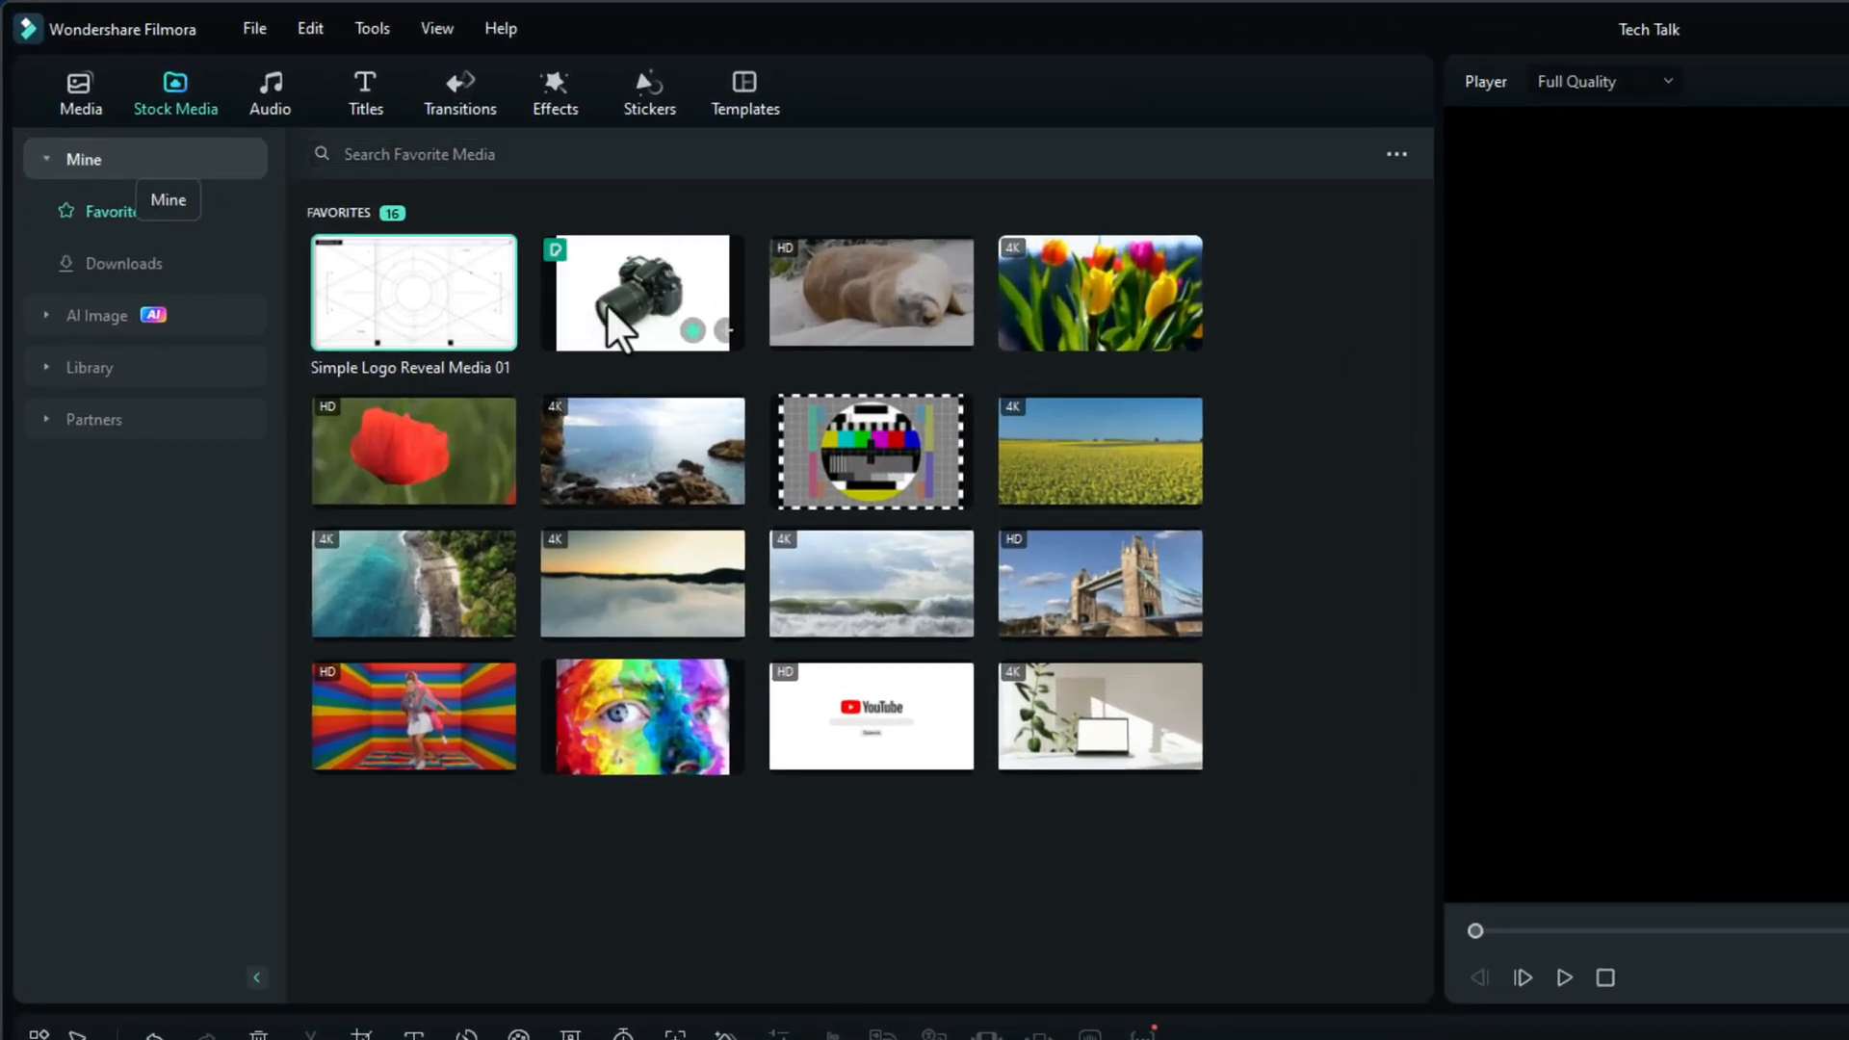
- Preview the favourite camera image and place it on the track above the logo reveal clip, starting at 00:00:02:05
double_click(613, 295)
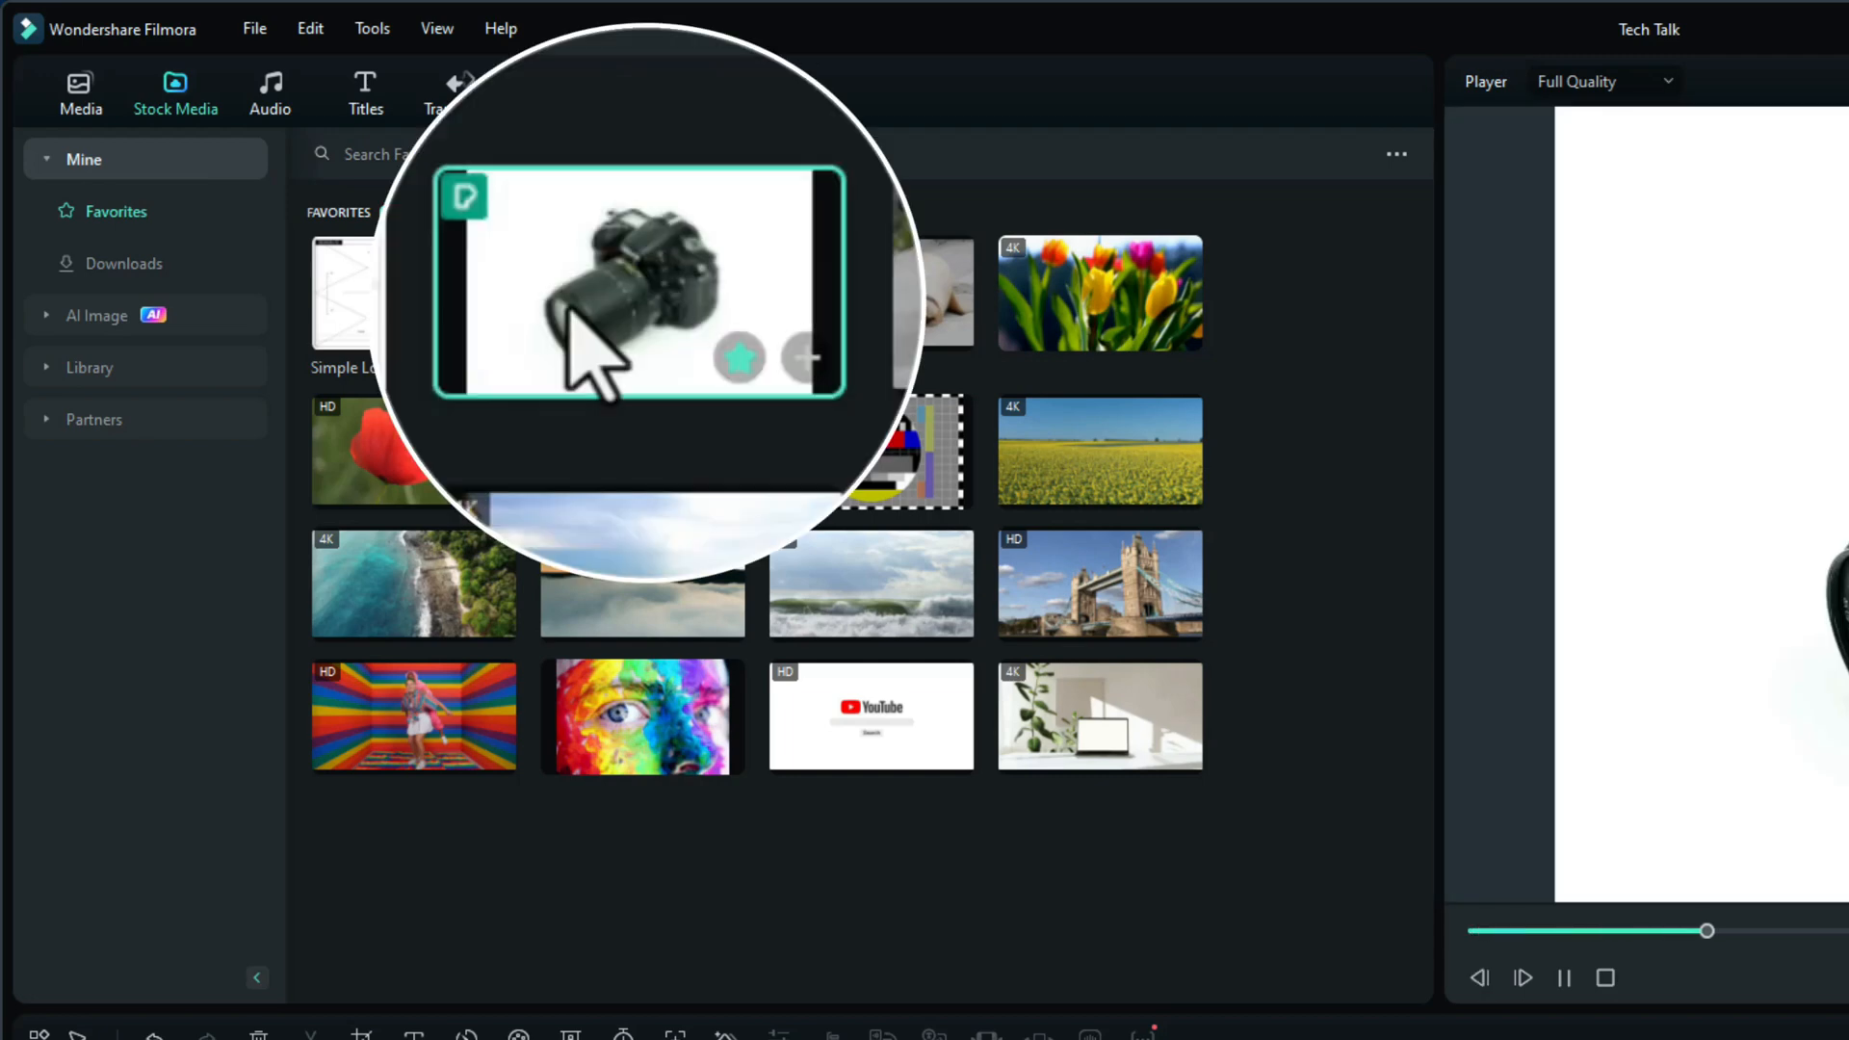
left_click(743, 360)
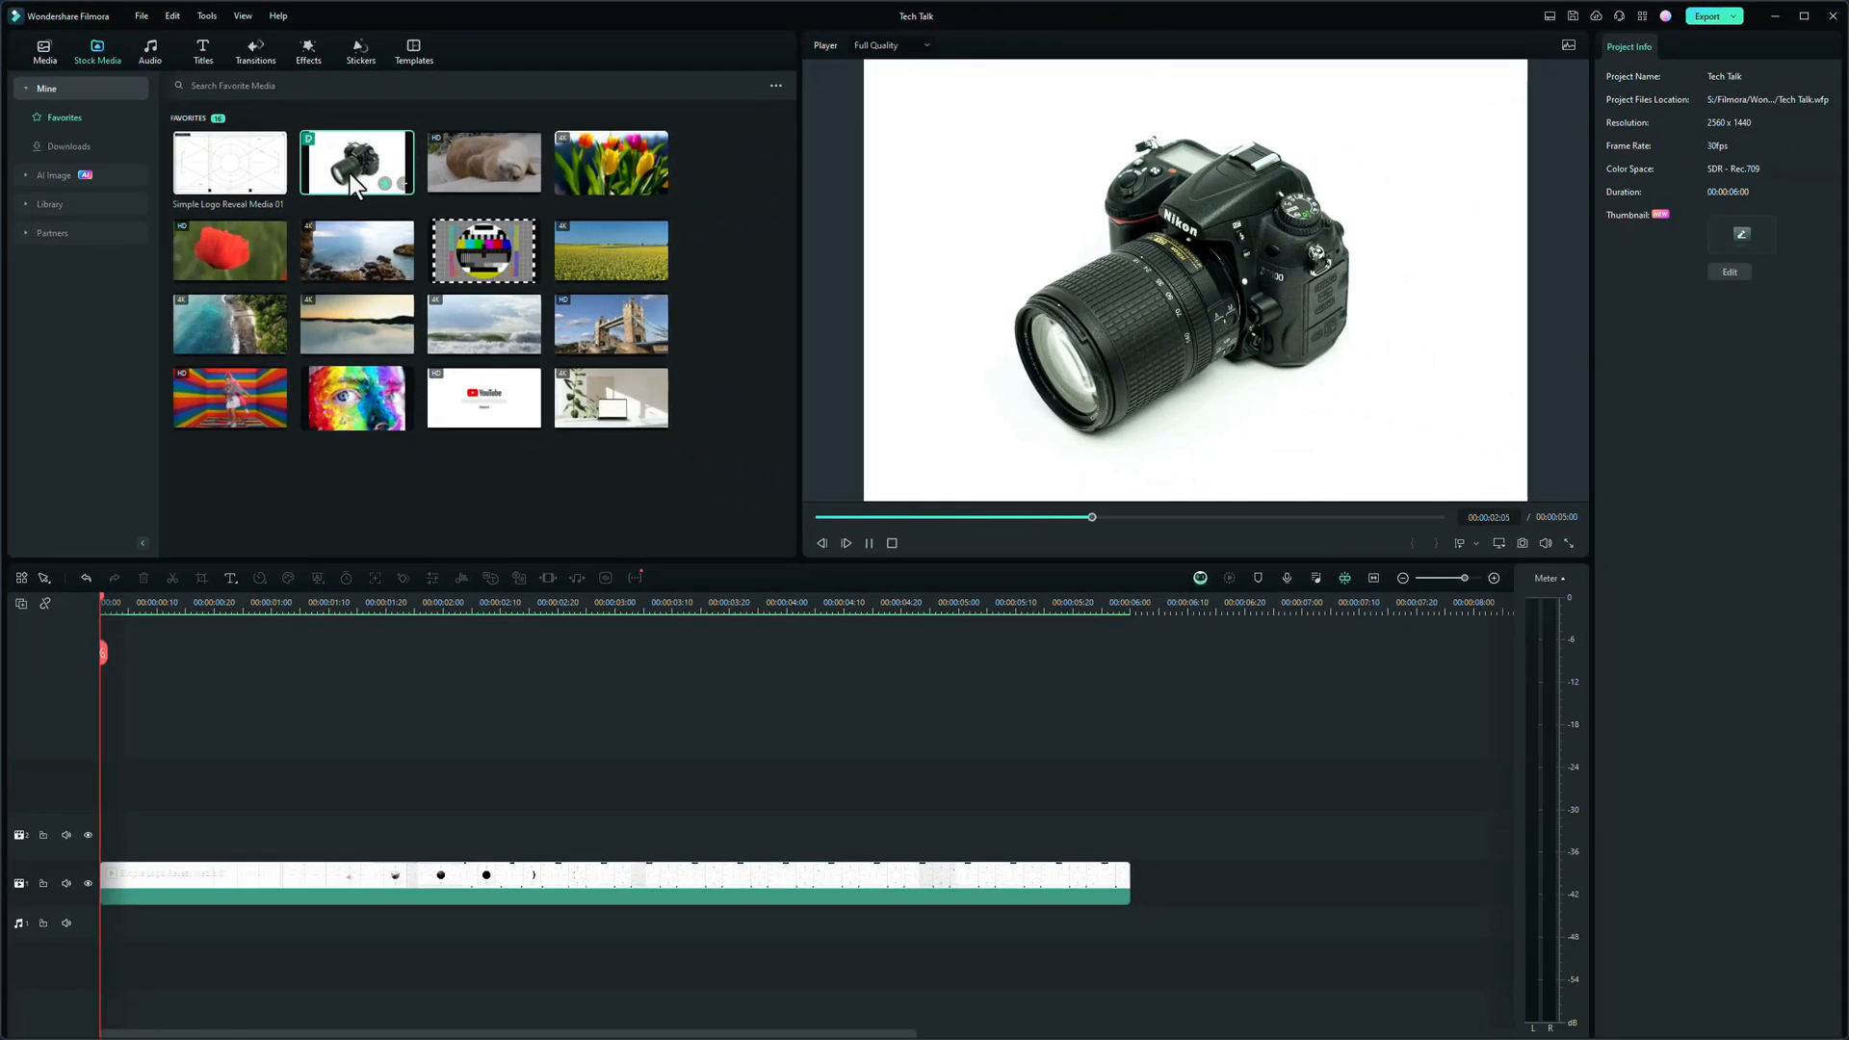
left_click_drag(350, 173, 478, 831)
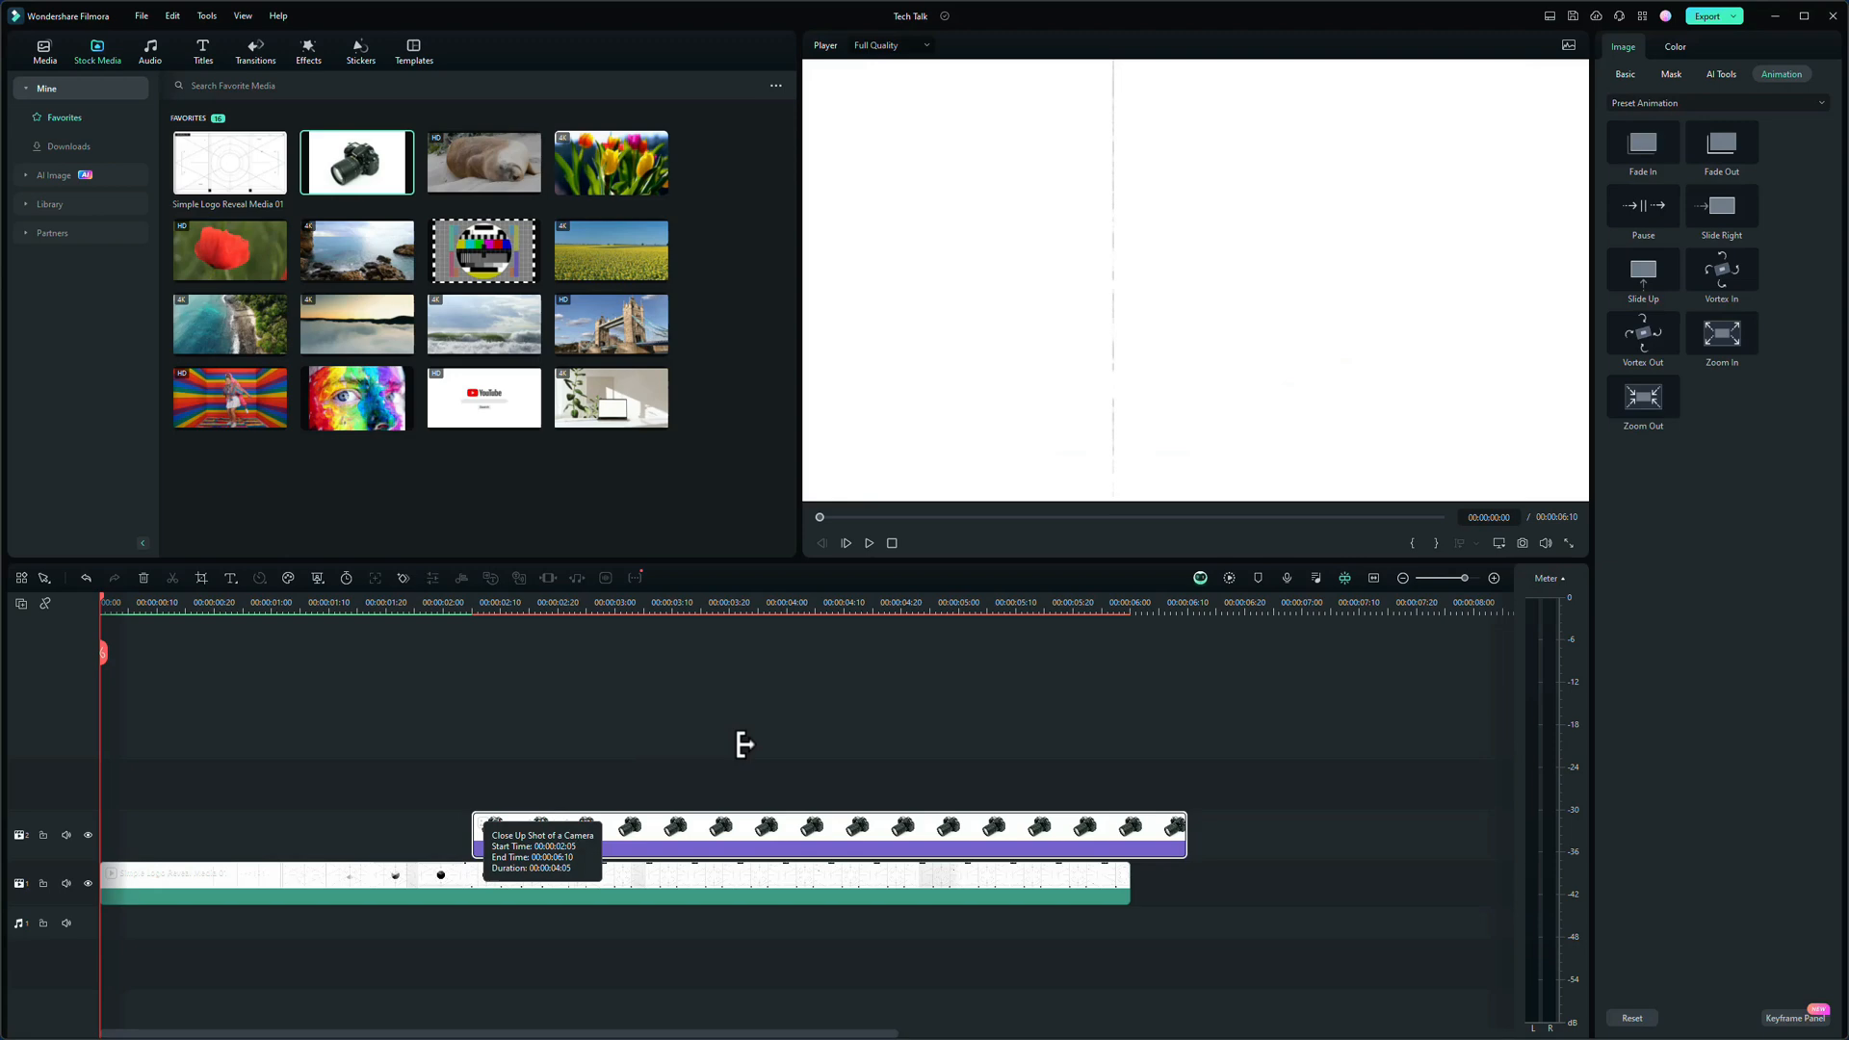
left_click(1403, 577)
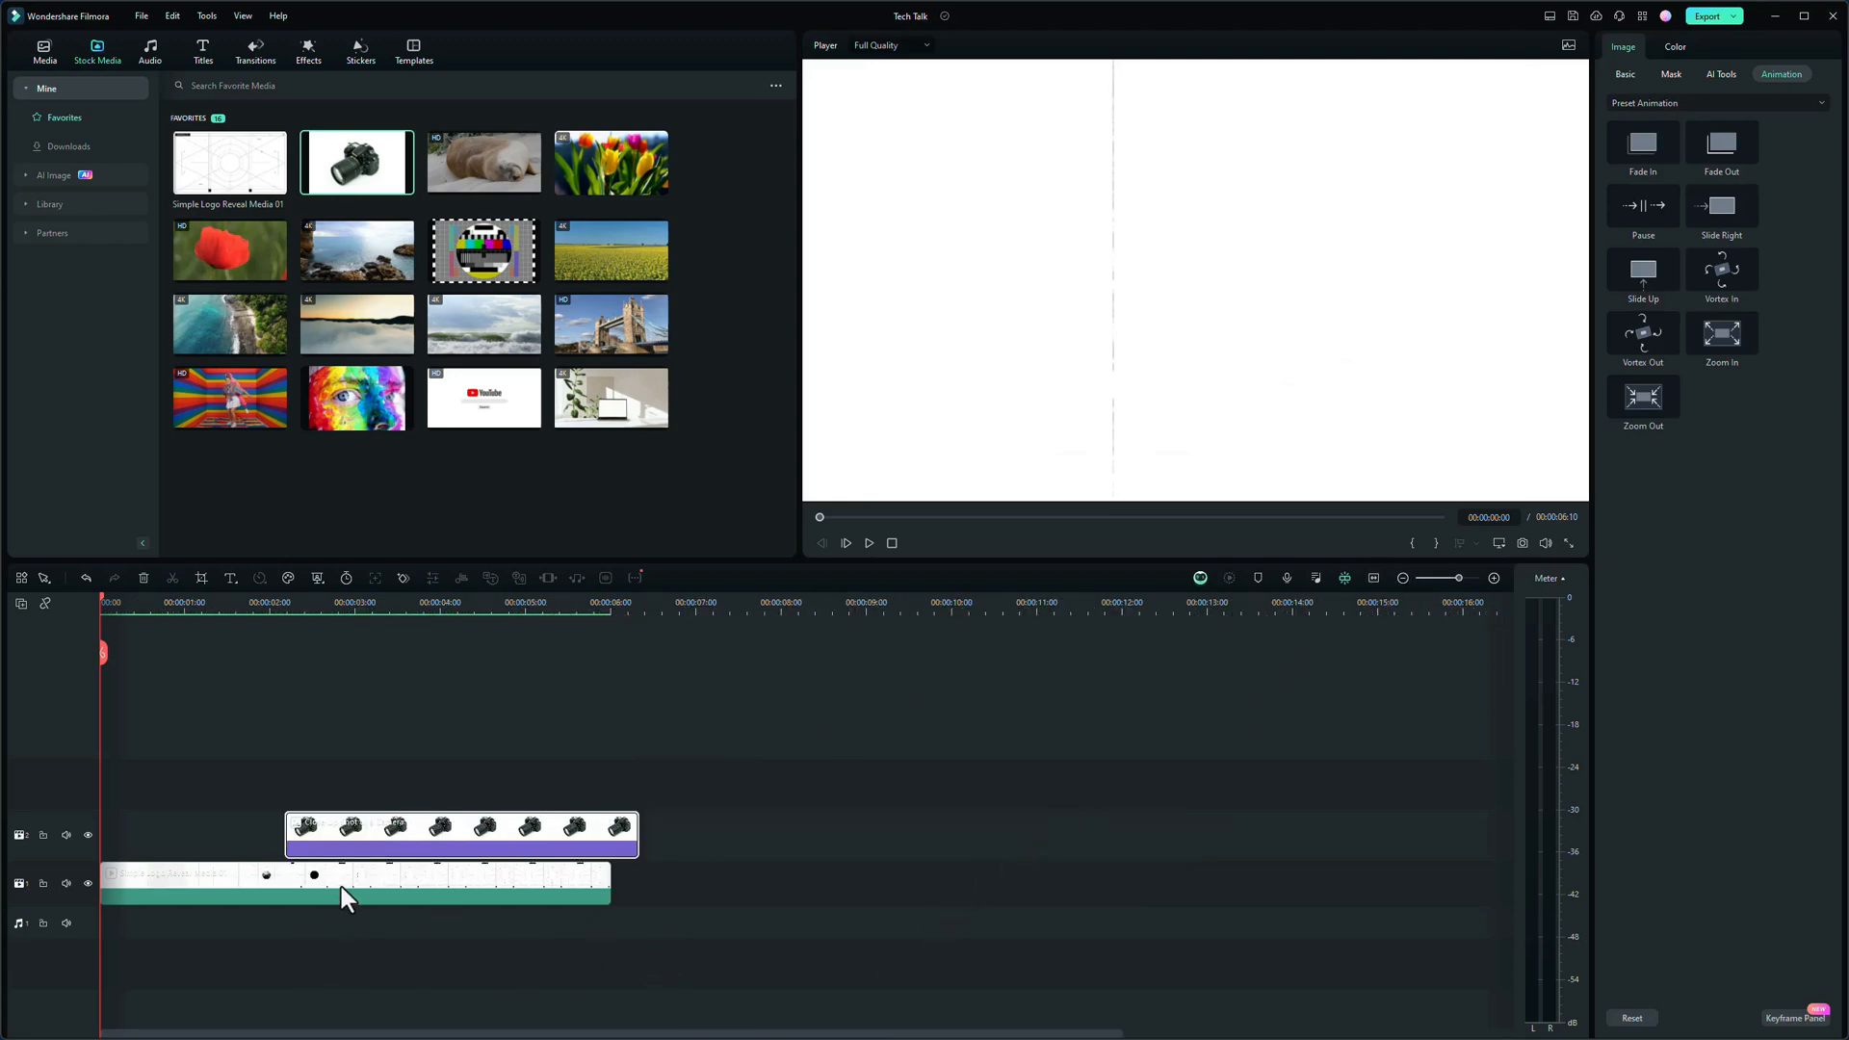
- At 00:00:03:10, apply an AI Mask to the camera clip with Select Subject to isolate the camera
left_click_drag(270, 605, 383, 631)
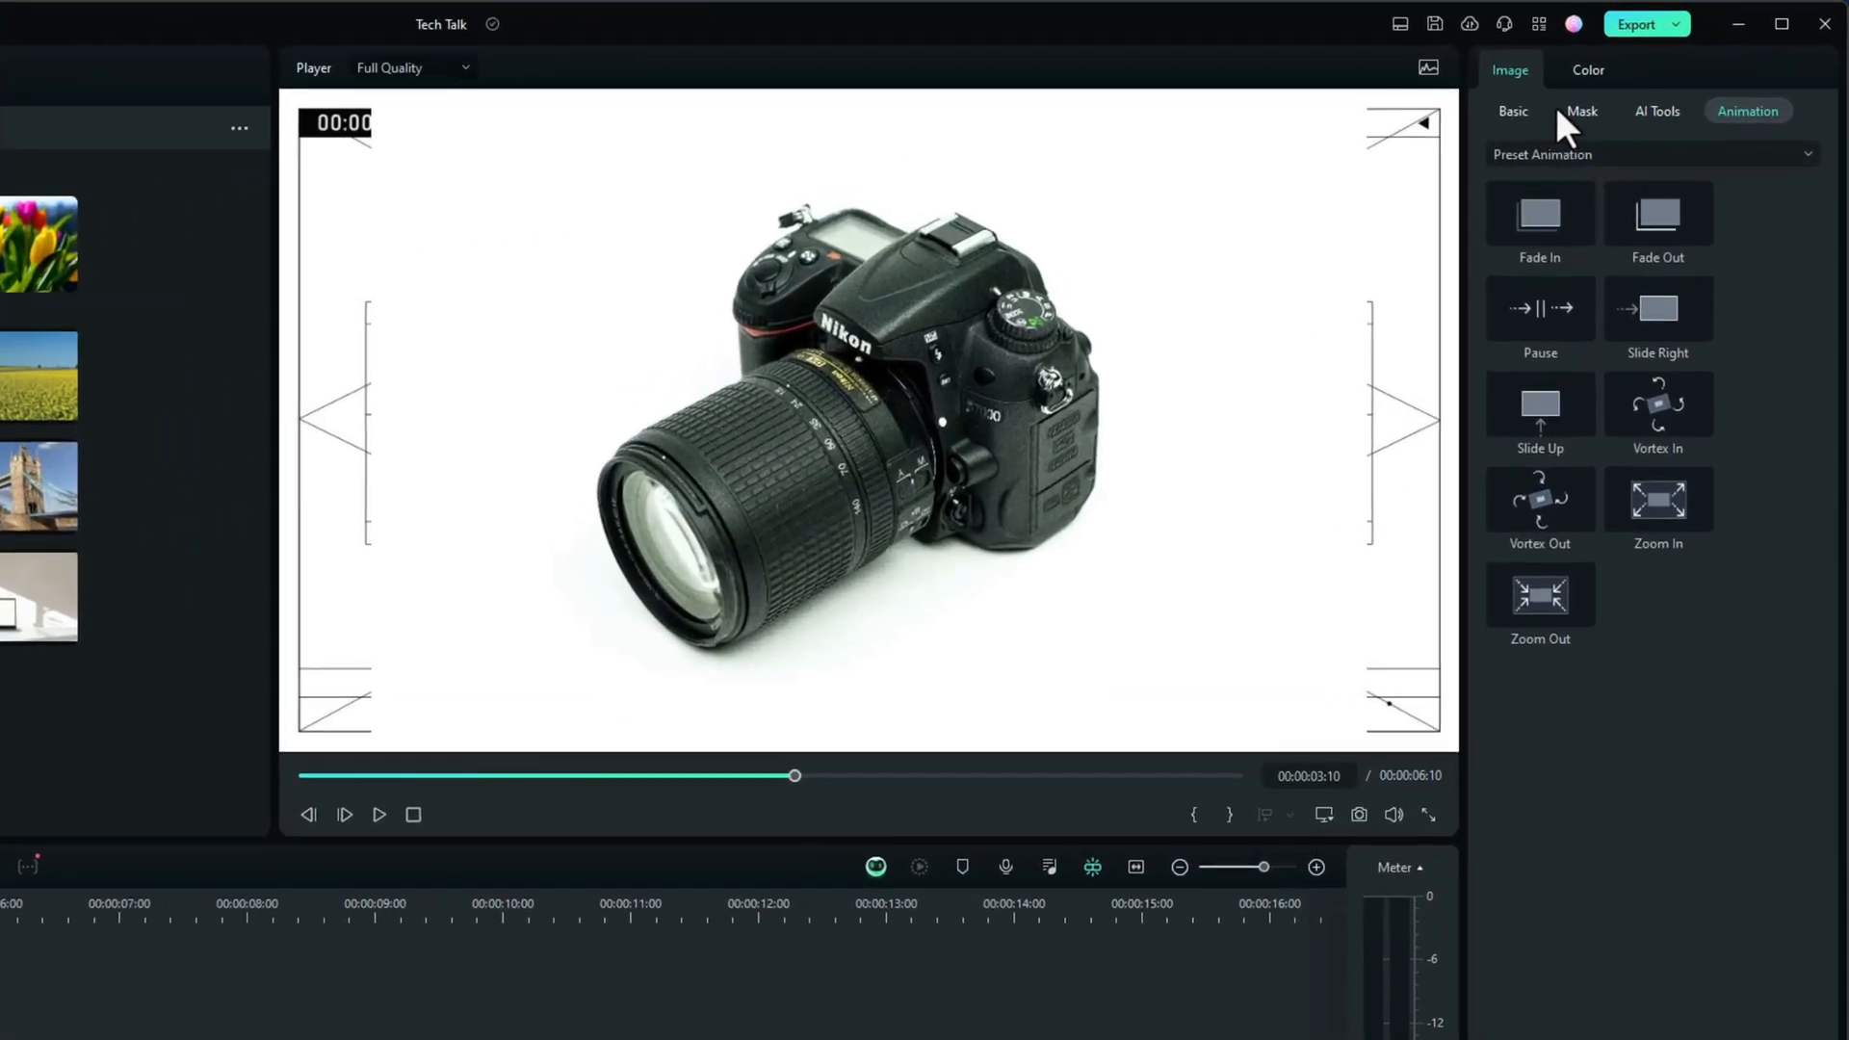
left_click(1569, 114)
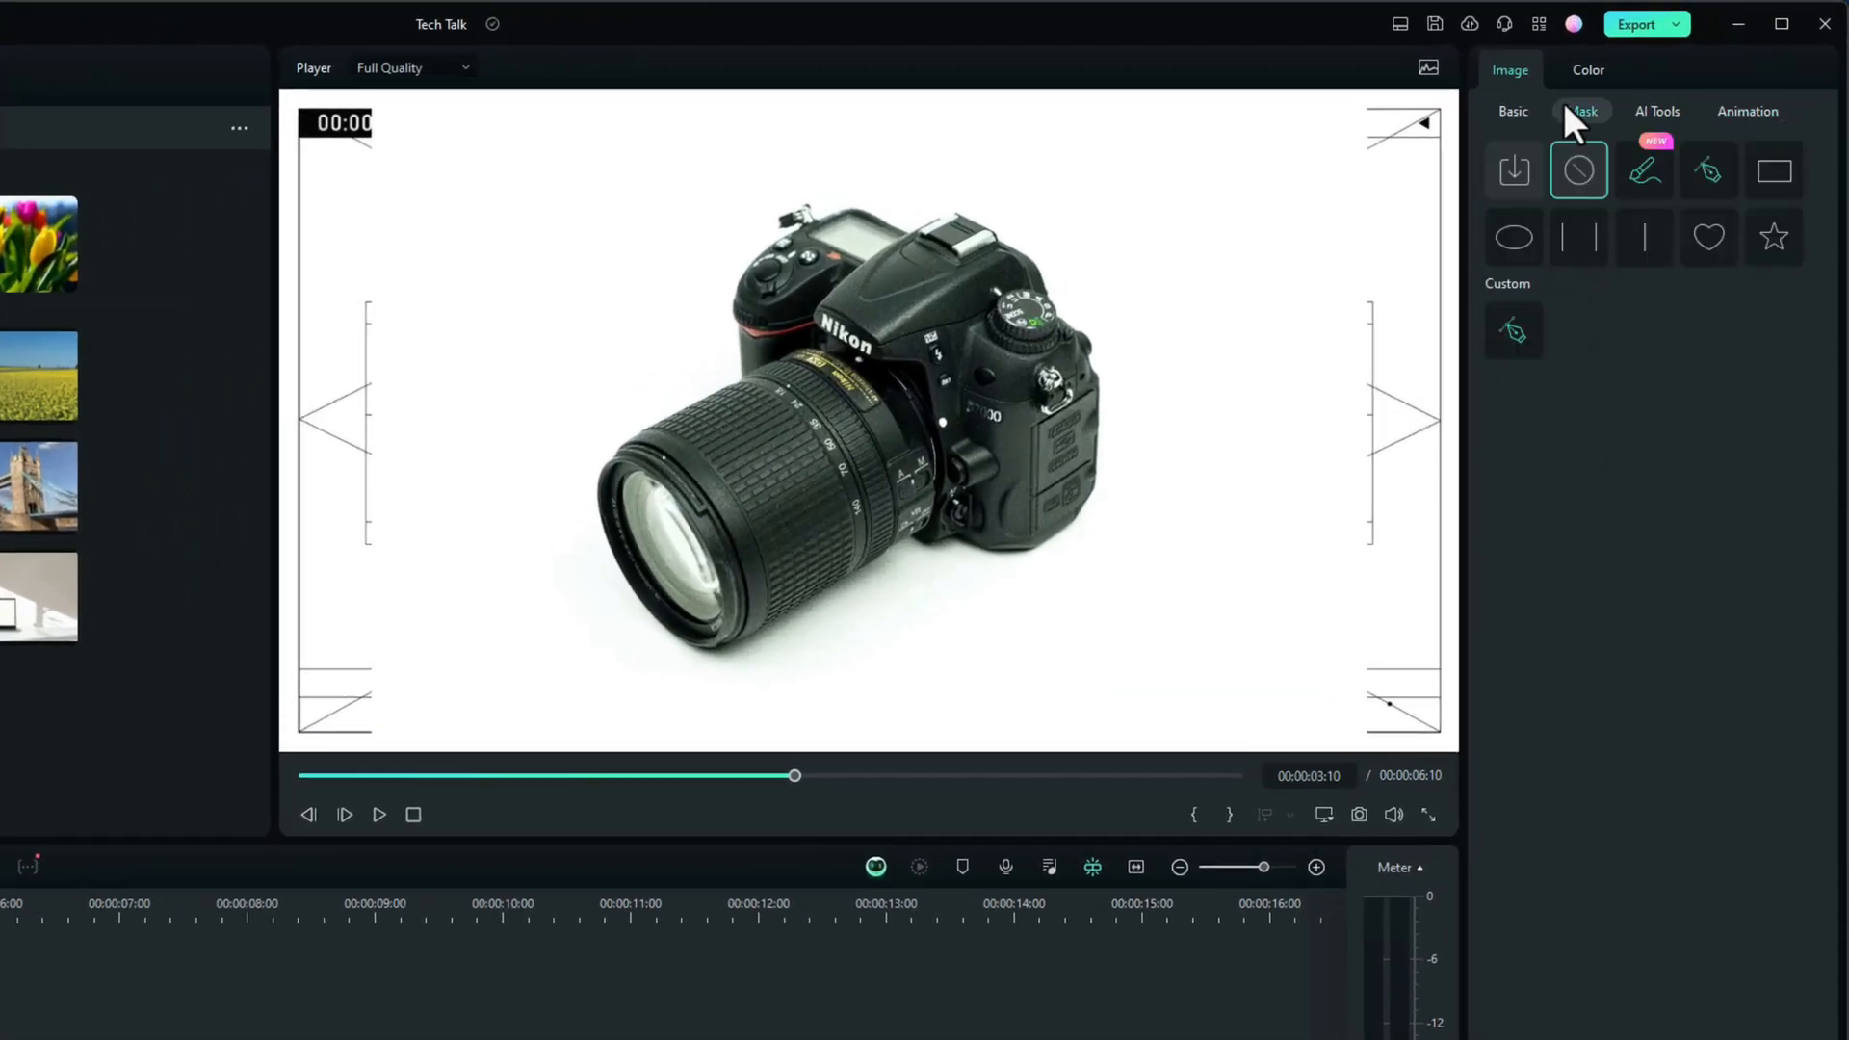
left_click(1645, 165)
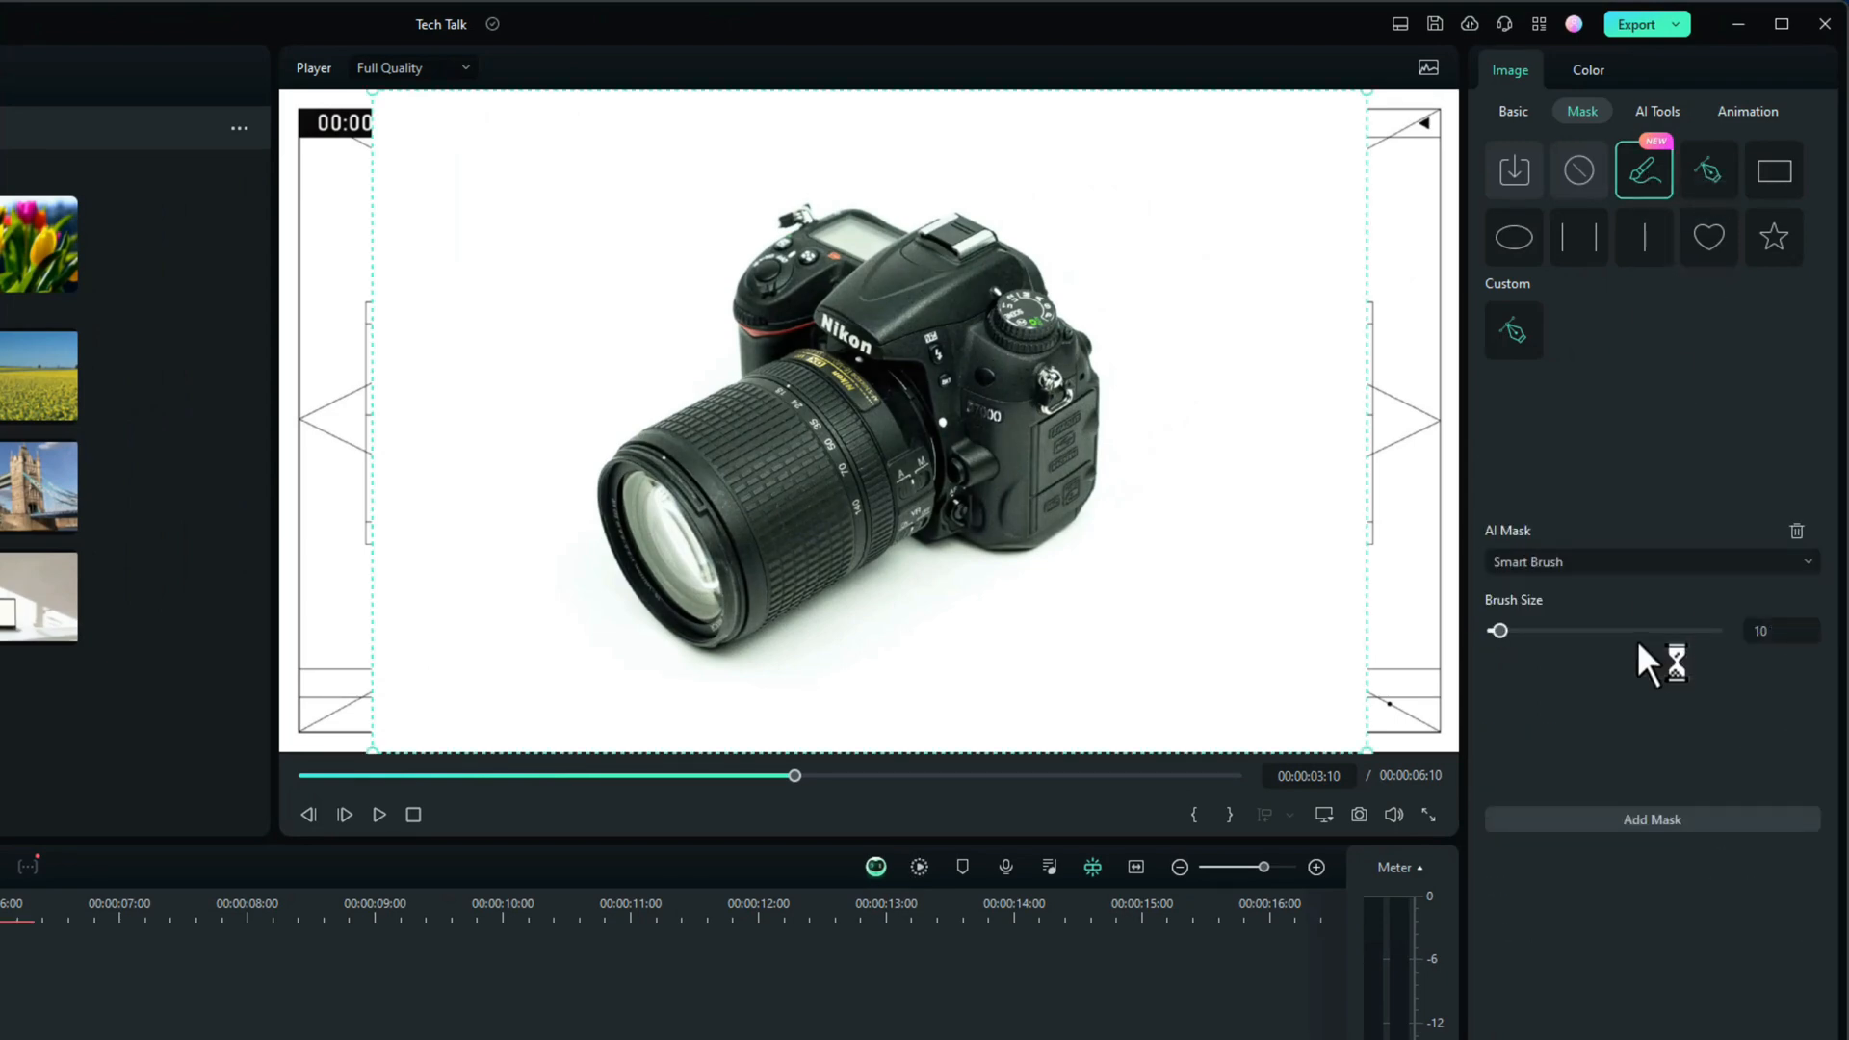
left_click(1706, 502)
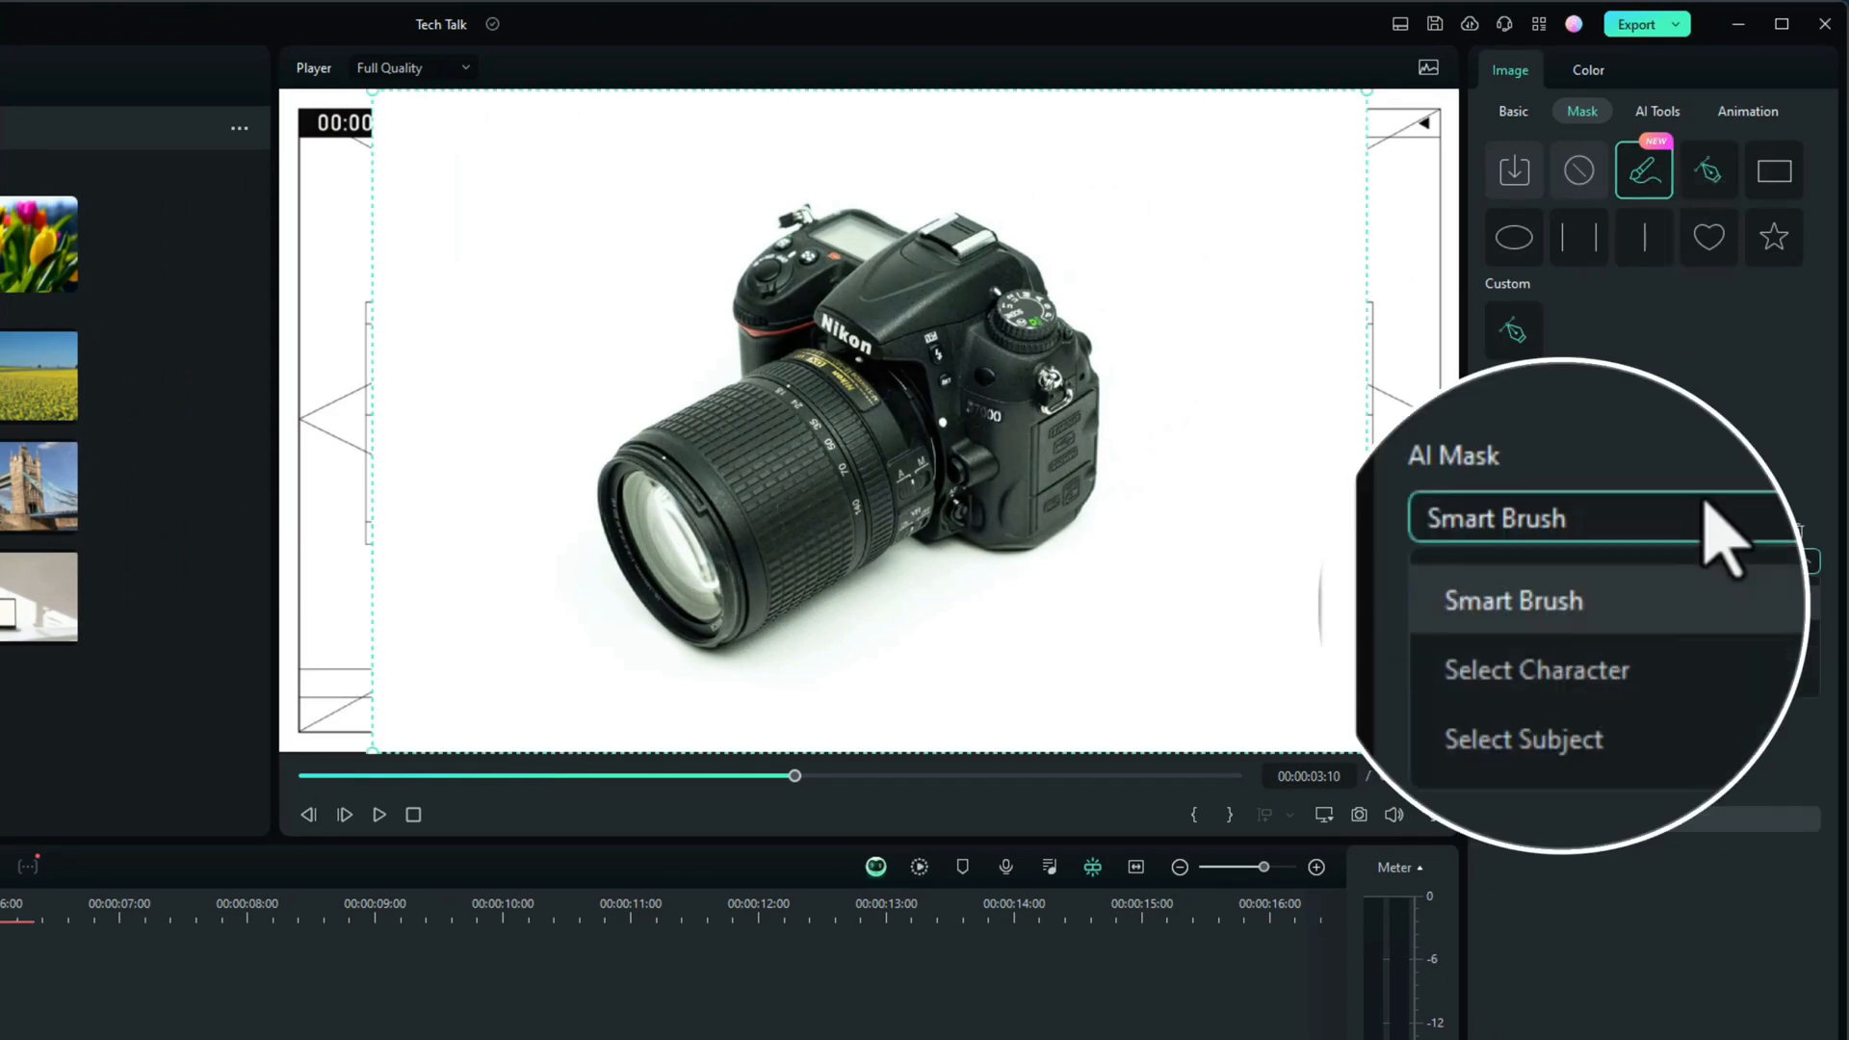
left_click(1608, 734)
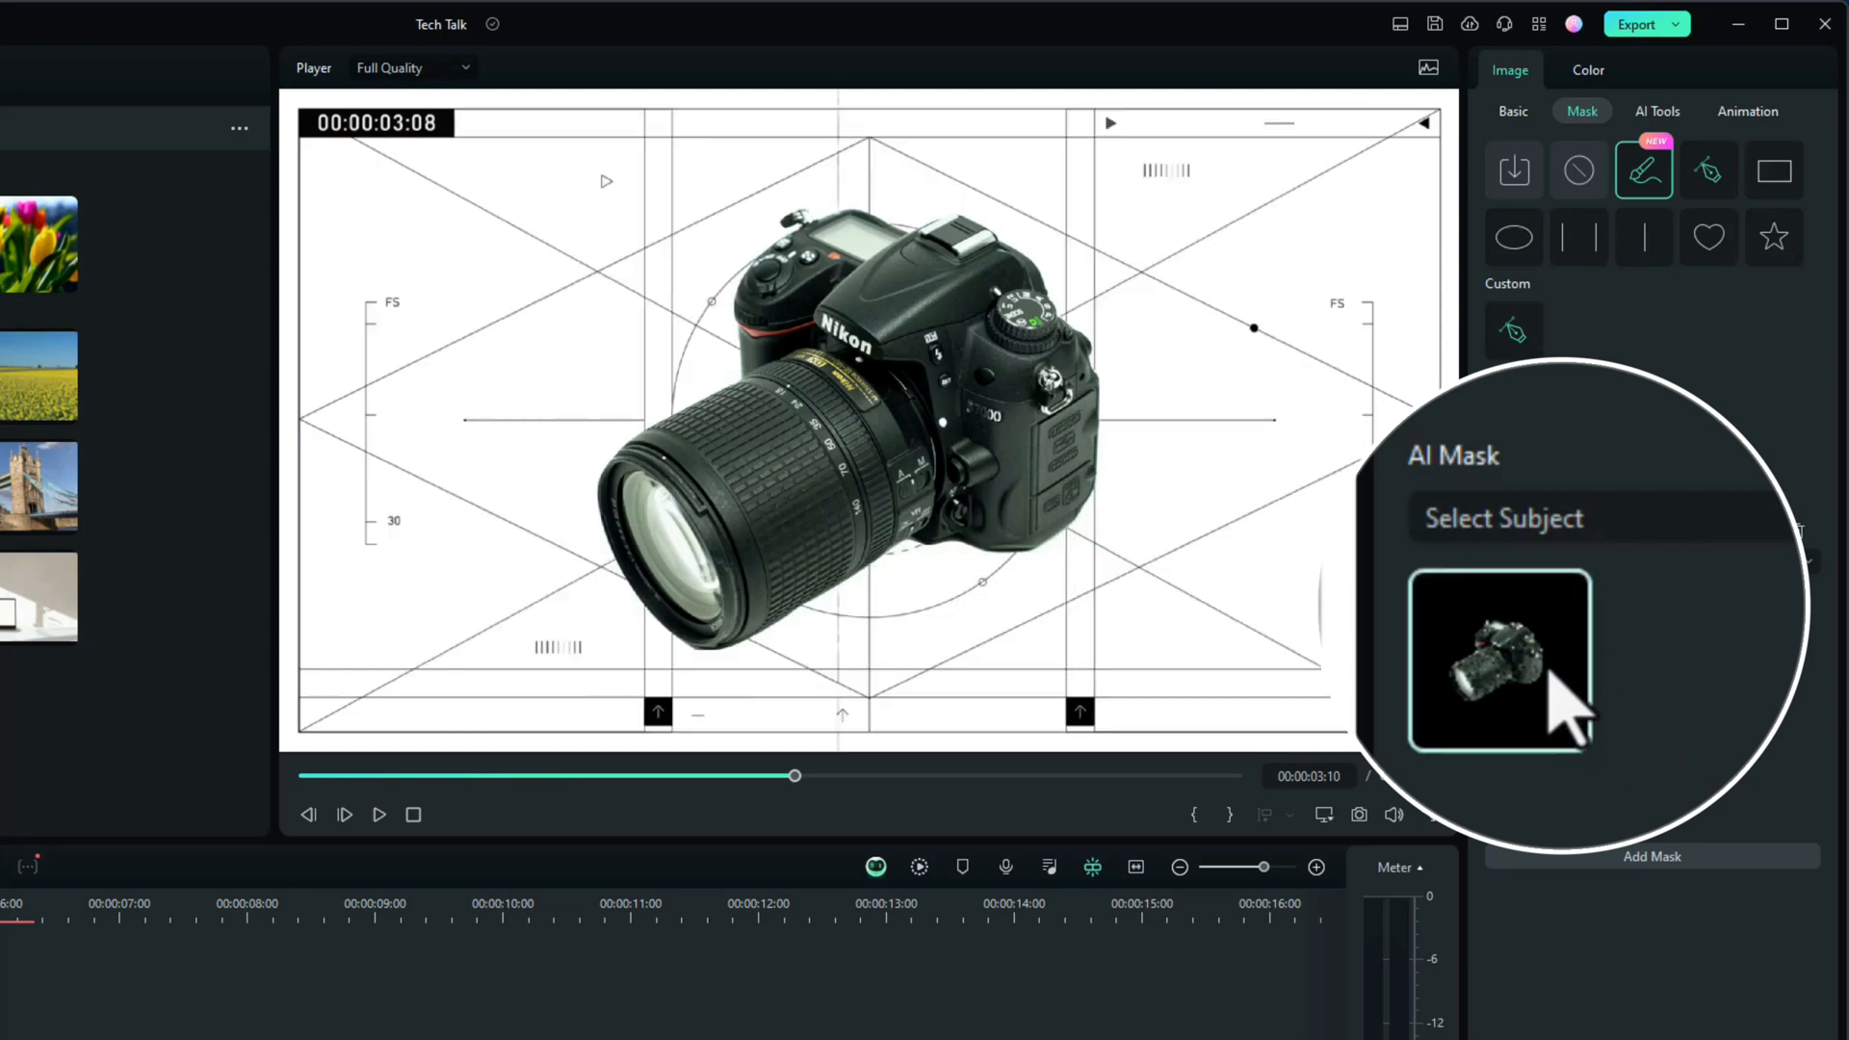
left_click(1551, 505)
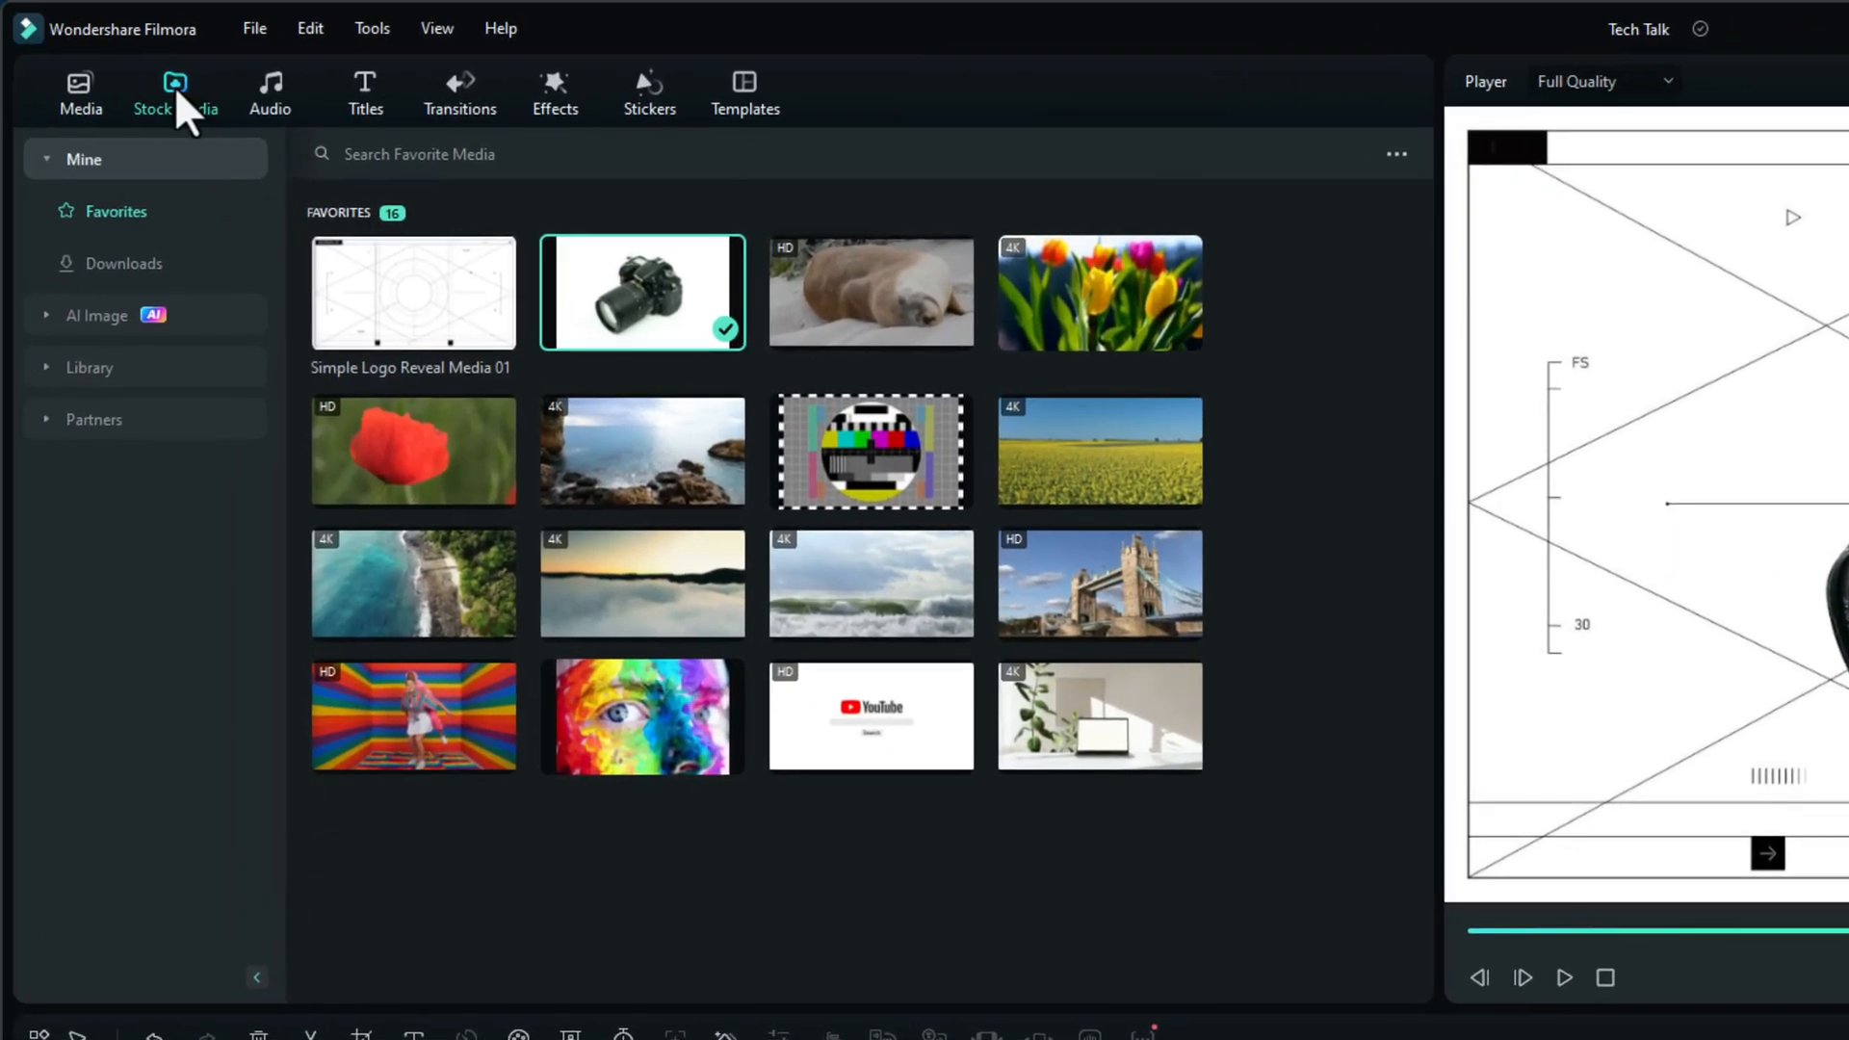
- Add the White solid color from the stock library on the track above the camera clip, starting at 00:00:02:05
left_click(56, 369)
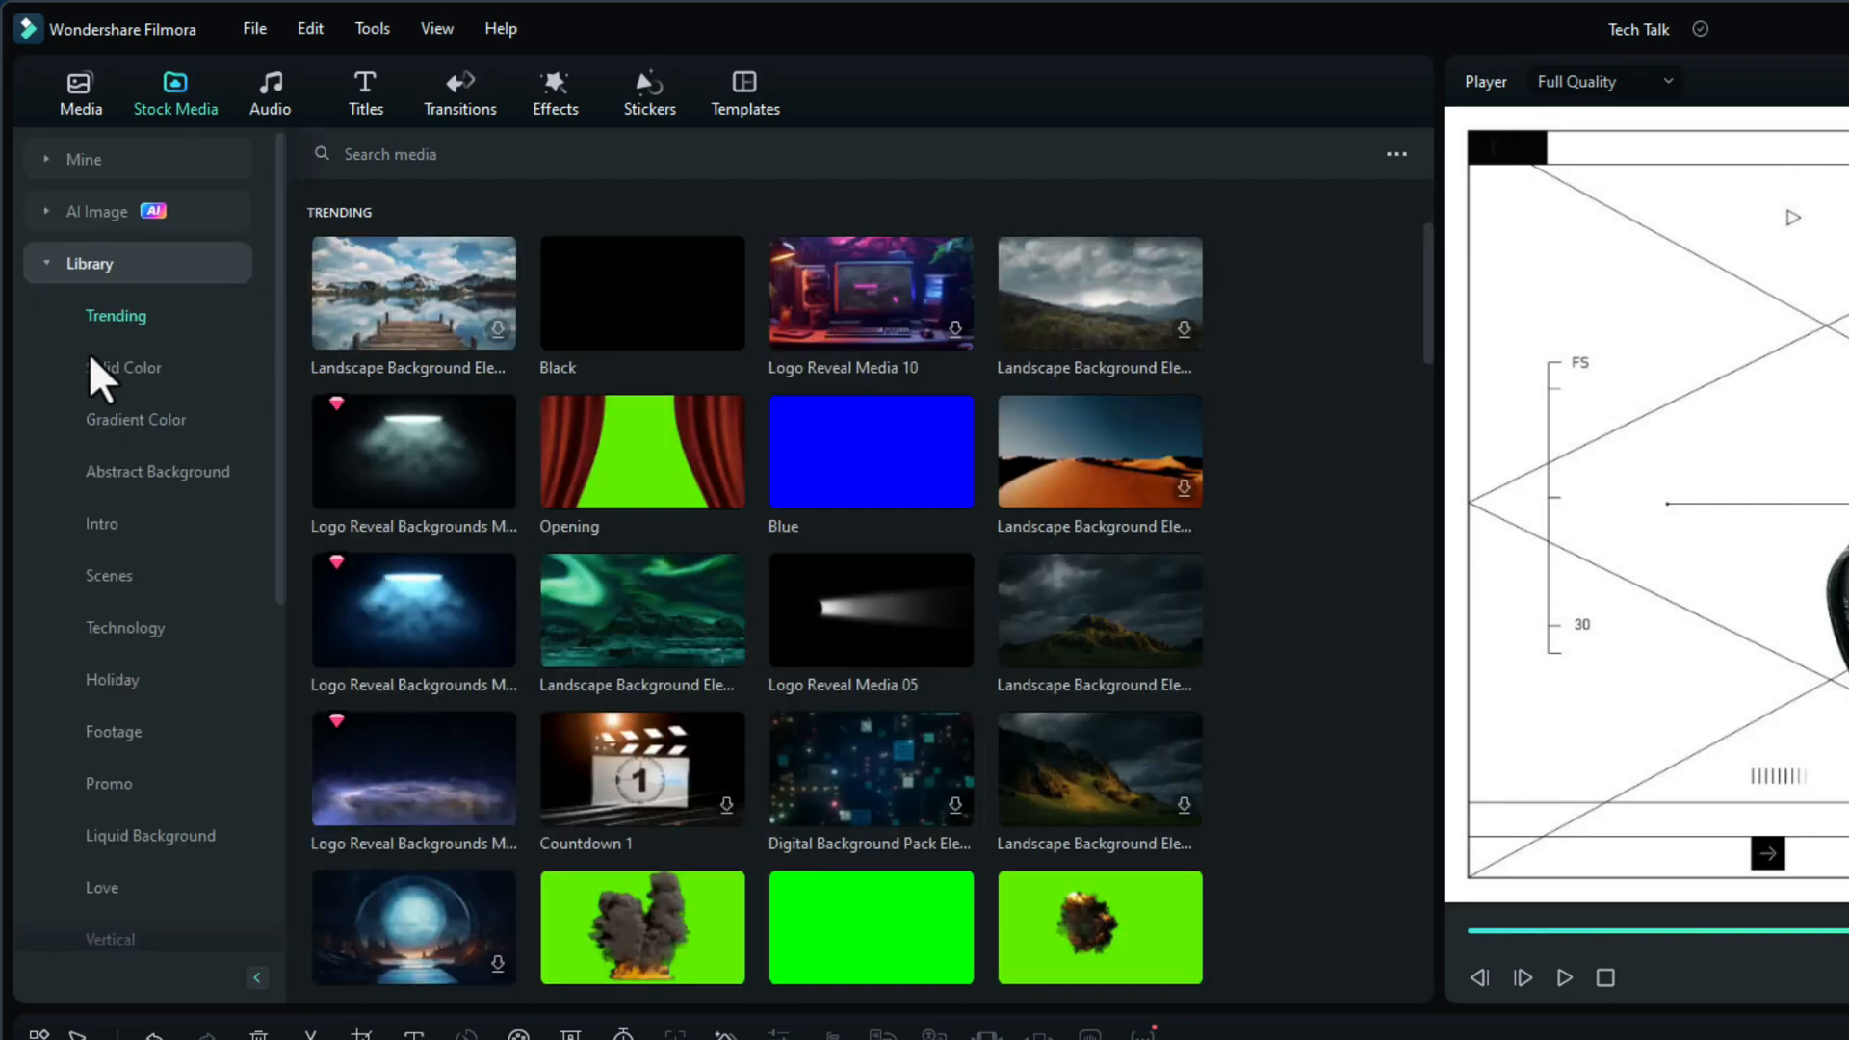
left_click(154, 371)
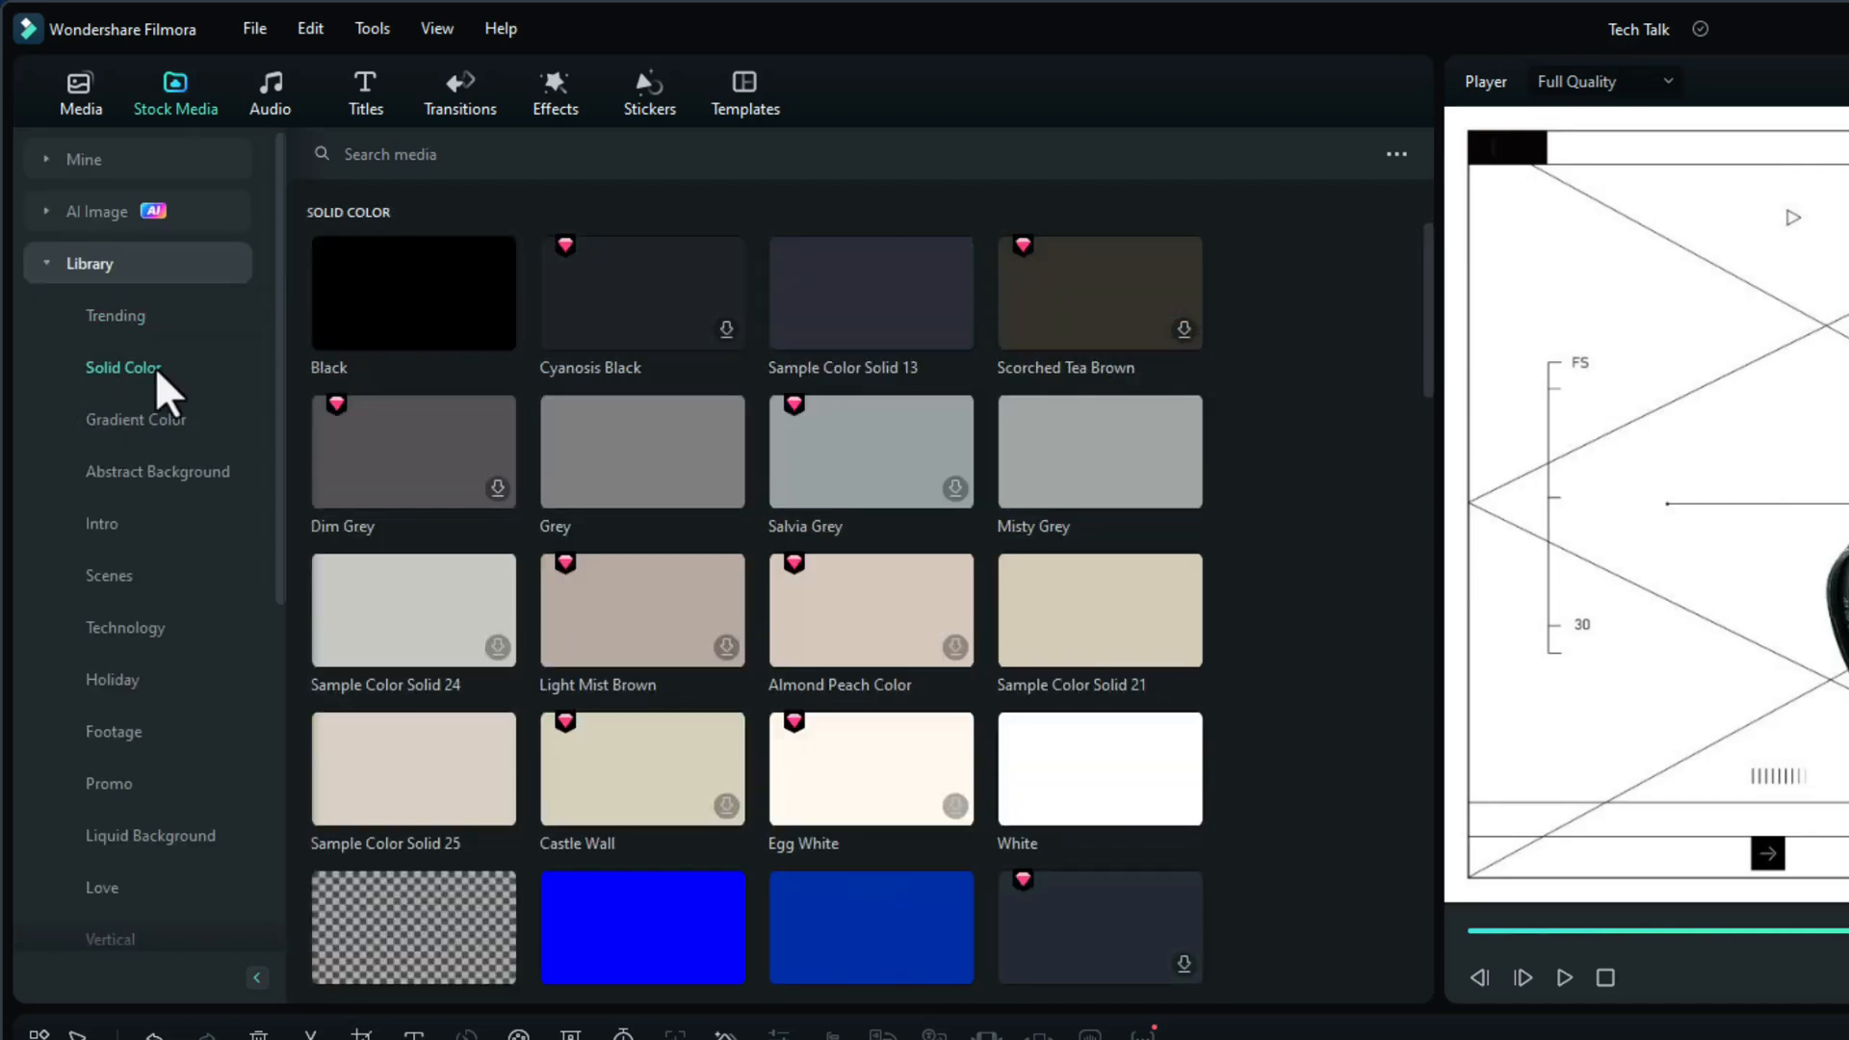
left_click(1117, 785)
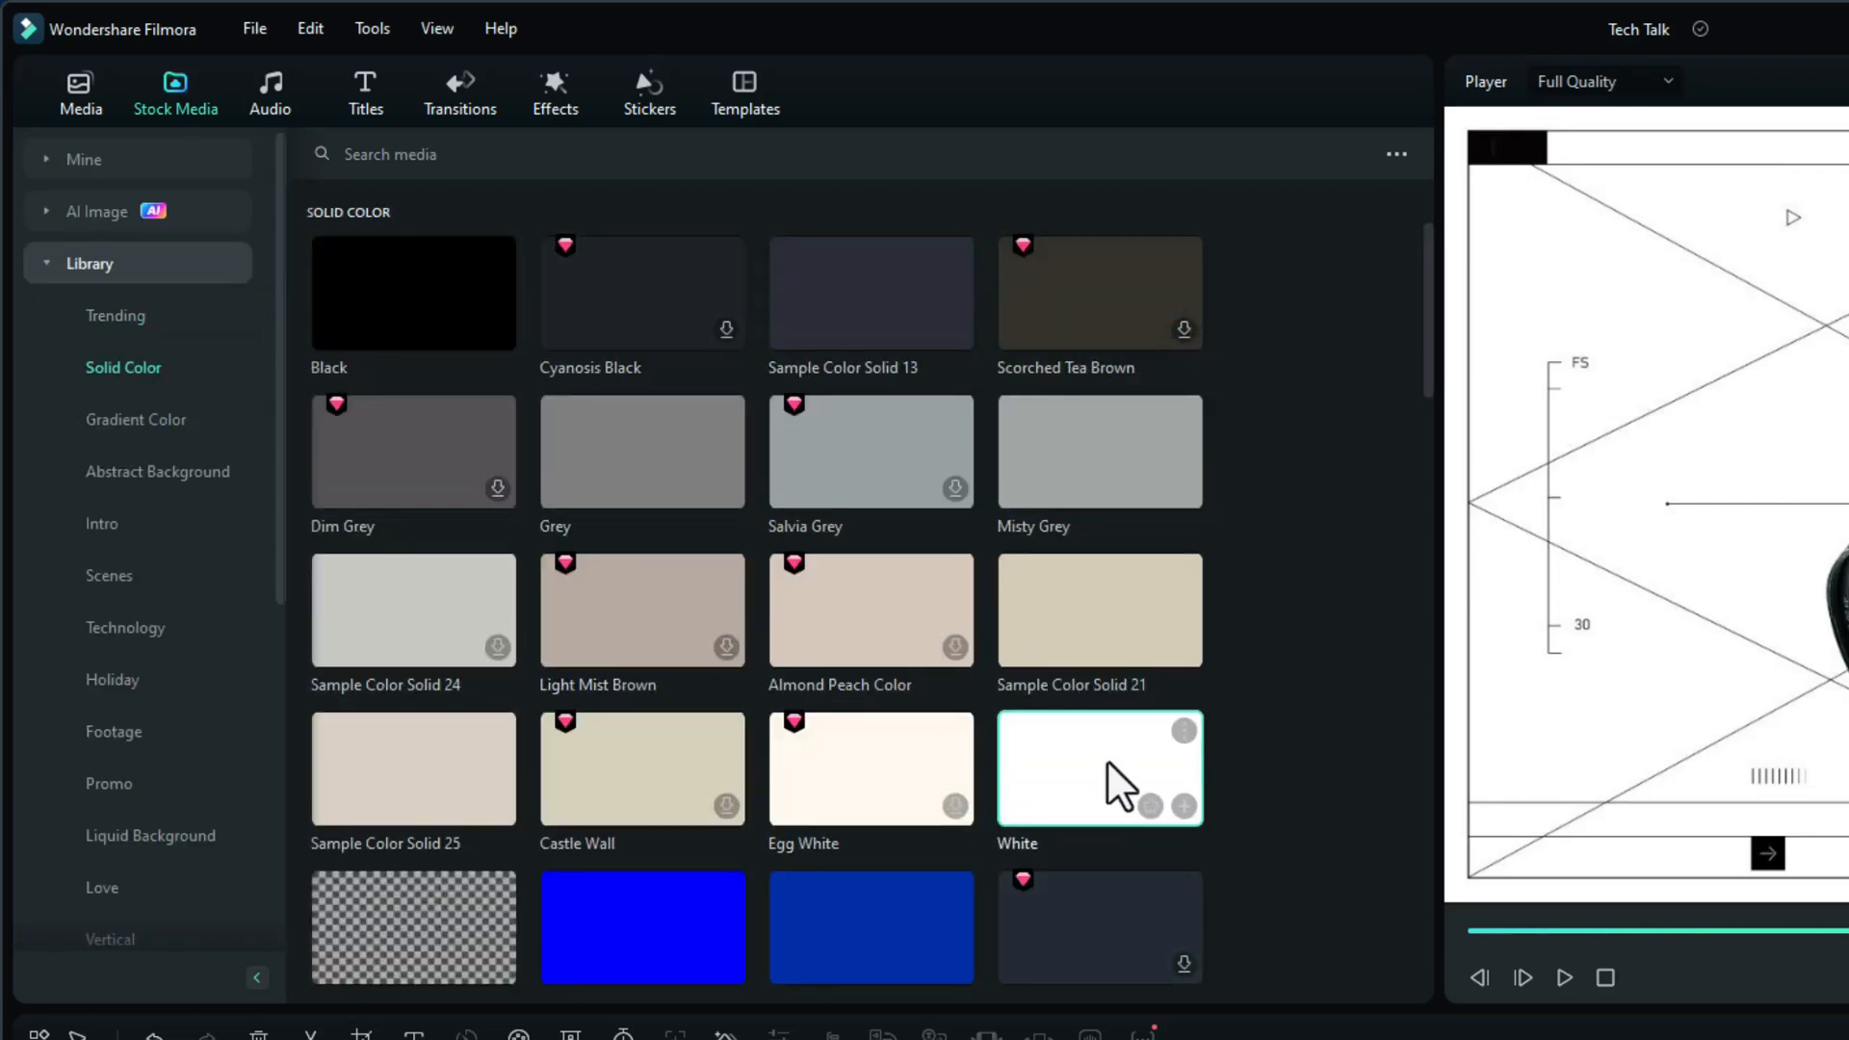
left_click_drag(1117, 785, 292, 780)
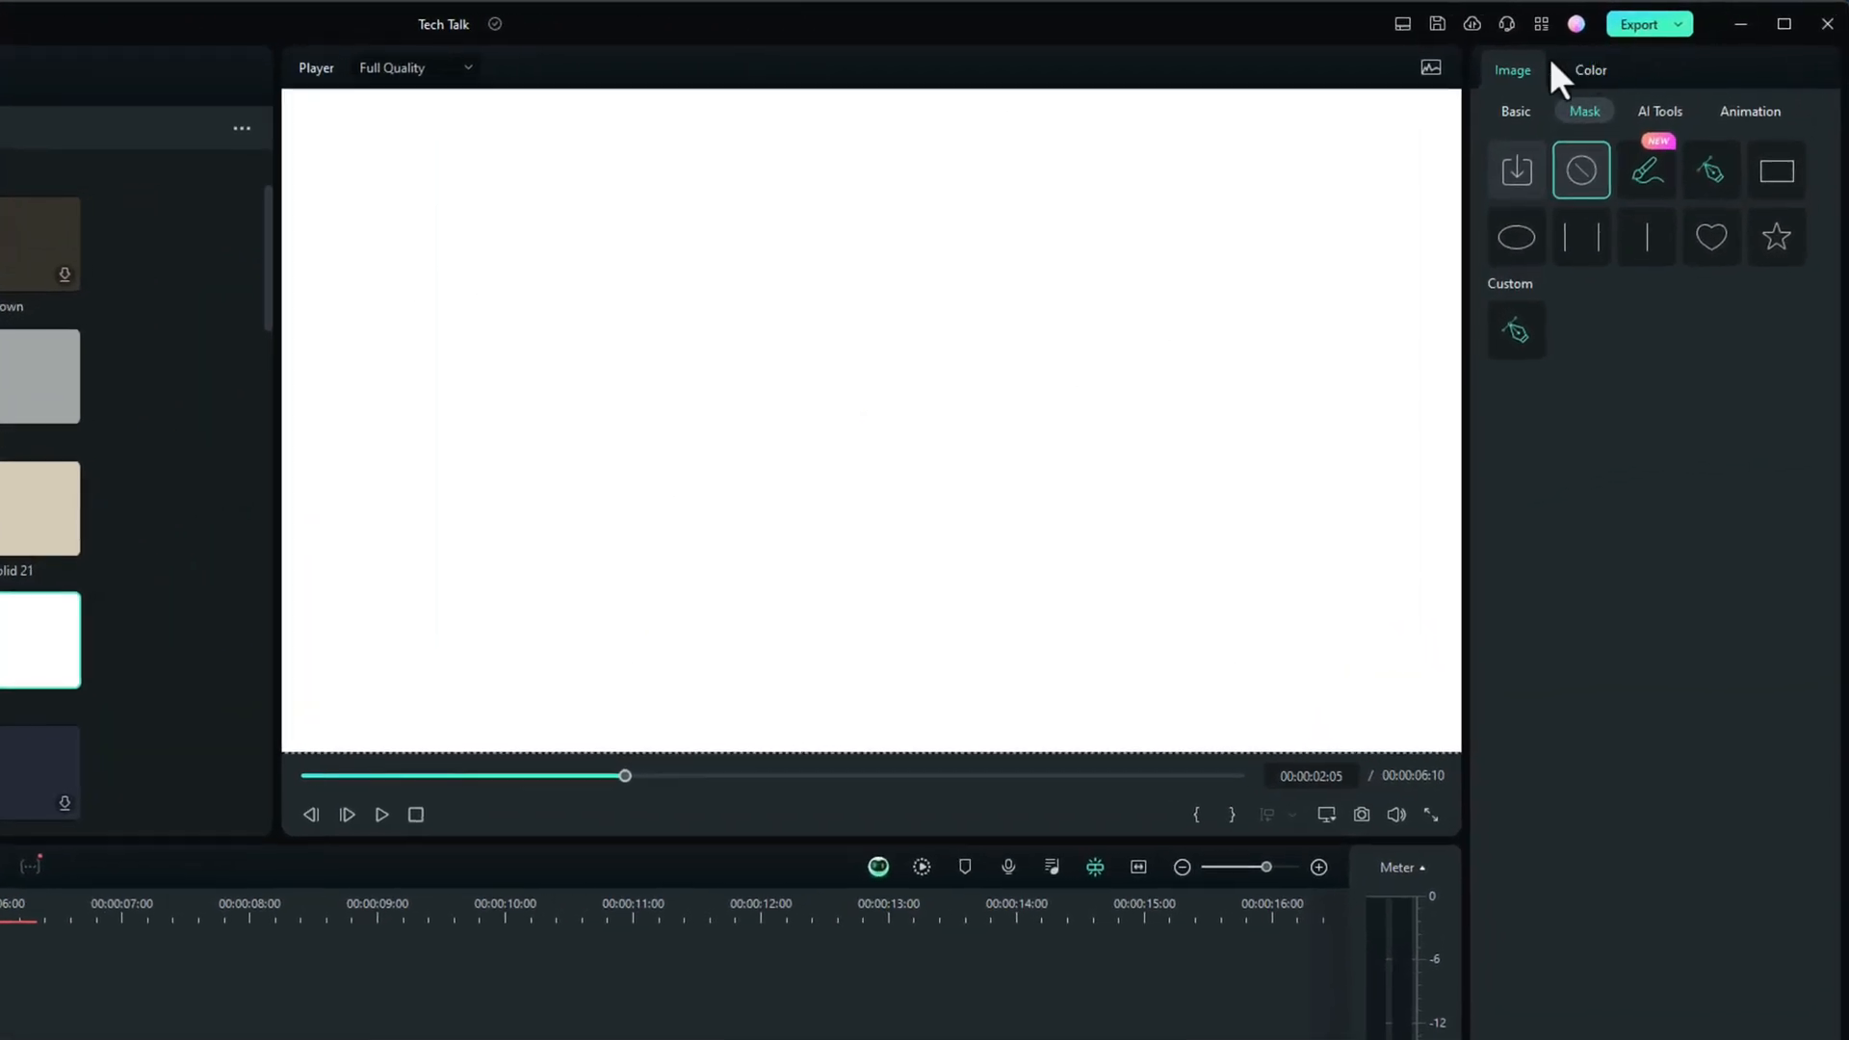
- Unlink the white clip's scale and resize it to about 33.08% wide and 59.38% high over the camera's center
left_click(1625, 74)
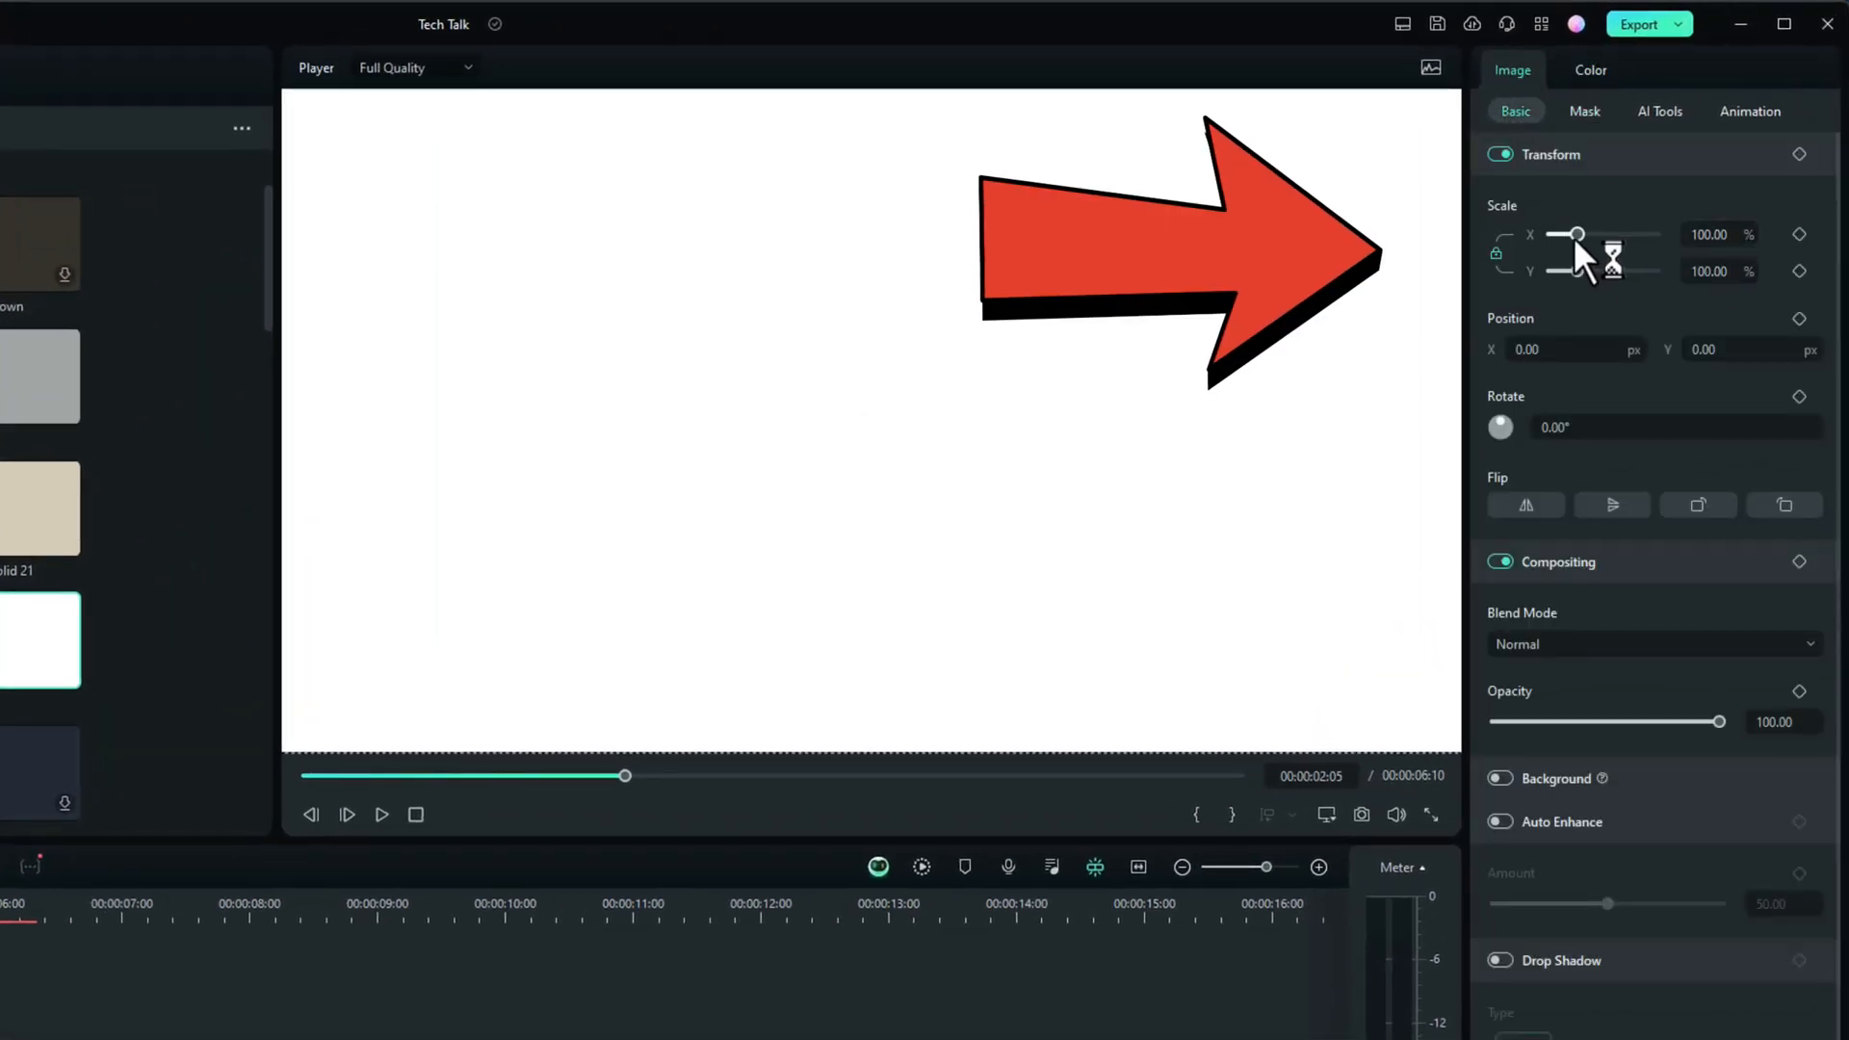
left_click_drag(1575, 234, 1562, 244)
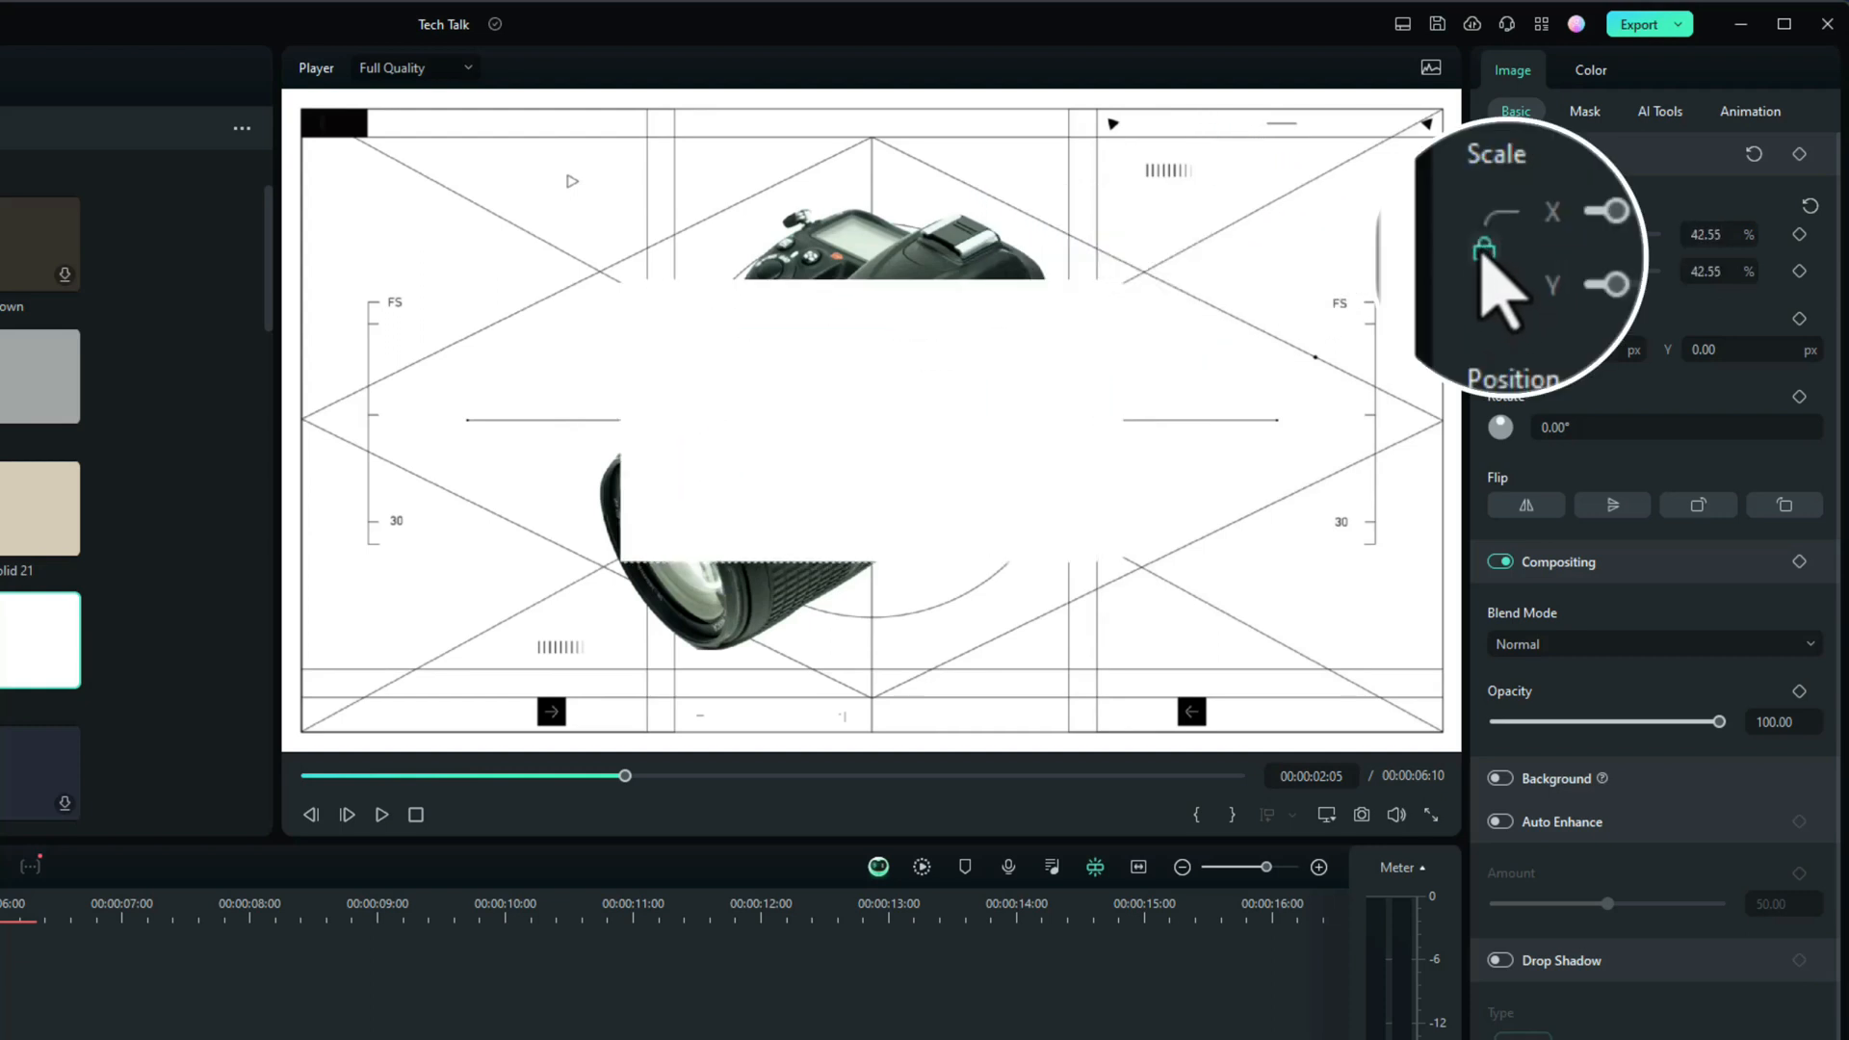
left_click(1079, 388)
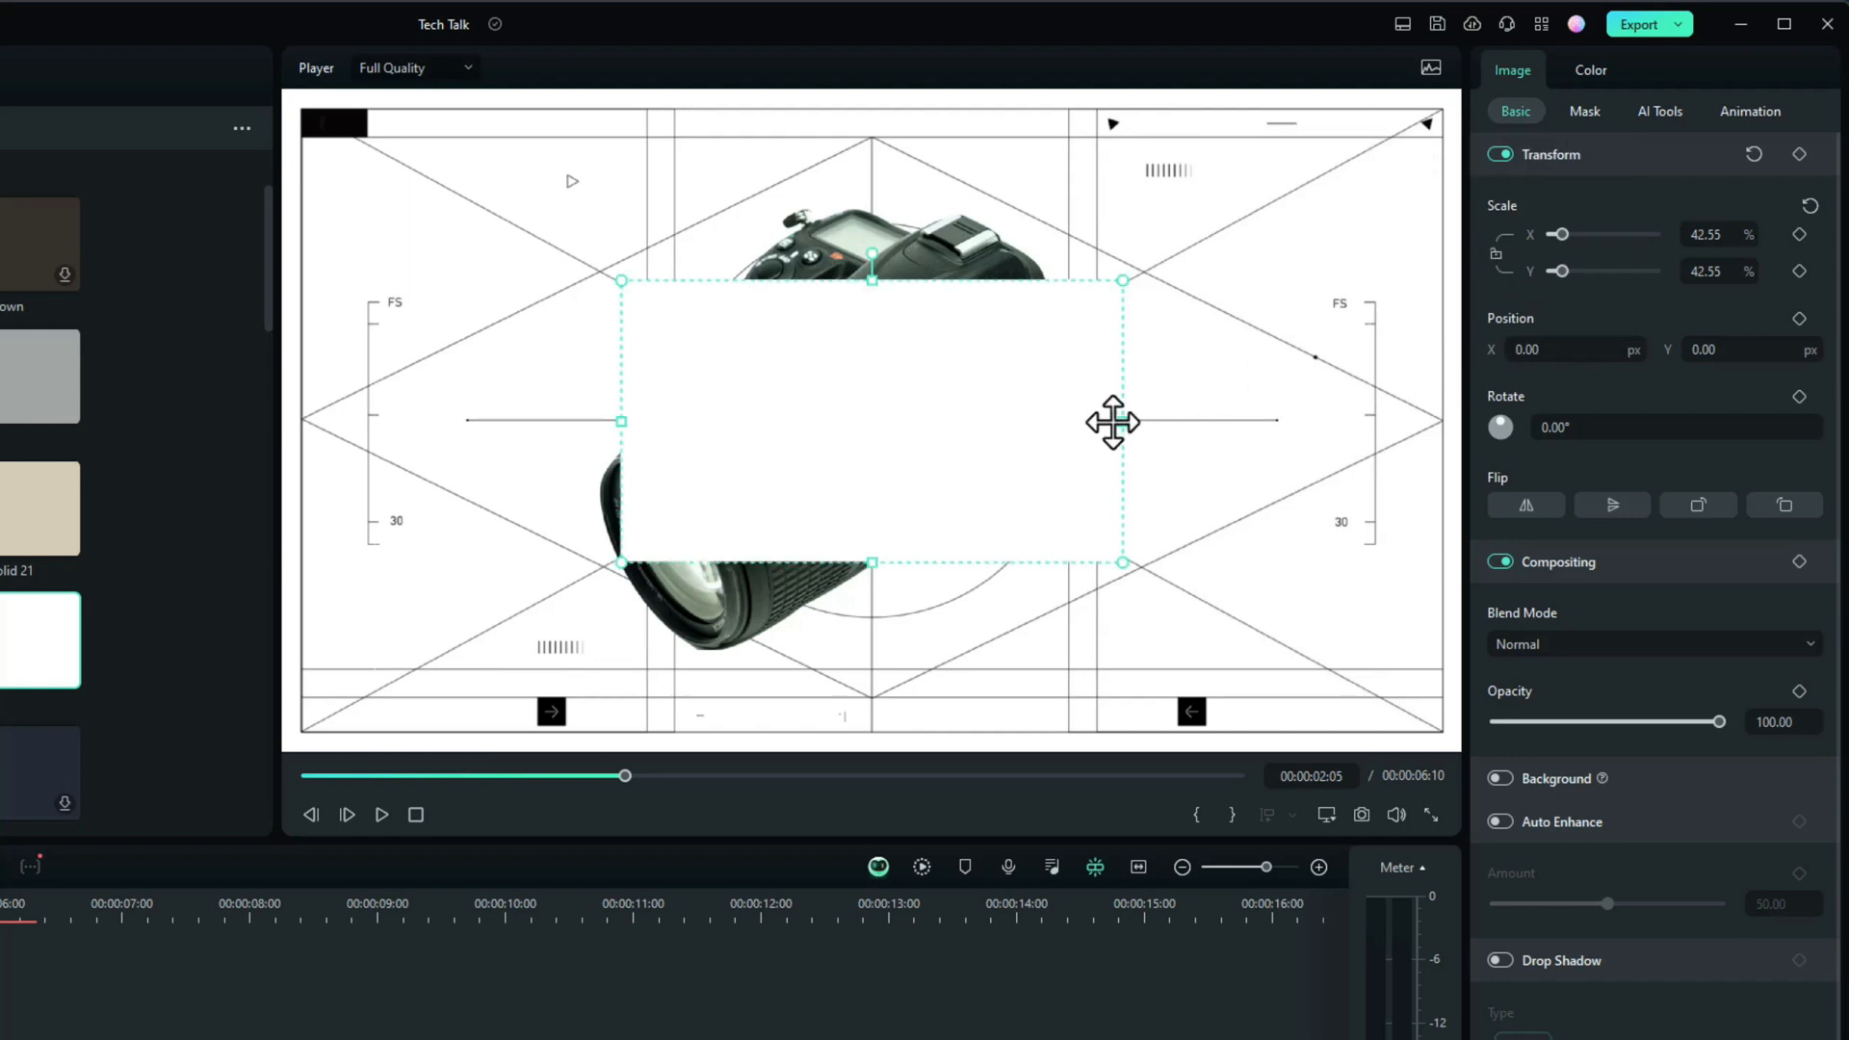
left_click_drag(1123, 421, 1069, 424)
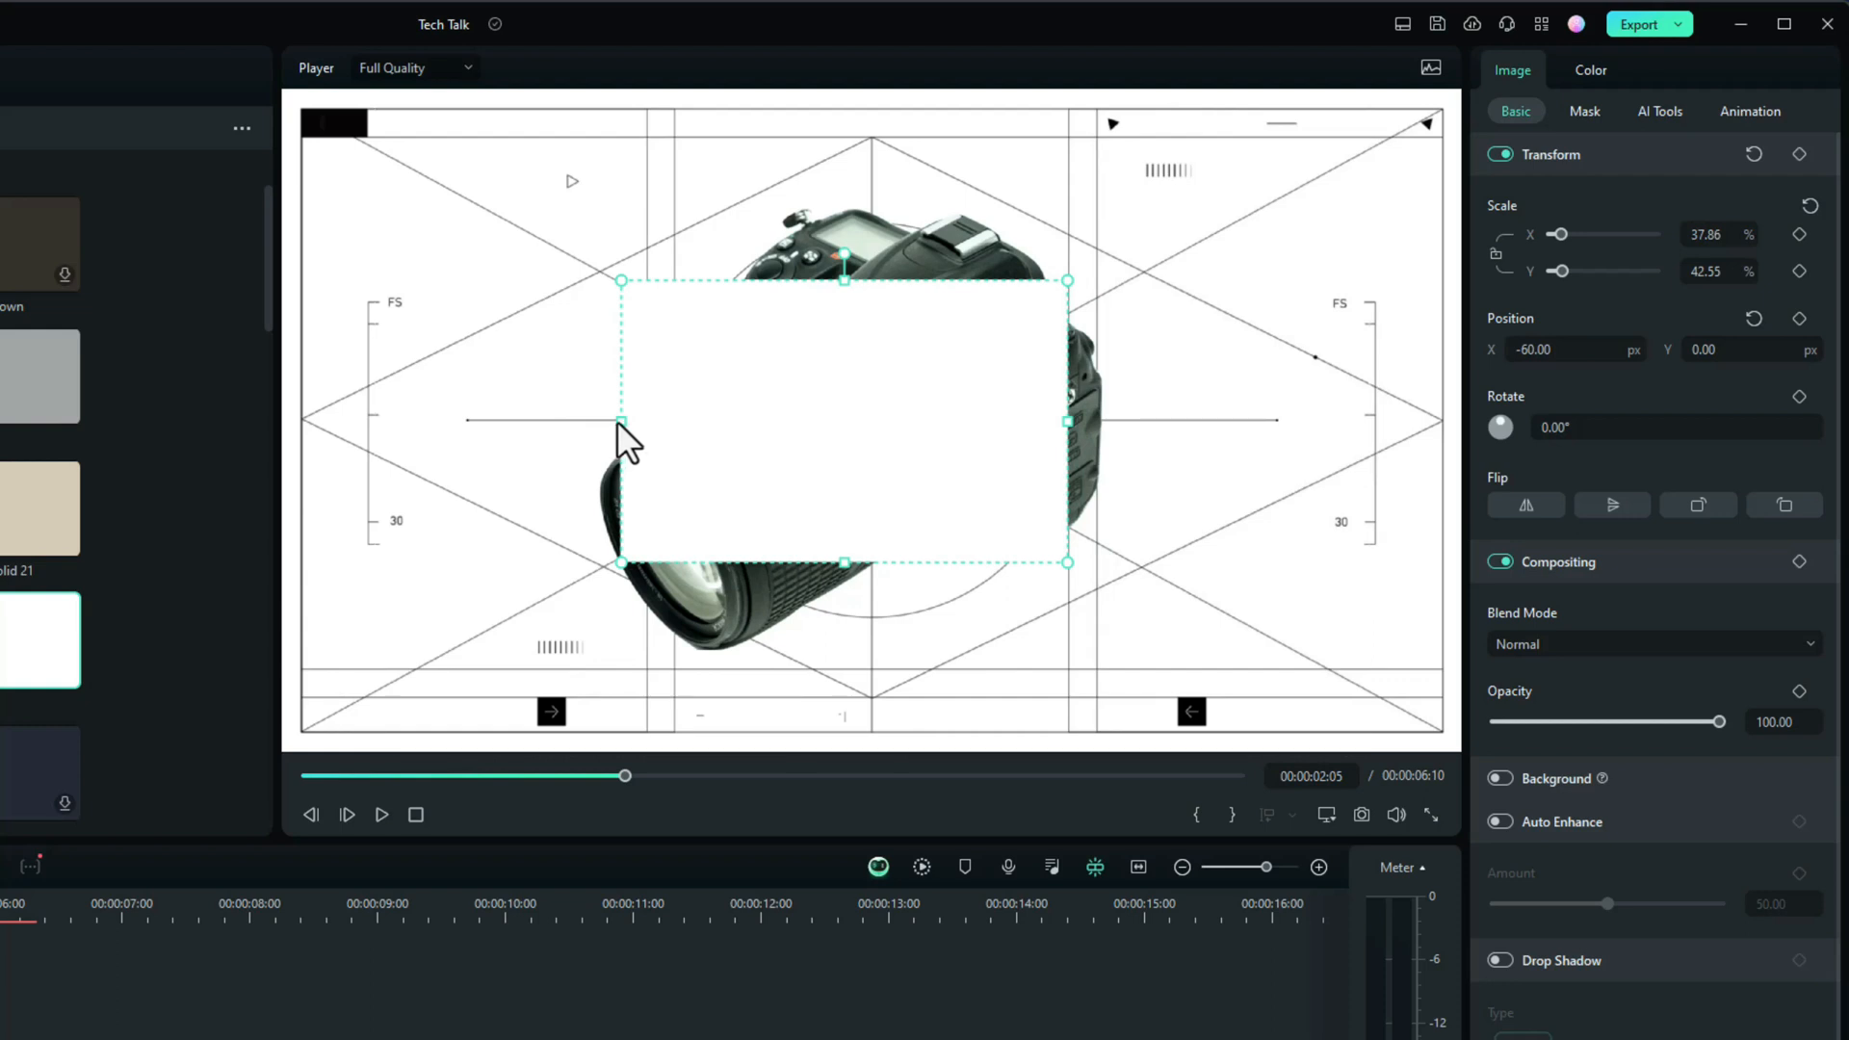
left_click_drag(616, 420, 677, 420)
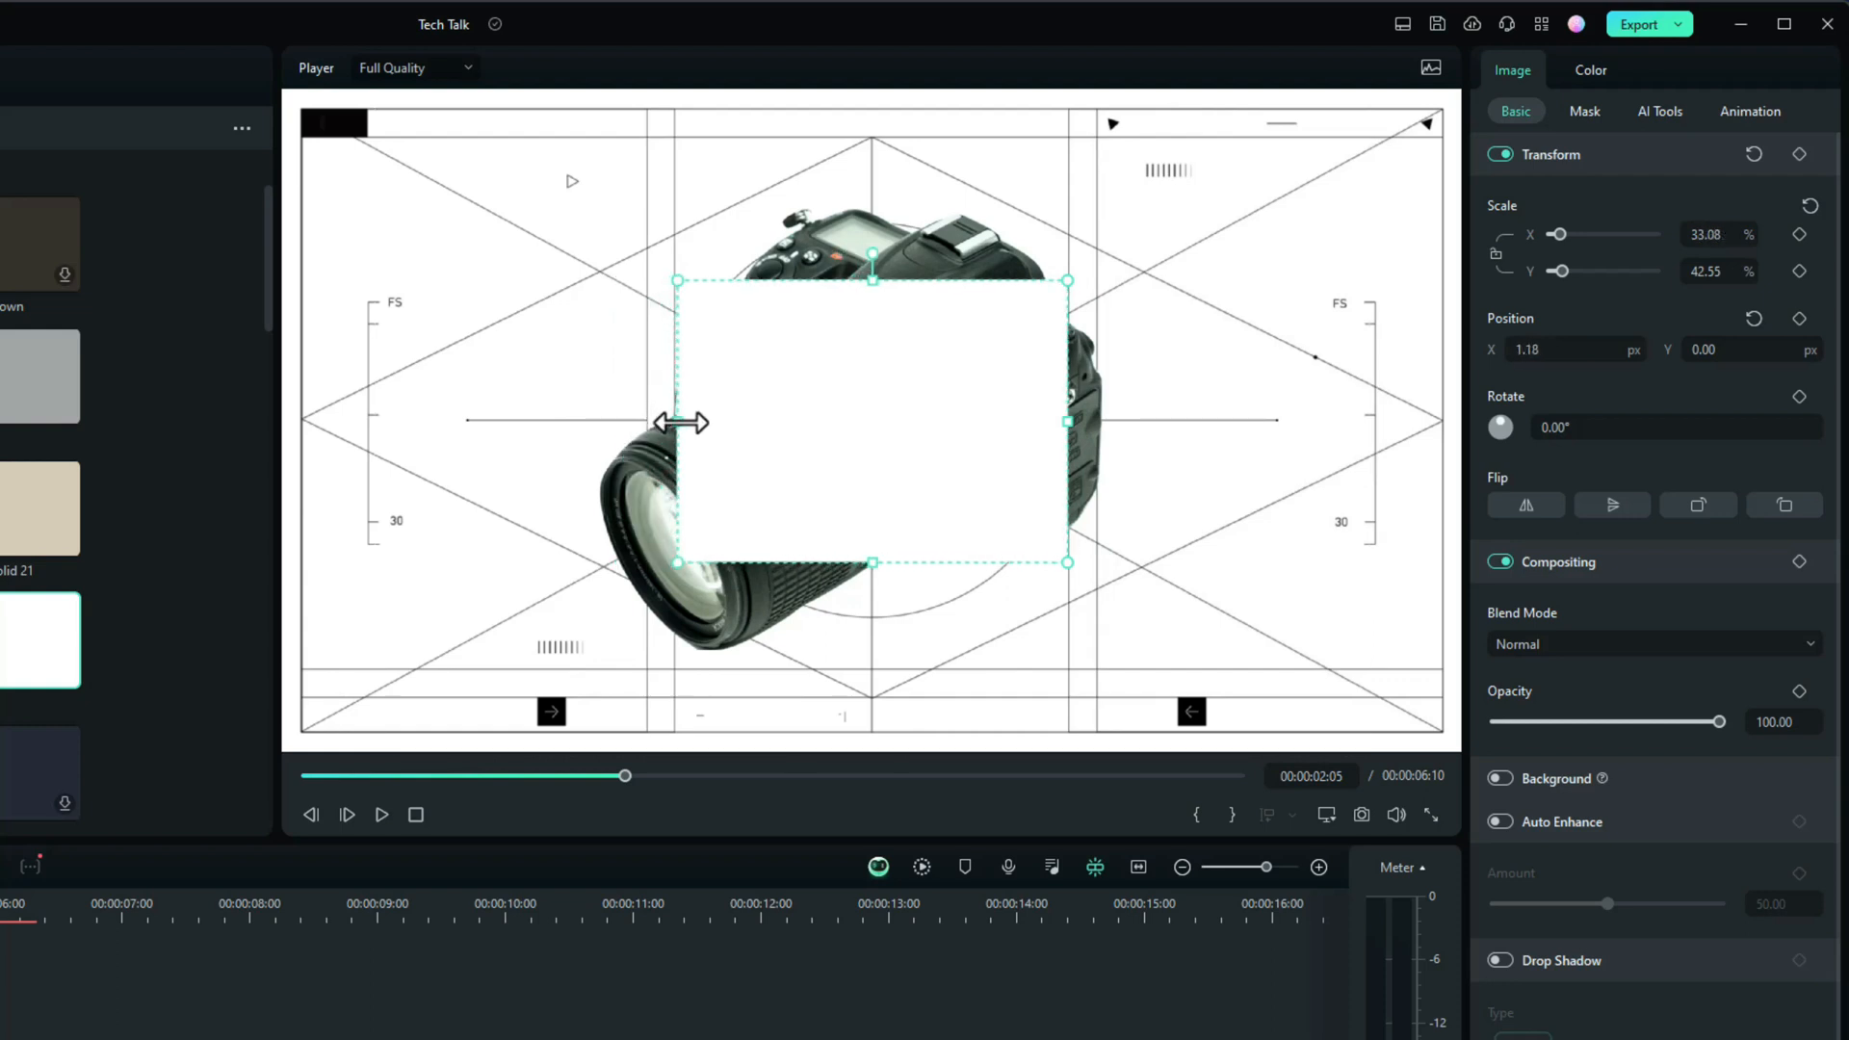
left_click_drag(874, 565, 874, 648)
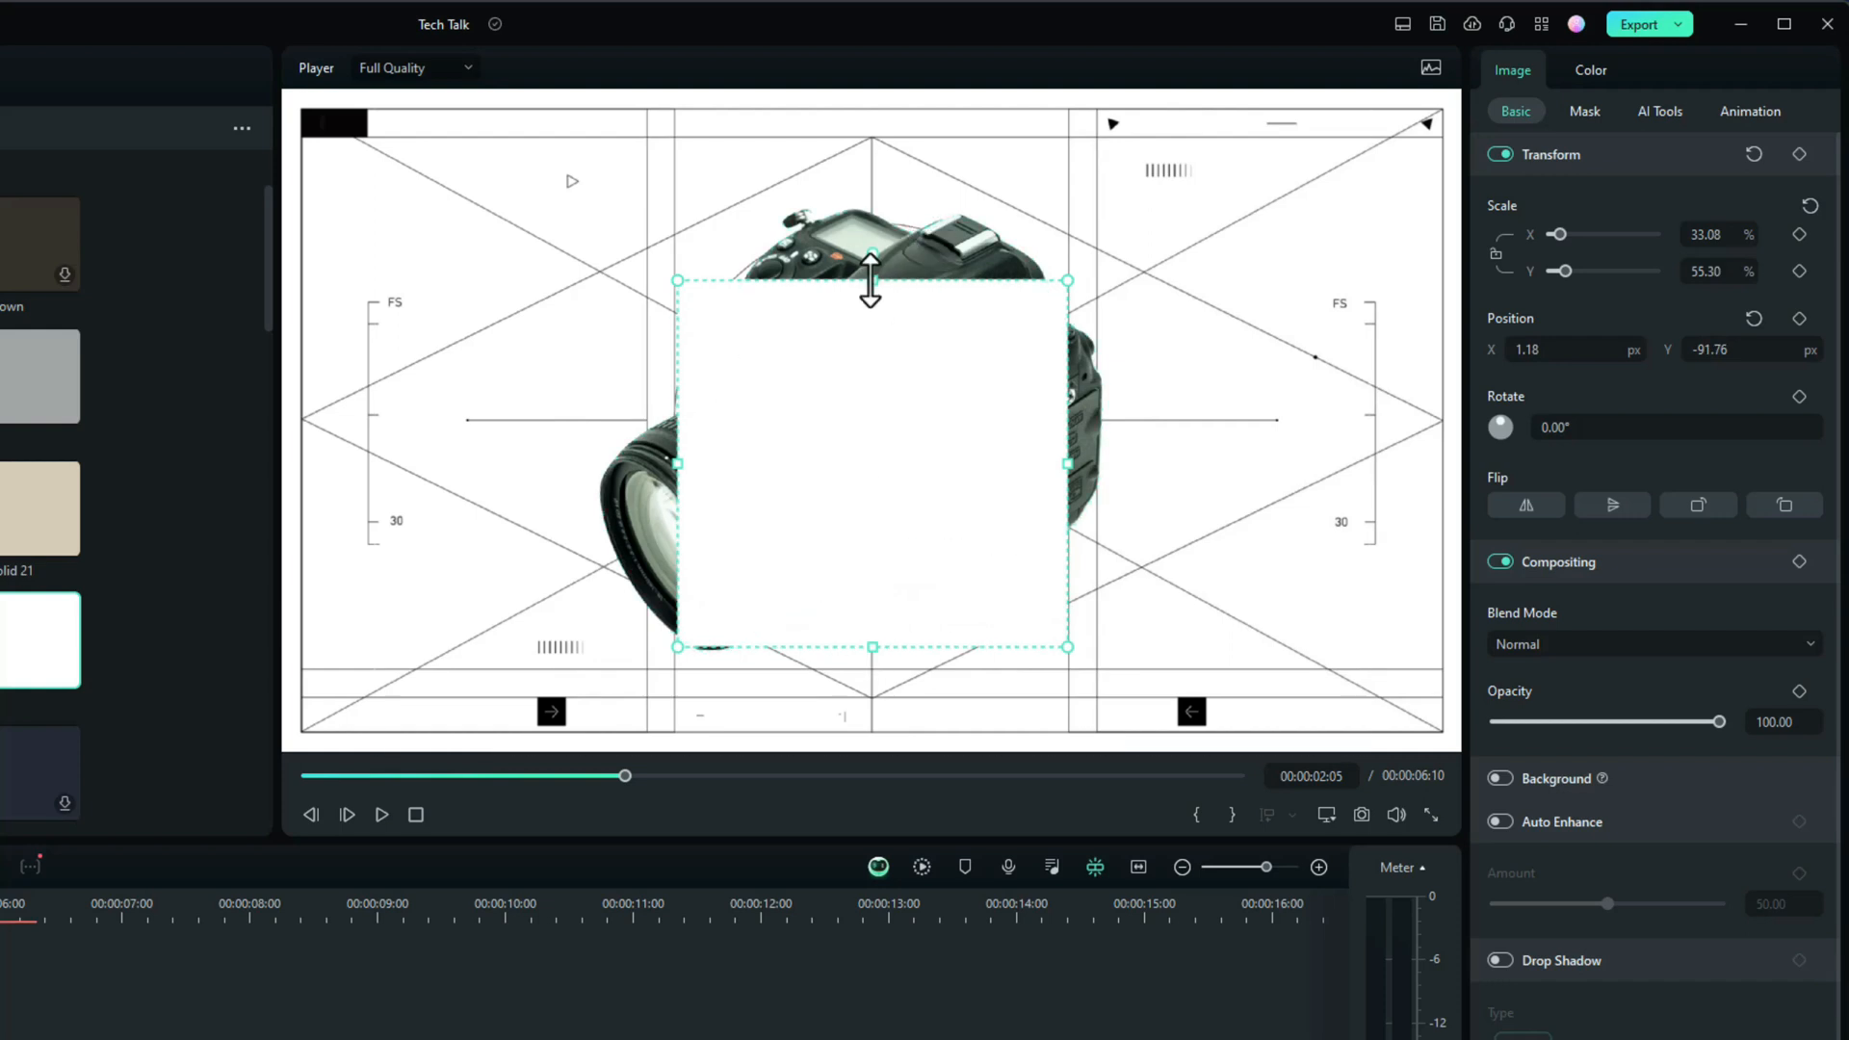
left_click_drag(869, 279, 870, 254)
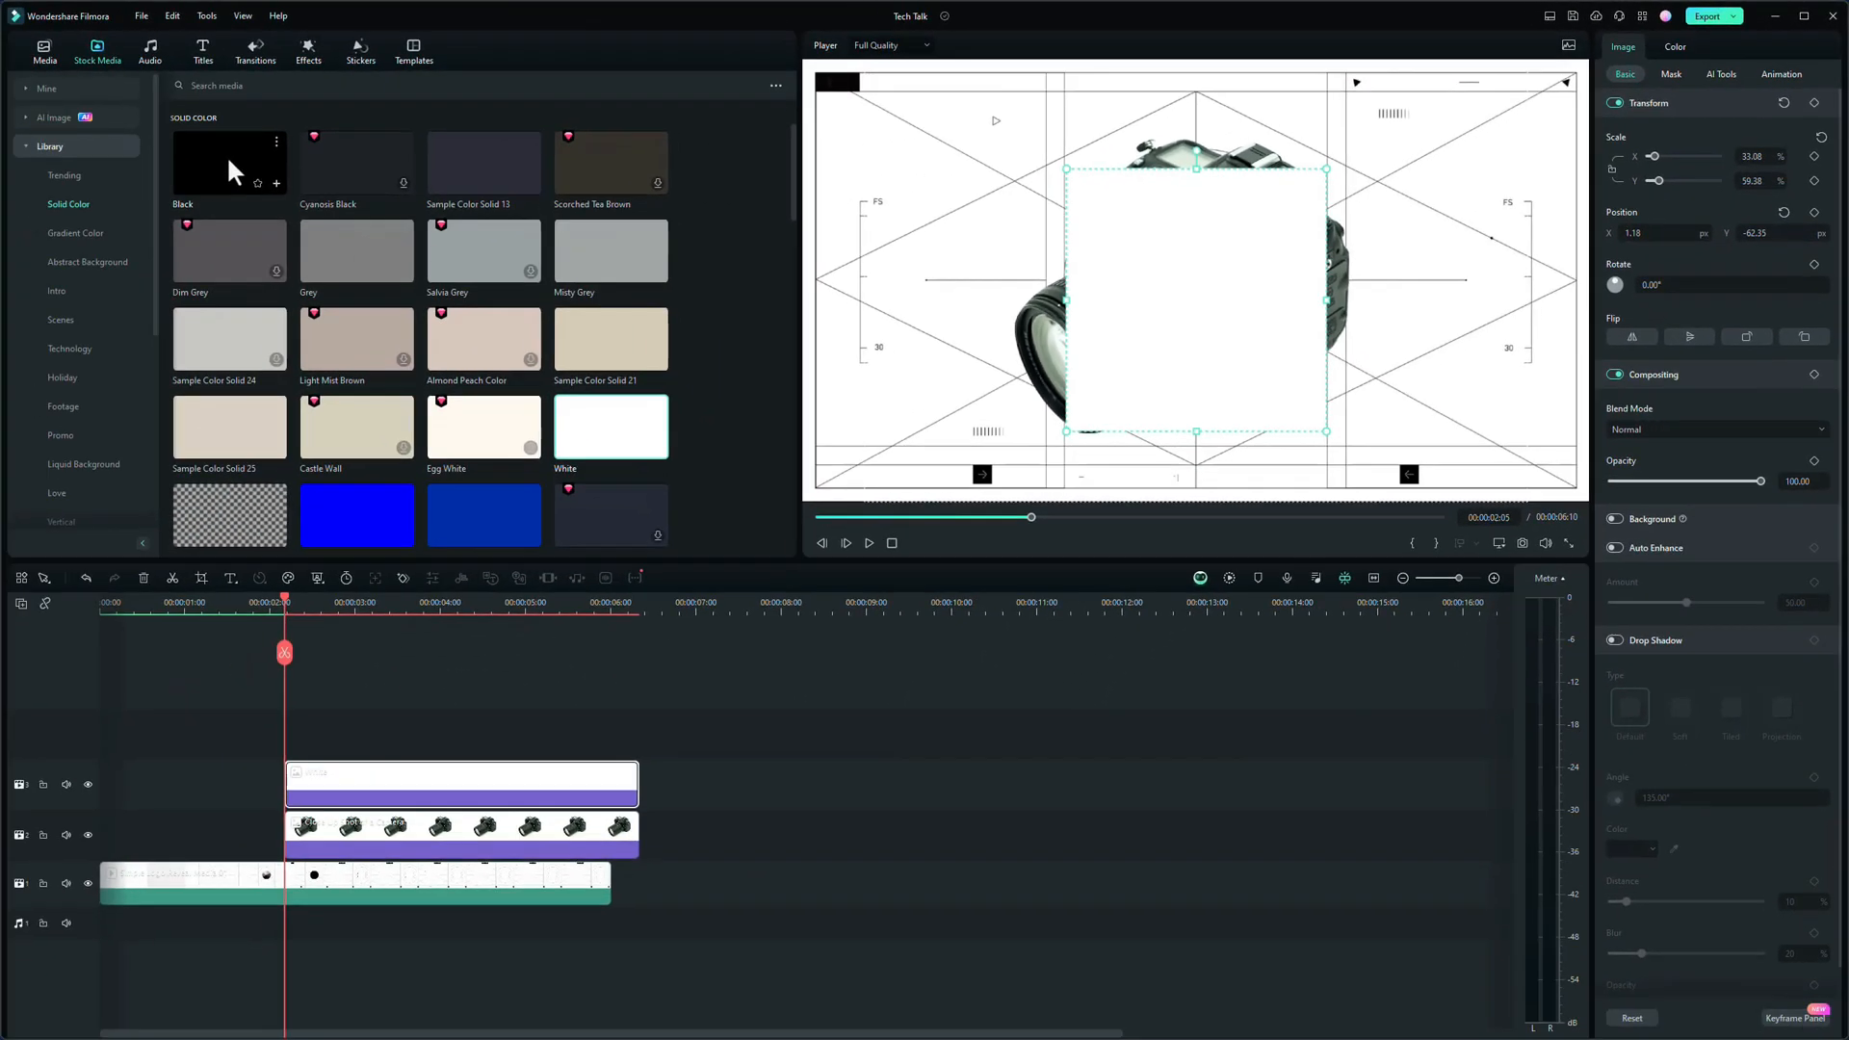
- Add the Black solid color above the white clip and shrink it, with unlinked scale, to fit between the white rectangle's side borders
left_click_drag(227, 159, 305, 722)
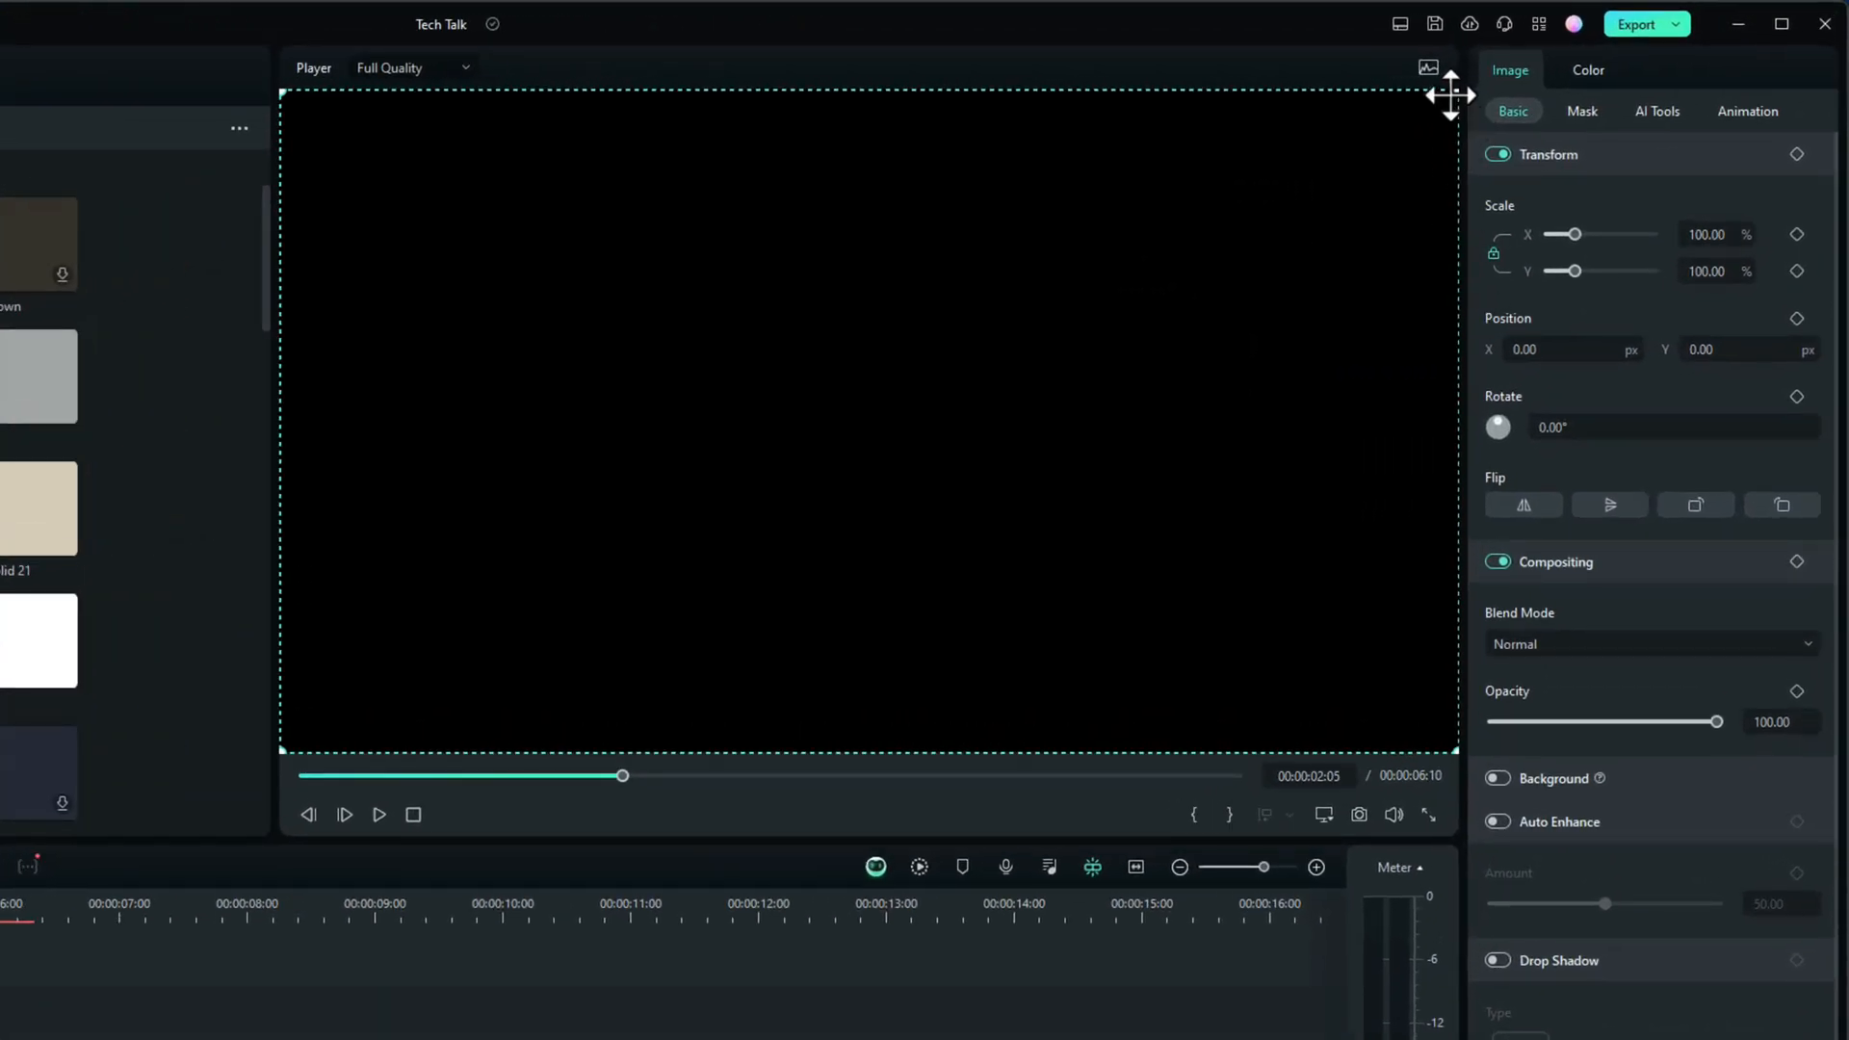
left_click_drag(1453, 90, 878, 345)
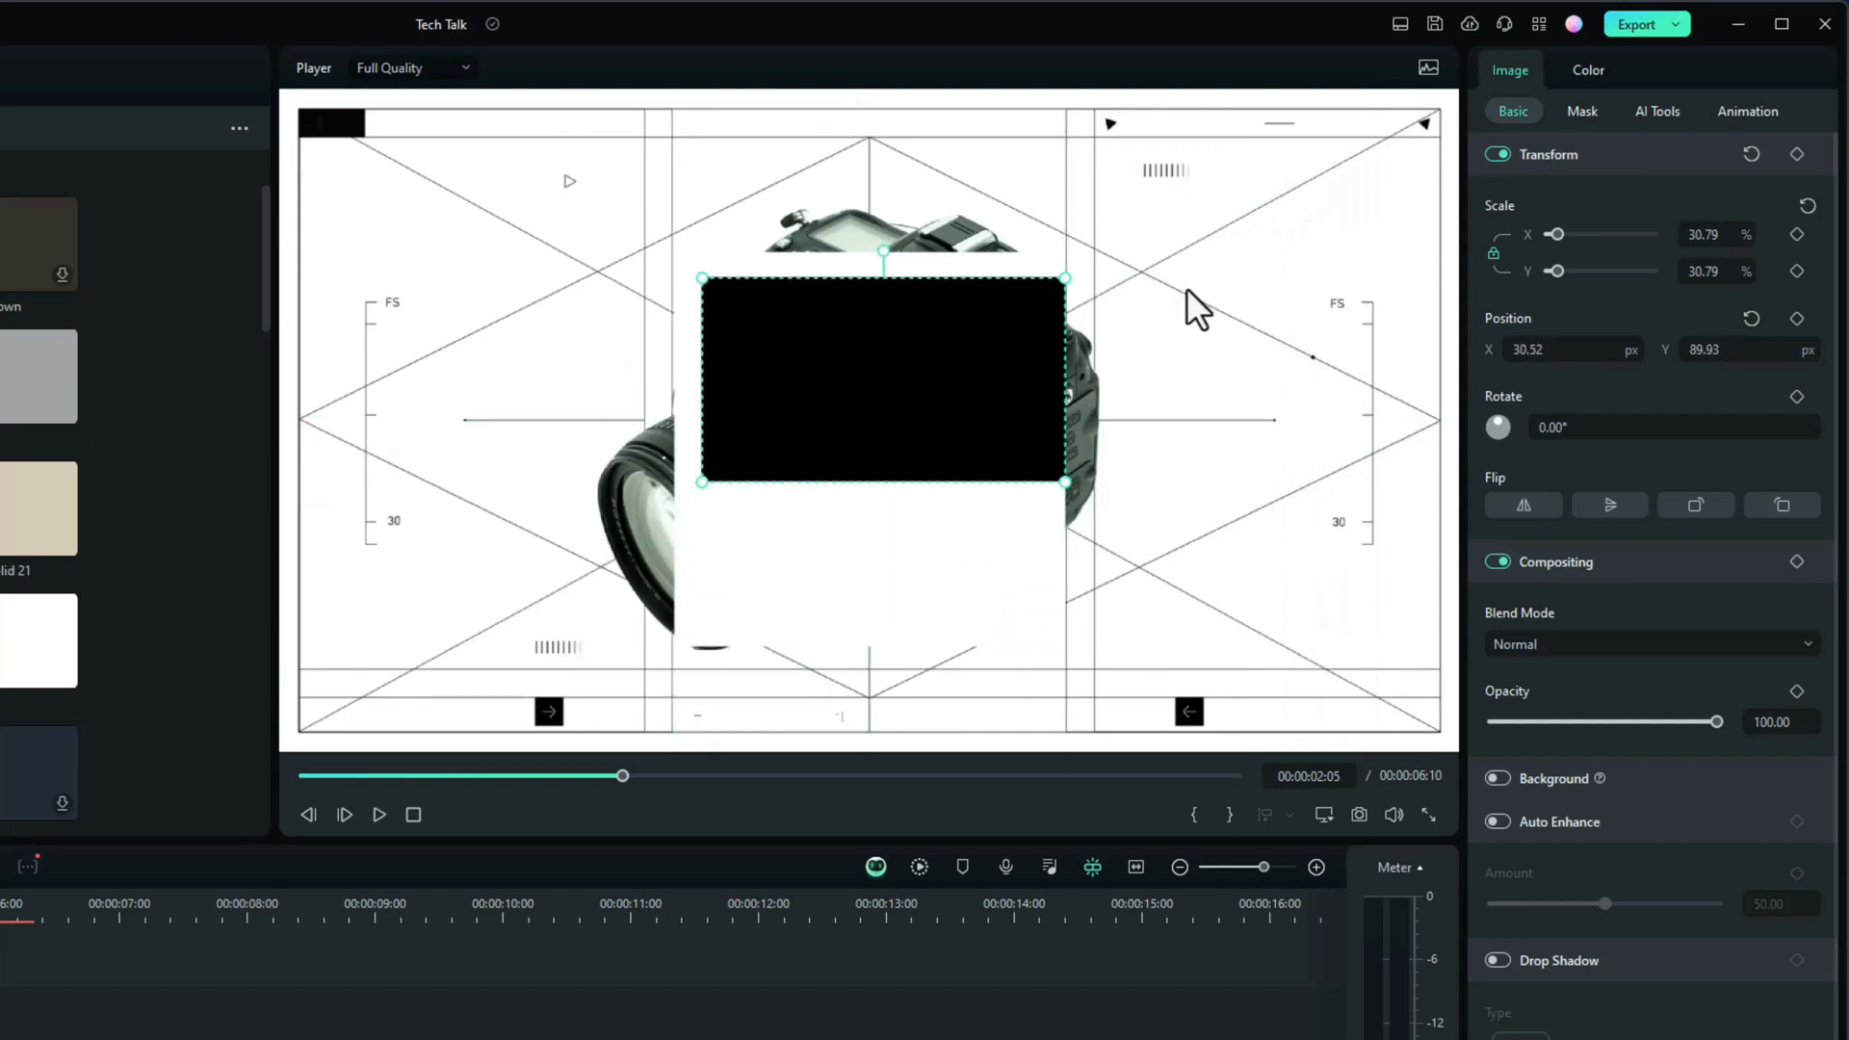
left_click(1494, 253)
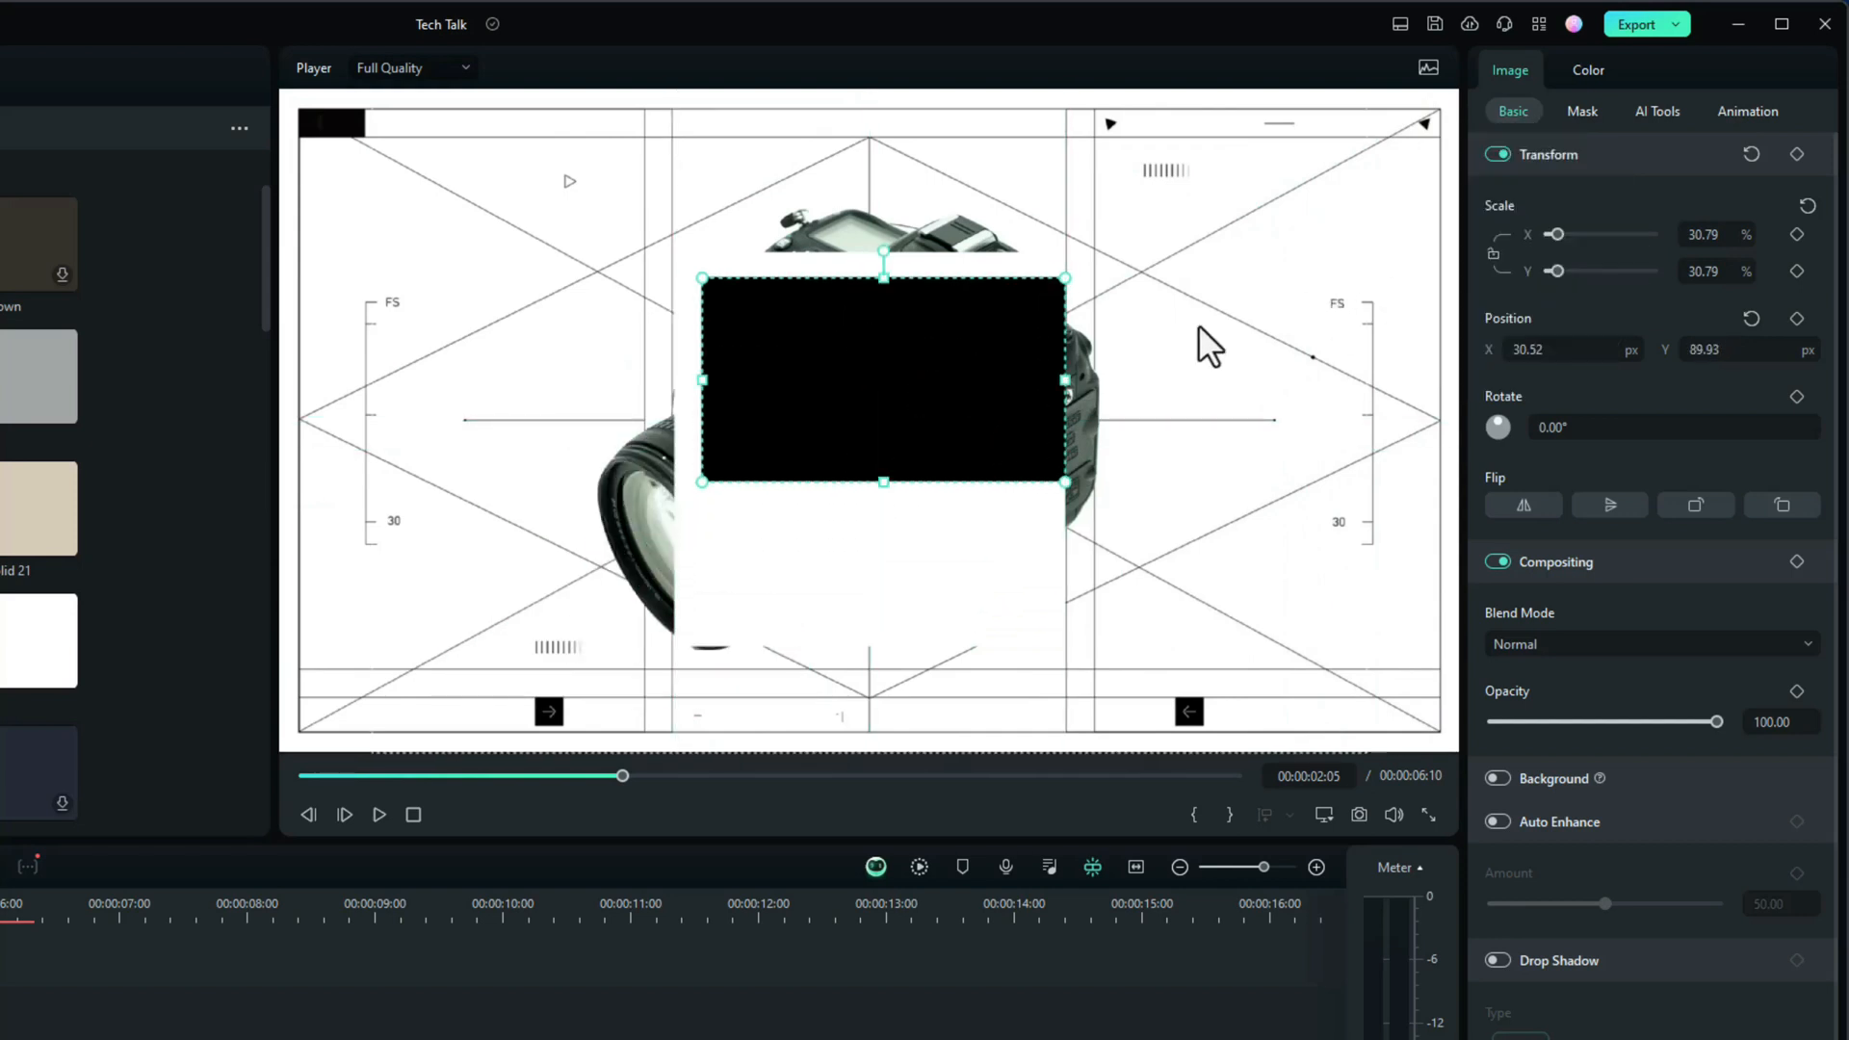
left_click_drag(1064, 384, 1038, 386)
- Stretch the black and white rectangles downward into a polaroid-style frame, with the white one at about 62.32% height
left_click_drag(871, 478, 865, 666)
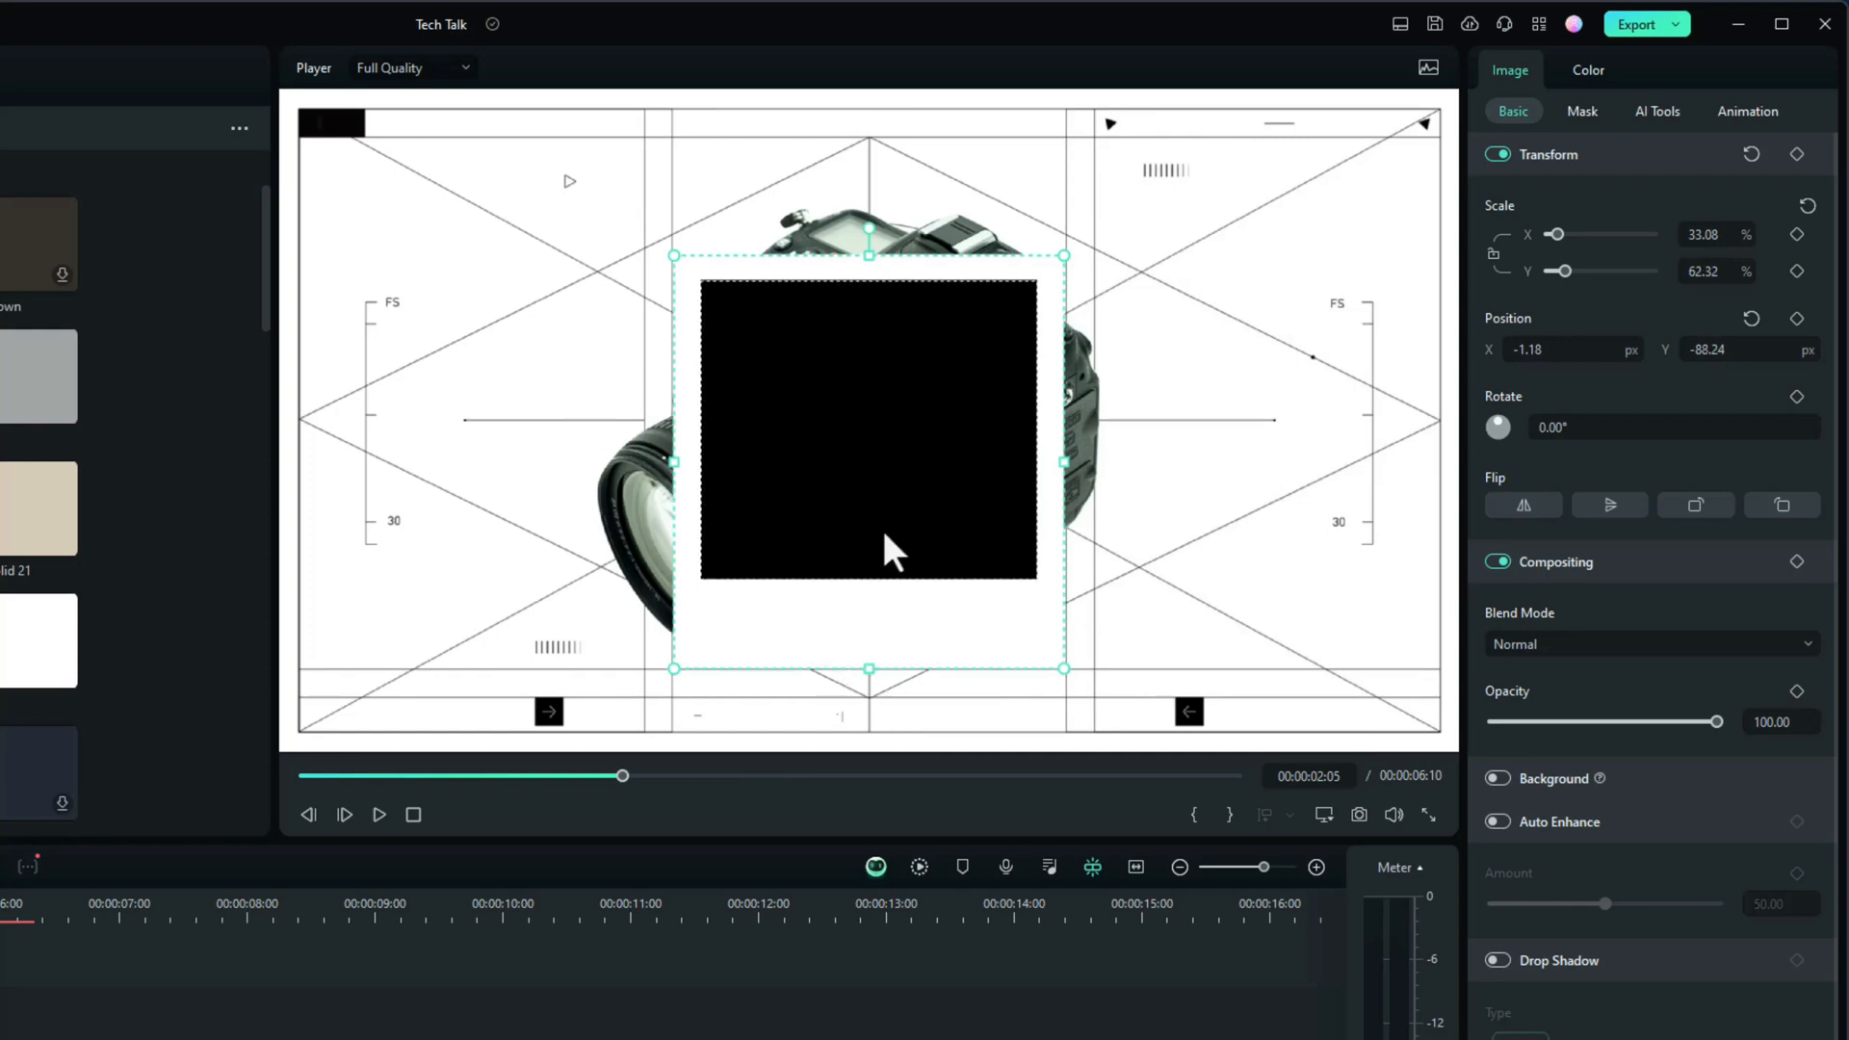
left_click(876, 564)
left_click_drag(869, 583, 868, 599)
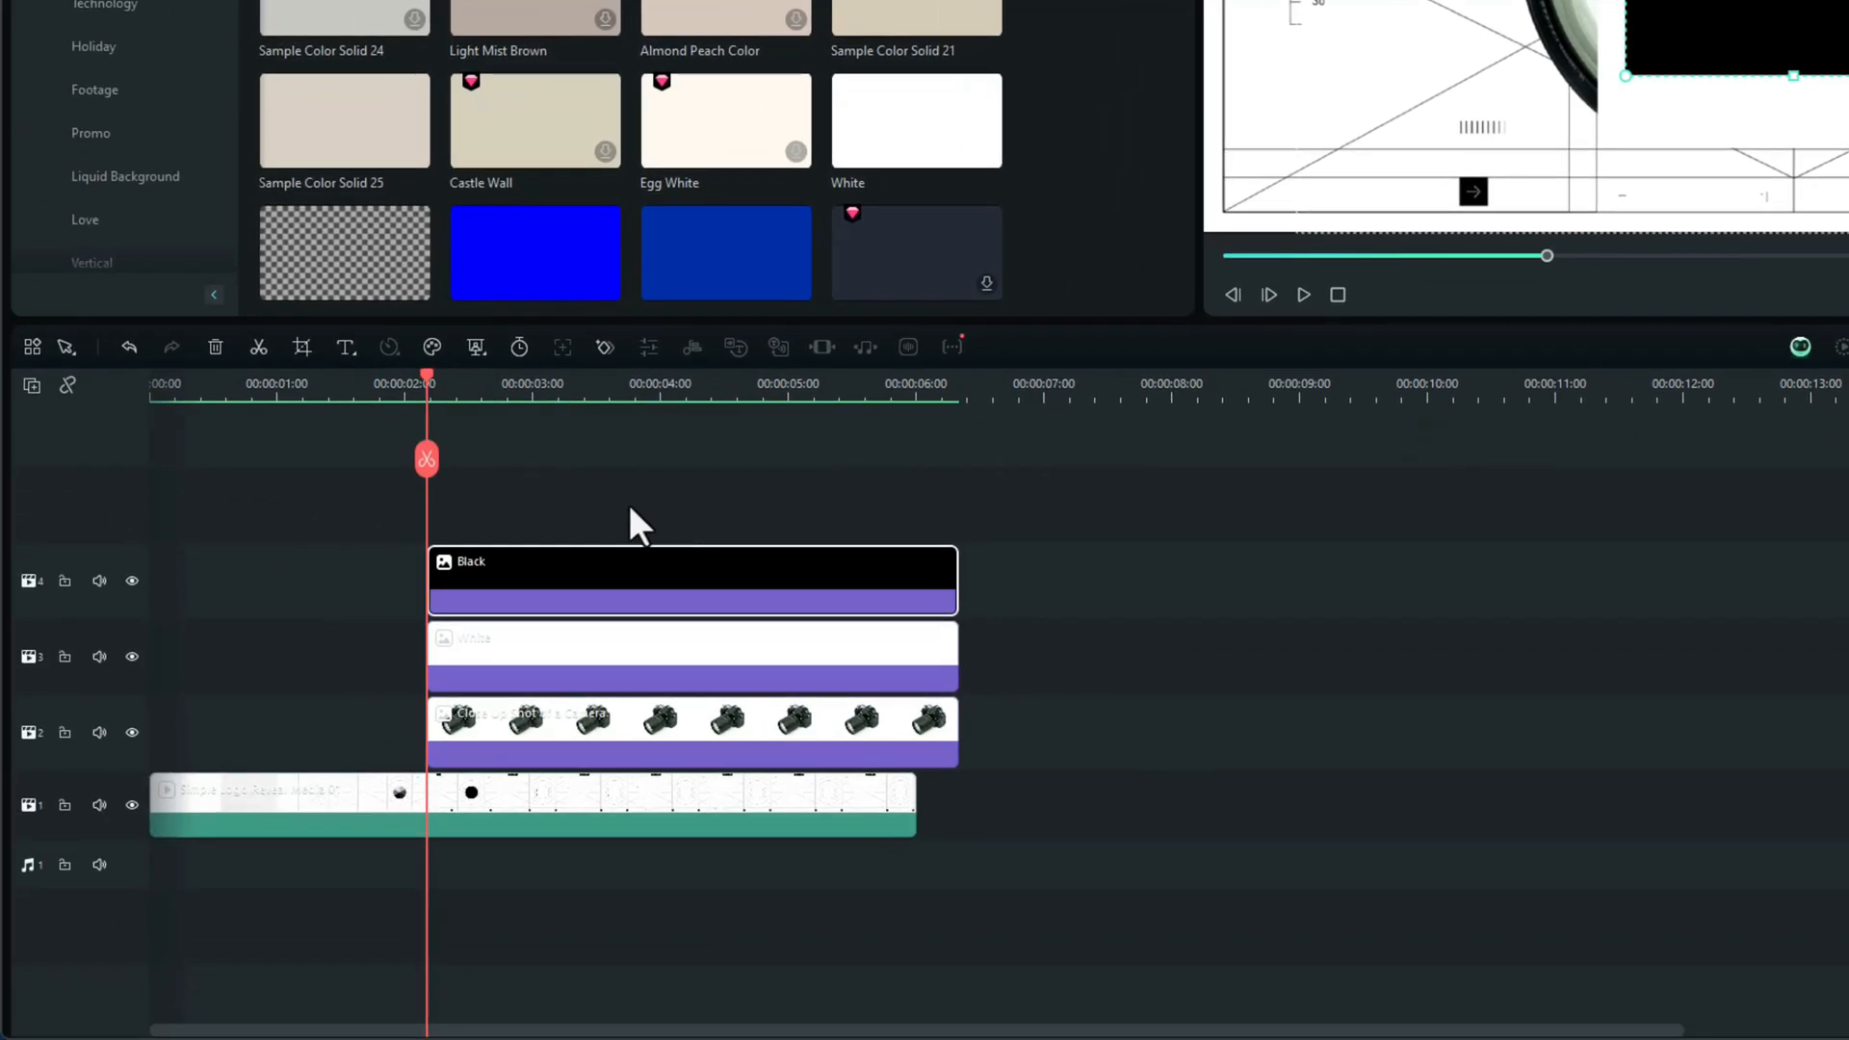
- Combine the black and white clips into a compound clip, keeping the default name
left_click_drag(627, 506, 766, 653)
right_click(744, 655)
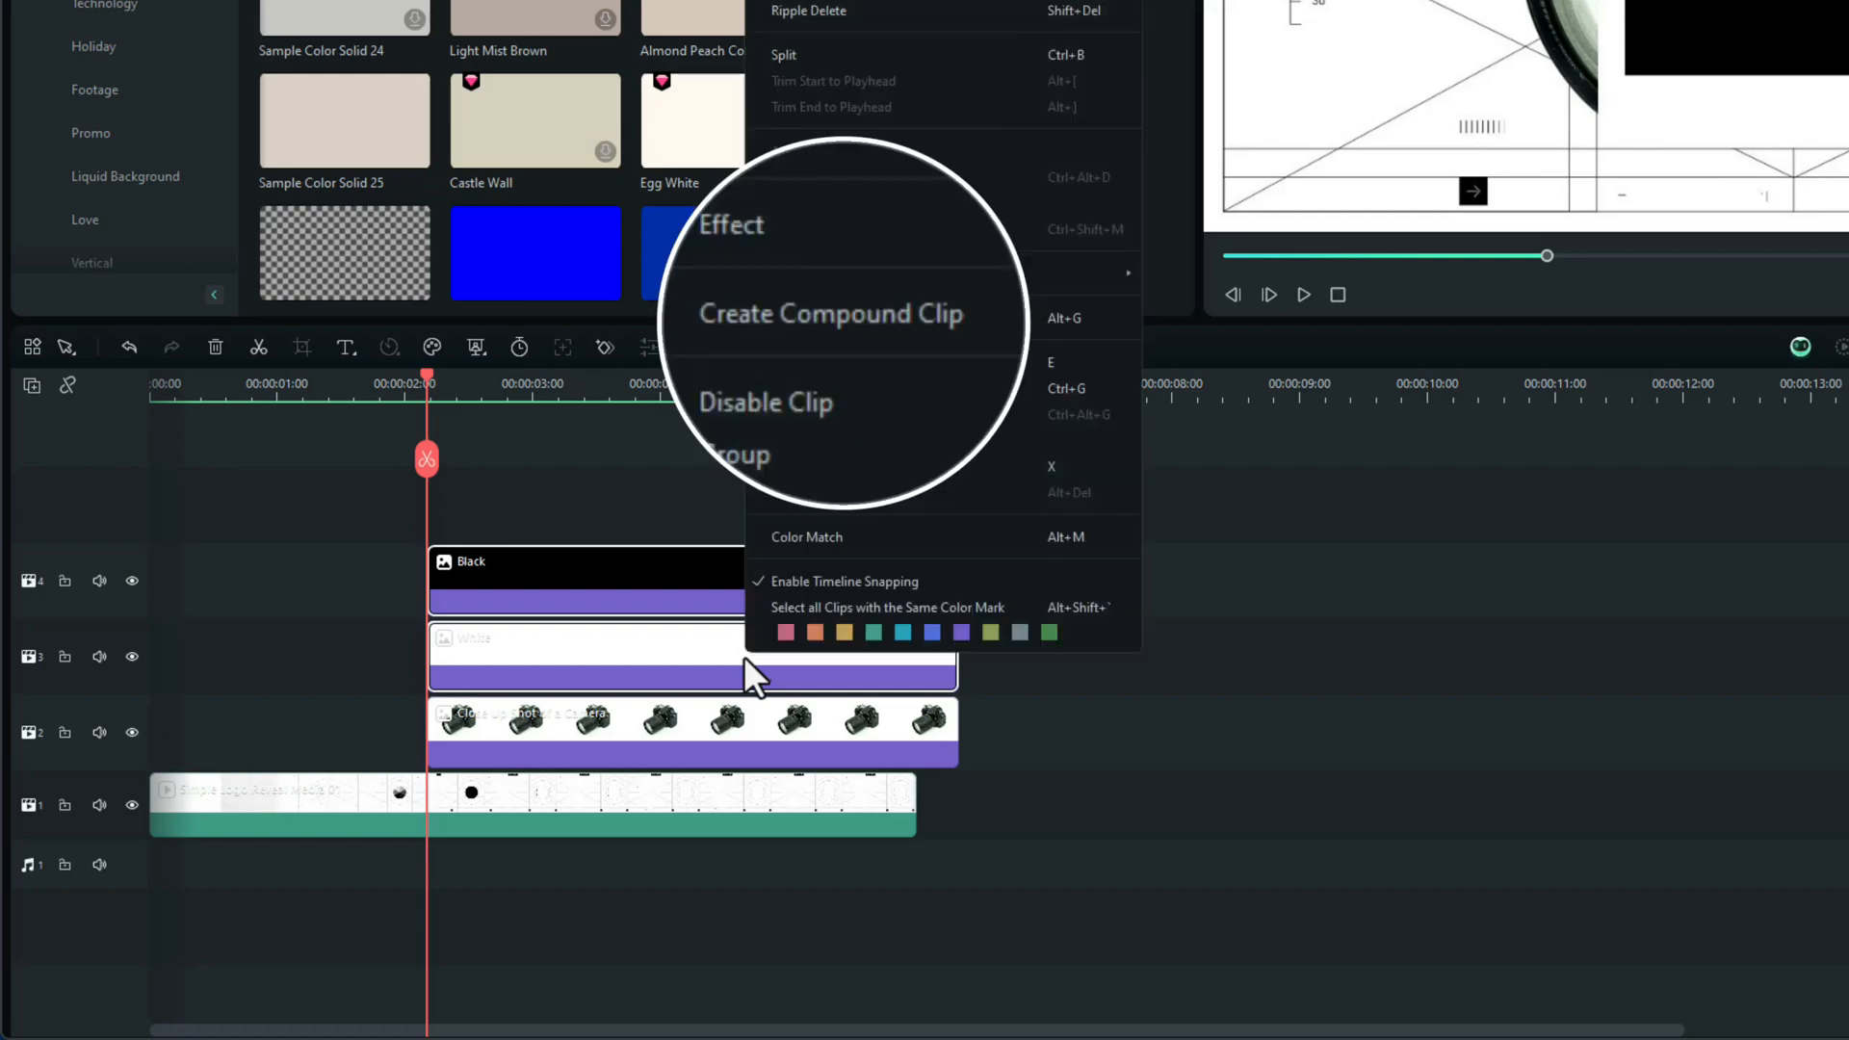
left_click(863, 323)
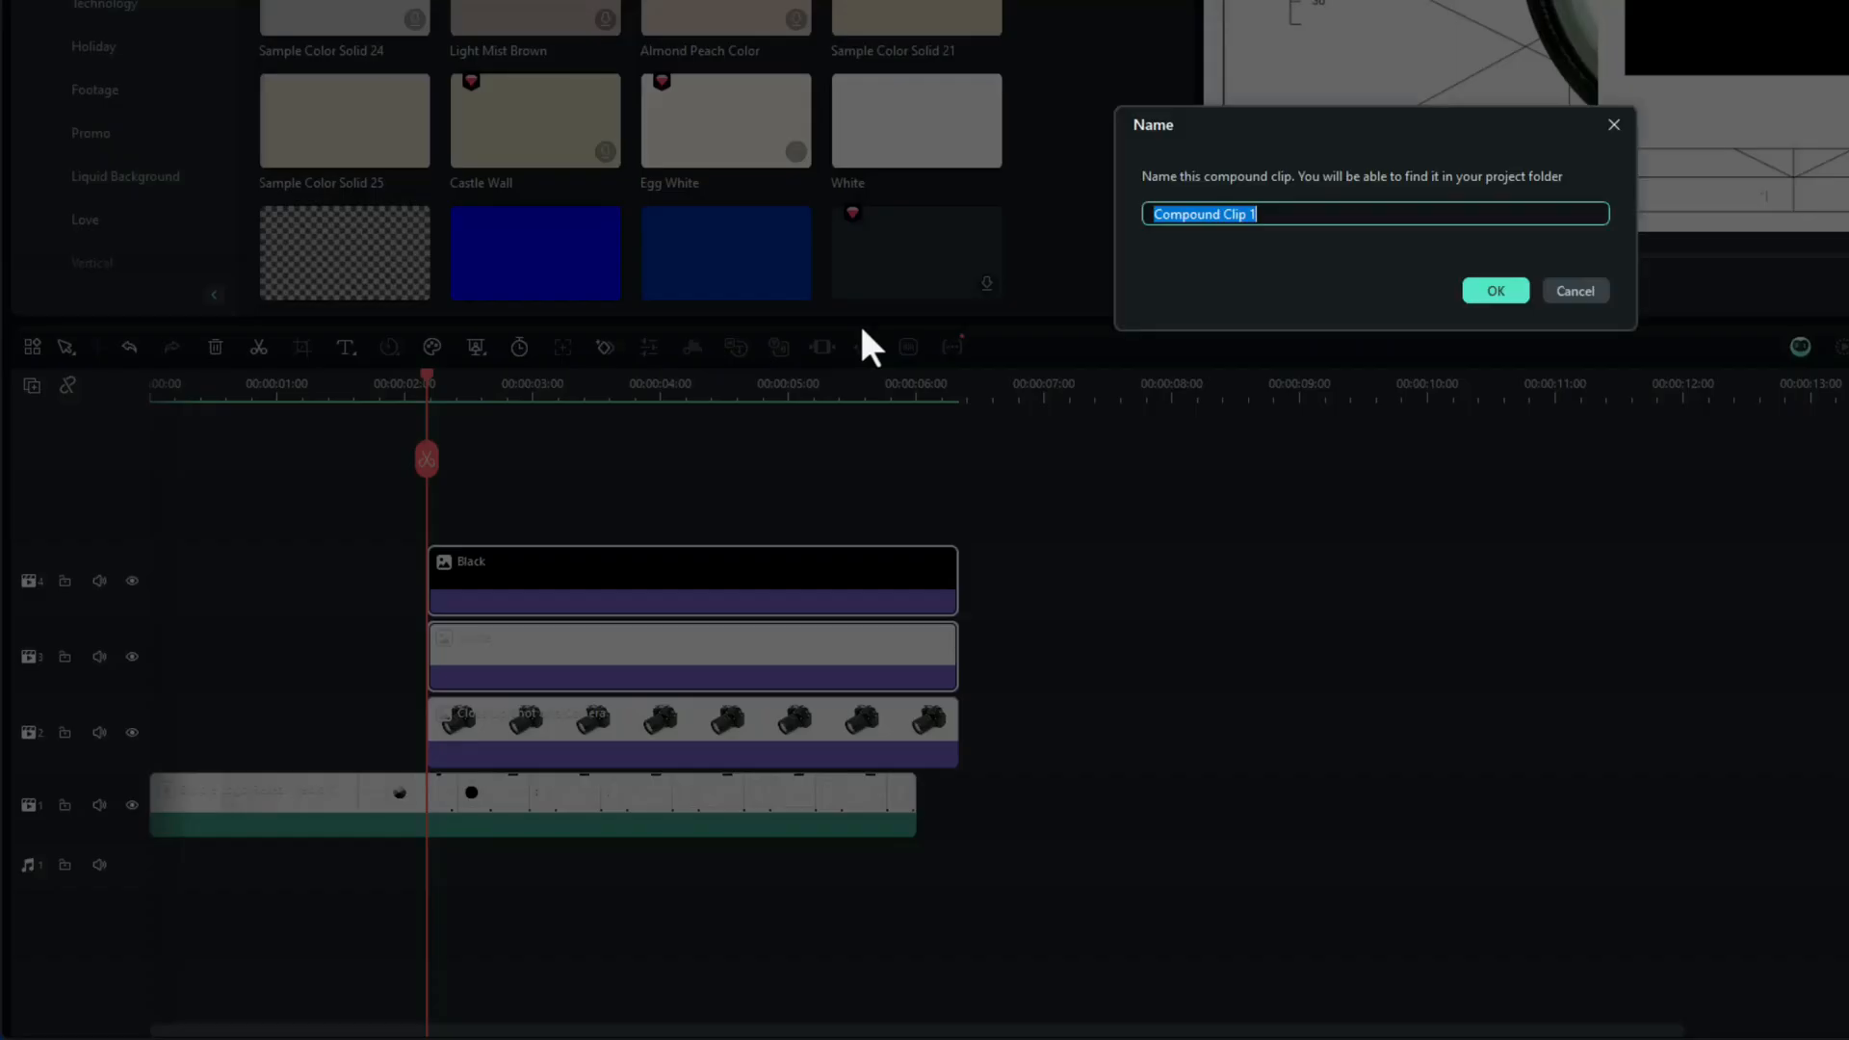
left_click(1504, 292)
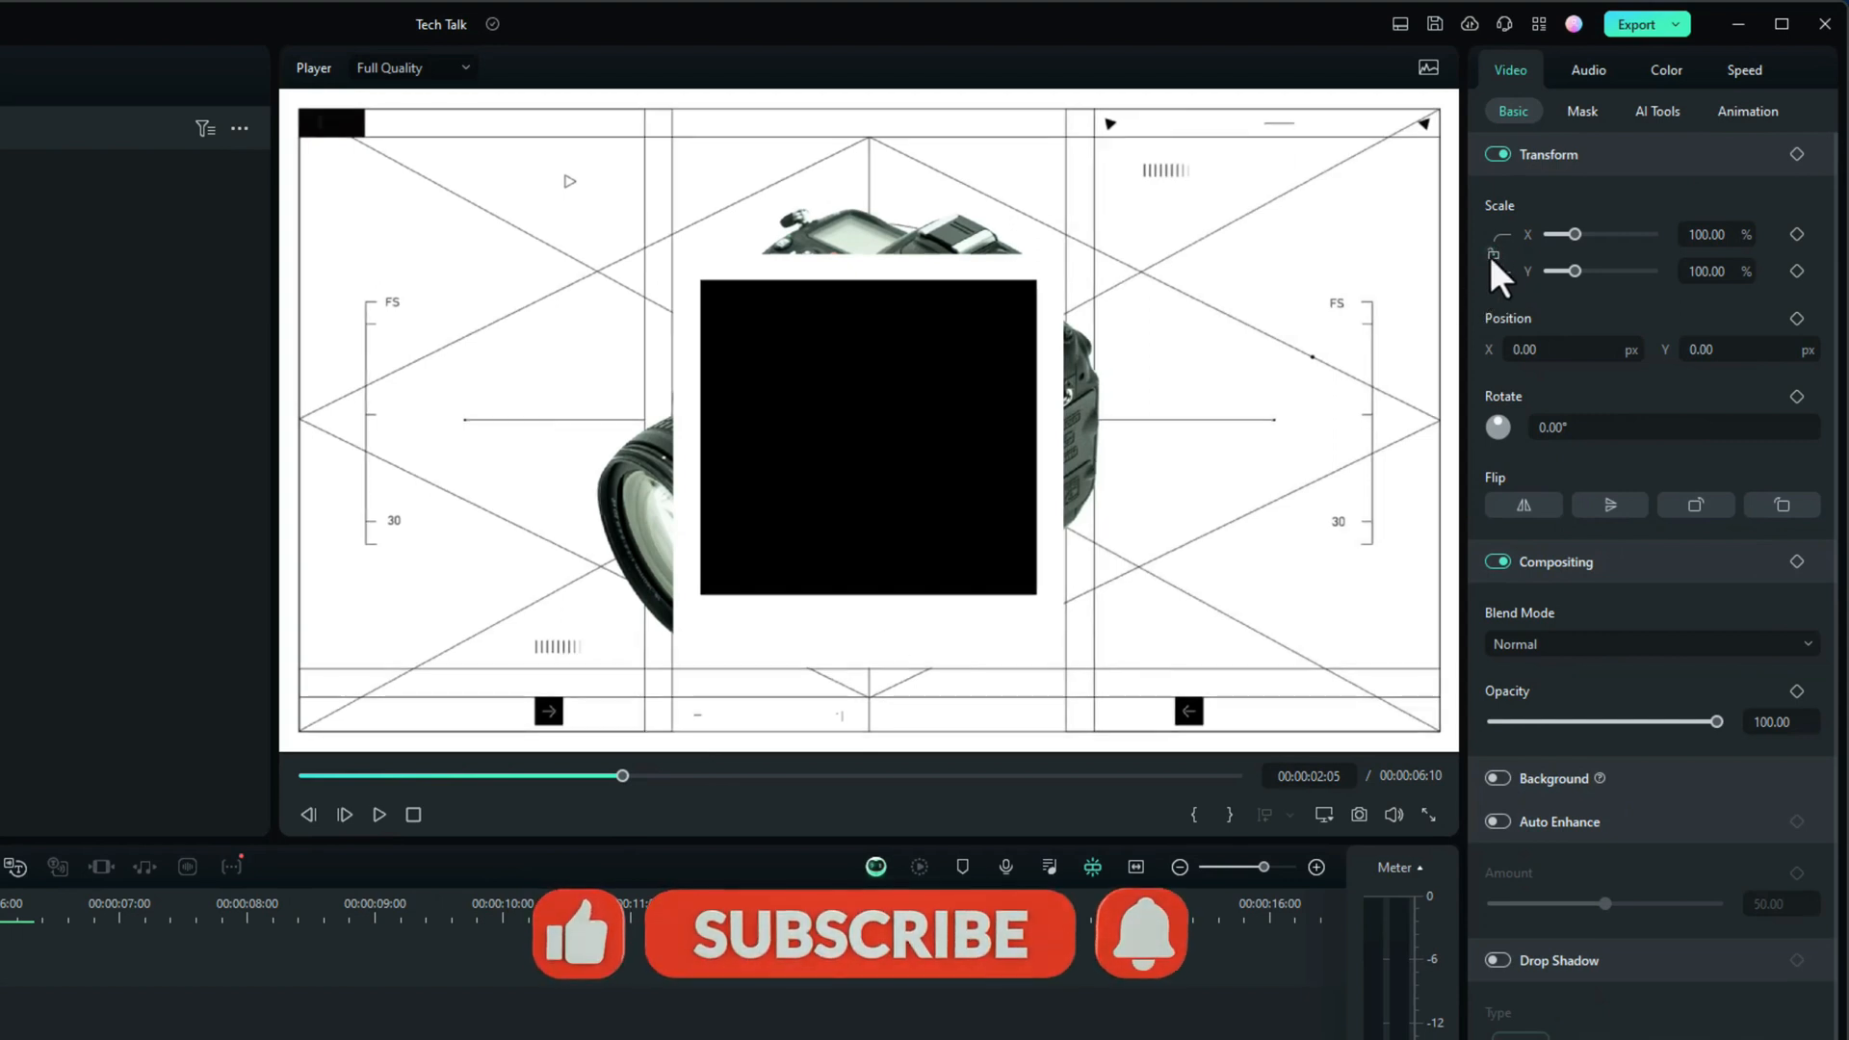
- Move the compound frame up to about Y 58.82 px and scale it to about 106.38% wide and 110.64% high
left_click(917, 372)
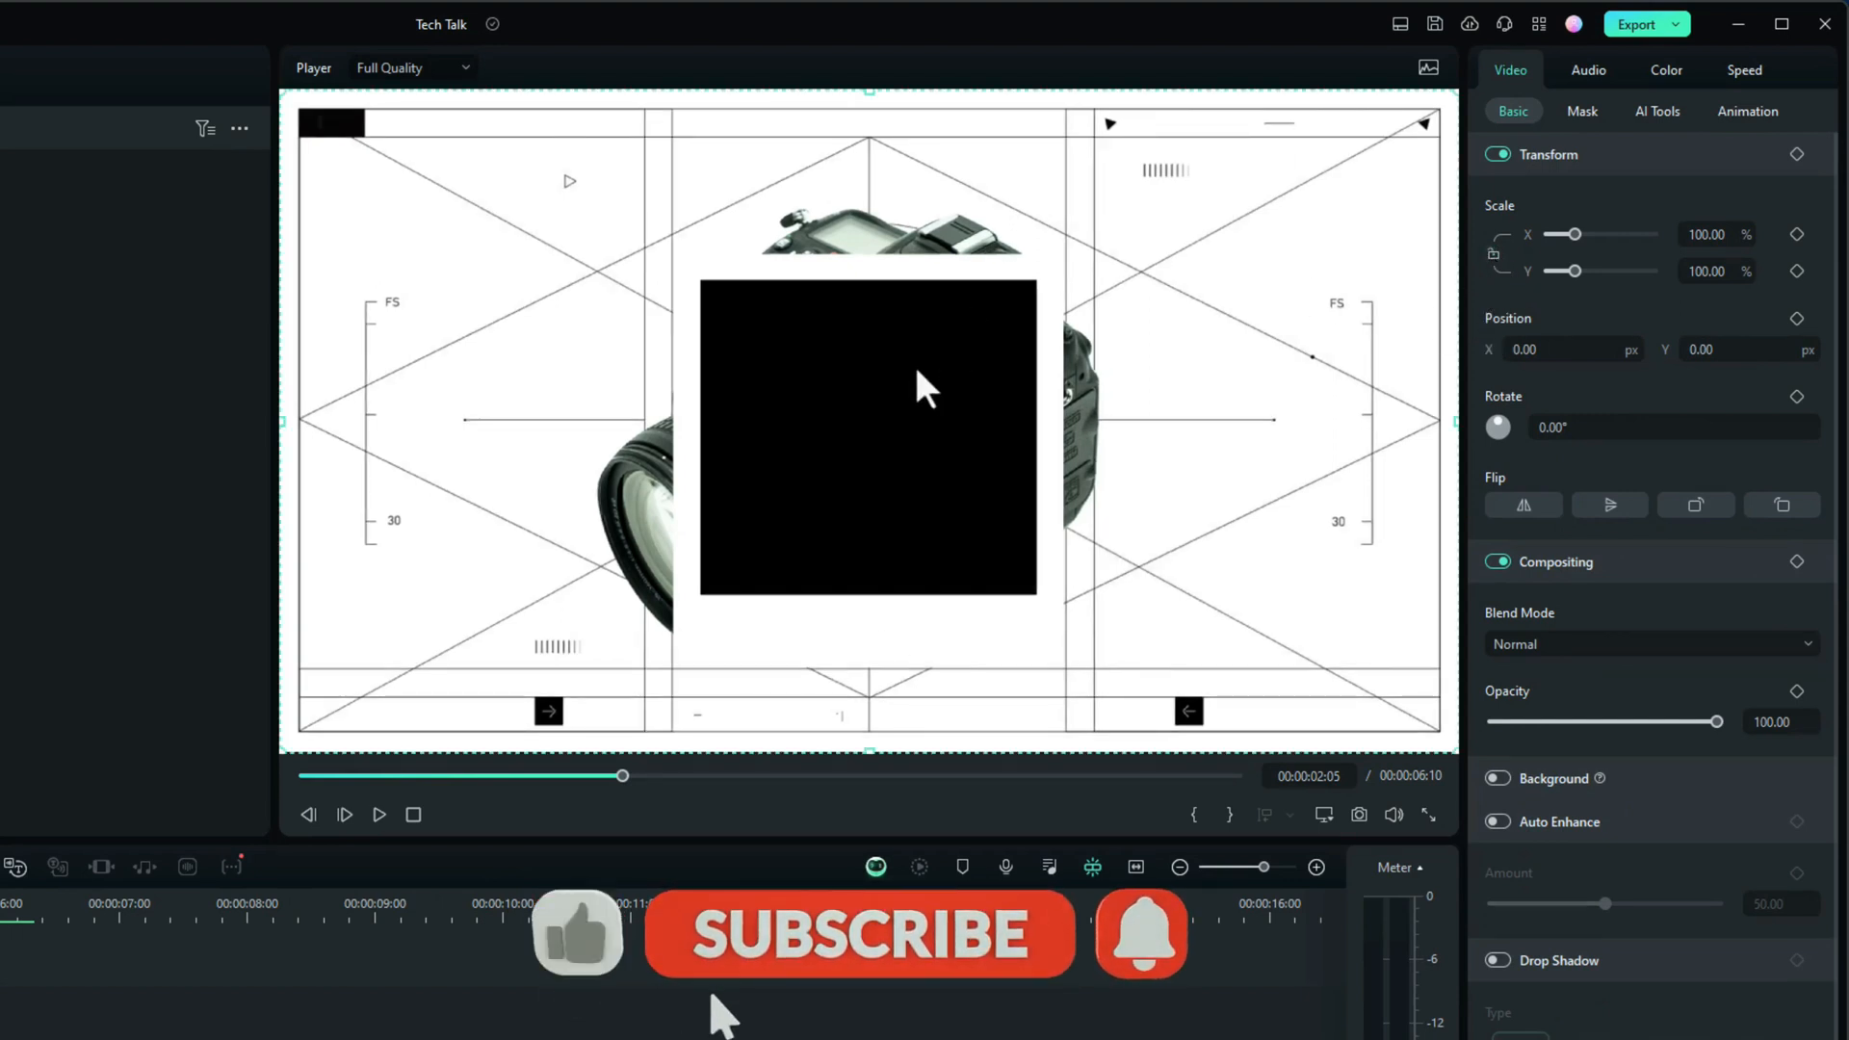
left_click_drag(867, 318, 867, 297)
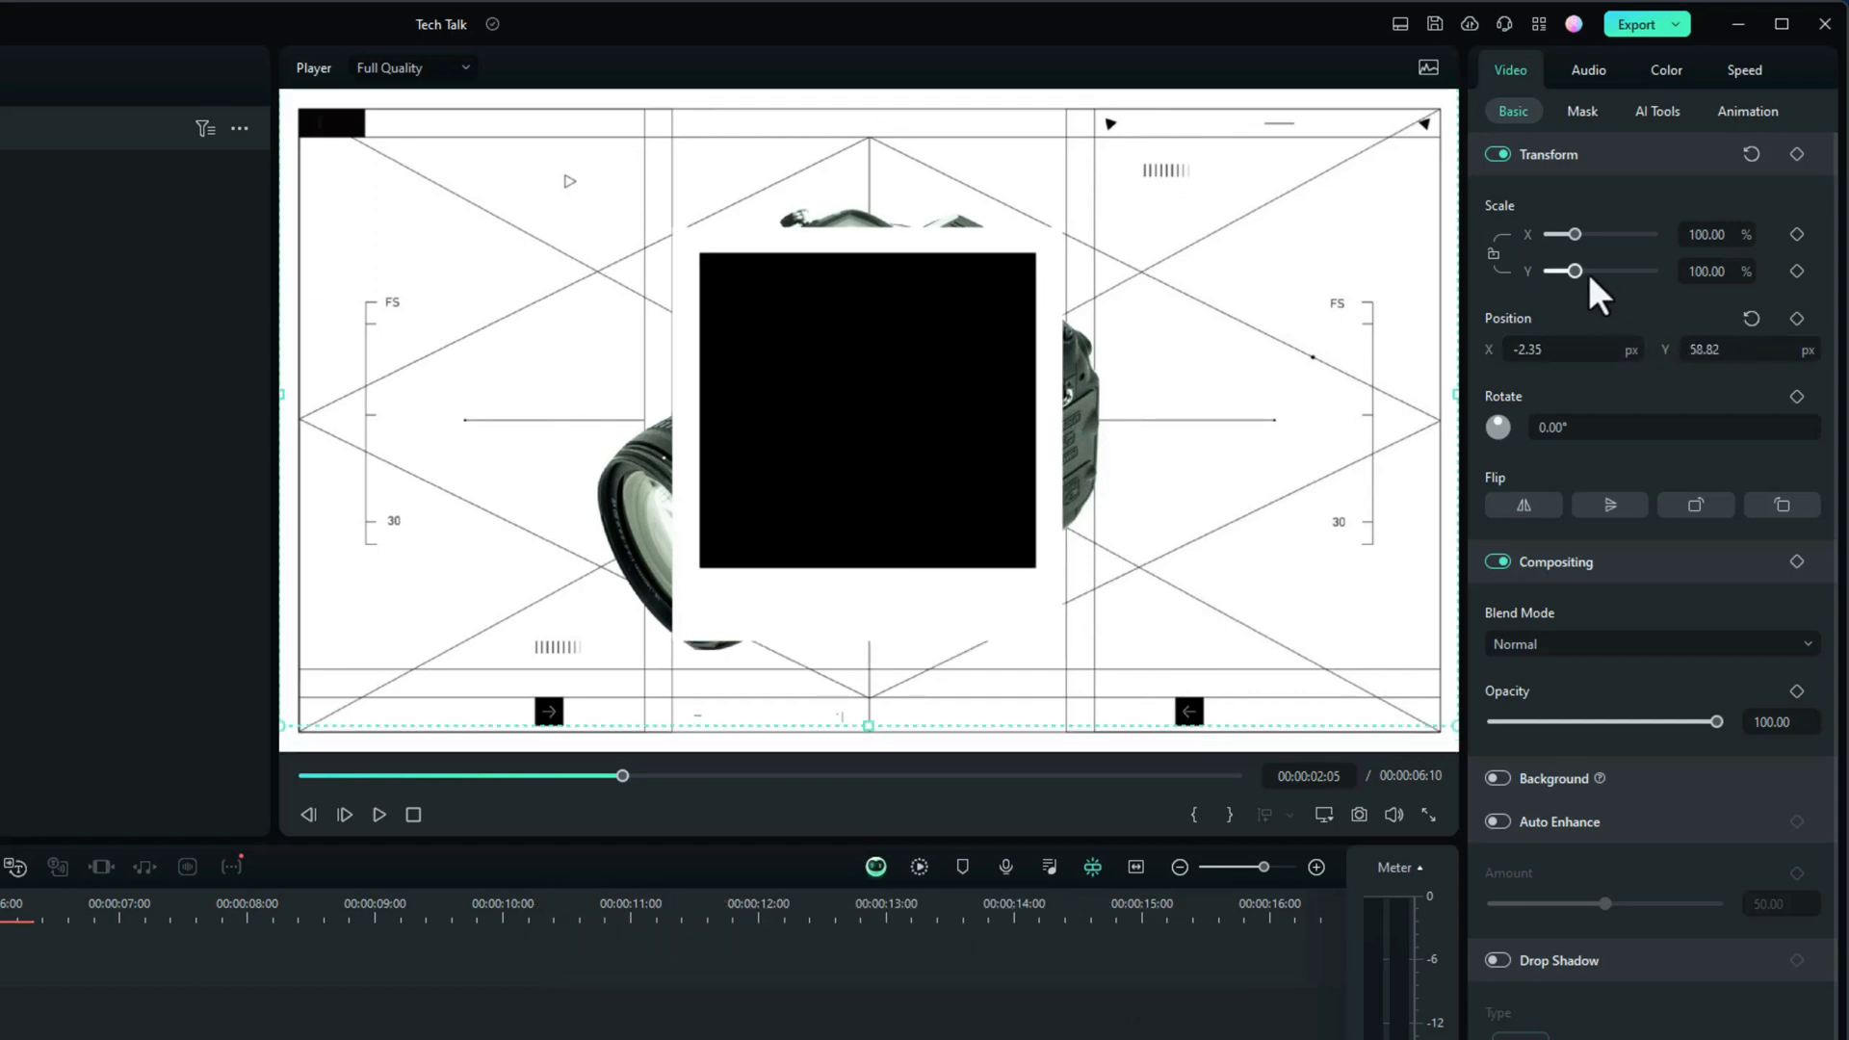
left_click_drag(1569, 235, 1577, 279)
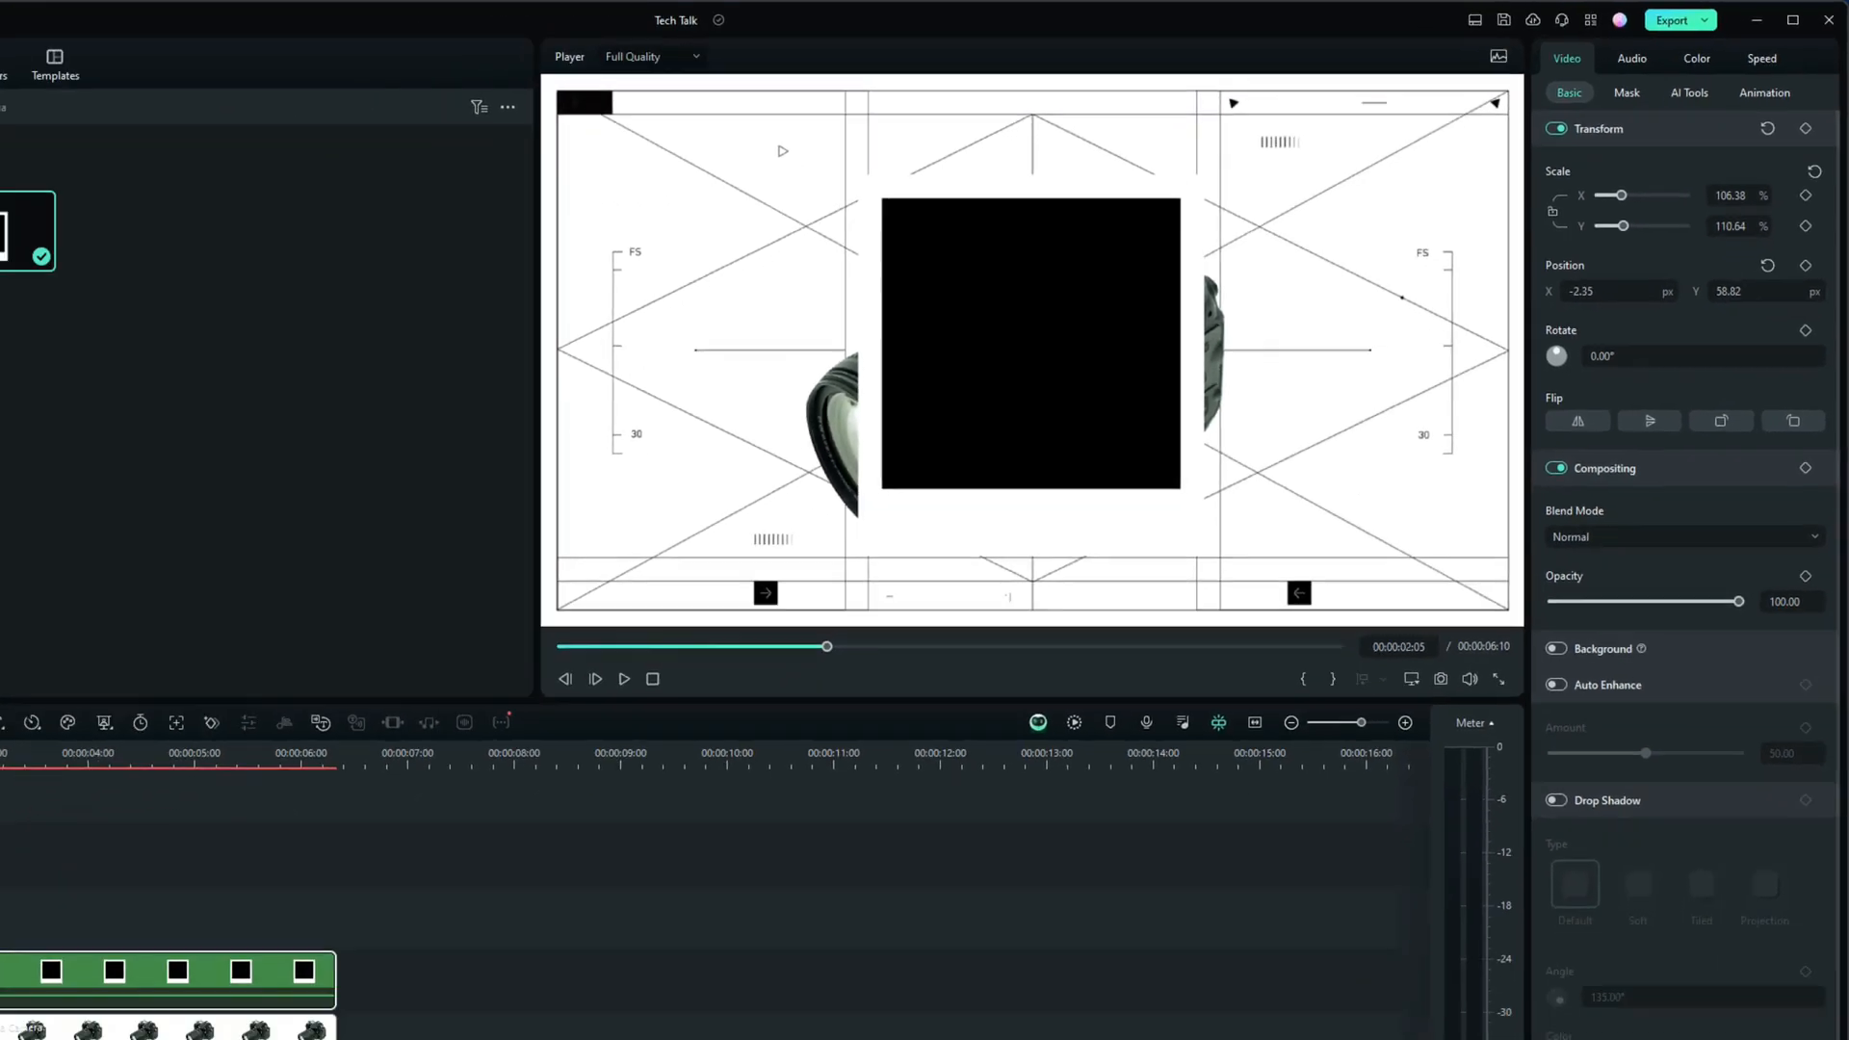
- Hide the compound clip's track and scale the camera clip down to about 68.09%
left_click(427, 836)
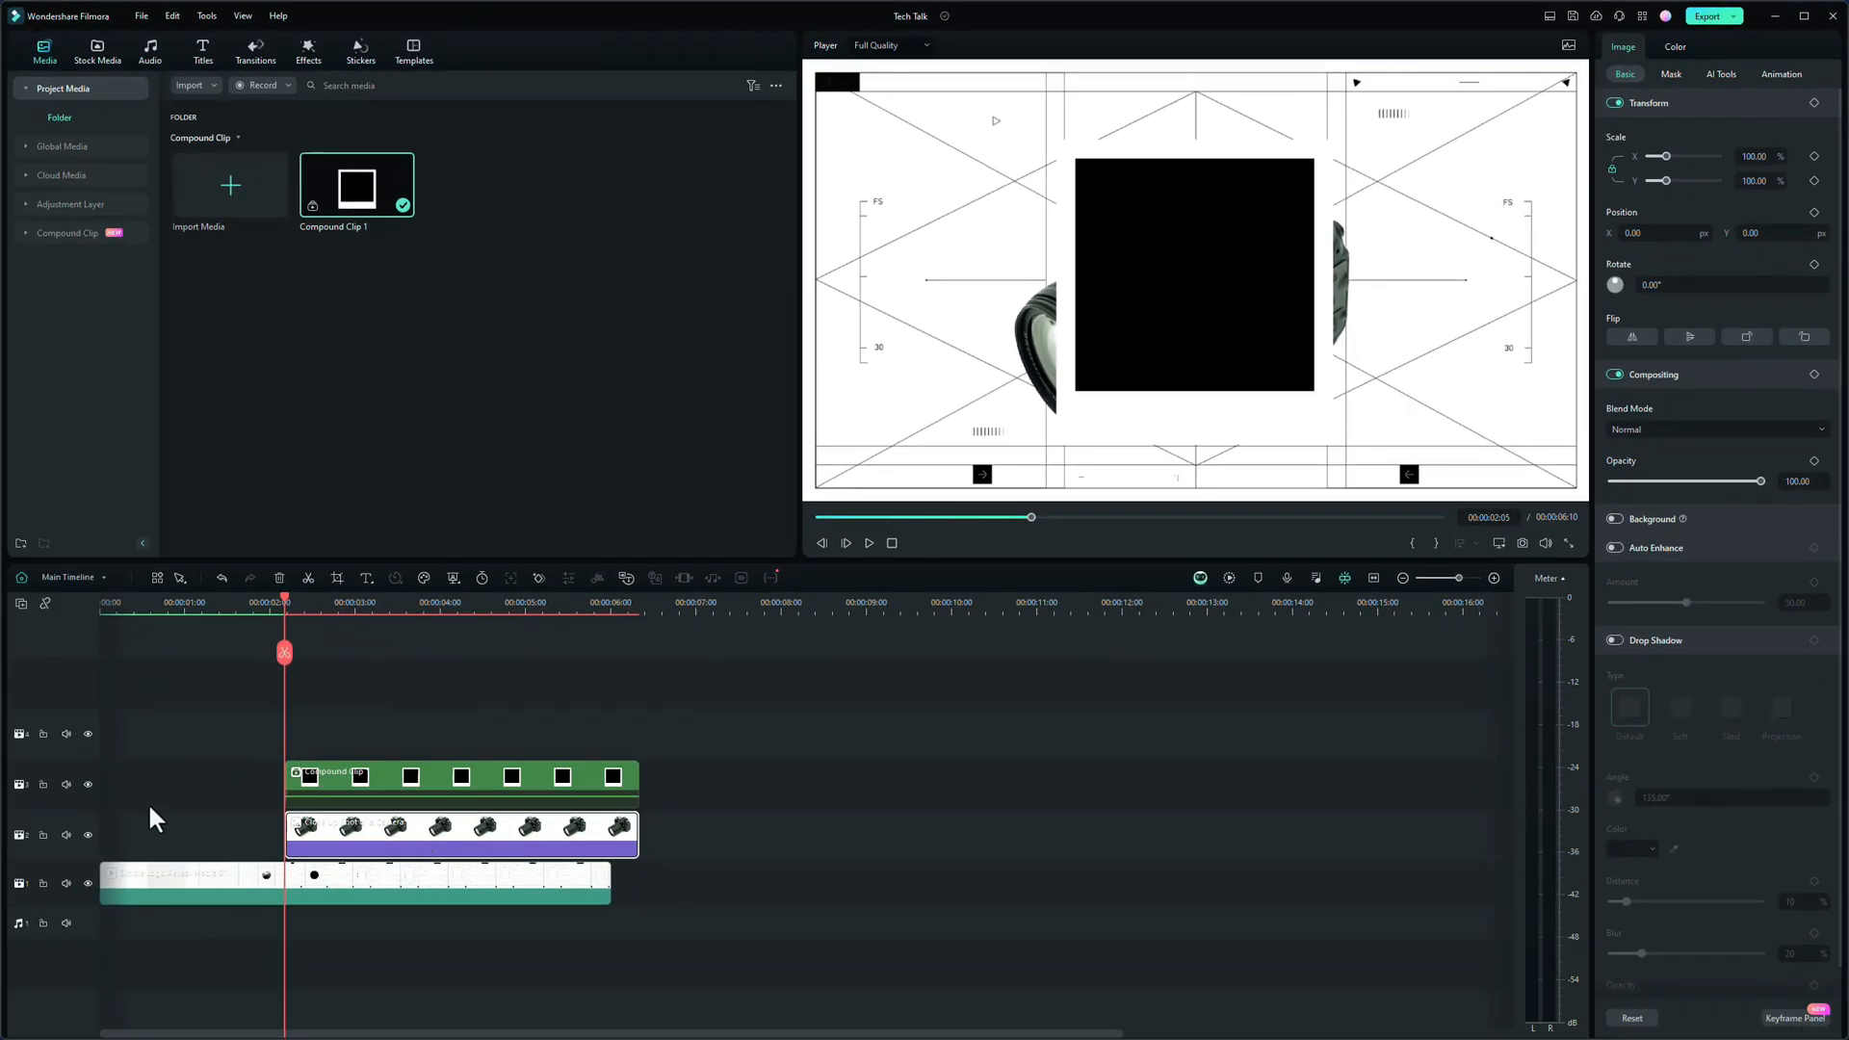
left_click(87, 784)
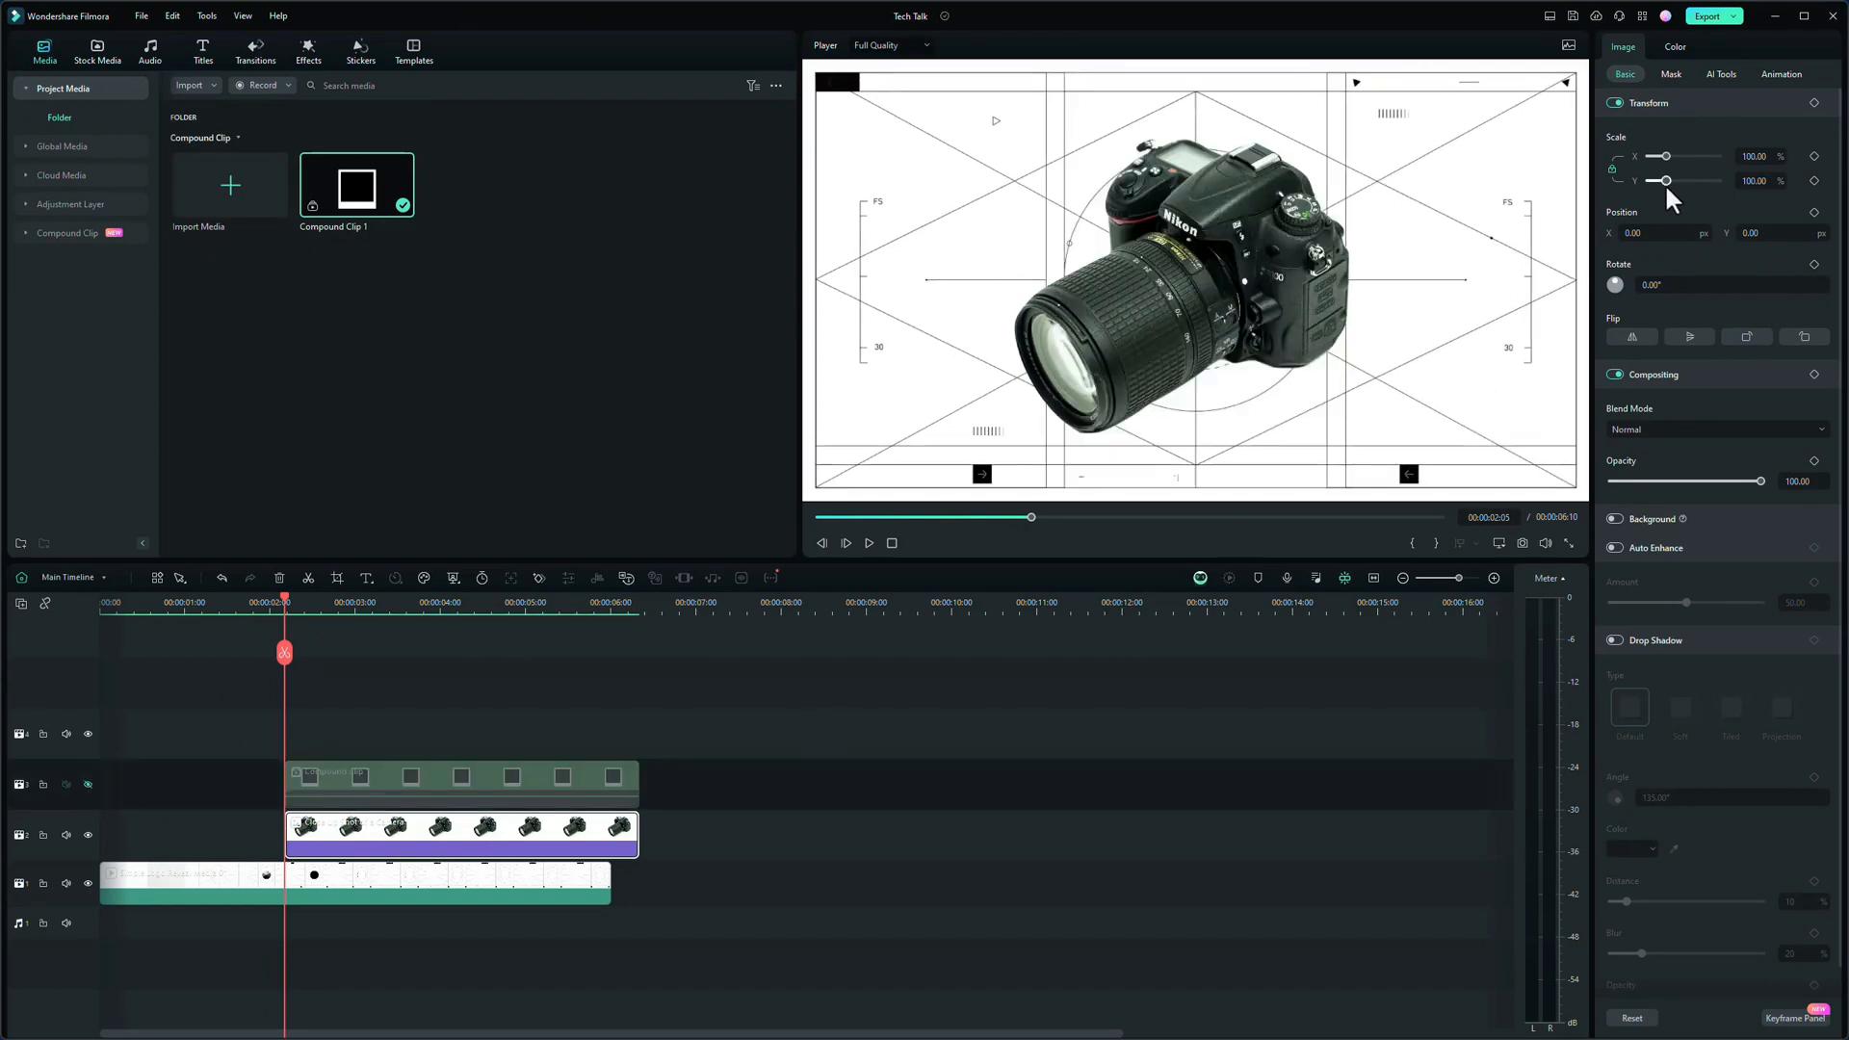
left_click_drag(1665, 180, 1642, 174)
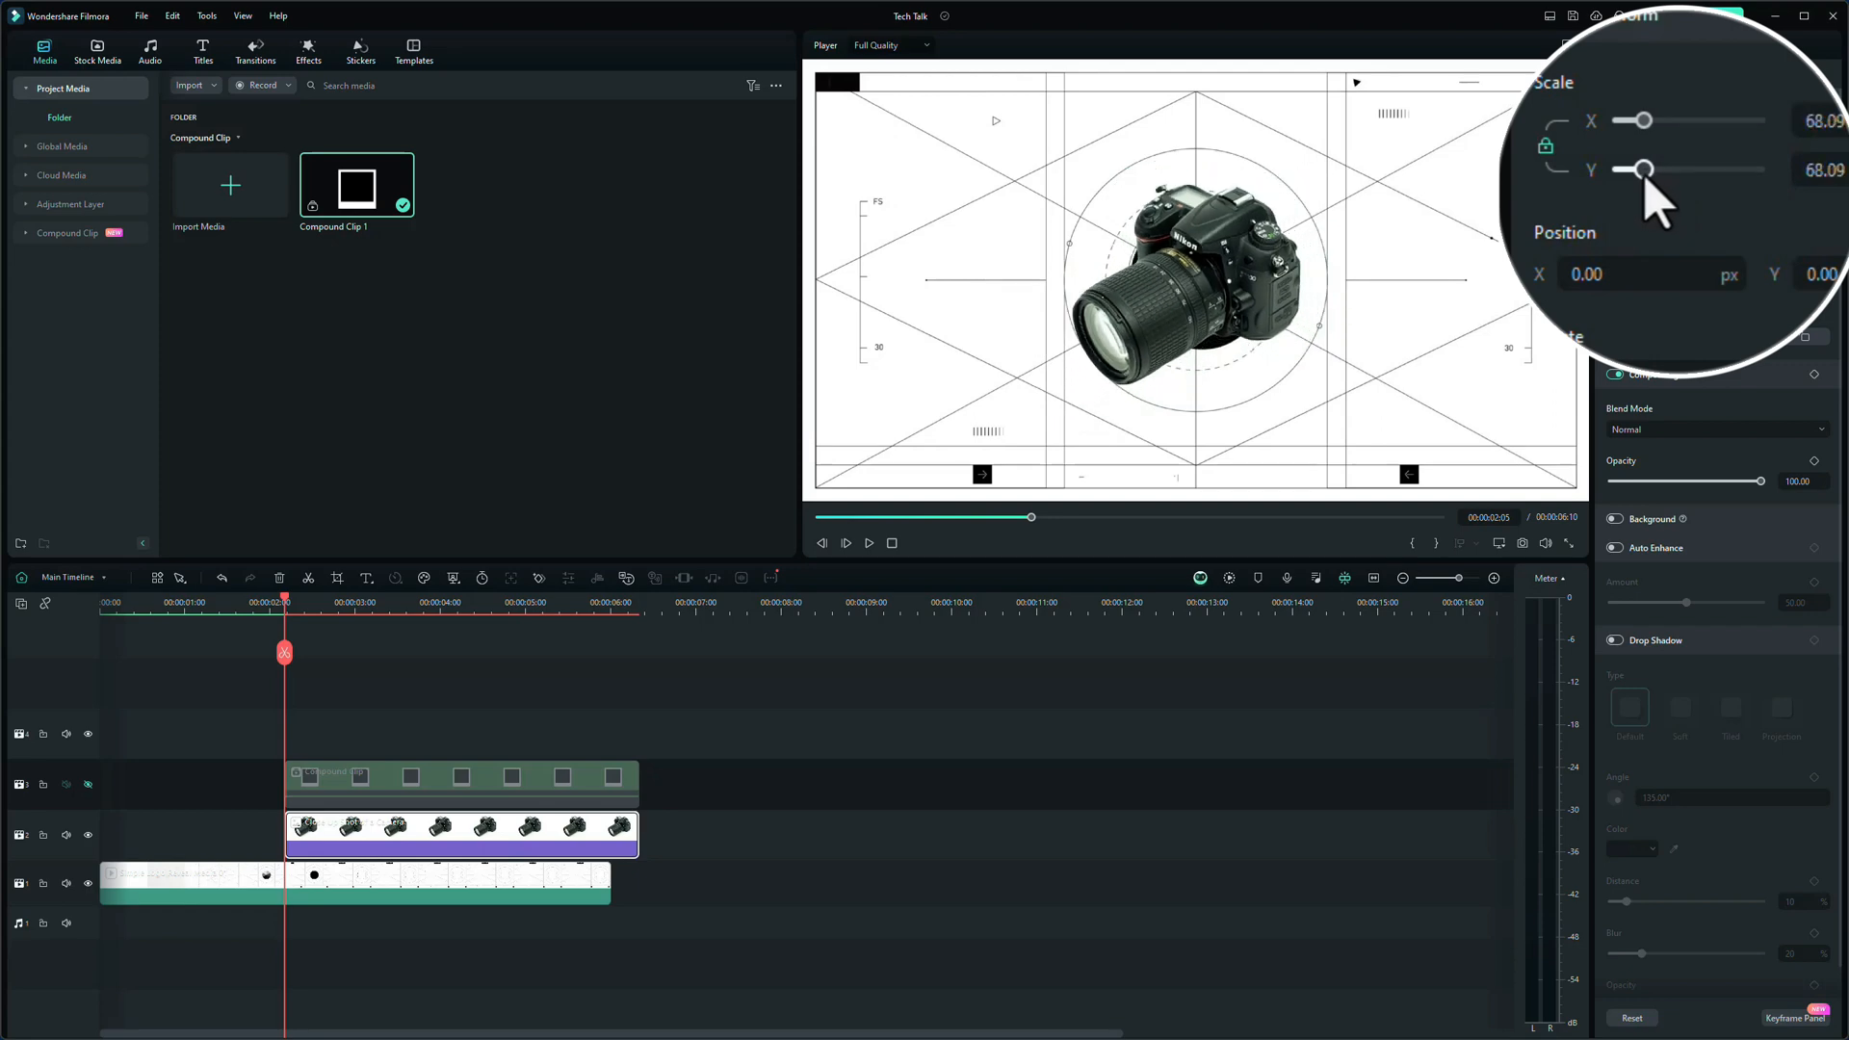
- Move the camera clip to X 21 px and Y 31 px, and show the compound clip's track again
left_click_drag(1604, 279, 1622, 279)
left_click_drag(1818, 276, 1841, 277)
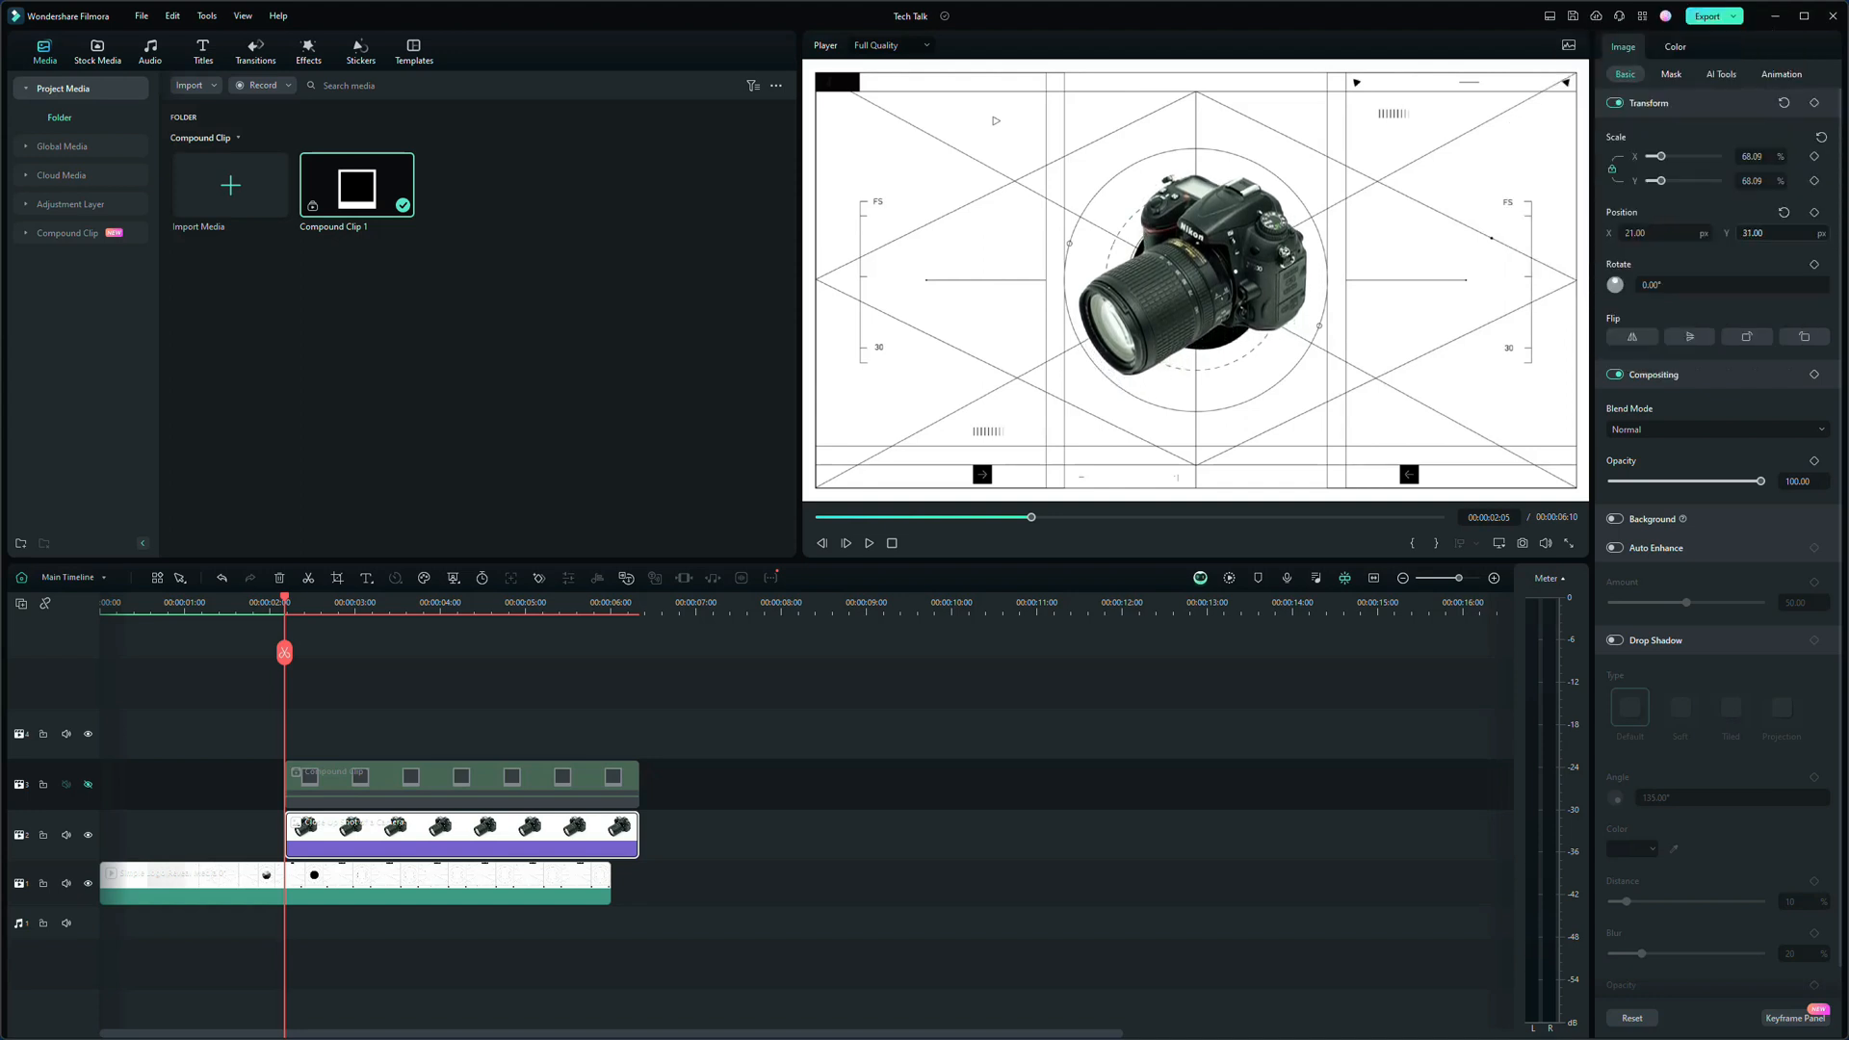
left_click(88, 784)
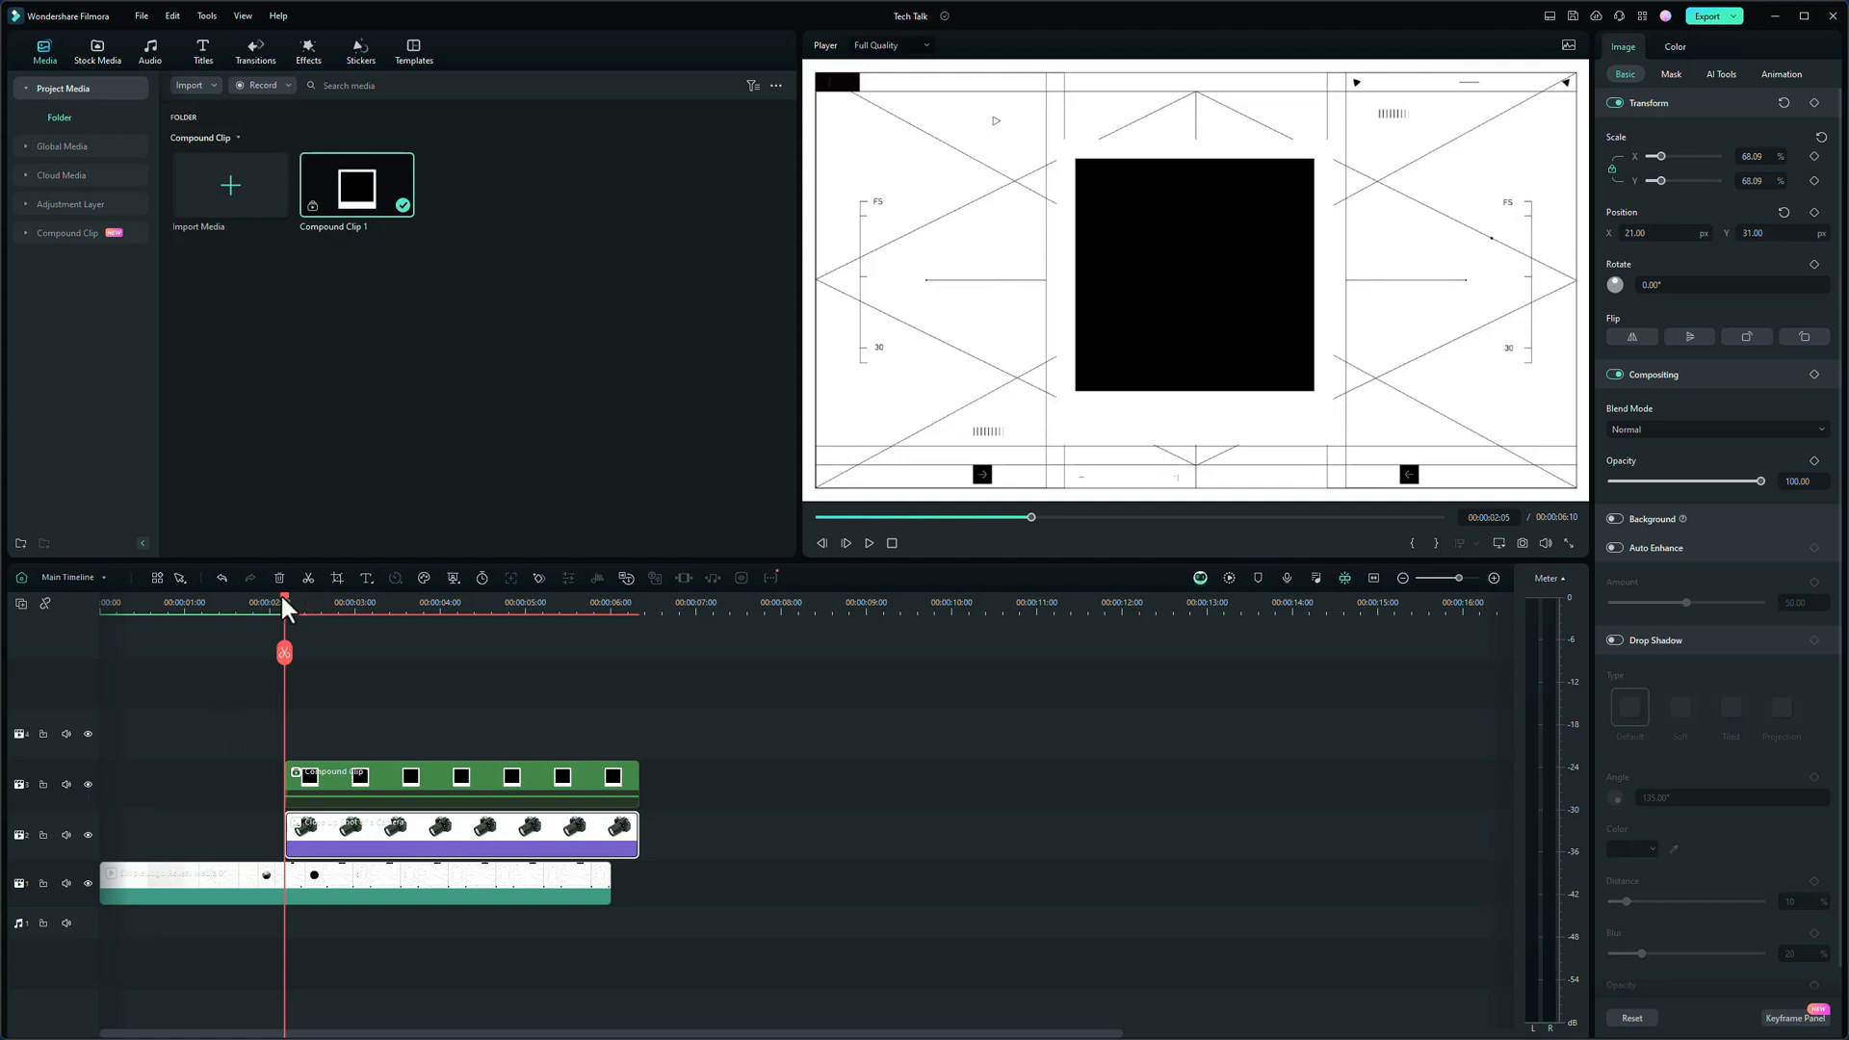
- Enable a Default-type drop shadow on the compound clip and set its angle to about 190.43°
left_click_drag(283, 597, 257, 607)
left_click(551, 775)
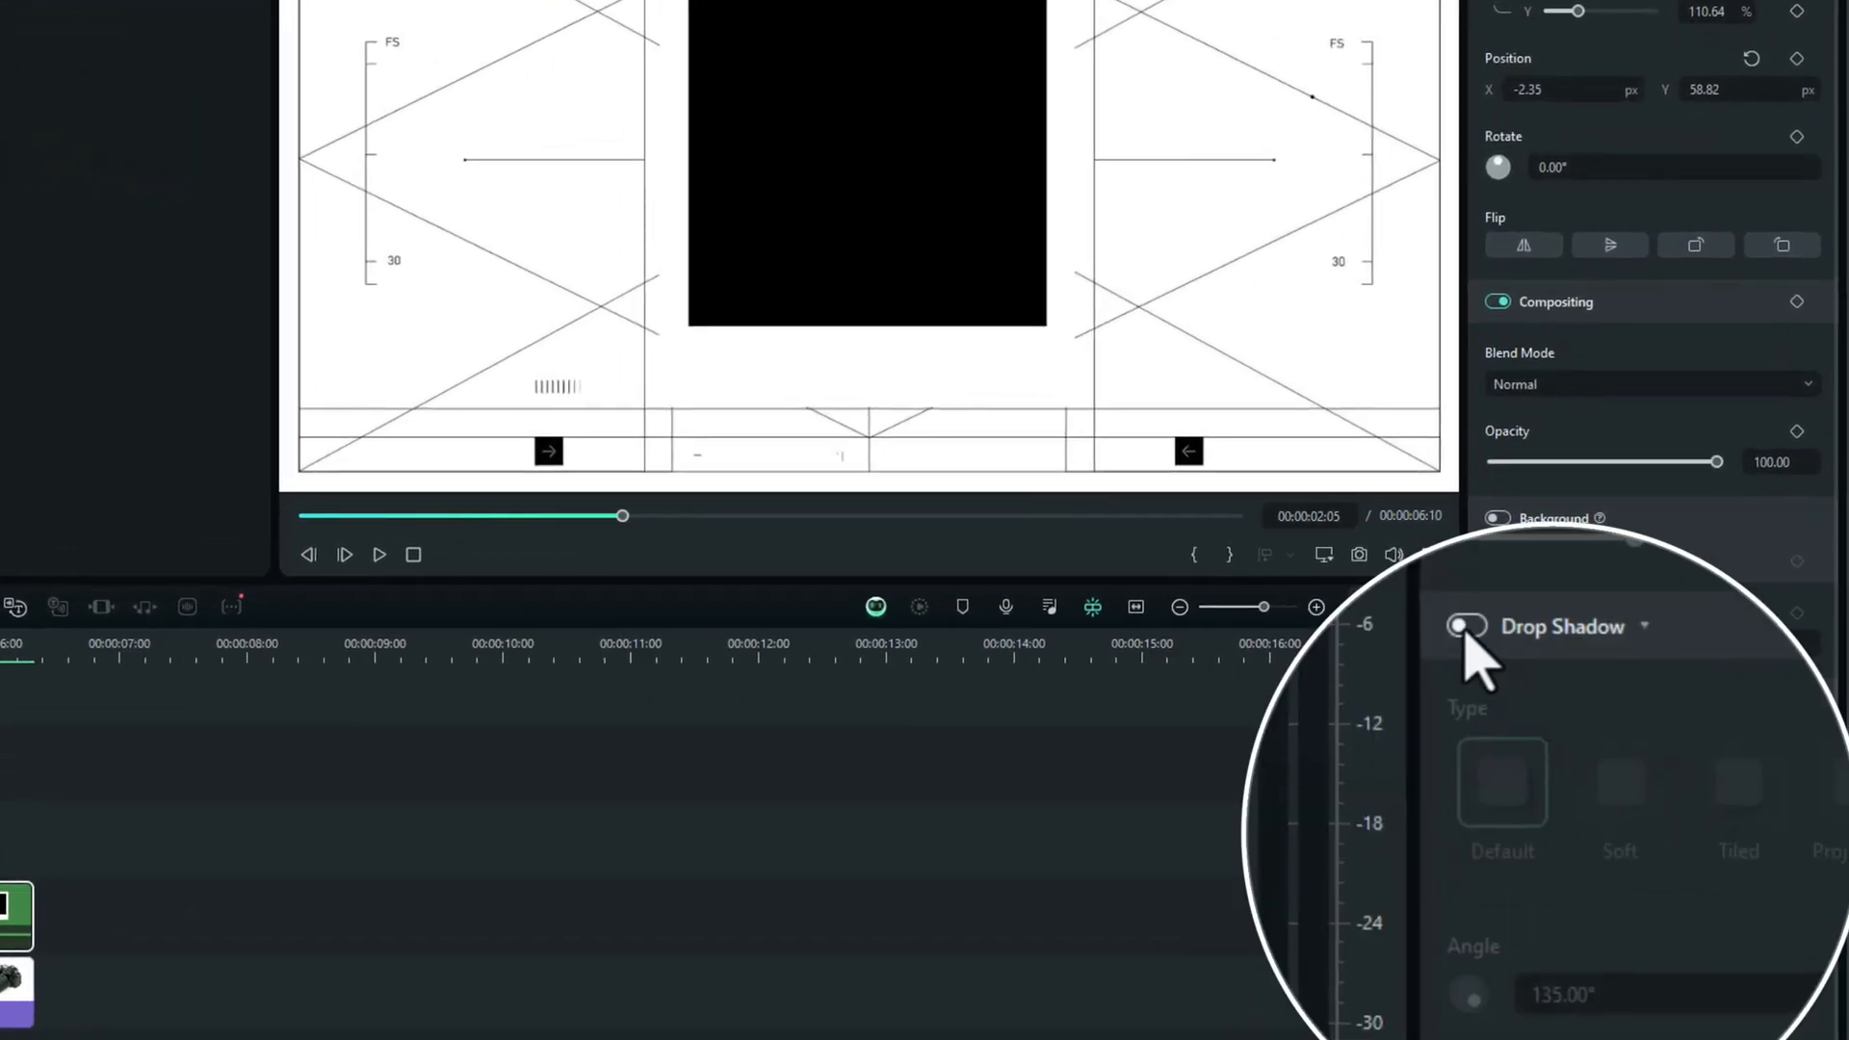
left_click(1465, 628)
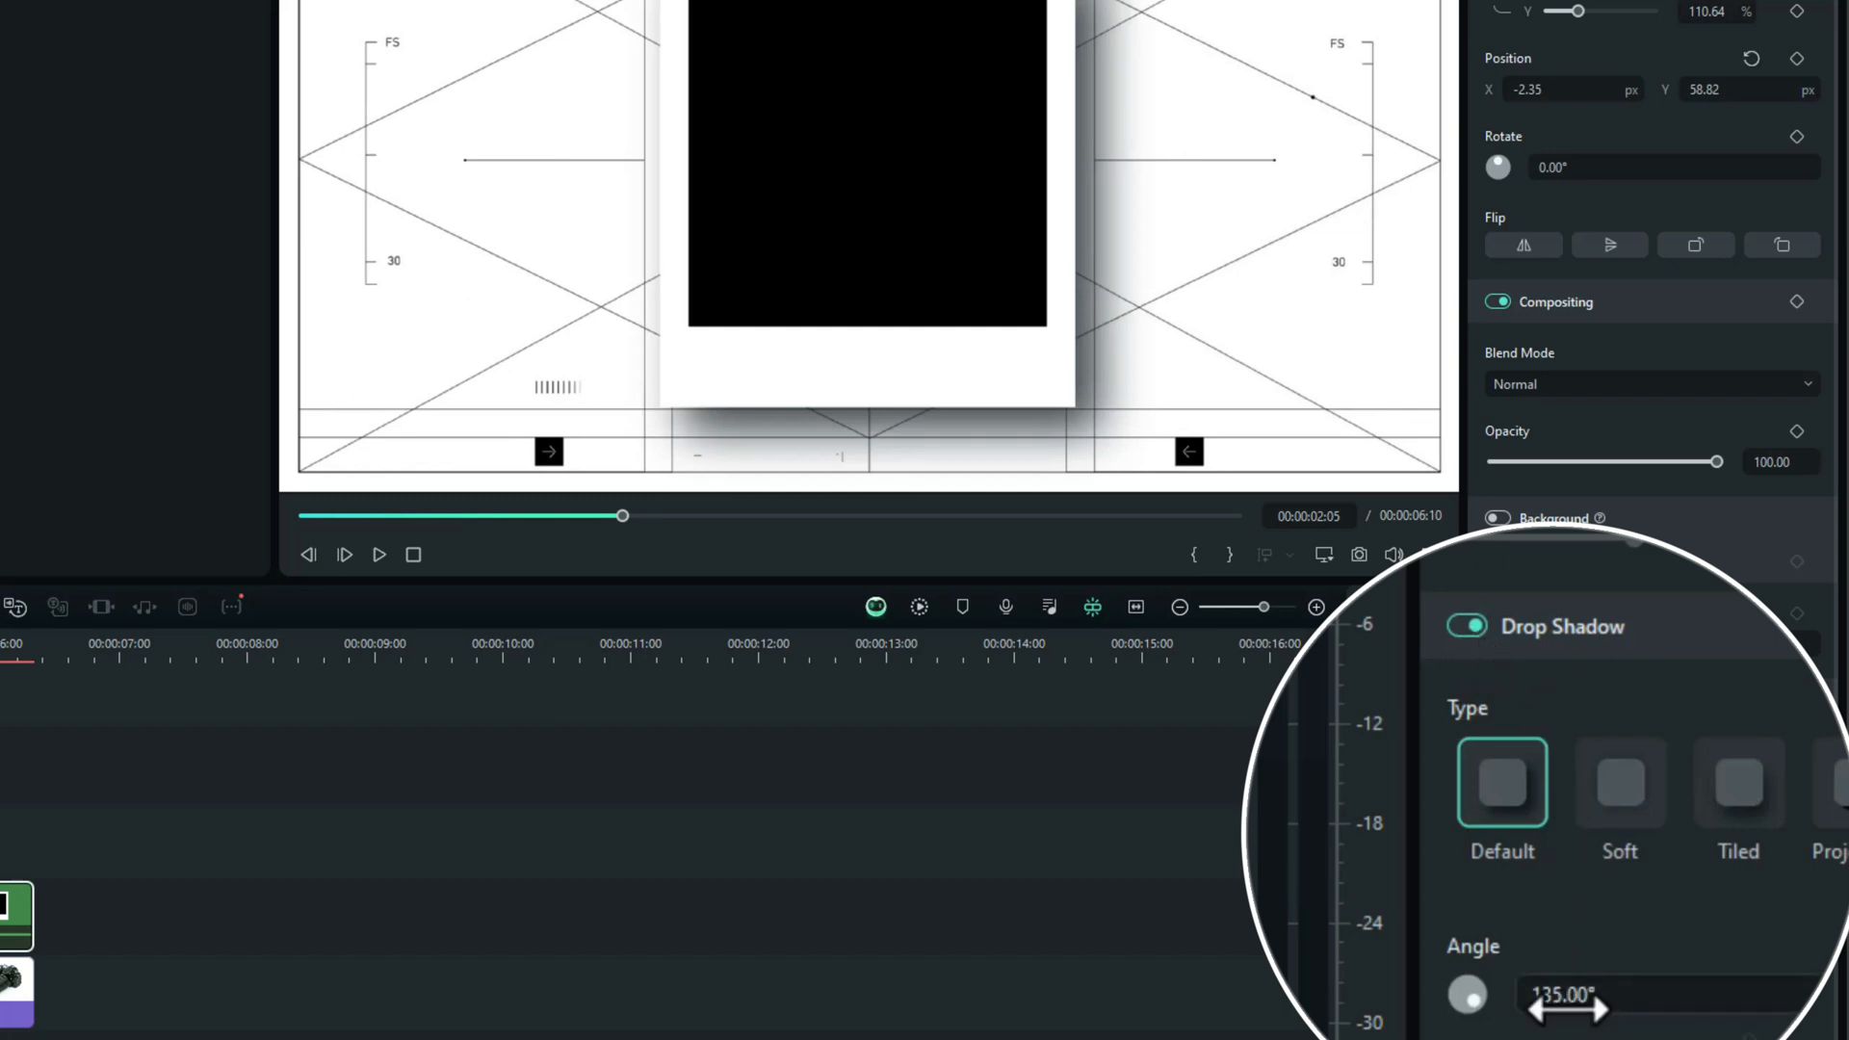
left_click_drag(1467, 996, 1467, 1008)
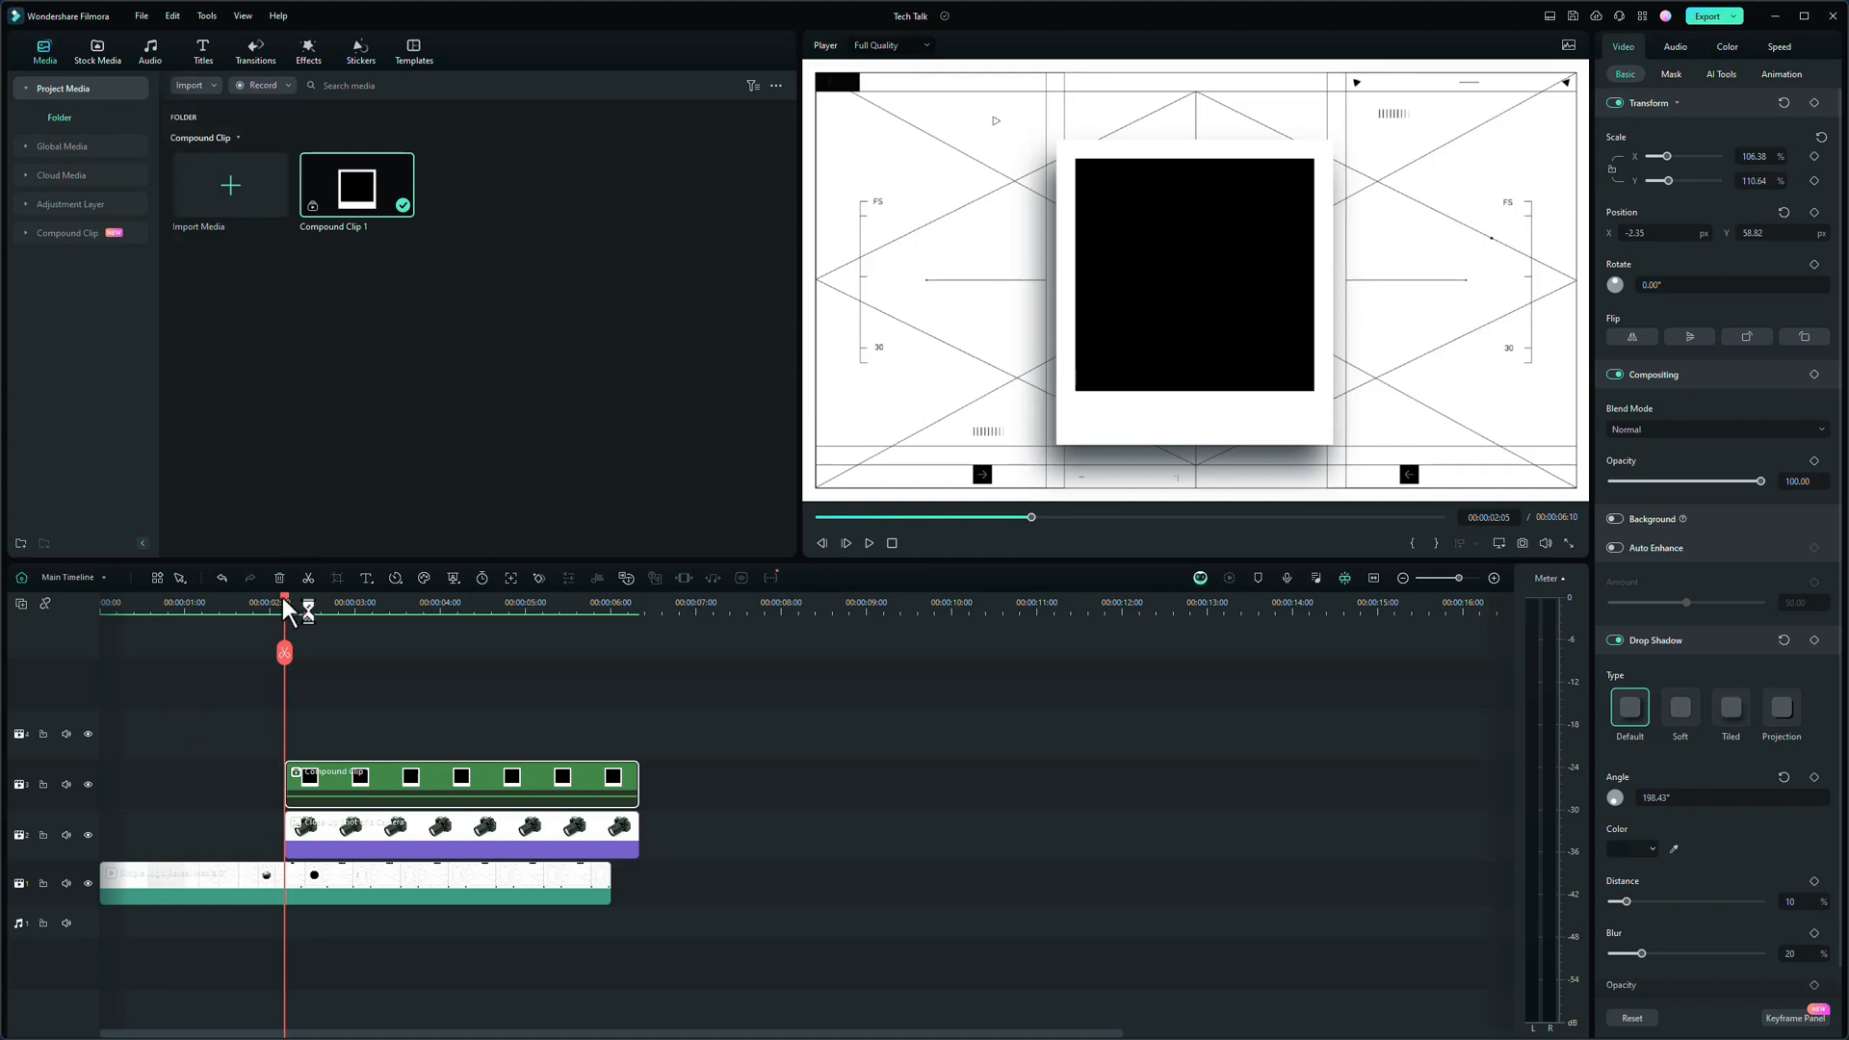
- Add a Transform keyframe to the compound clip at 00:00:02:21 and lock its X and Y scale together
key("space")
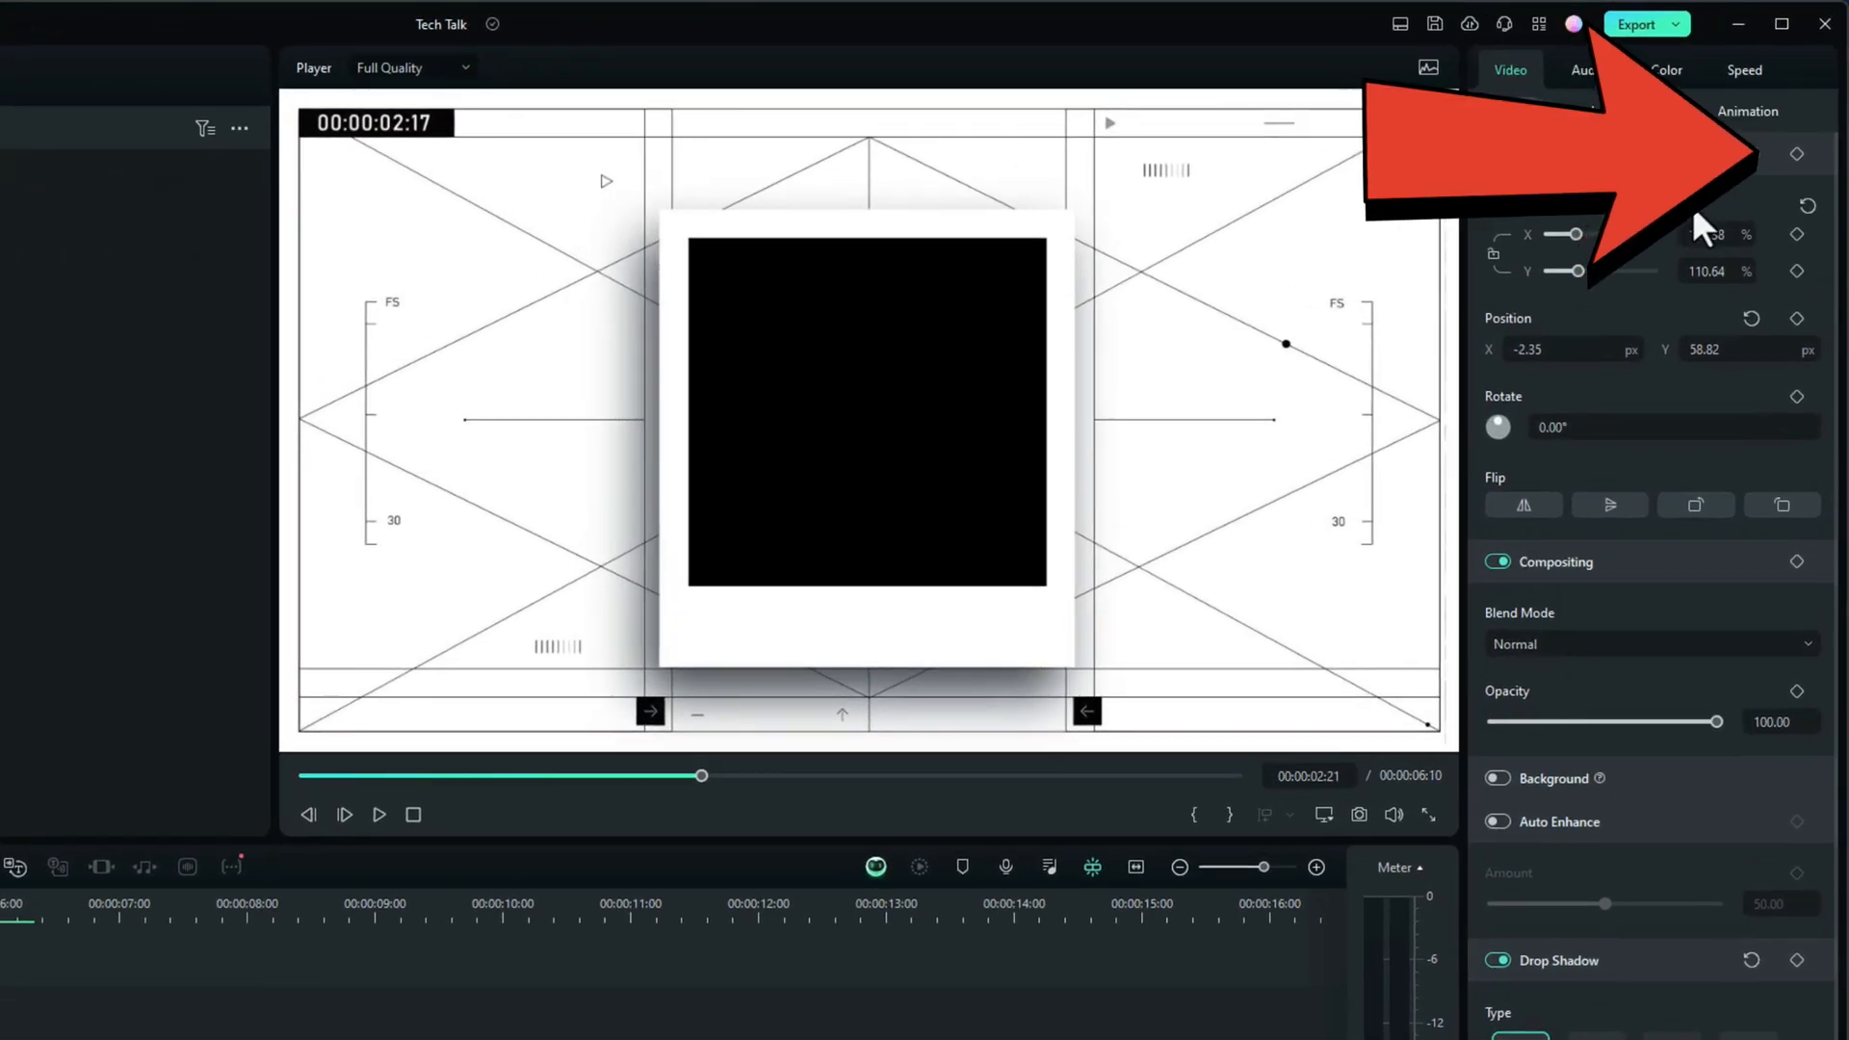
left_click(1797, 155)
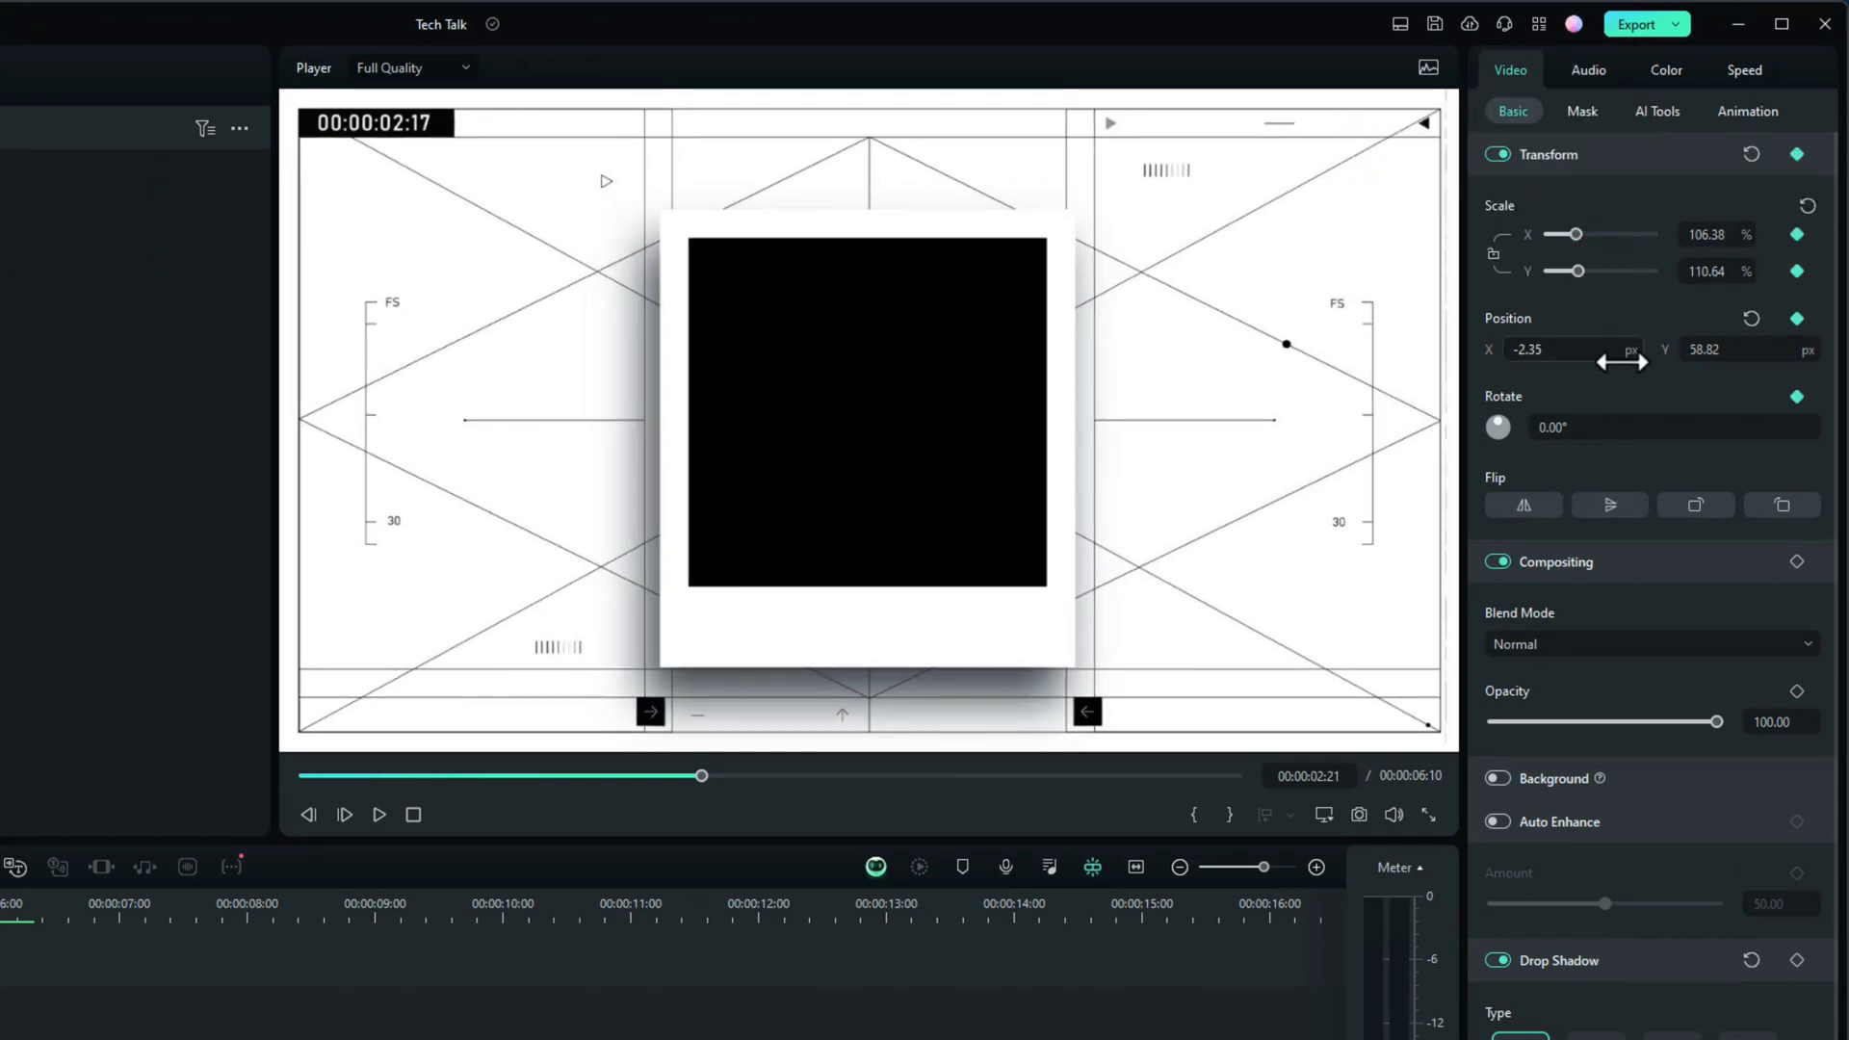
left_click(1419, 227)
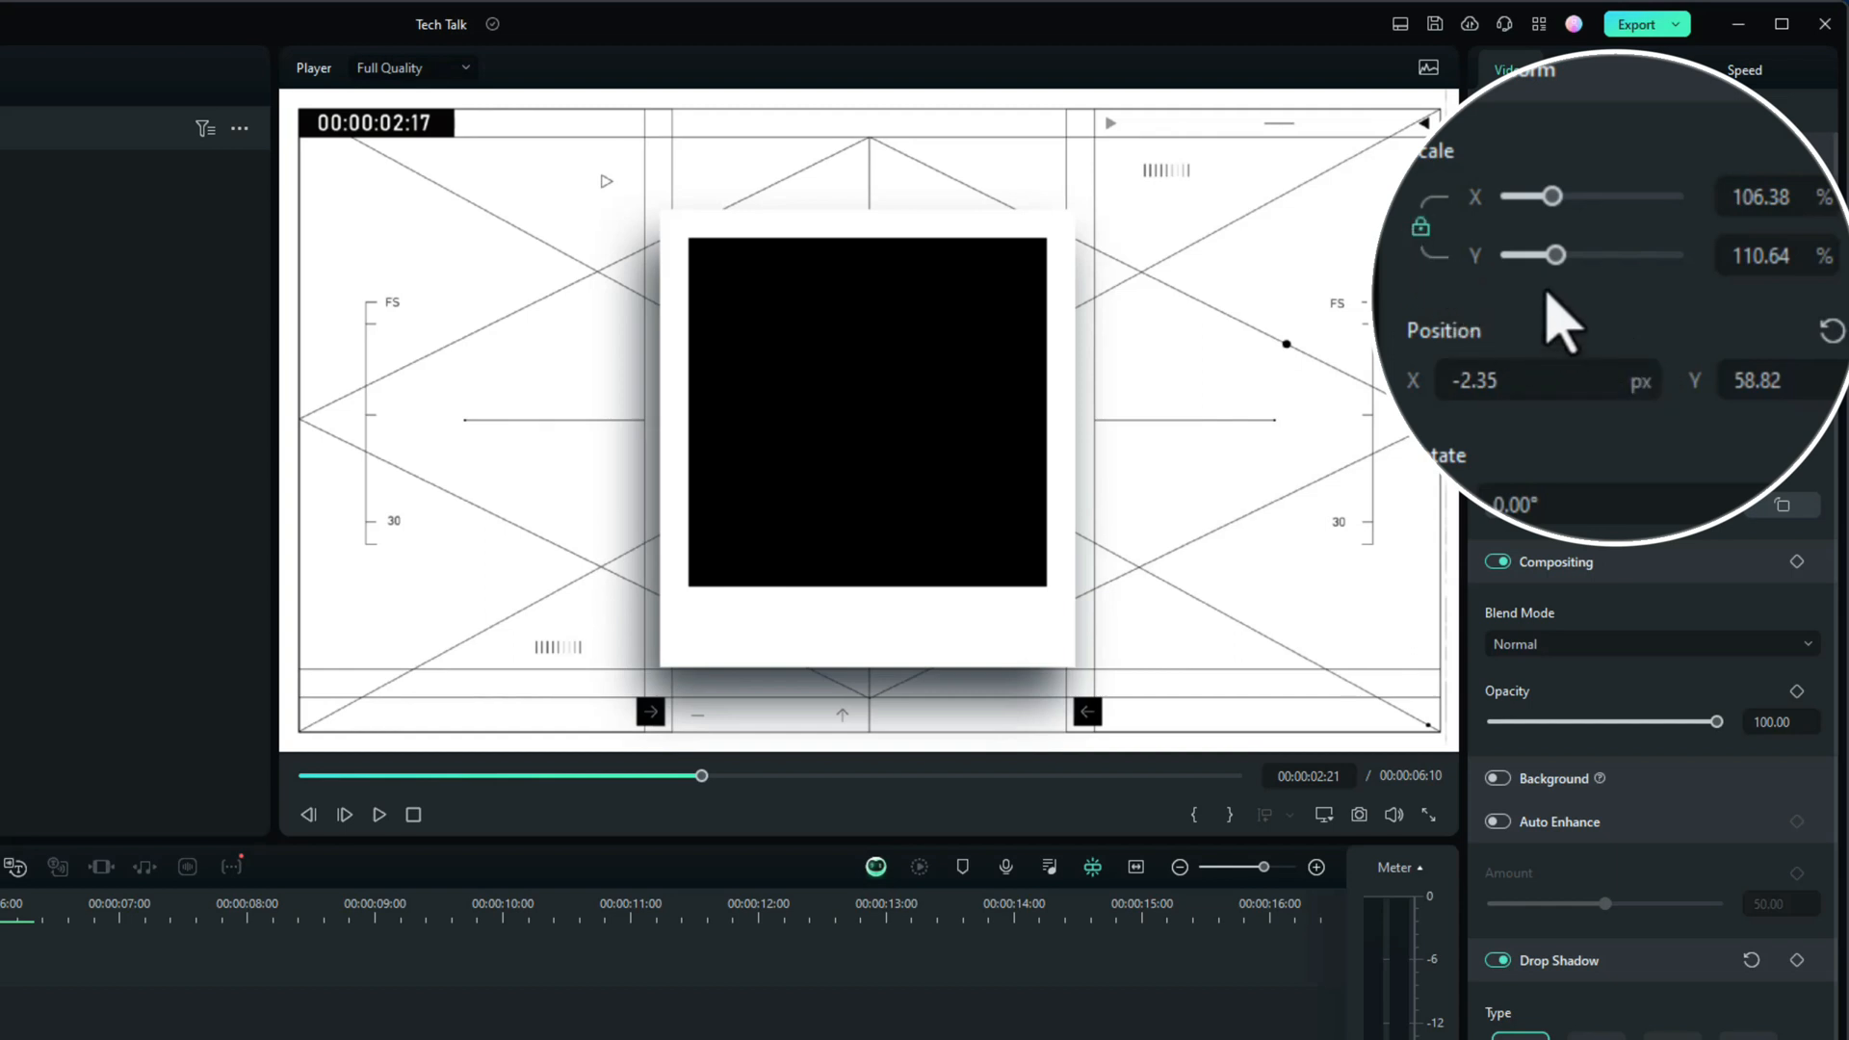
- Shrink the polaroid frame to about 40.91% wide and 42.55% high, and move it to about X -880.35 px, Y -465.18 px
left_click_drag(1555, 255, 1538, 256)
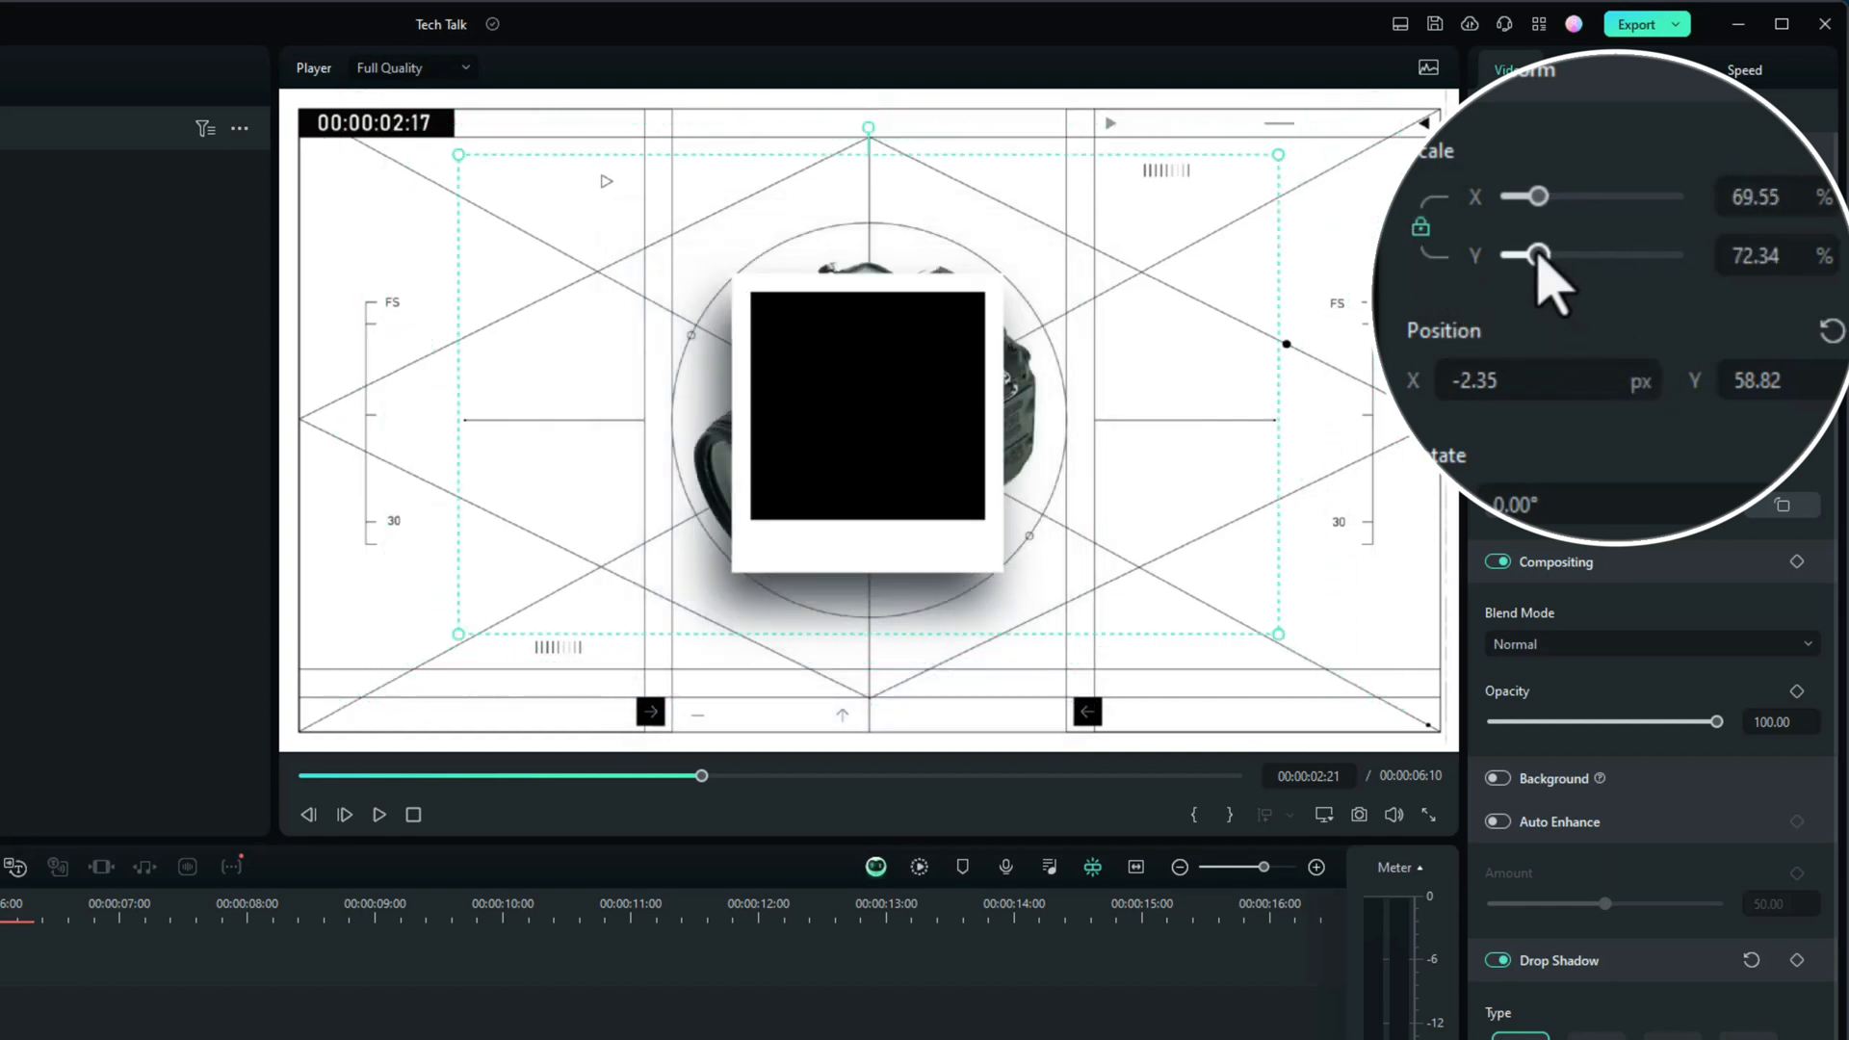
left_click_drag(1510, 390, 1334, 390)
left_click_drag(1763, 381, 1666, 381)
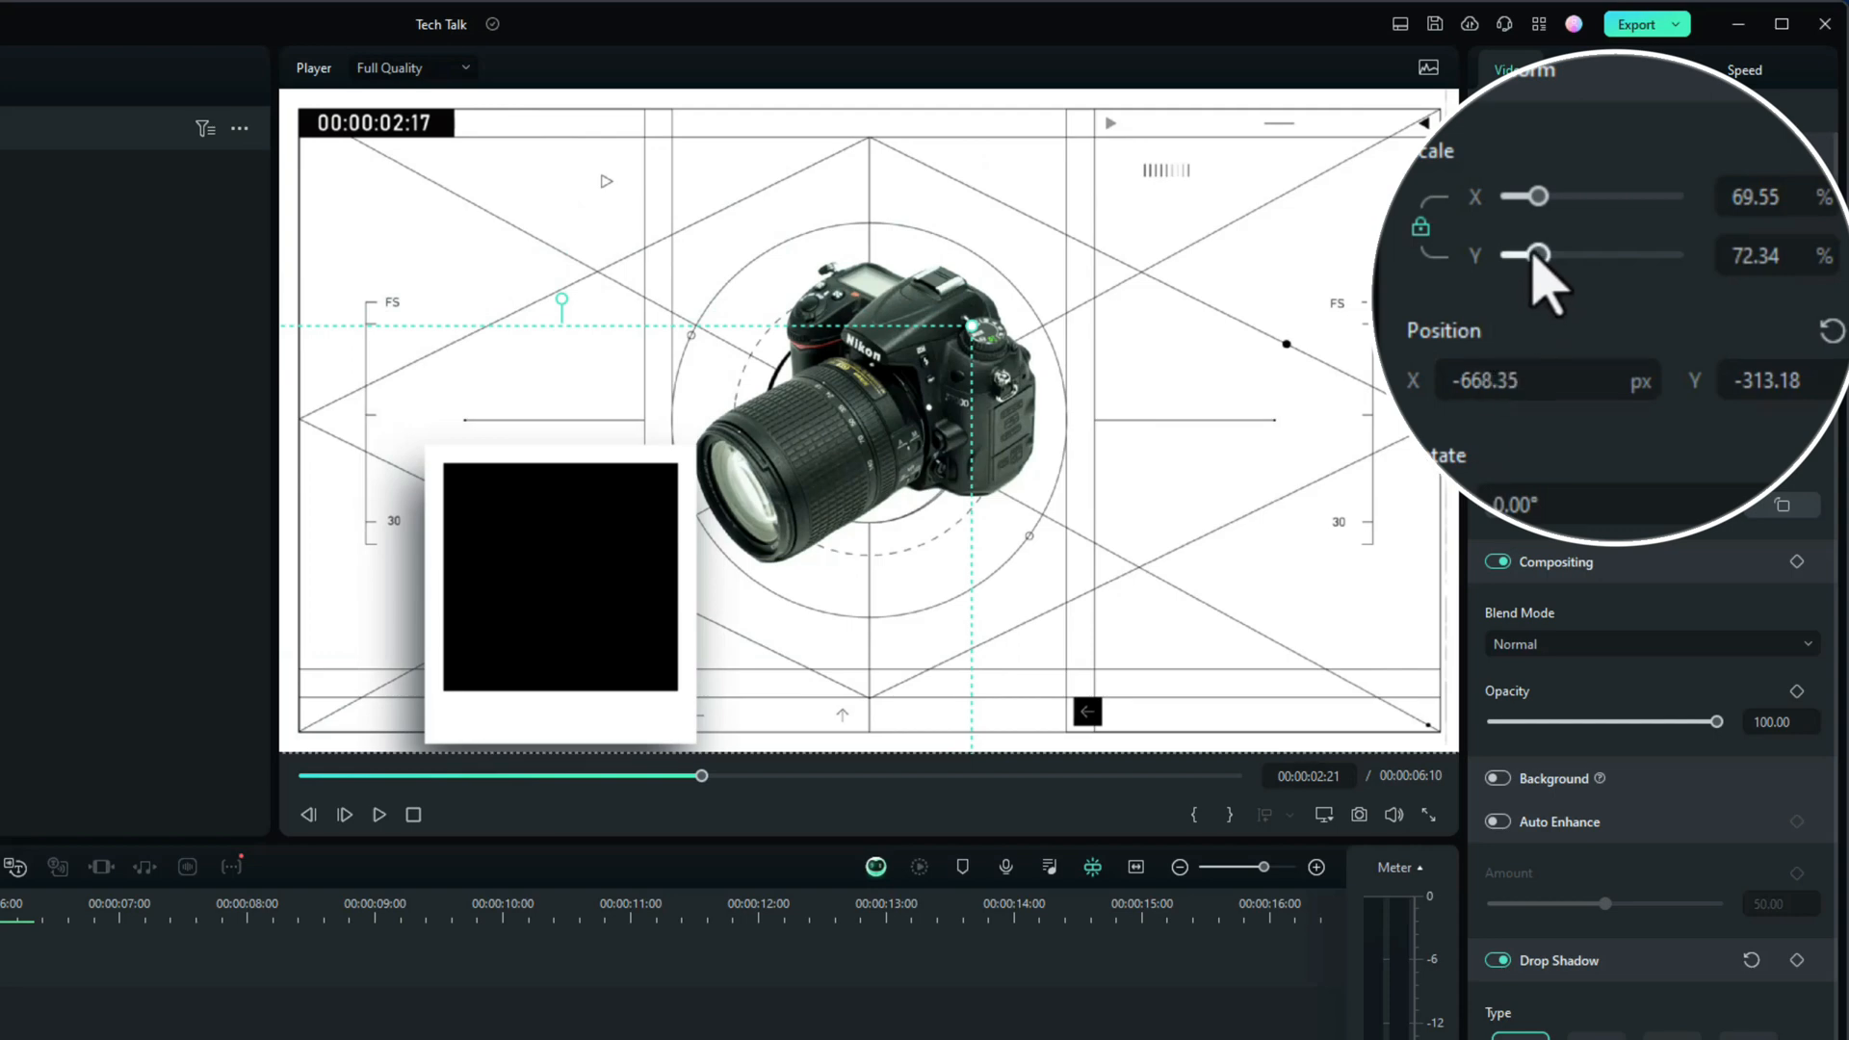
left_click_drag(1536, 259, 1531, 254)
left_click_drag(1488, 380, 1458, 380)
left_click_drag(1764, 381, 1735, 380)
left_click_drag(1530, 256, 1528, 258)
left_click_drag(1487, 380, 1462, 381)
left_click_drag(1764, 381, 1755, 381)
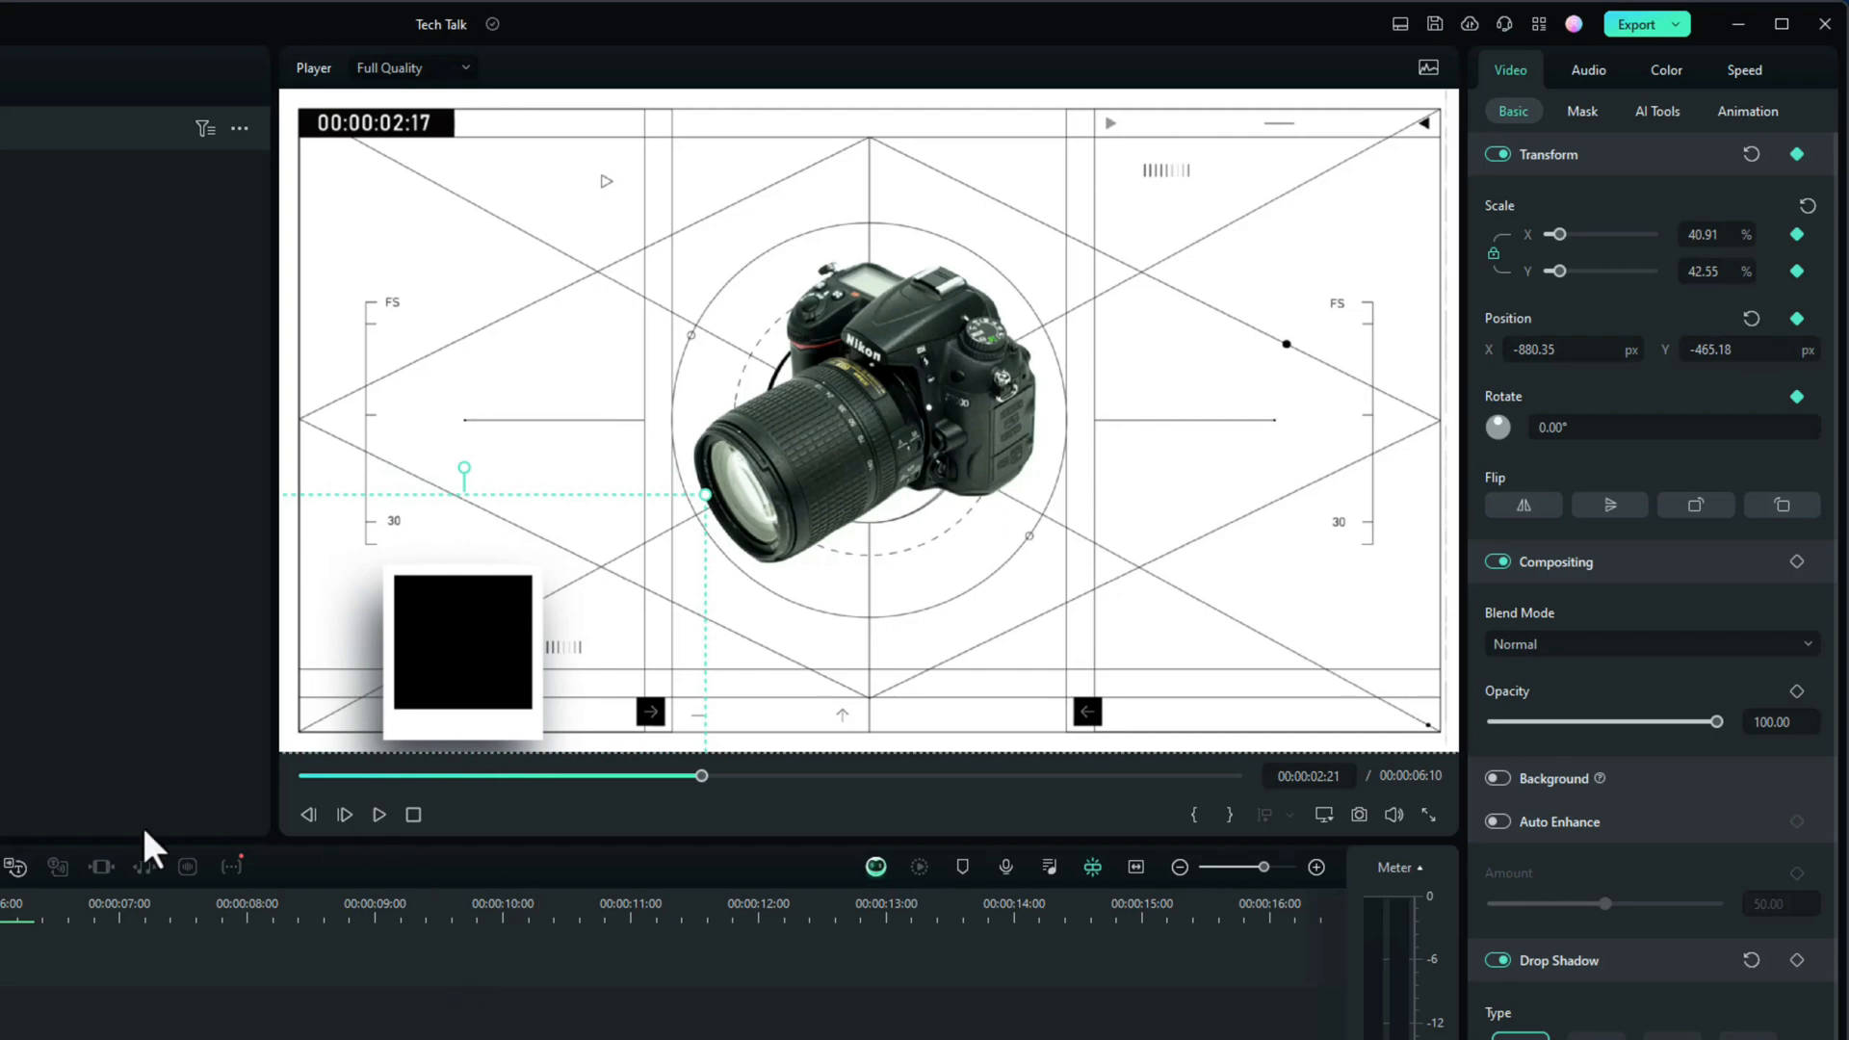
- Add a Transform keyframe to the compound clip at 00:00:02:05, reset it to default scale and position, and play back the animation
key("space")
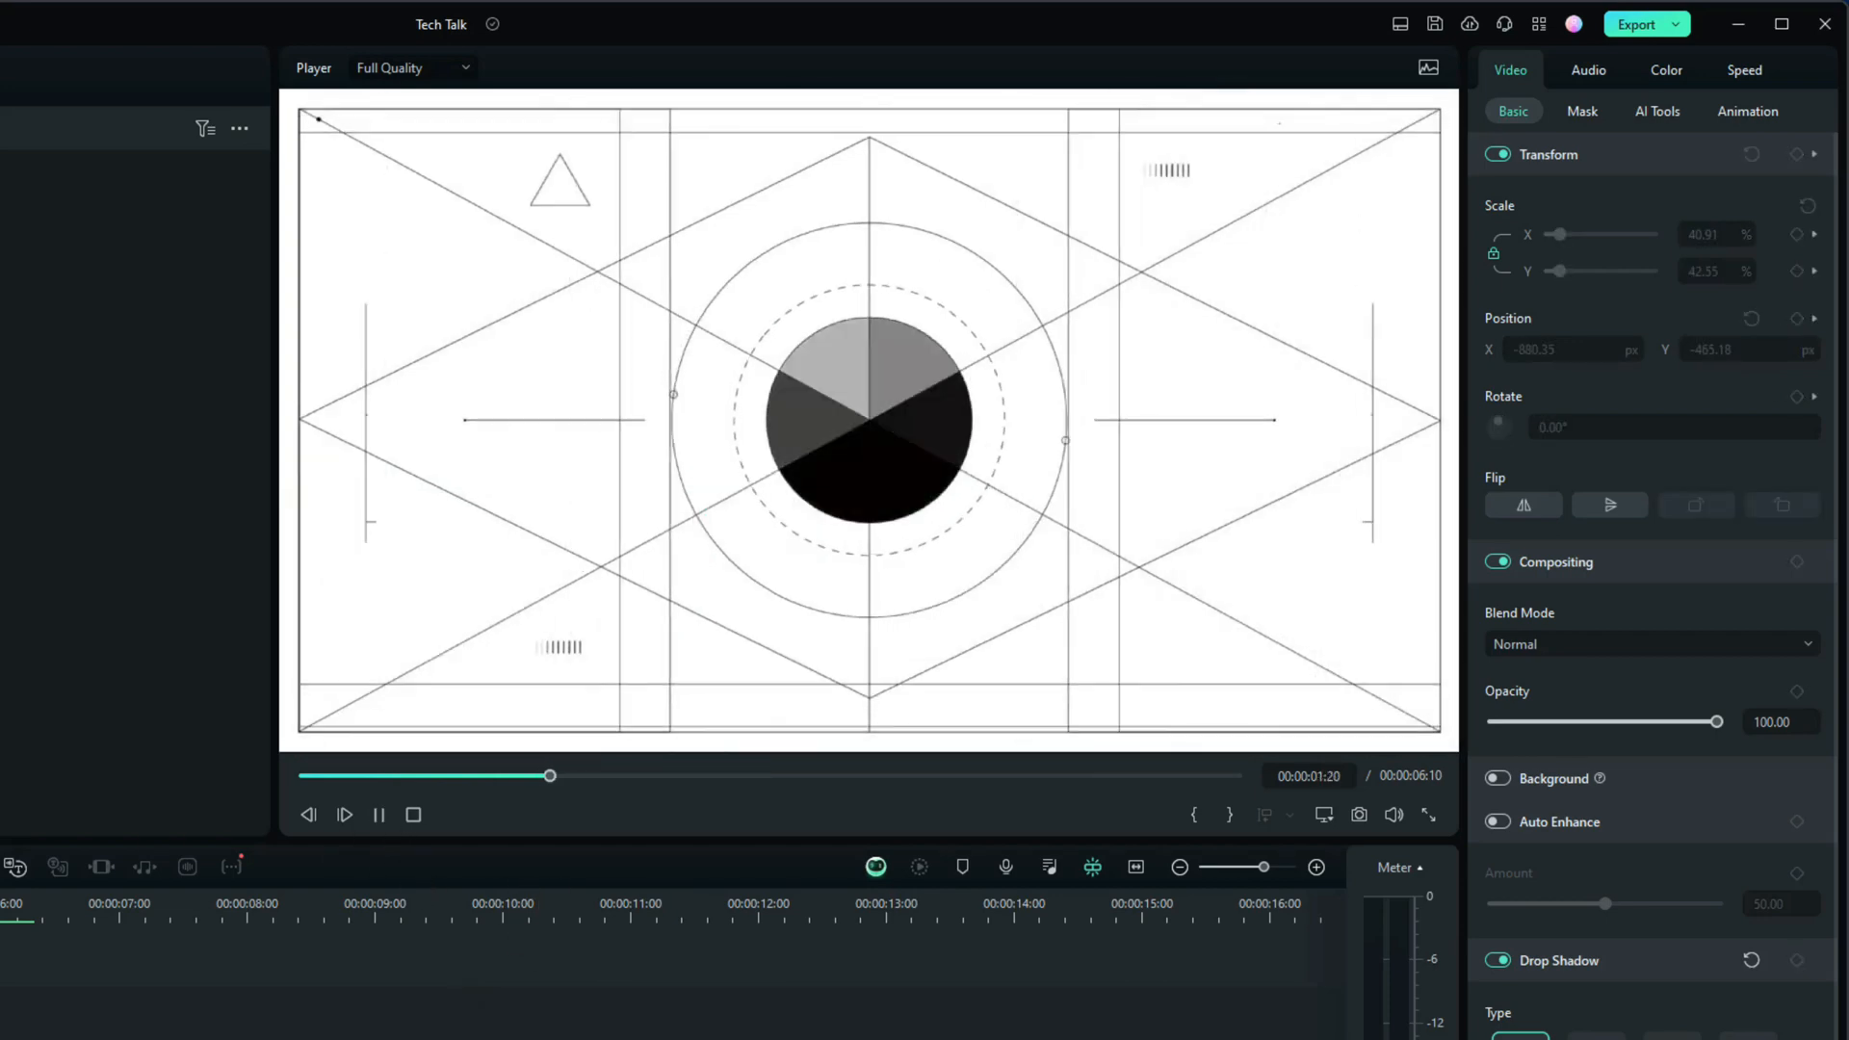
key("space")
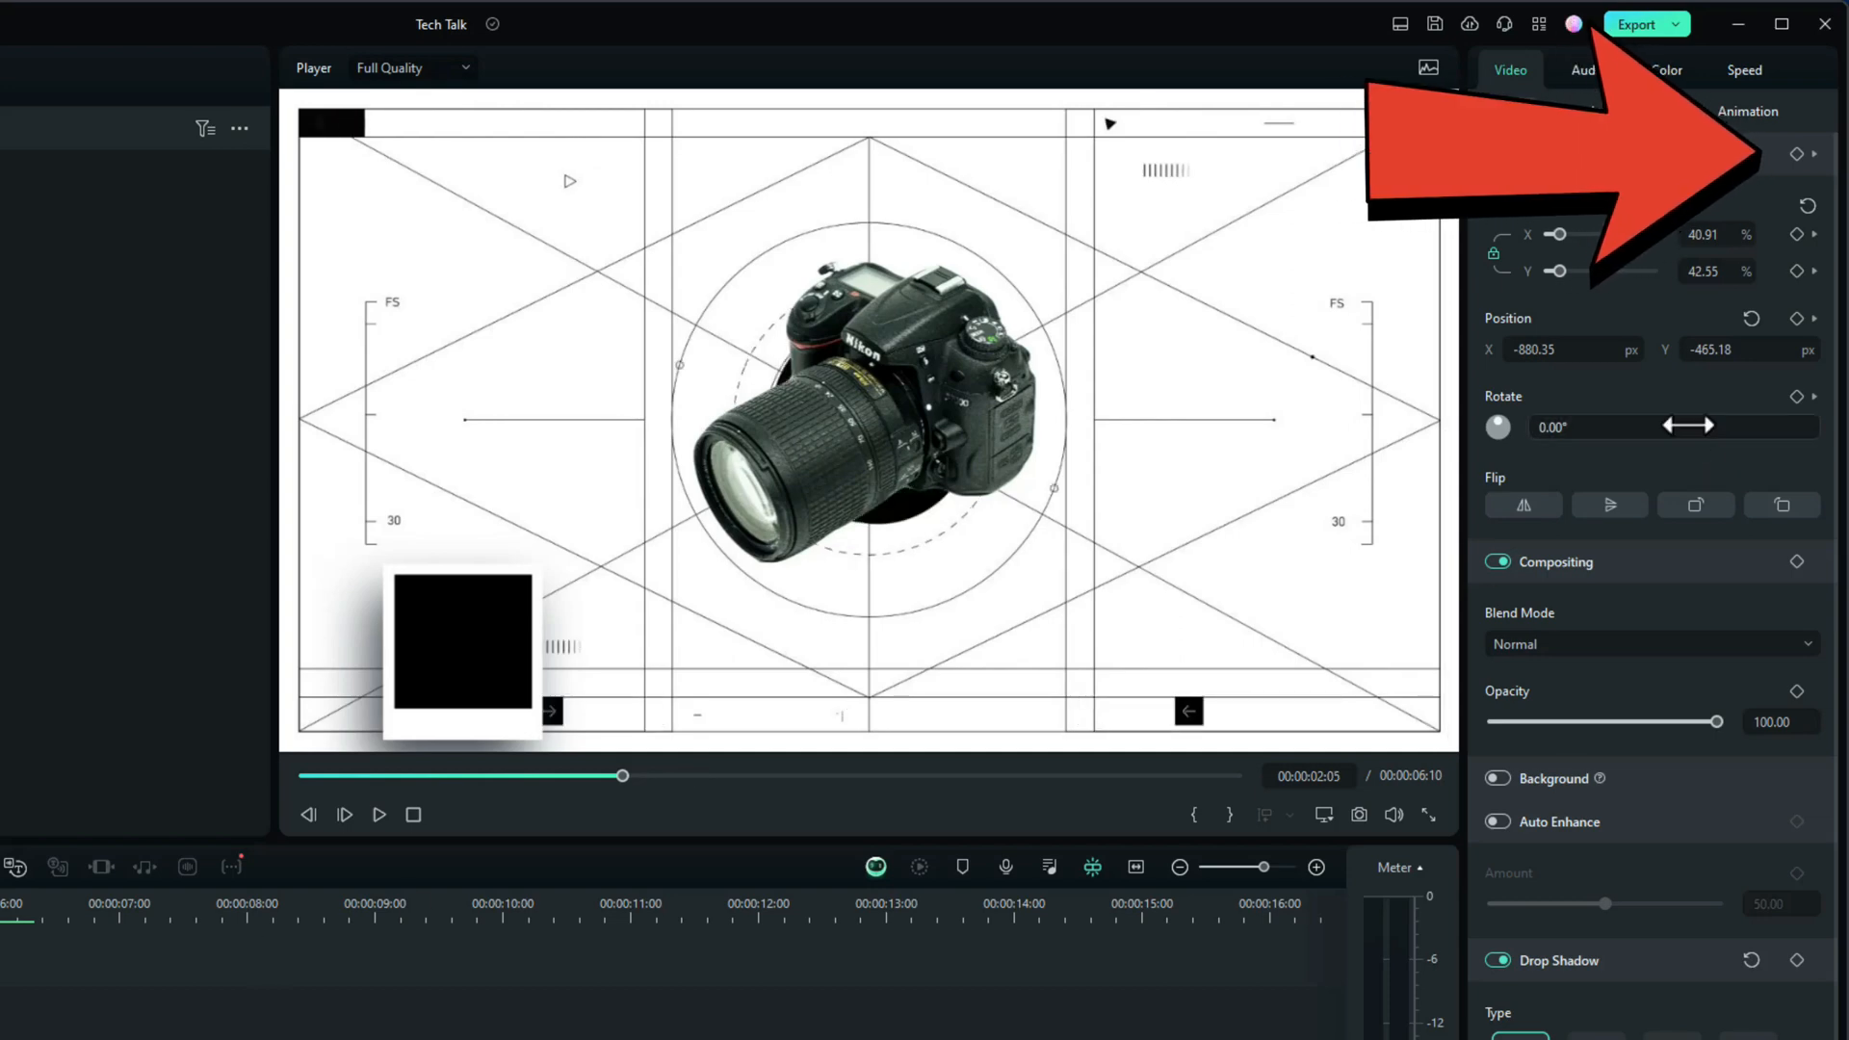
left_click(1796, 154)
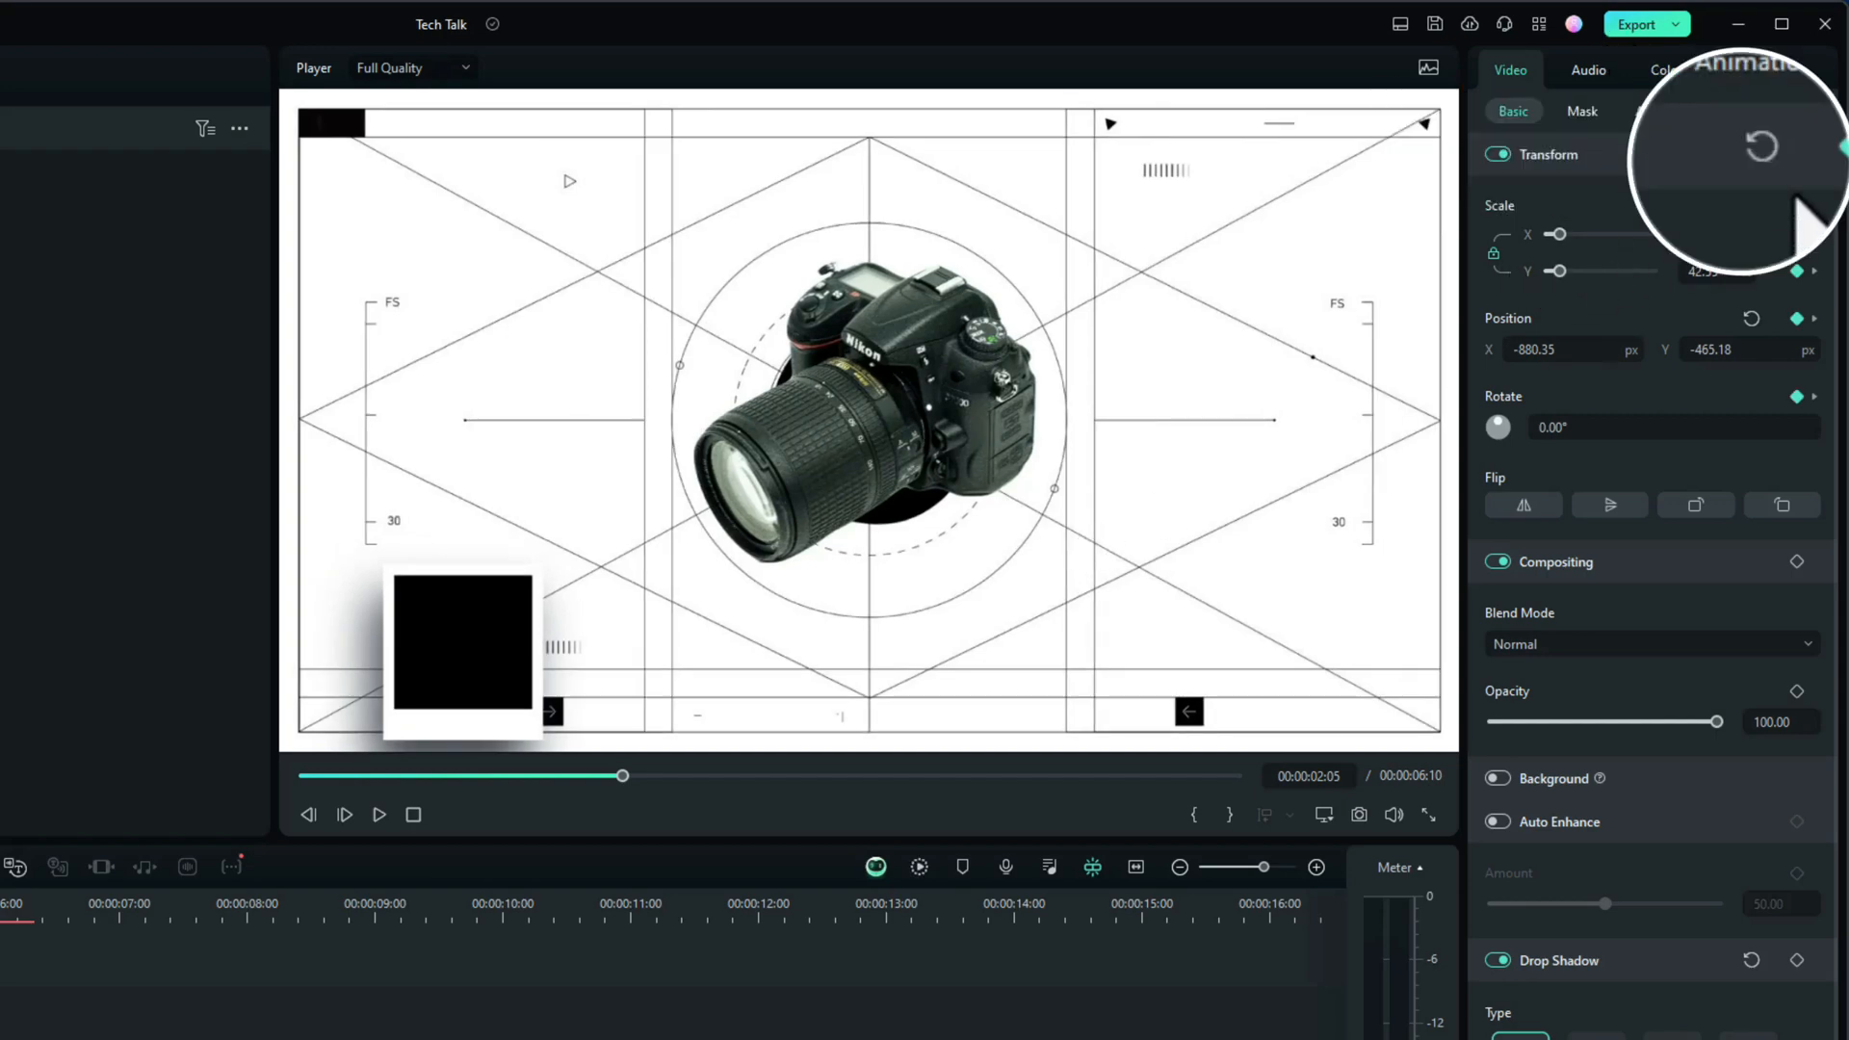
left_click(1753, 154)
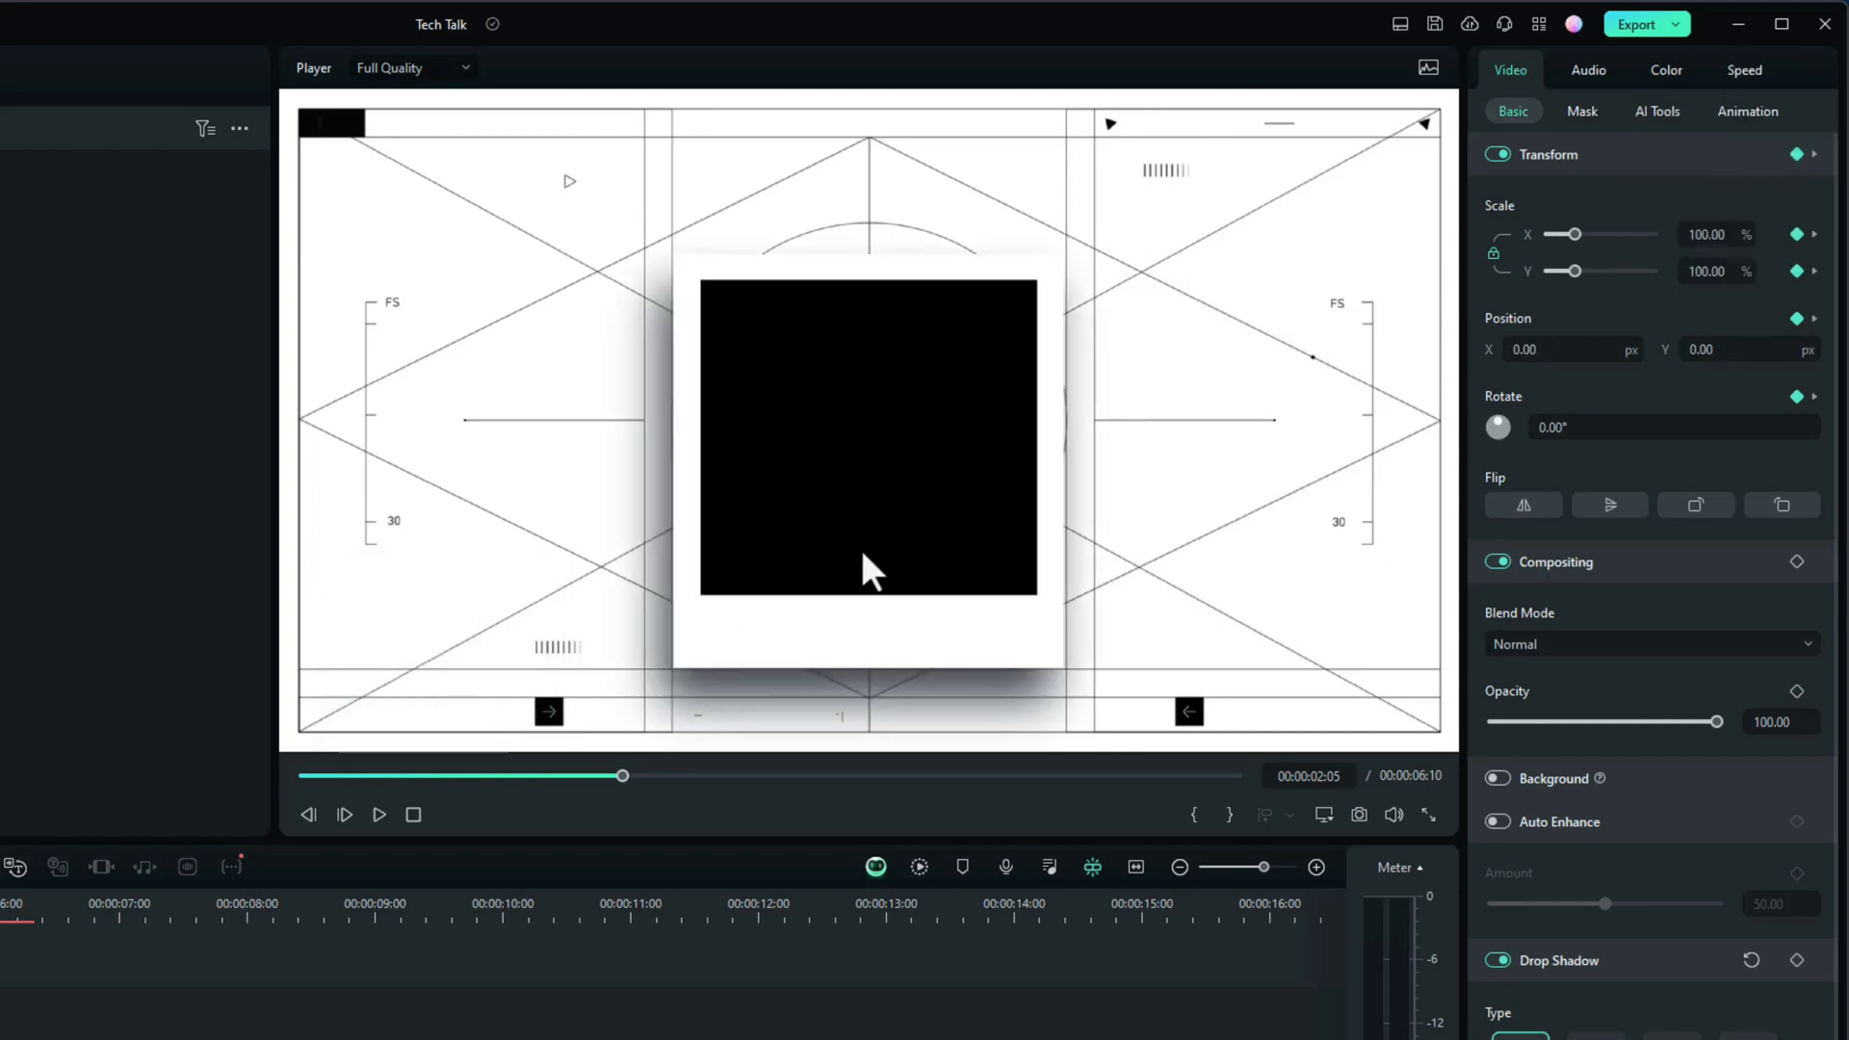
key("space")
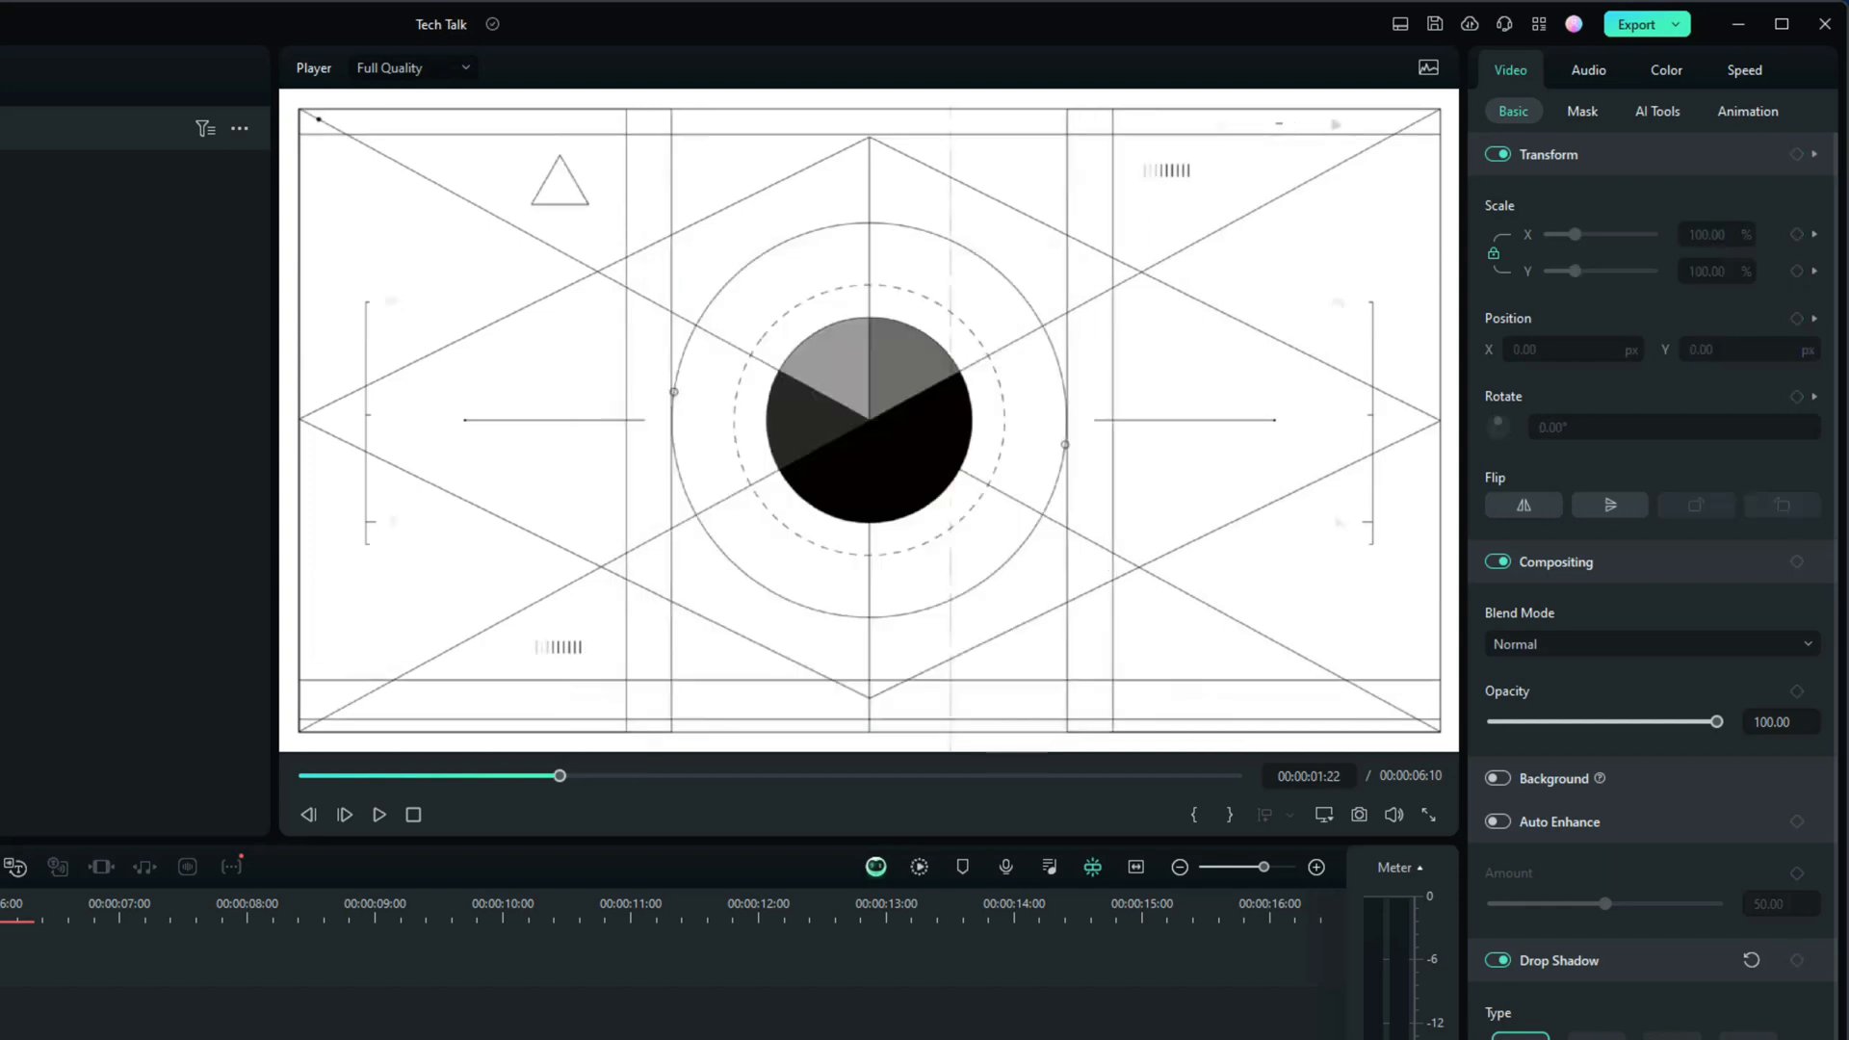
key("space")
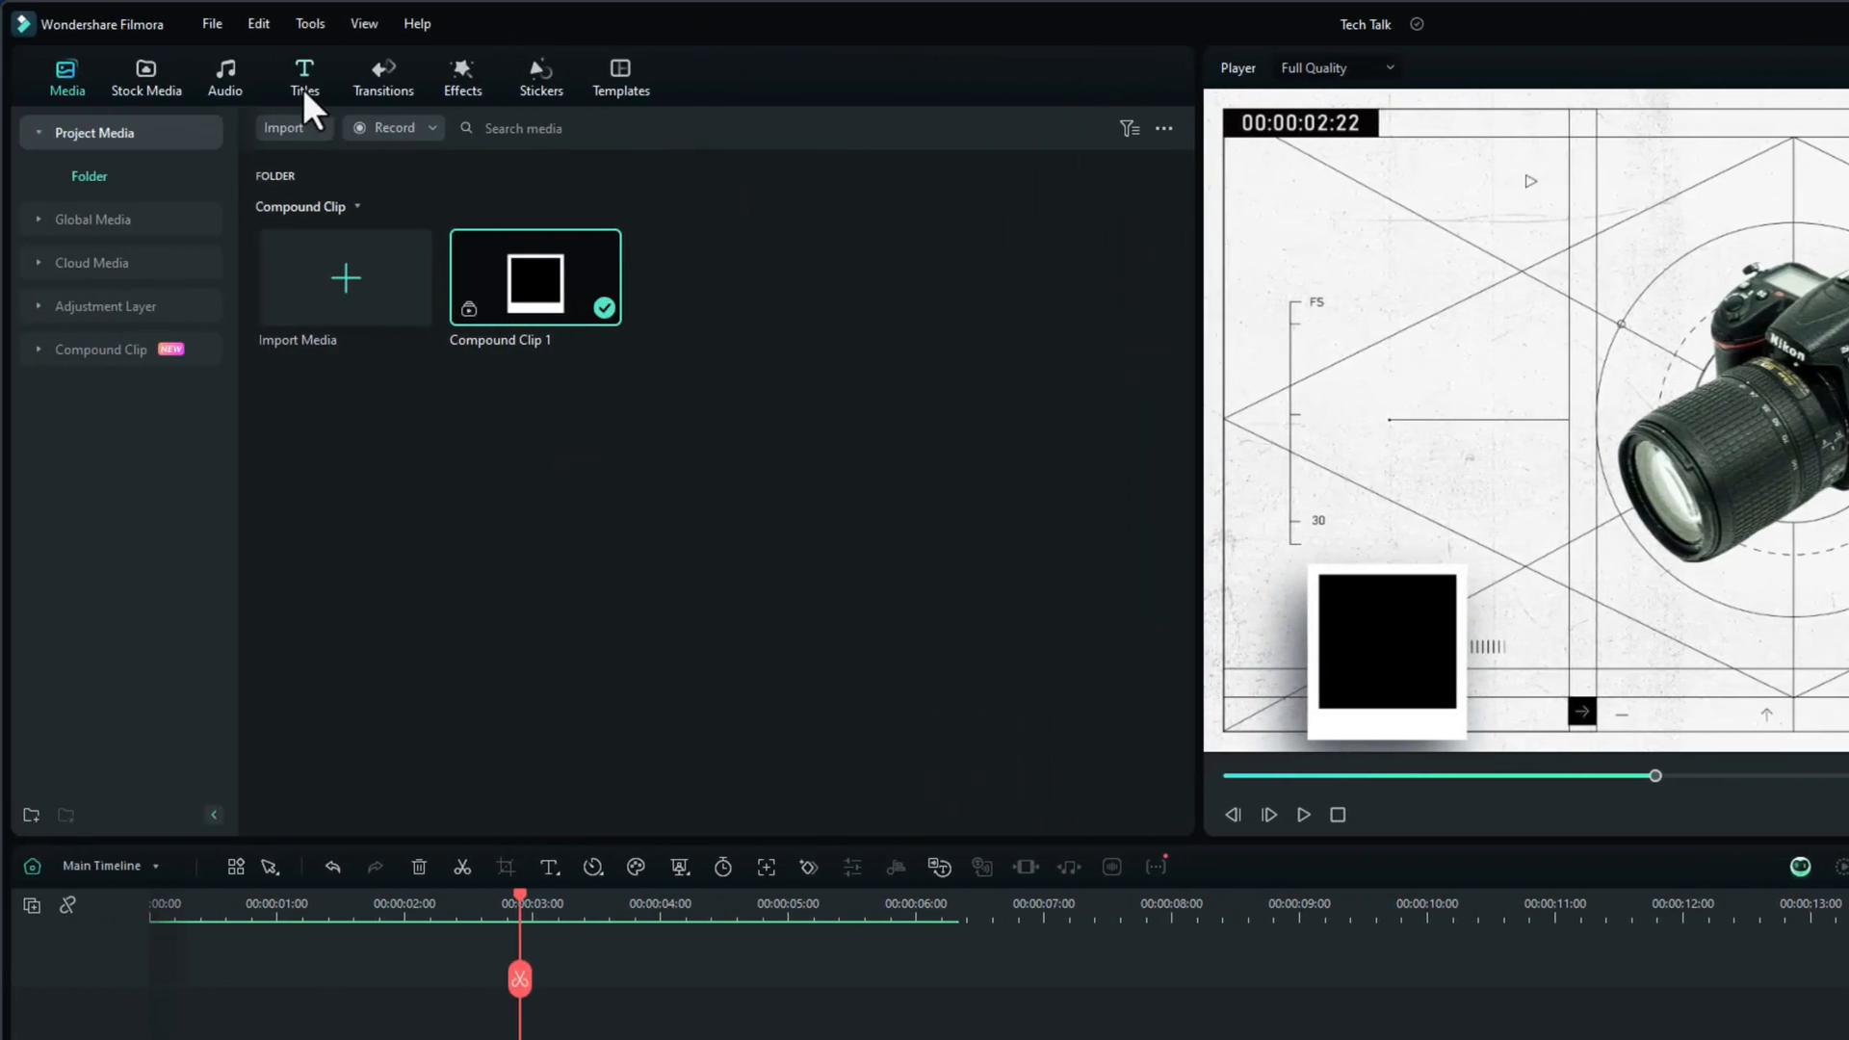
- Place the Default Title on the track above the compound clip, starting at 00:00:02:27
left_click(295, 73)
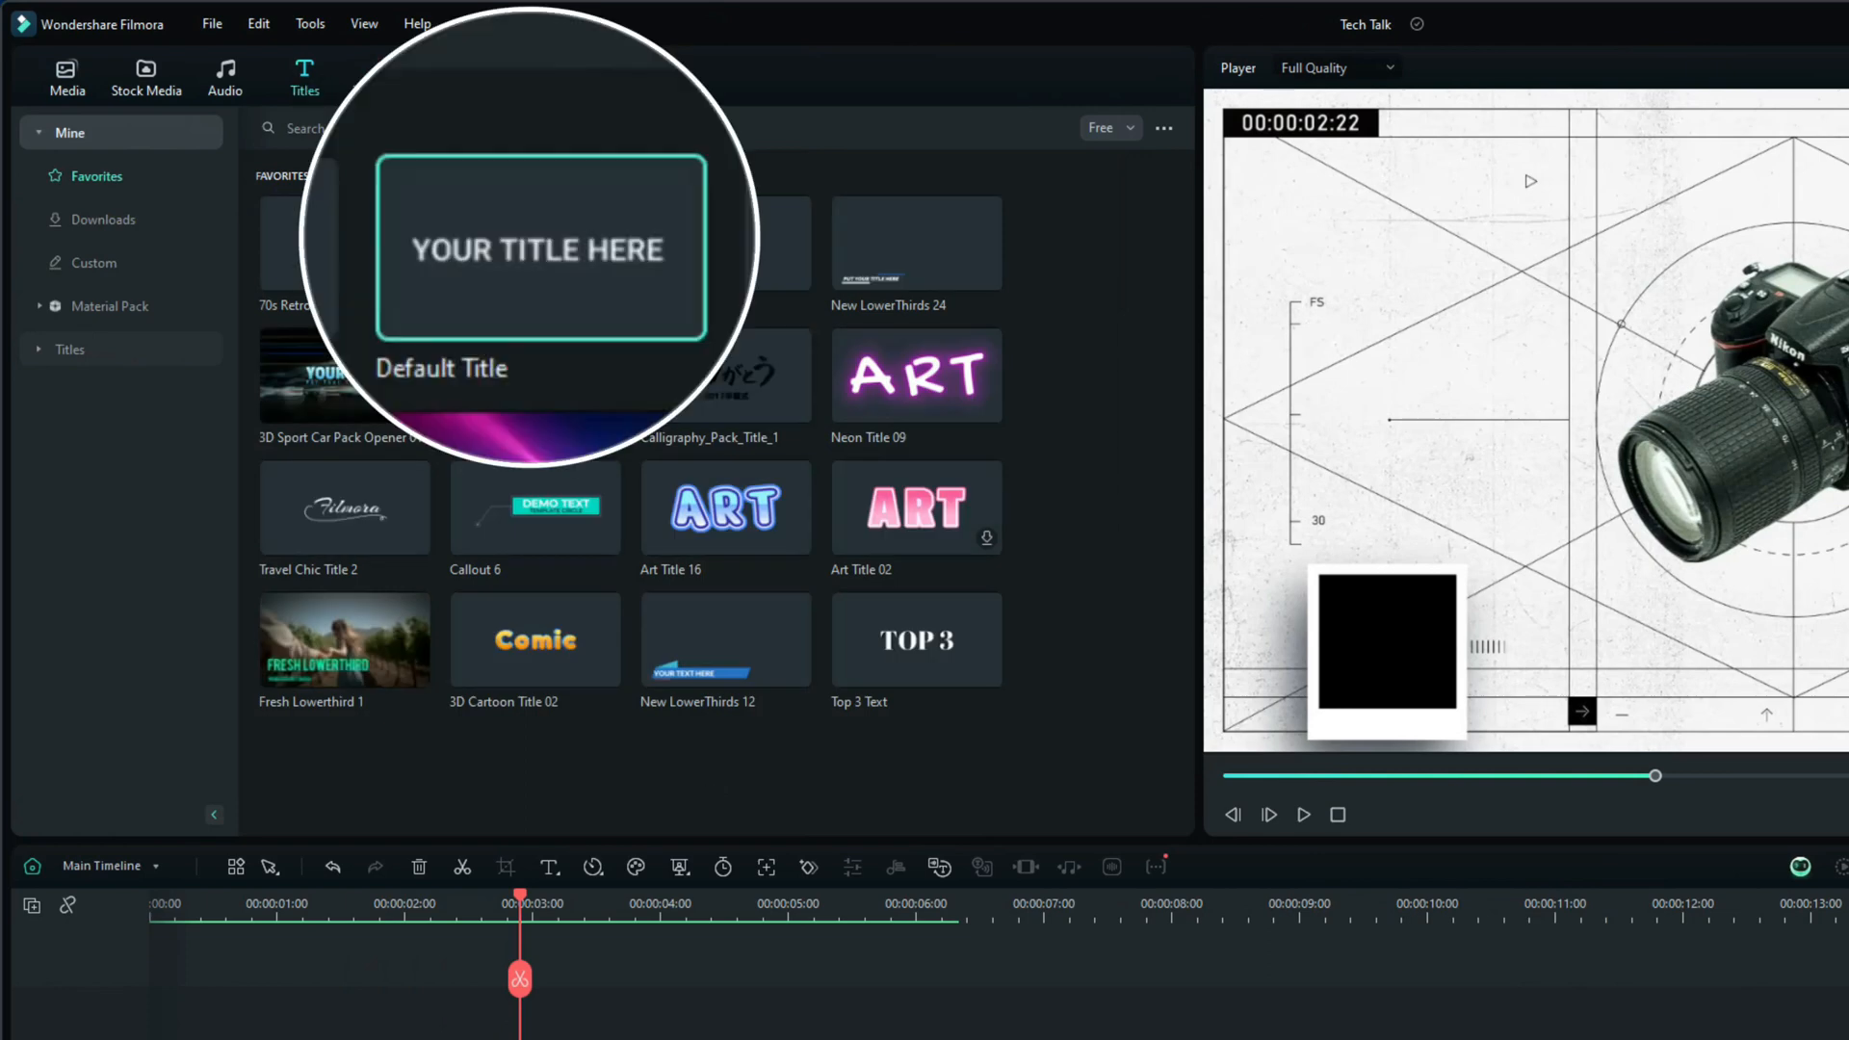
mouse_move(527, 257)
left_click_drag(527, 257, 546, 1039)
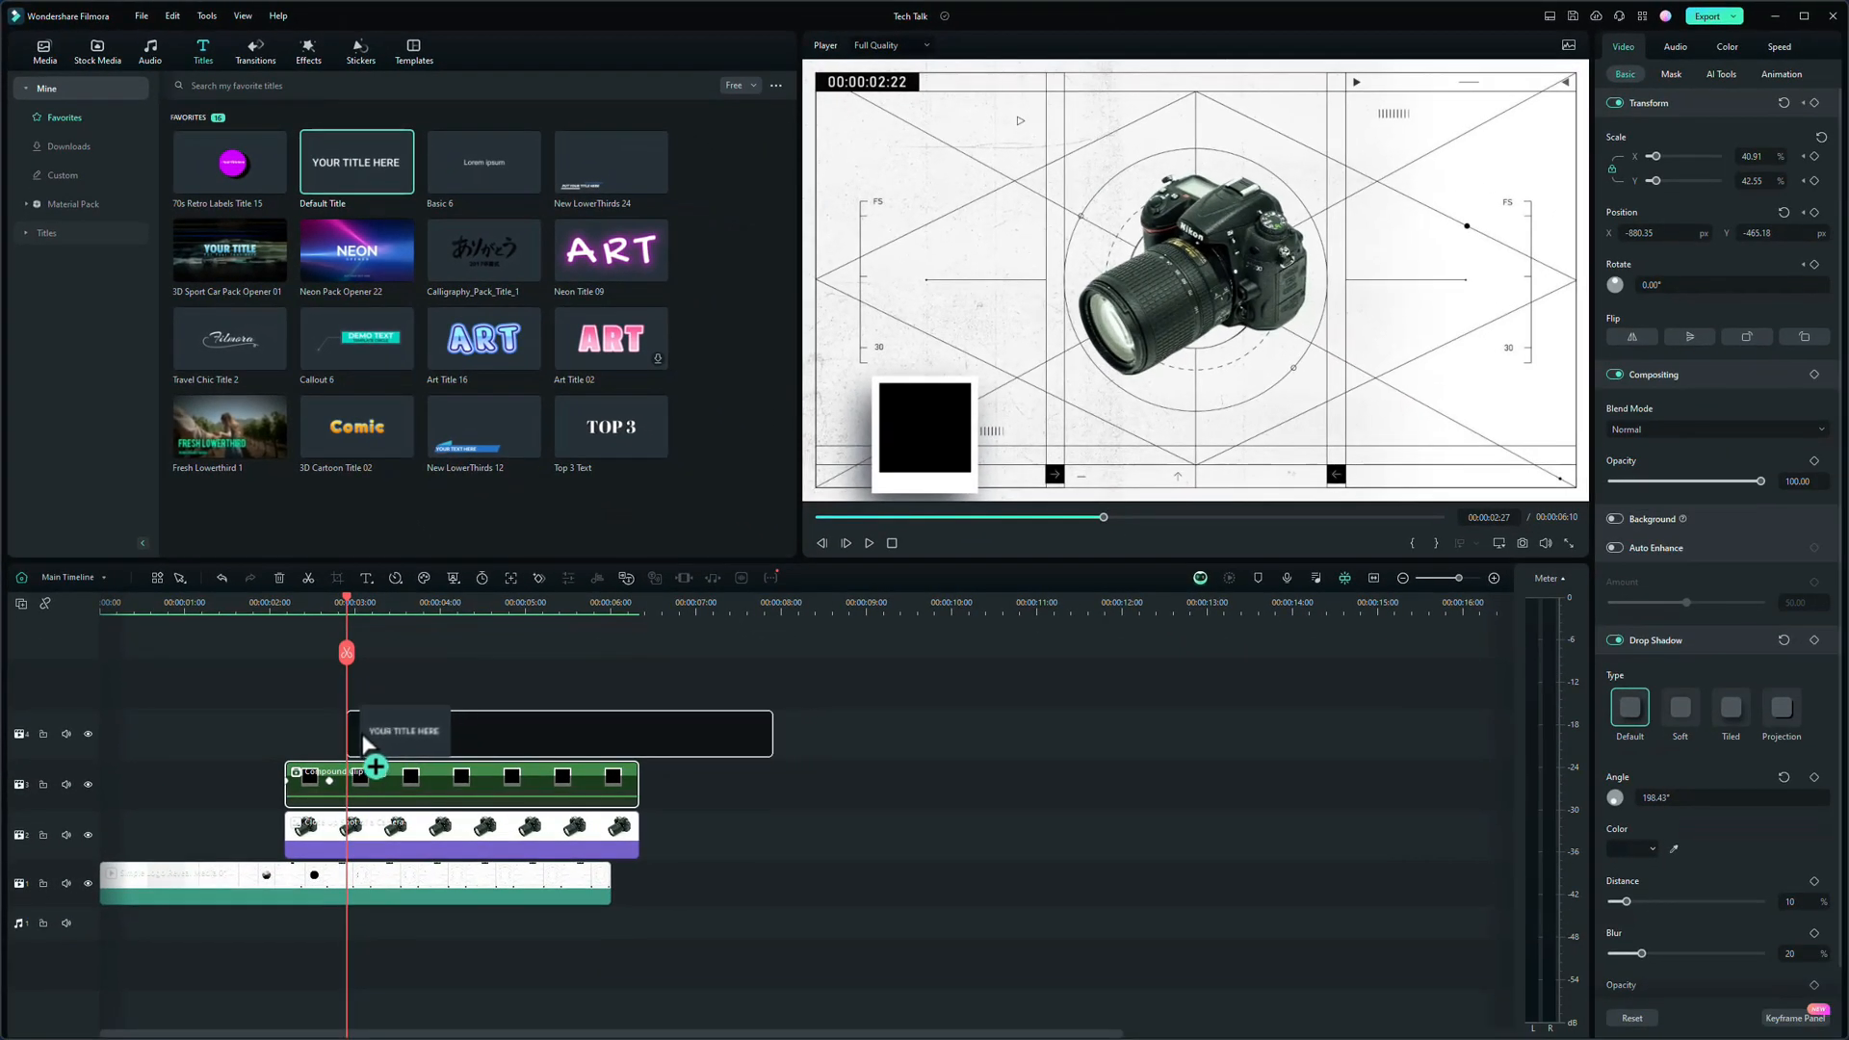
left_click_drag(366, 741, 374, 743)
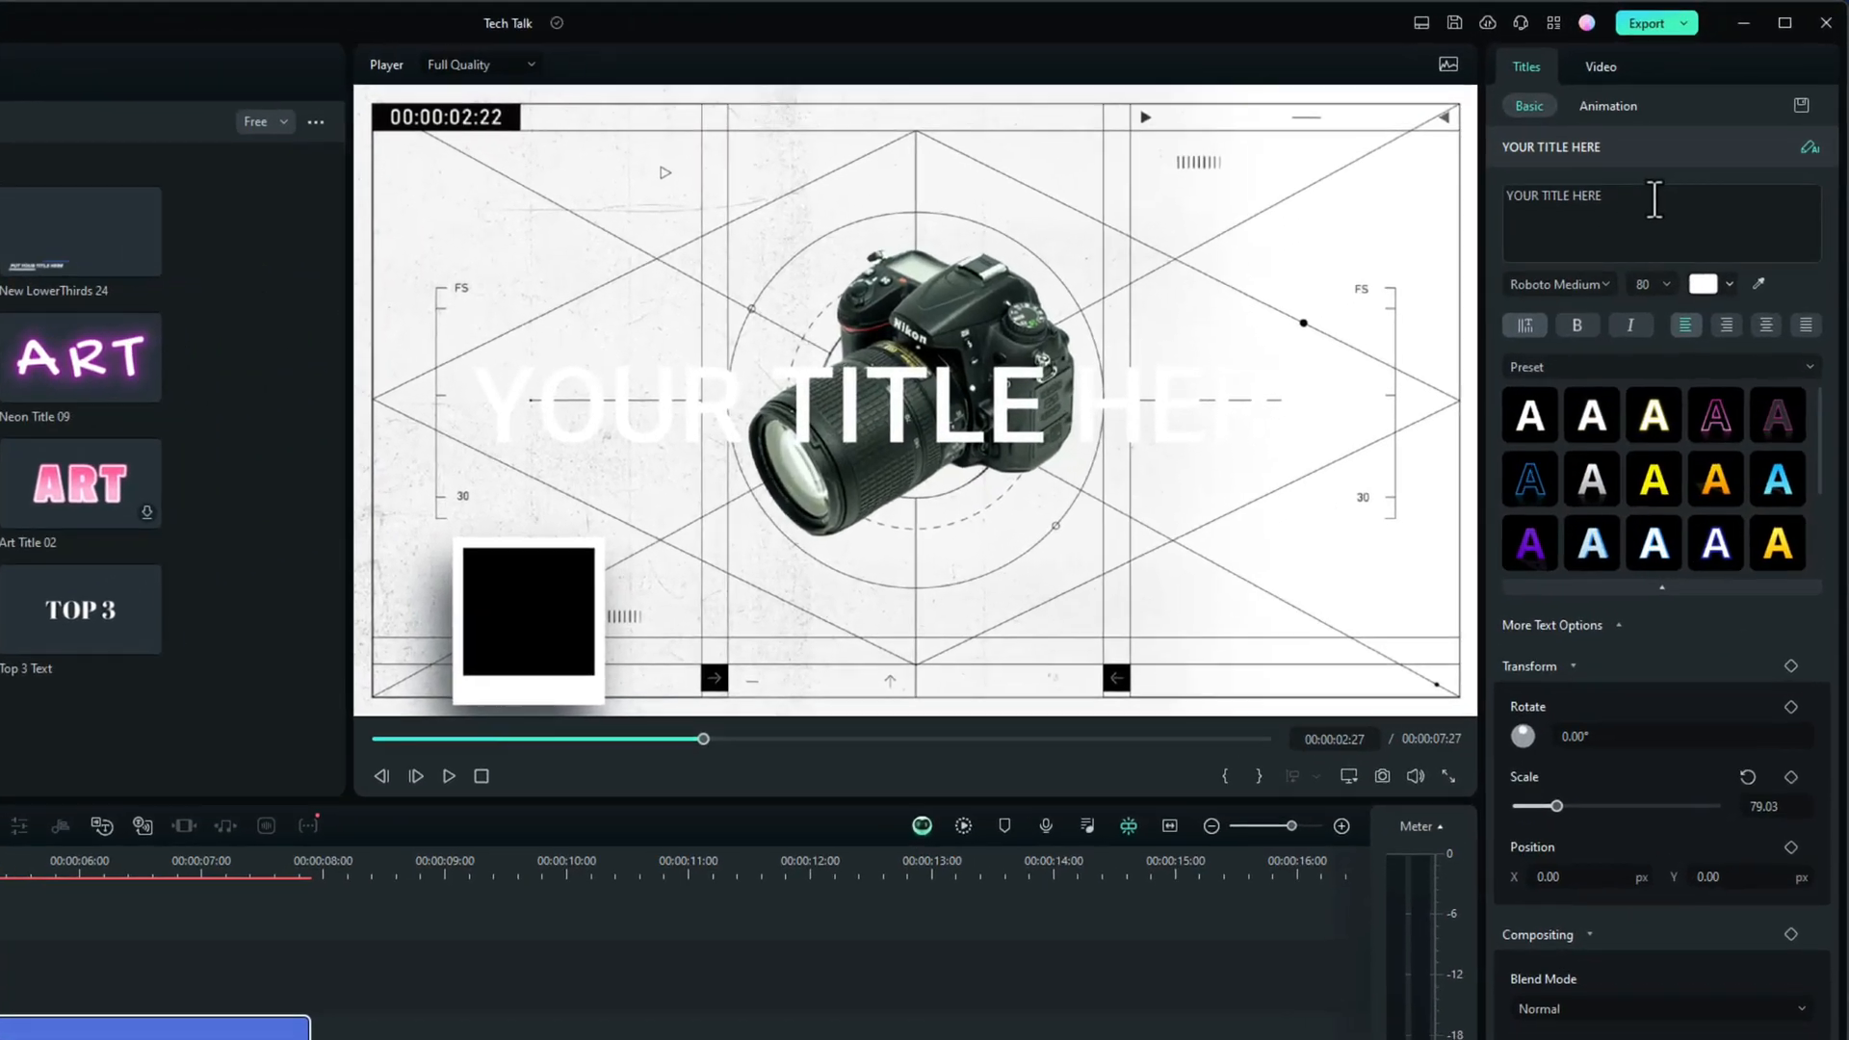
- Replace the title's text with "T ESTING", with a space after the first letter, and apply the plain yellow text preset with a dark edge
left_click_drag(1709, 142, 1578, 134)
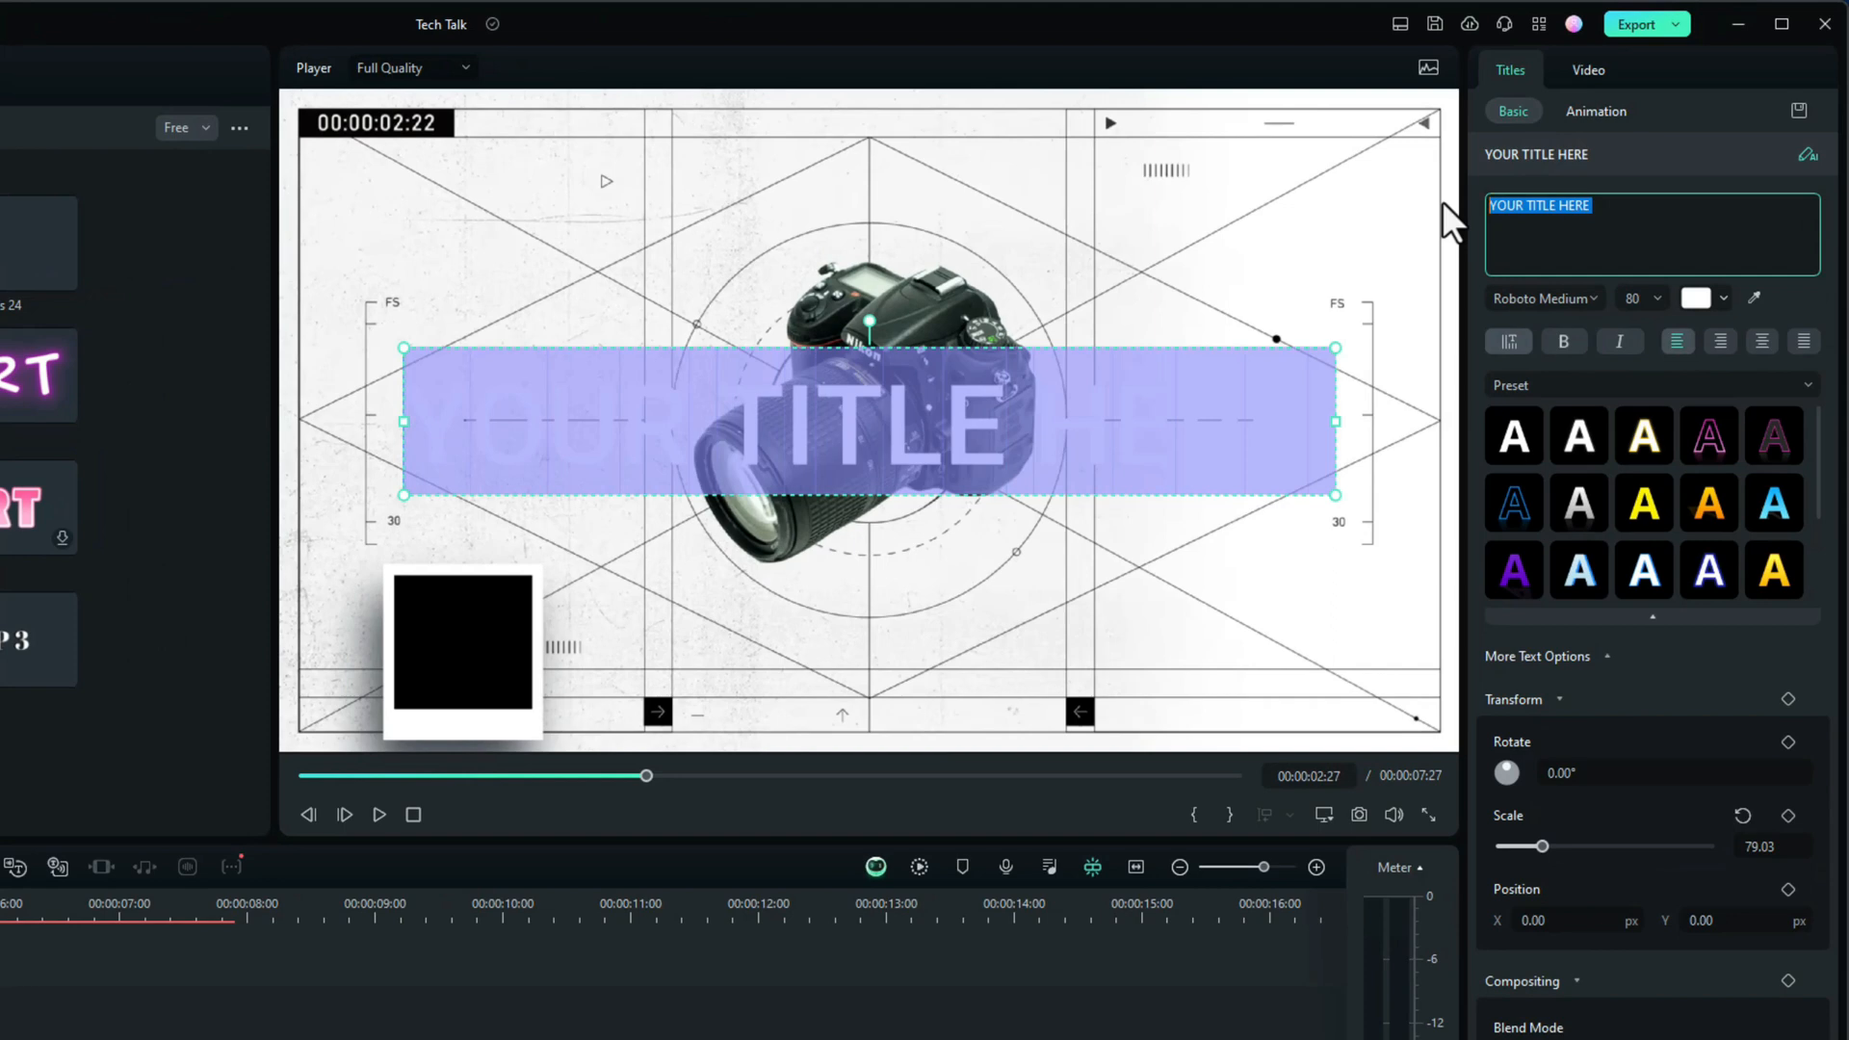
type("TEST")
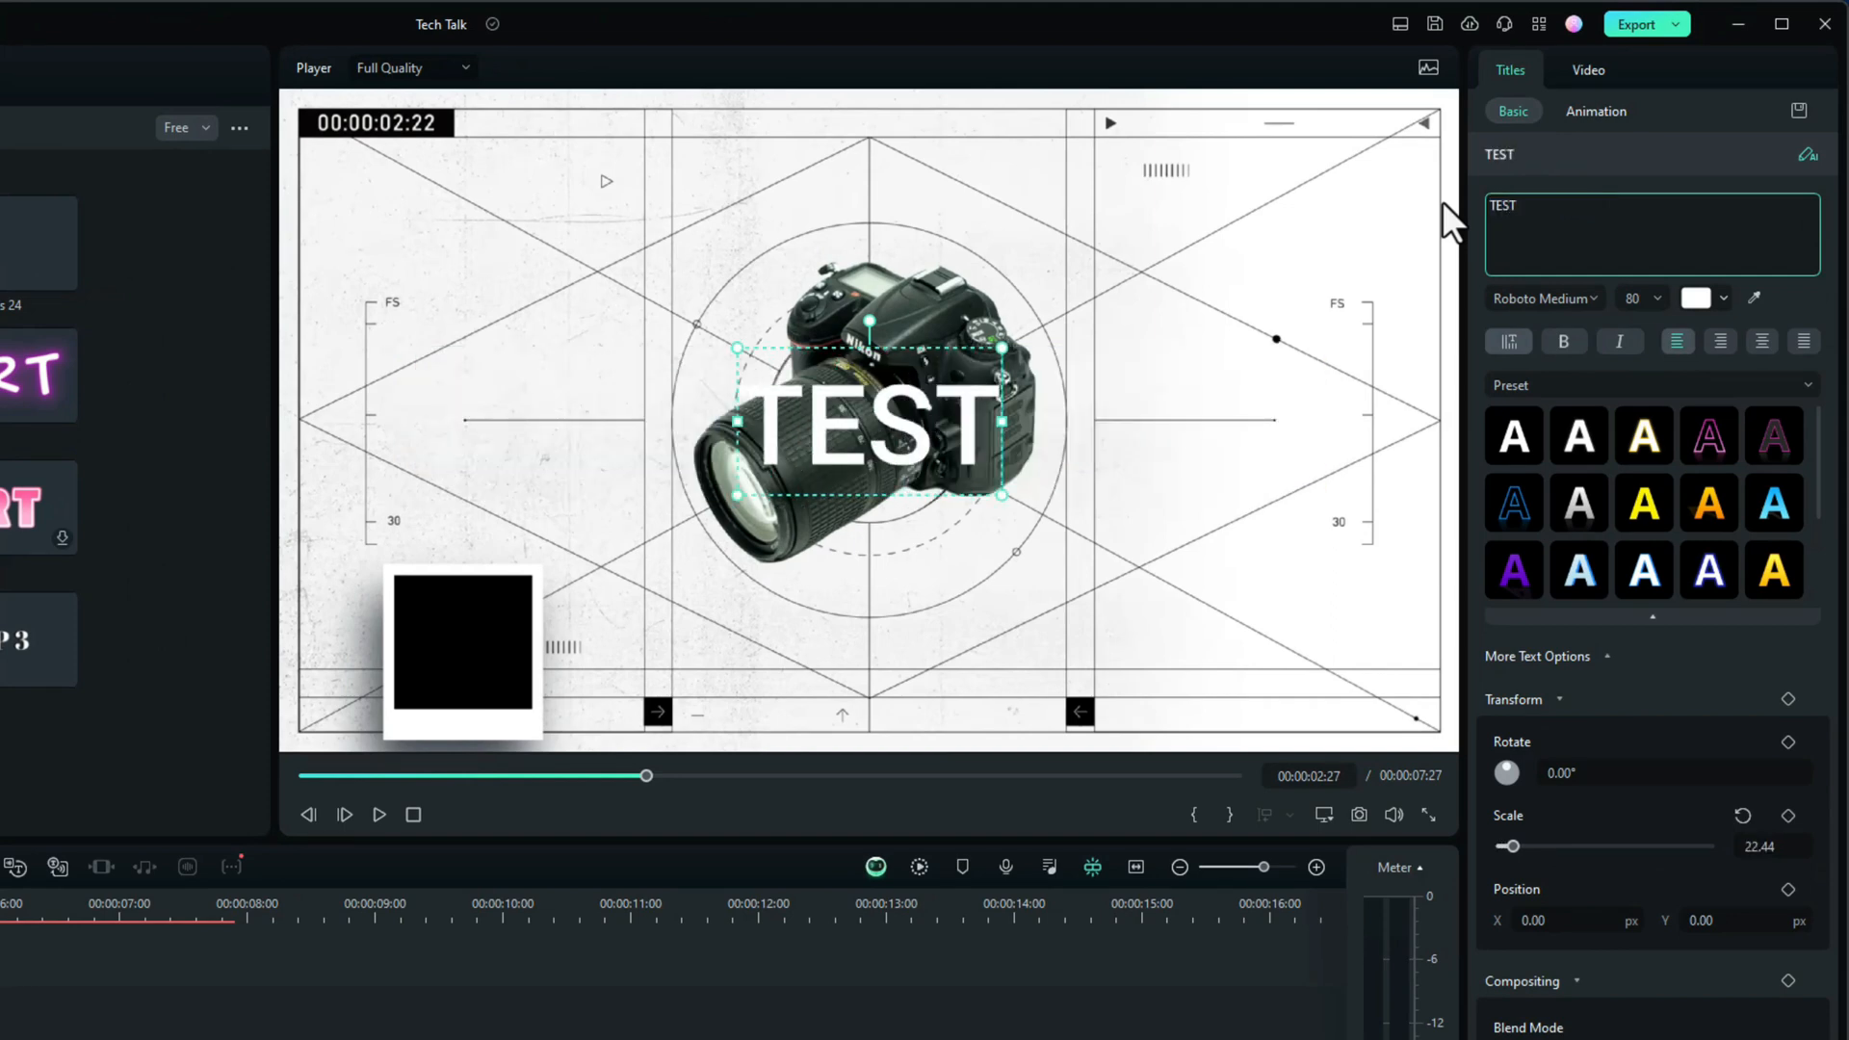
type("ING")
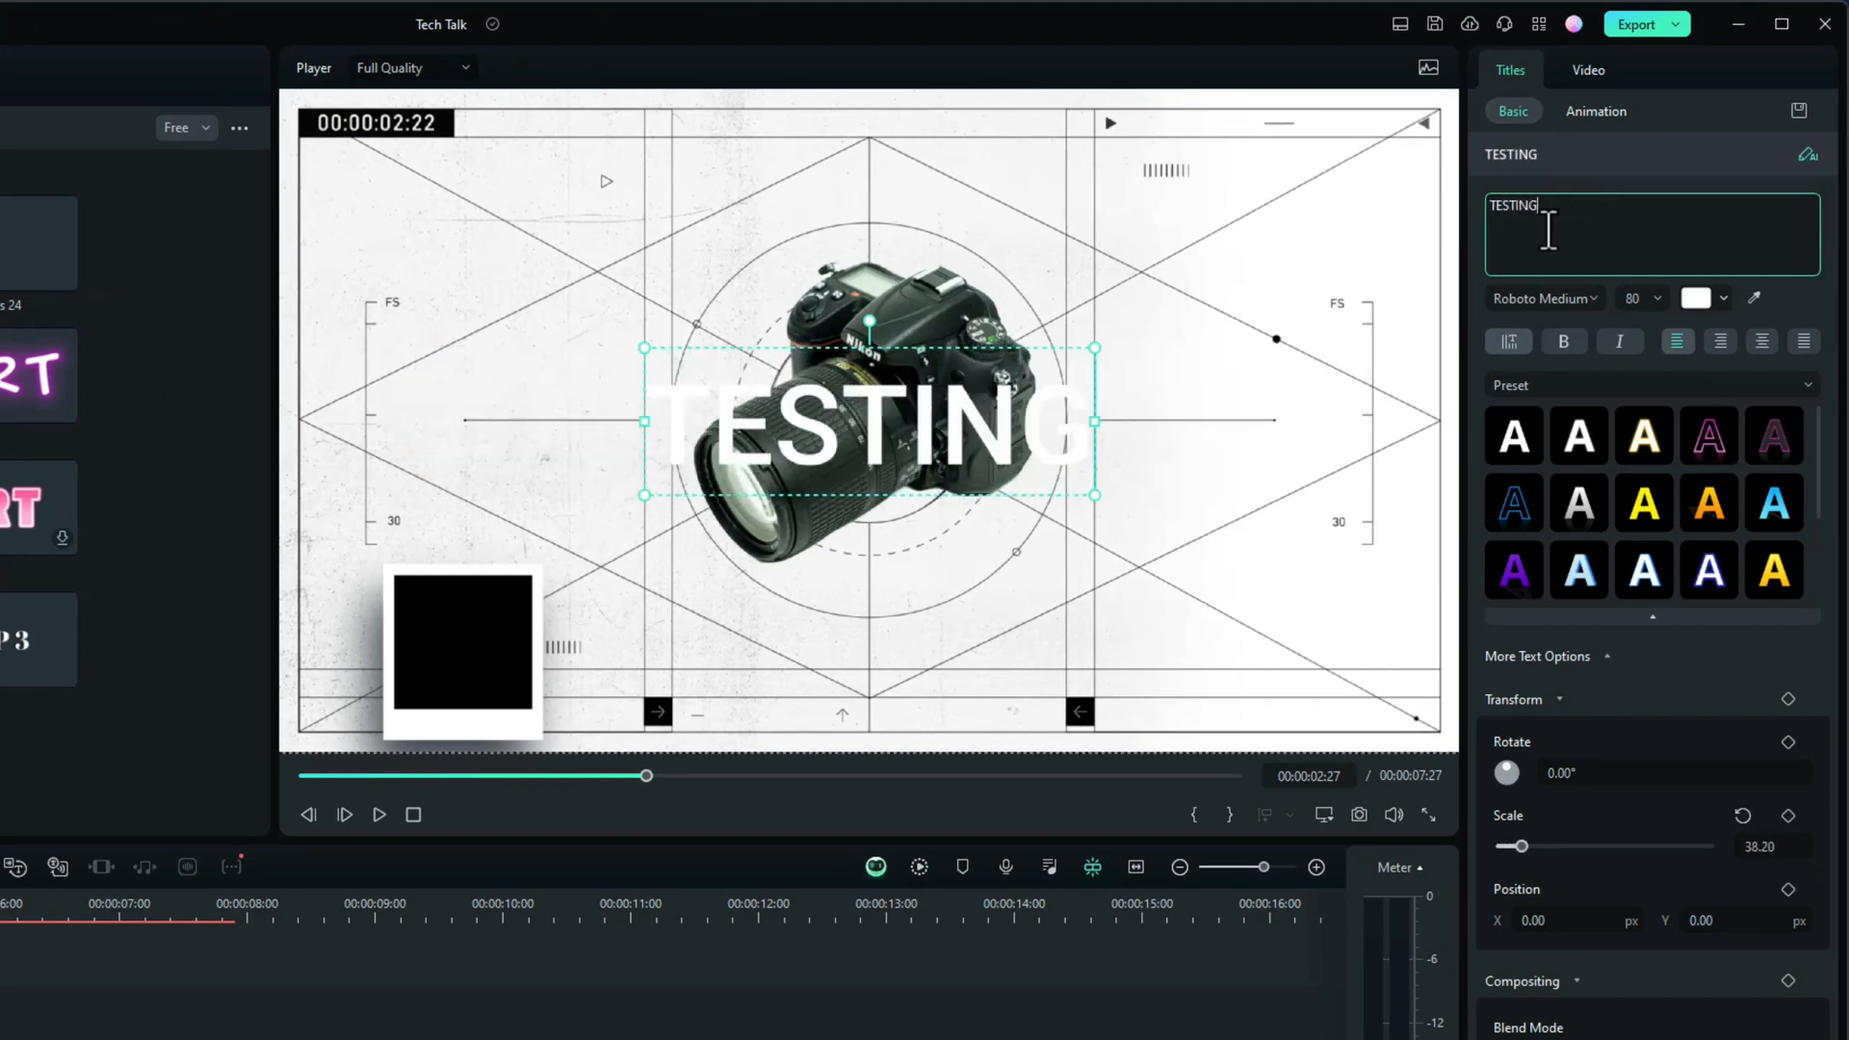
left_click(1644, 512)
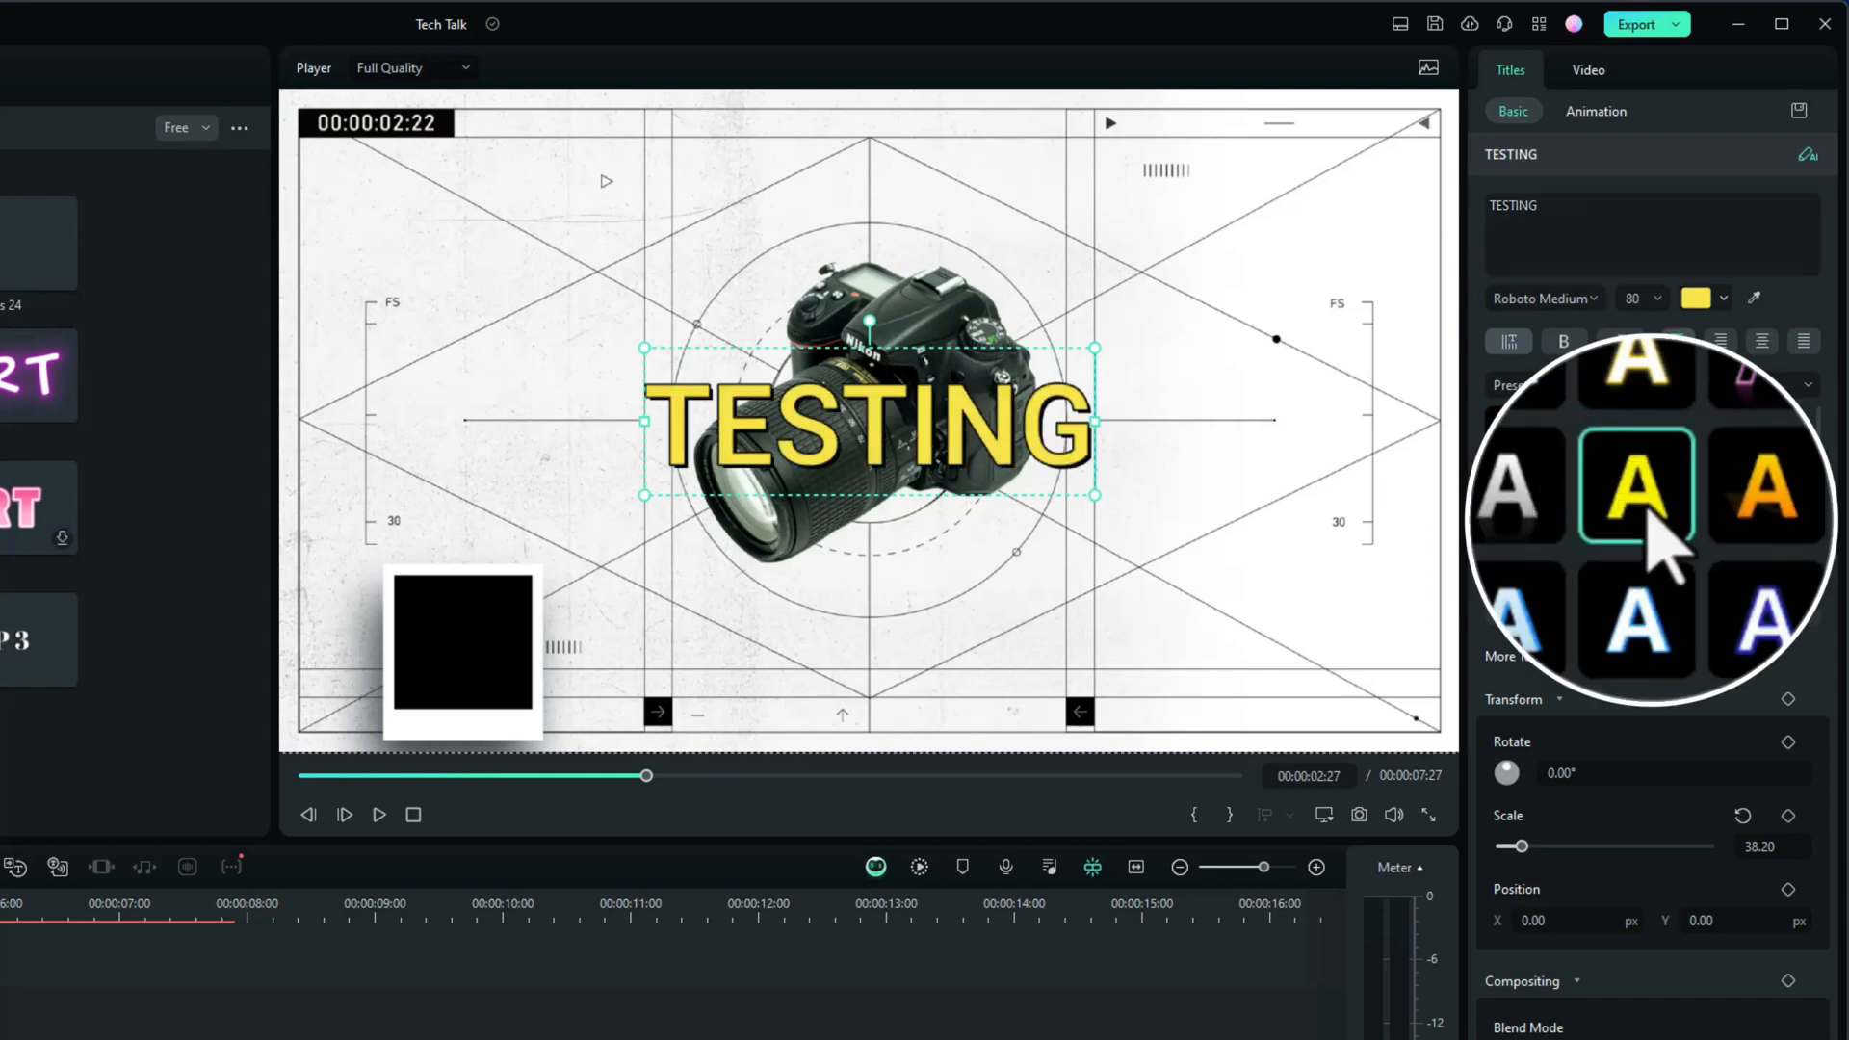
left_click(1567, 270)
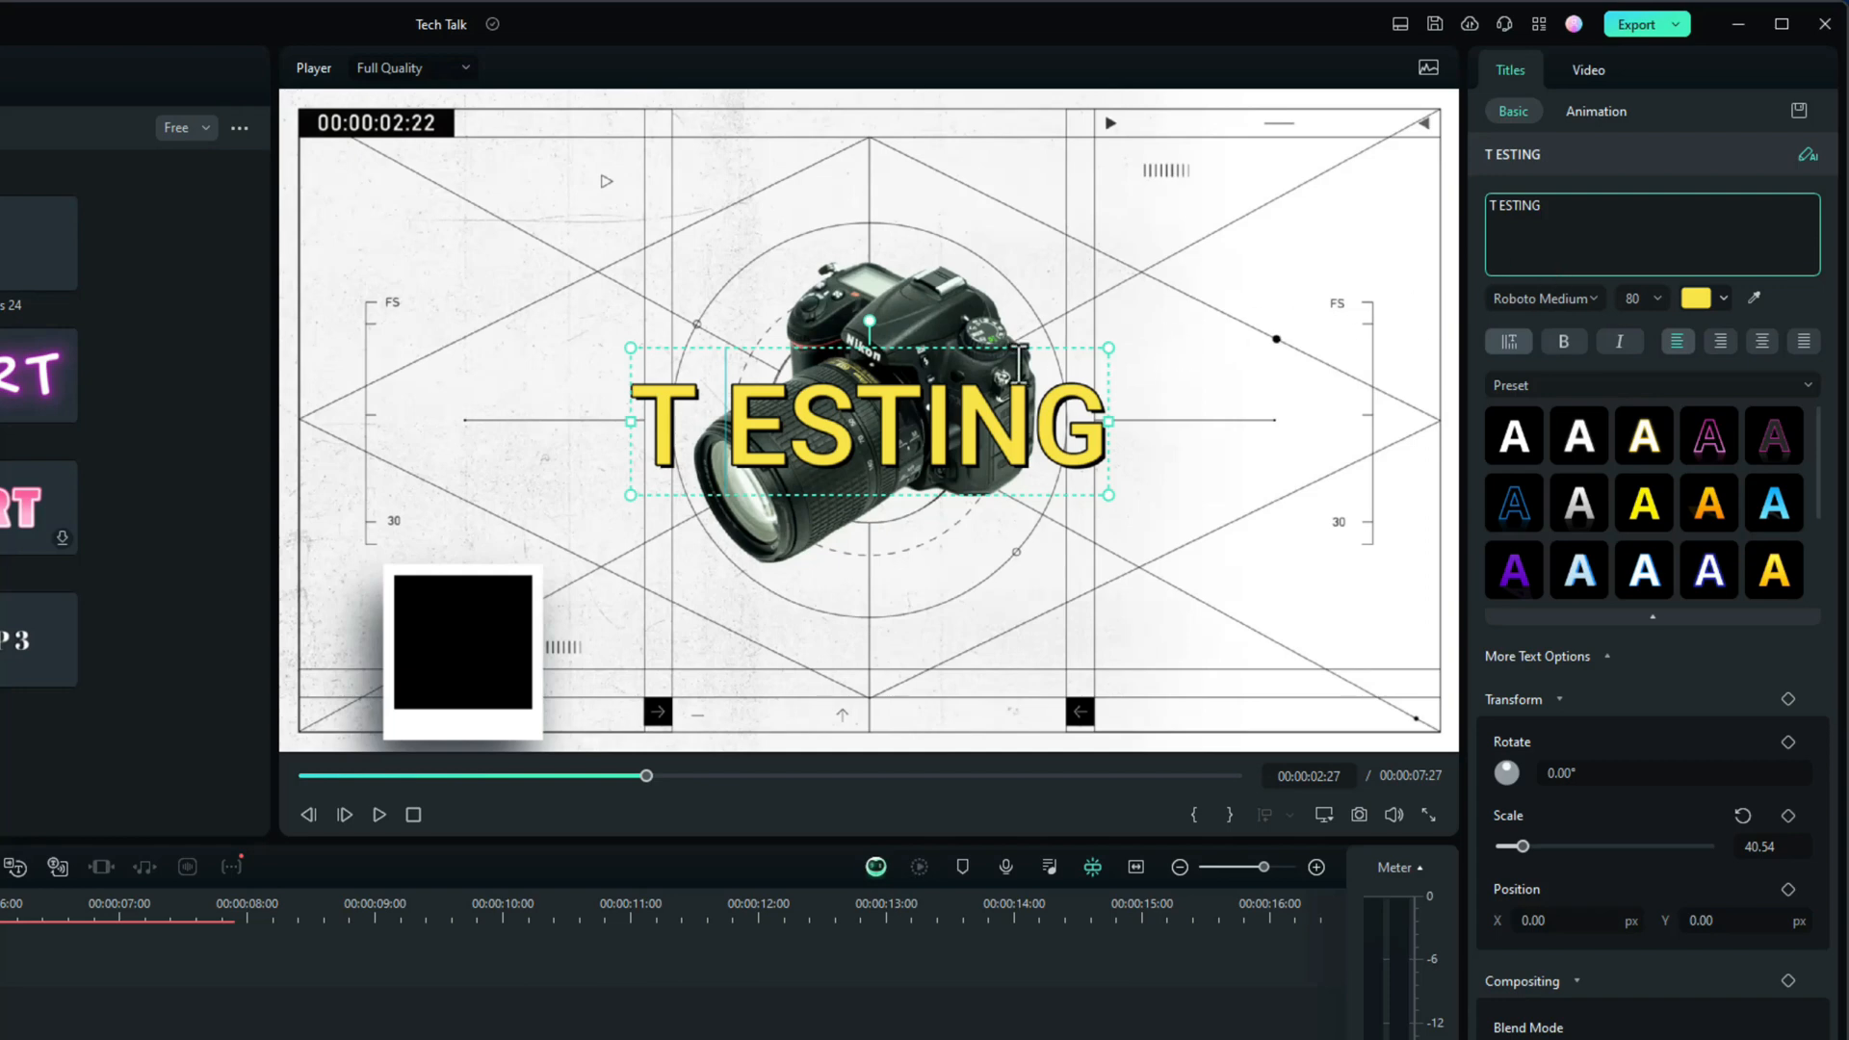
- Fit the title's T inside the black square, at scale 47.70 and about X -356.68 px, Y -465.18 px, and play it back
left_click_drag(1000, 344, 807, 558)
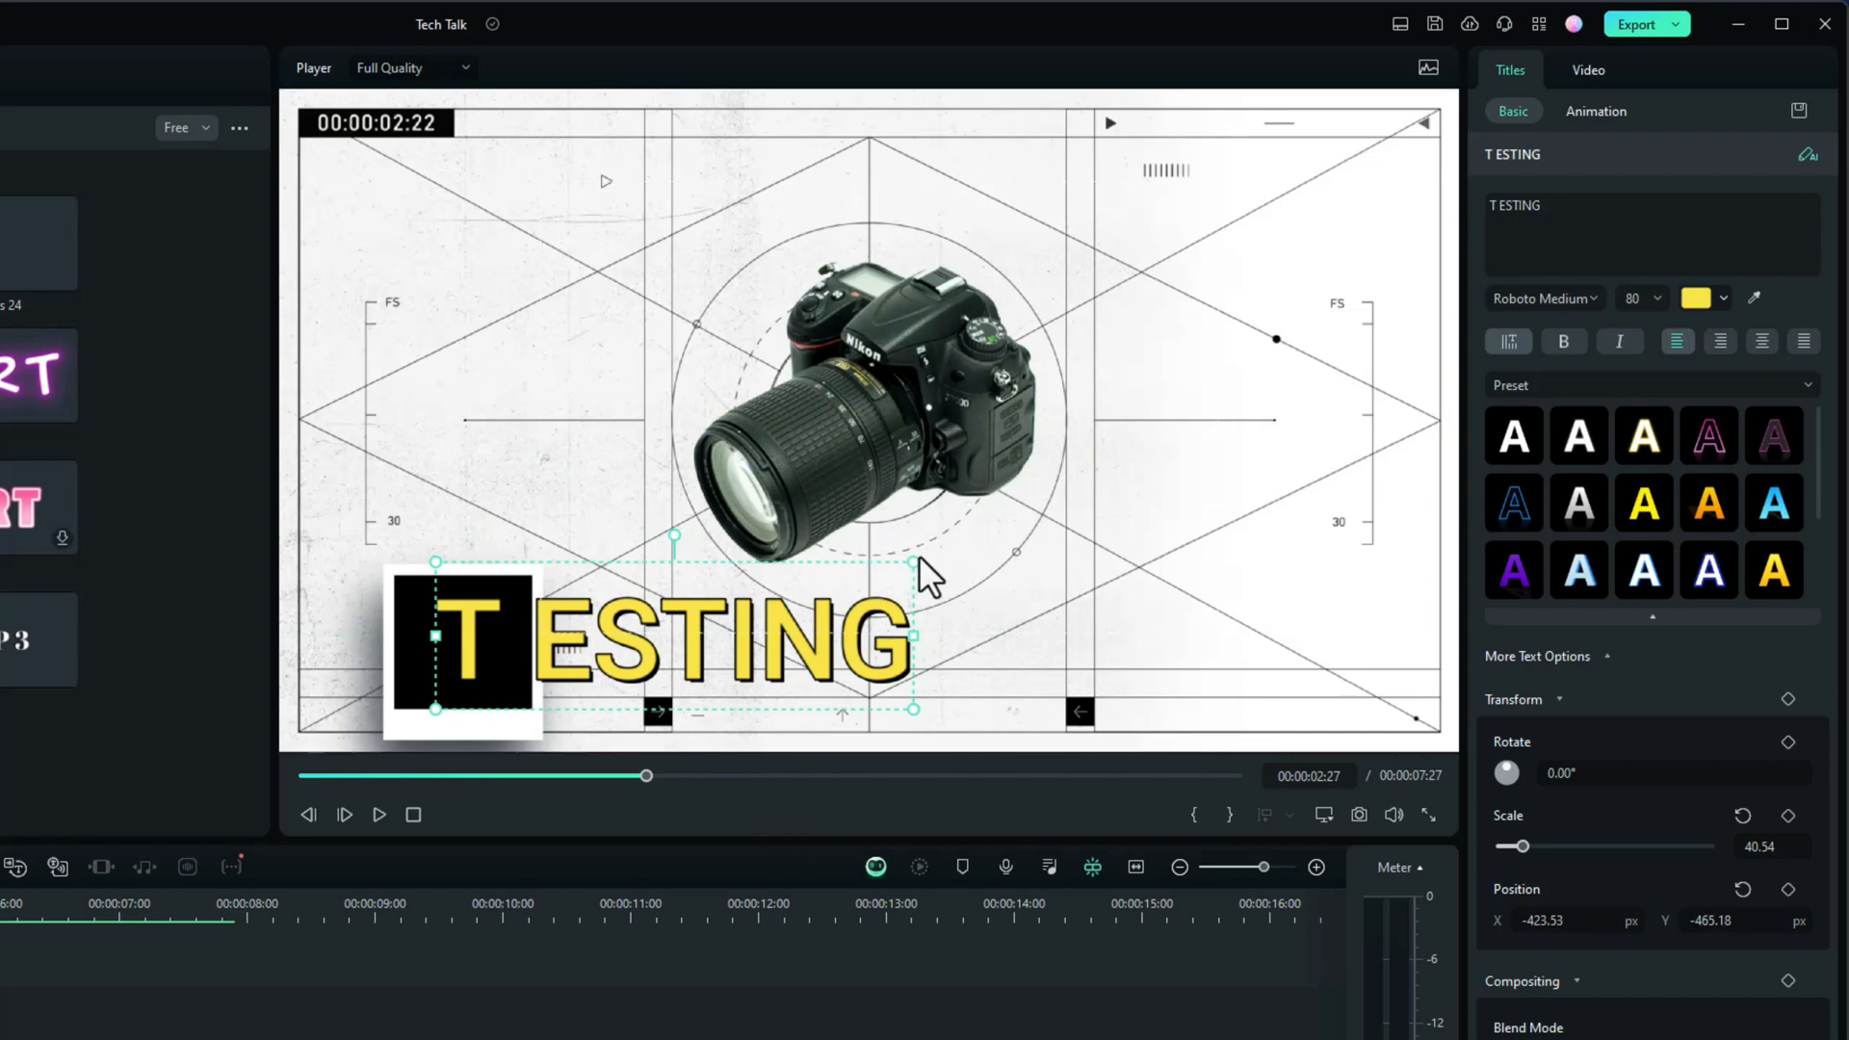
mouse_move(910, 562)
left_mouse_down()
mouse_move(990, 536)
mouse_move(916, 547)
left_mouse_up()
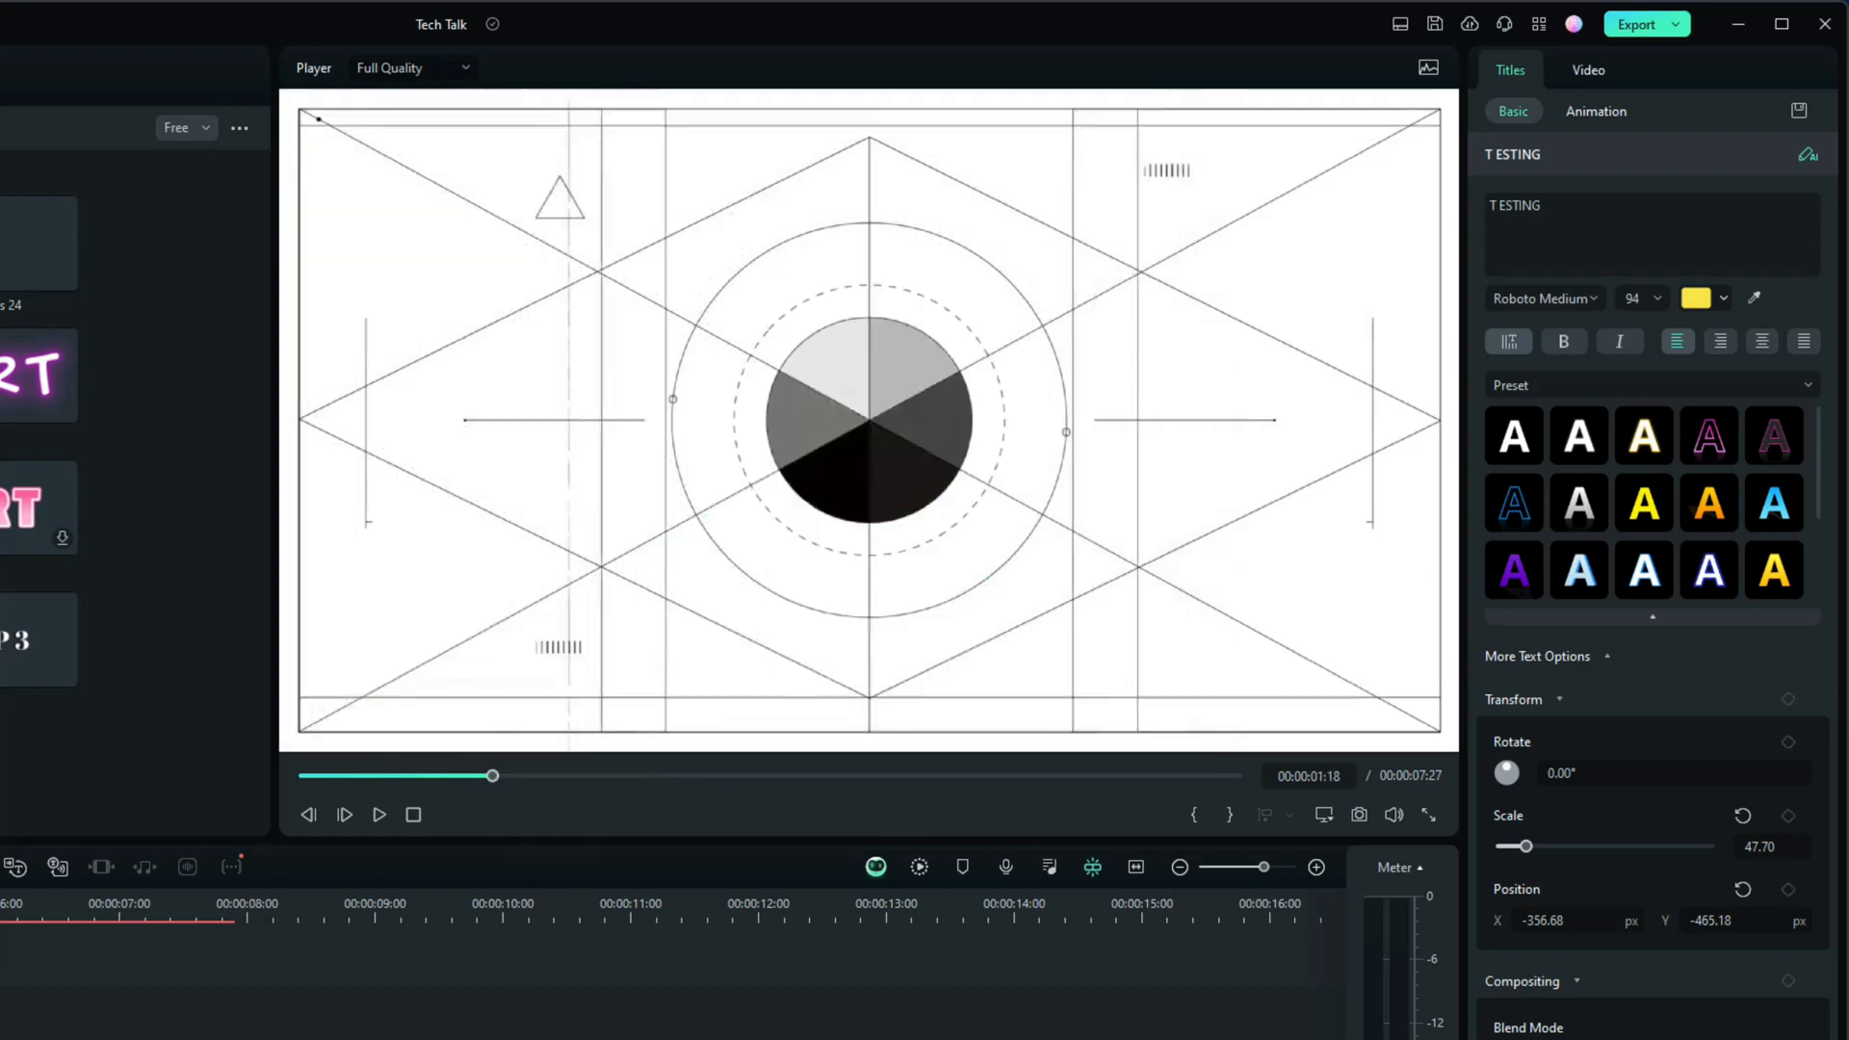
key("space")
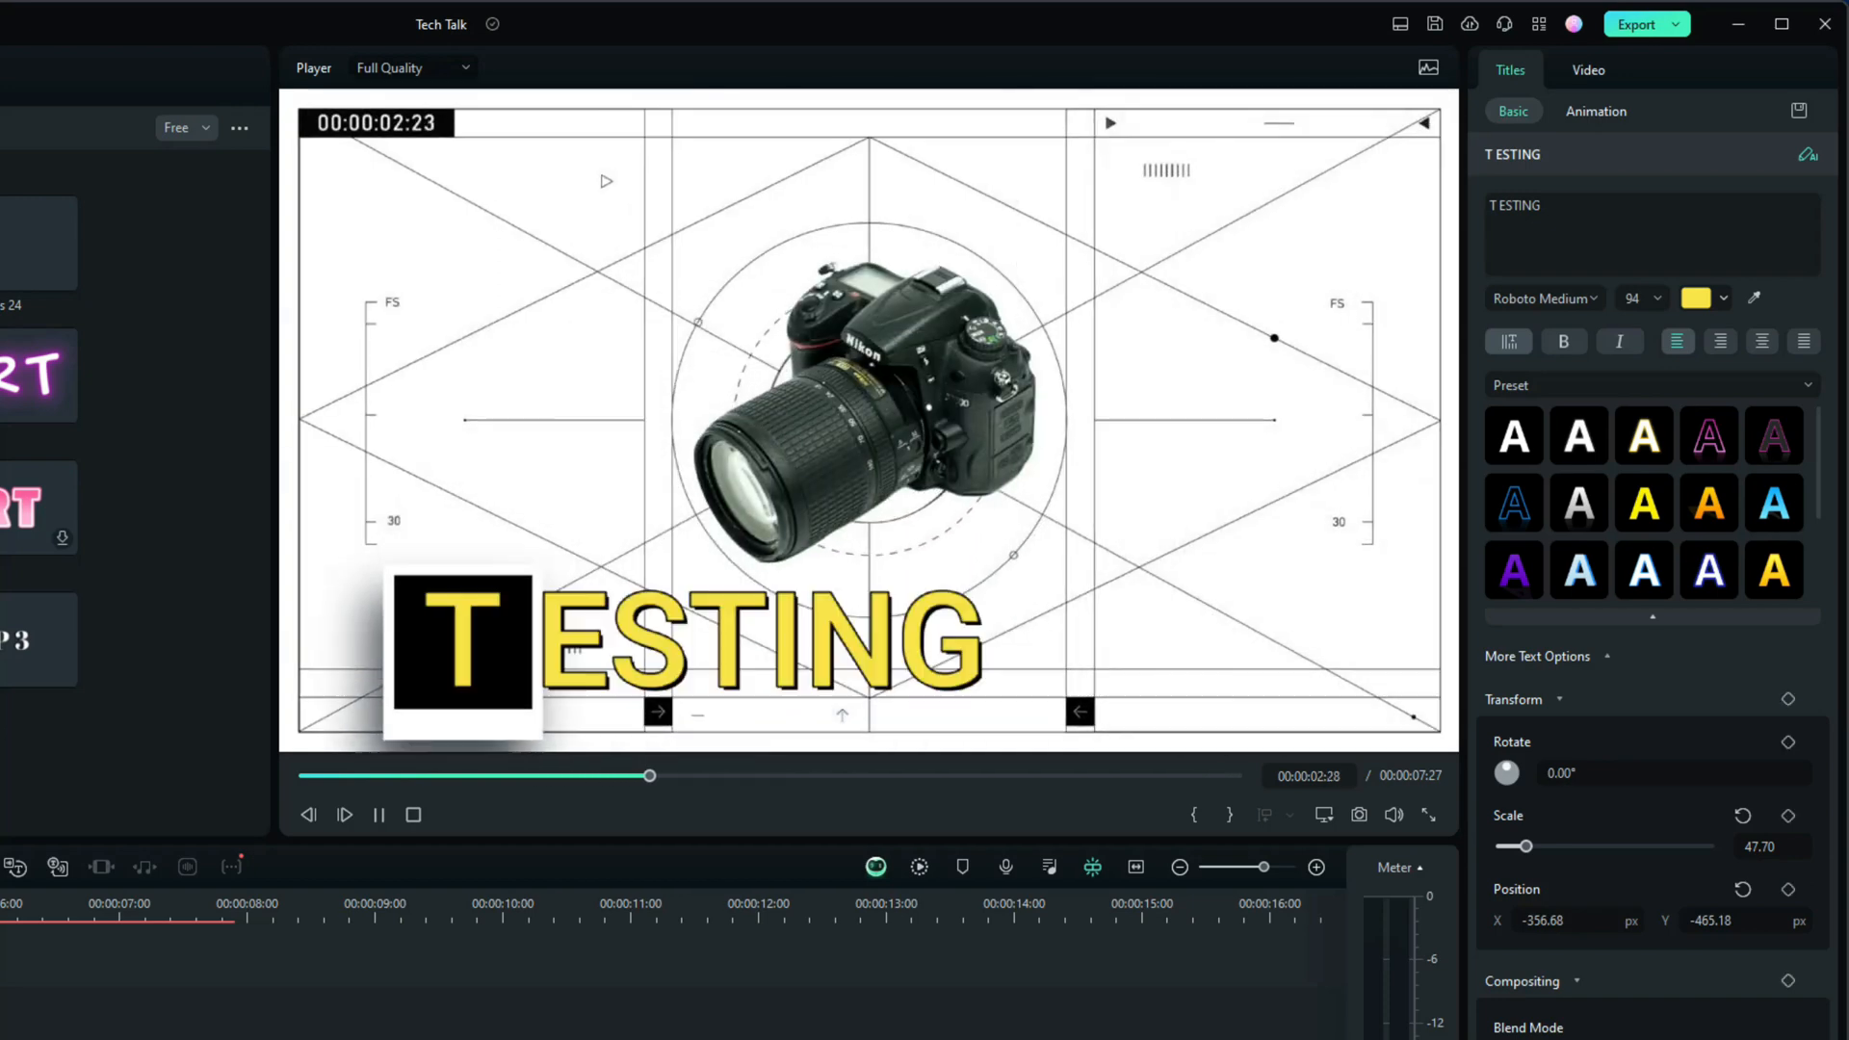
key("space")
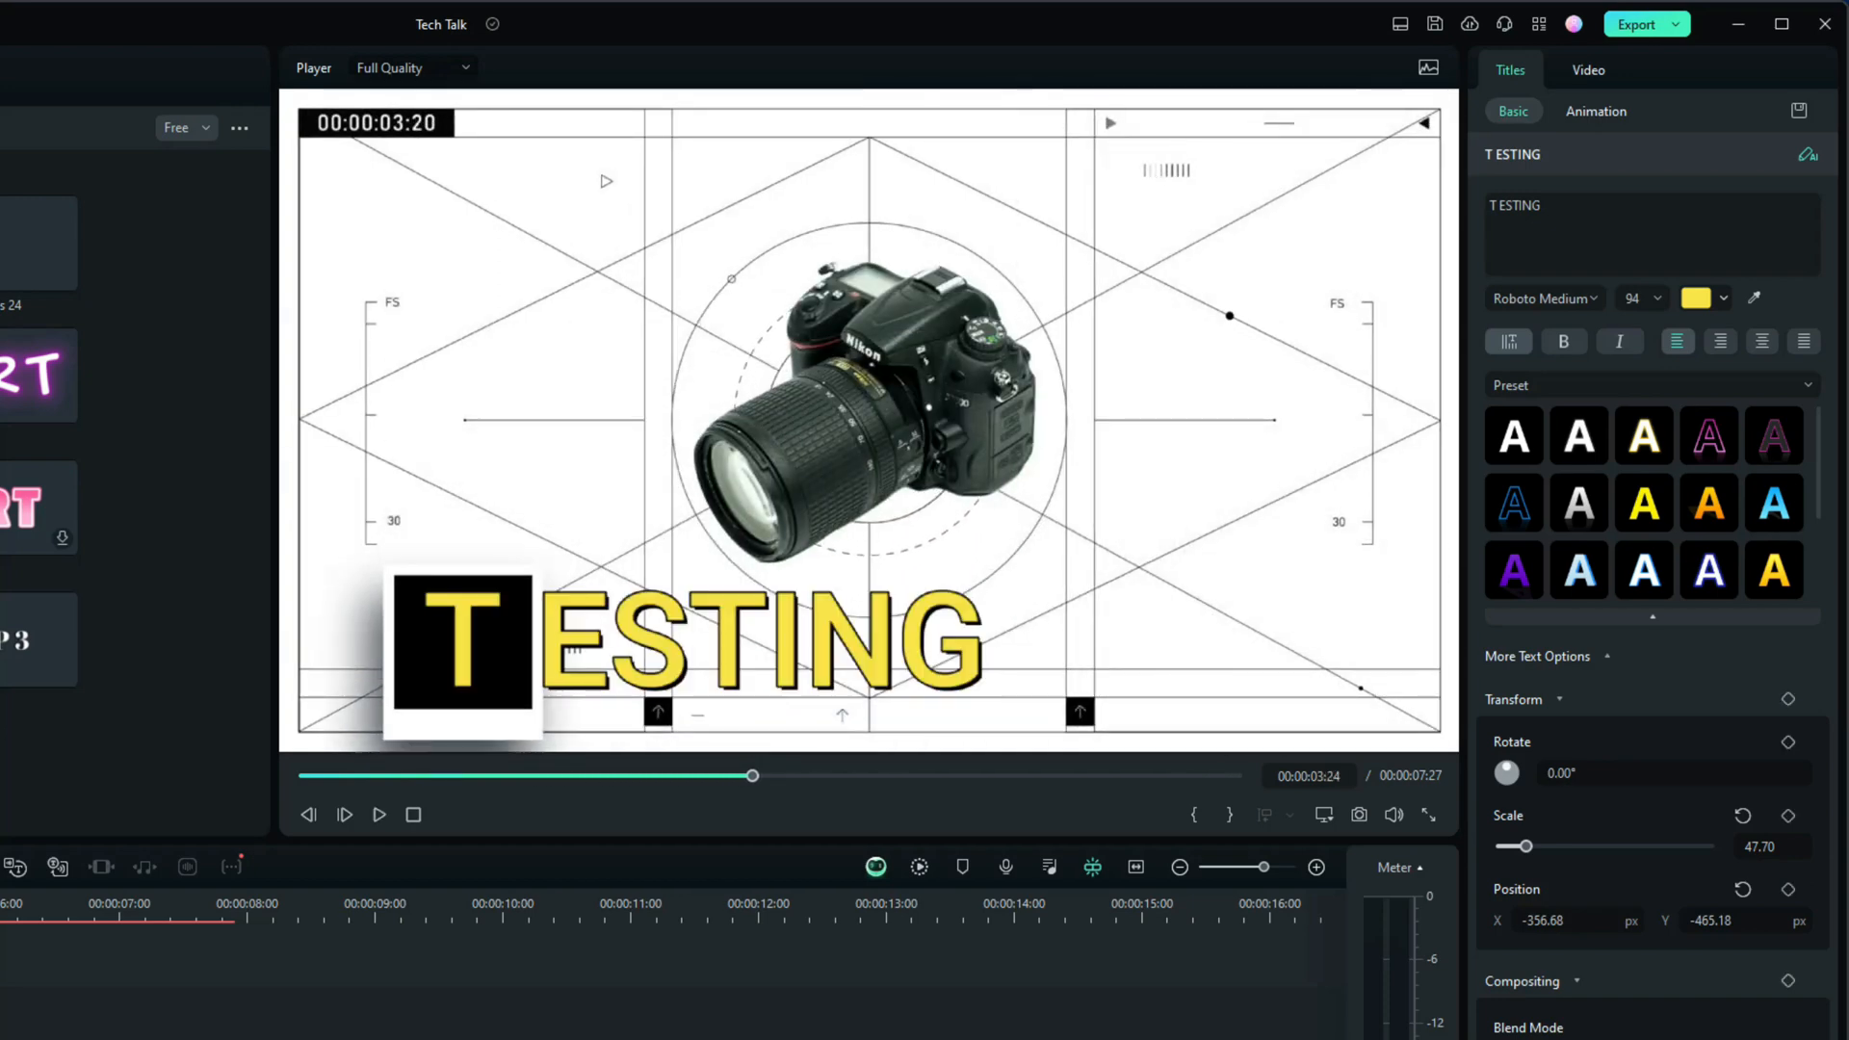
key("space")
key("space")
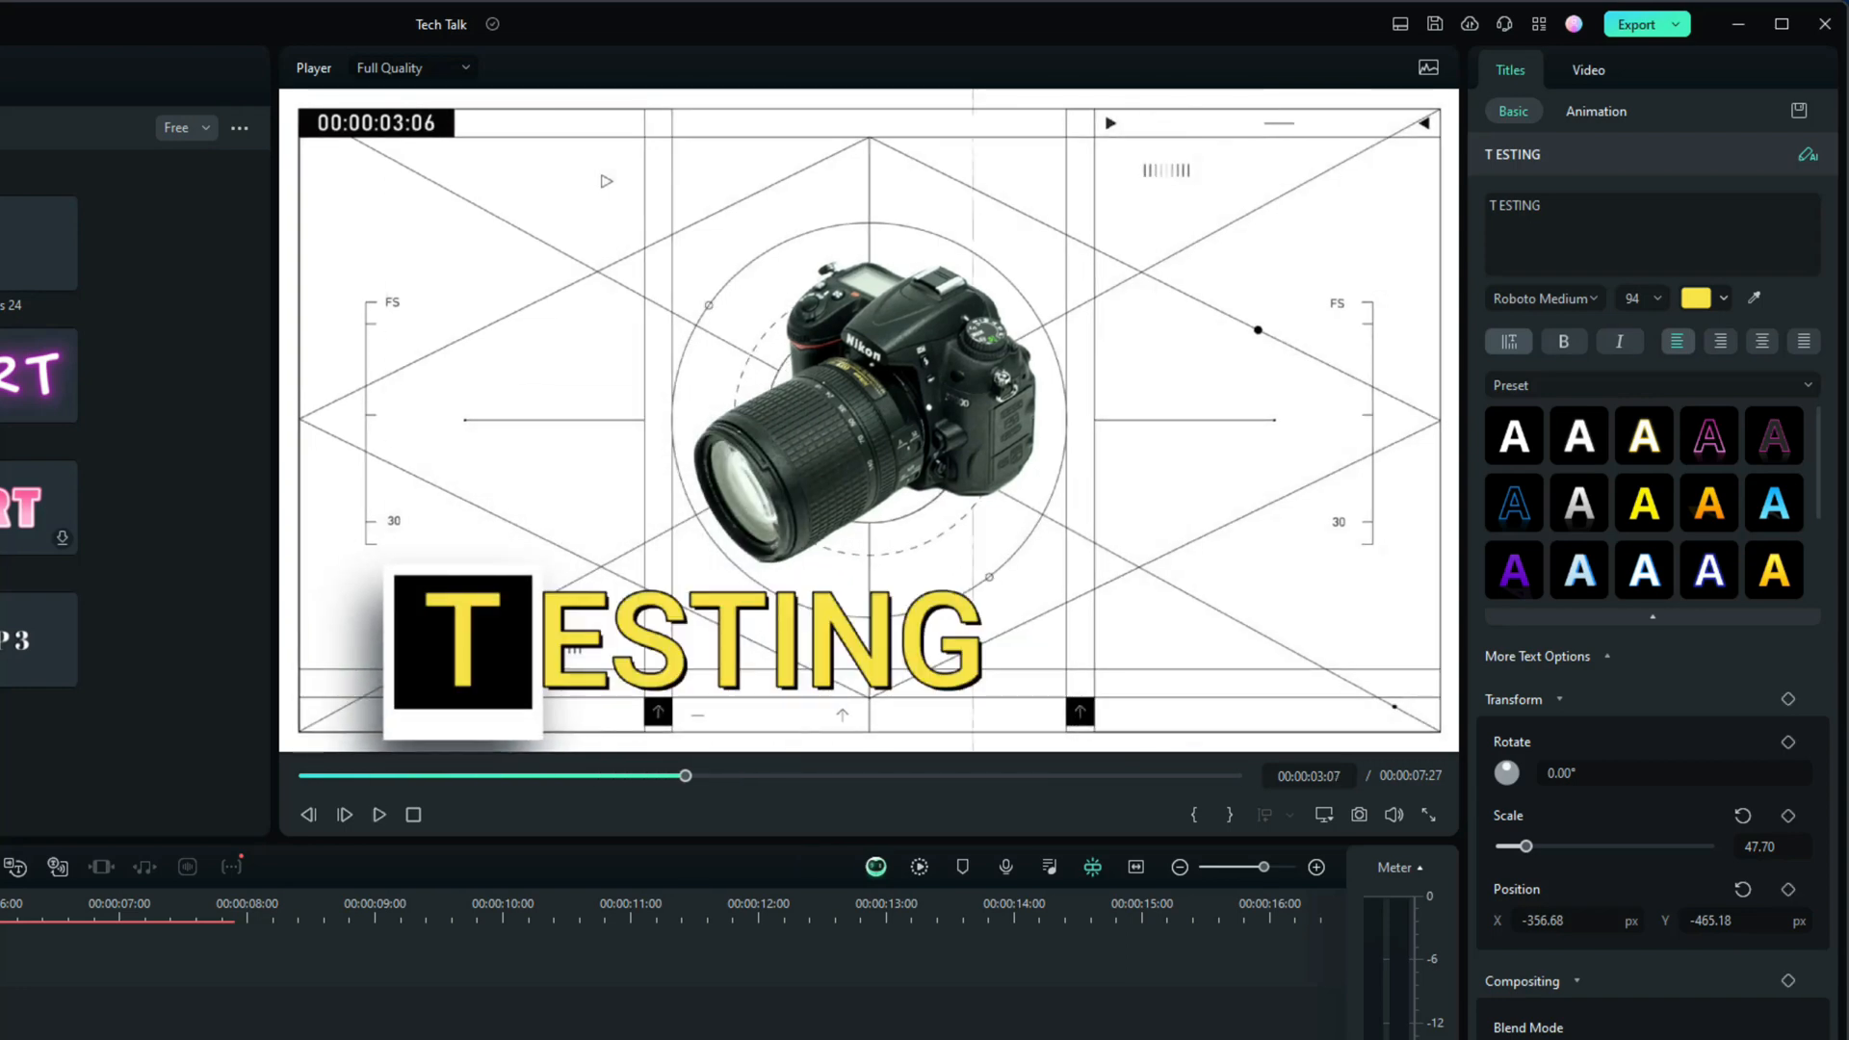
- Apply the Fade In preset animation to the title clip and move its first keyframe to the clip's start
left_click(1585, 68)
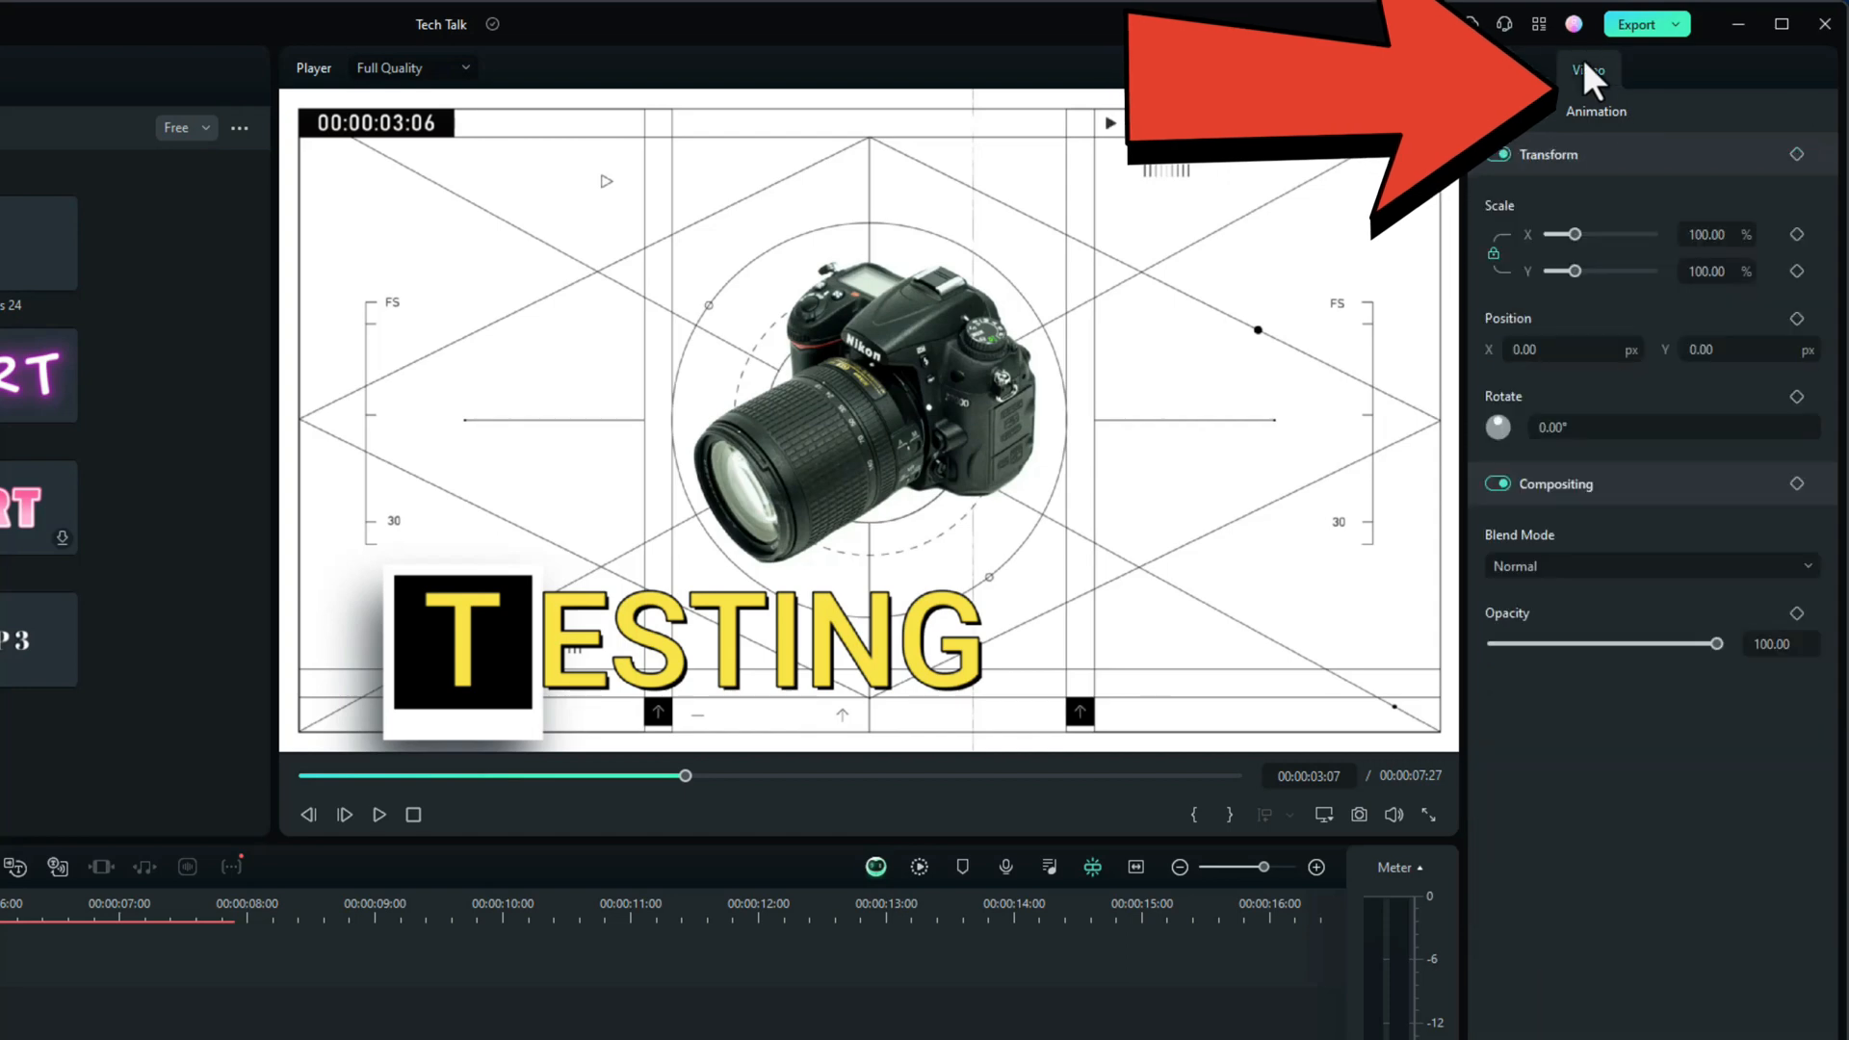
left_click(1598, 109)
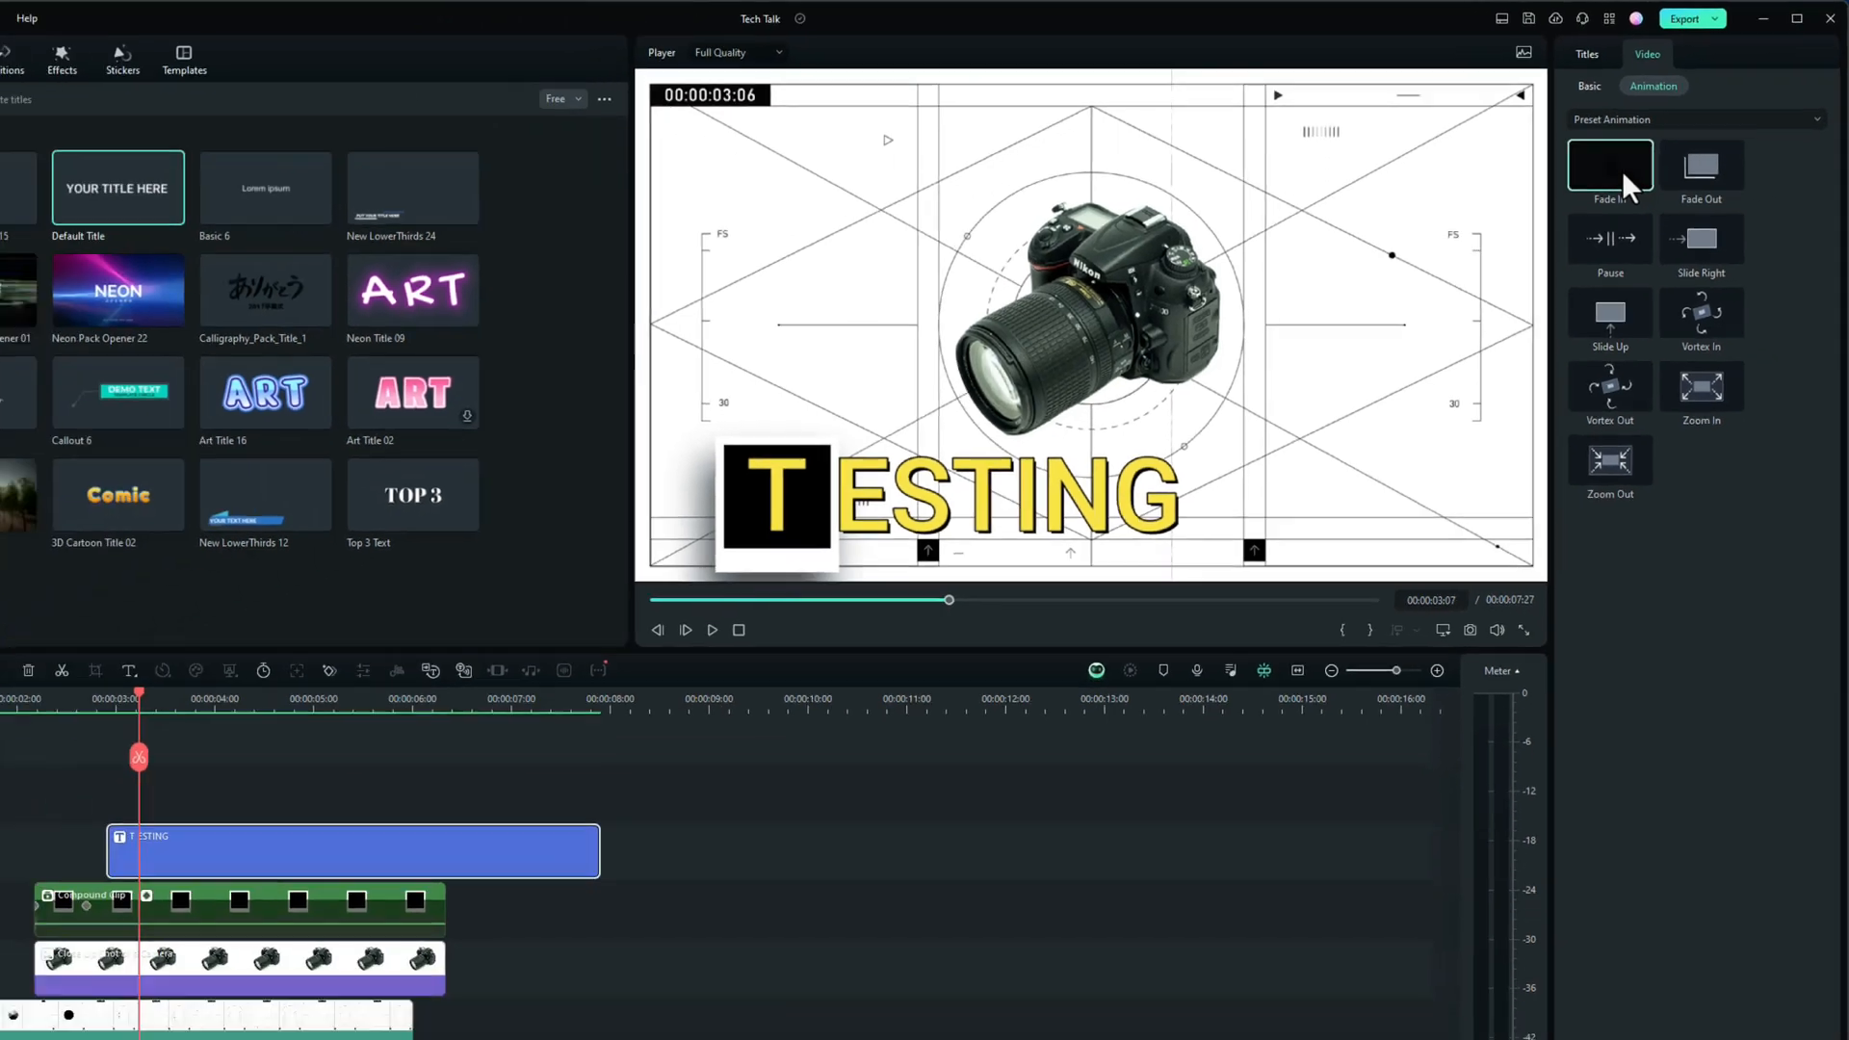
left_click_drag(1549, 219, 370, 731)
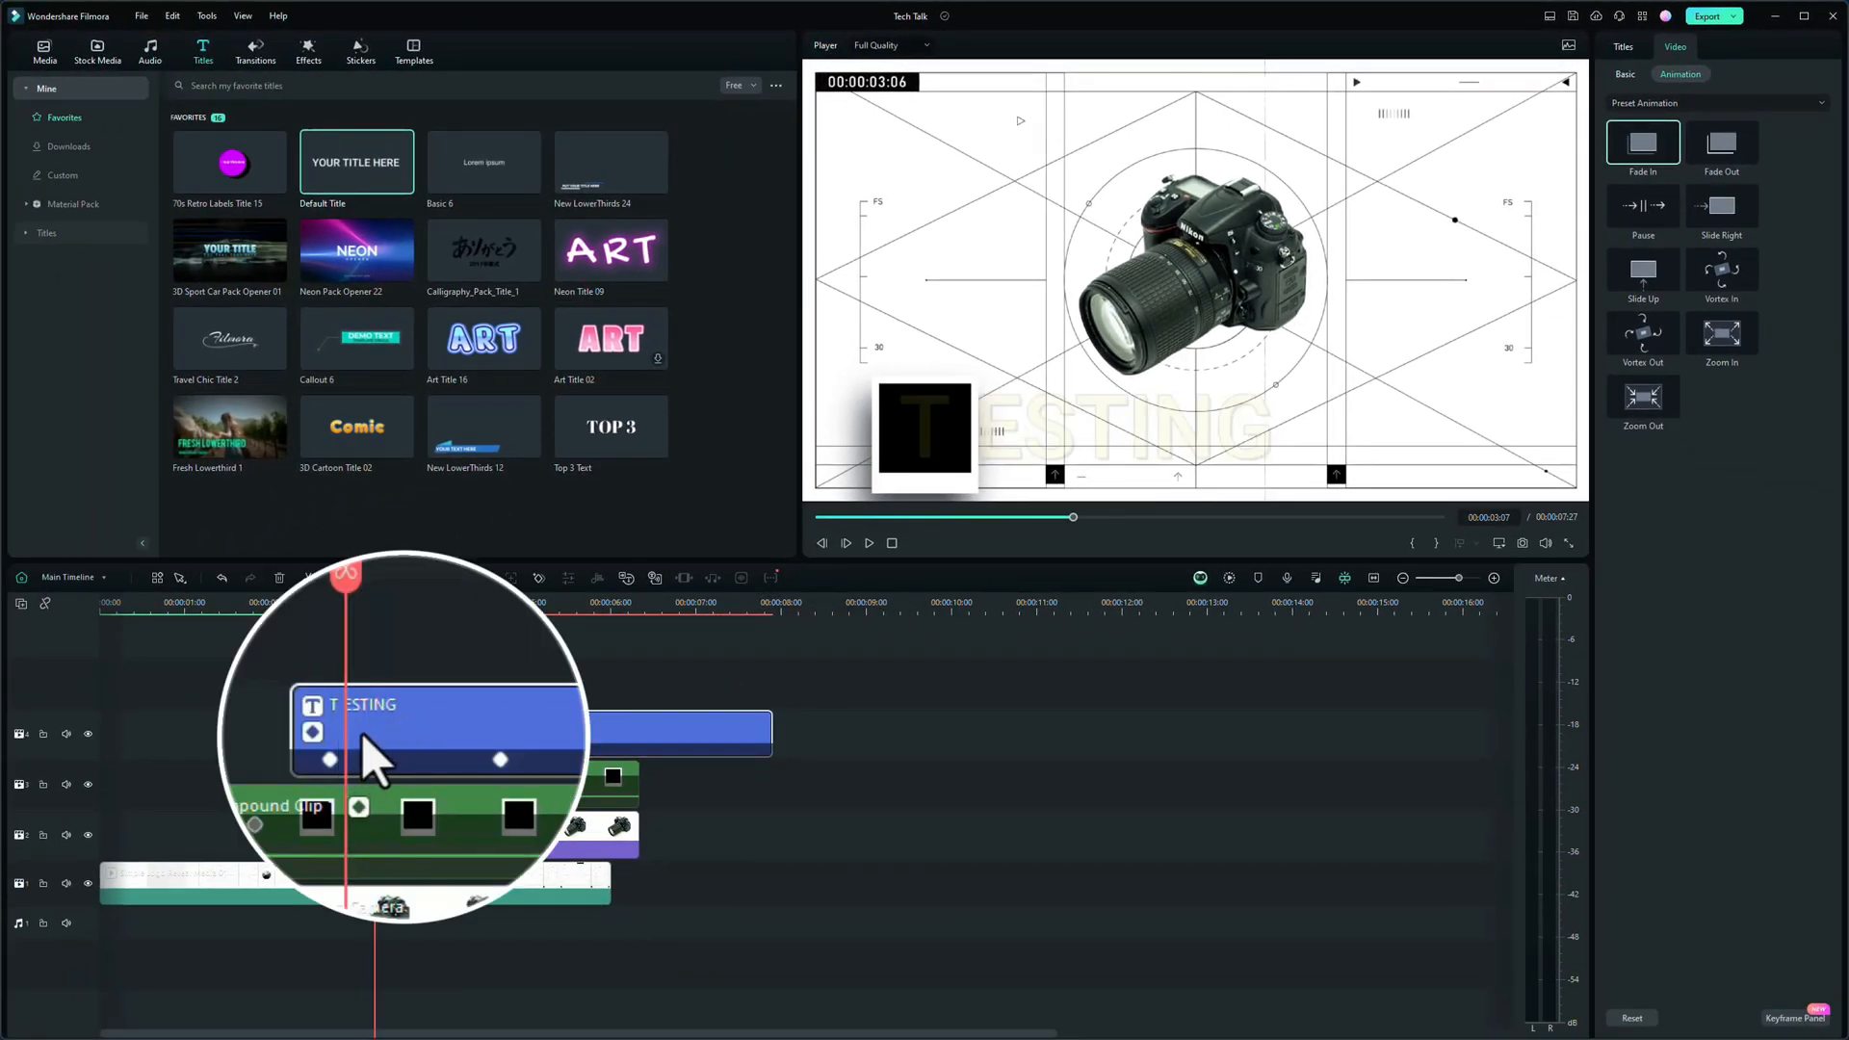
left_click(331, 760)
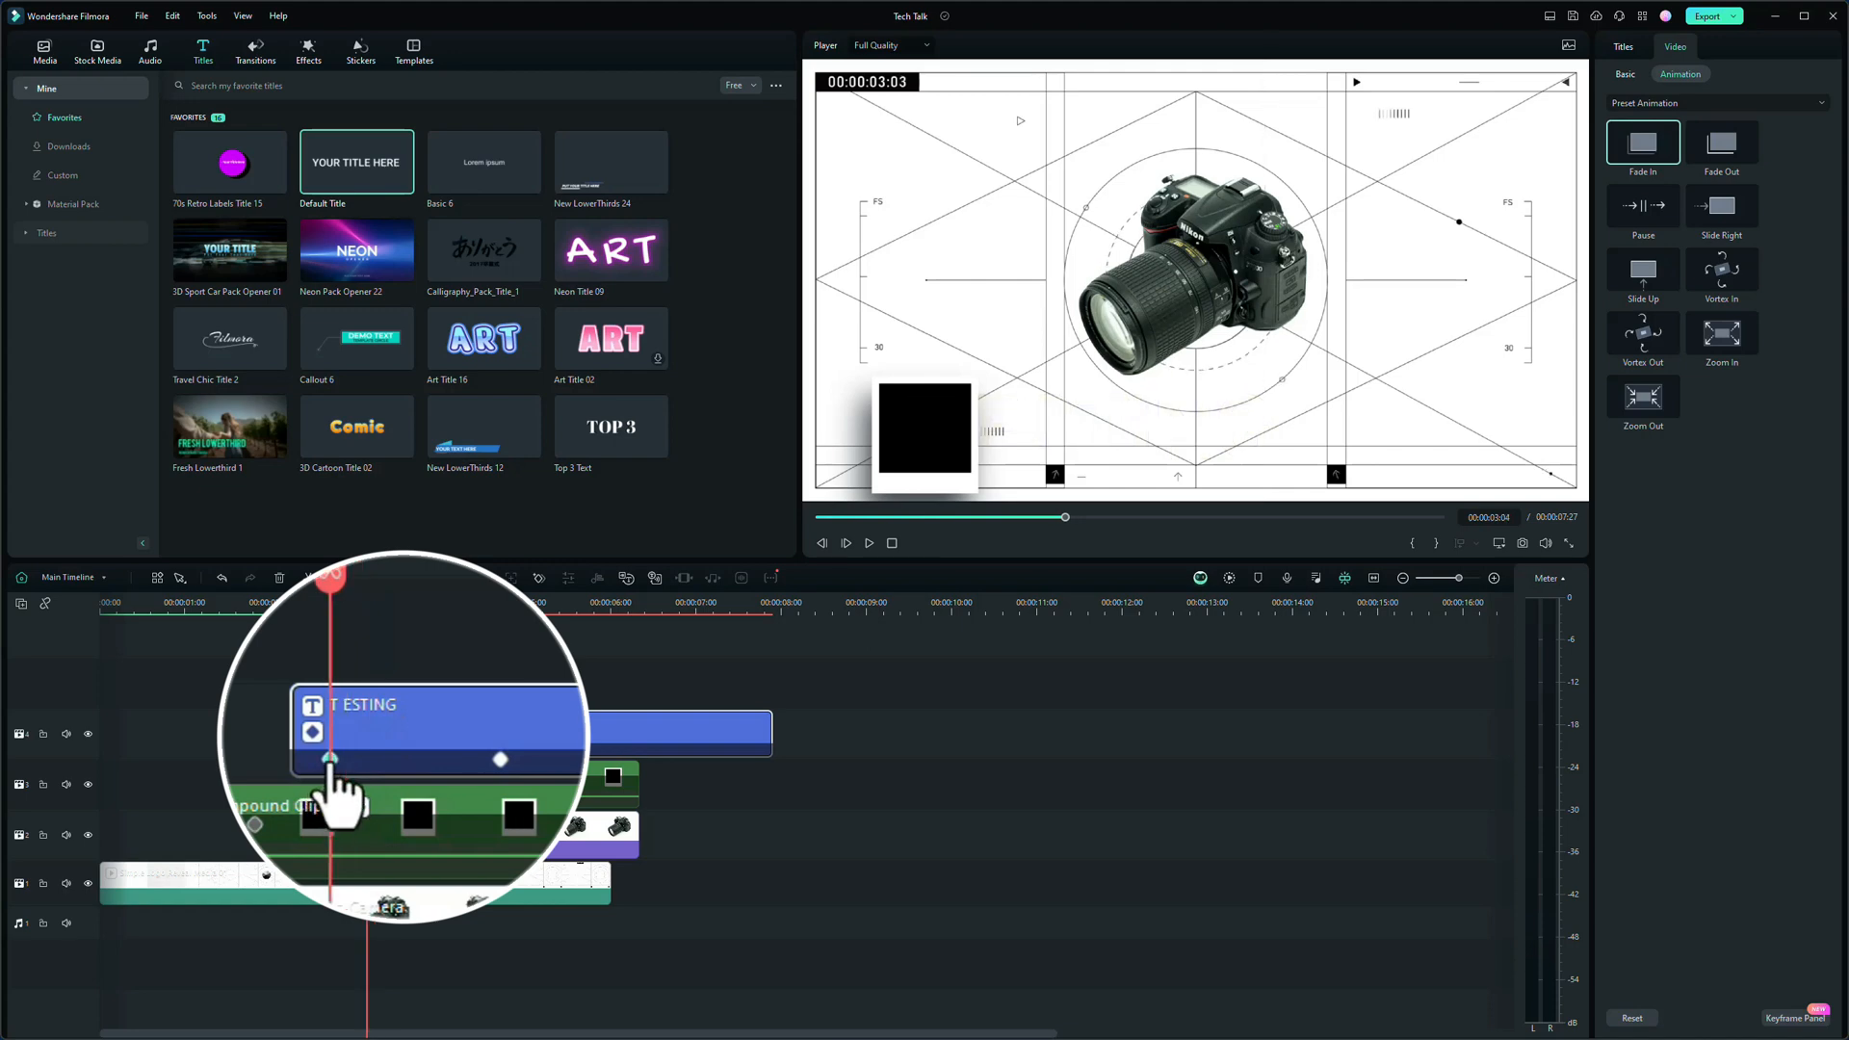
left_click_drag(330, 761, 292, 767)
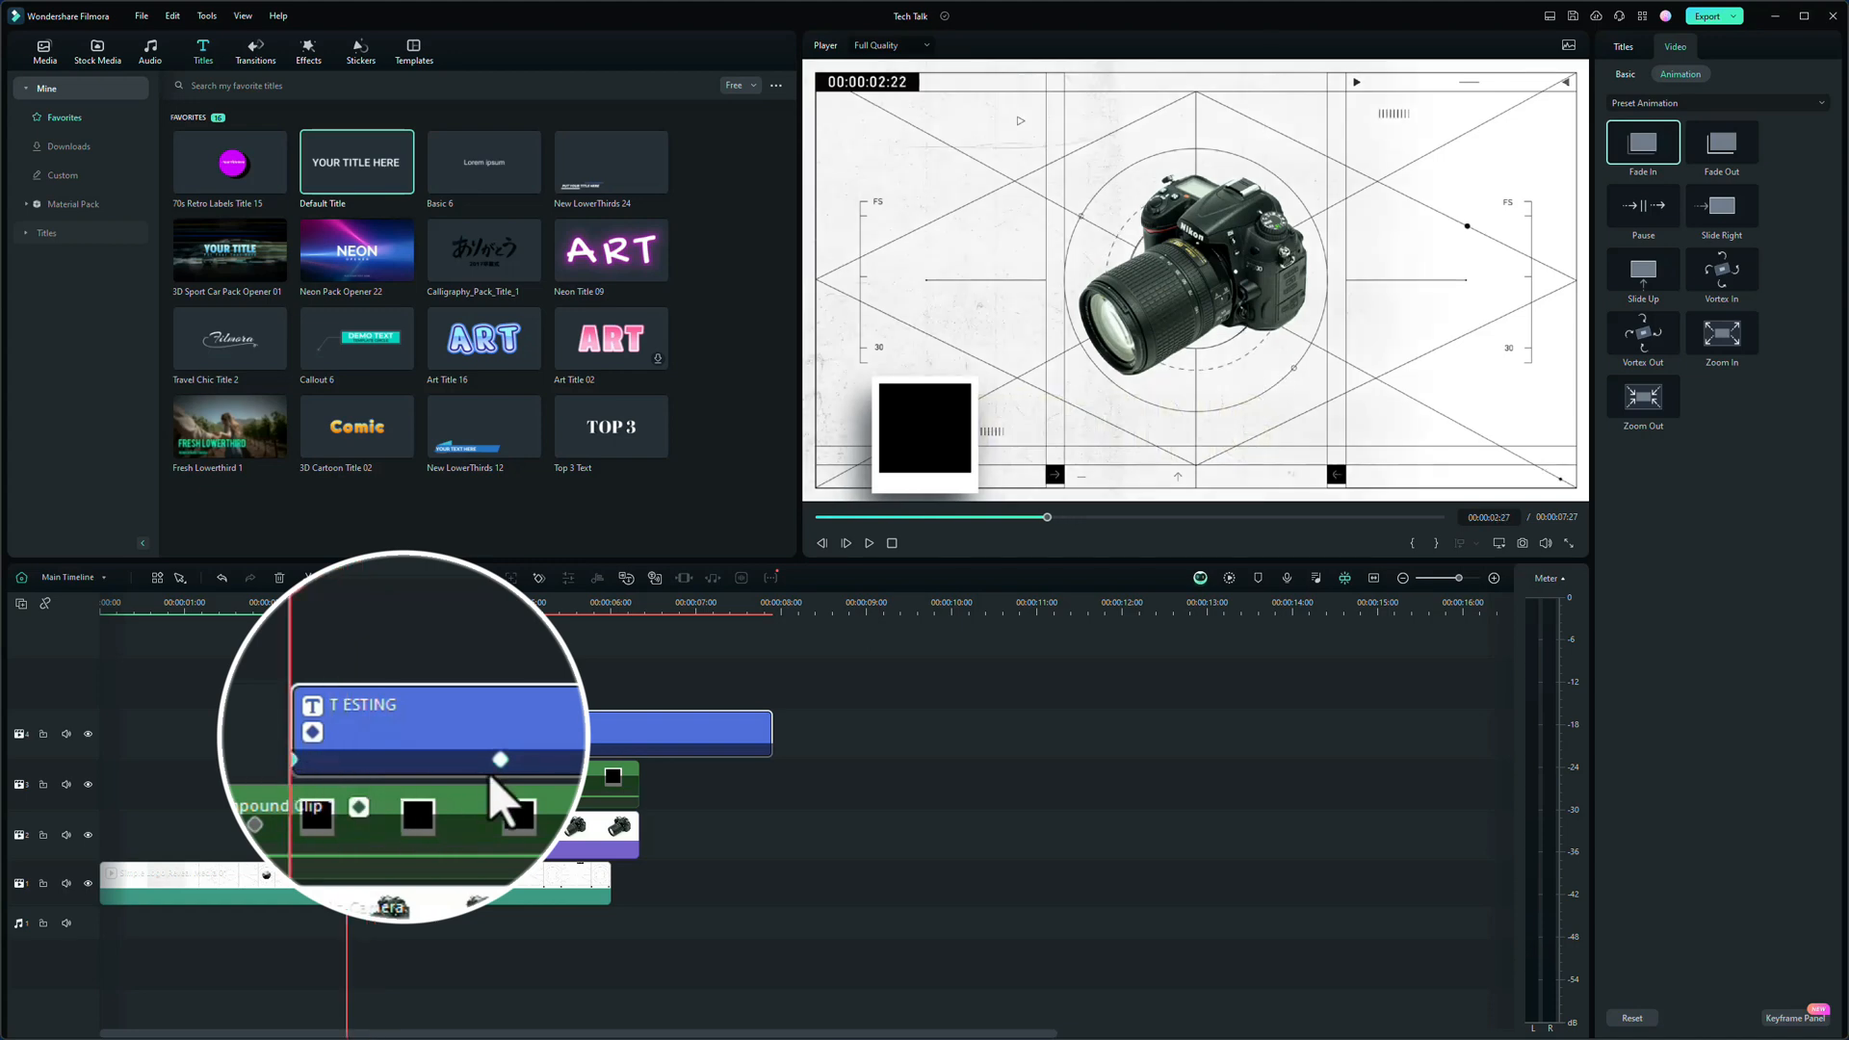
- Shorten the title's fade-in by moving its end keyframe close to the clip's start, and play the result back
left_click_drag(500, 759, 345, 768)
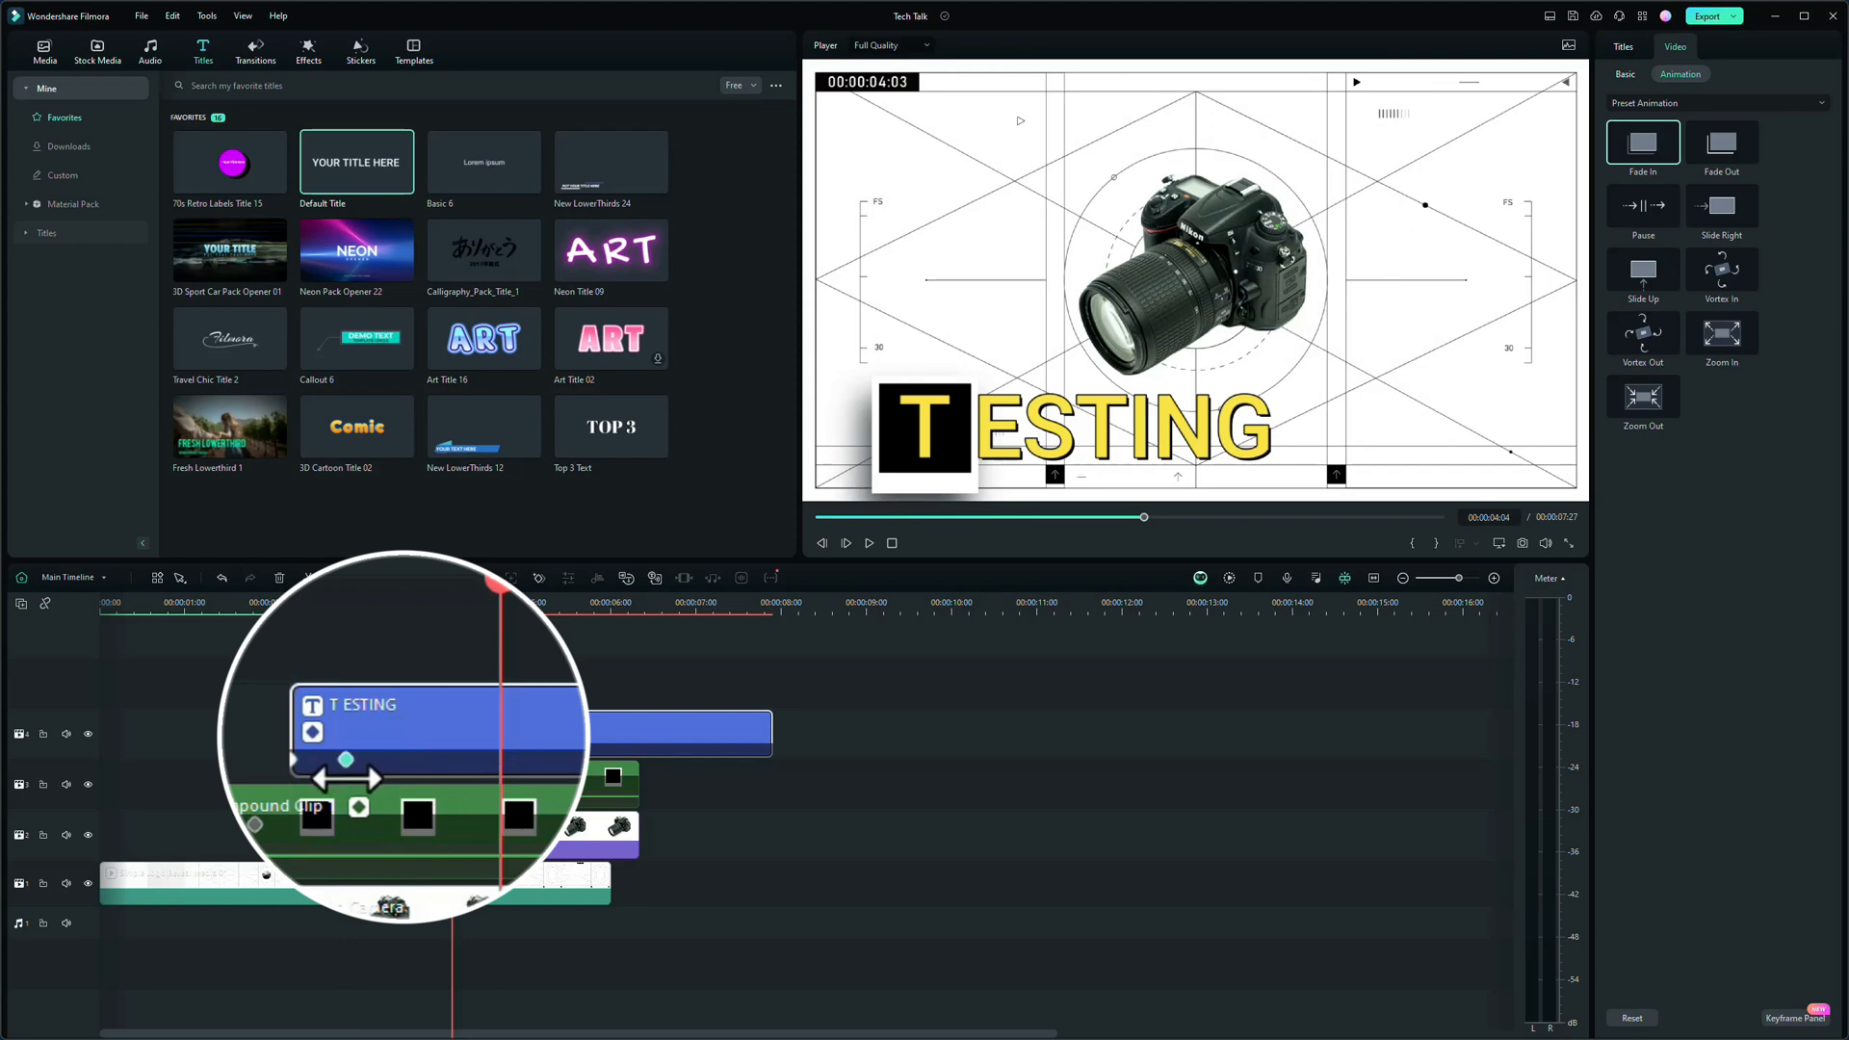
left_click(238, 626)
key("space")
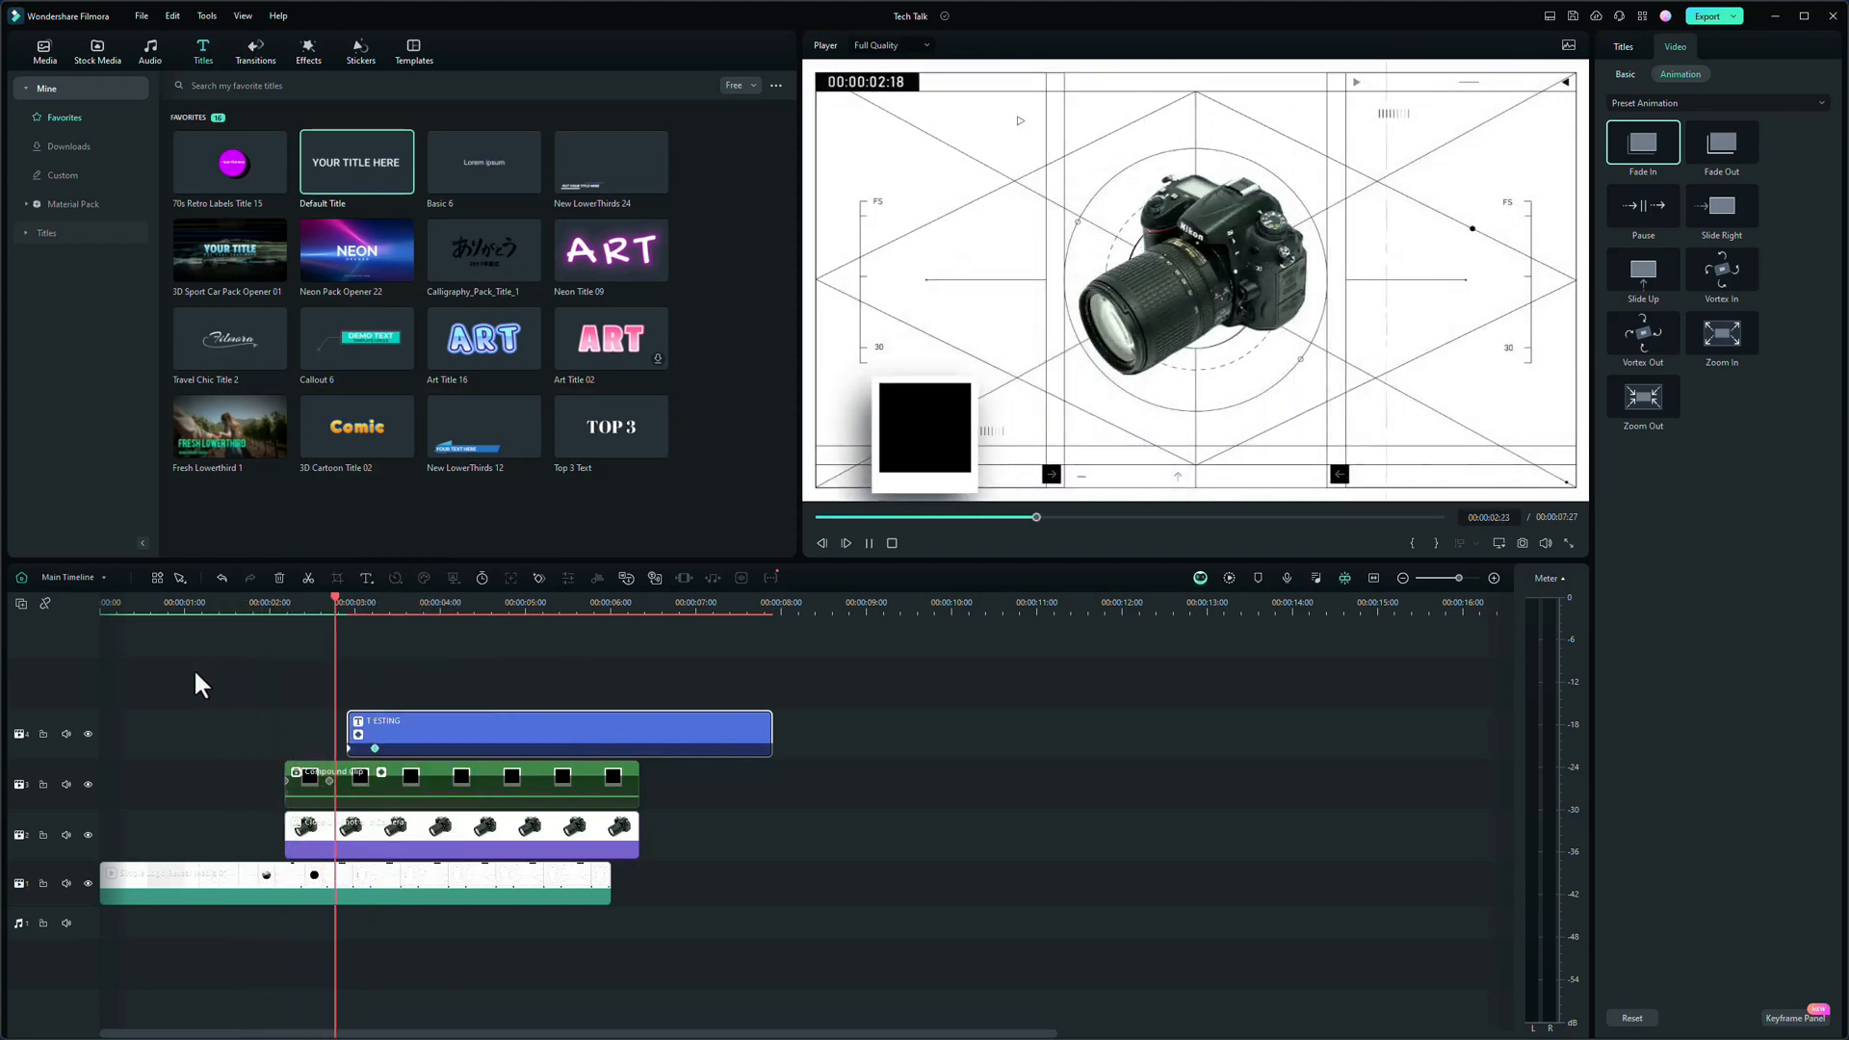
key("space")
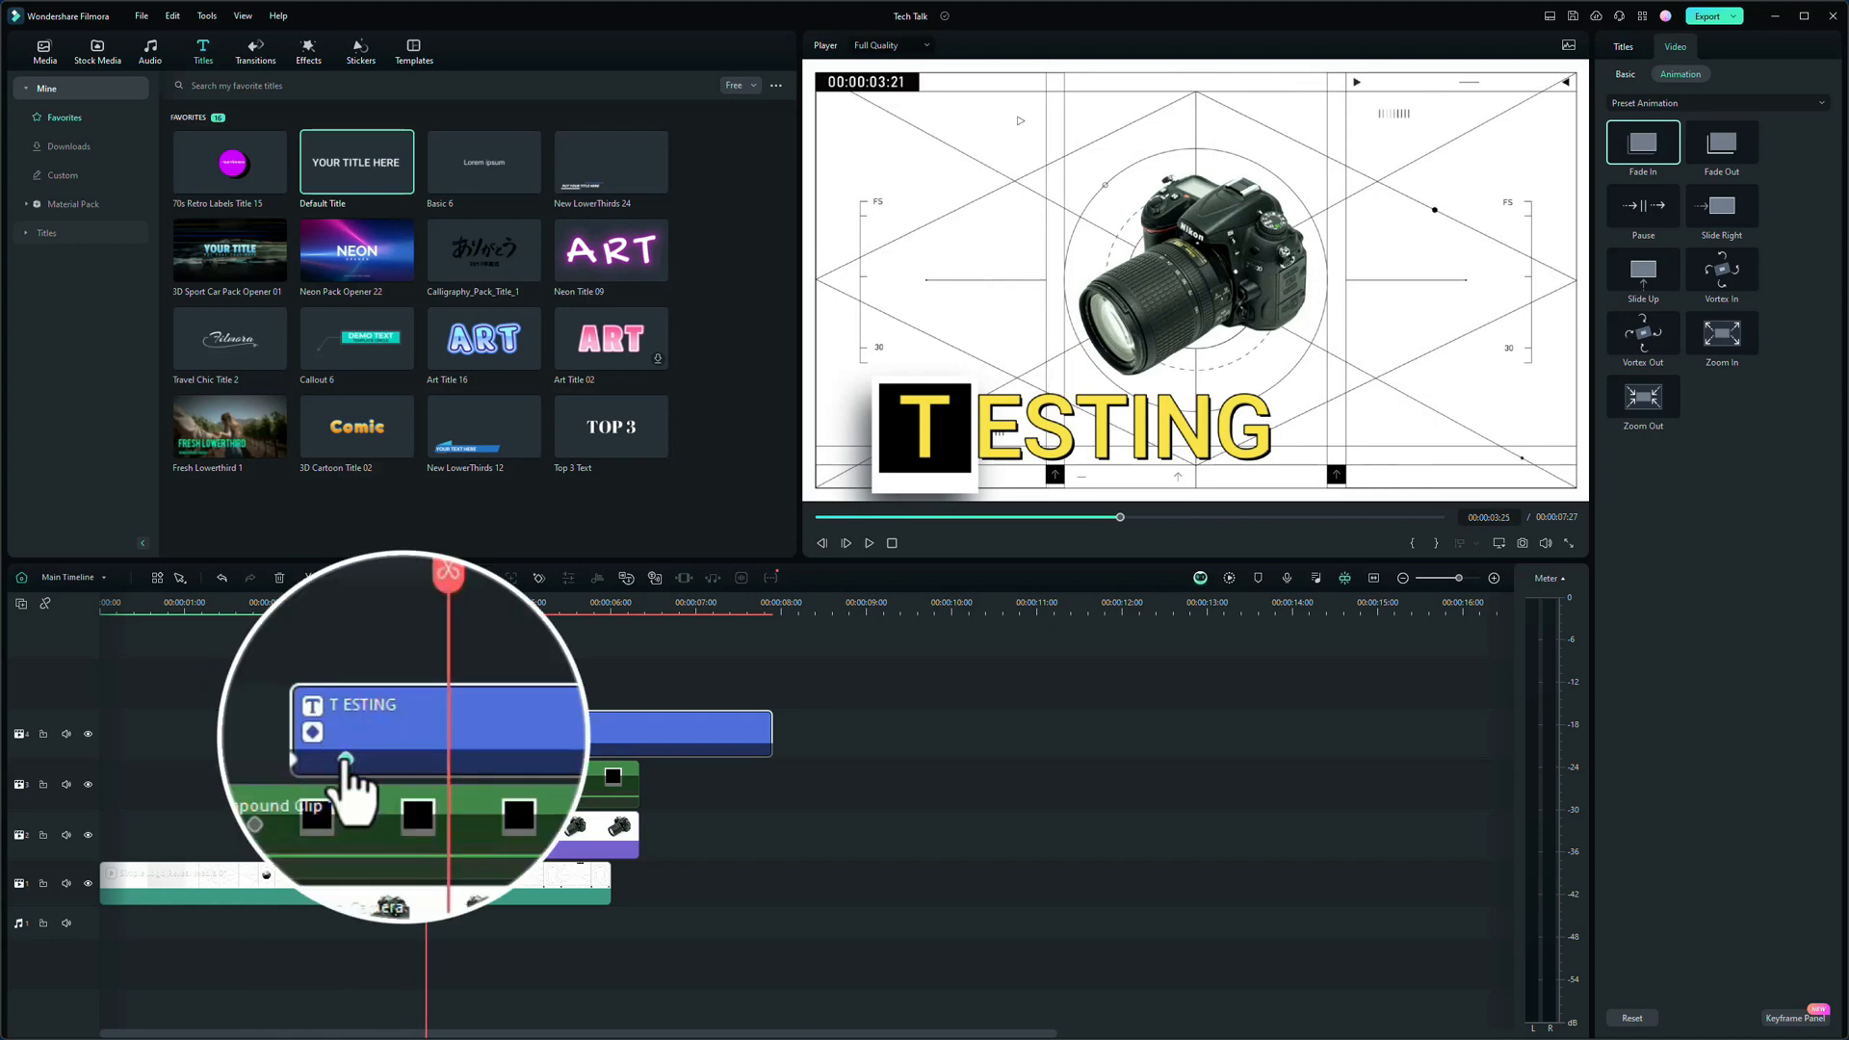
left_click(374, 749)
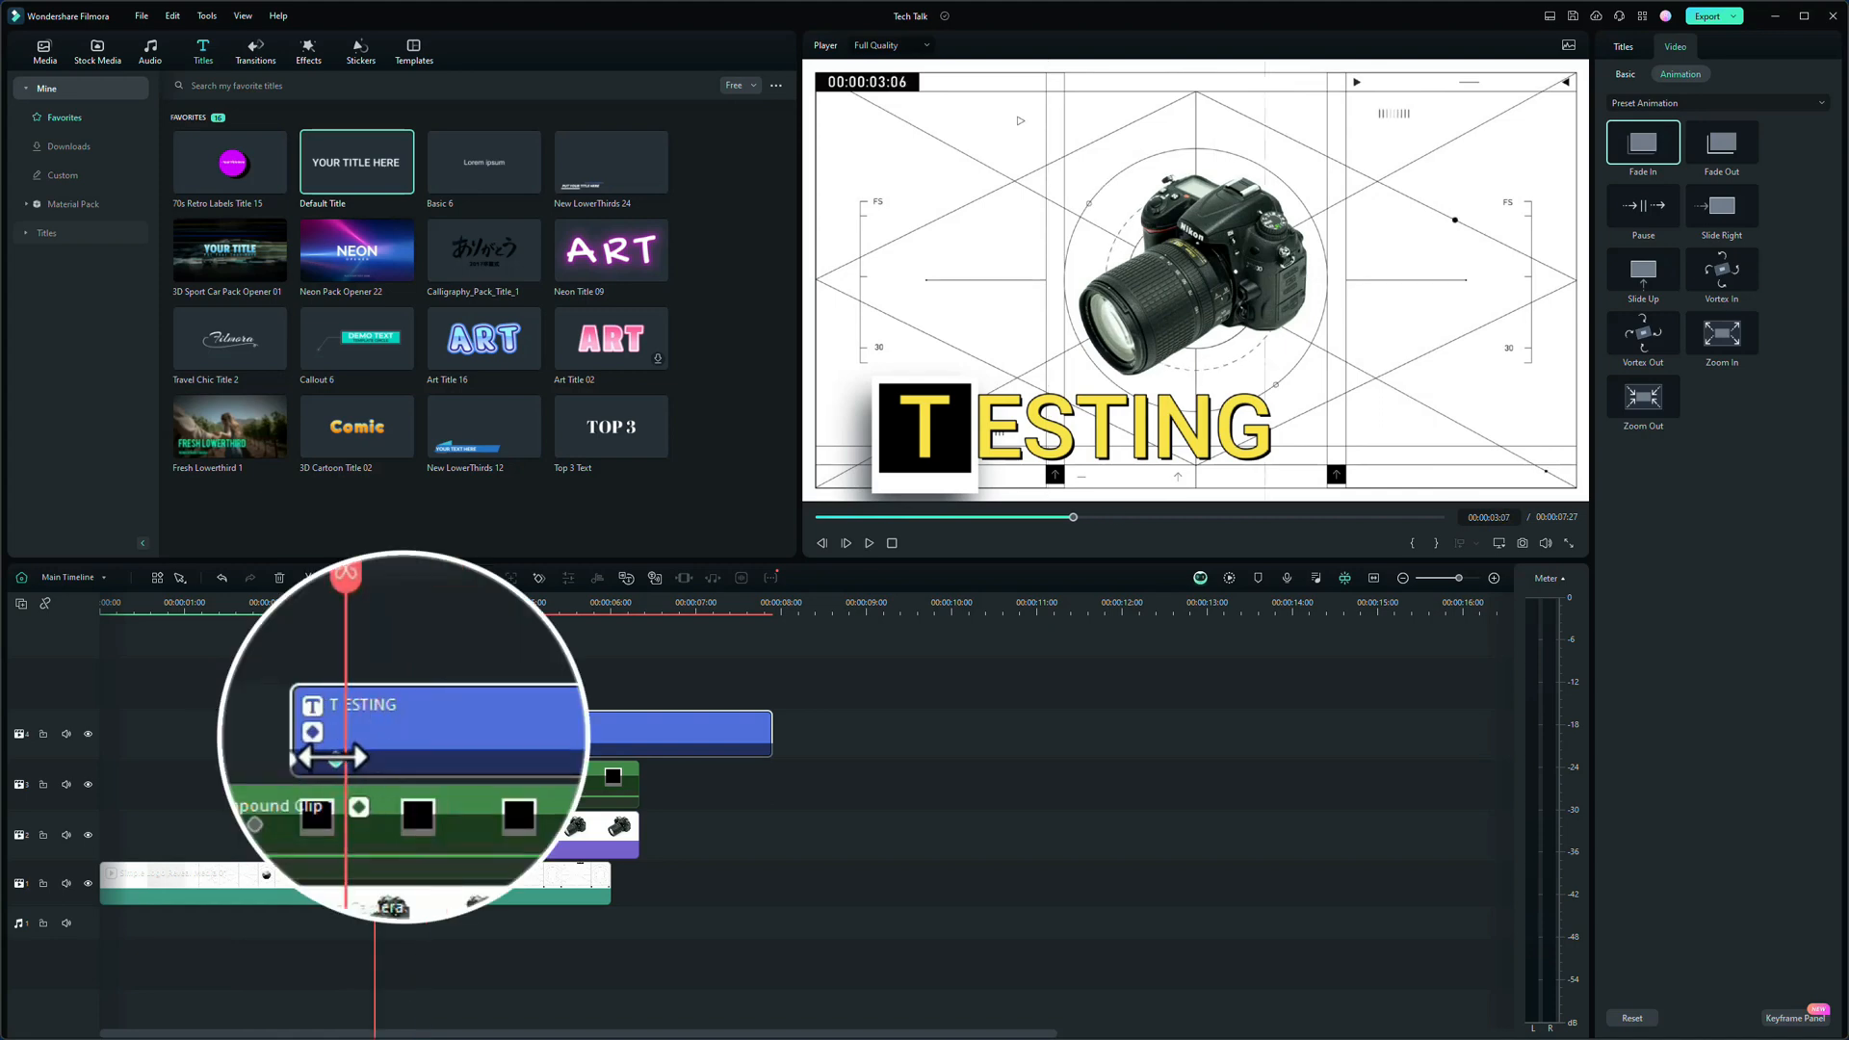
left_click_drag(369, 748, 366, 749)
left_click(250, 612)
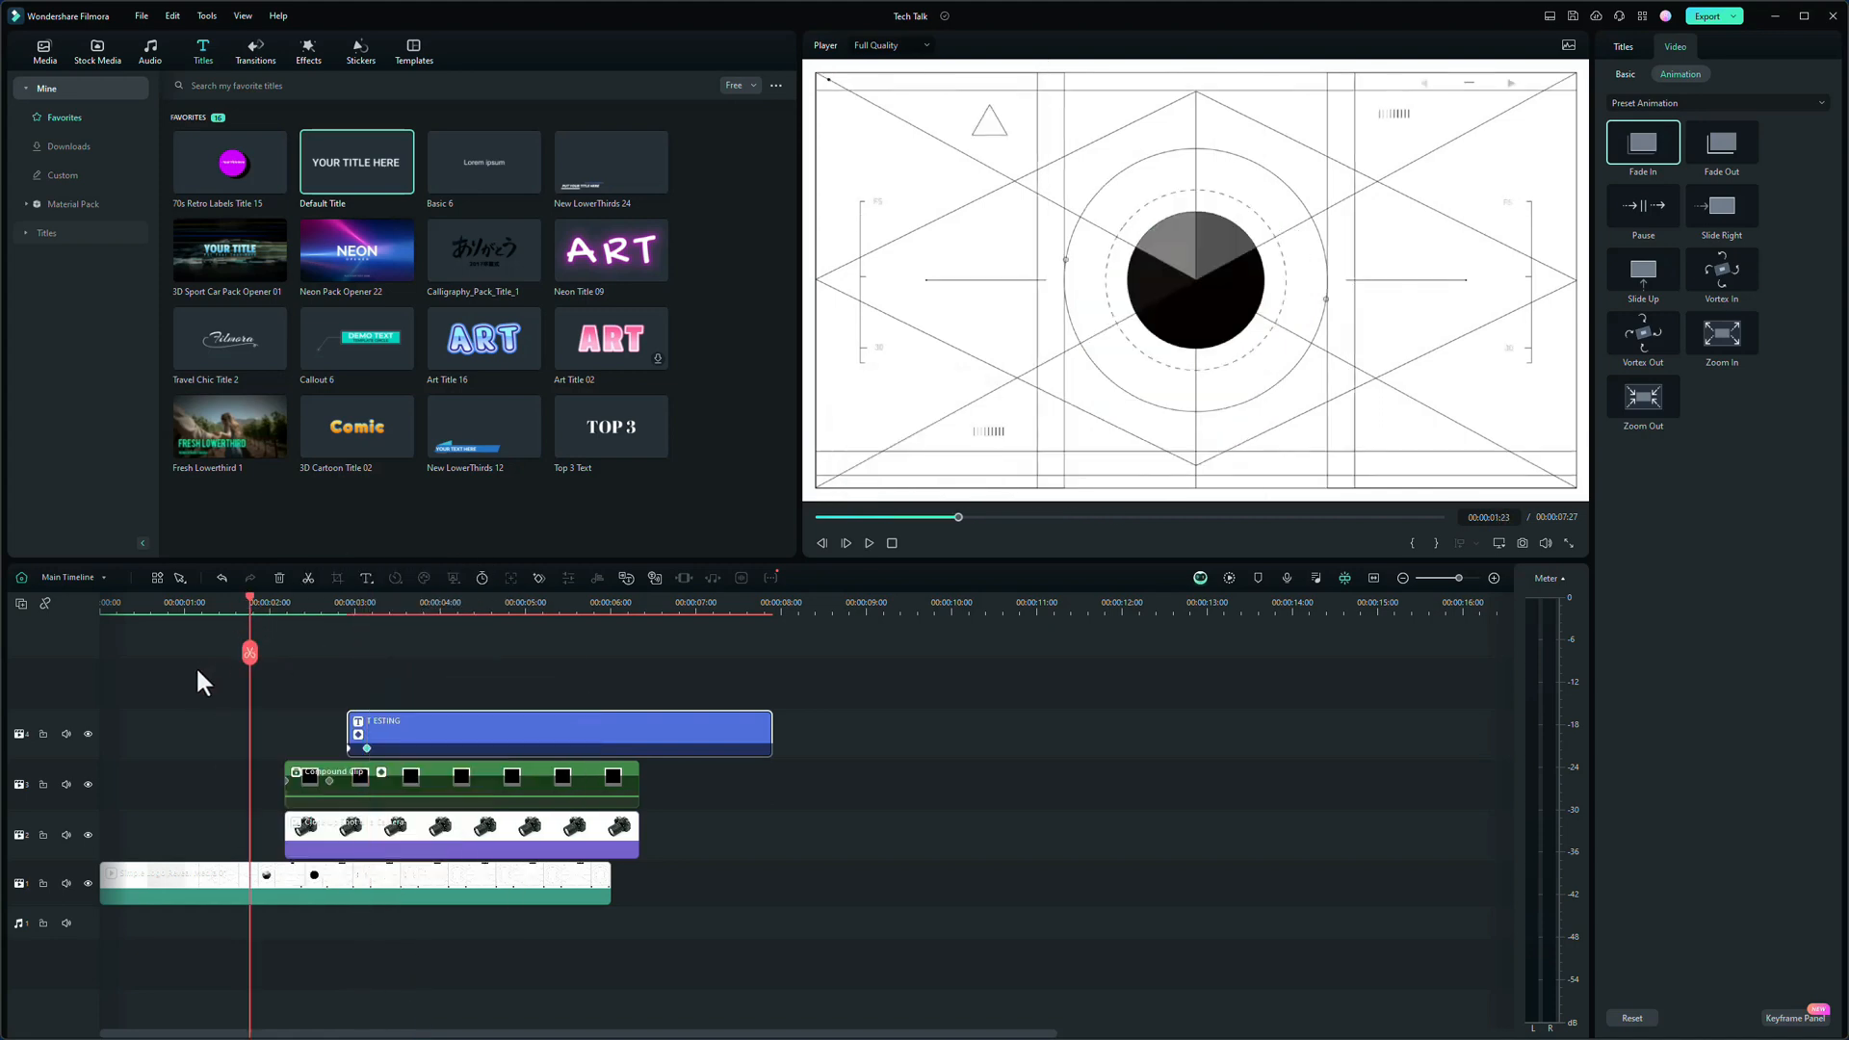
key("space")
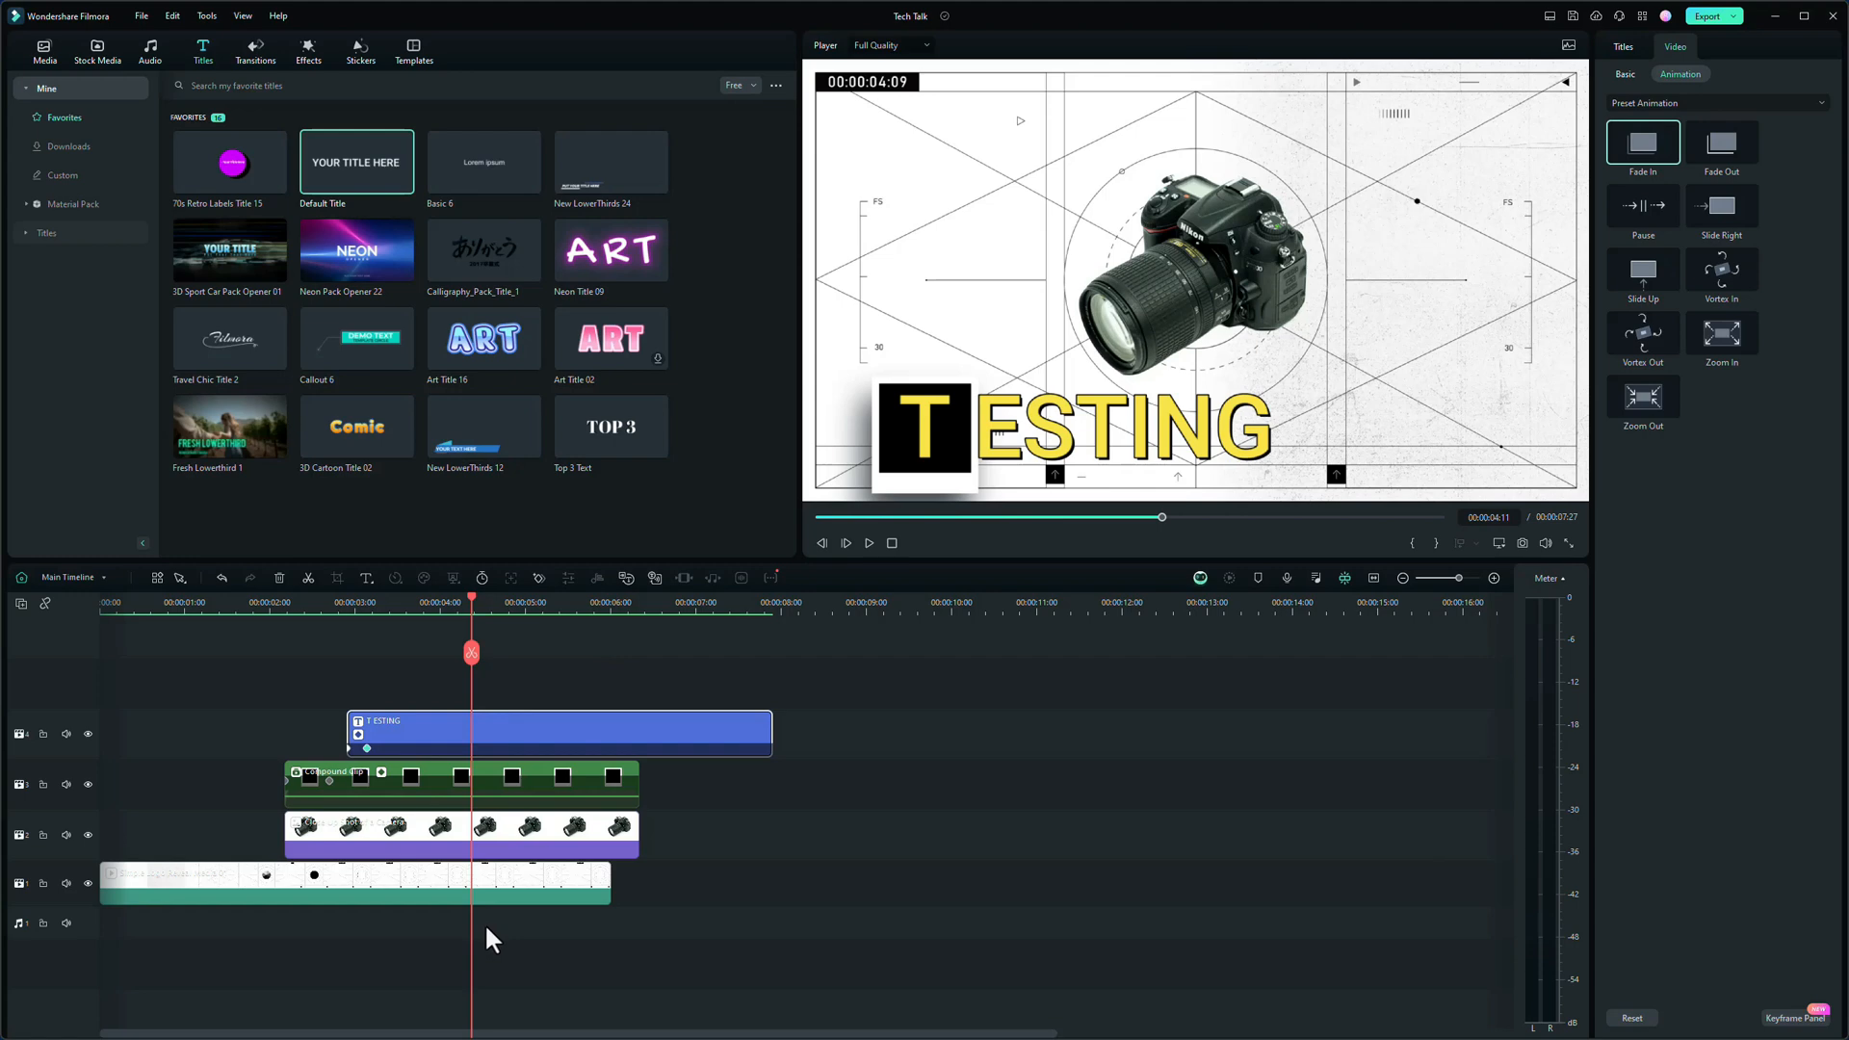
- Split the clips on all tracks at 00:00:04:11 and delete everything after the cut
left_click(484, 680)
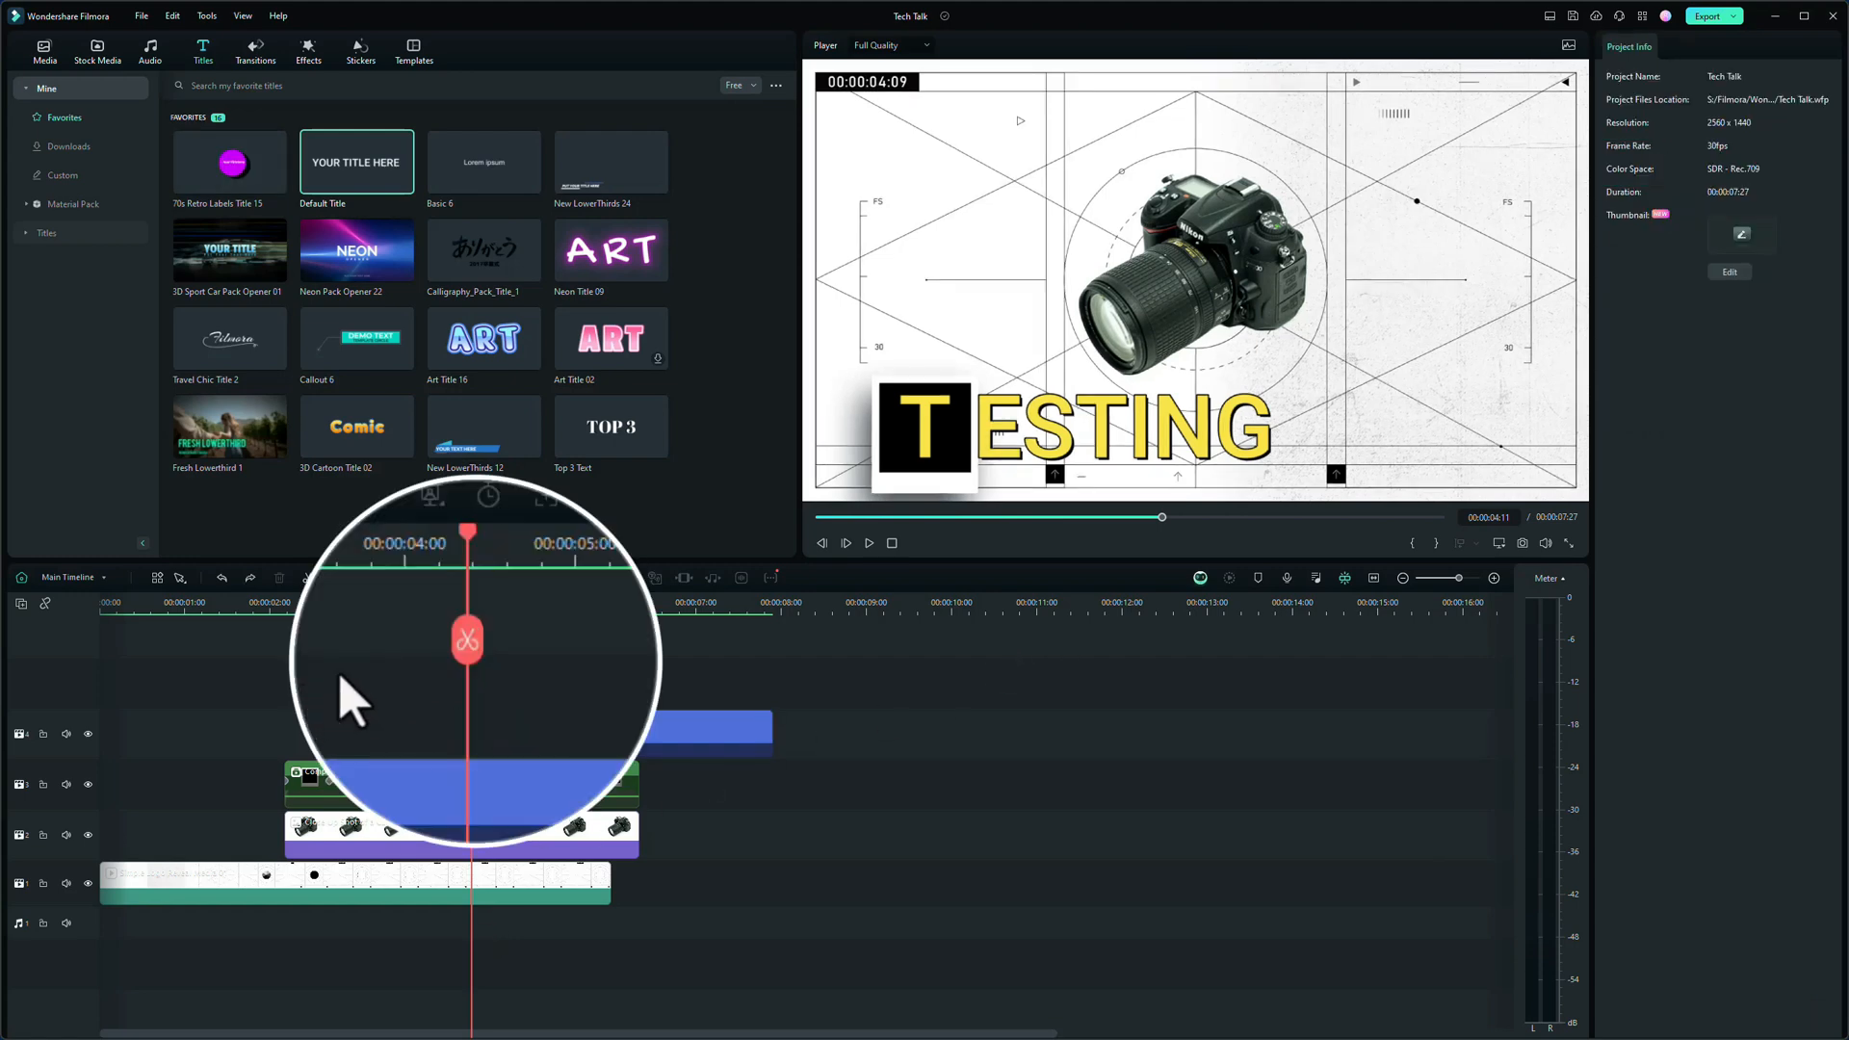
left_click(471, 650)
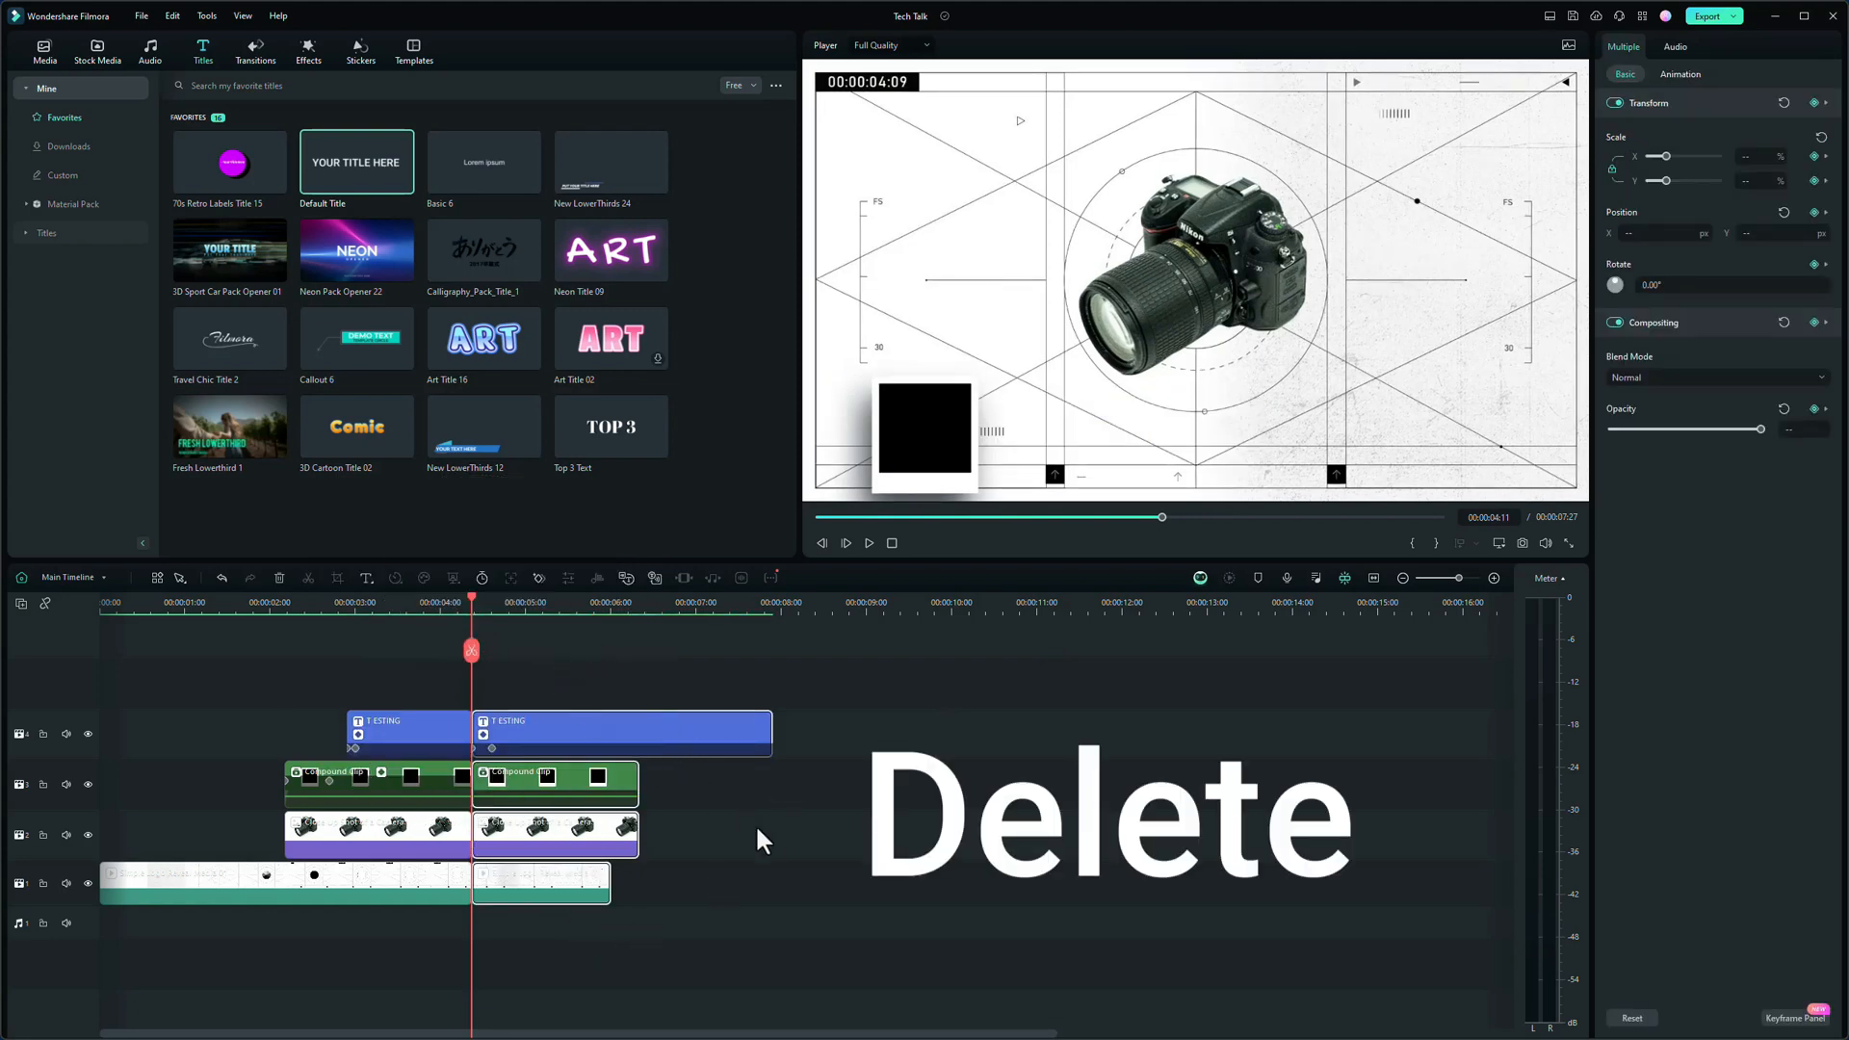
key("Delete")
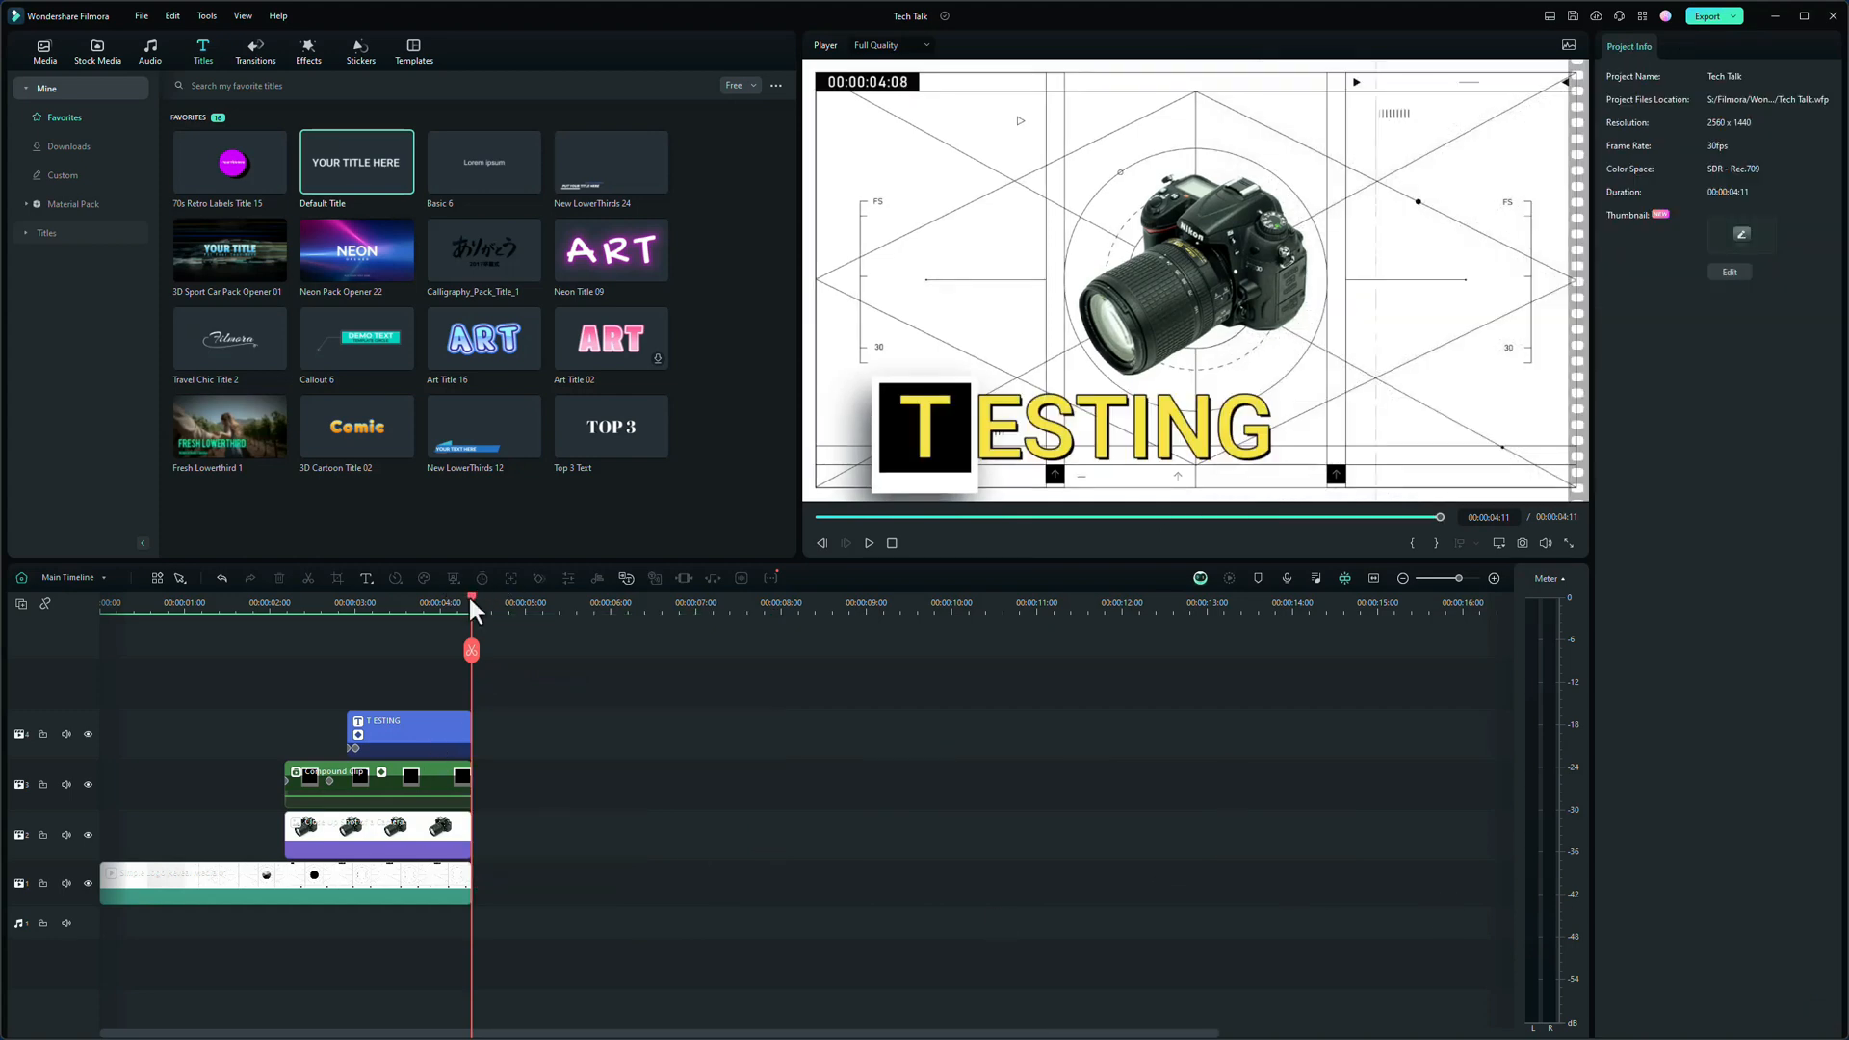
- Split the background clip at 00:00:02:05, where the camera image starts, and copy all clips after the cut on the four tracks
left_click_drag(468, 593, 284, 649)
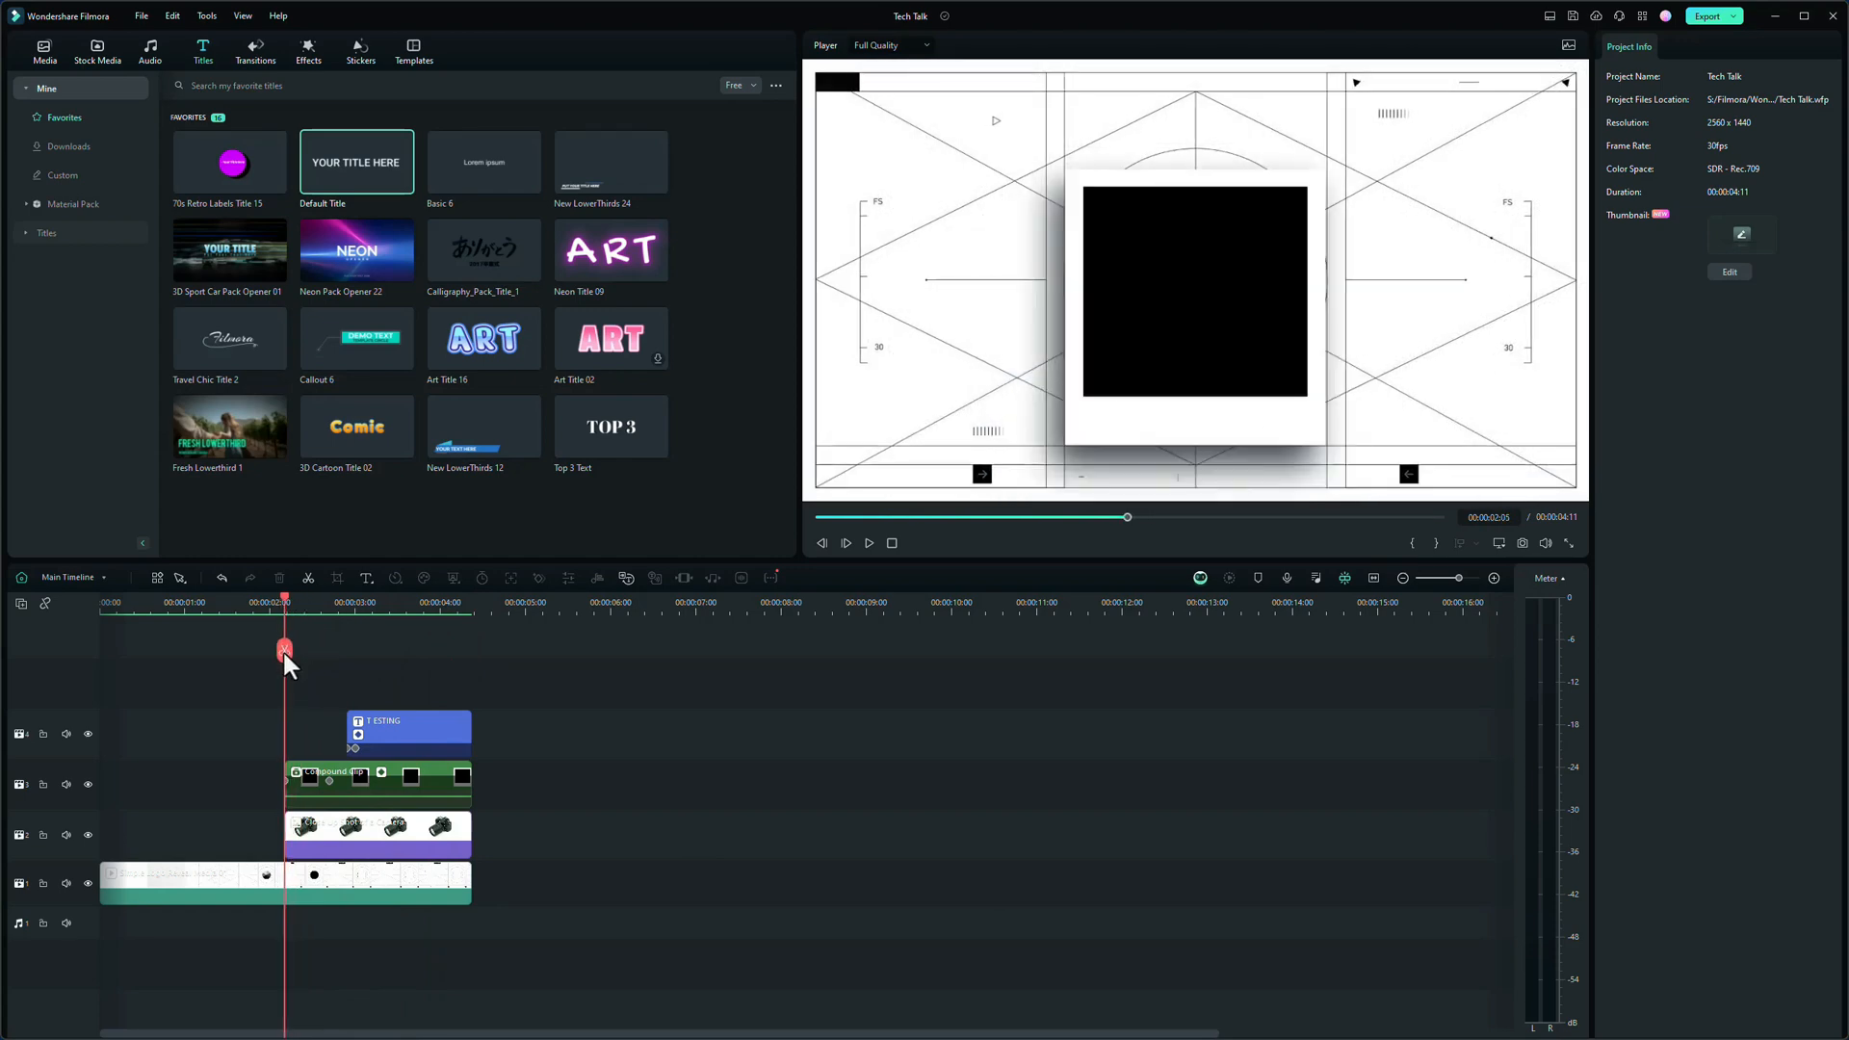
left_click(311, 881)
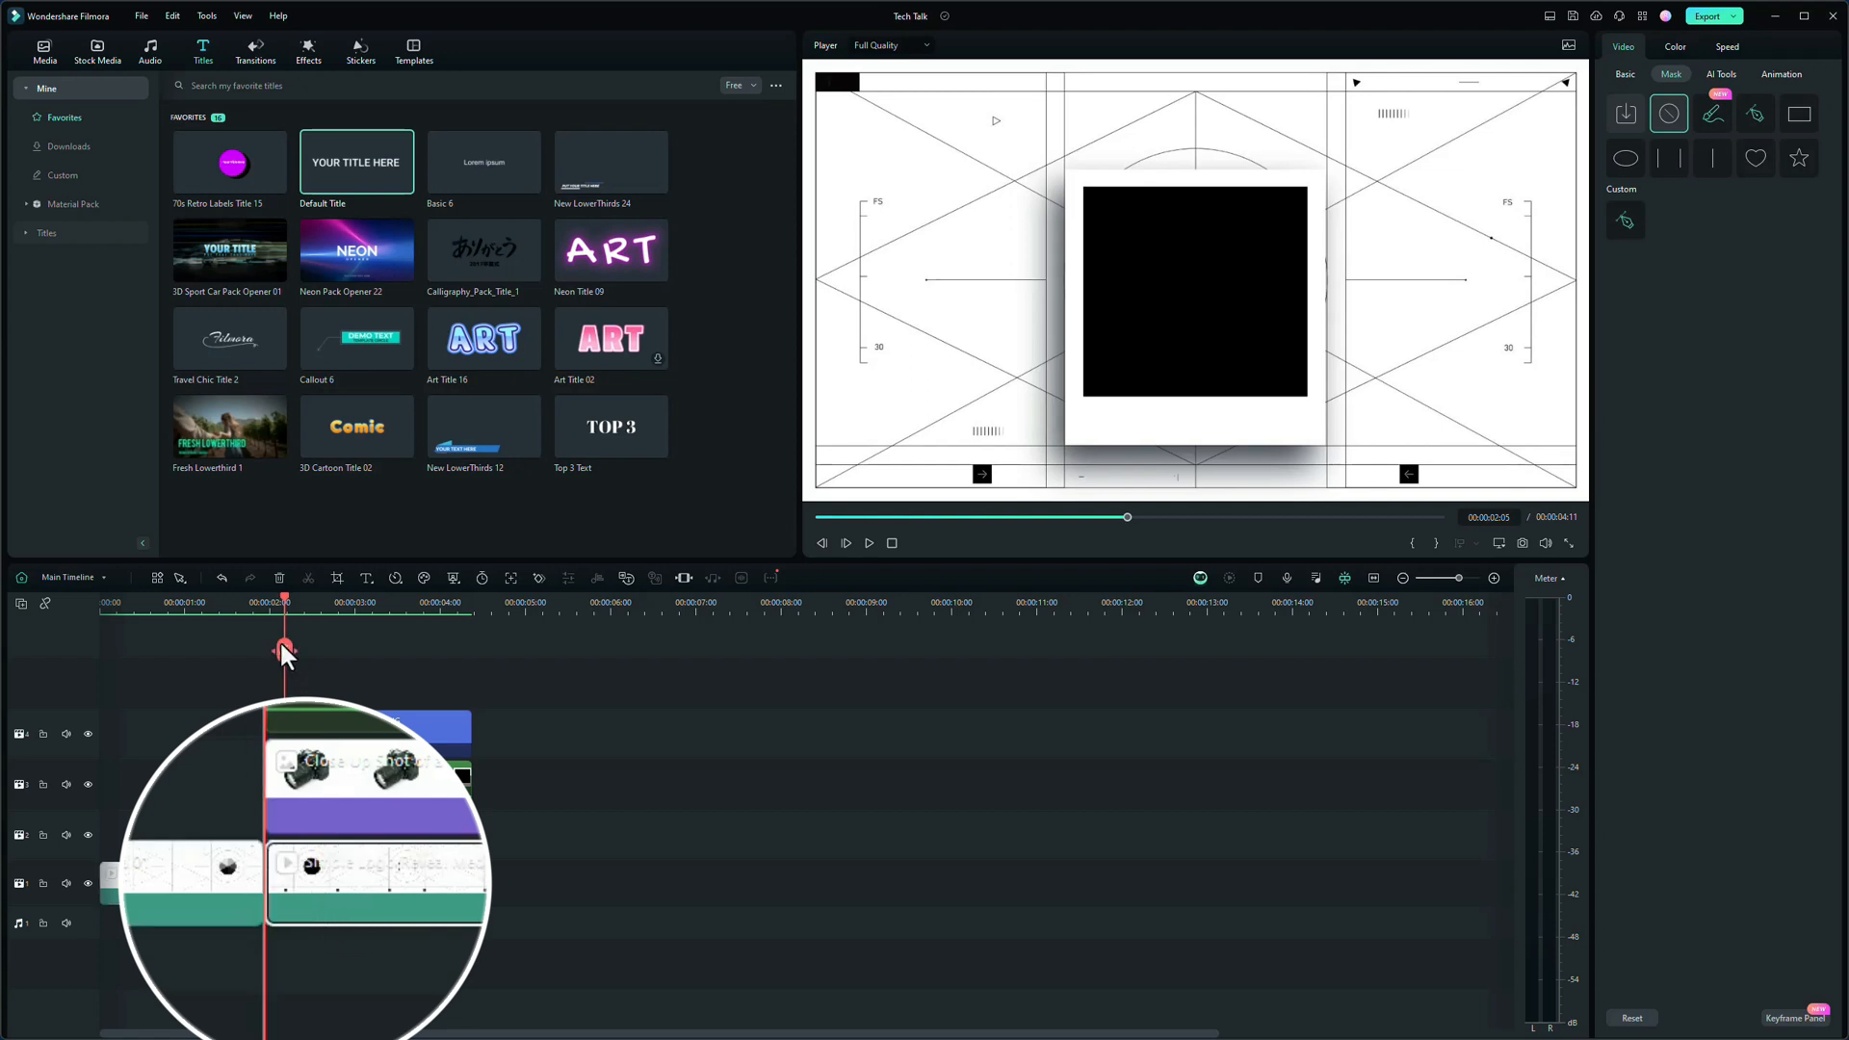
left_click_drag(304, 657, 451, 920)
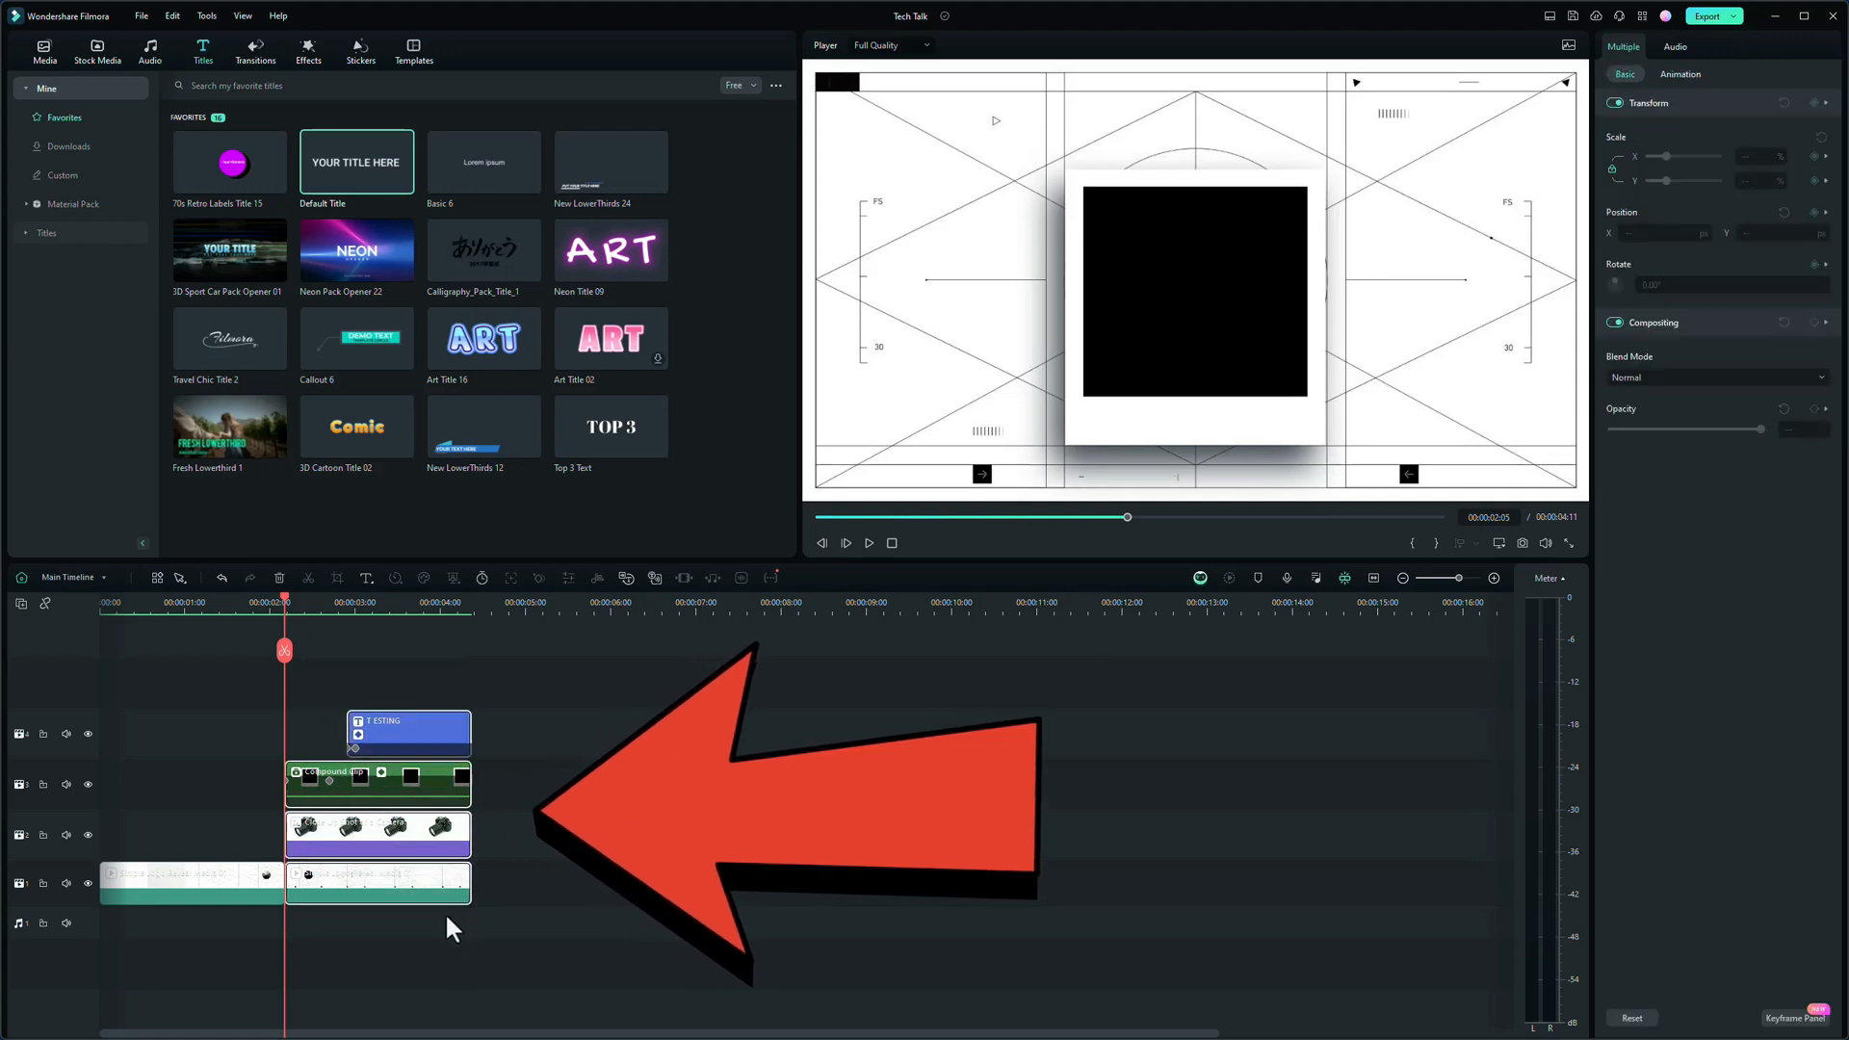
right_click(410, 890)
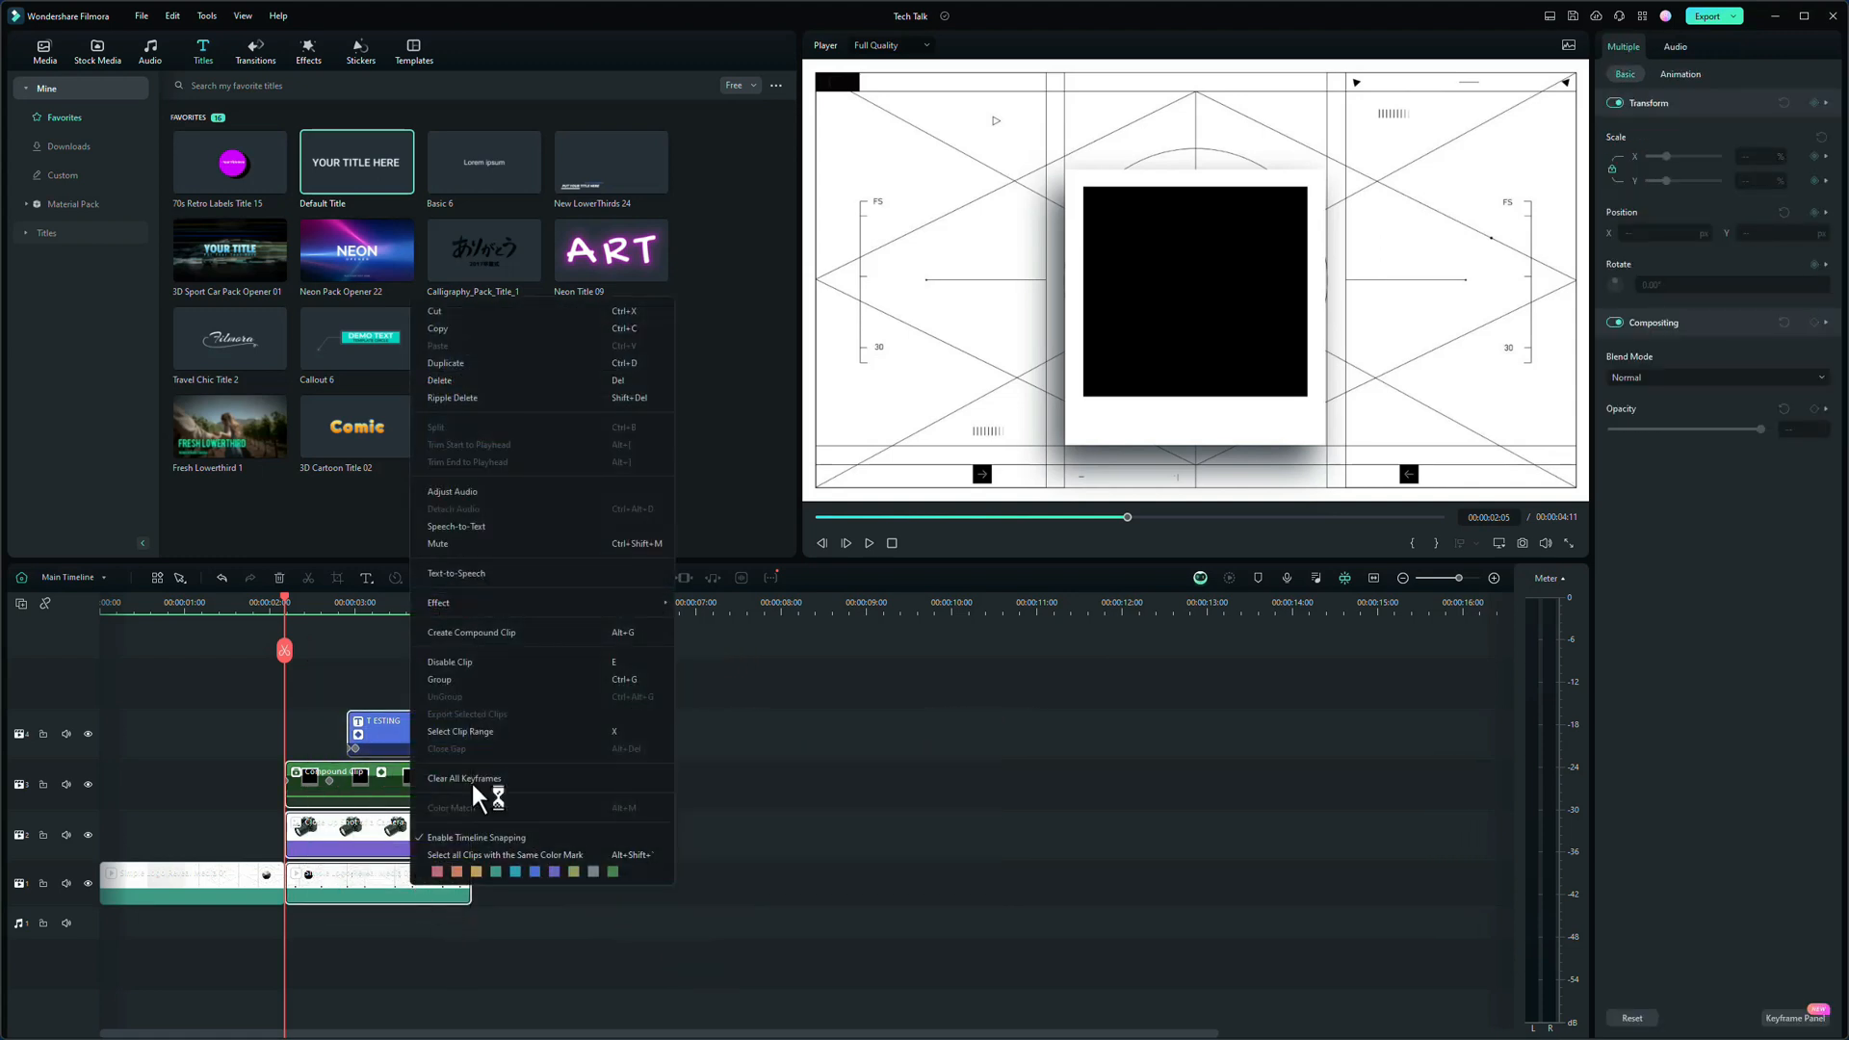
left_click(471, 330)
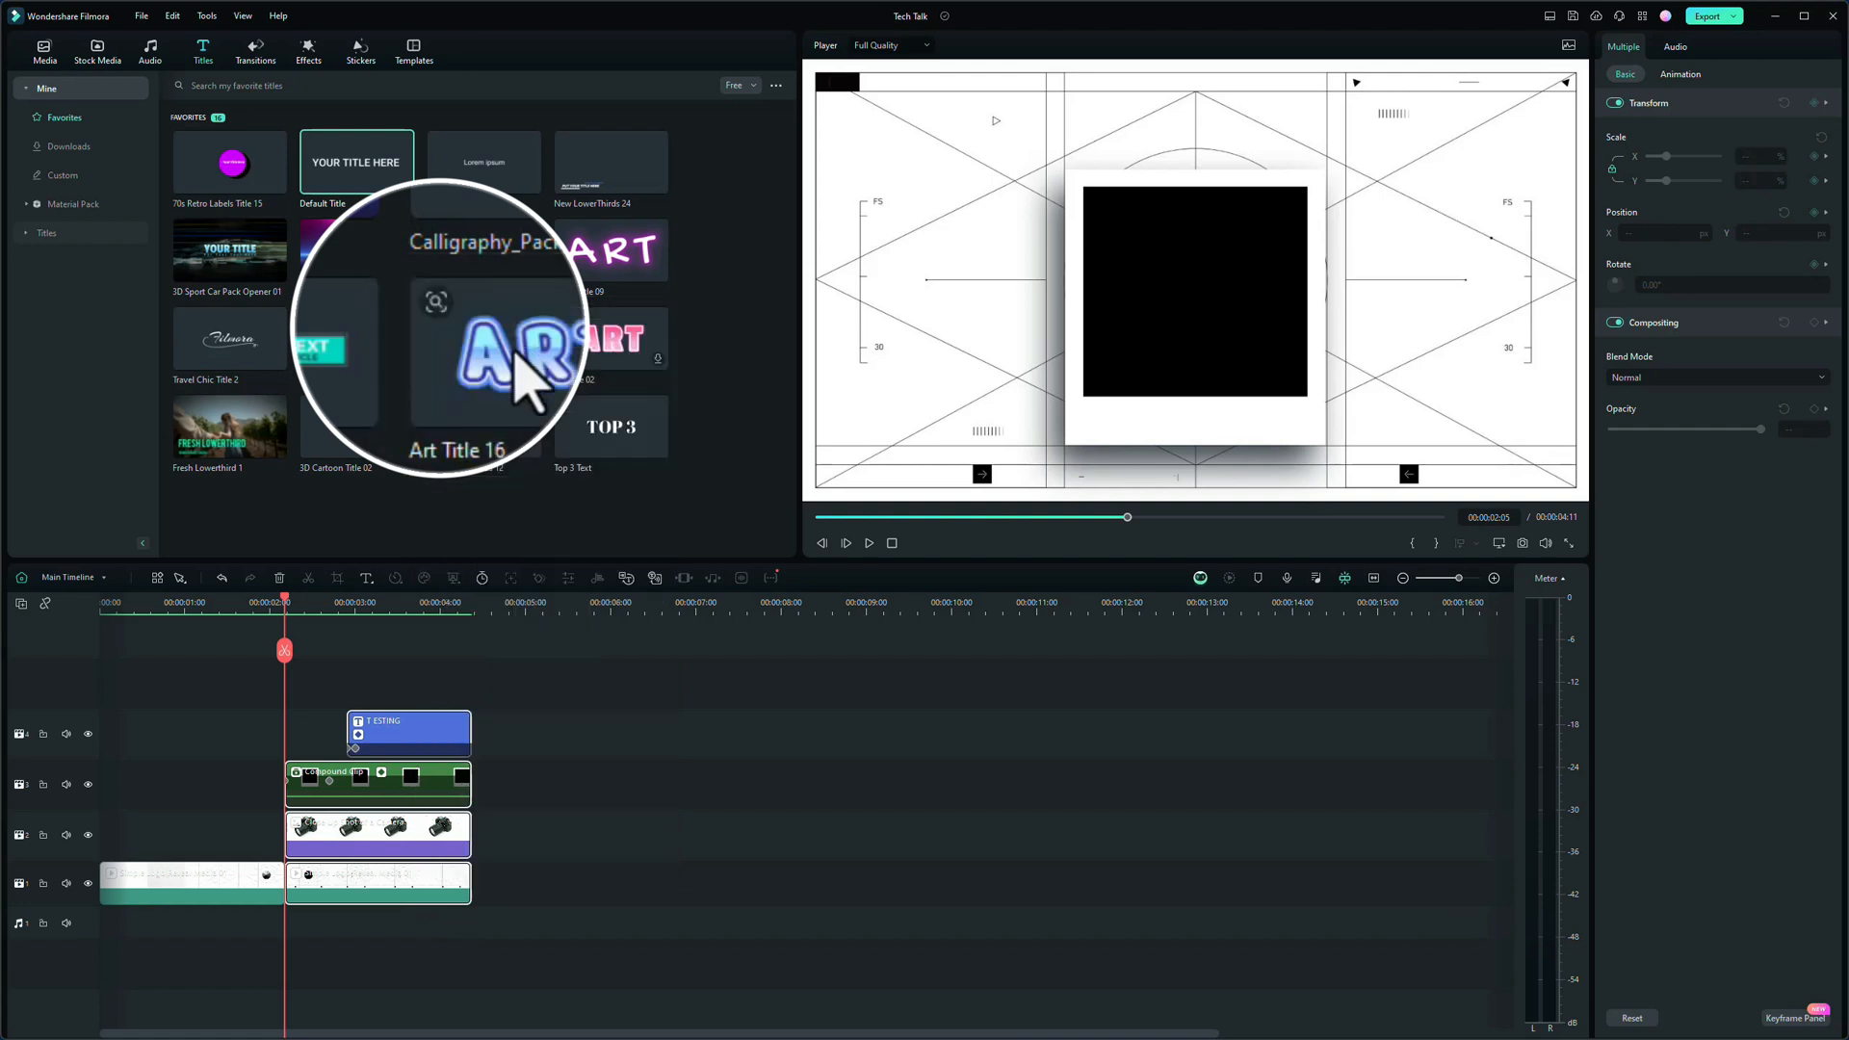
- Paste the copied clips twice in a row, starting at the end of the timeline at 00:00:04:11
left_click(458, 604)
key("space")
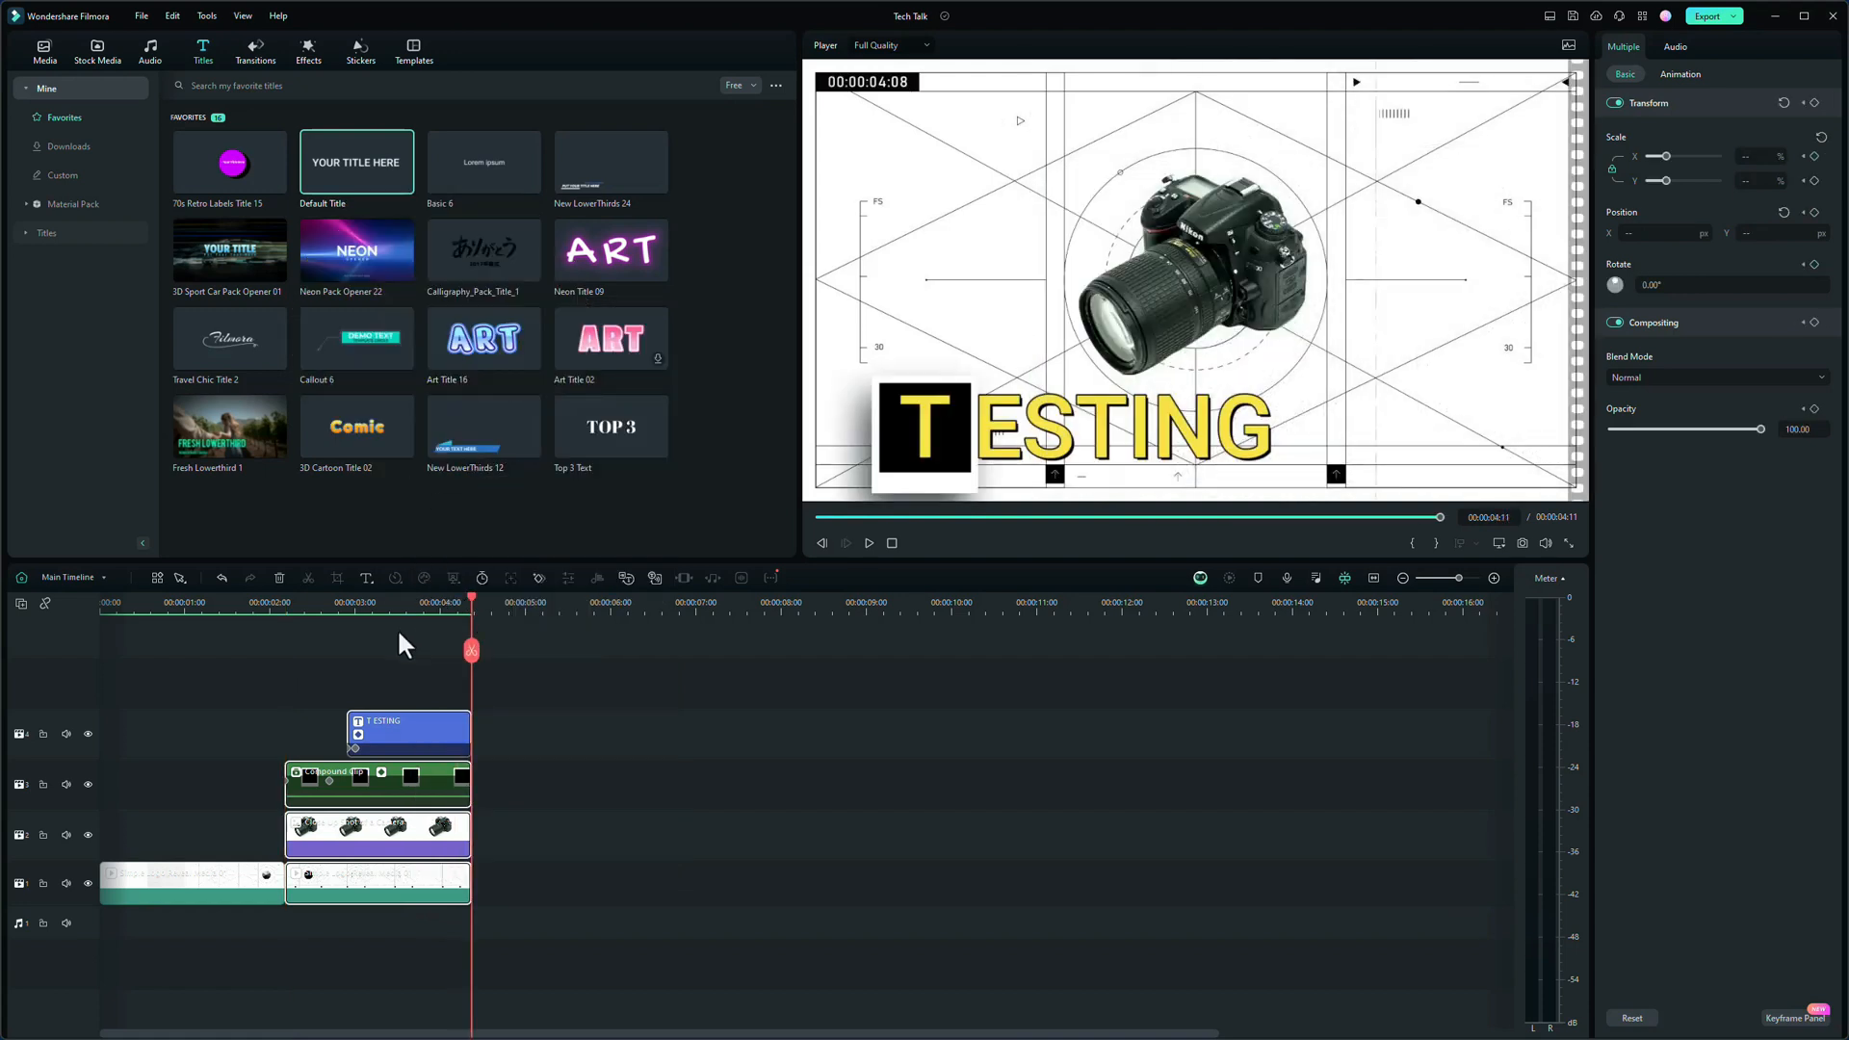
key("ctrl+v")
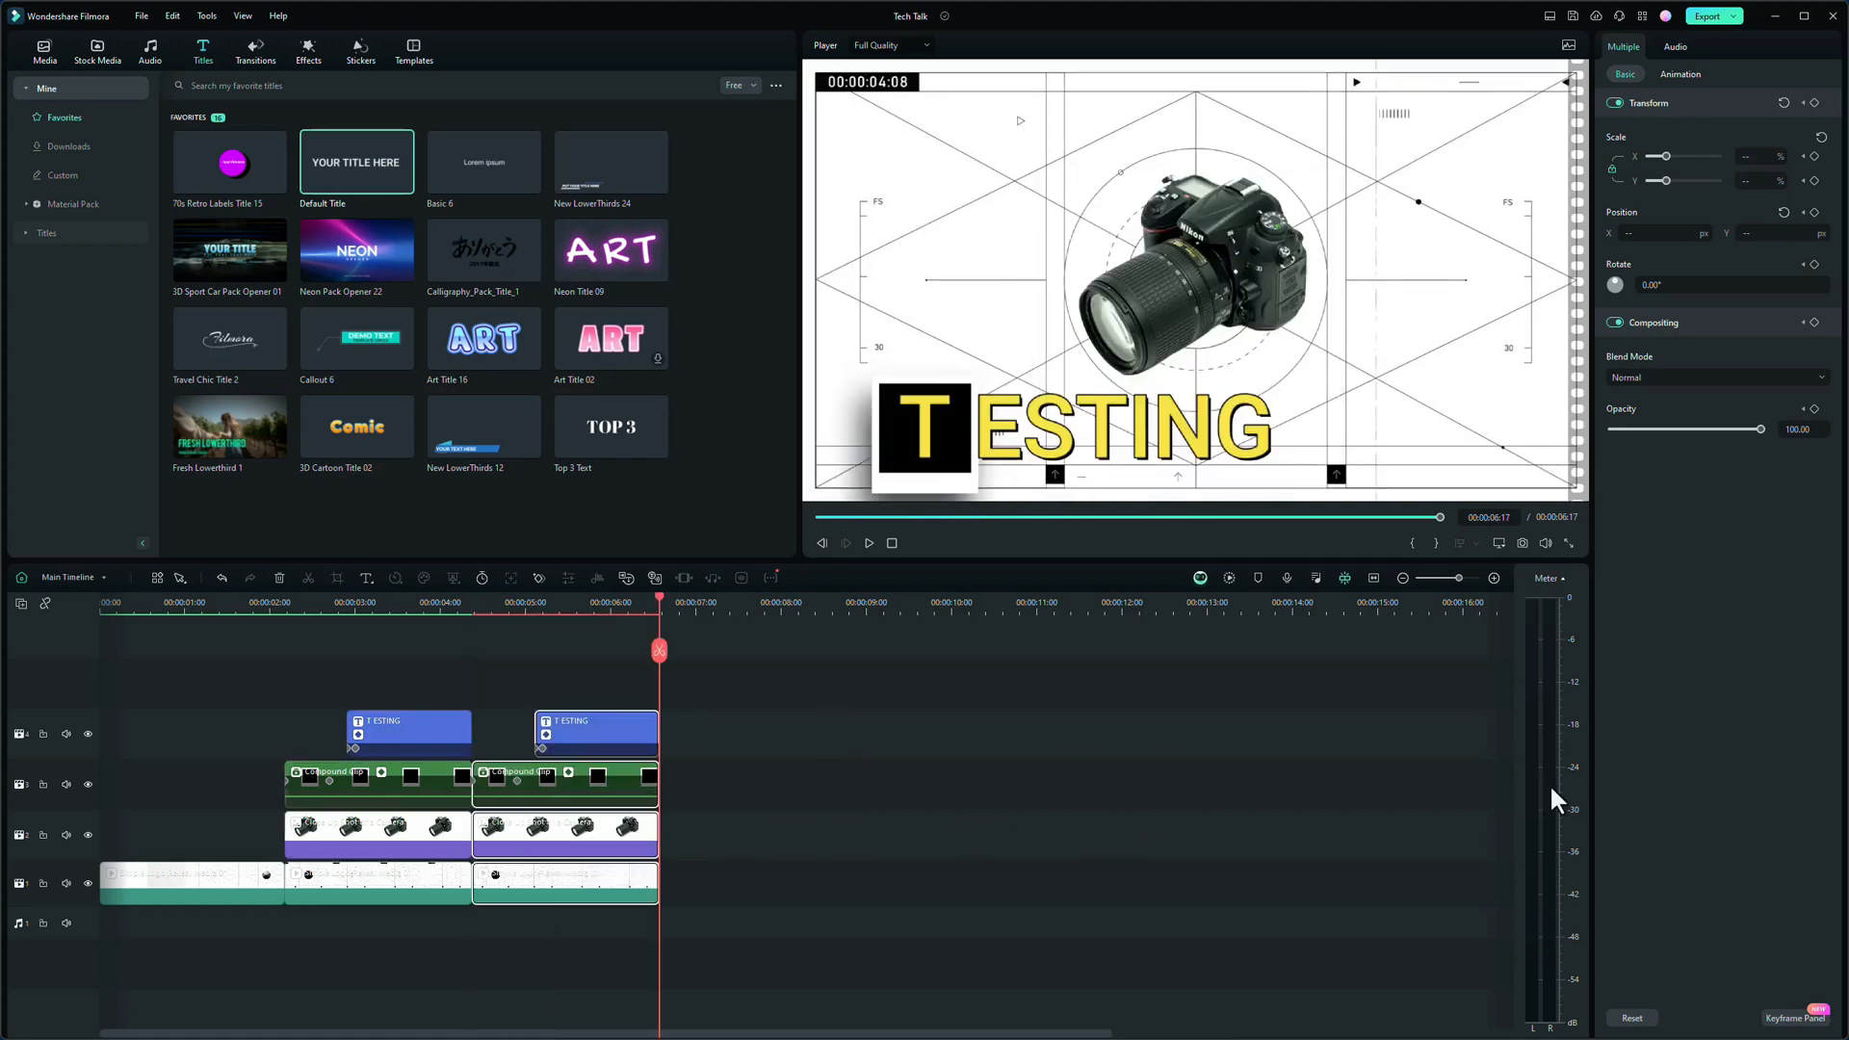
key("ctrl+v")
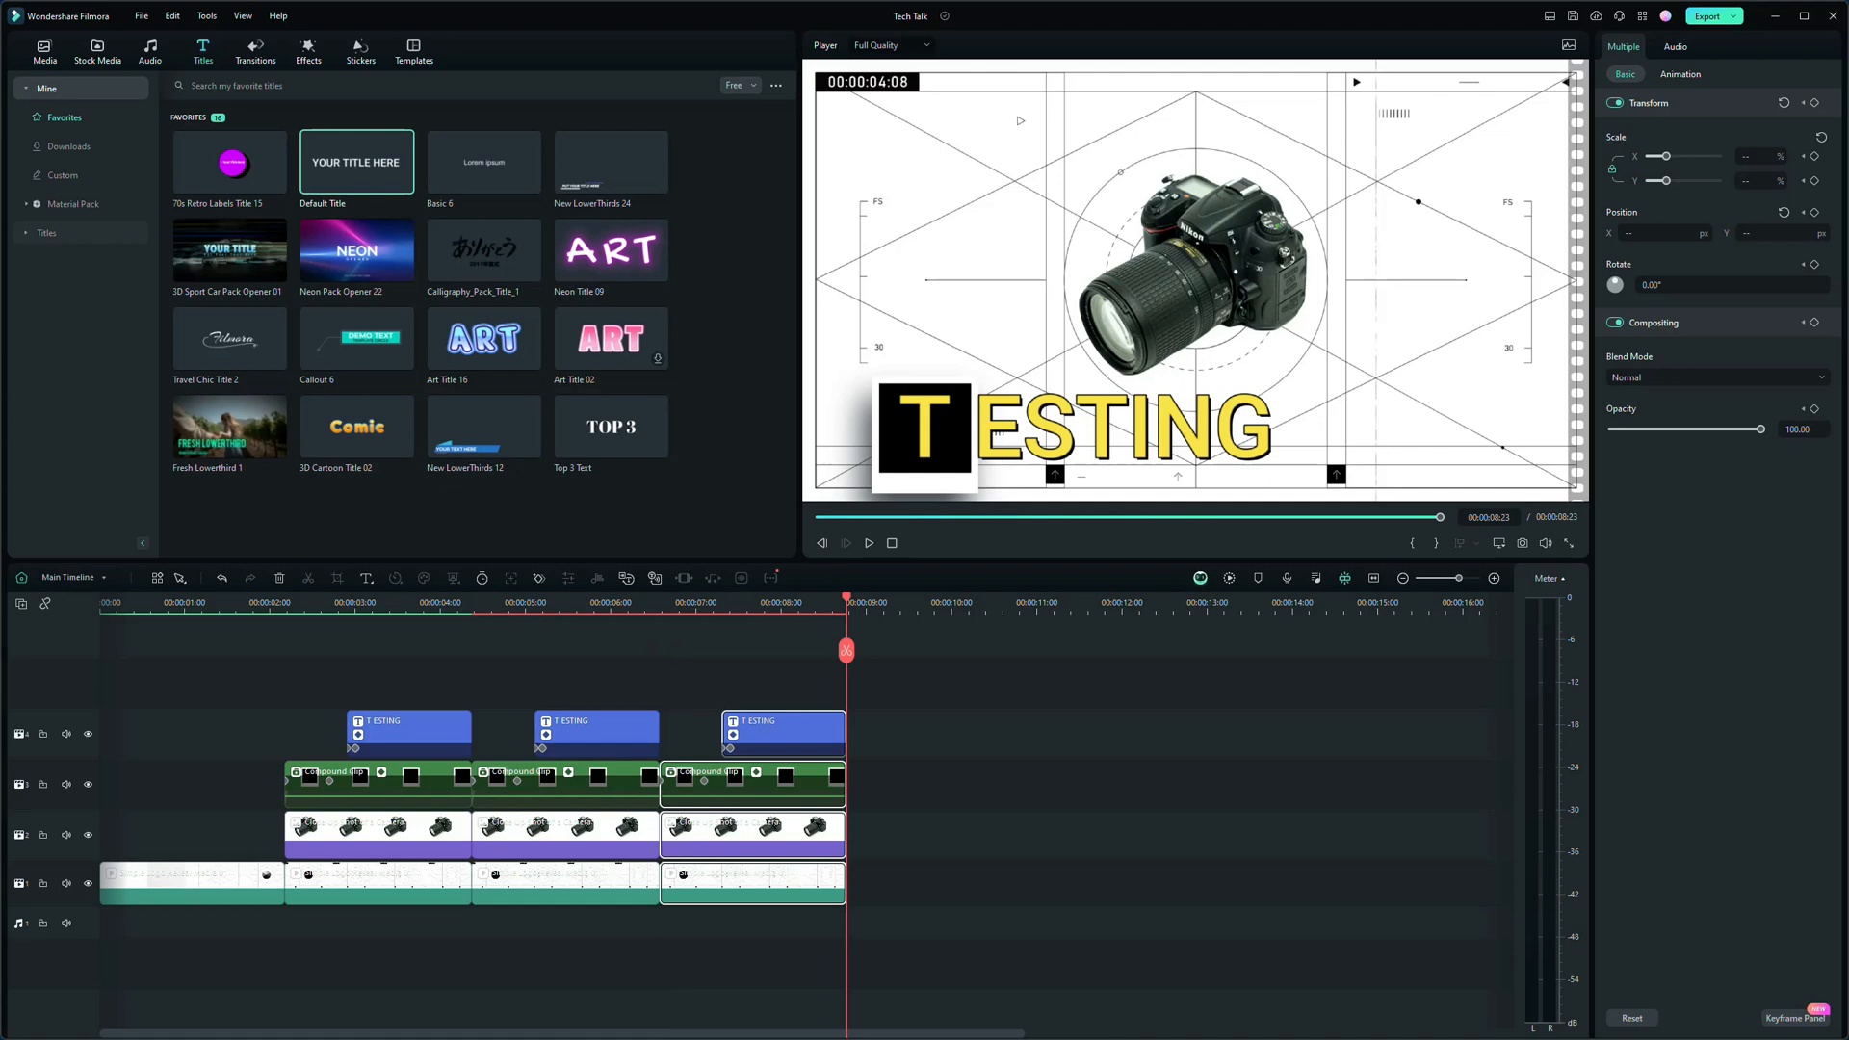
- Replace the second title clip's text with "R EVIEWING", with a space after the first letter
left_click(568, 605)
left_click(596, 736)
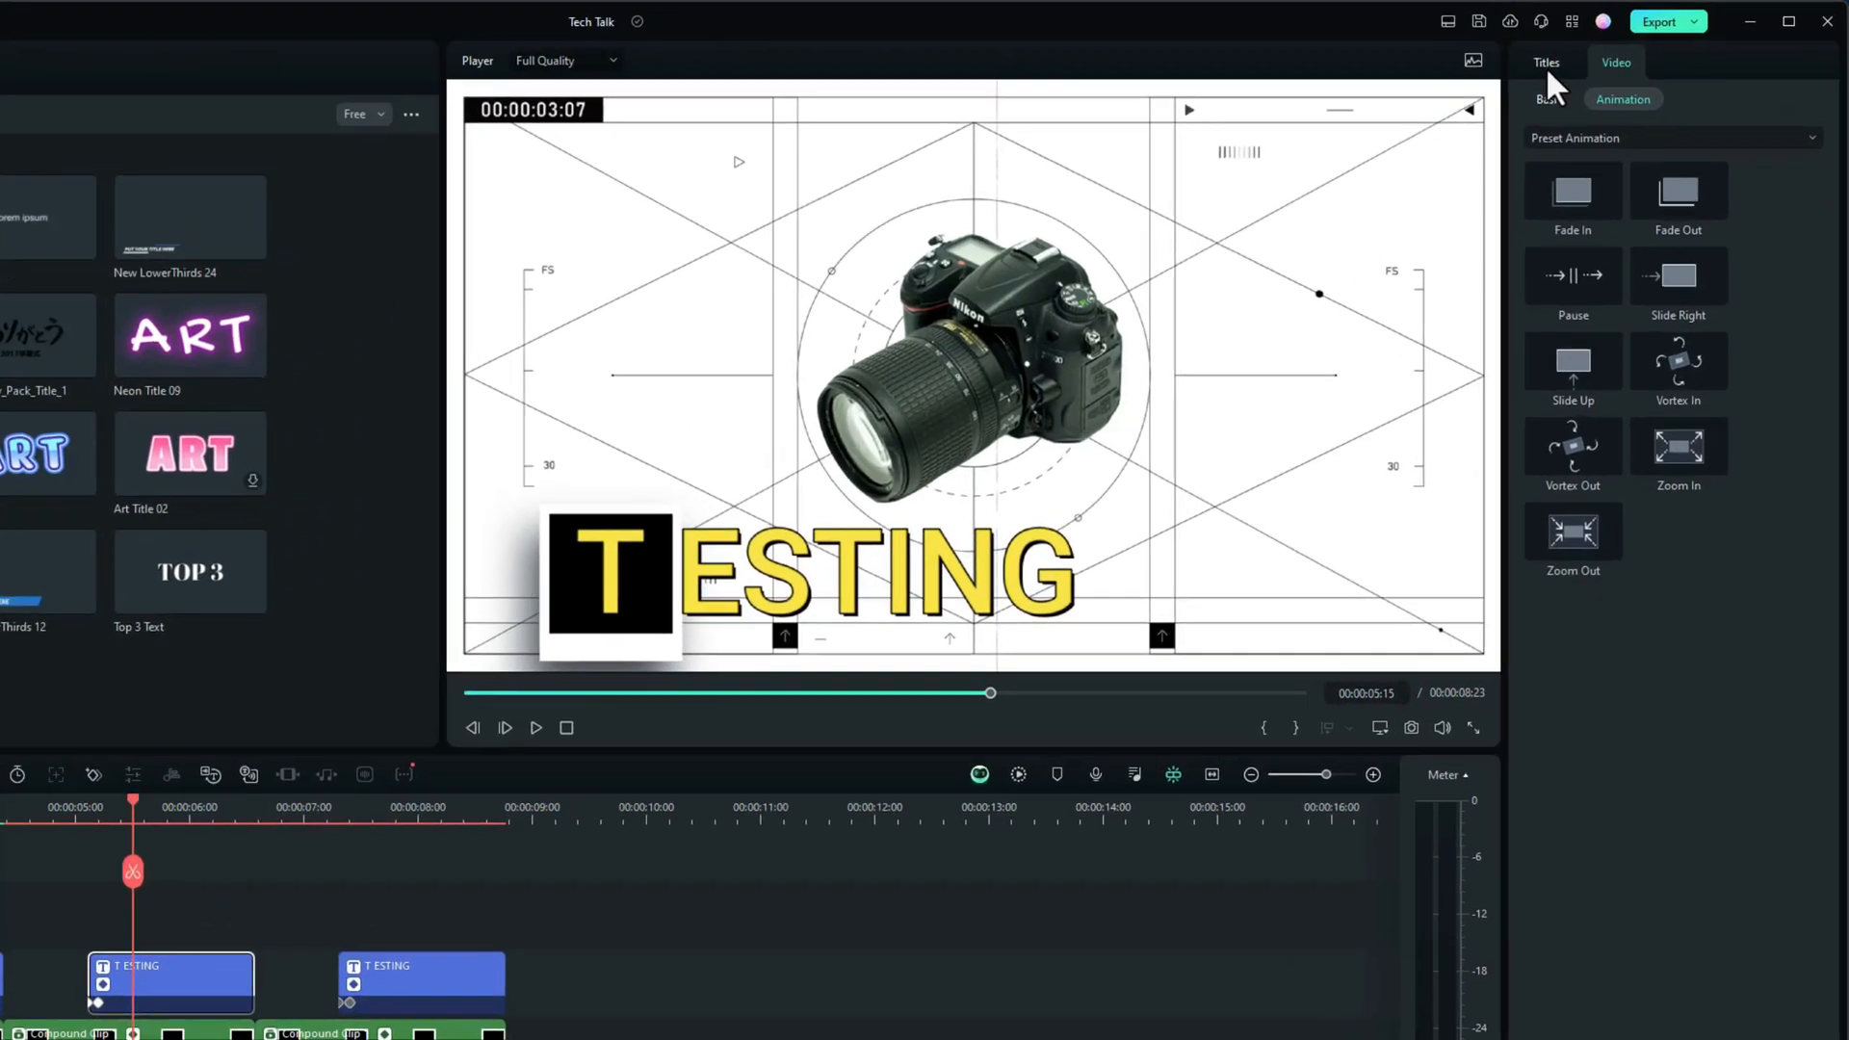
left_click(1624, 46)
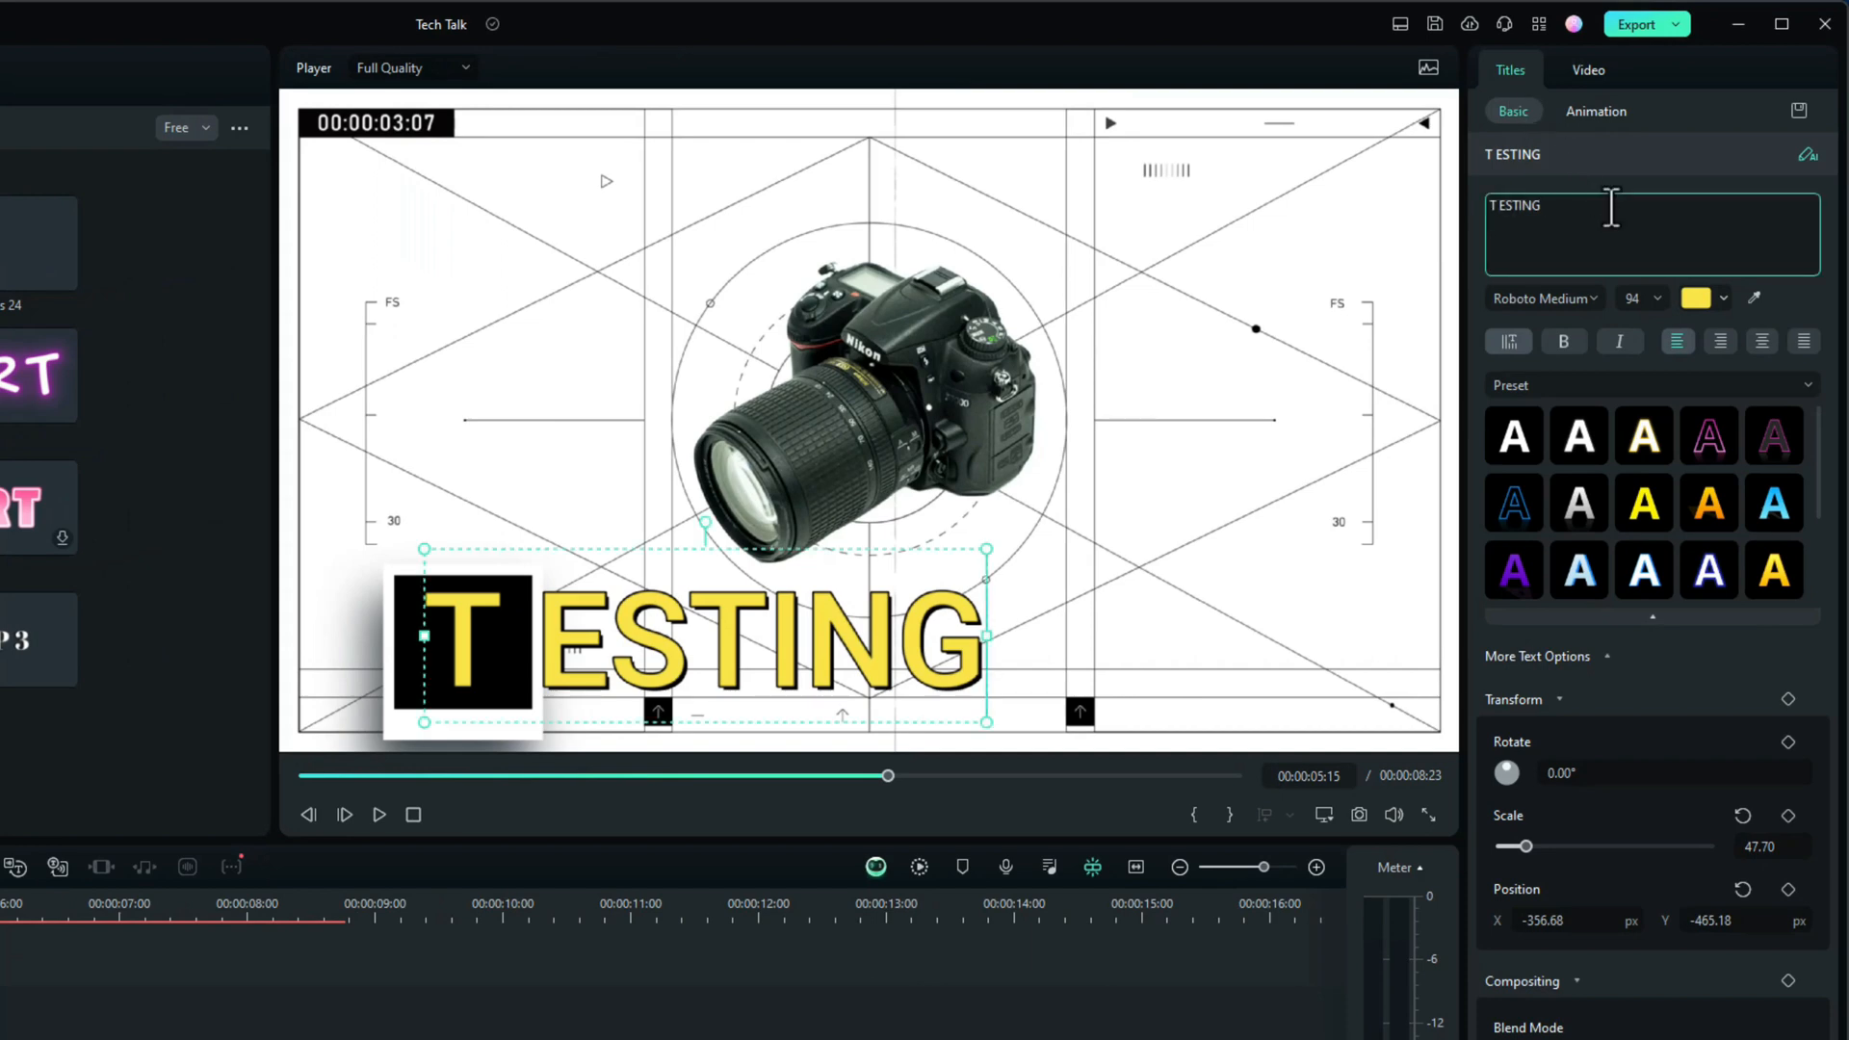
key("BackSpace")
key("BackSpace")
key("BackSpace")
key("BackSpace")
key("BackSpace")
key("BackSpace")
key("BackSpace")
key("BackSpace")
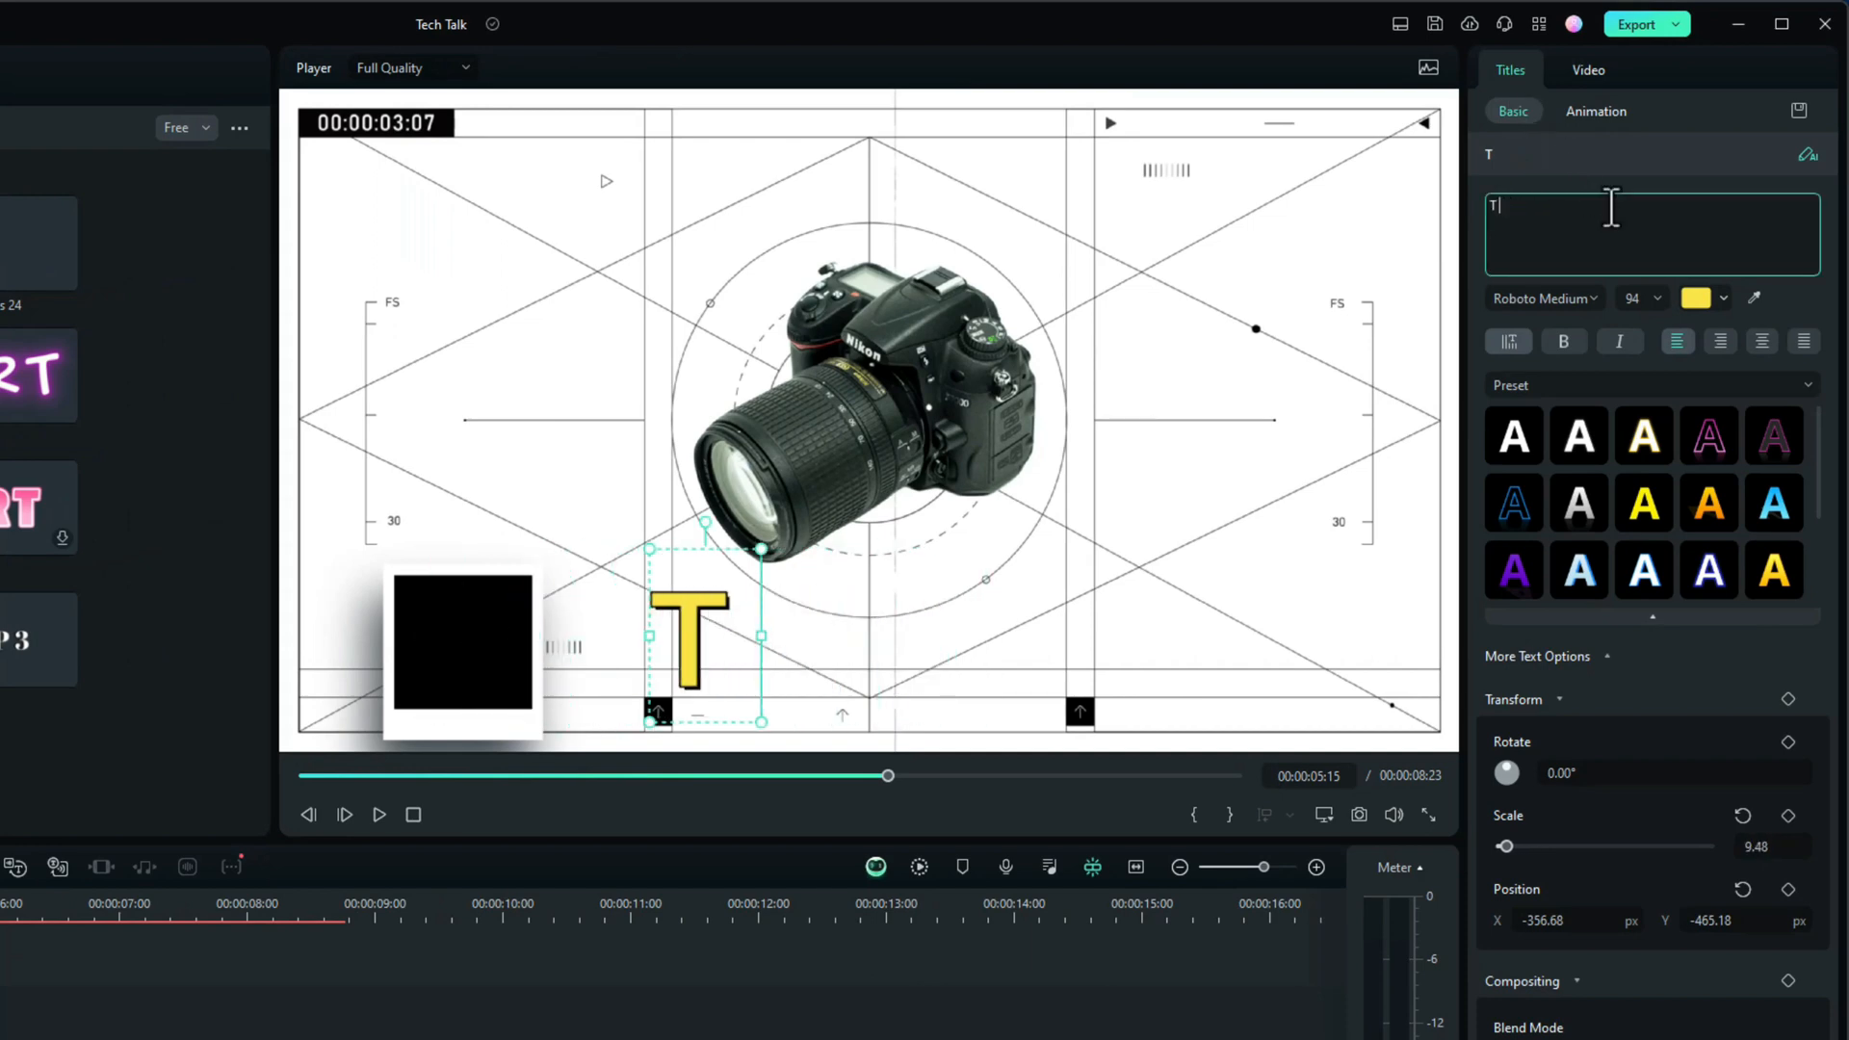
type("REVI")
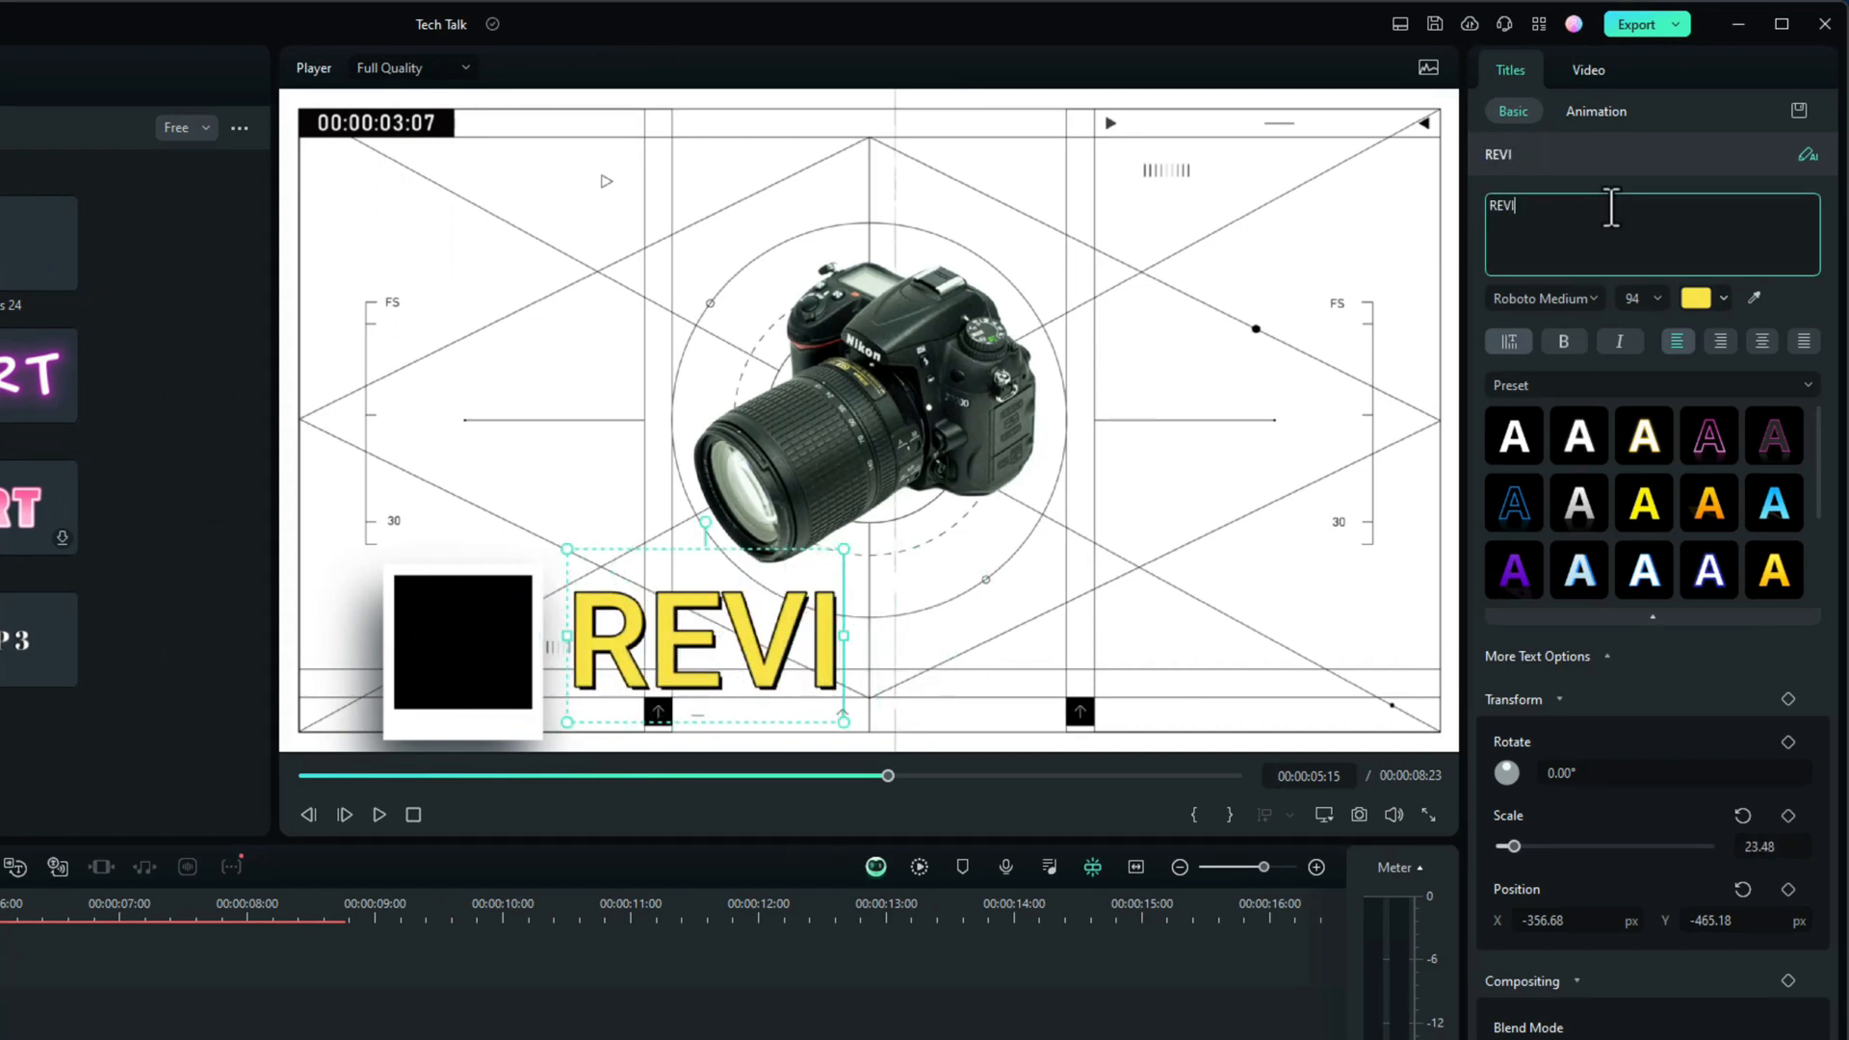
type("EWING")
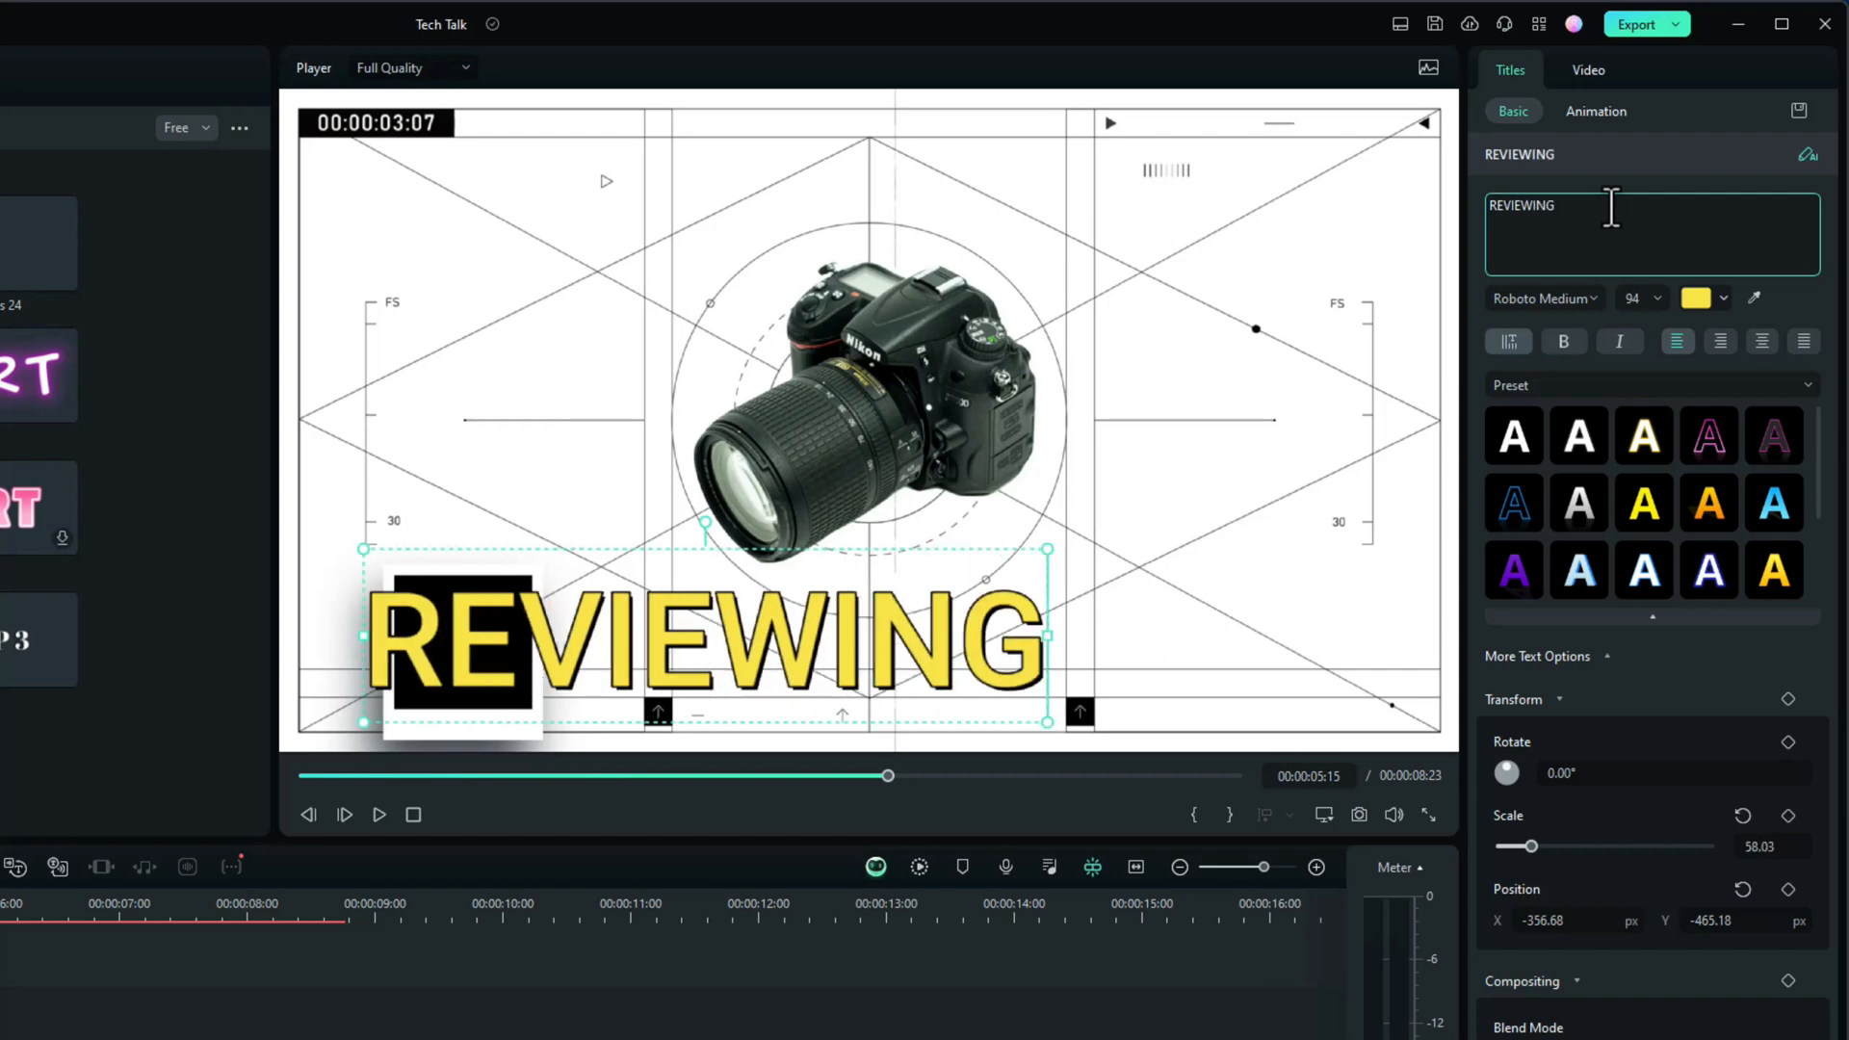
left_click(1498, 206)
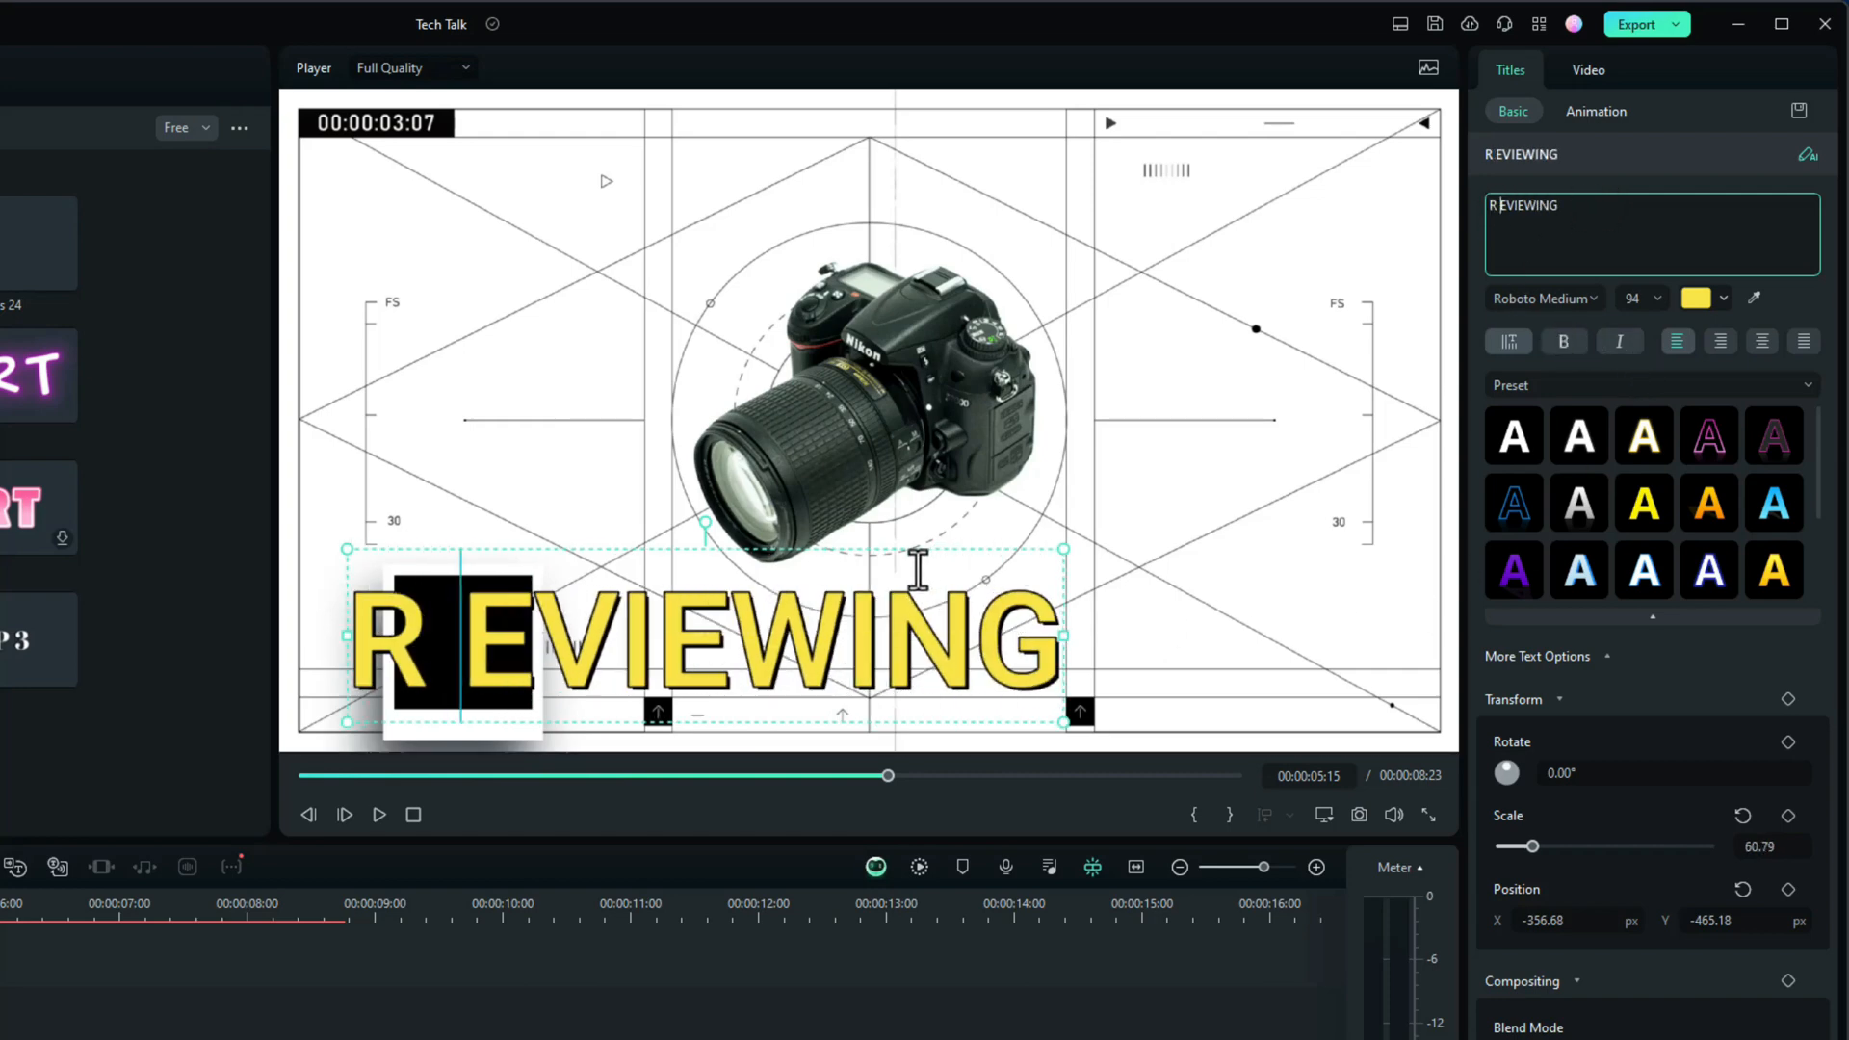
- Shift the "R EVIEWING" title horizontally to X -196.68 px so its R sits inside the black square
left_click(656, 549)
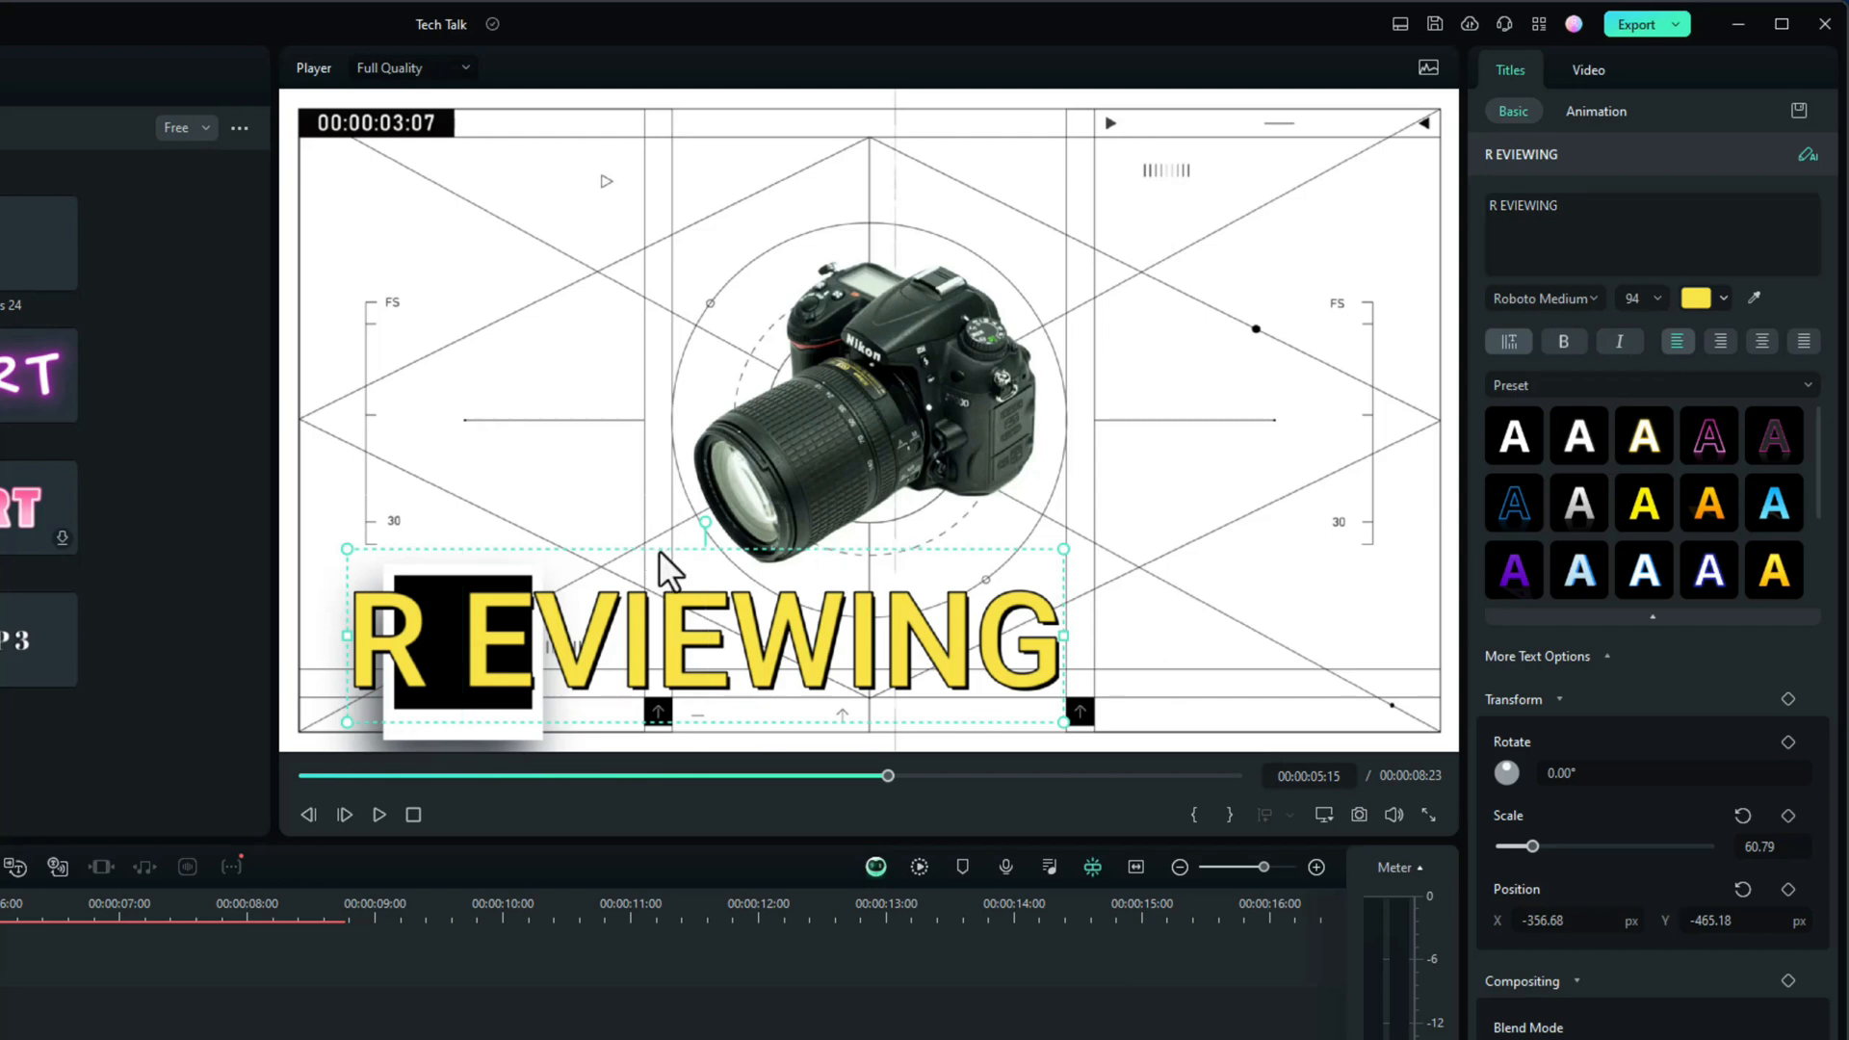
key("Right")
key("Right")
key("Right")
key("Right")
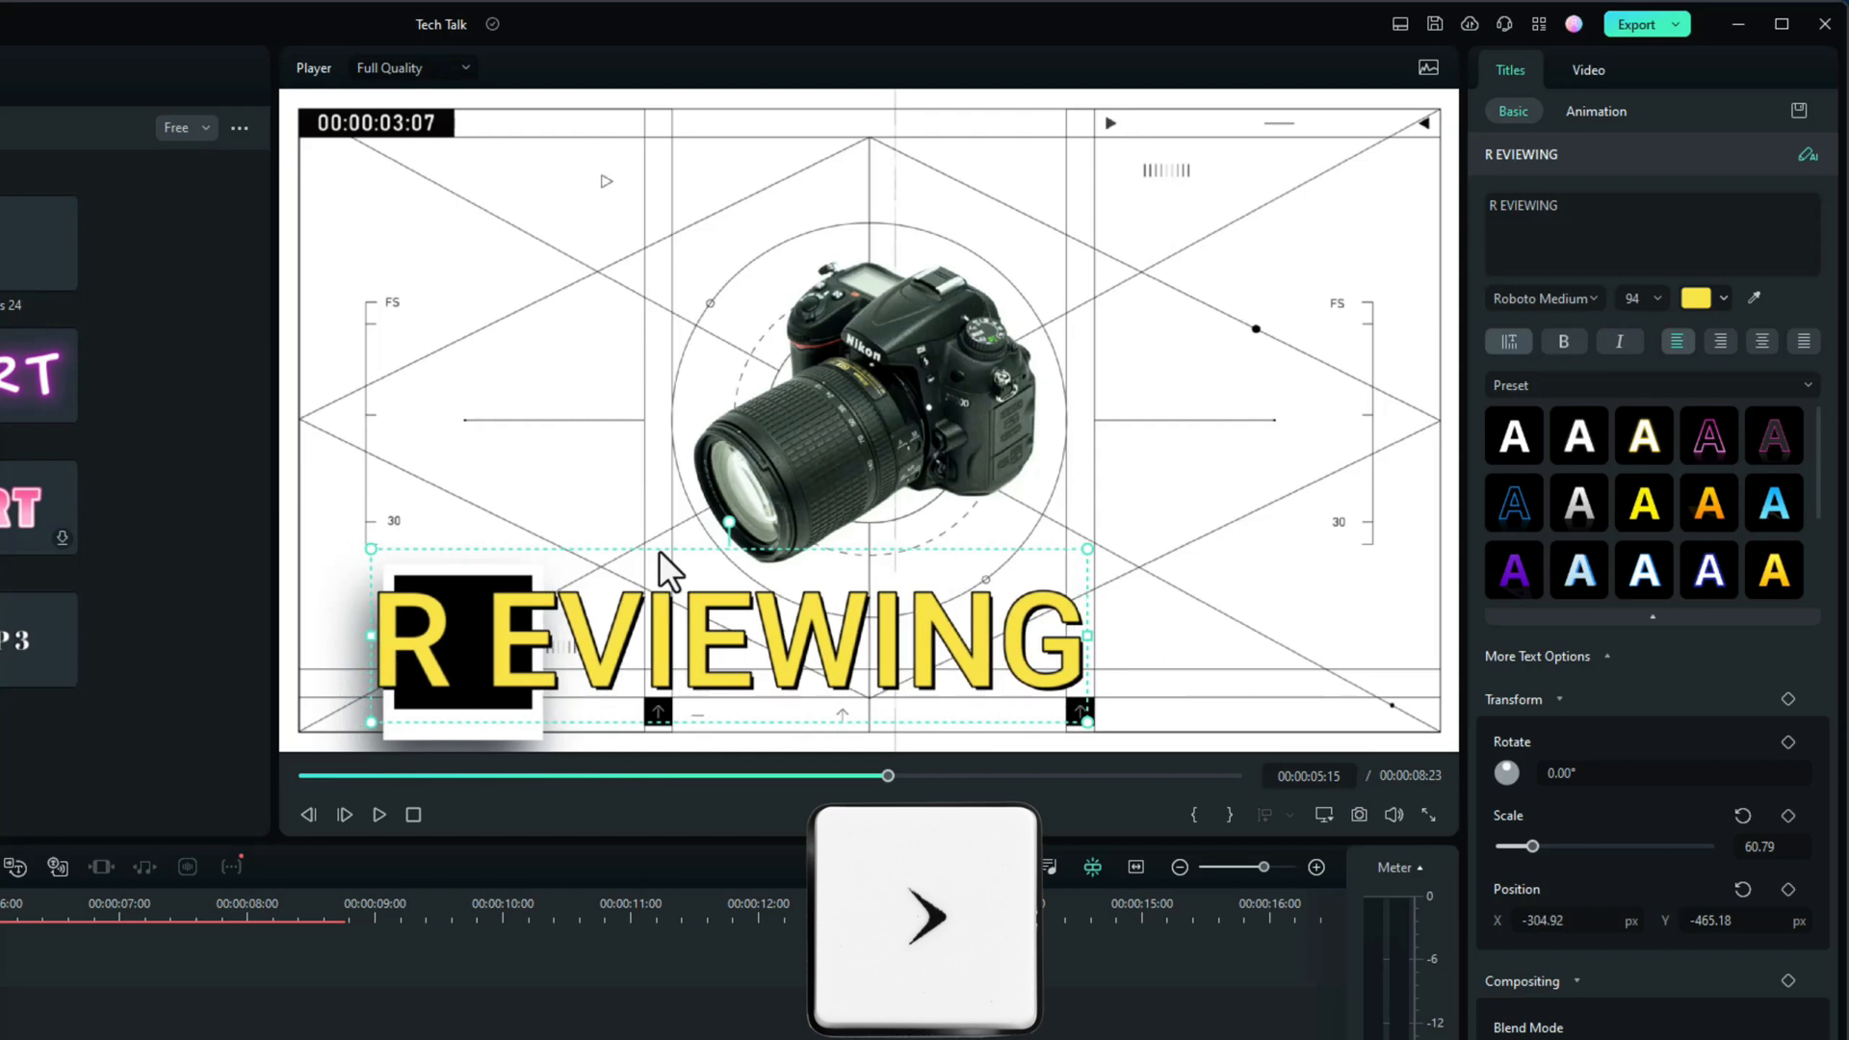
key("Right")
key("Right")
key("Right")
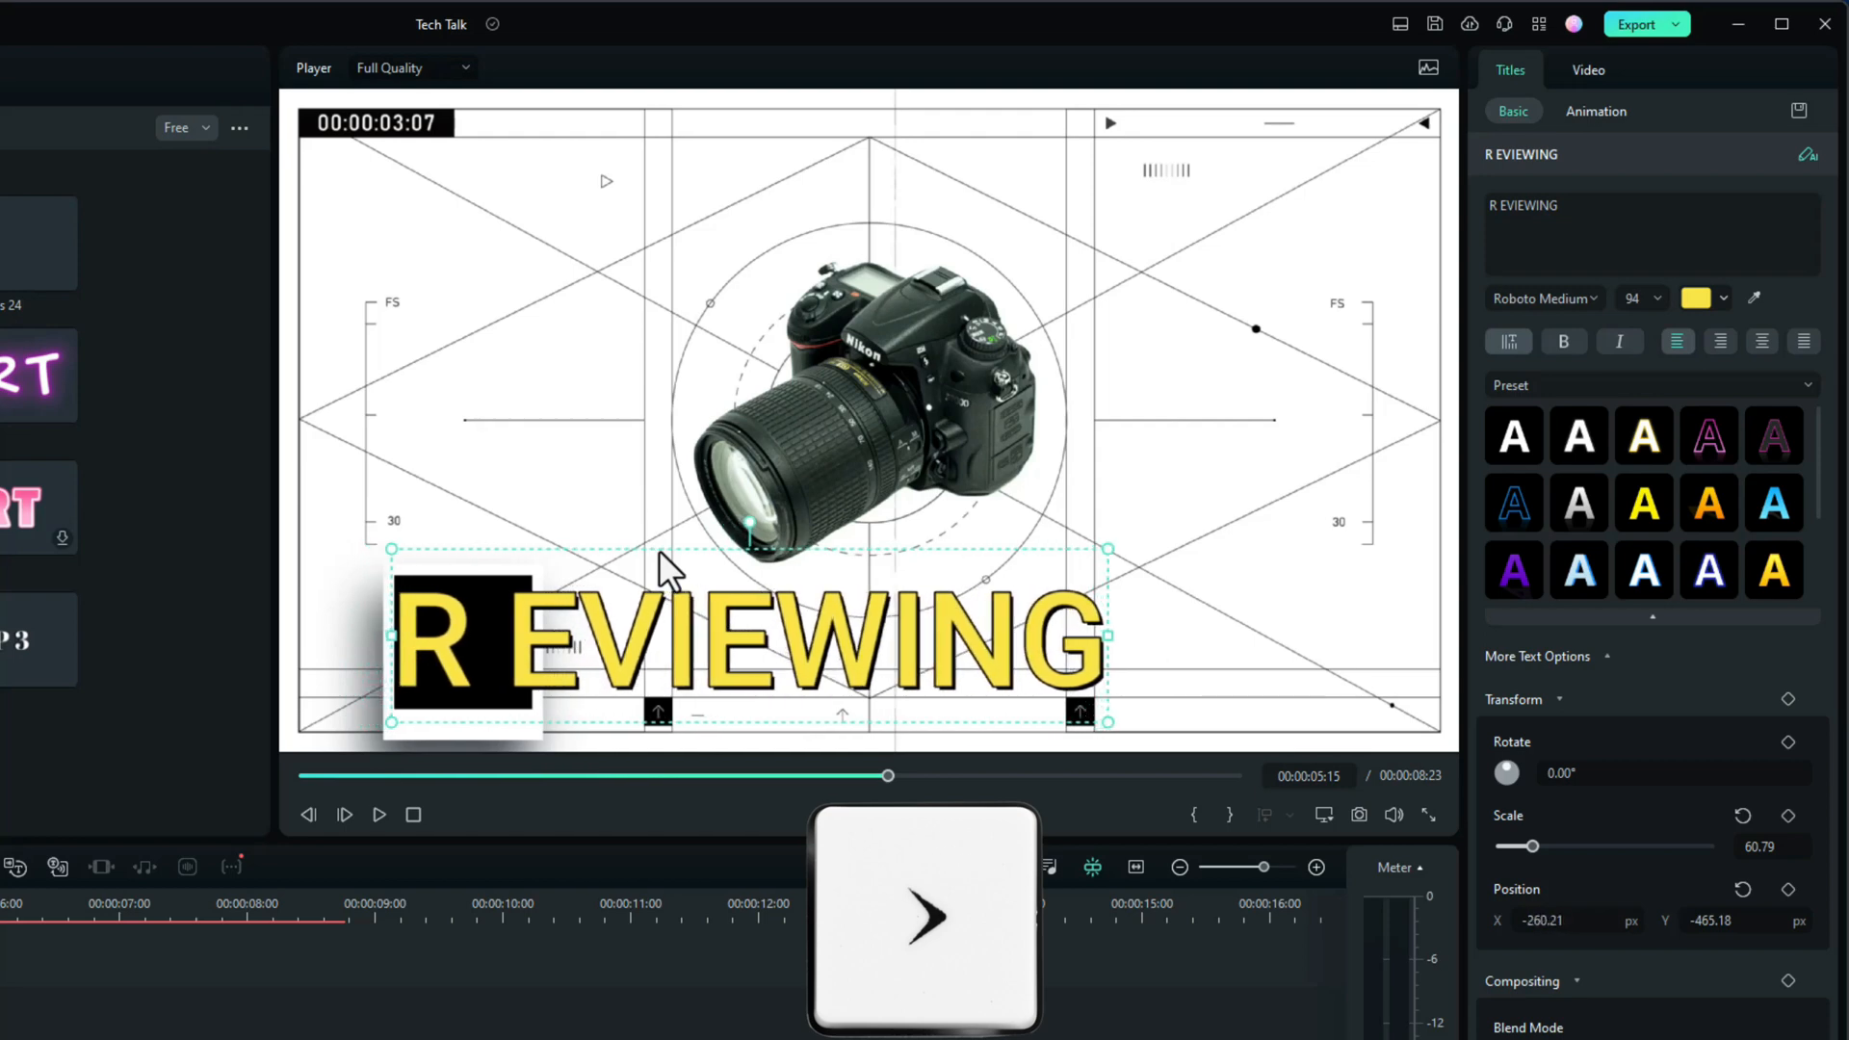
key("Right")
key("Right")
key("Right")
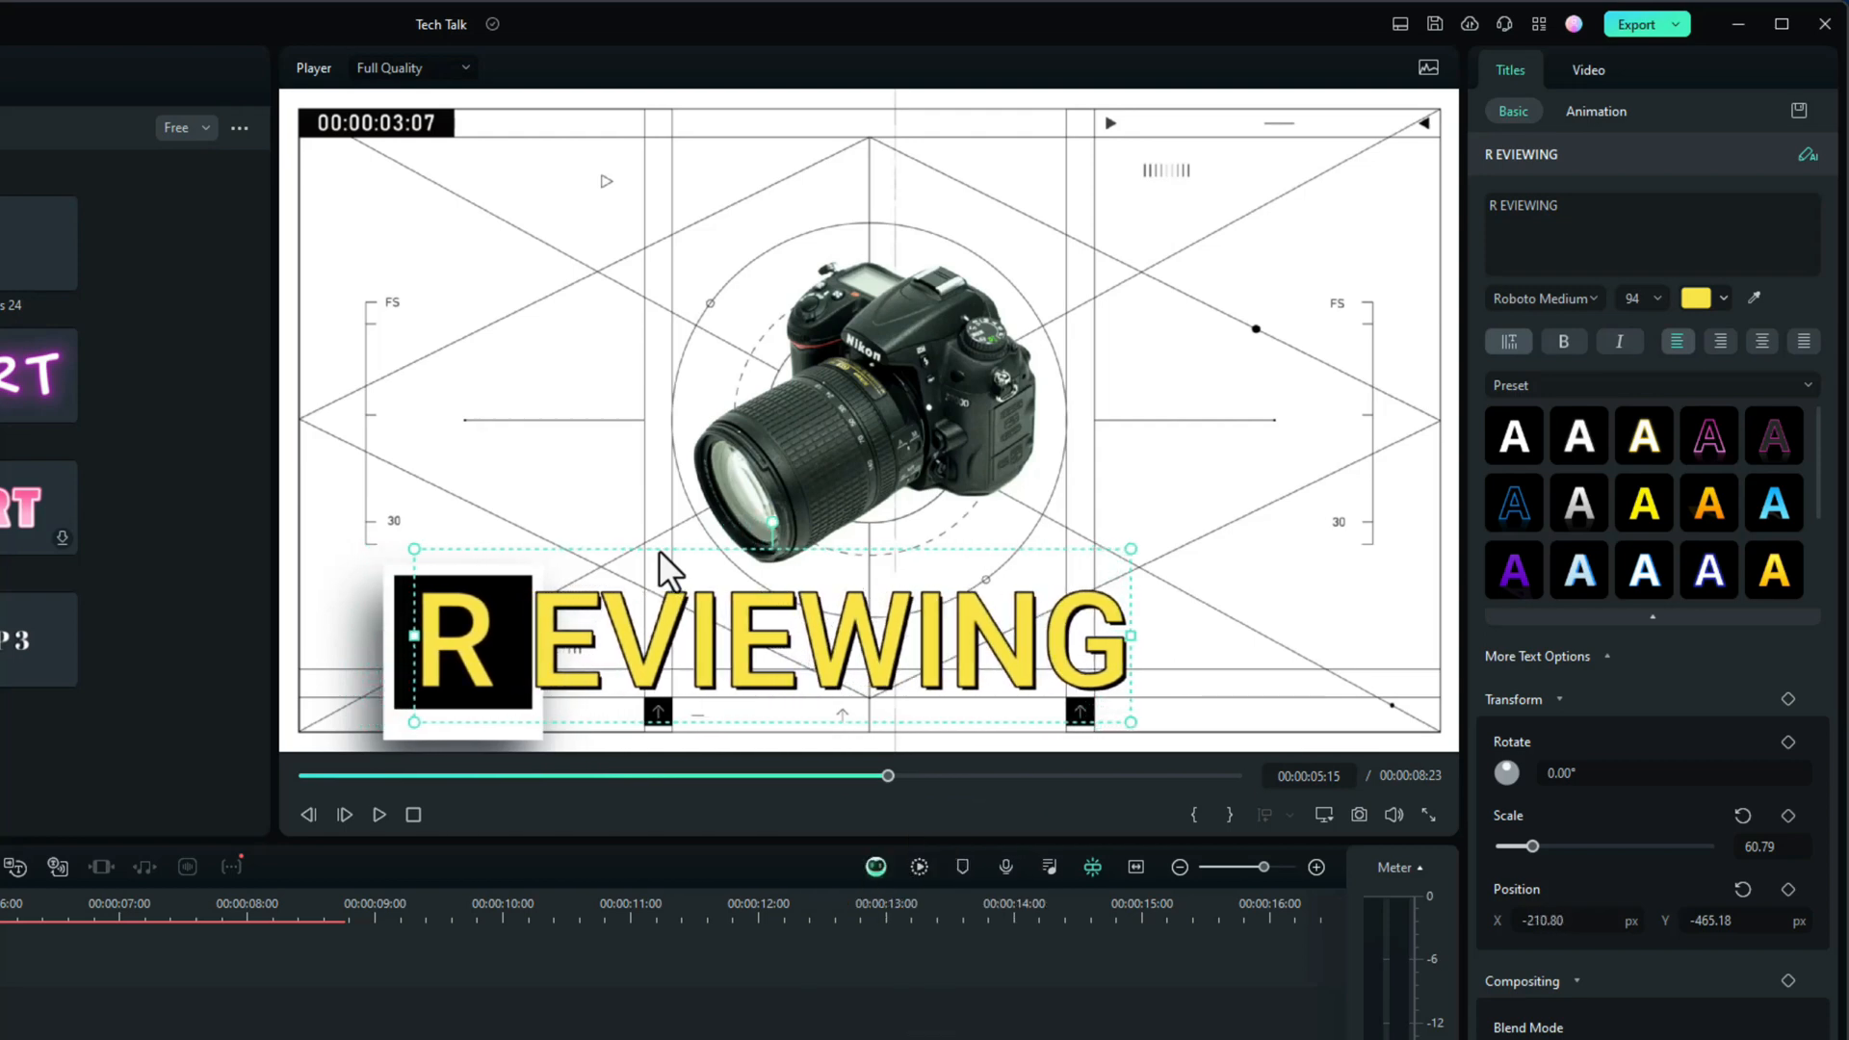
key("Right")
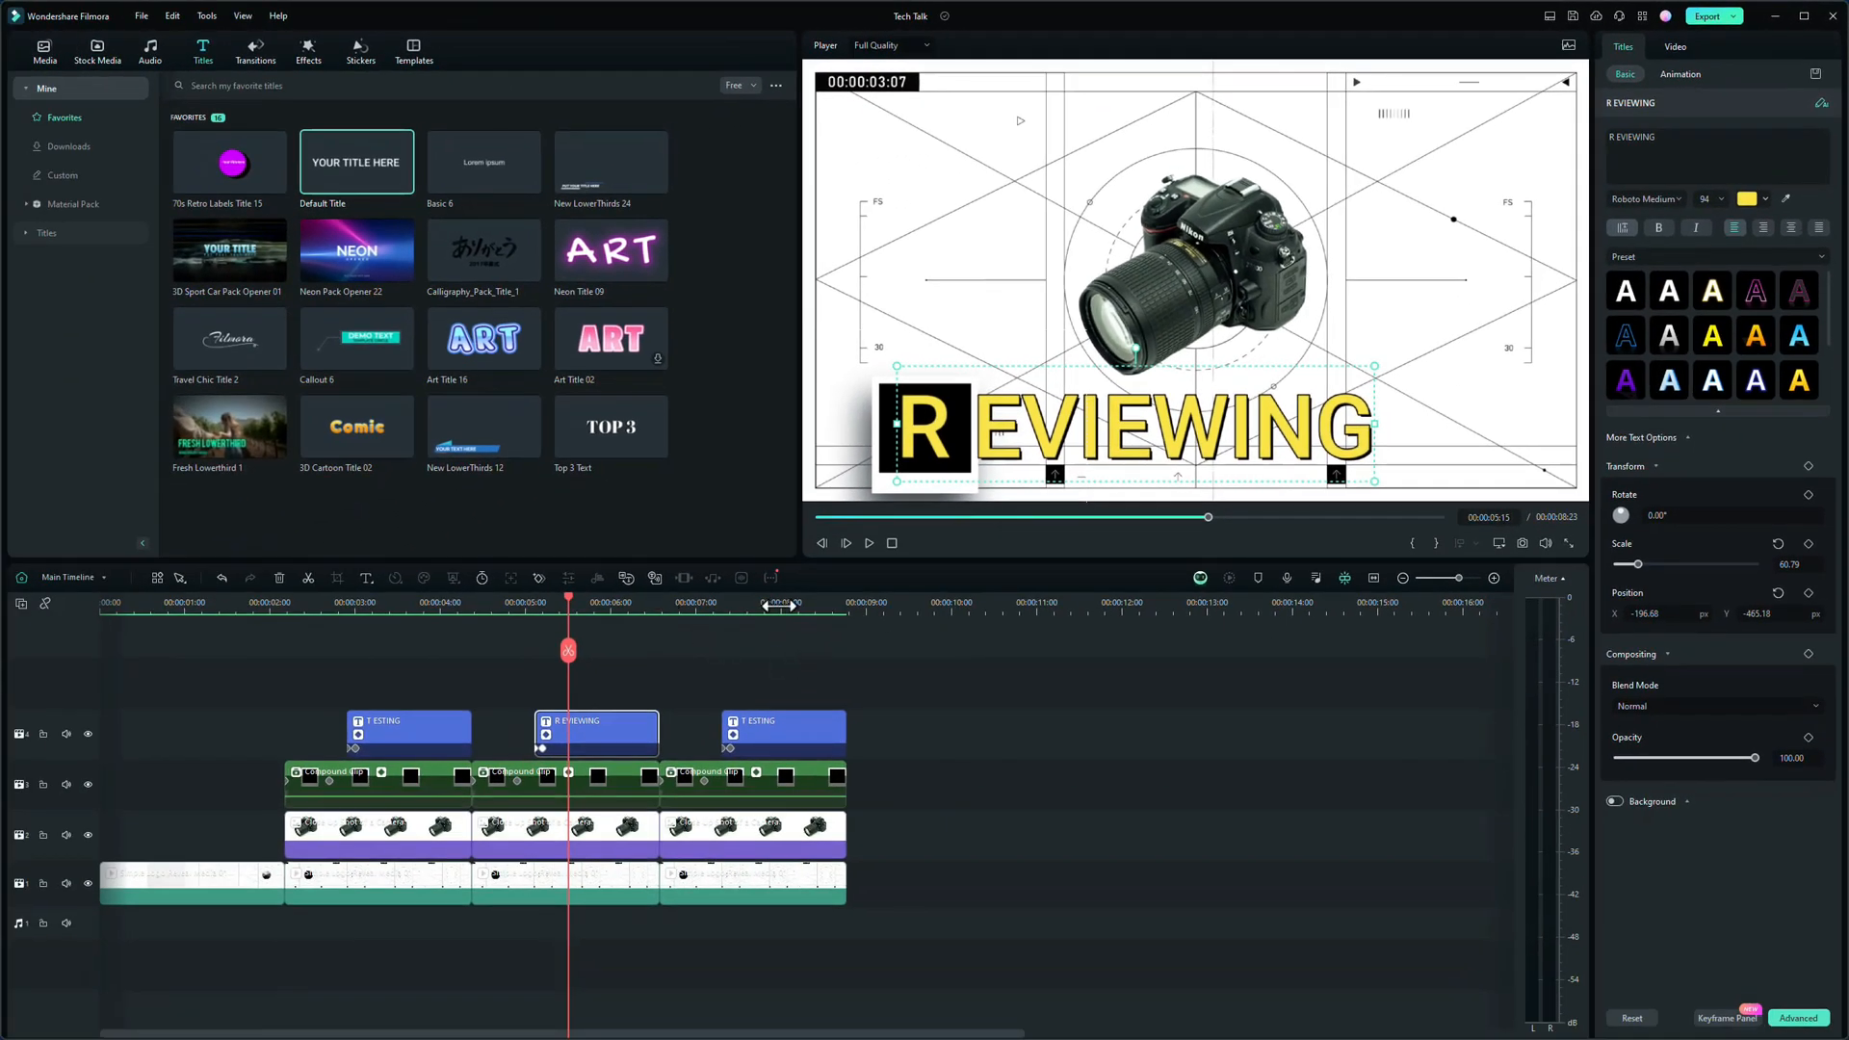
- Replace the third title clip's text with "T ECH TALK", with a space after the first letter
left_click(779, 604)
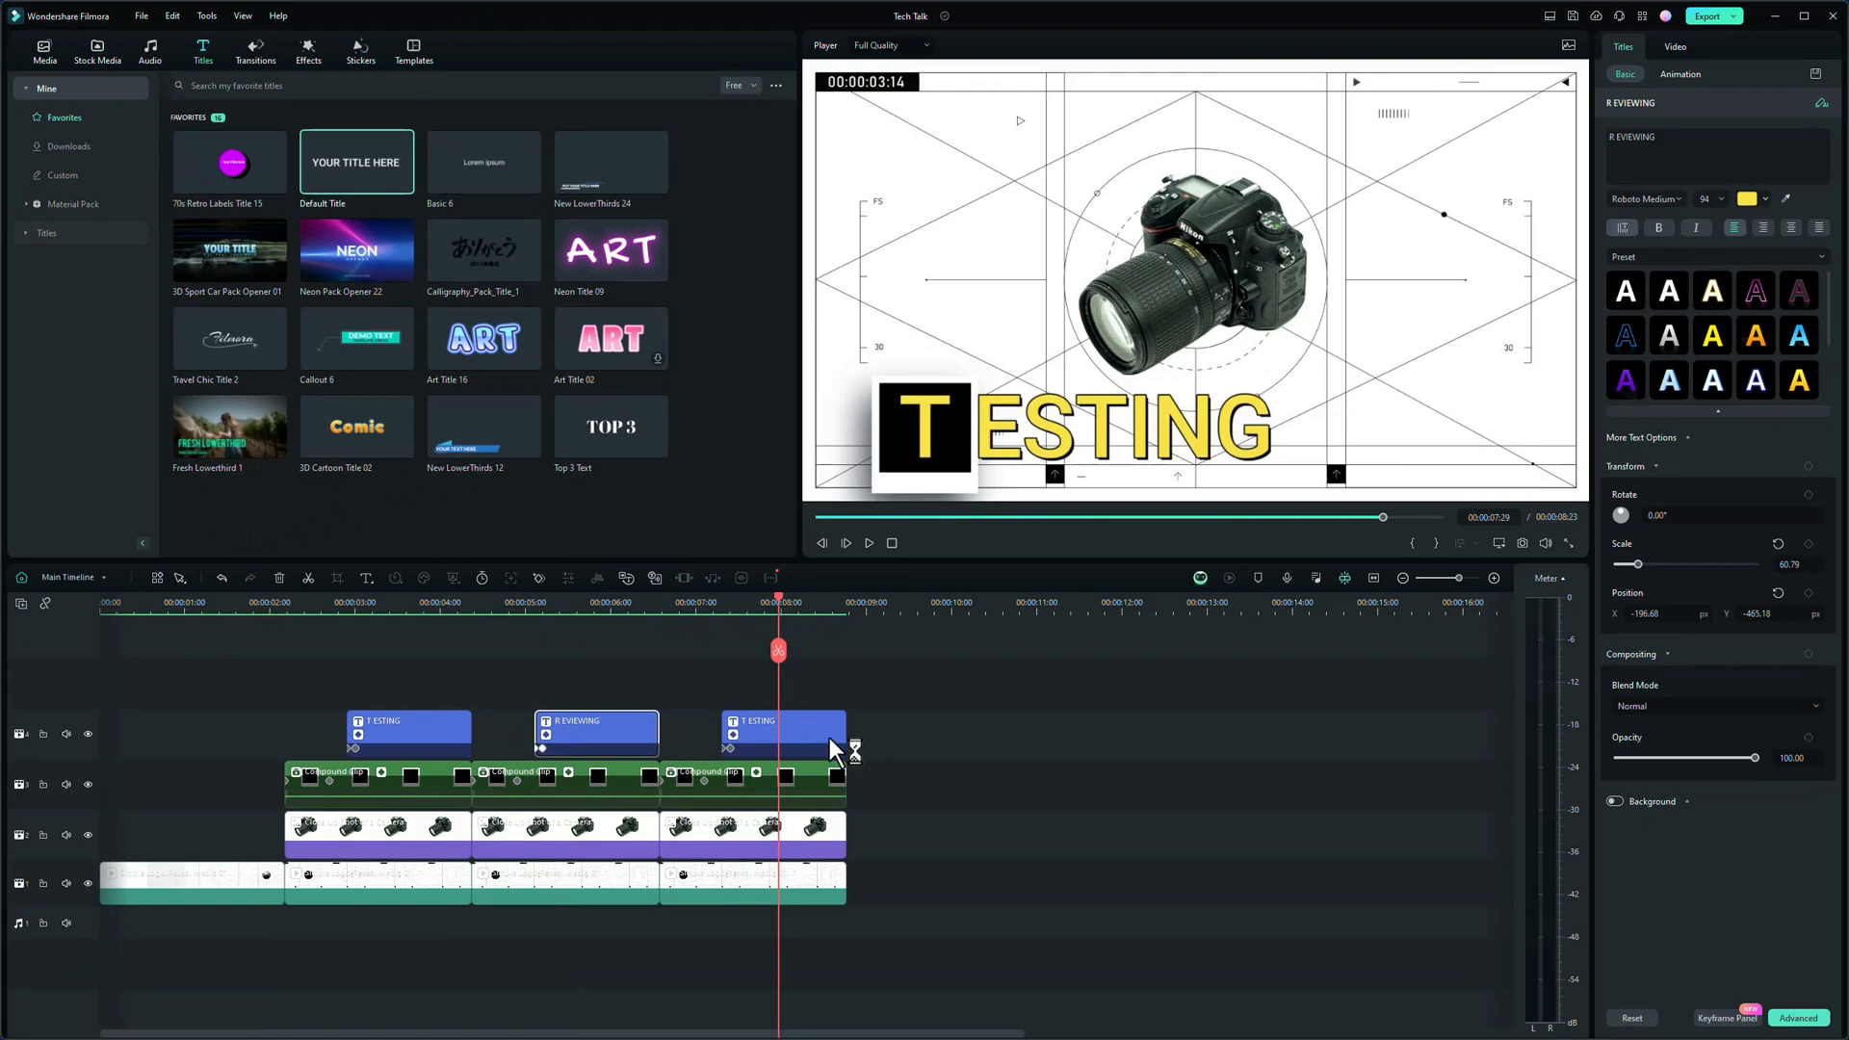
left_click(800, 732)
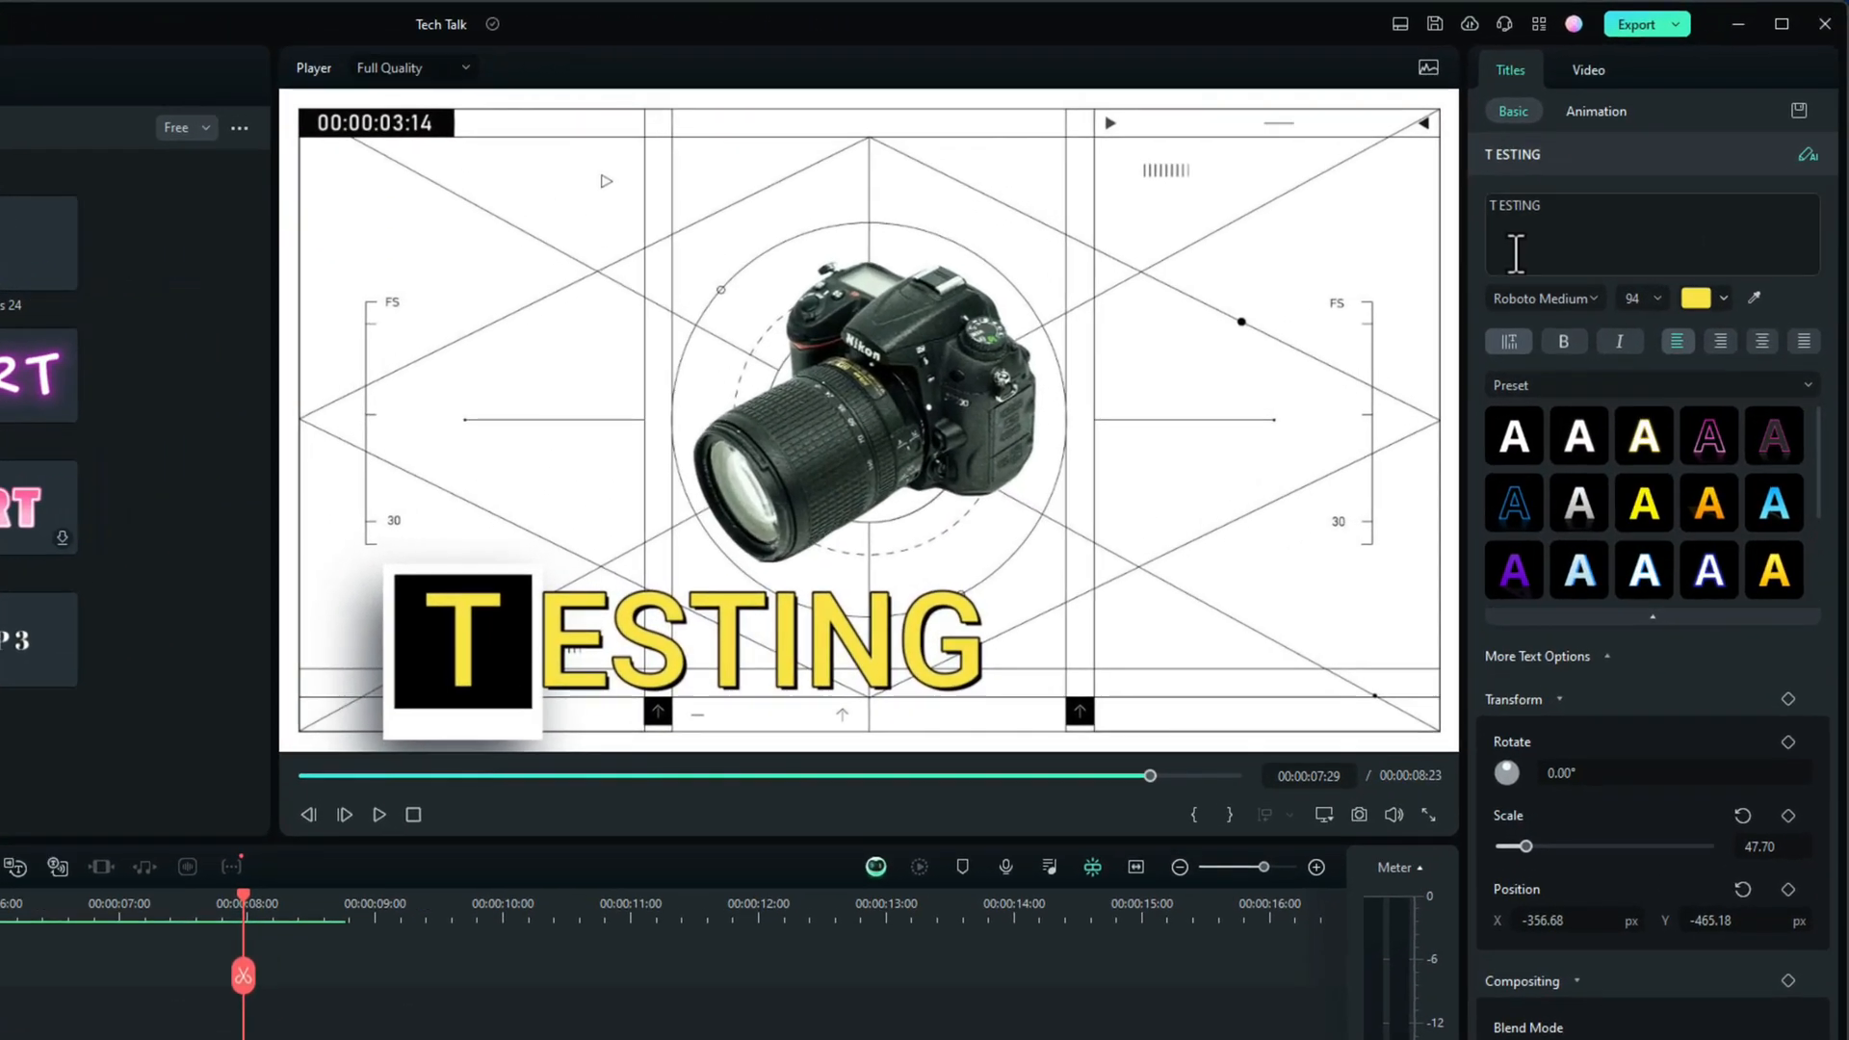
left_click(1673, 137)
key("BackSpace")
key("BackSpace")
key("BackSpace")
key("BackSpace")
key("BackSpace")
key("BackSpace")
key("BackSpace")
key("BackSpace")
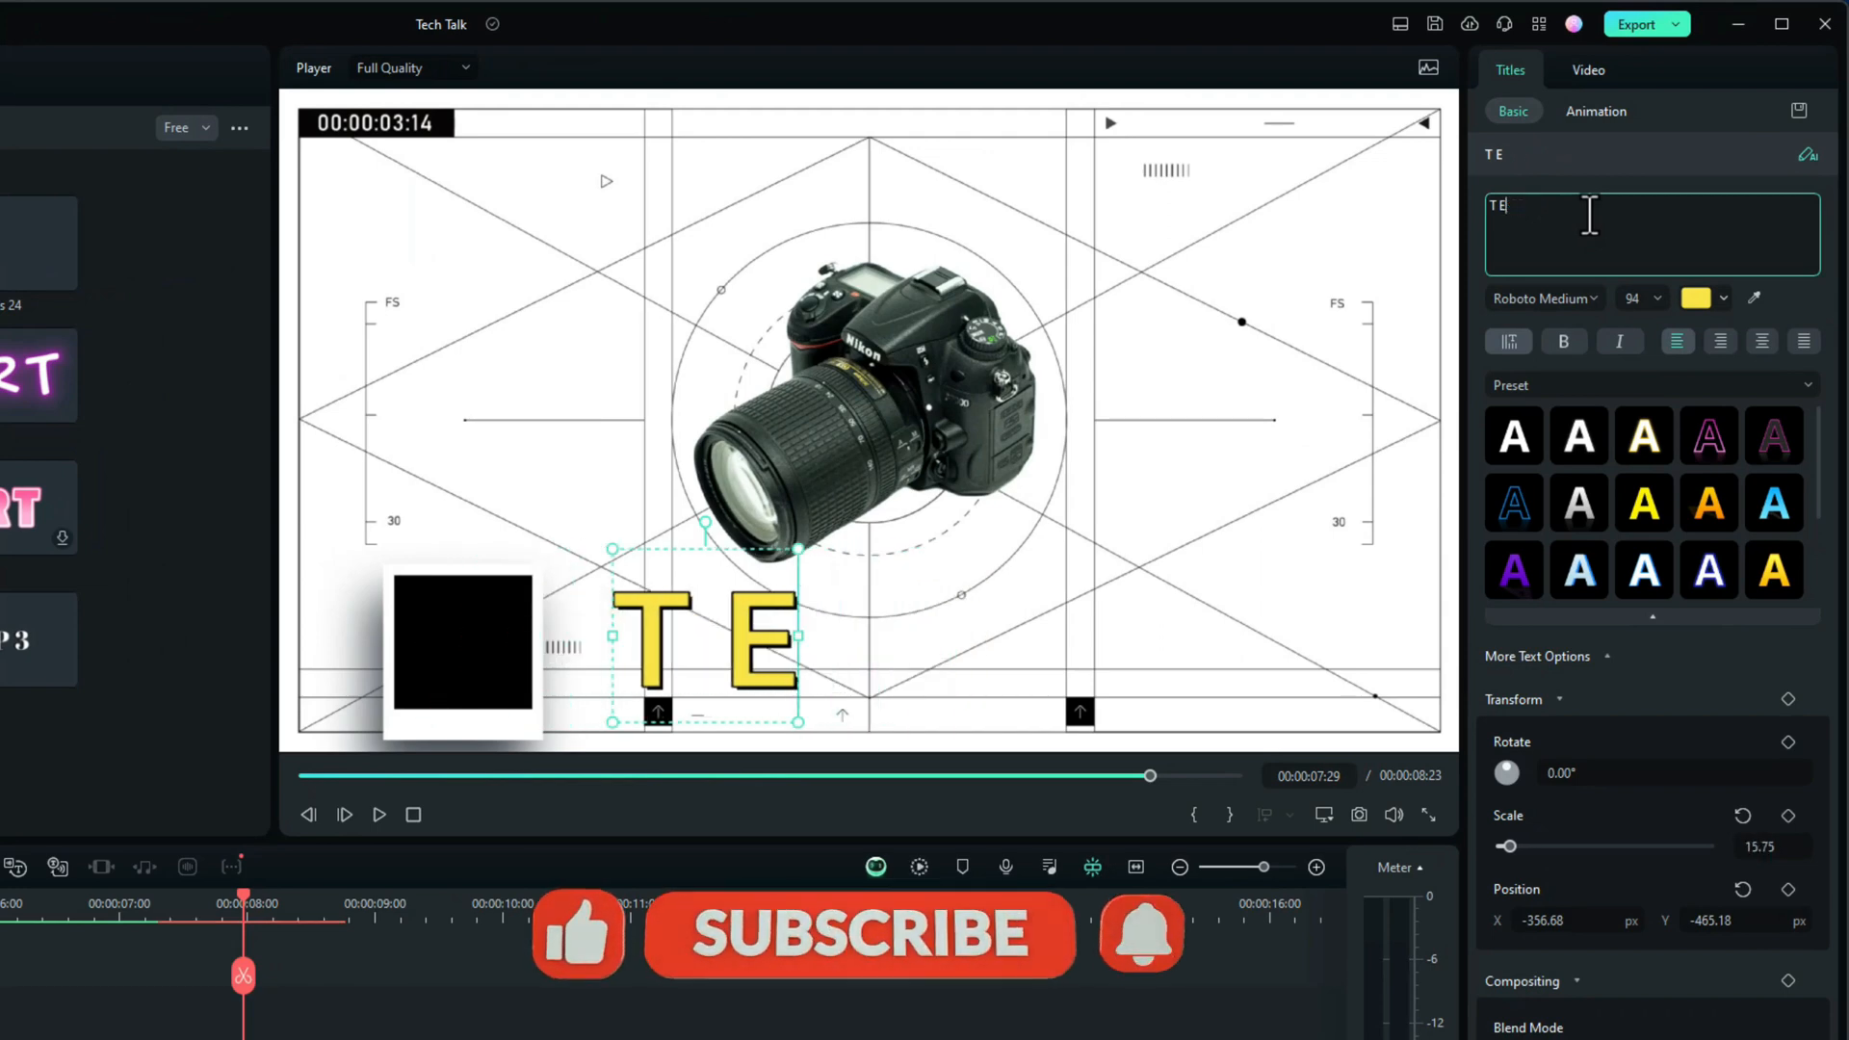
type("T")
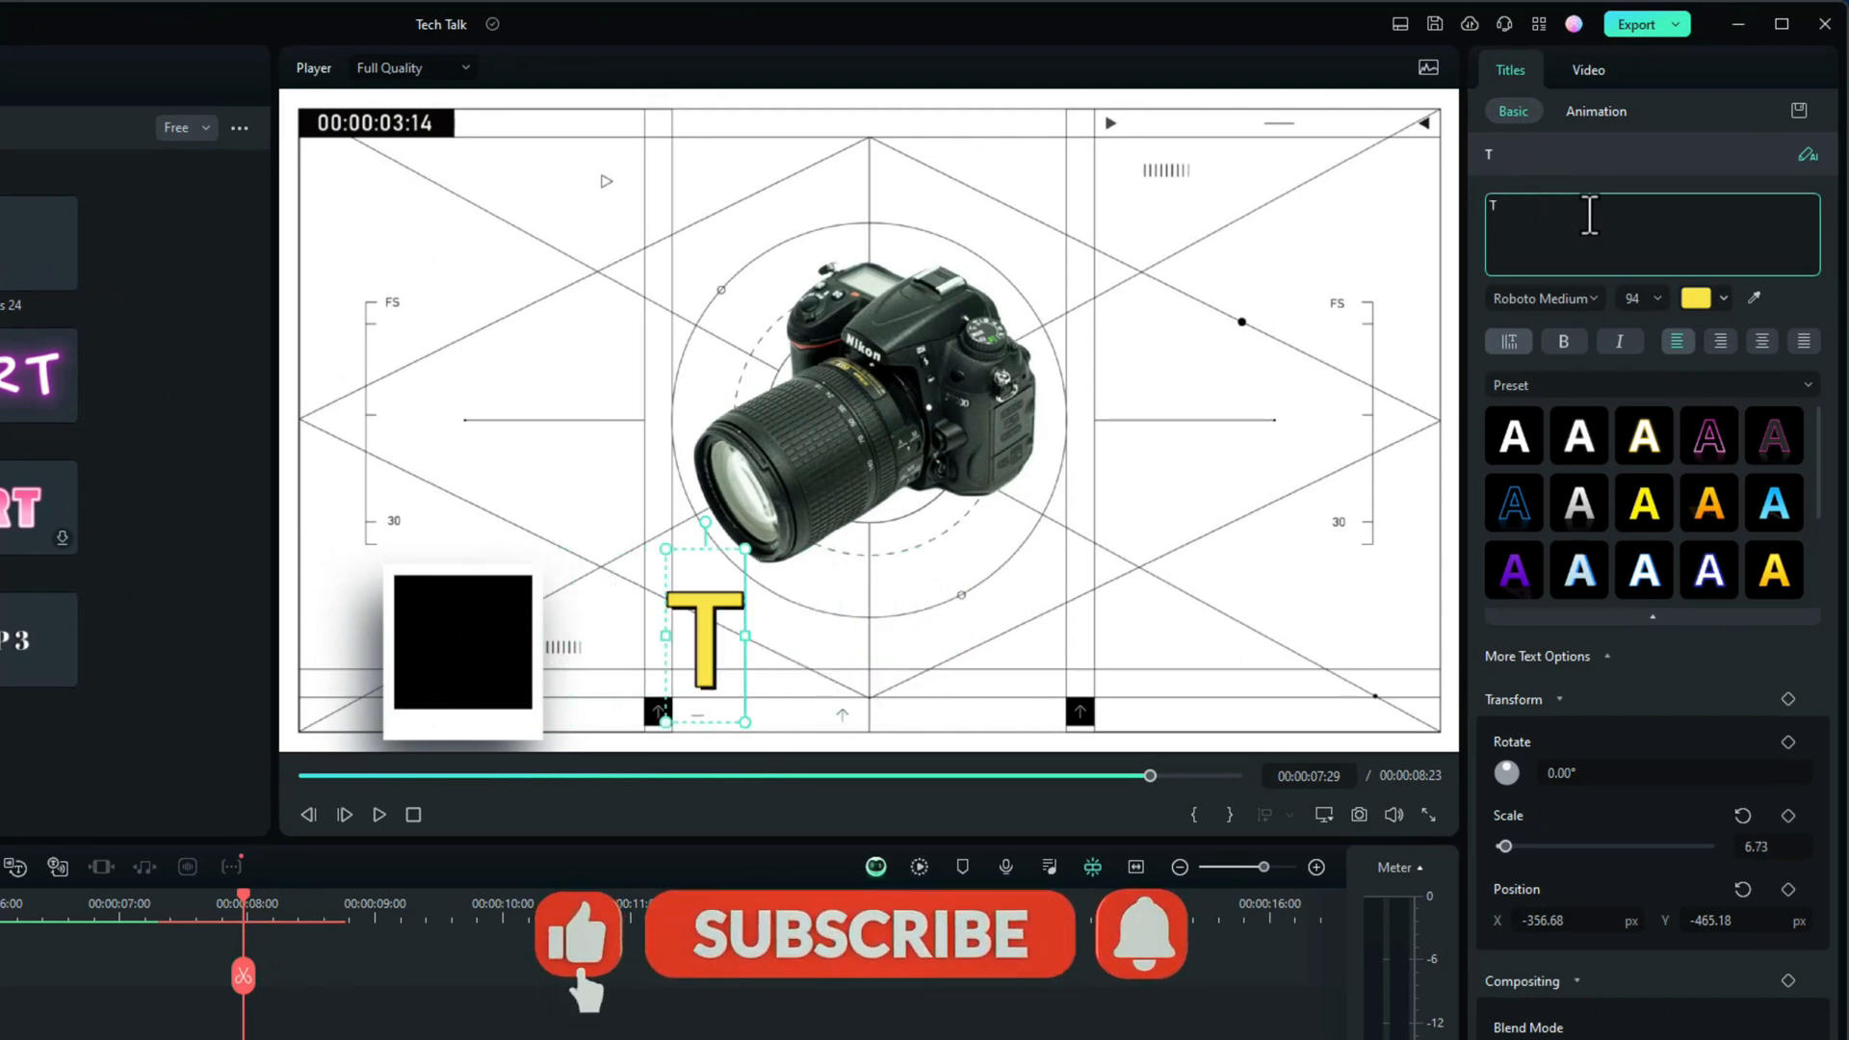
type(" ECH TALK")
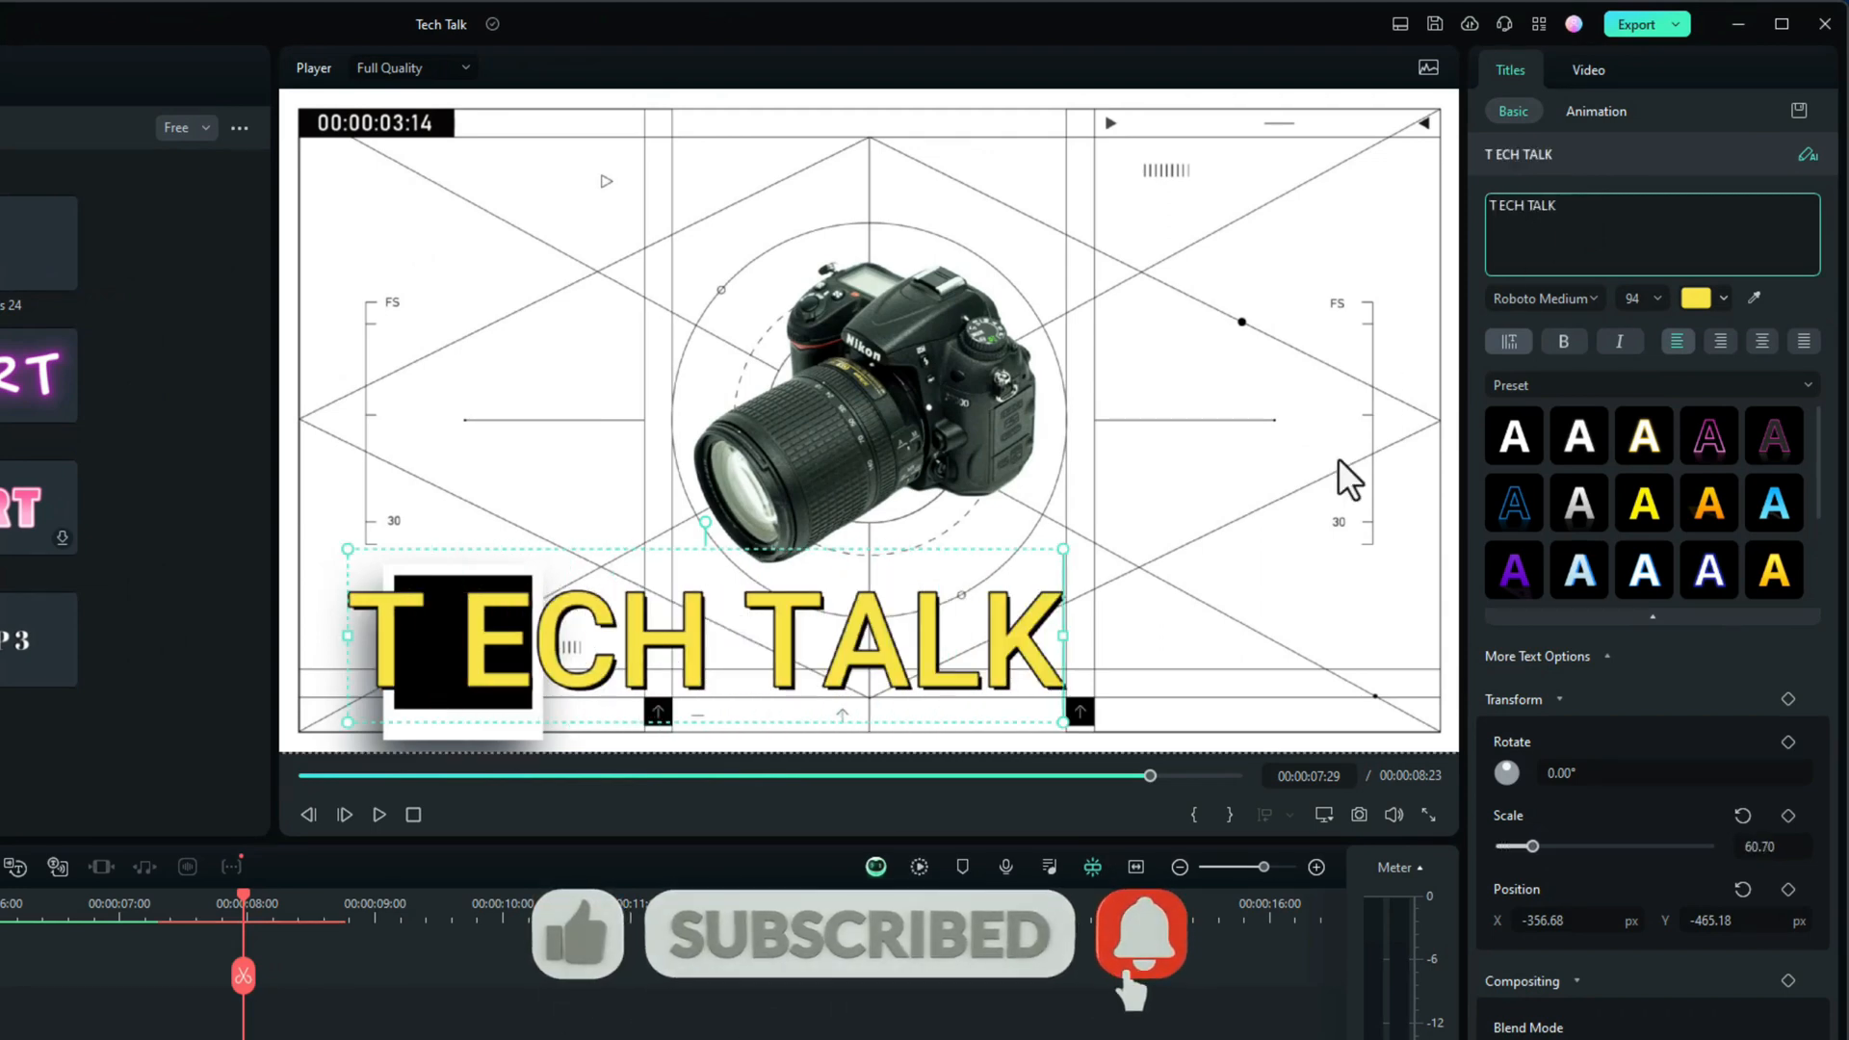
- Shift the "T ECH TALK" title horizontally to X -196.33 px so its T sits inside the black square
left_click(805, 551)
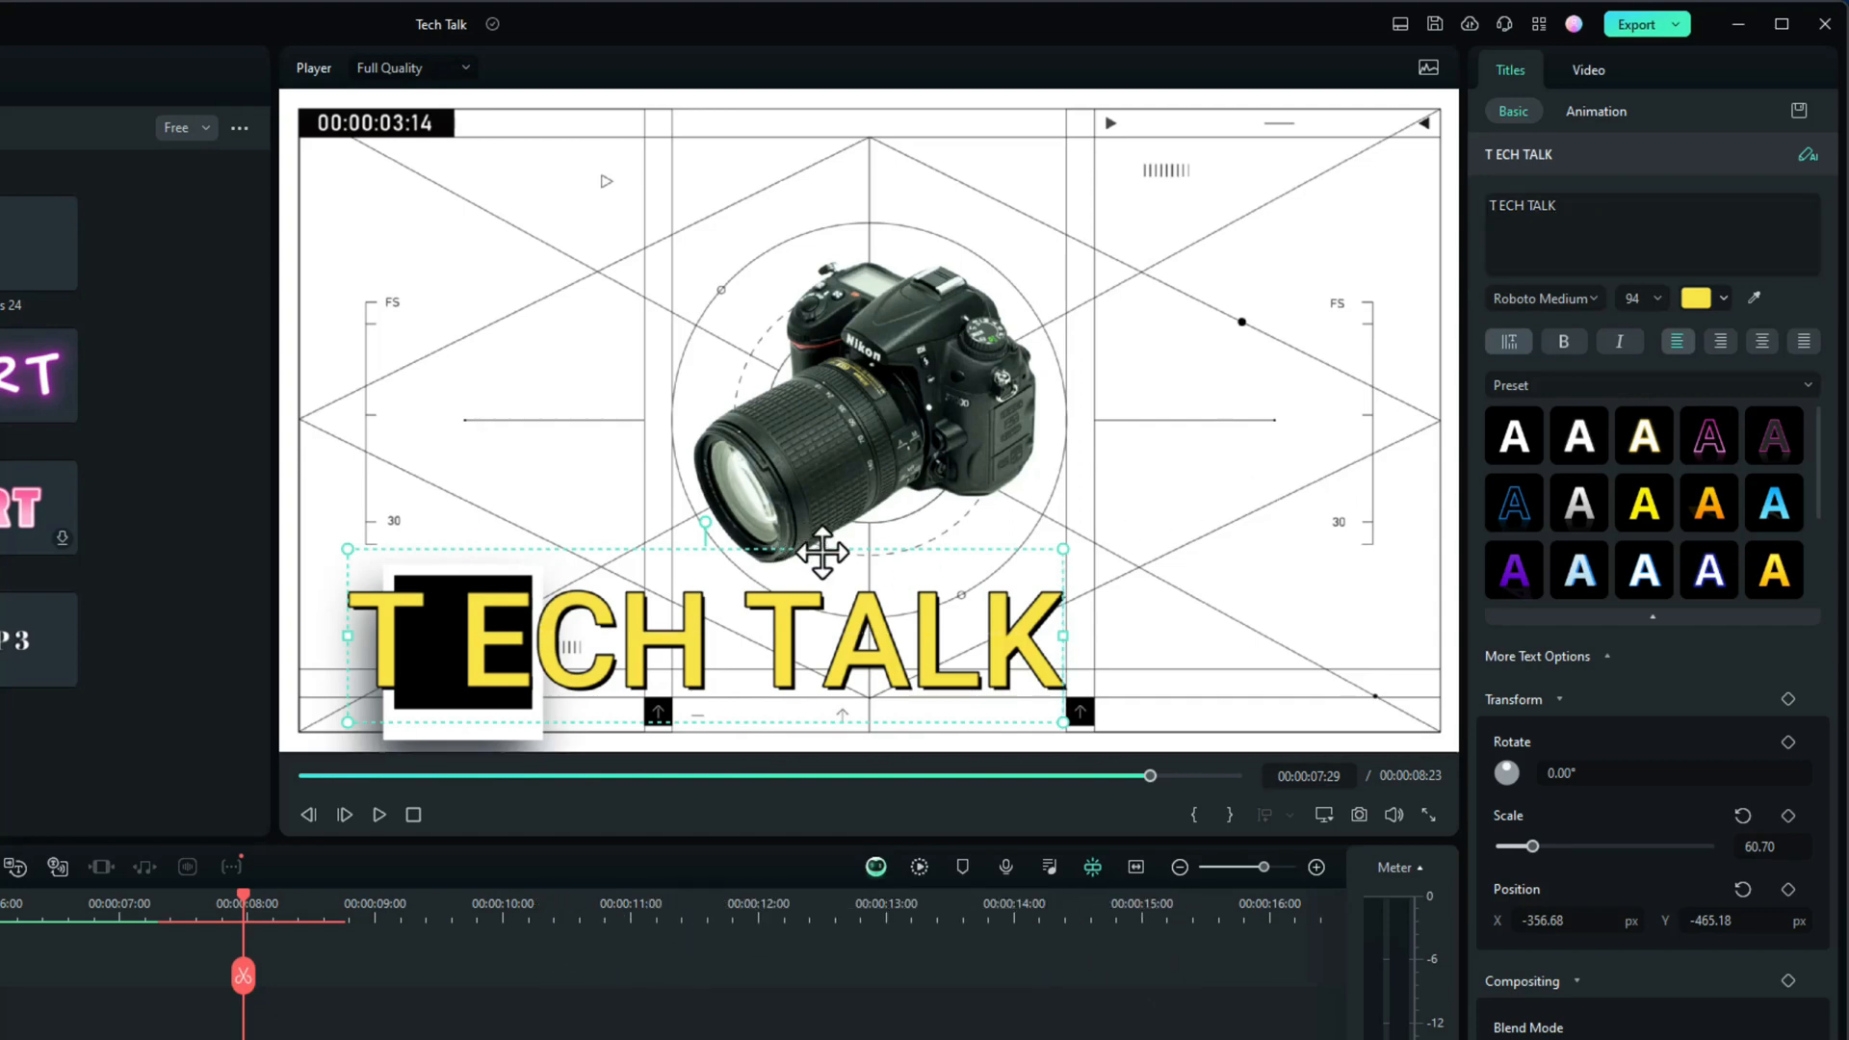
key("Right")
key("Right")
key("Right")
key("Right")
key("Right")
key("Right")
key("Right")
key("Right")
key("Right")
key("Right")
key("Right")
key("Right")
key("Right")
key("Right")
key("Right")
key("Right")
key("Right")
key("Right")
key("Right")
key("Right")
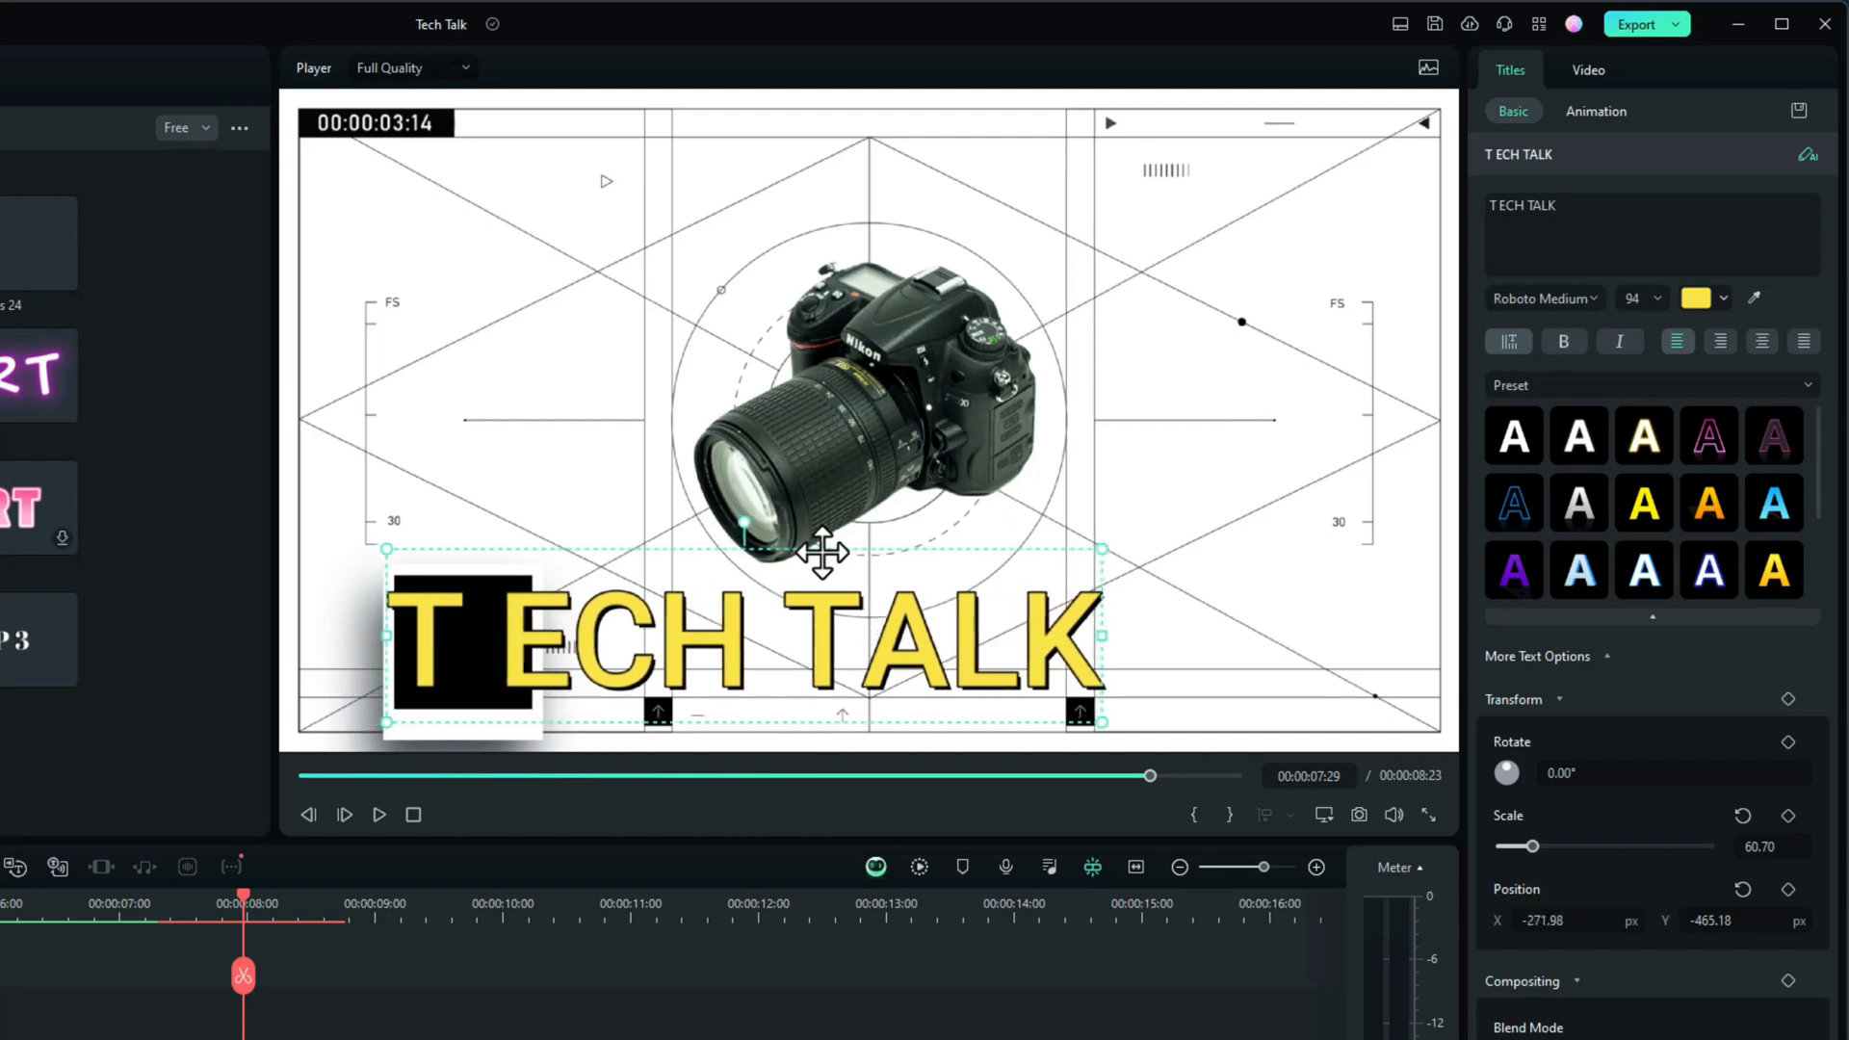
key("Right")
key("Right")
key("Right")
key("Right")
key("Right")
key("Right")
key("Right")
key("Right")
key("Right")
key("Right")
key("Right")
key("Right")
key("Right")
key("Right")
key("Right")
key("Right")
key("Right")
key("Right")
key("Right")
key("Right")
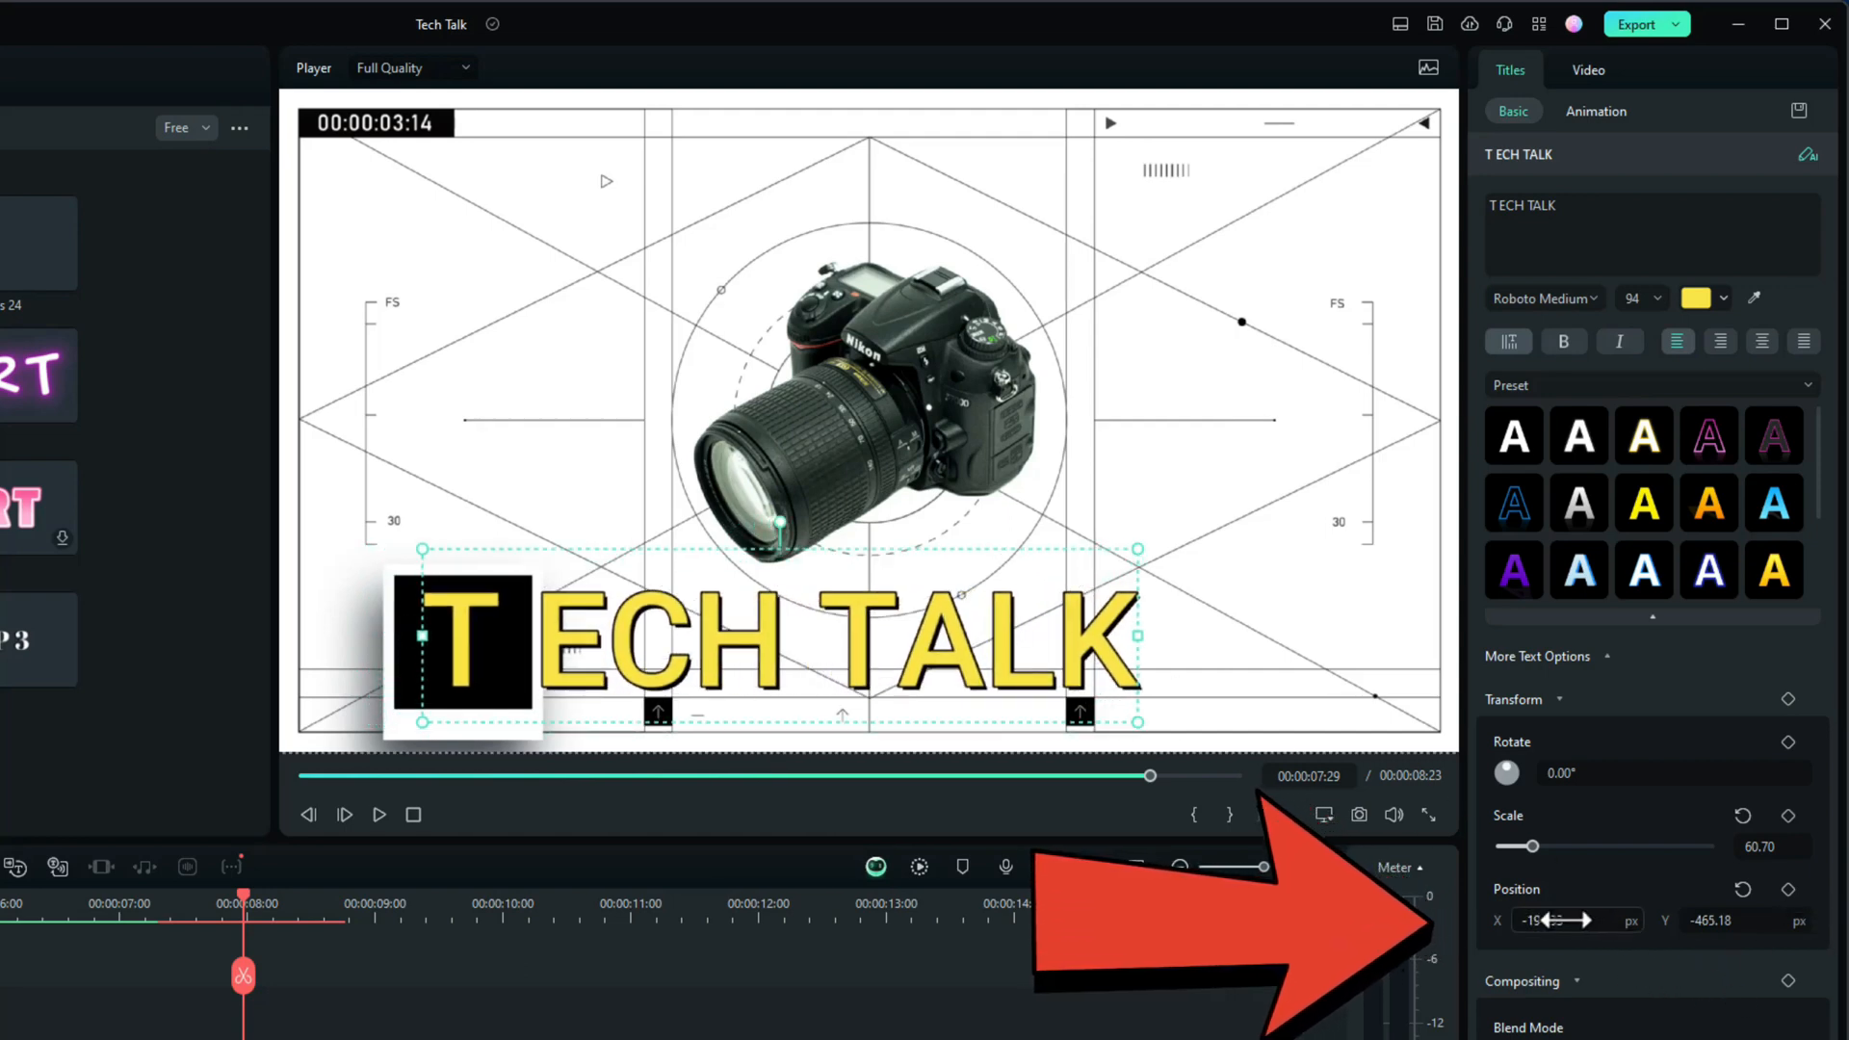
mouse_move(1567, 920)
left_mouse_down()
mouse_move(1549, 920)
mouse_move(1565, 920)
left_mouse_up()
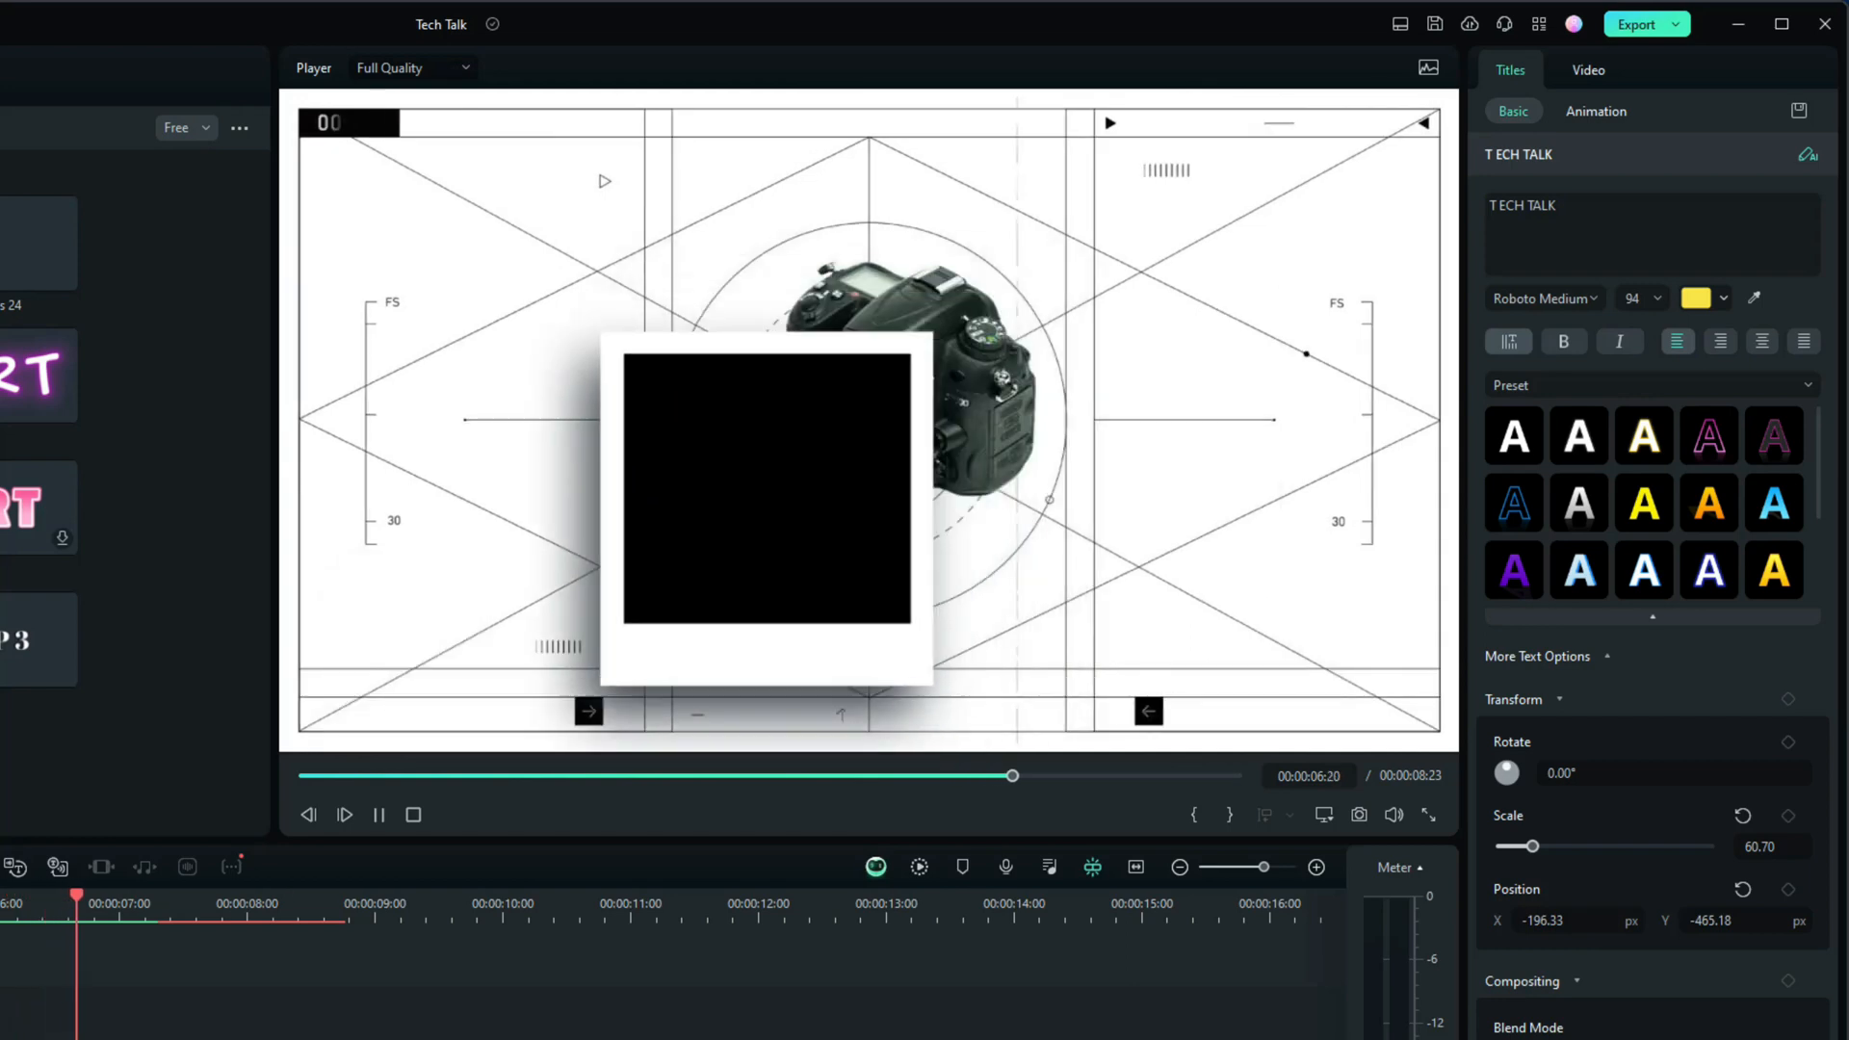
key("space")
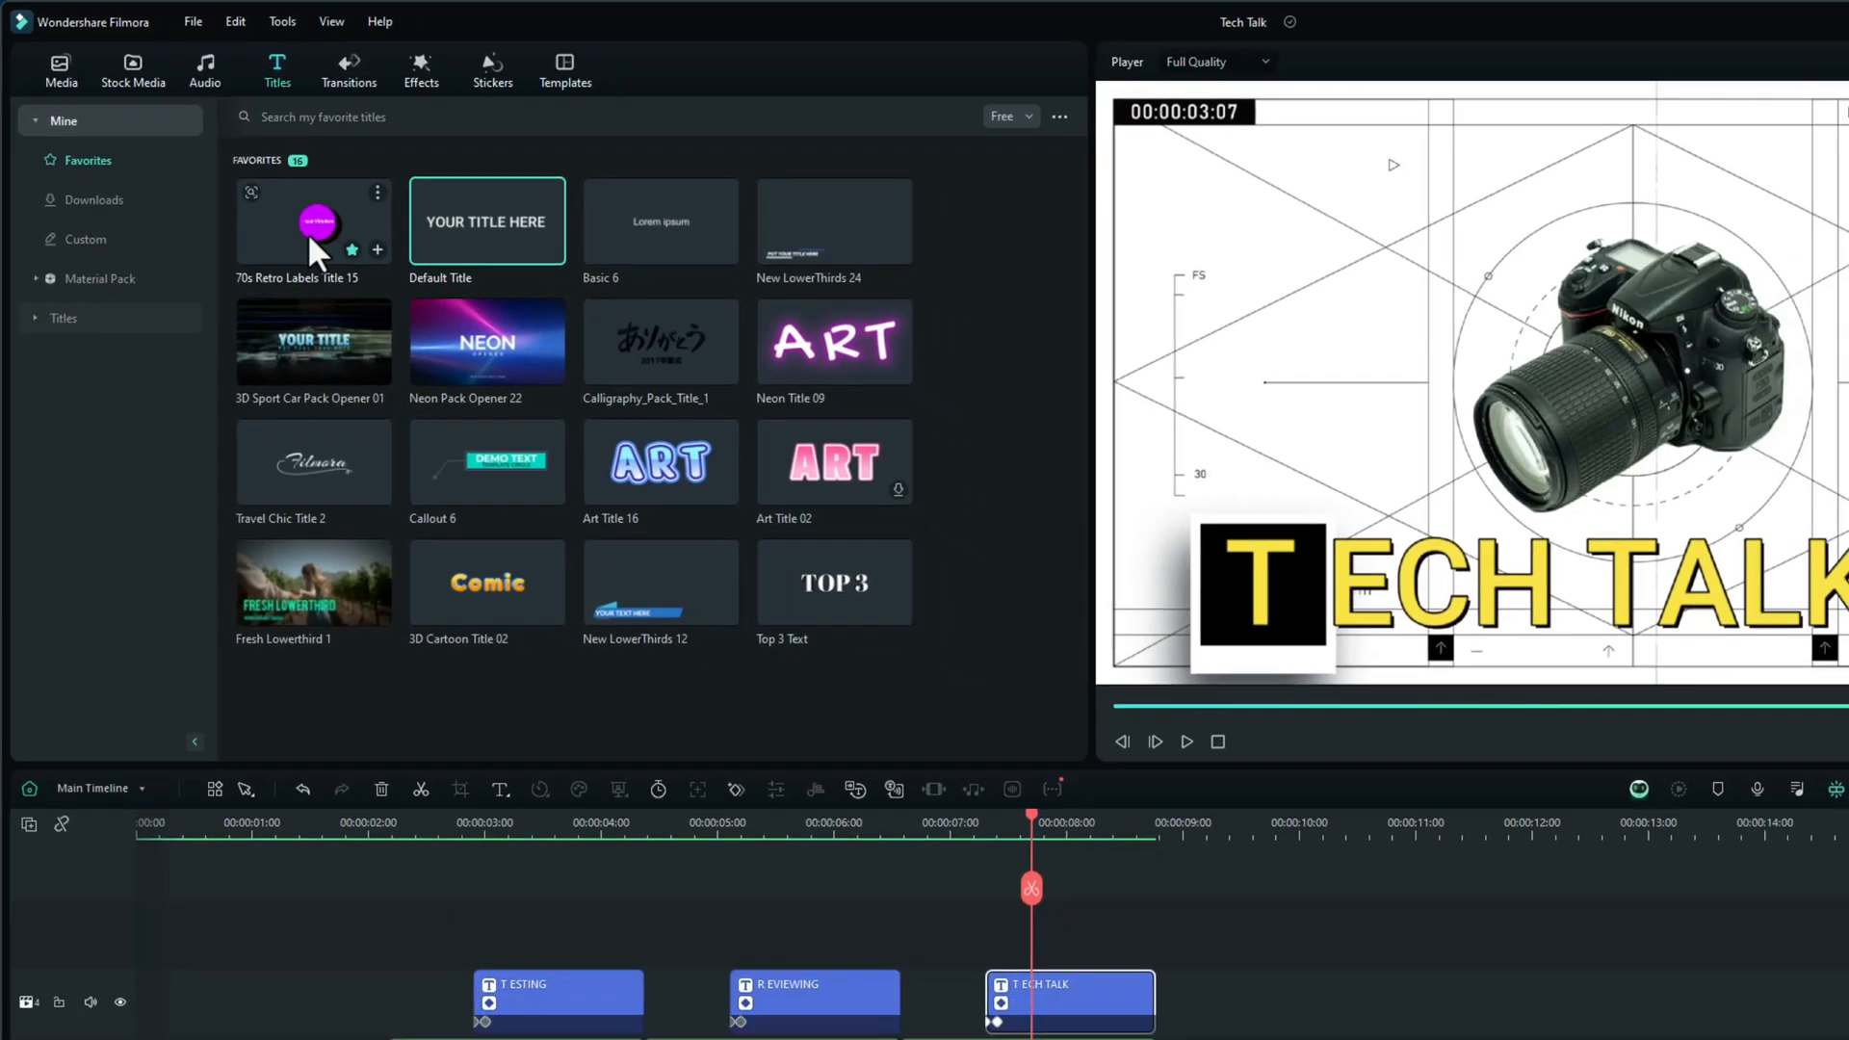
- Add the 70s Retro Labels Title 15 on a new track above the other titles, starting at 00:00:00:13
left_click_drag(339, 255, 162, 696)
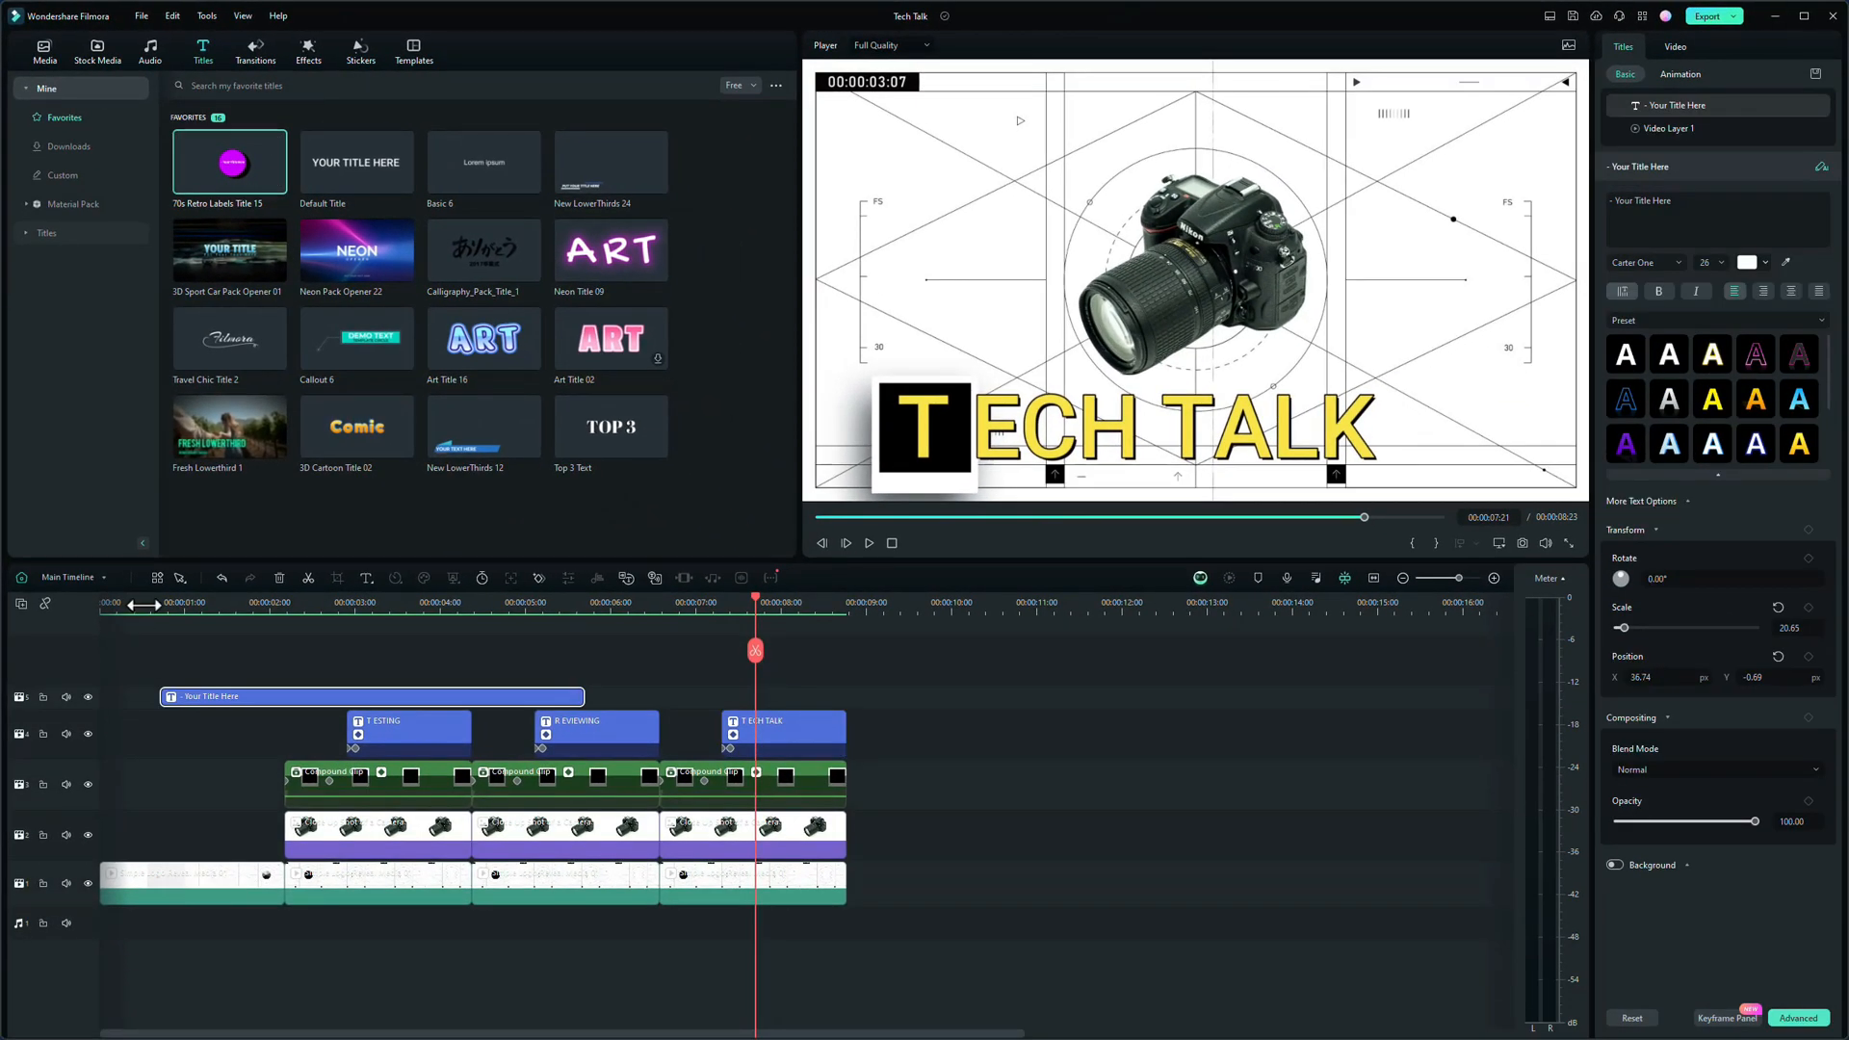
left_click(145, 603)
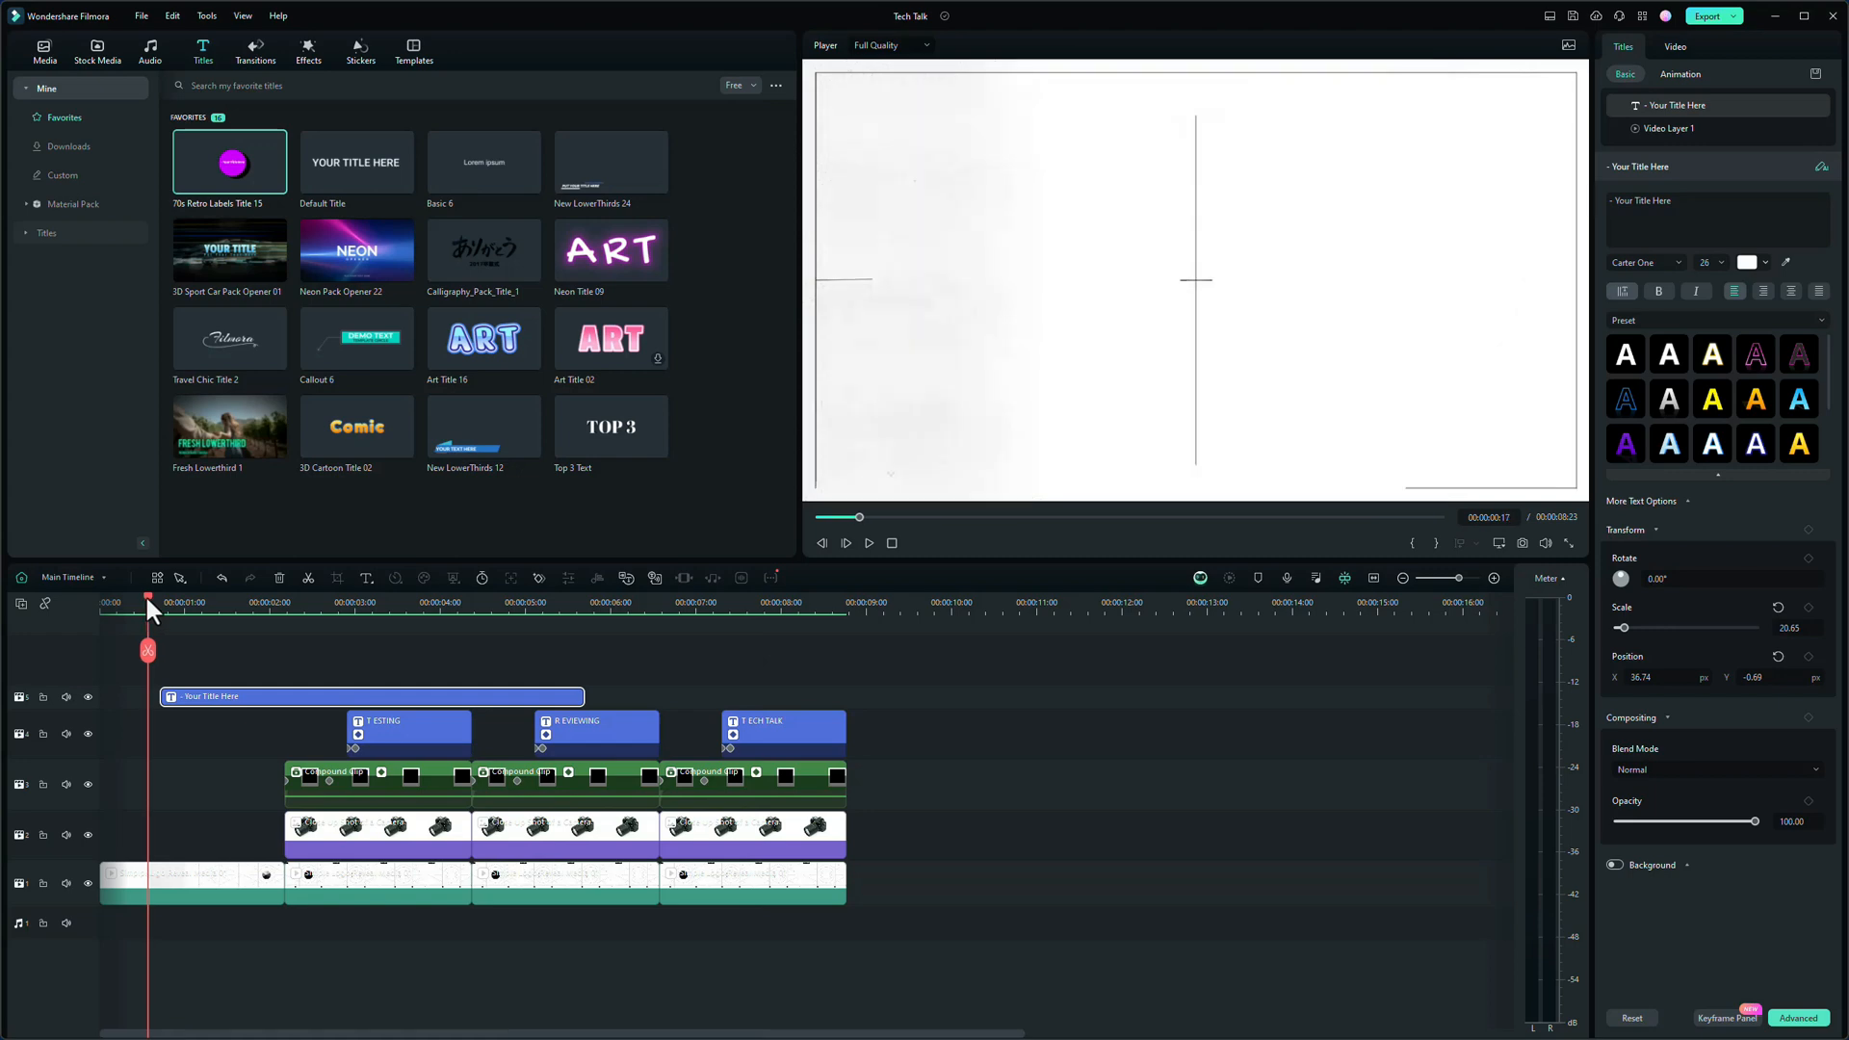
left_click(148, 599)
left_click_drag(145, 601, 136, 603)
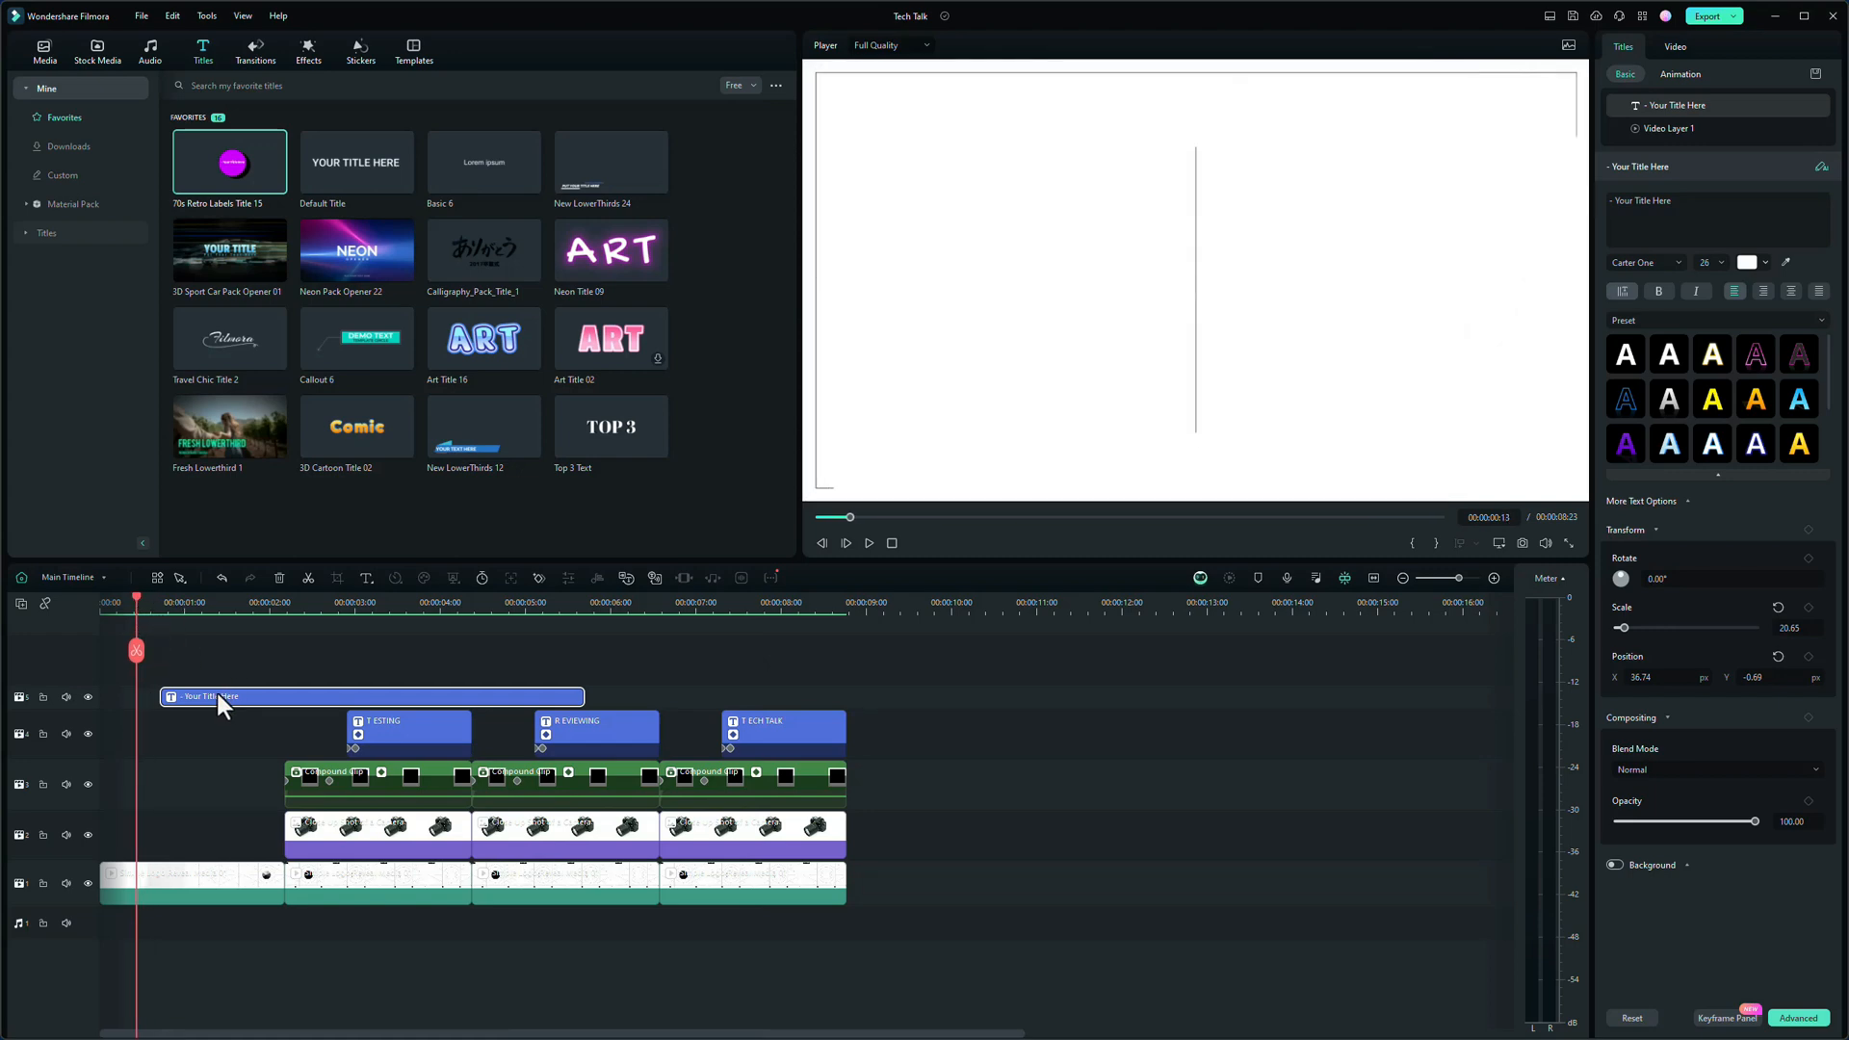
left_click_drag(223, 695, 199, 694)
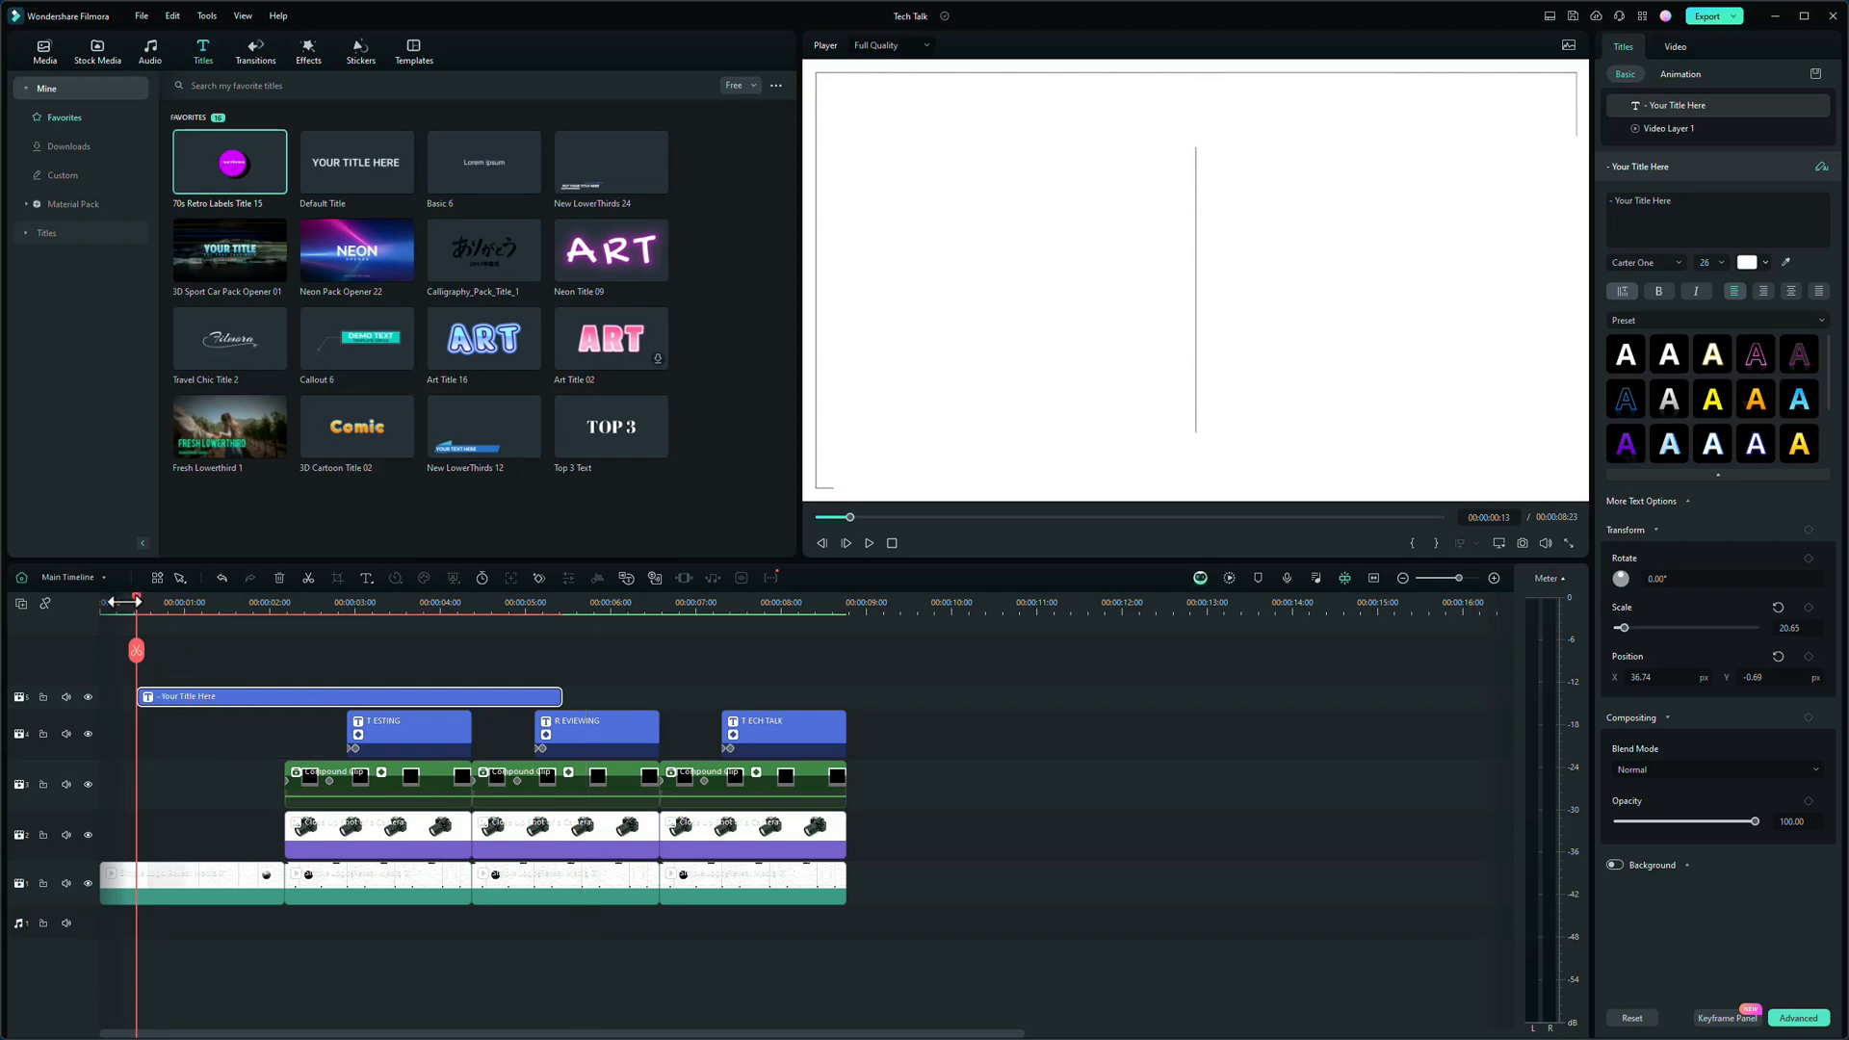
key("space")
key("space")
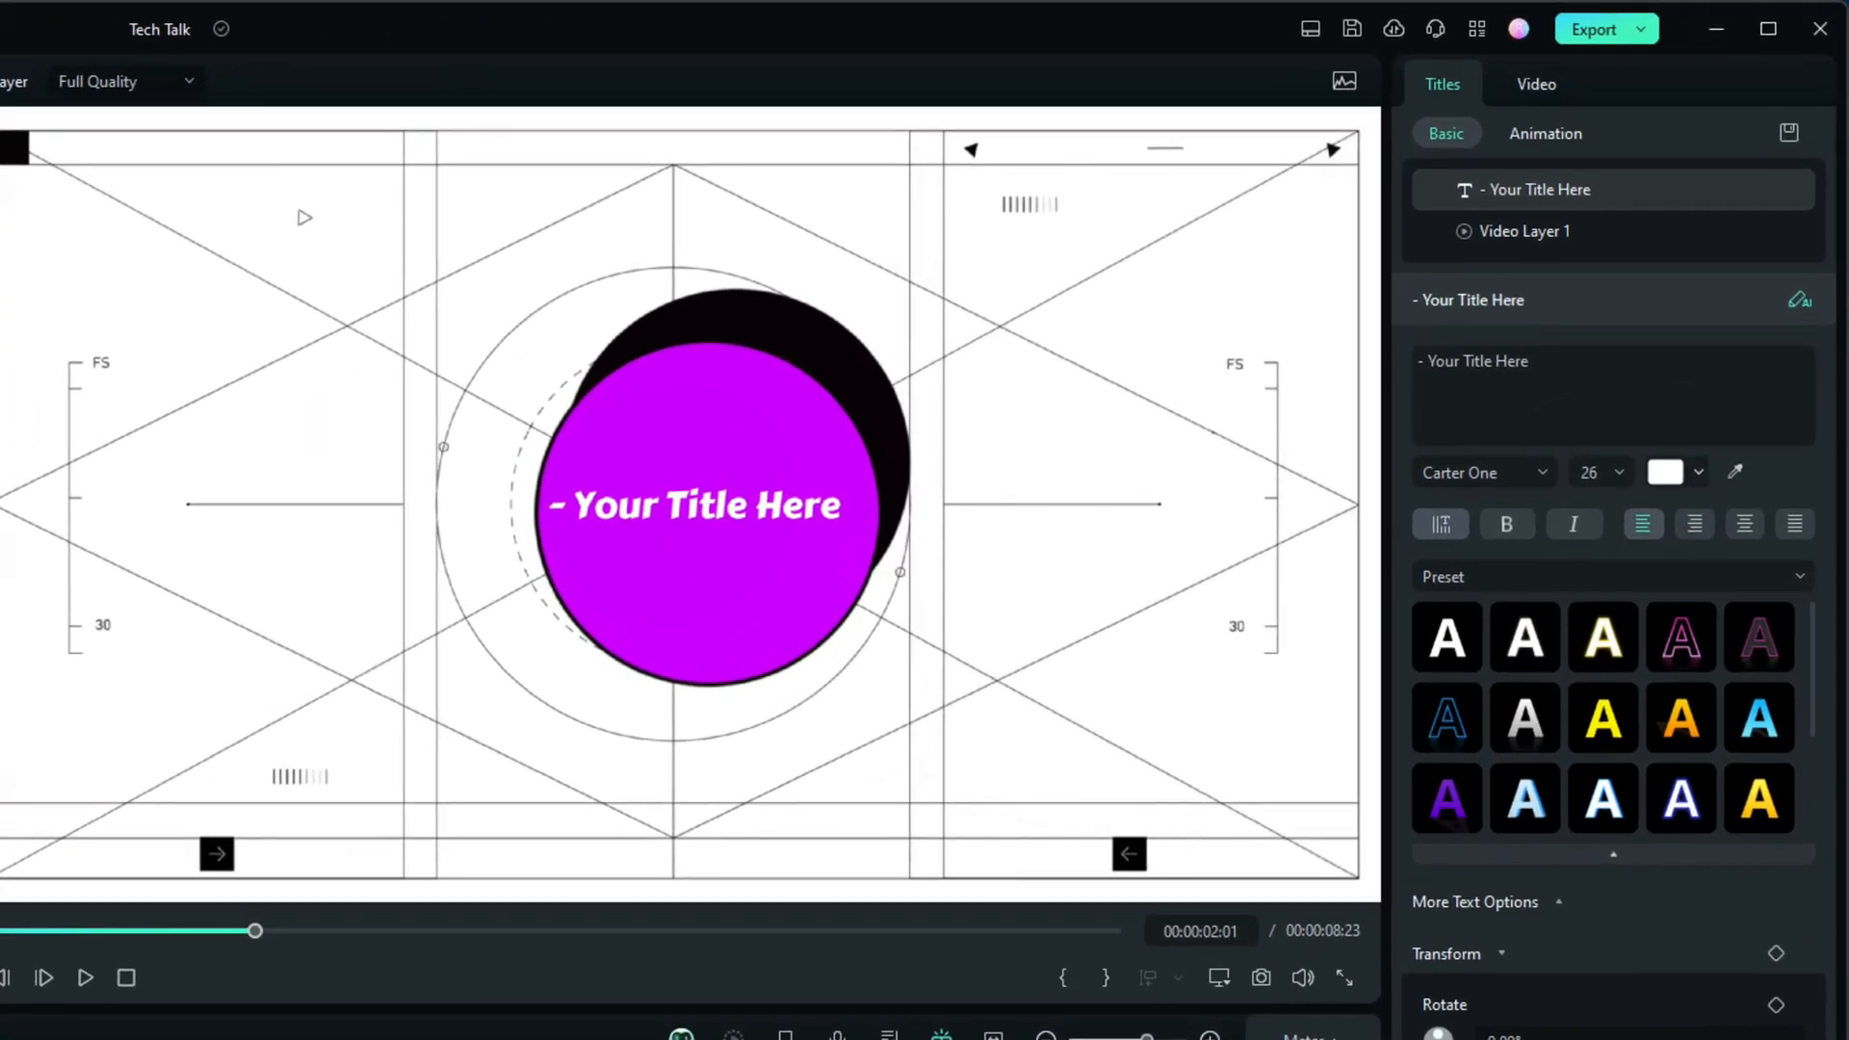
- Set the circle title clip's horizontal position to X -68.00 px to centre the purple circle in the frame, and preview it
left_click(1533, 85)
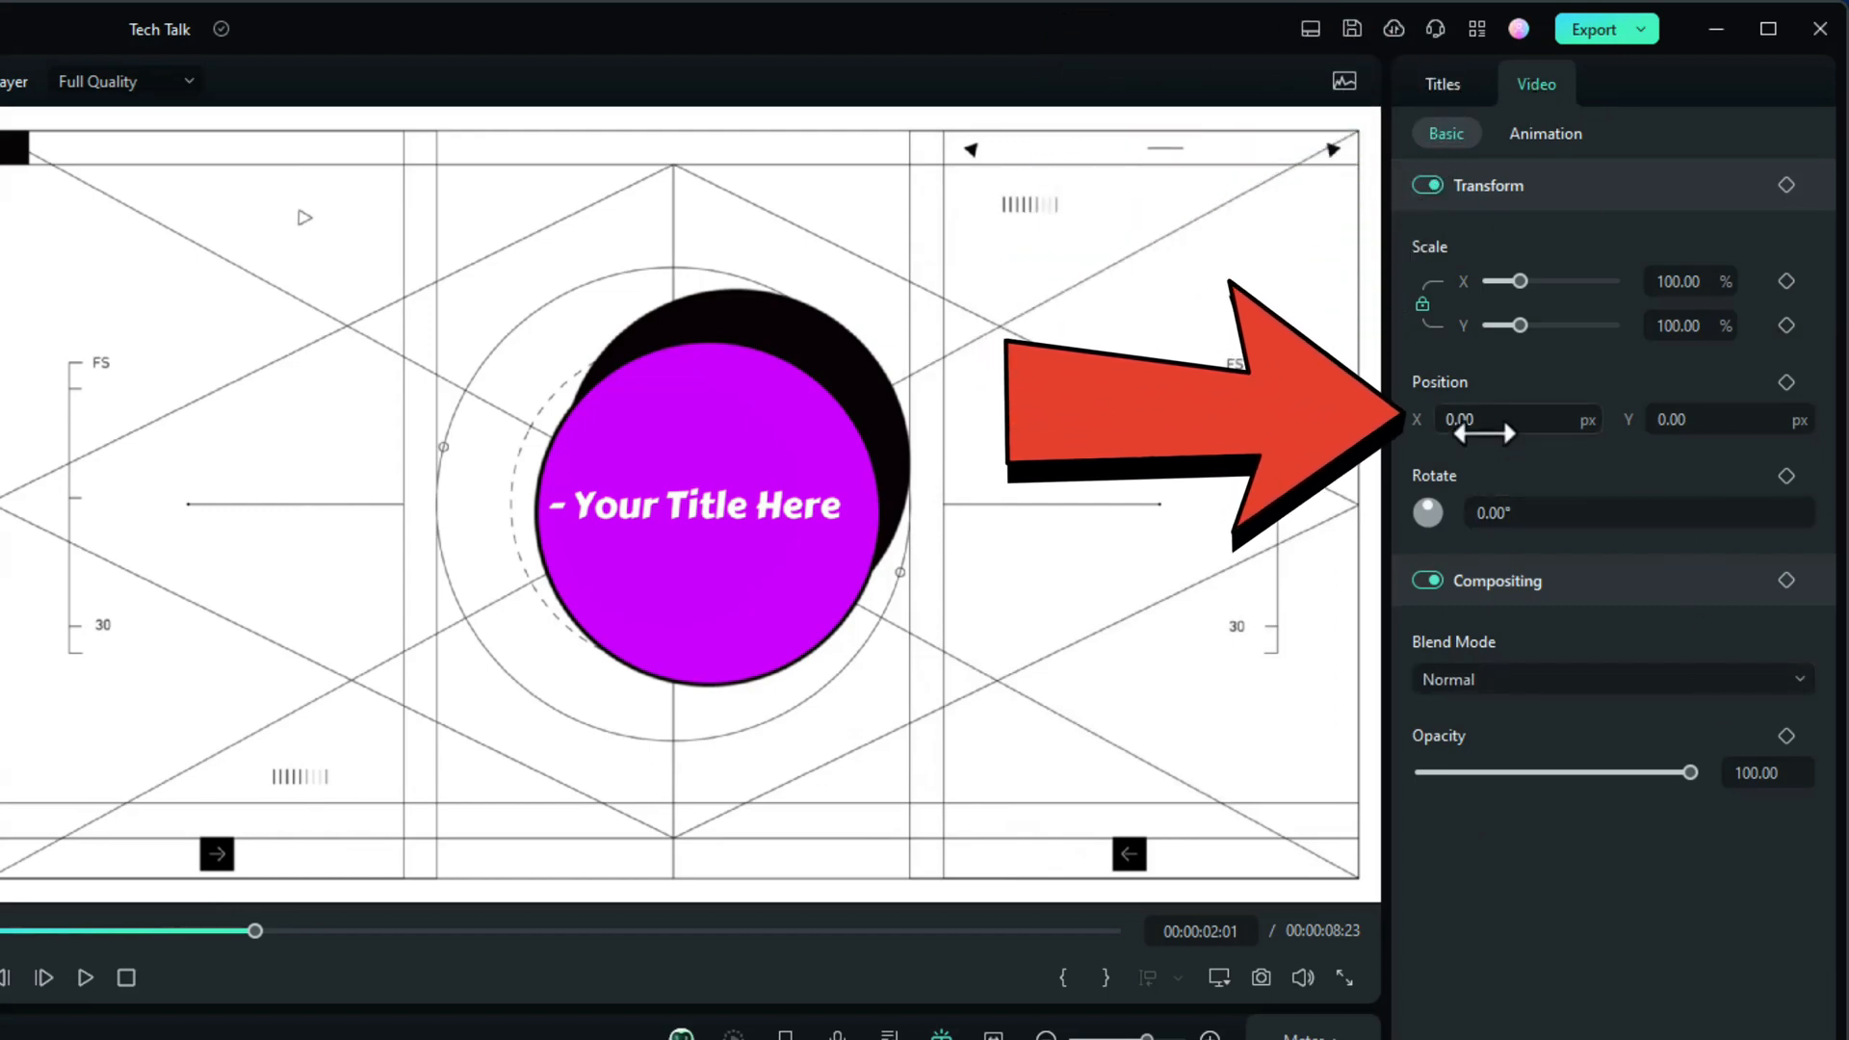
left_click_drag(1483, 434, 1418, 434)
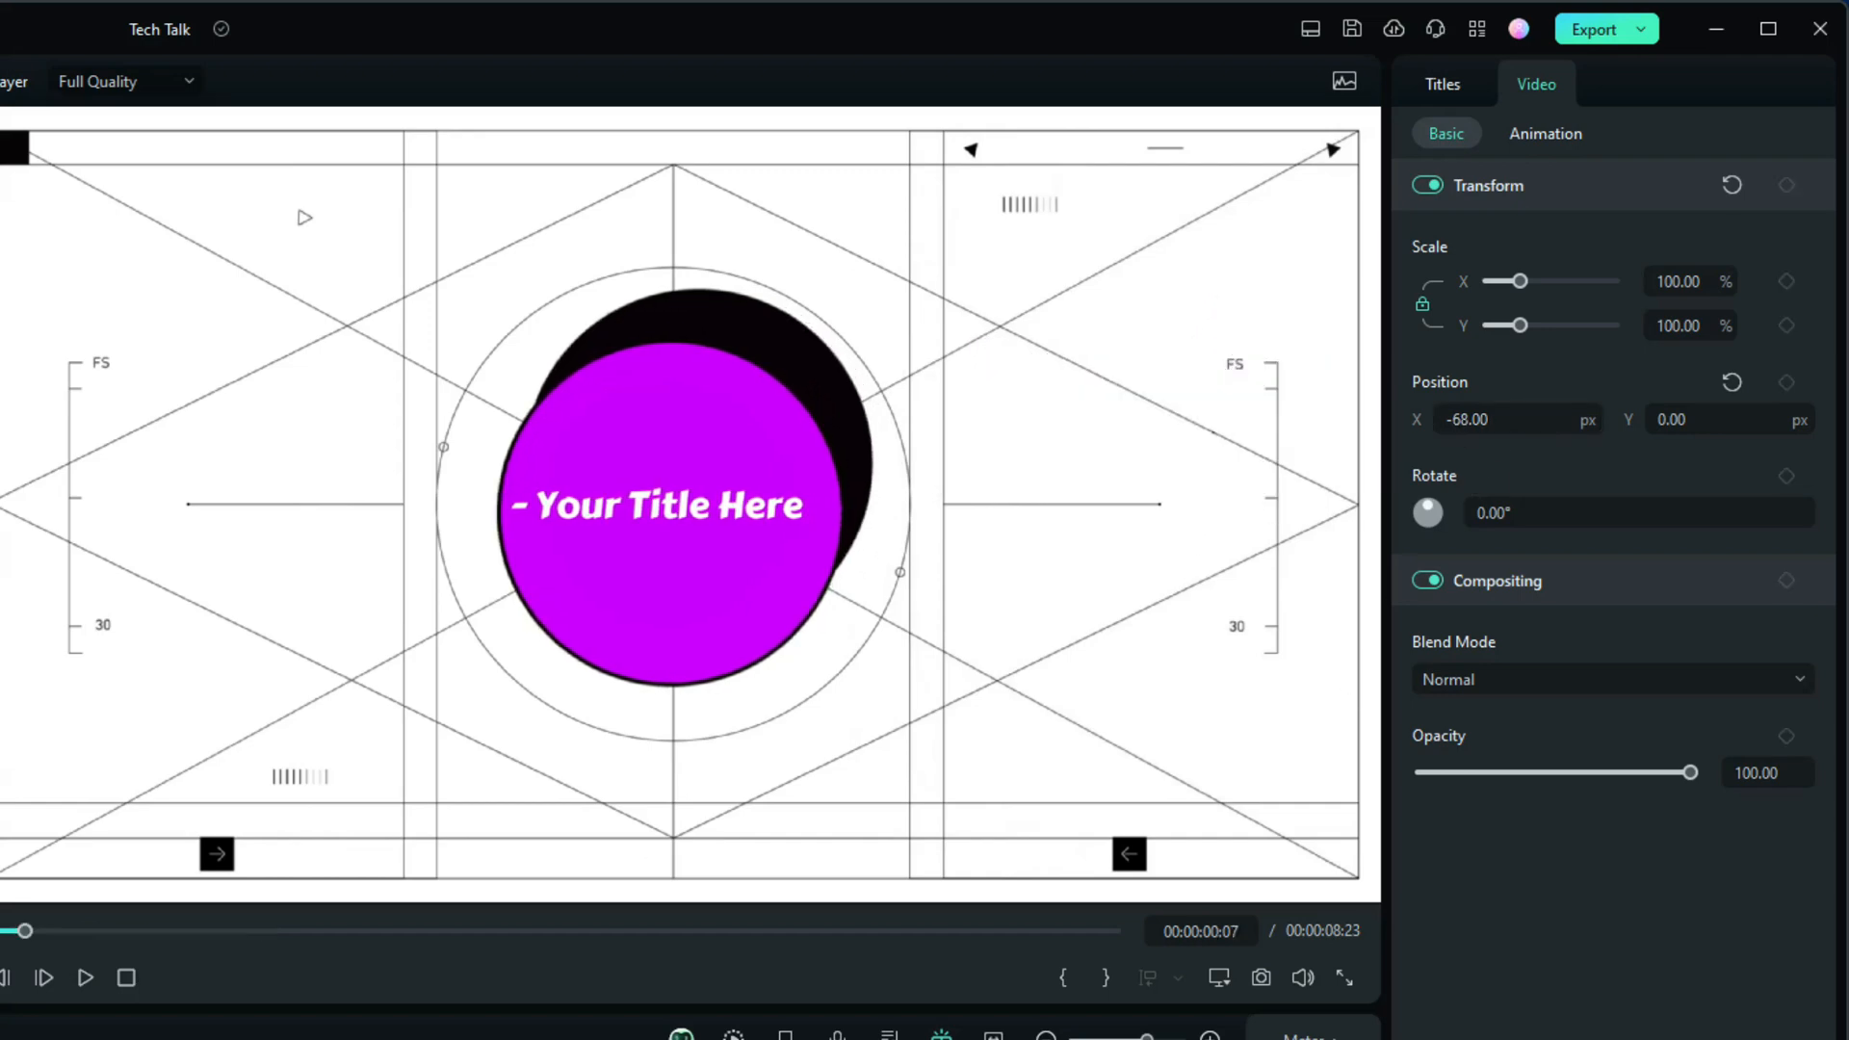
key("space")
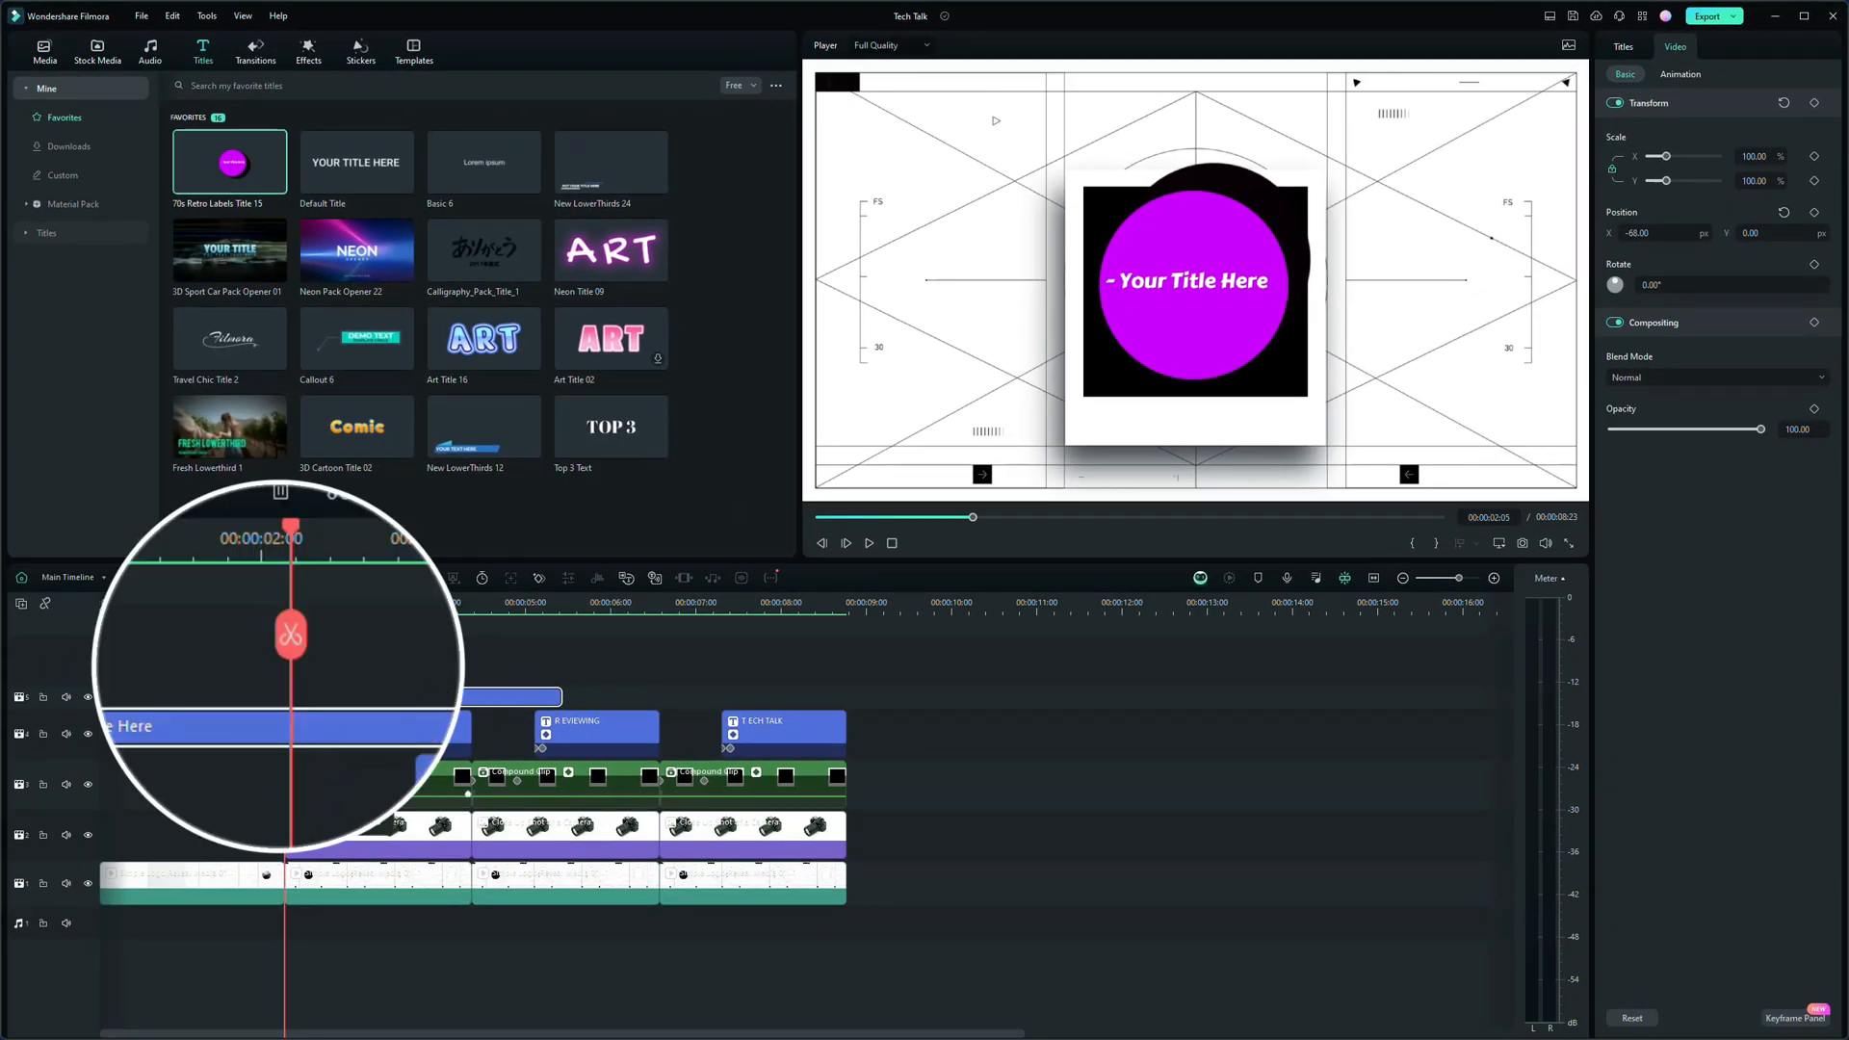
- Split the circle title clip at 00:00:02:05 and trim its second part to end with the TESTING segment
left_click(290, 638)
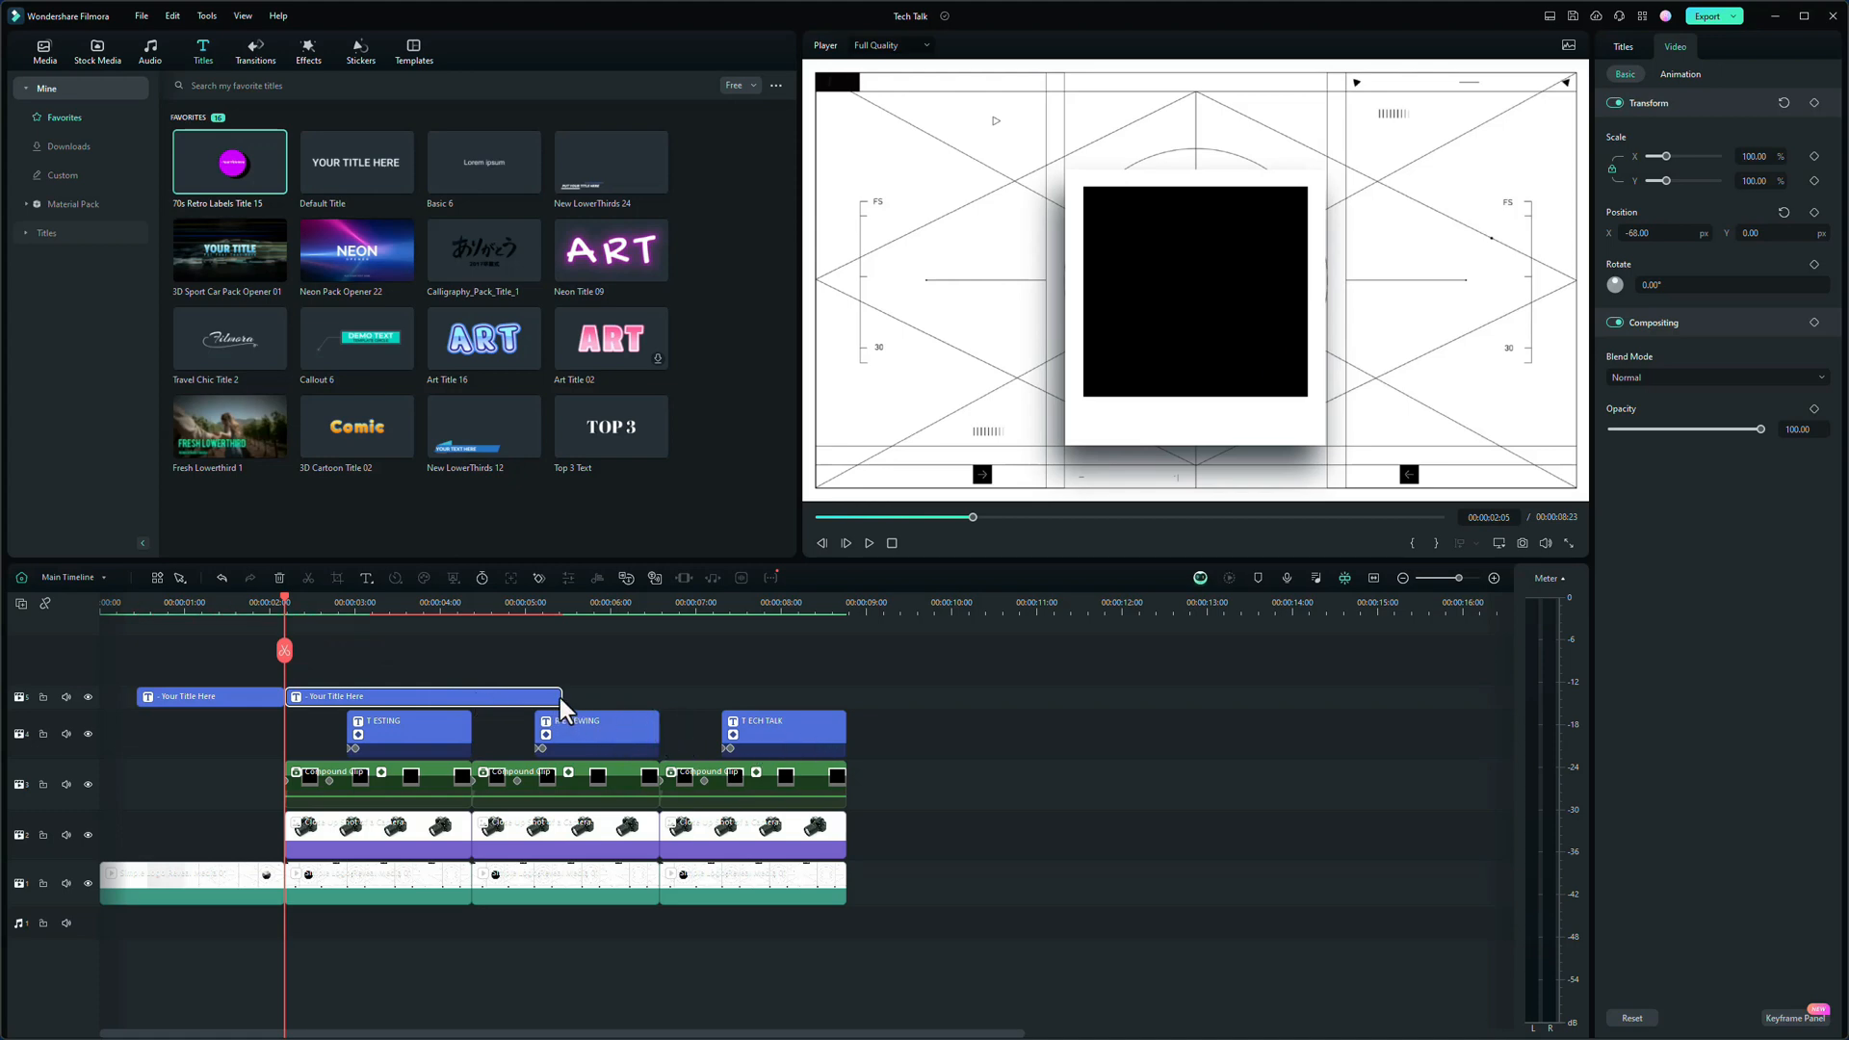
left_click_drag(560, 698, 471, 707)
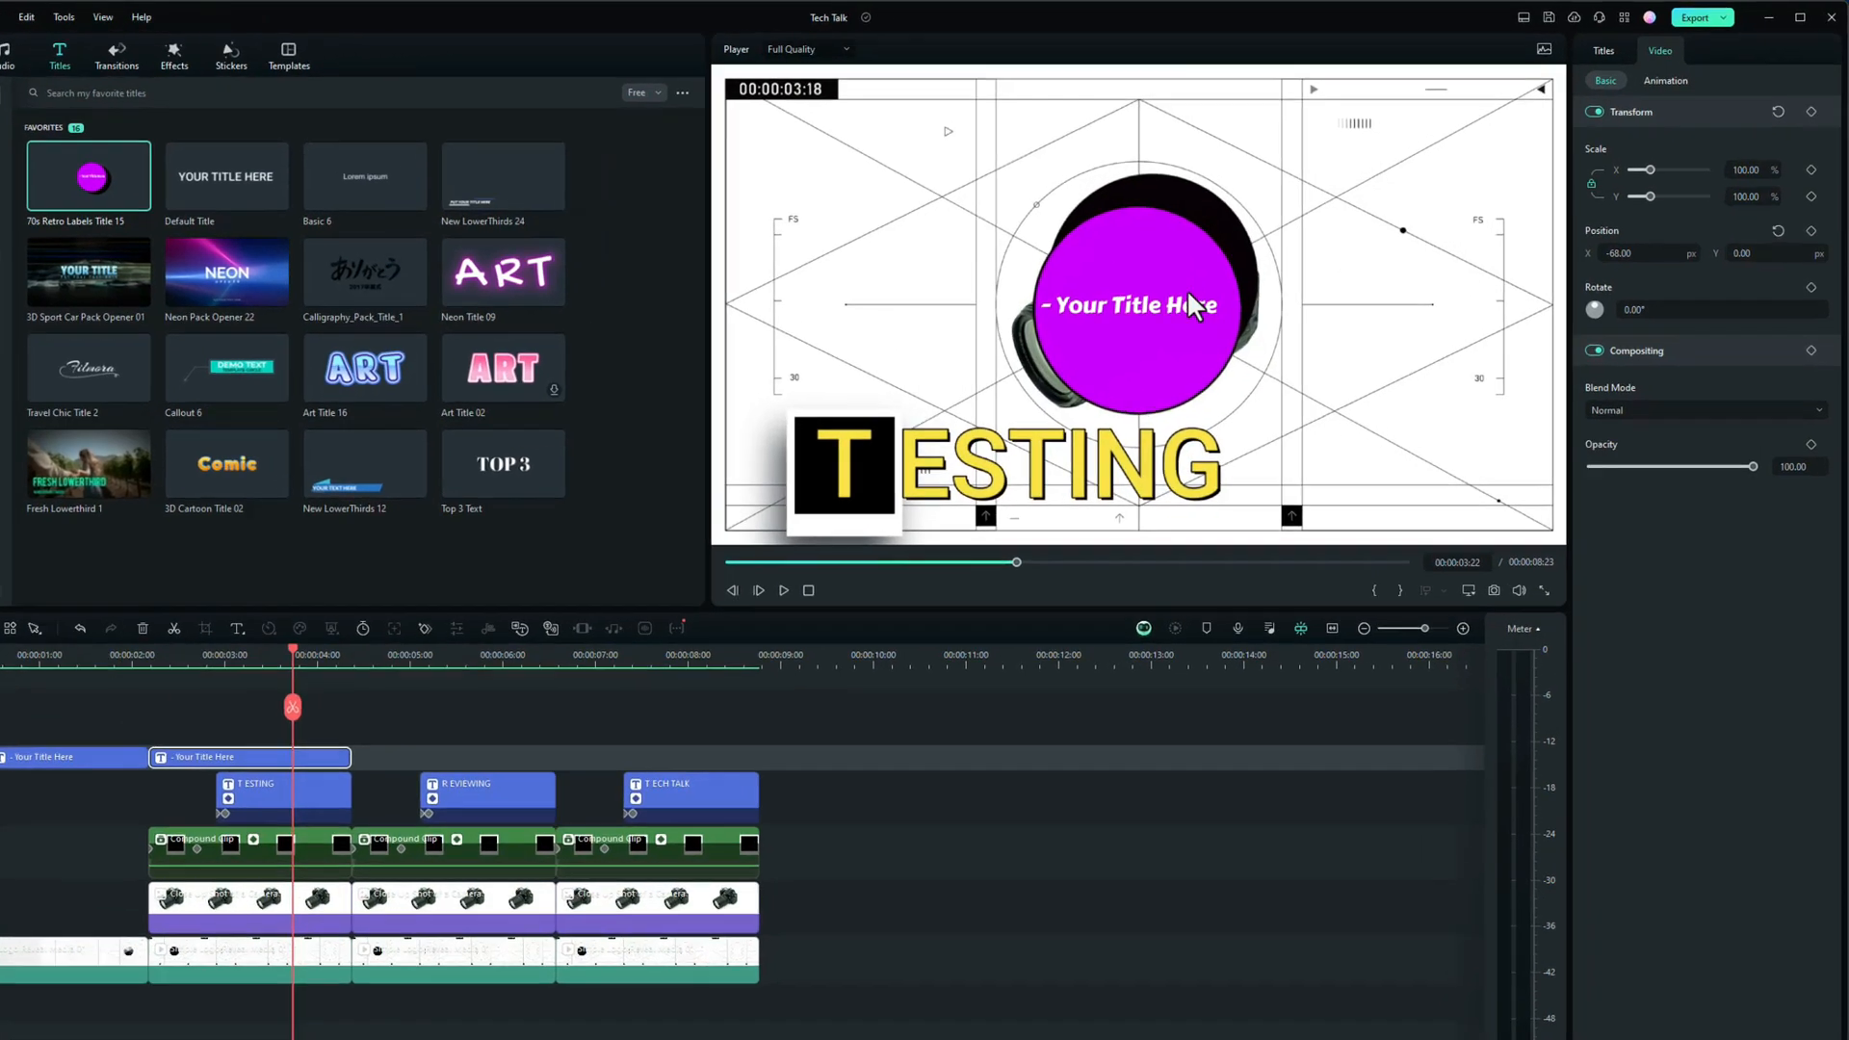
- Scale the second circle title clip to 38.30% and move it to X 961.00 px, Y 462.00 px in the frame's upper-right corner
left_click(1249, 281)
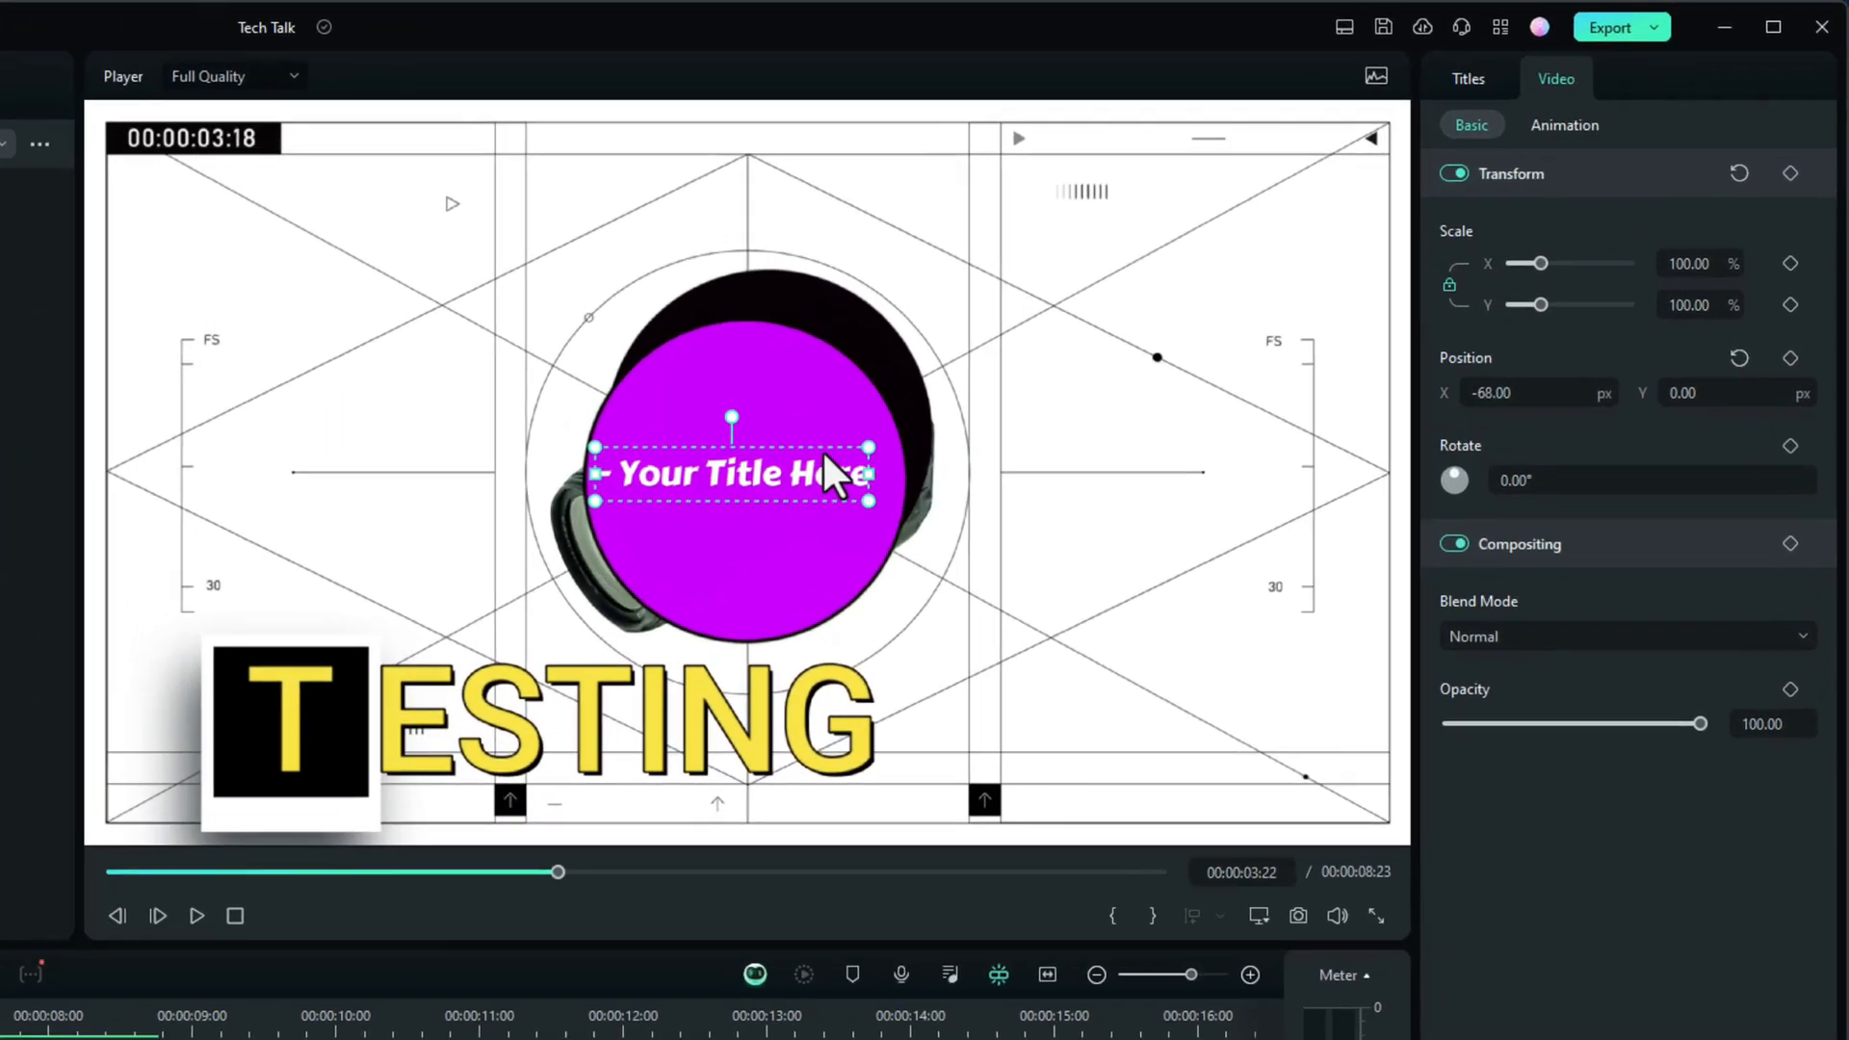
left_click(1445, 87)
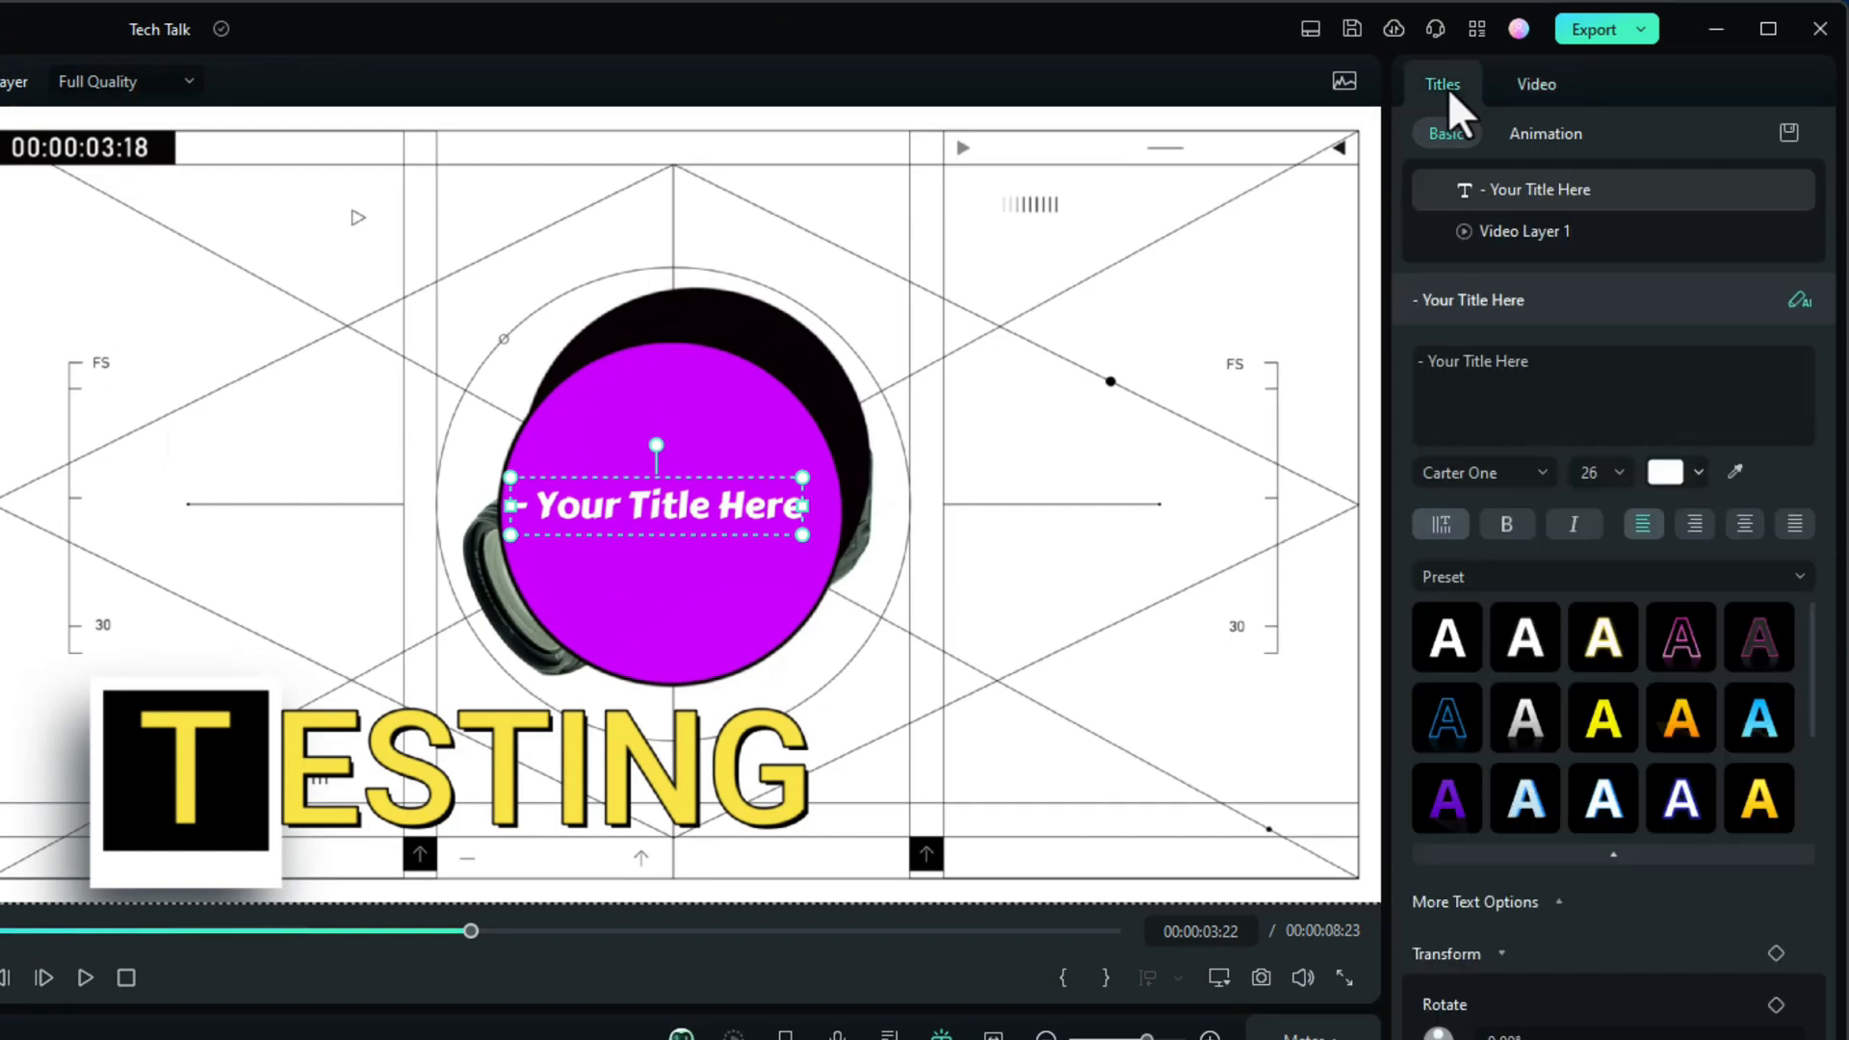
left_click(1531, 89)
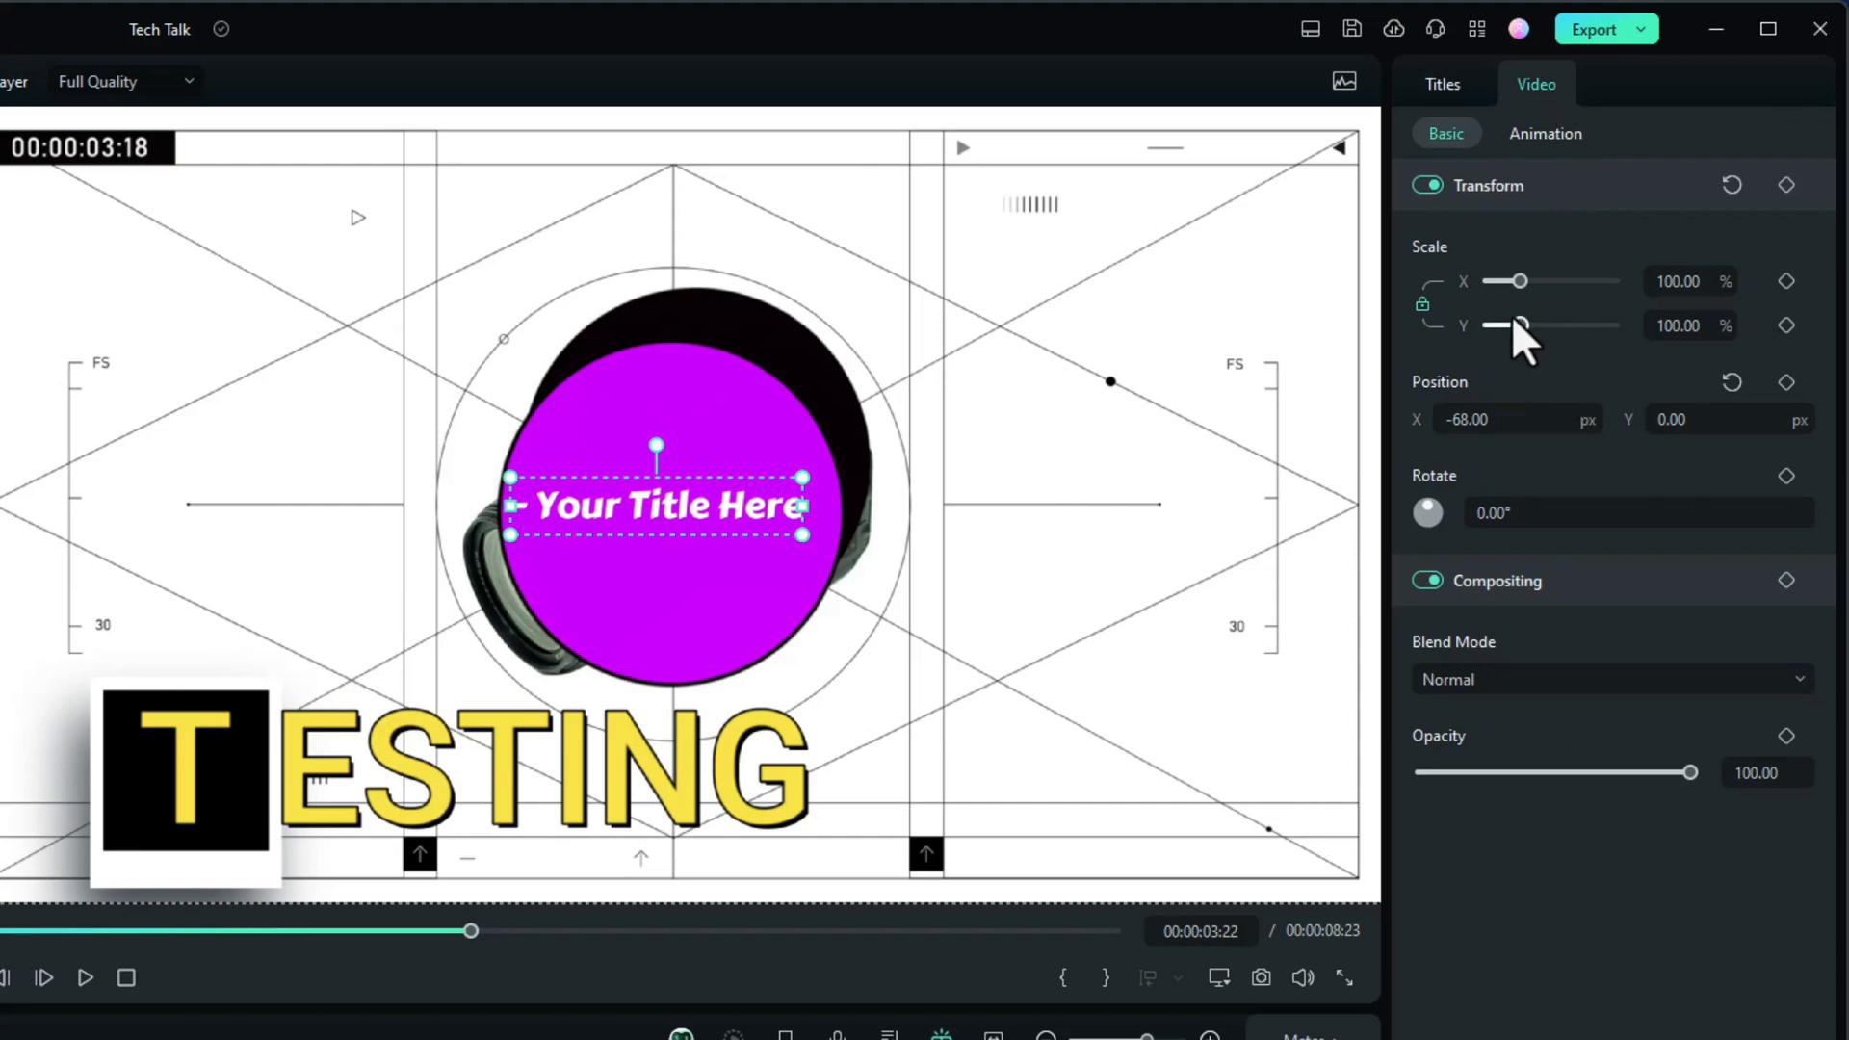
left_click_drag(1516, 320, 1506, 326)
left_click_drag(1465, 419, 1797, 419)
left_click_drag(1672, 420, 1770, 420)
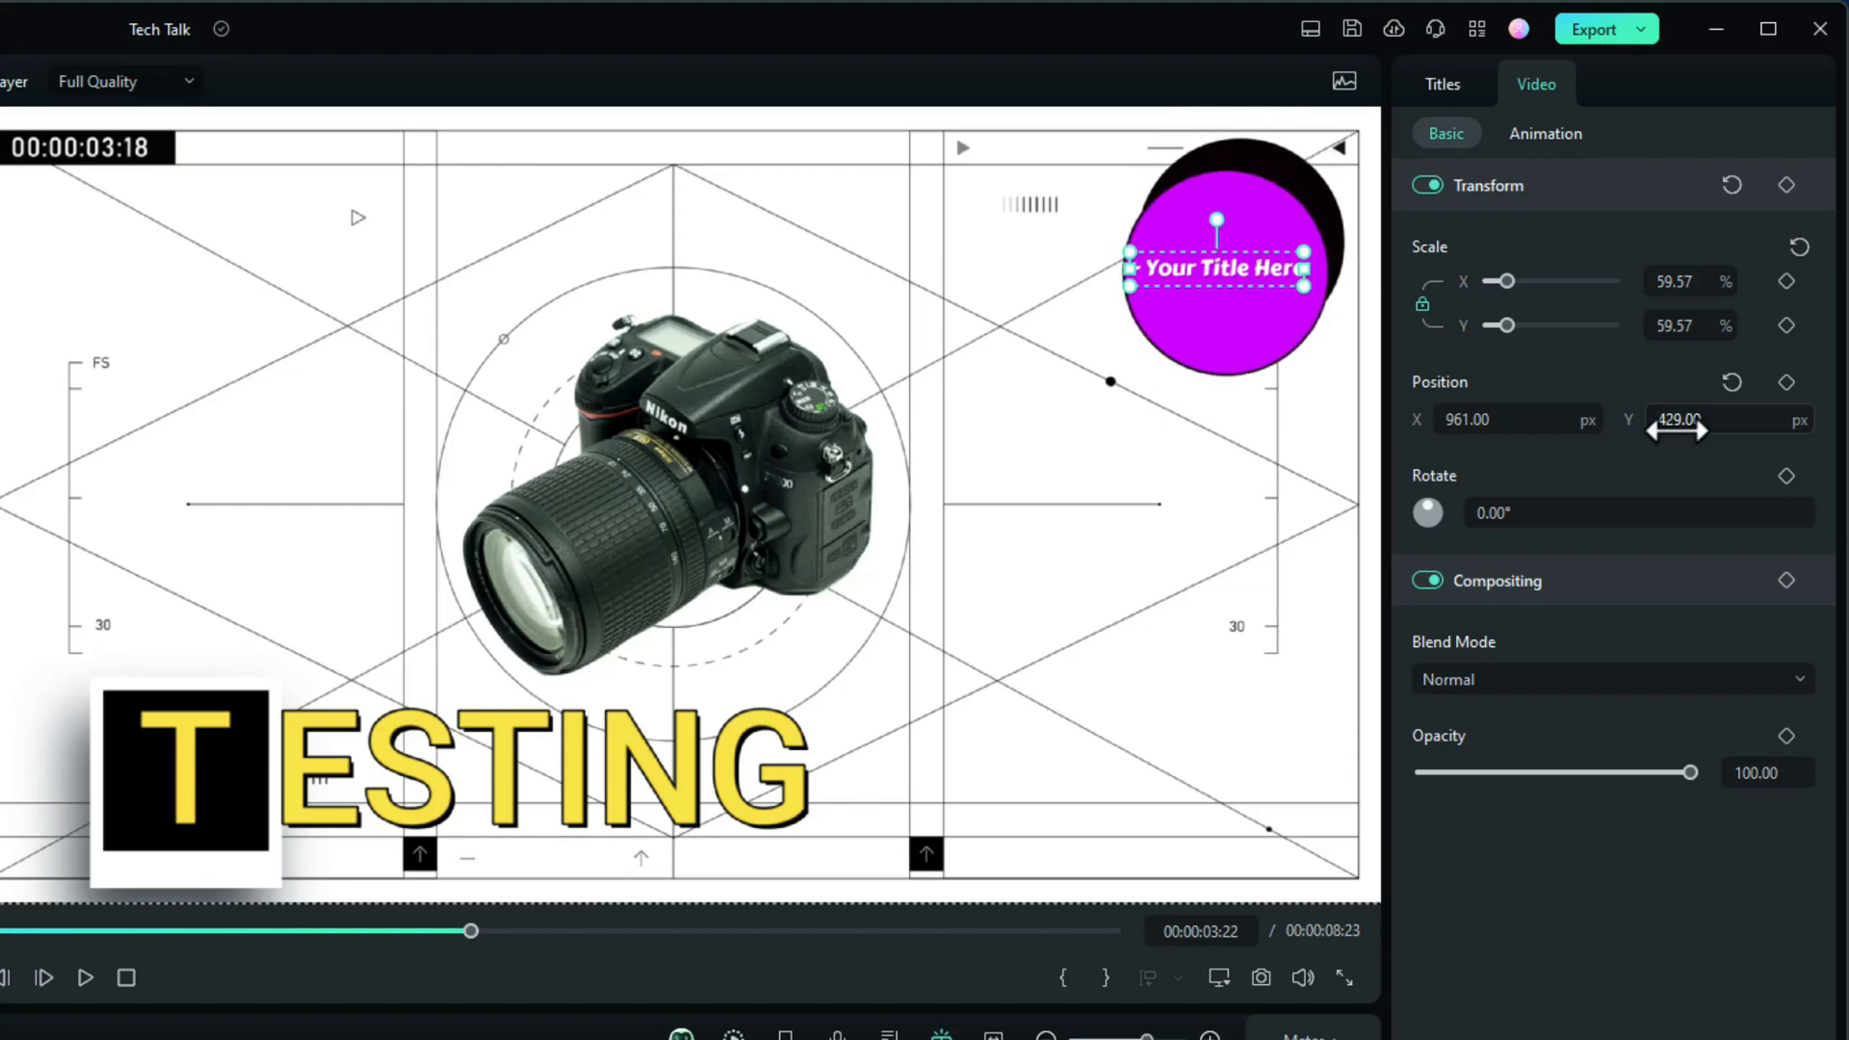
left_click_drag(1506, 325, 1501, 326)
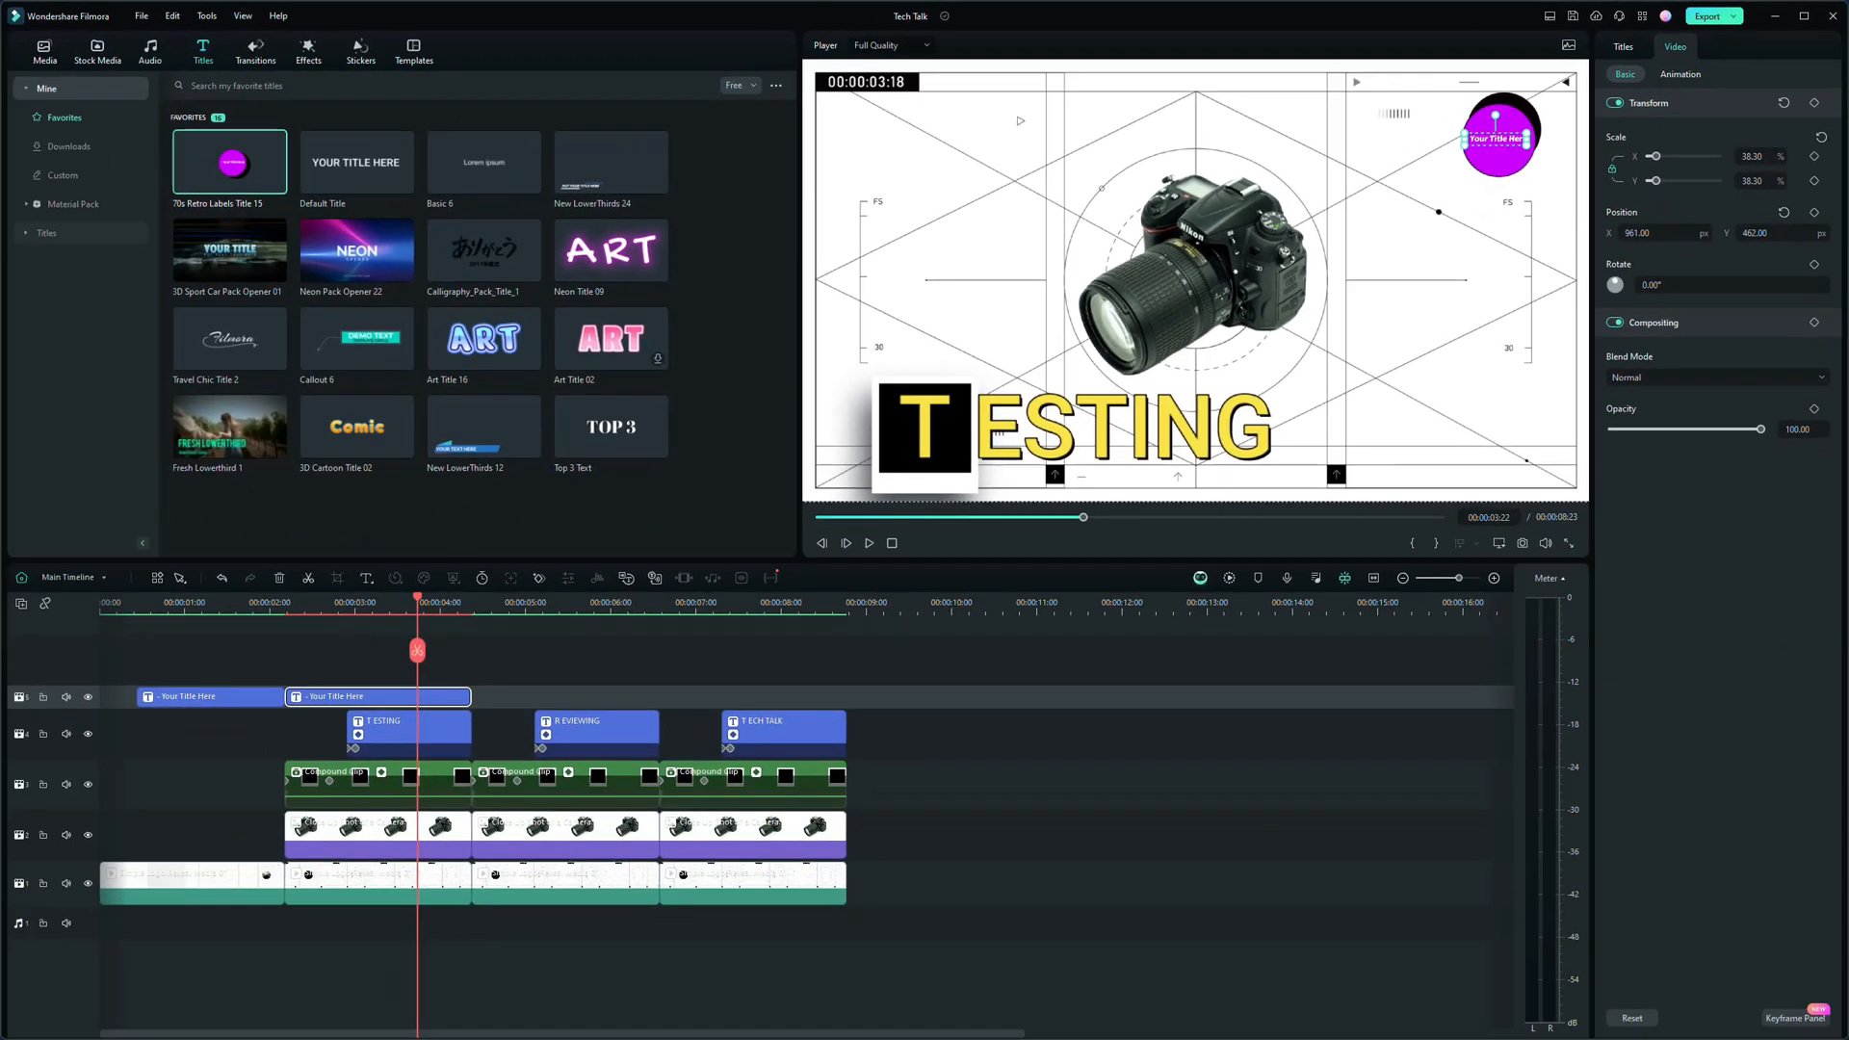
- Copy the small circle title clip and paste it twice in a row, starting at 00:00:04:11
right_click(428, 701)
left_click(471, 270)
key("Down")
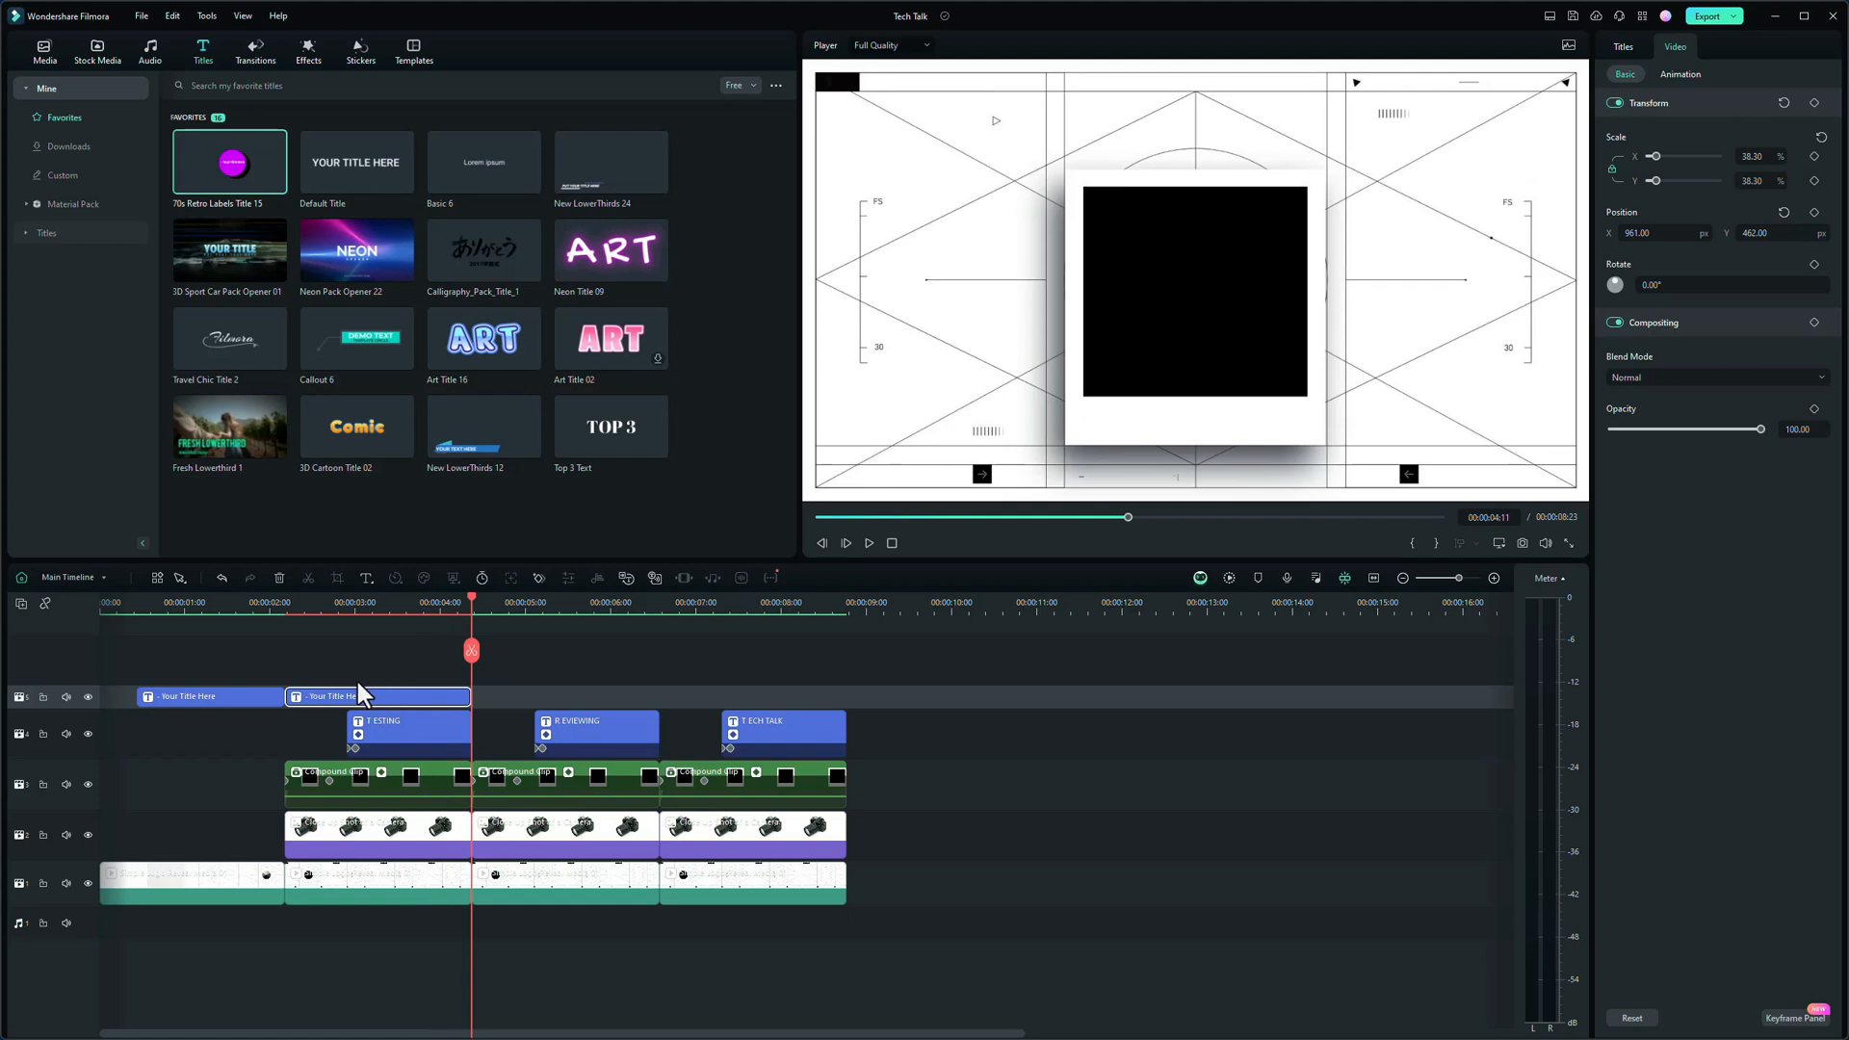
key("ctrl+v")
key("ctrl+v")
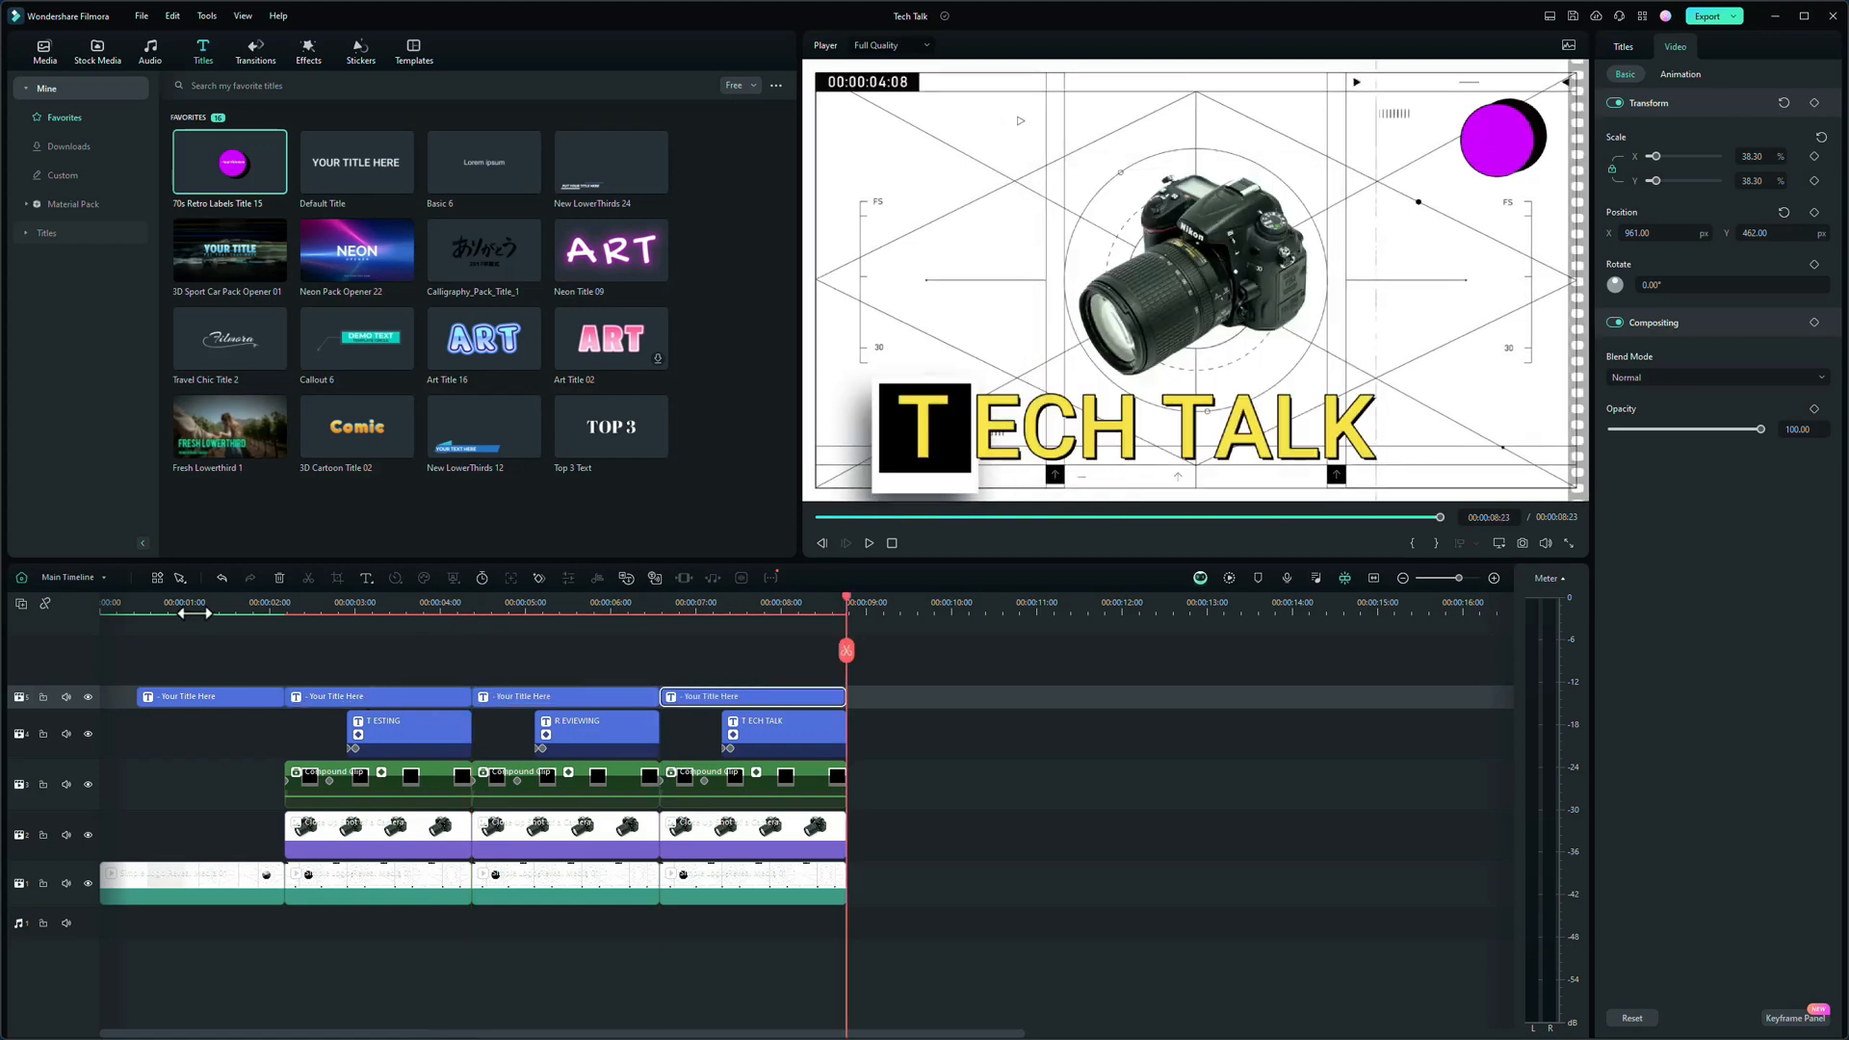
left_click_drag(194, 614, 108, 613)
key("space")
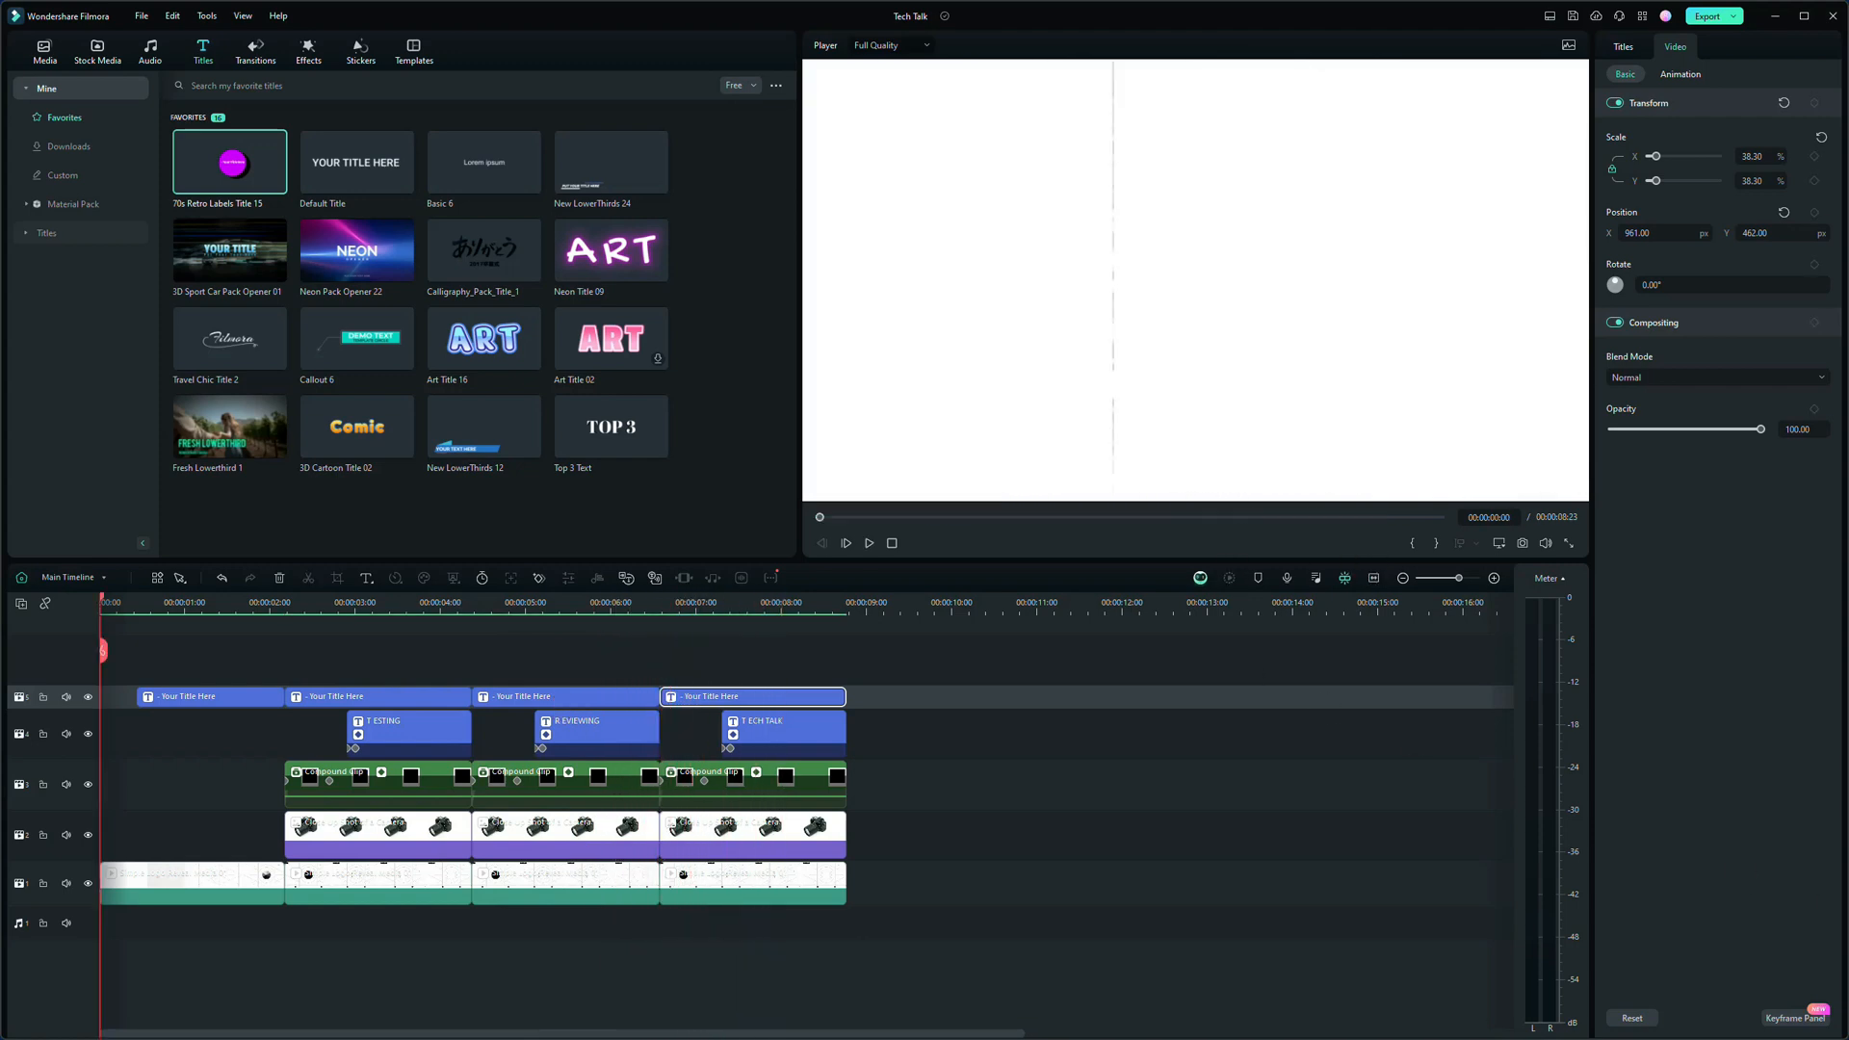
- Add a Camera Shutter transition between the first two circle title clips and shorten its duration to 00:00:01:10
left_click(270, 605)
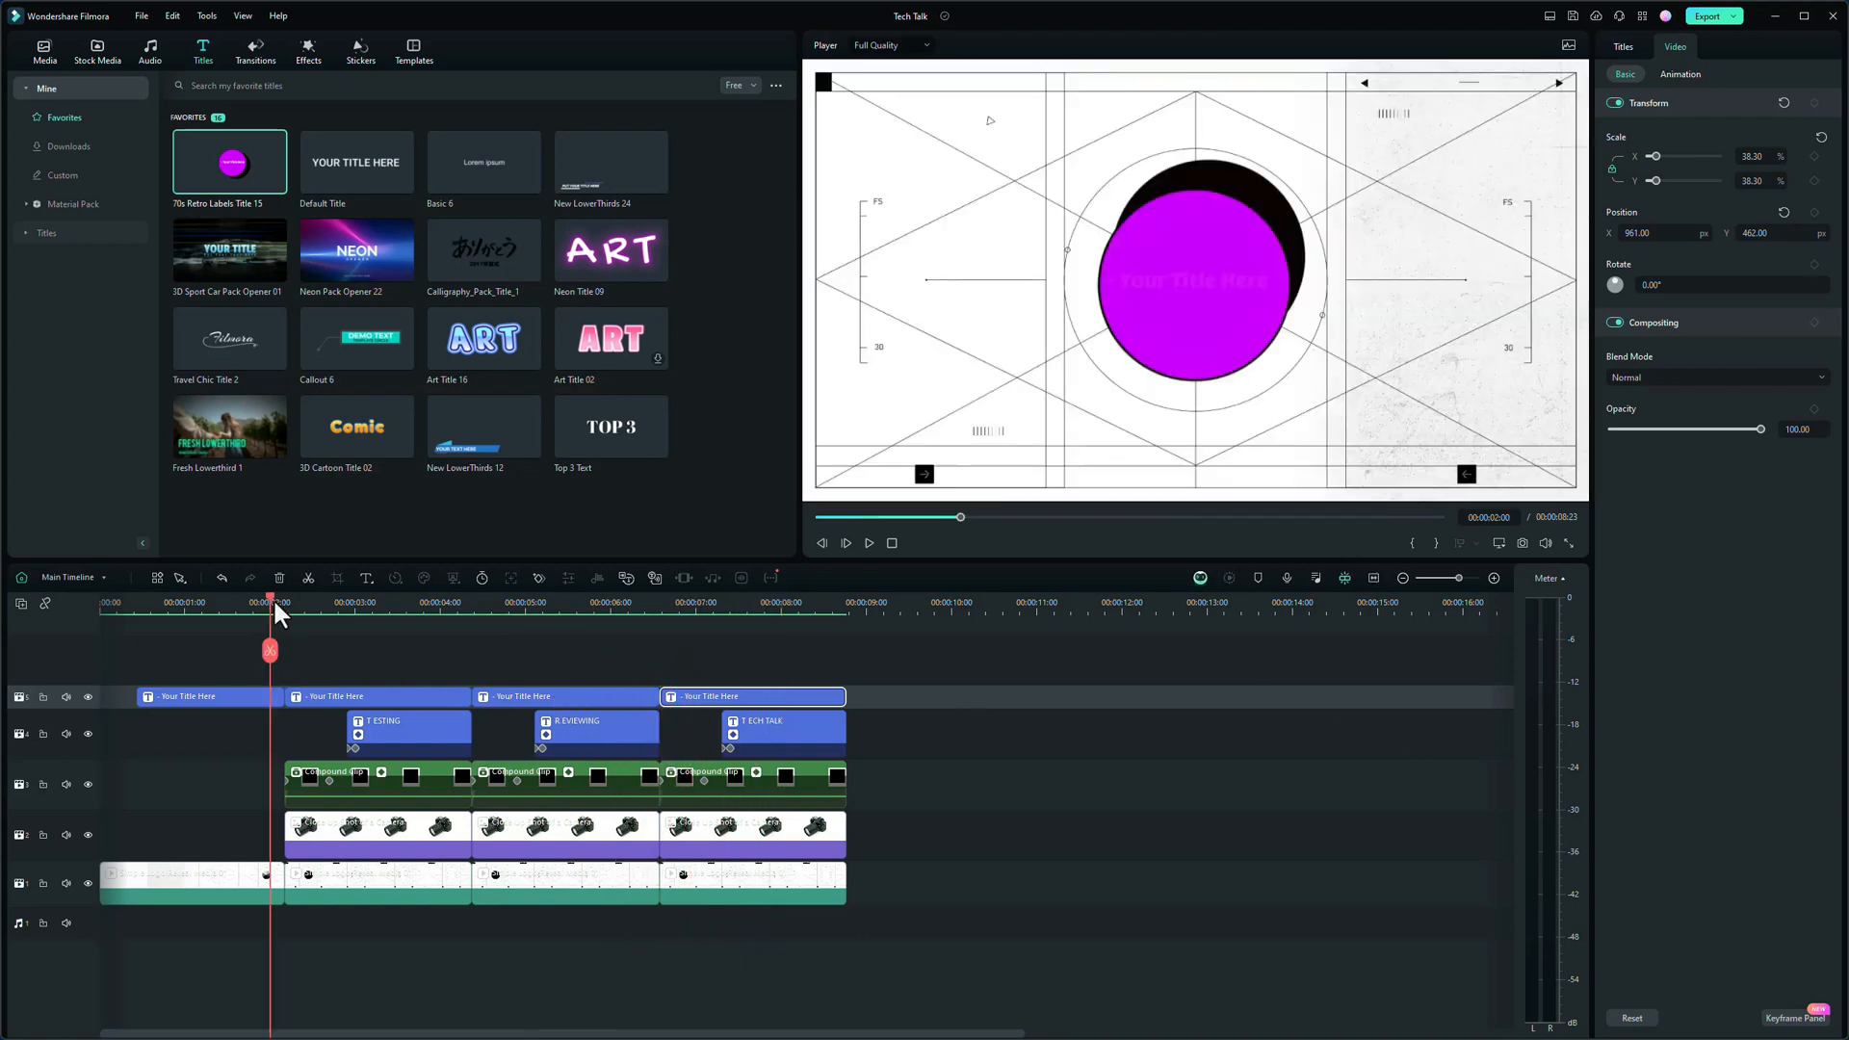
left_click(280, 605)
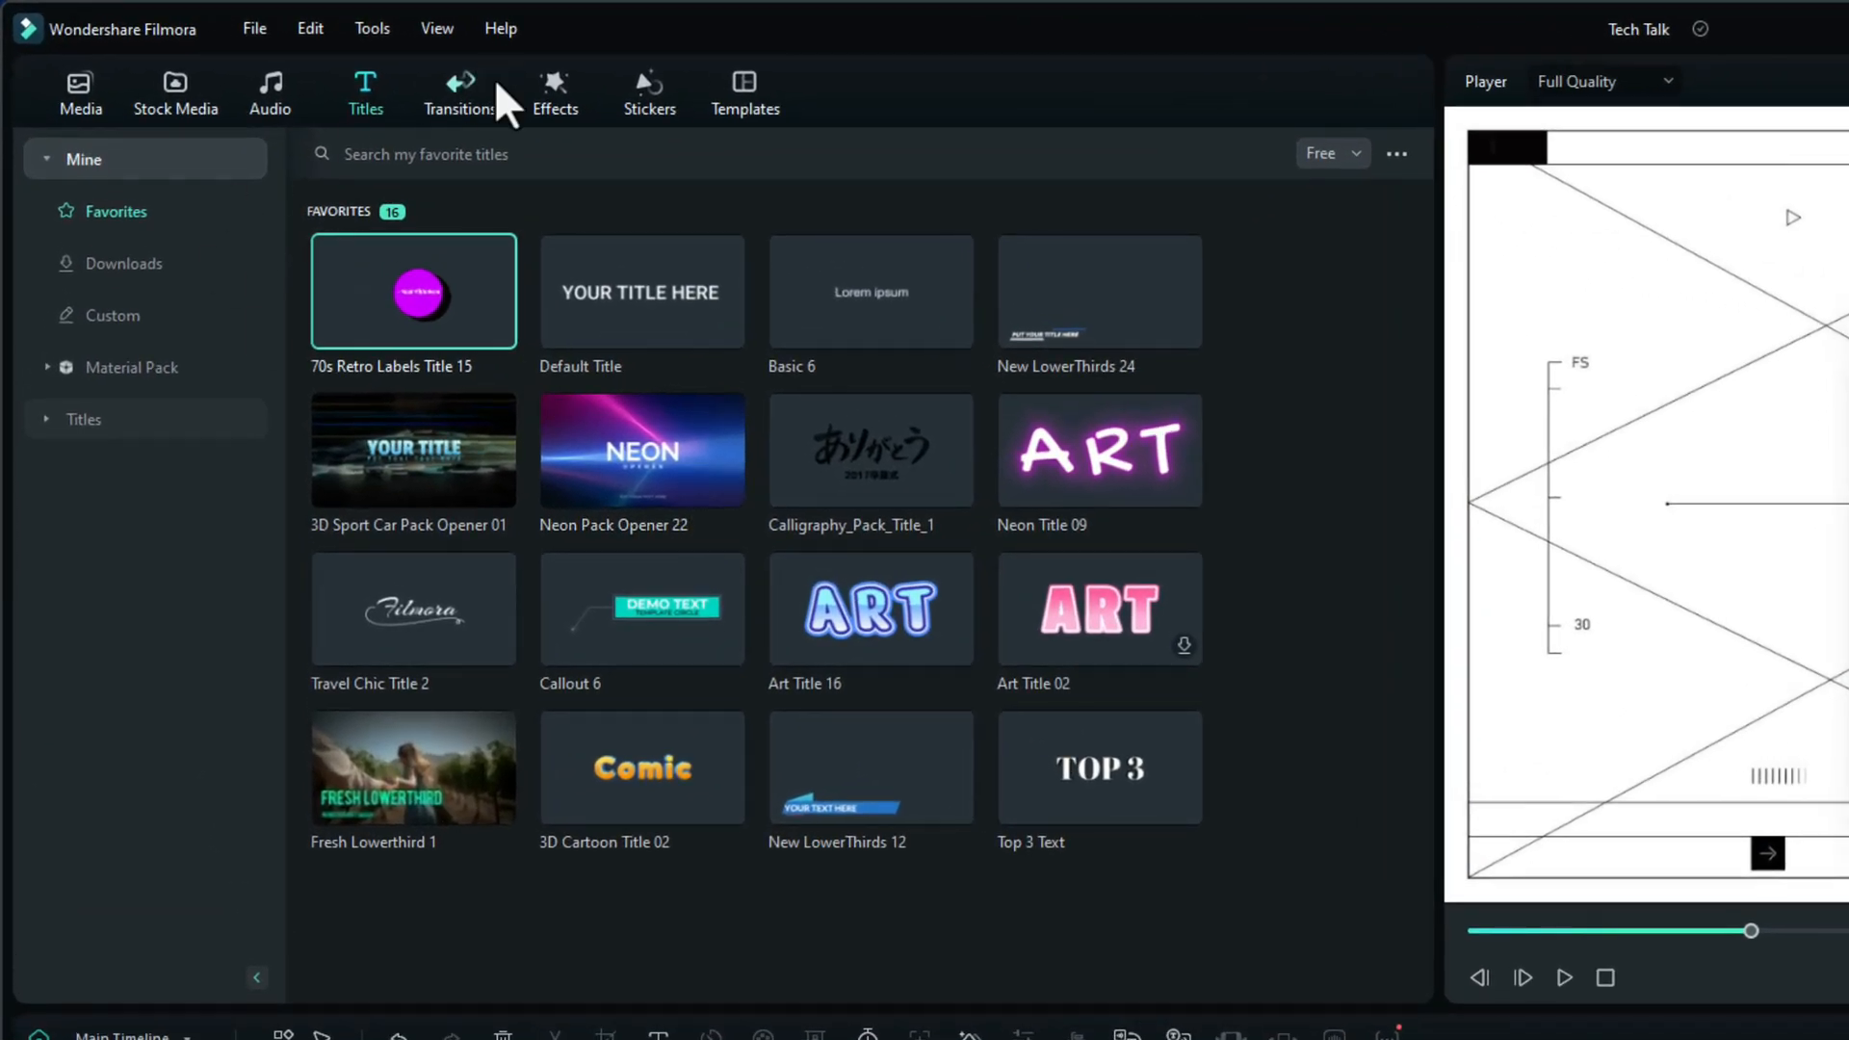
left_click(464, 96)
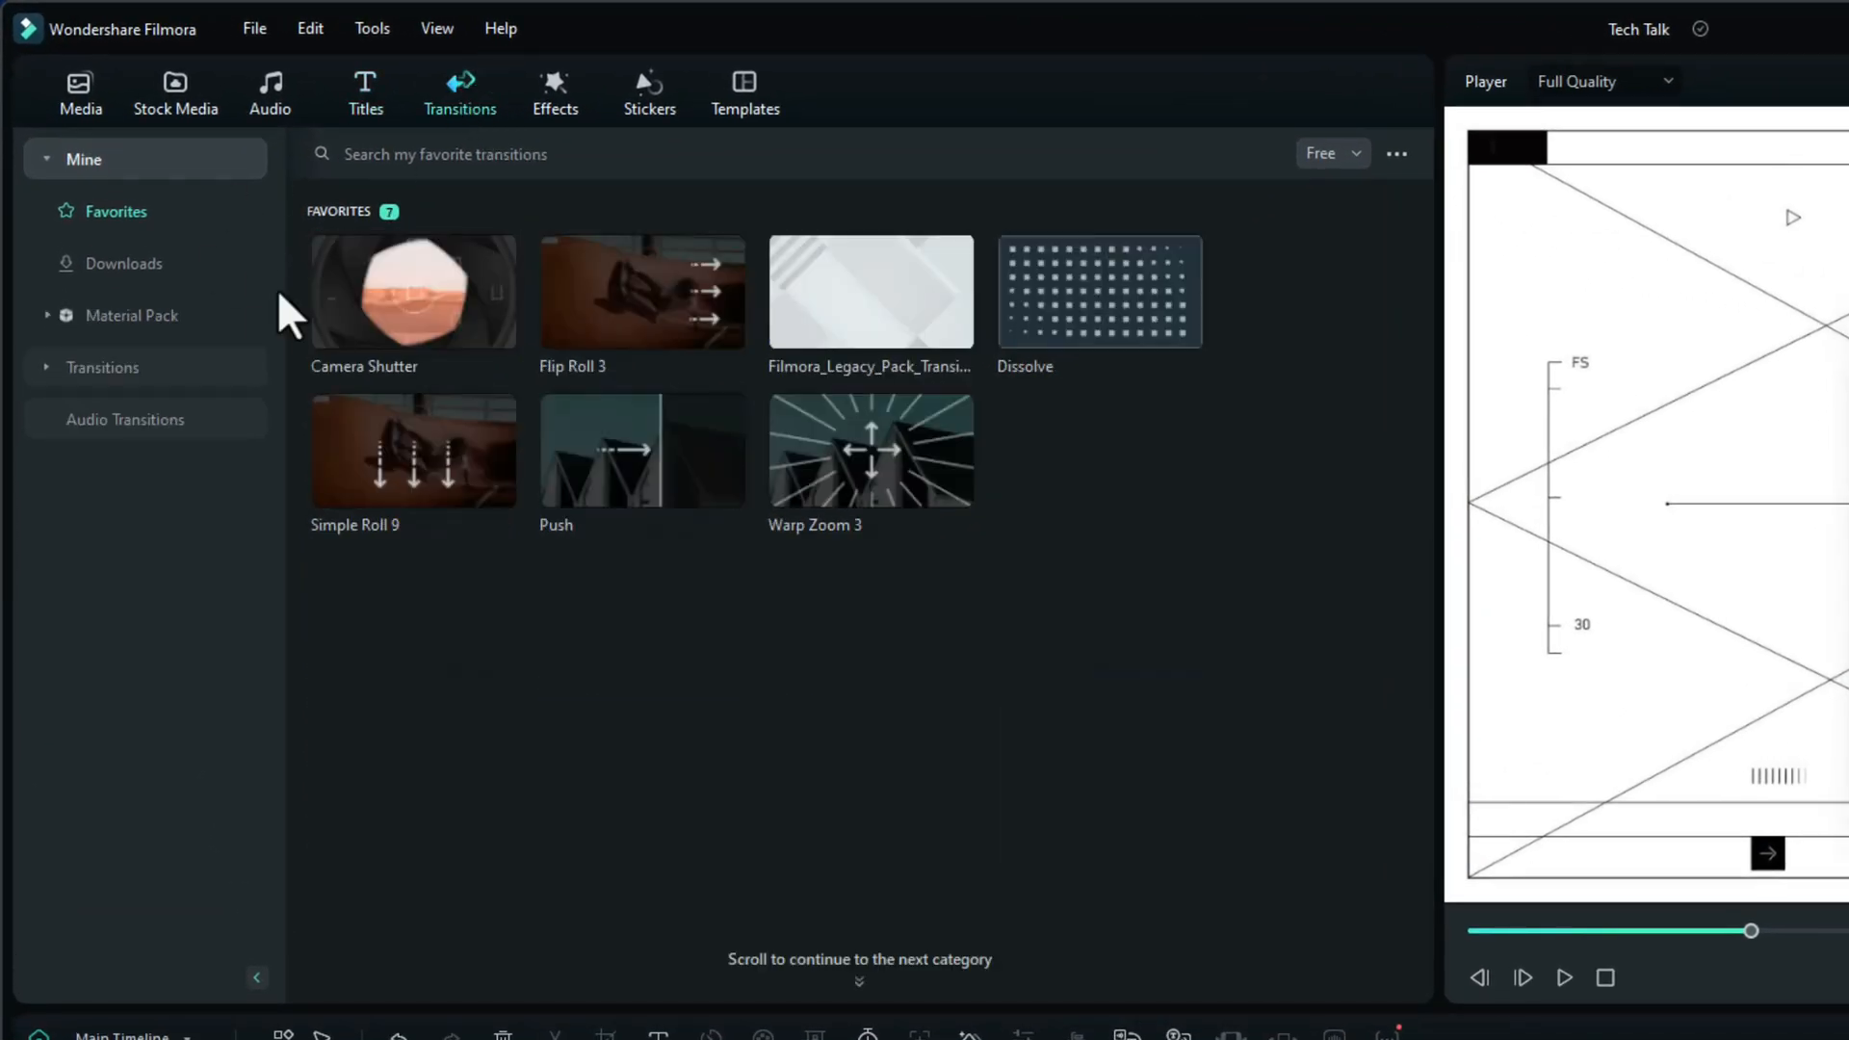
left_click(127, 164)
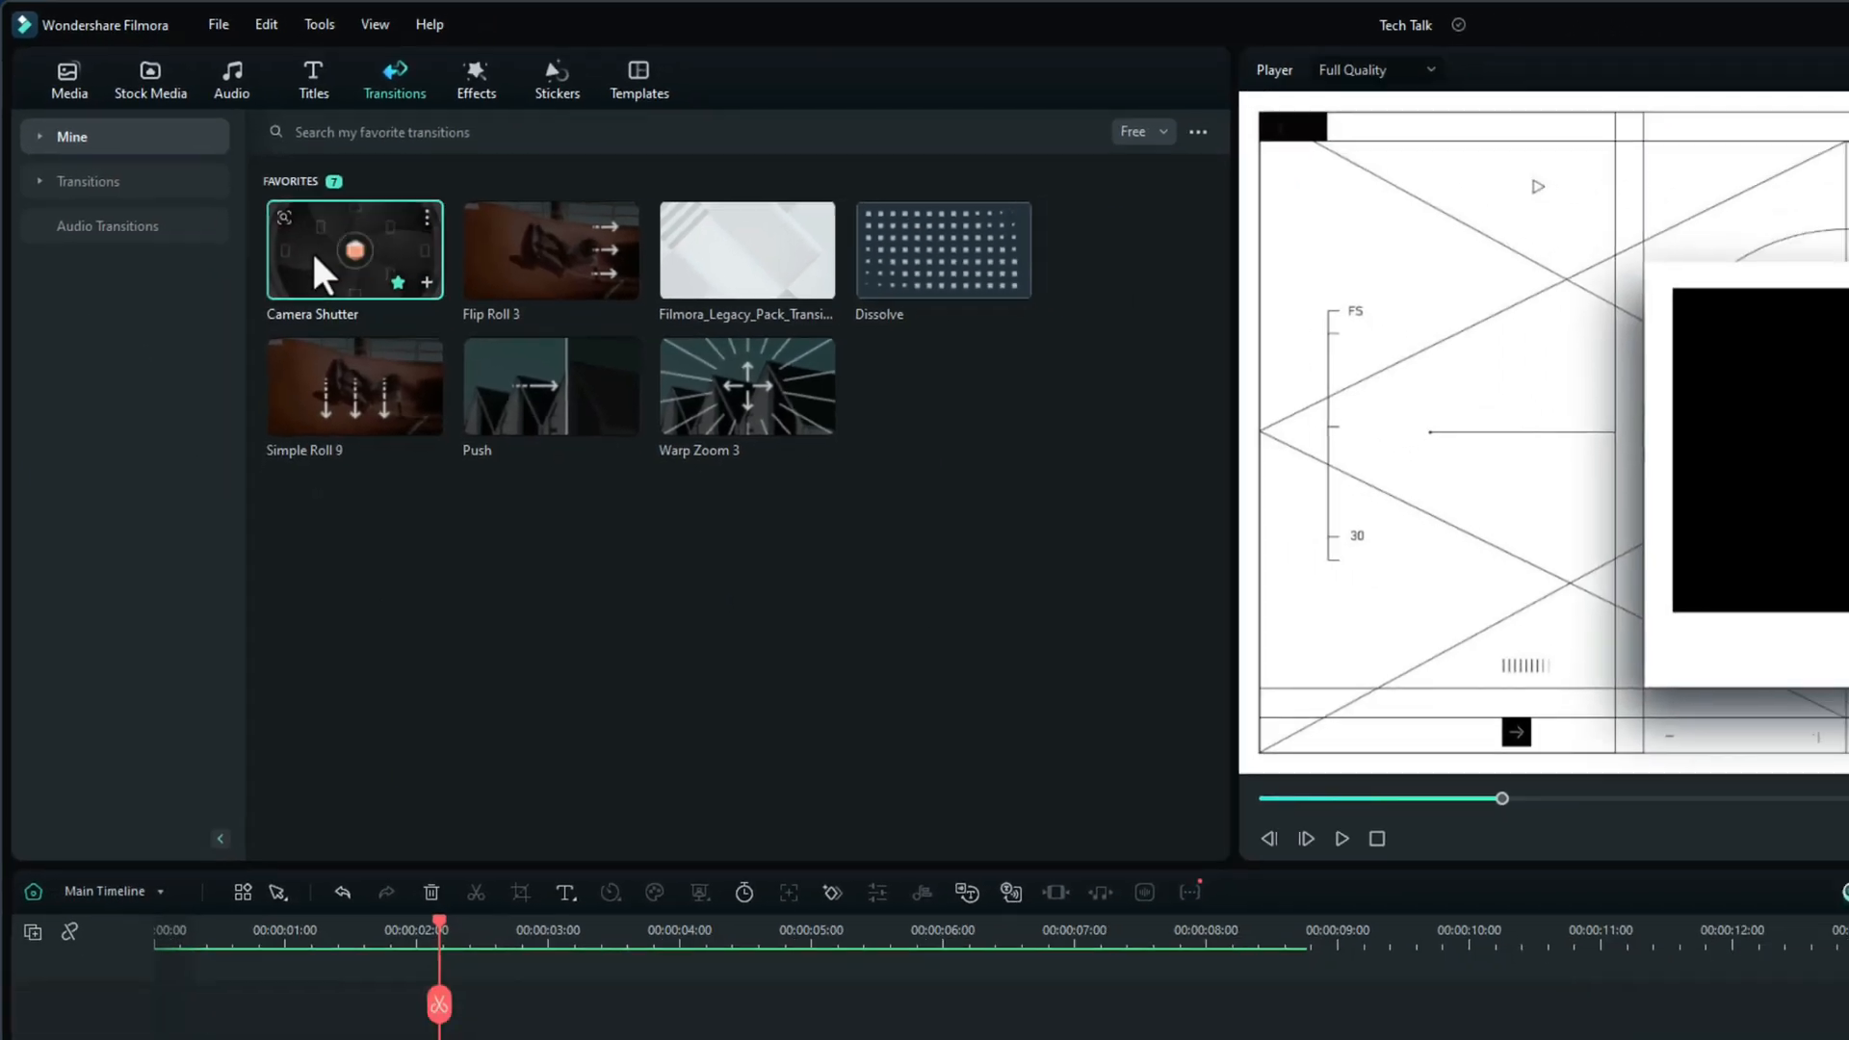
left_click_drag(375, 318, 273, 686)
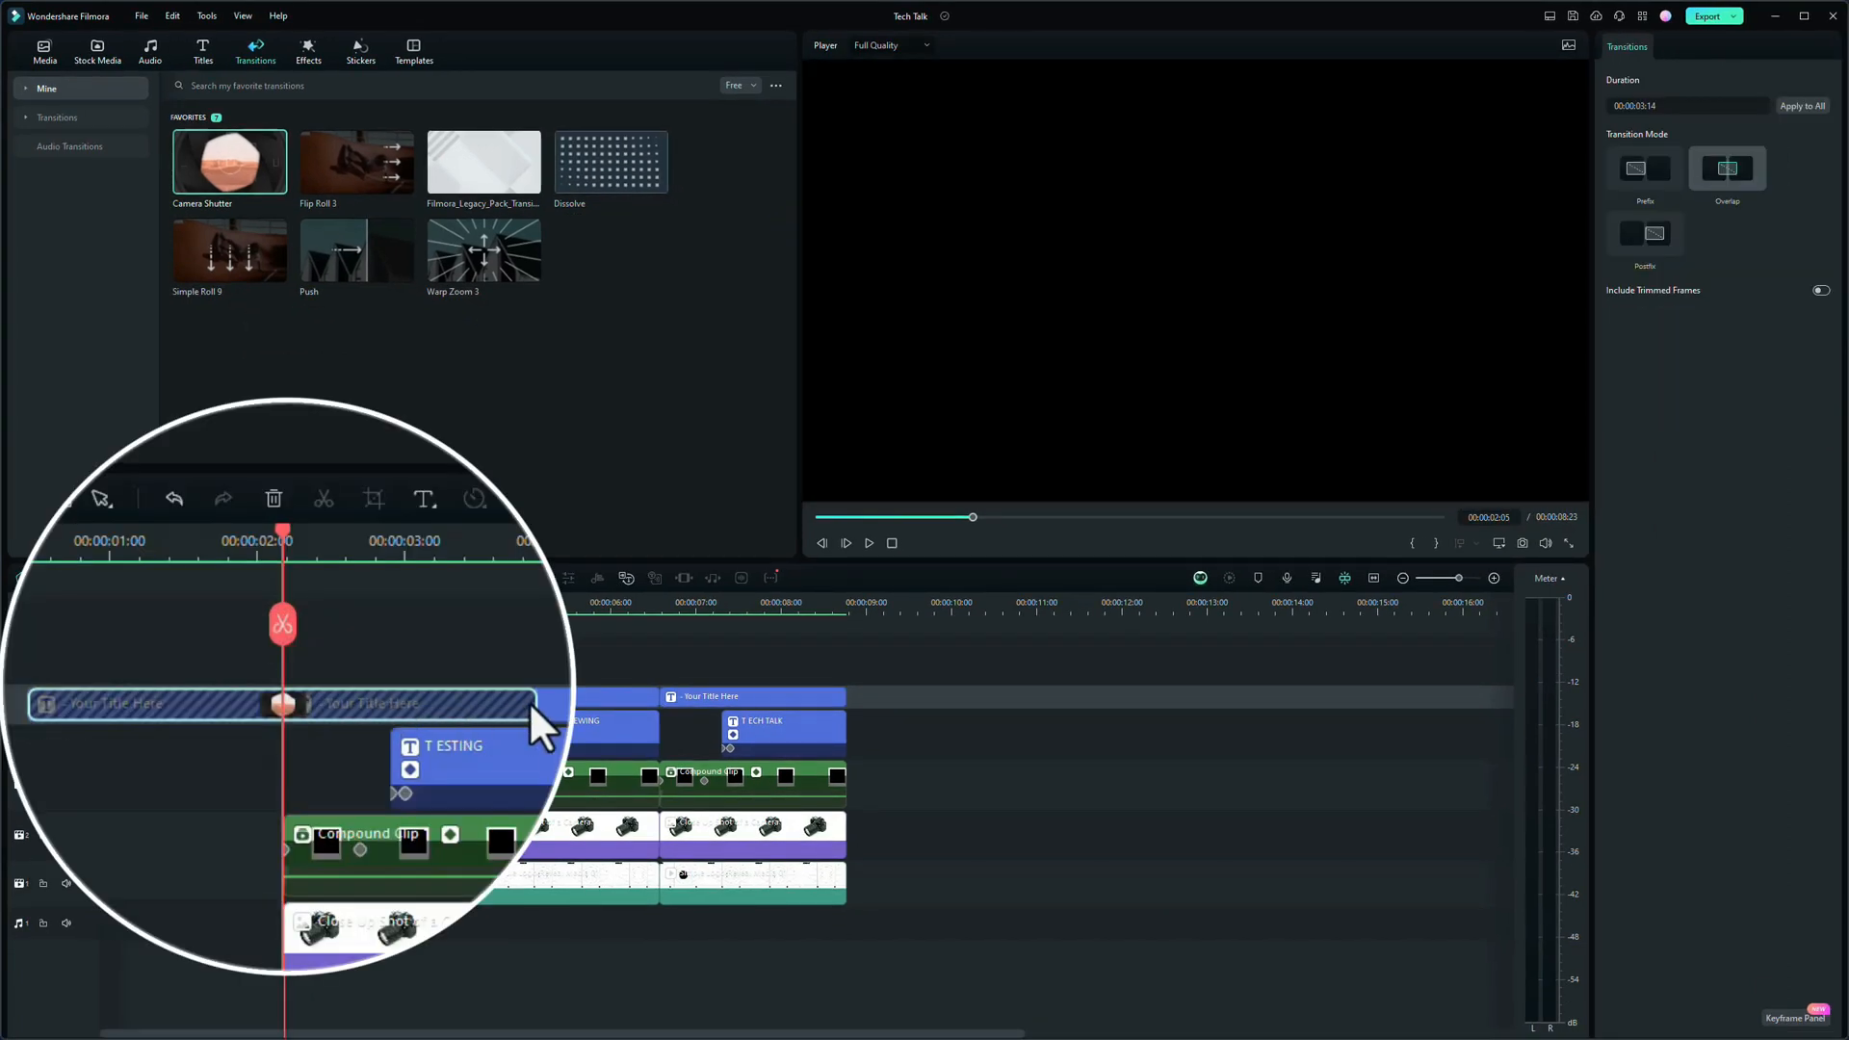
left_click_drag(529, 701, 339, 751)
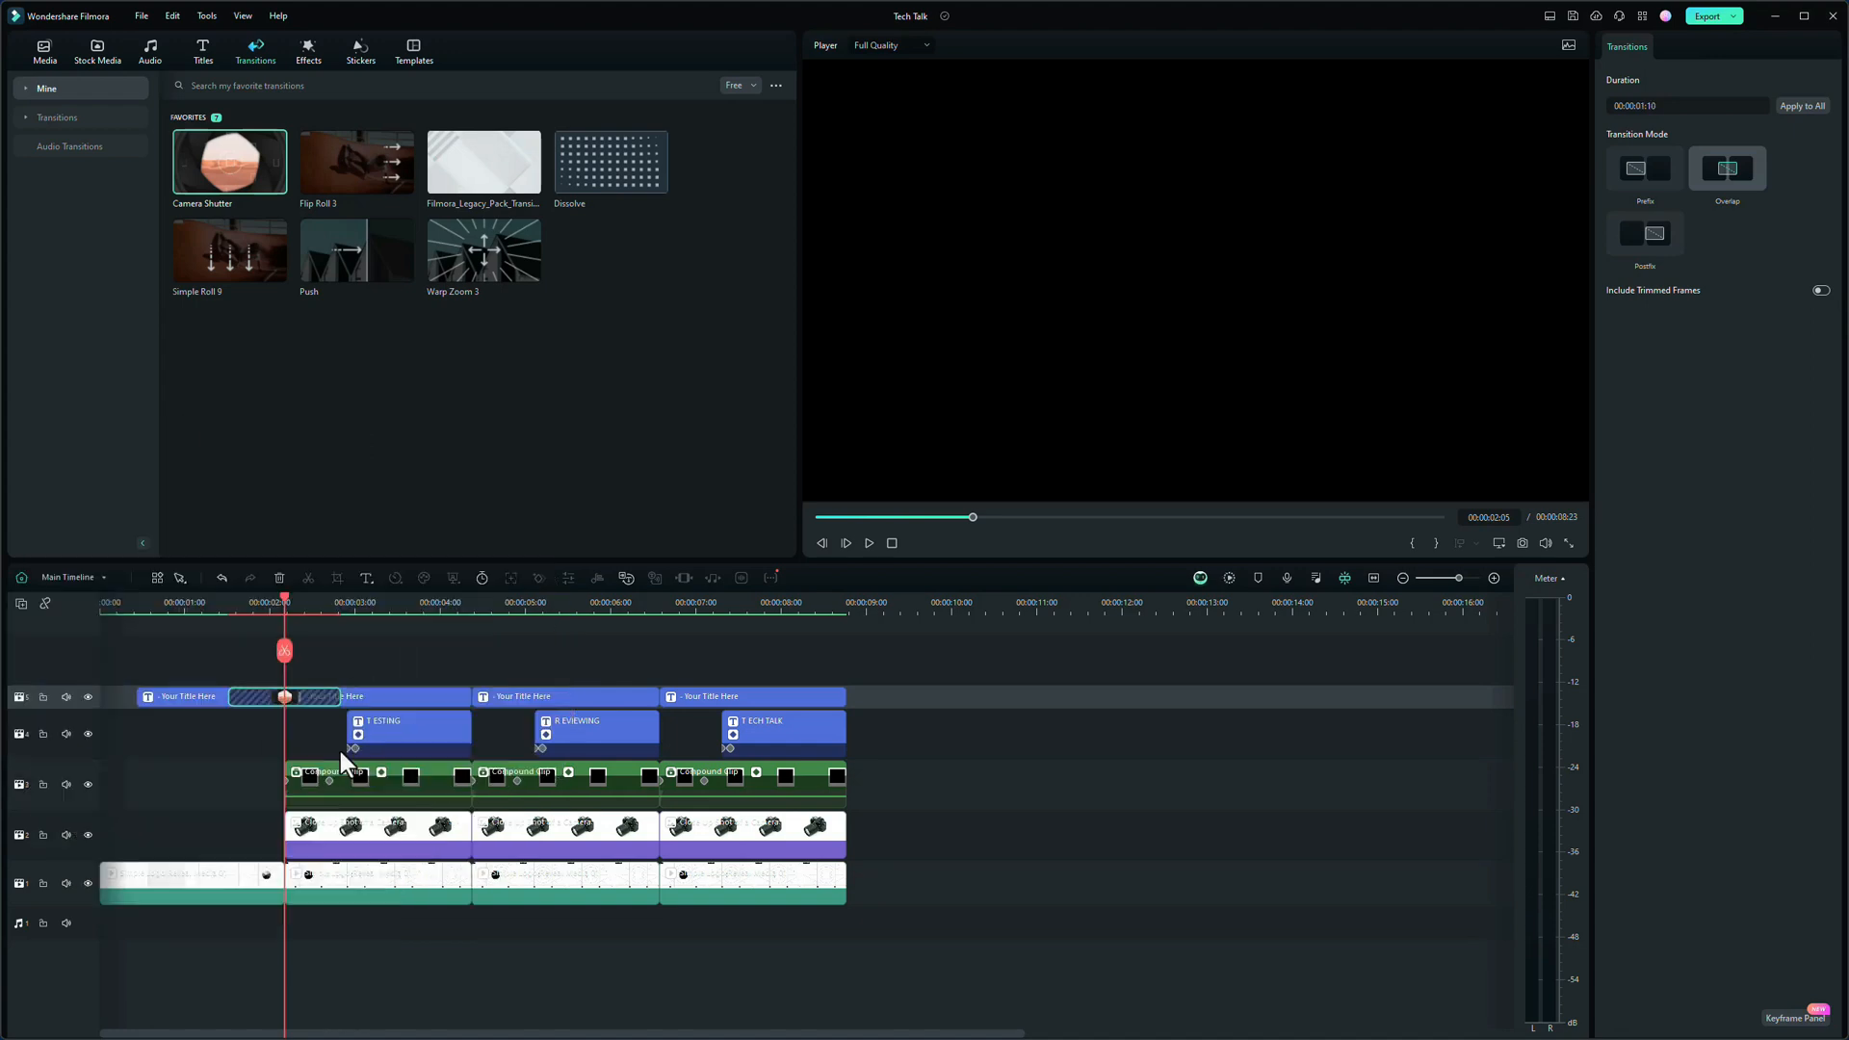
- Play back the opening section to check how the circle title moves through the Camera Shutter transition
left_click(152, 609)
key("space")
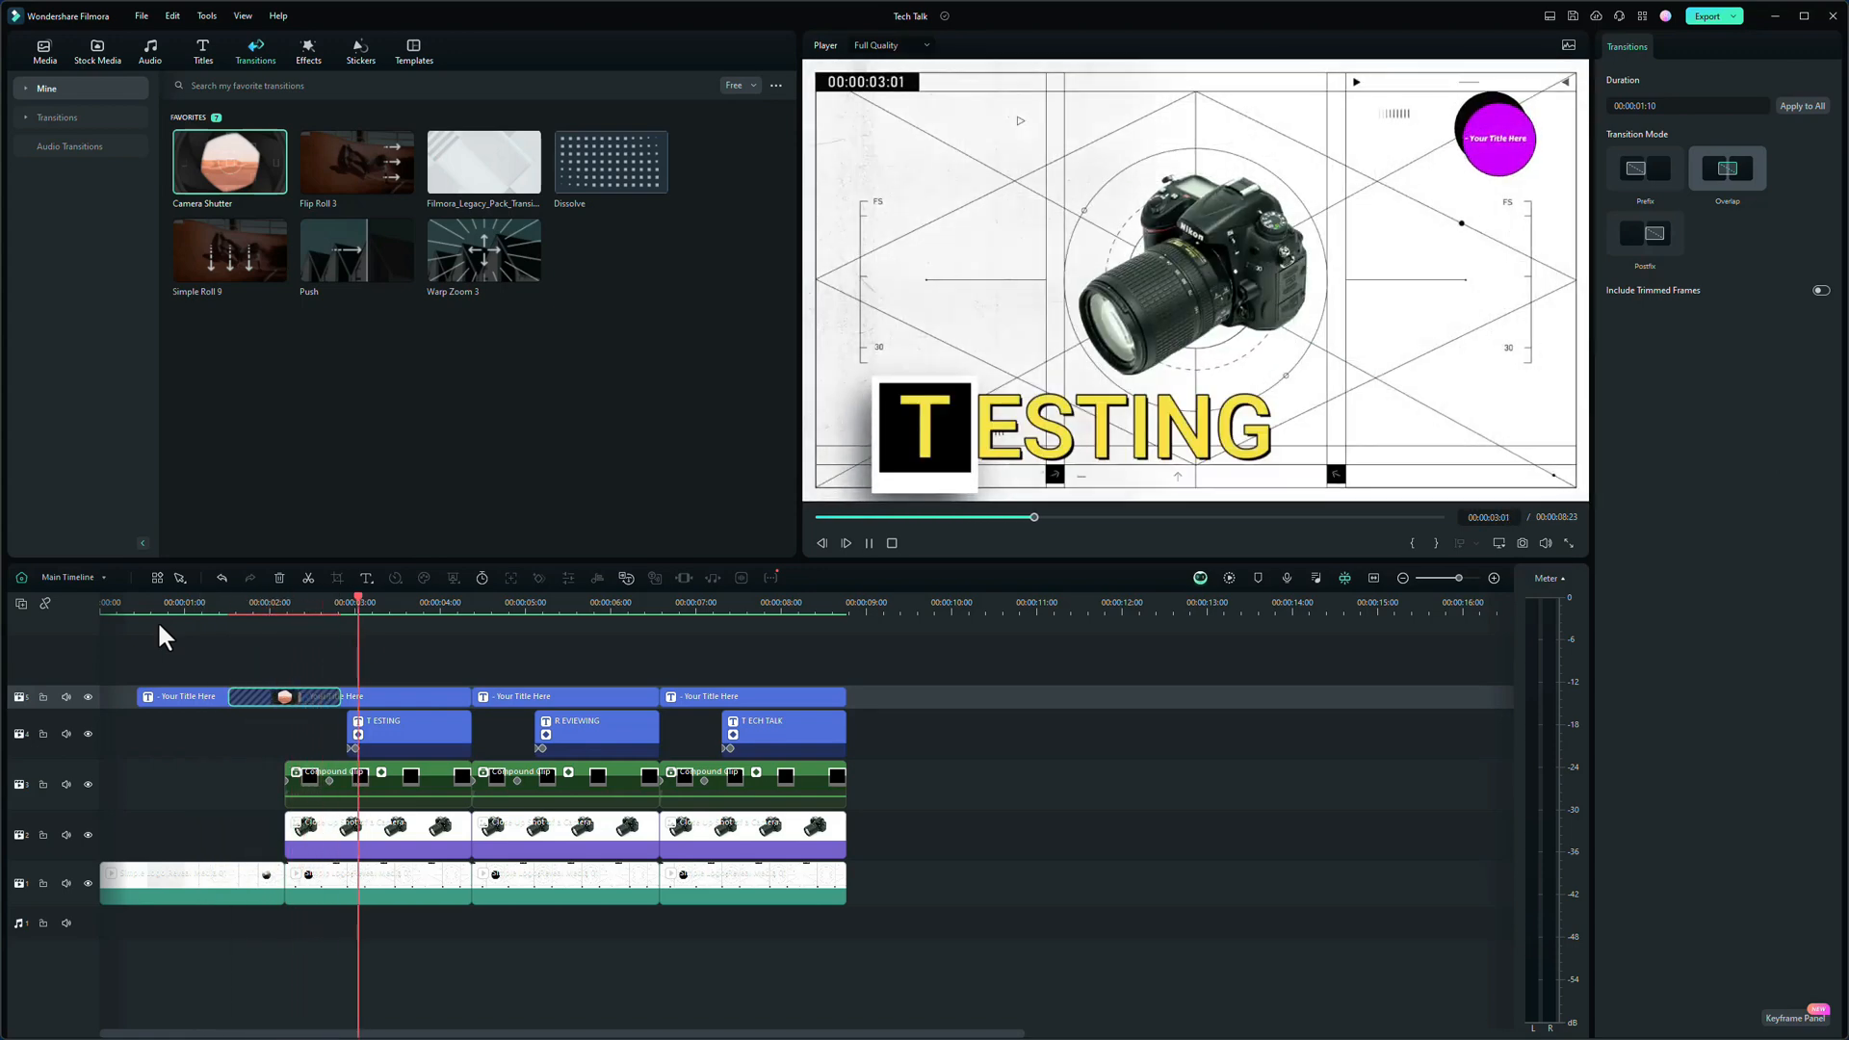
key("space")
left_click(224, 608)
left_click(195, 604)
key("space")
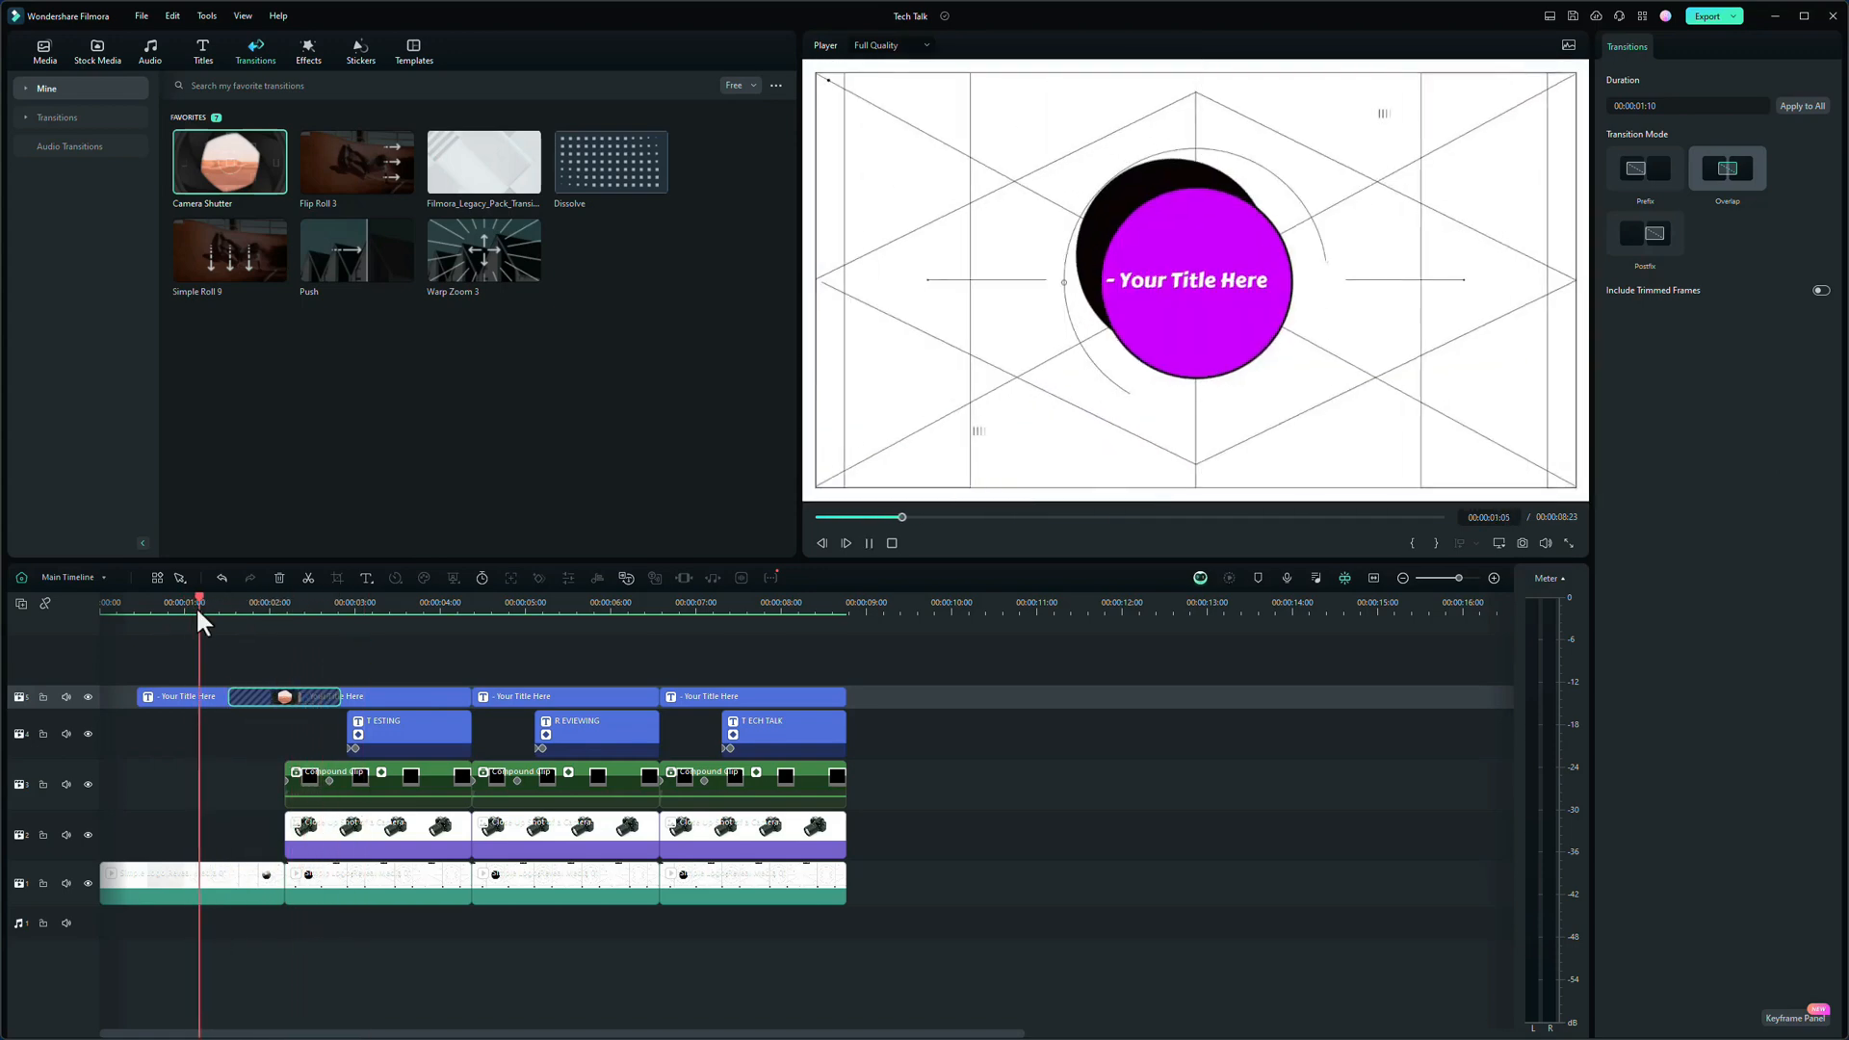
key("space")
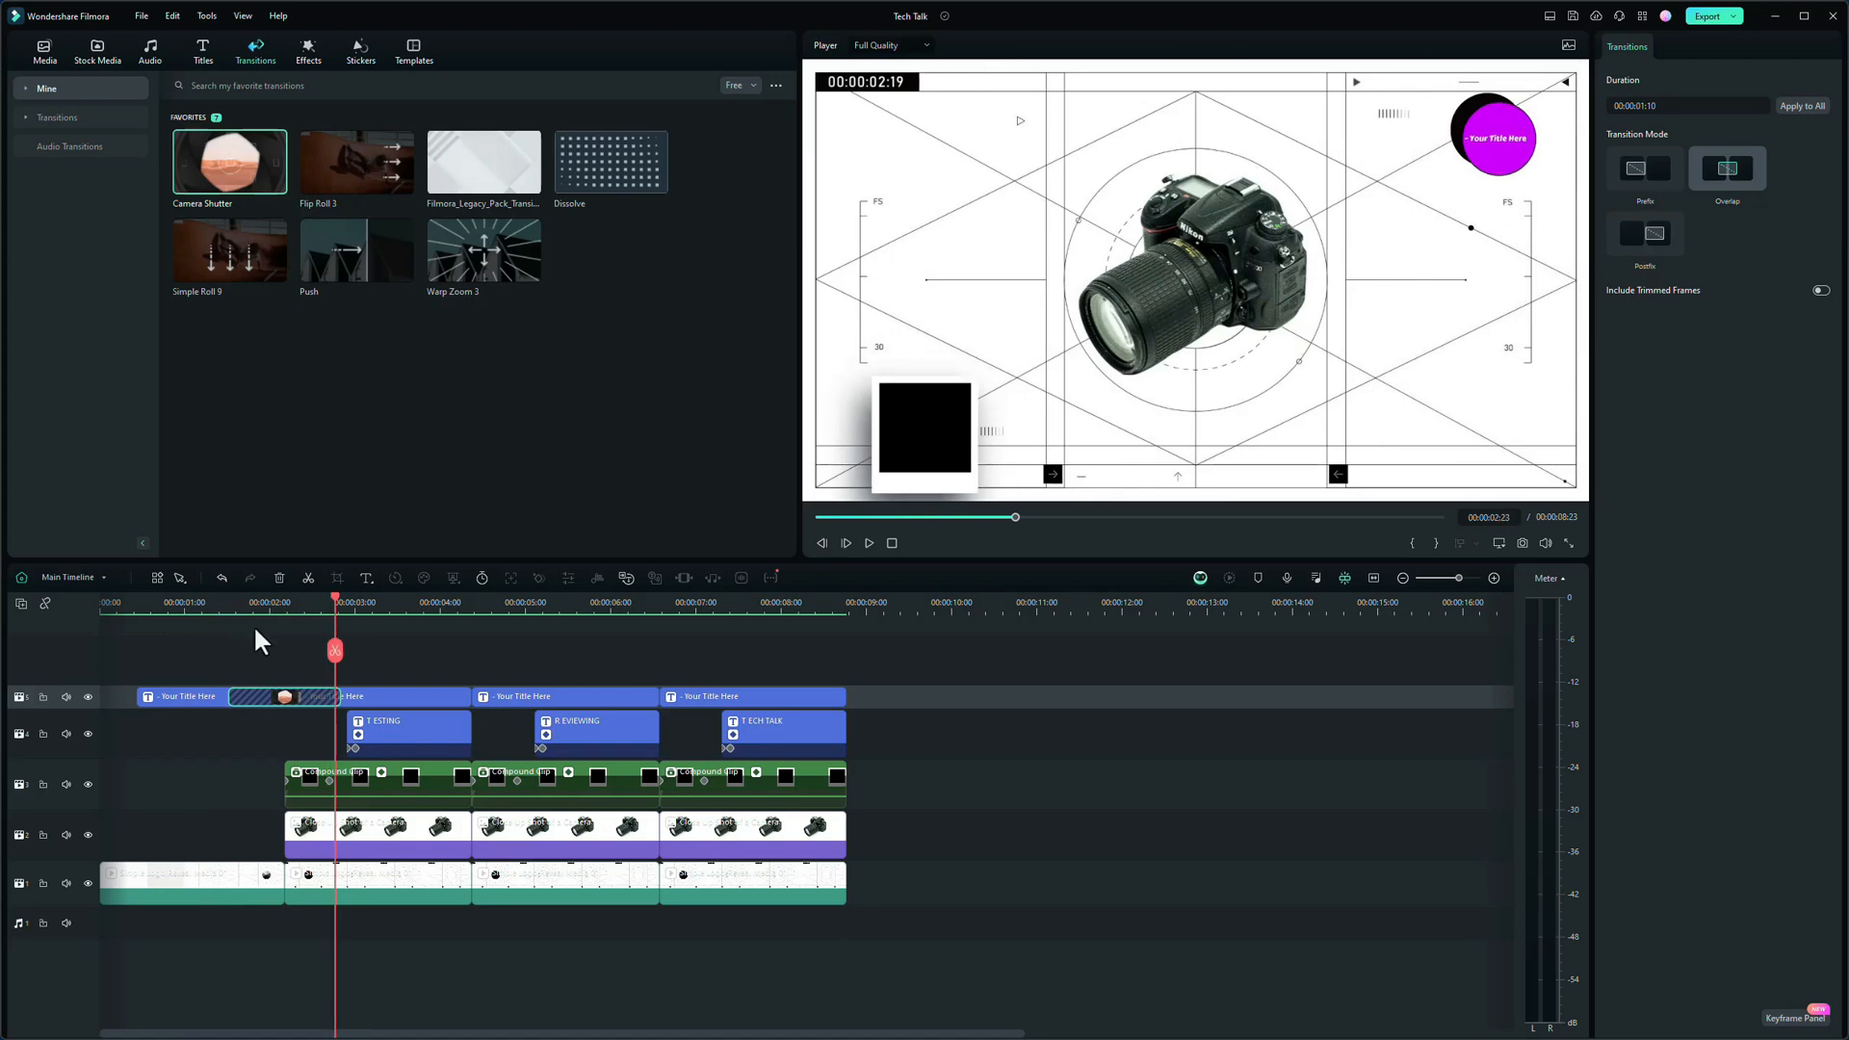
- Copy the Camera Shutter transition and paste it onto the second and third circle title clips
key("Down")
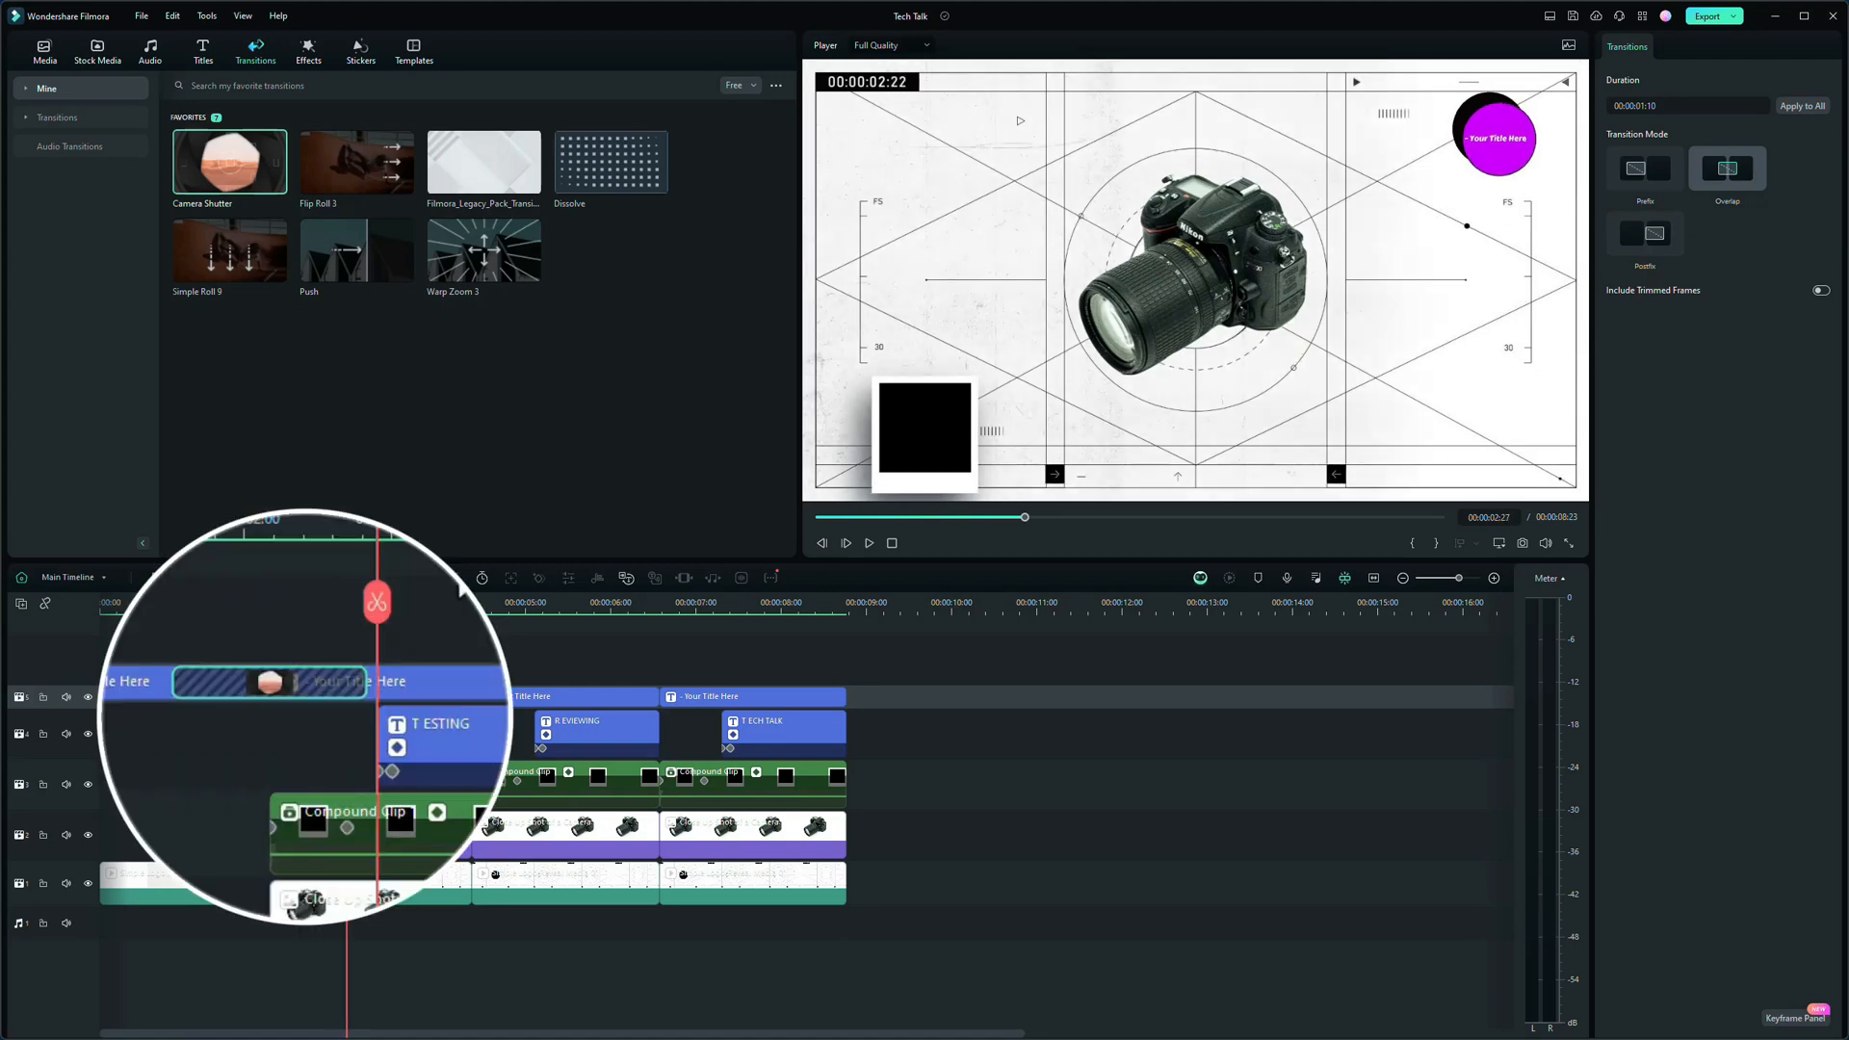
right_click(314, 670)
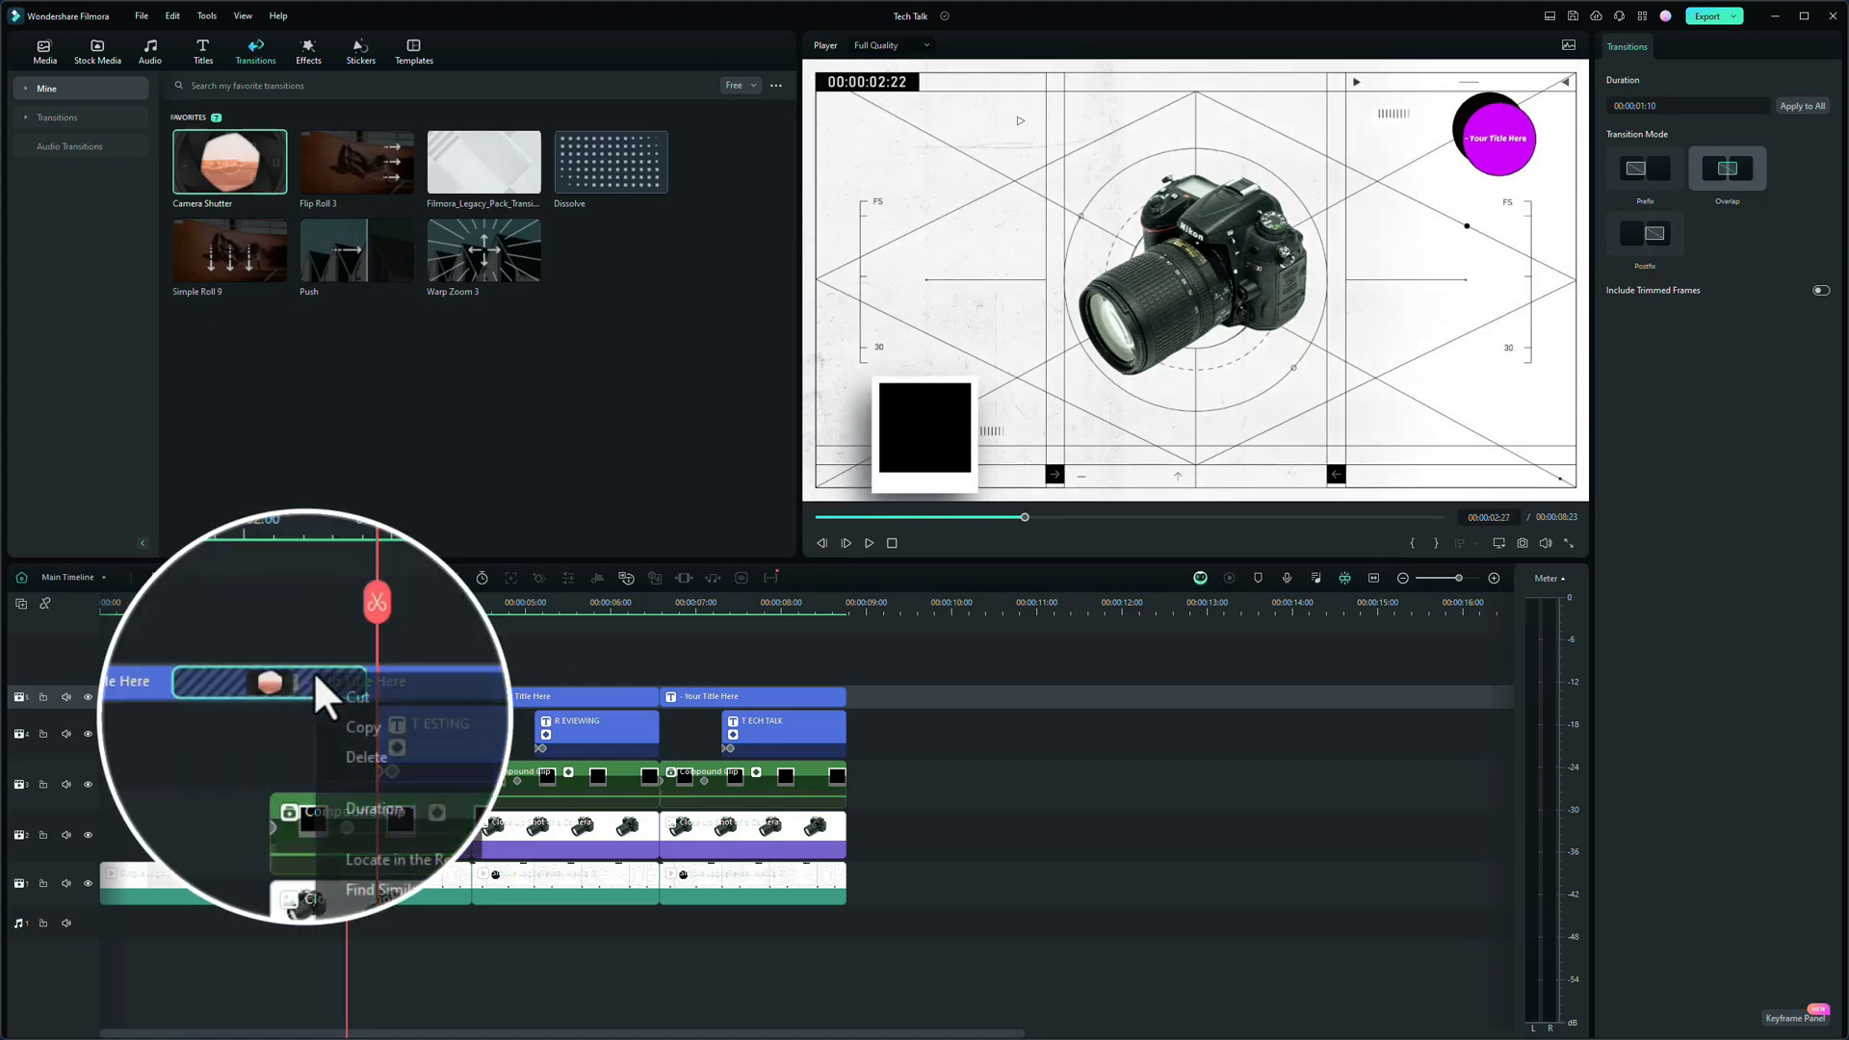
left_click(355, 730)
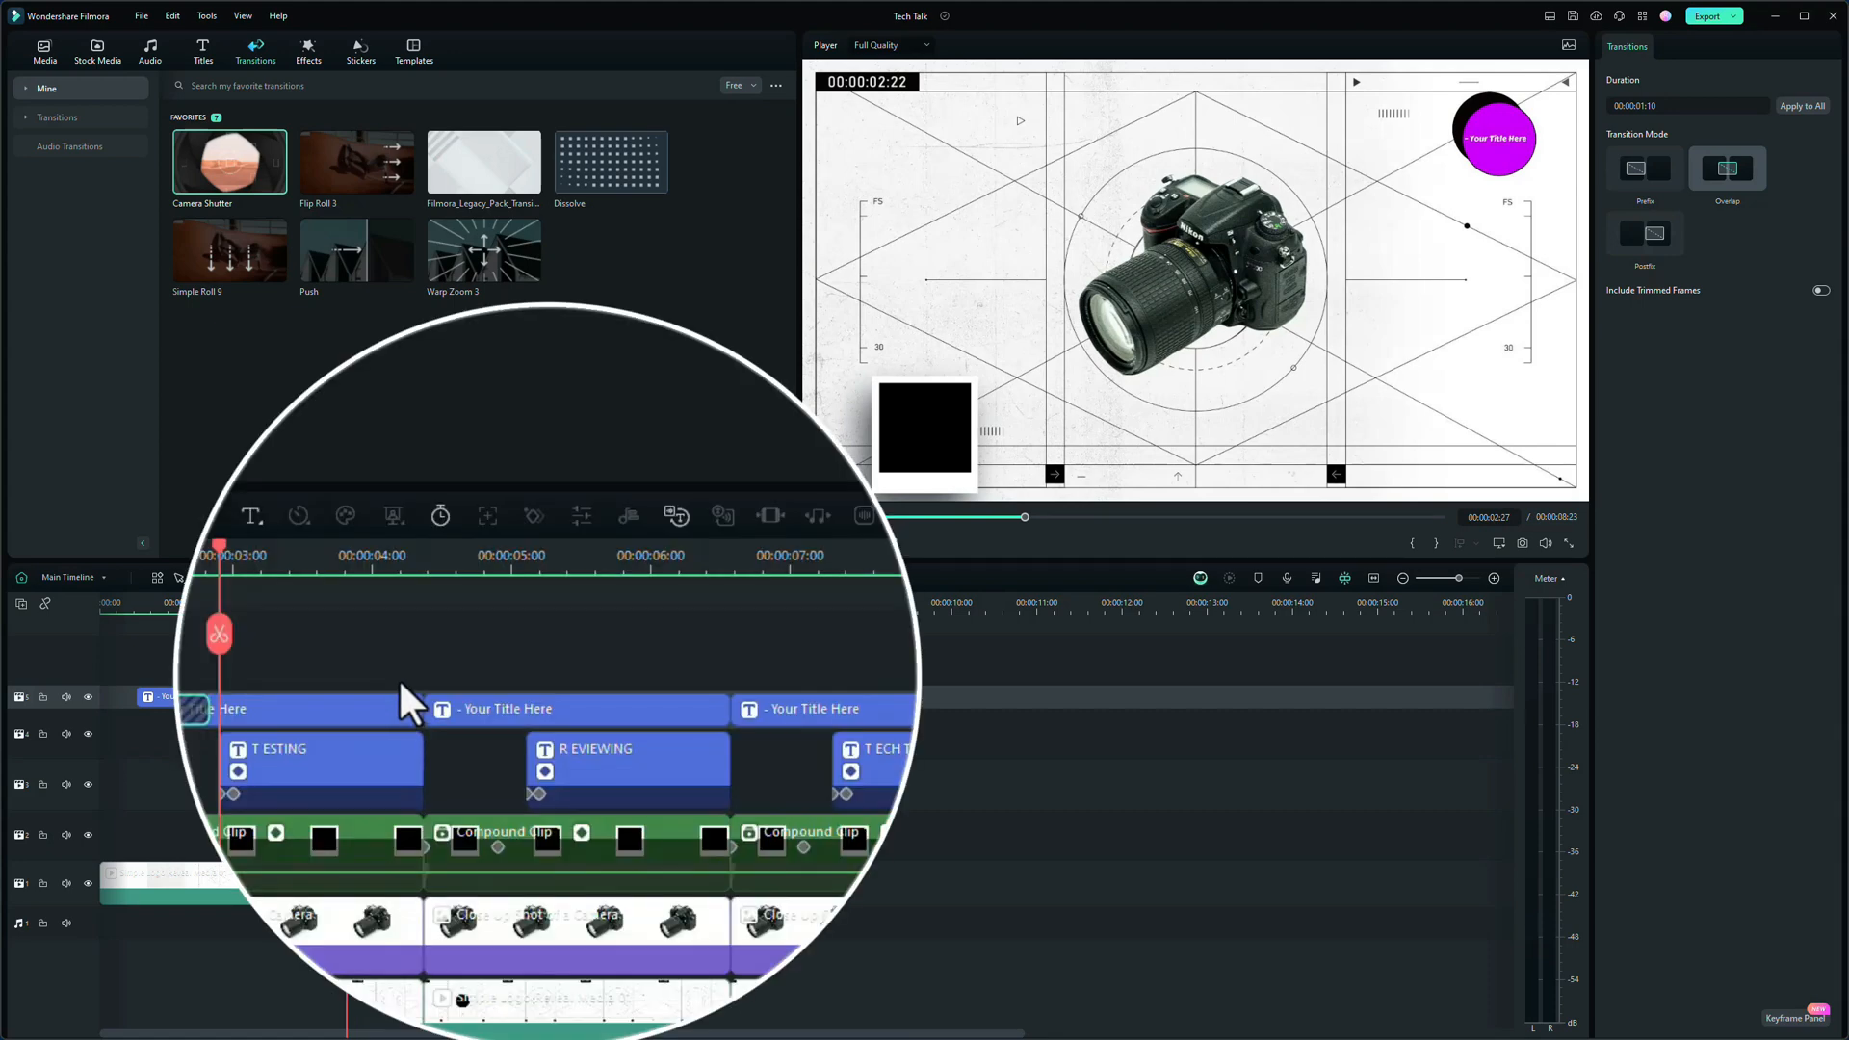
left_click(396, 676)
left_click(442, 705, "ctrl")
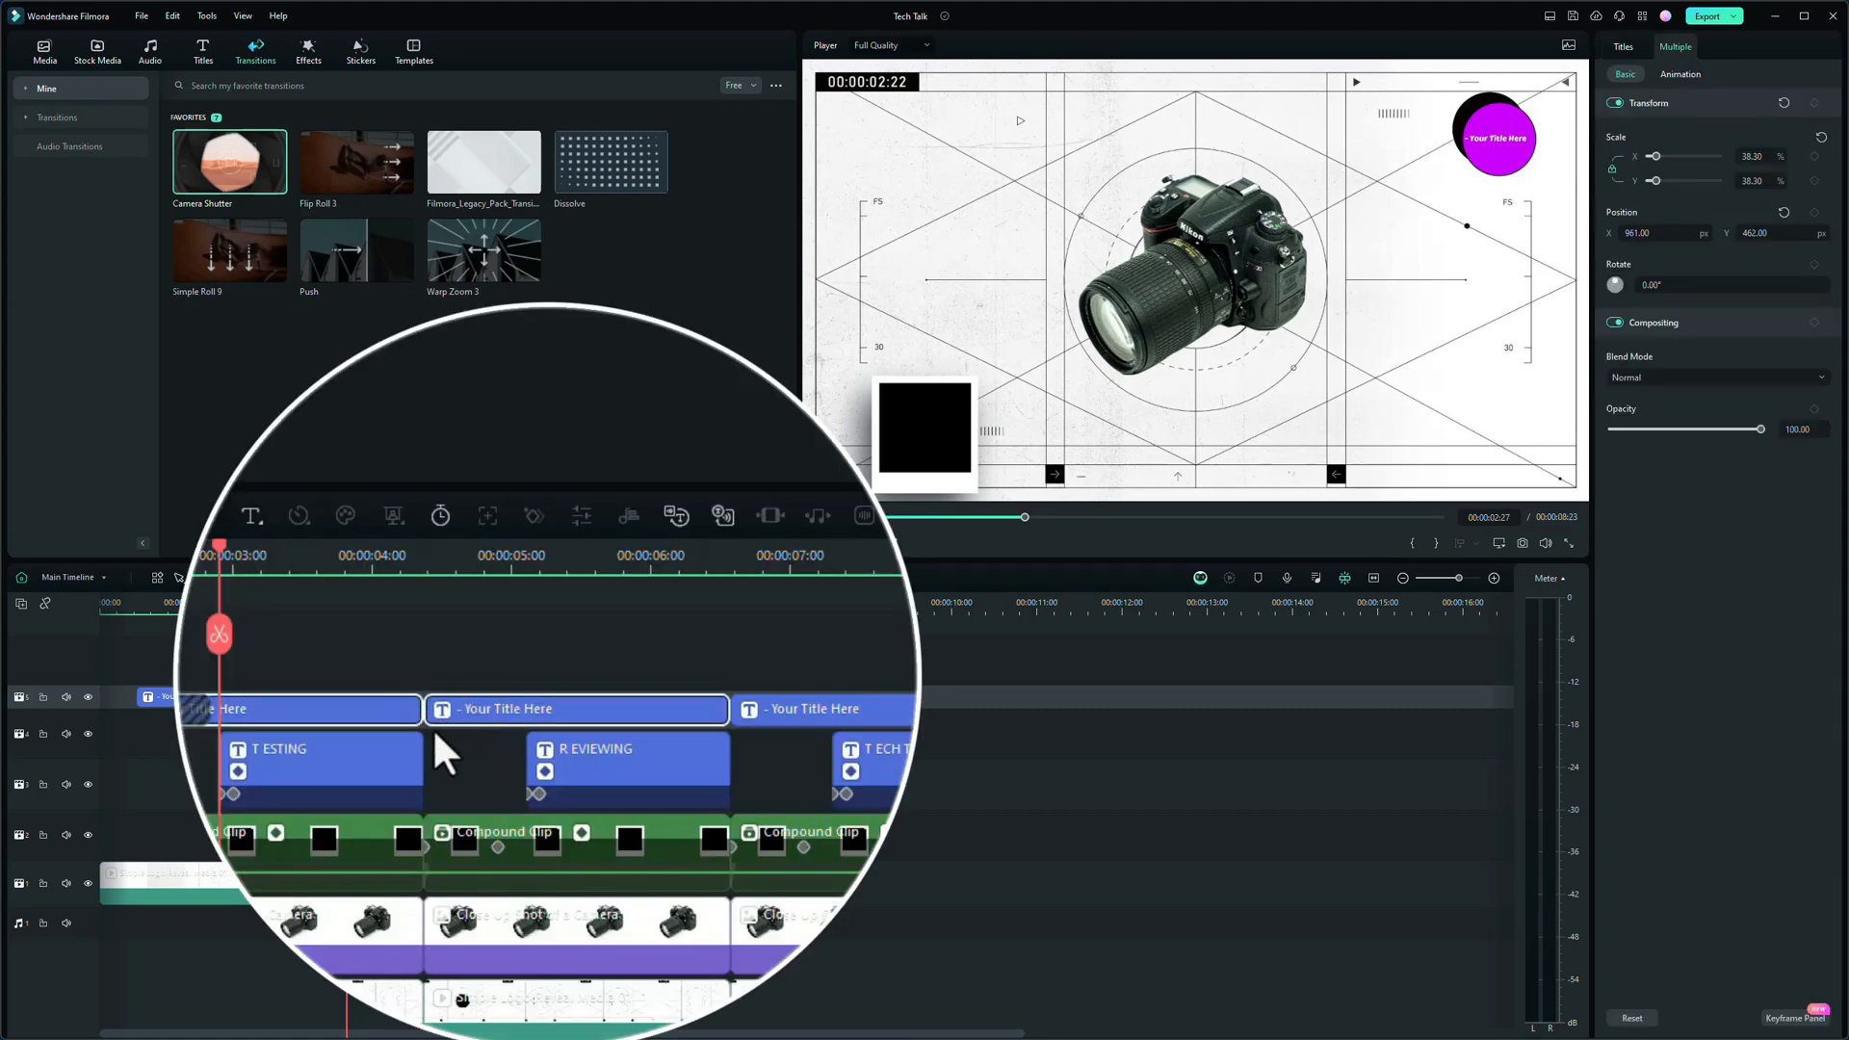
key("ctrl+v")
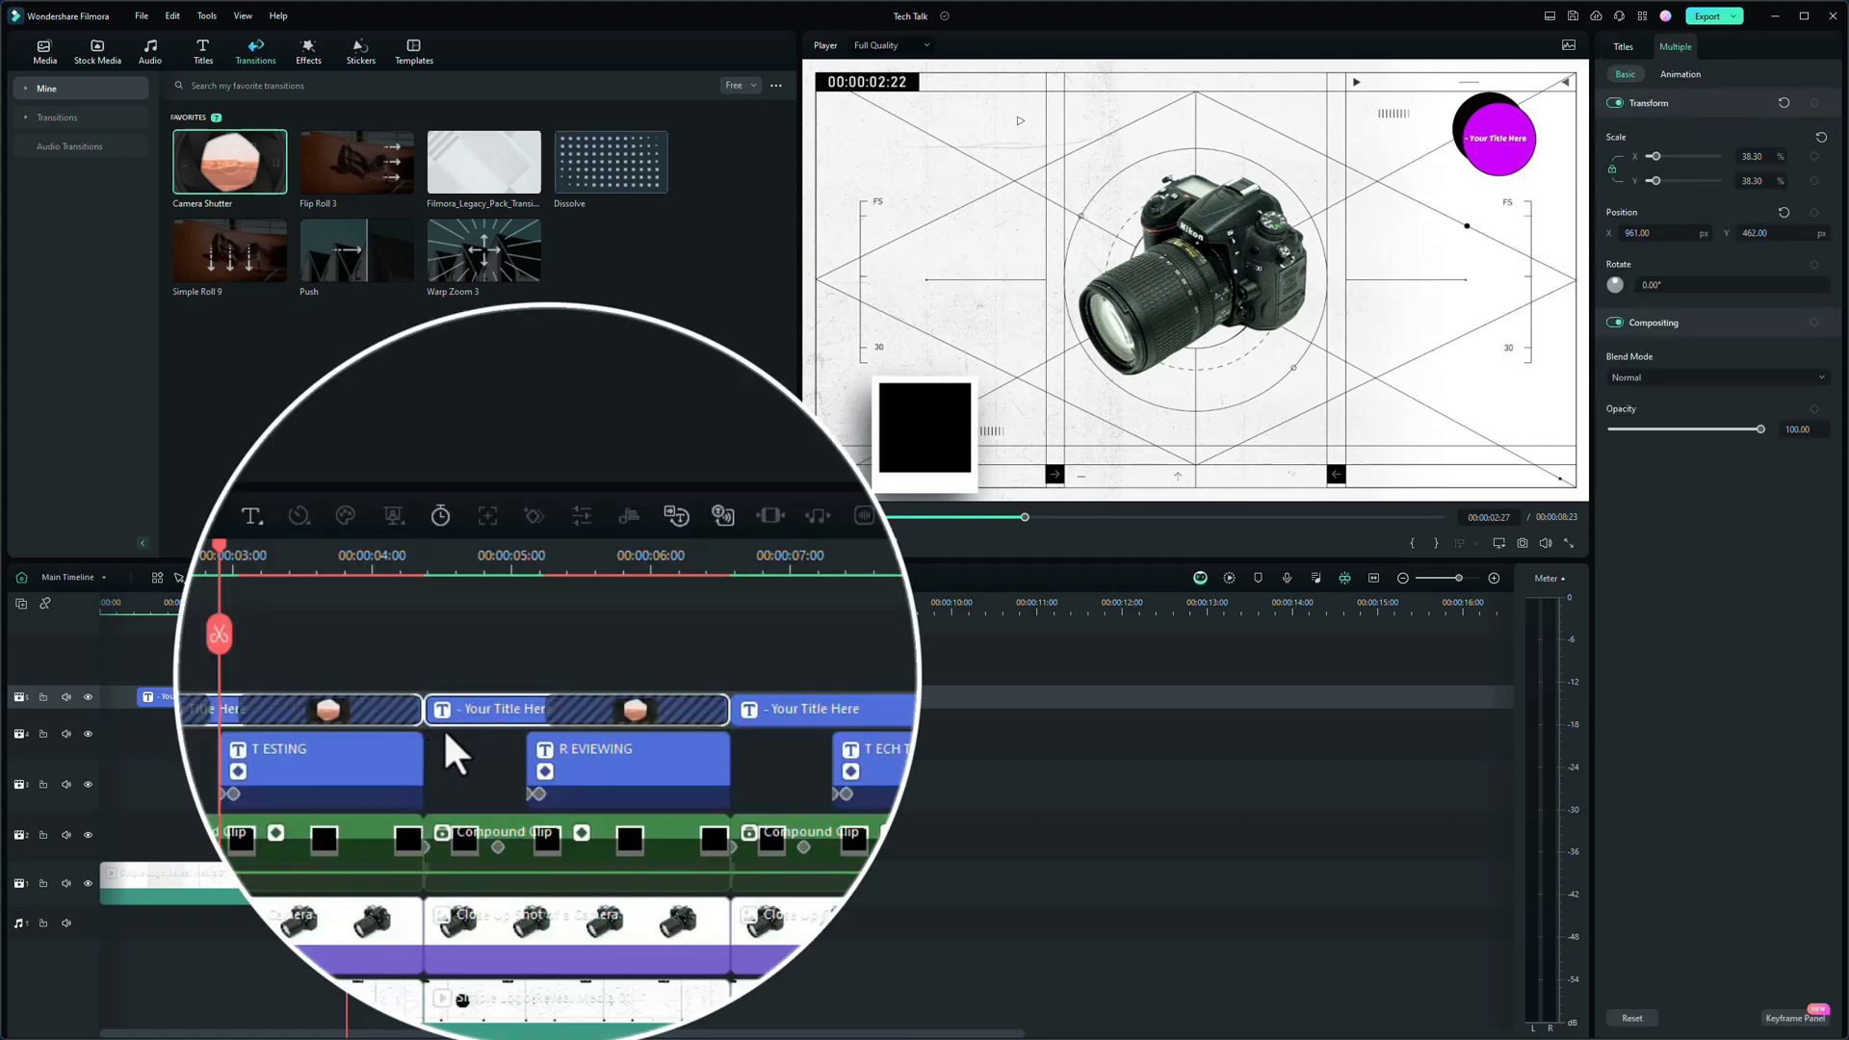
- Move the two pasted Camera Shutter transitions onto the cuts between the circle title clips in Overlap mode and play back the sequence
left_click_drag(574, 711, 677, 714)
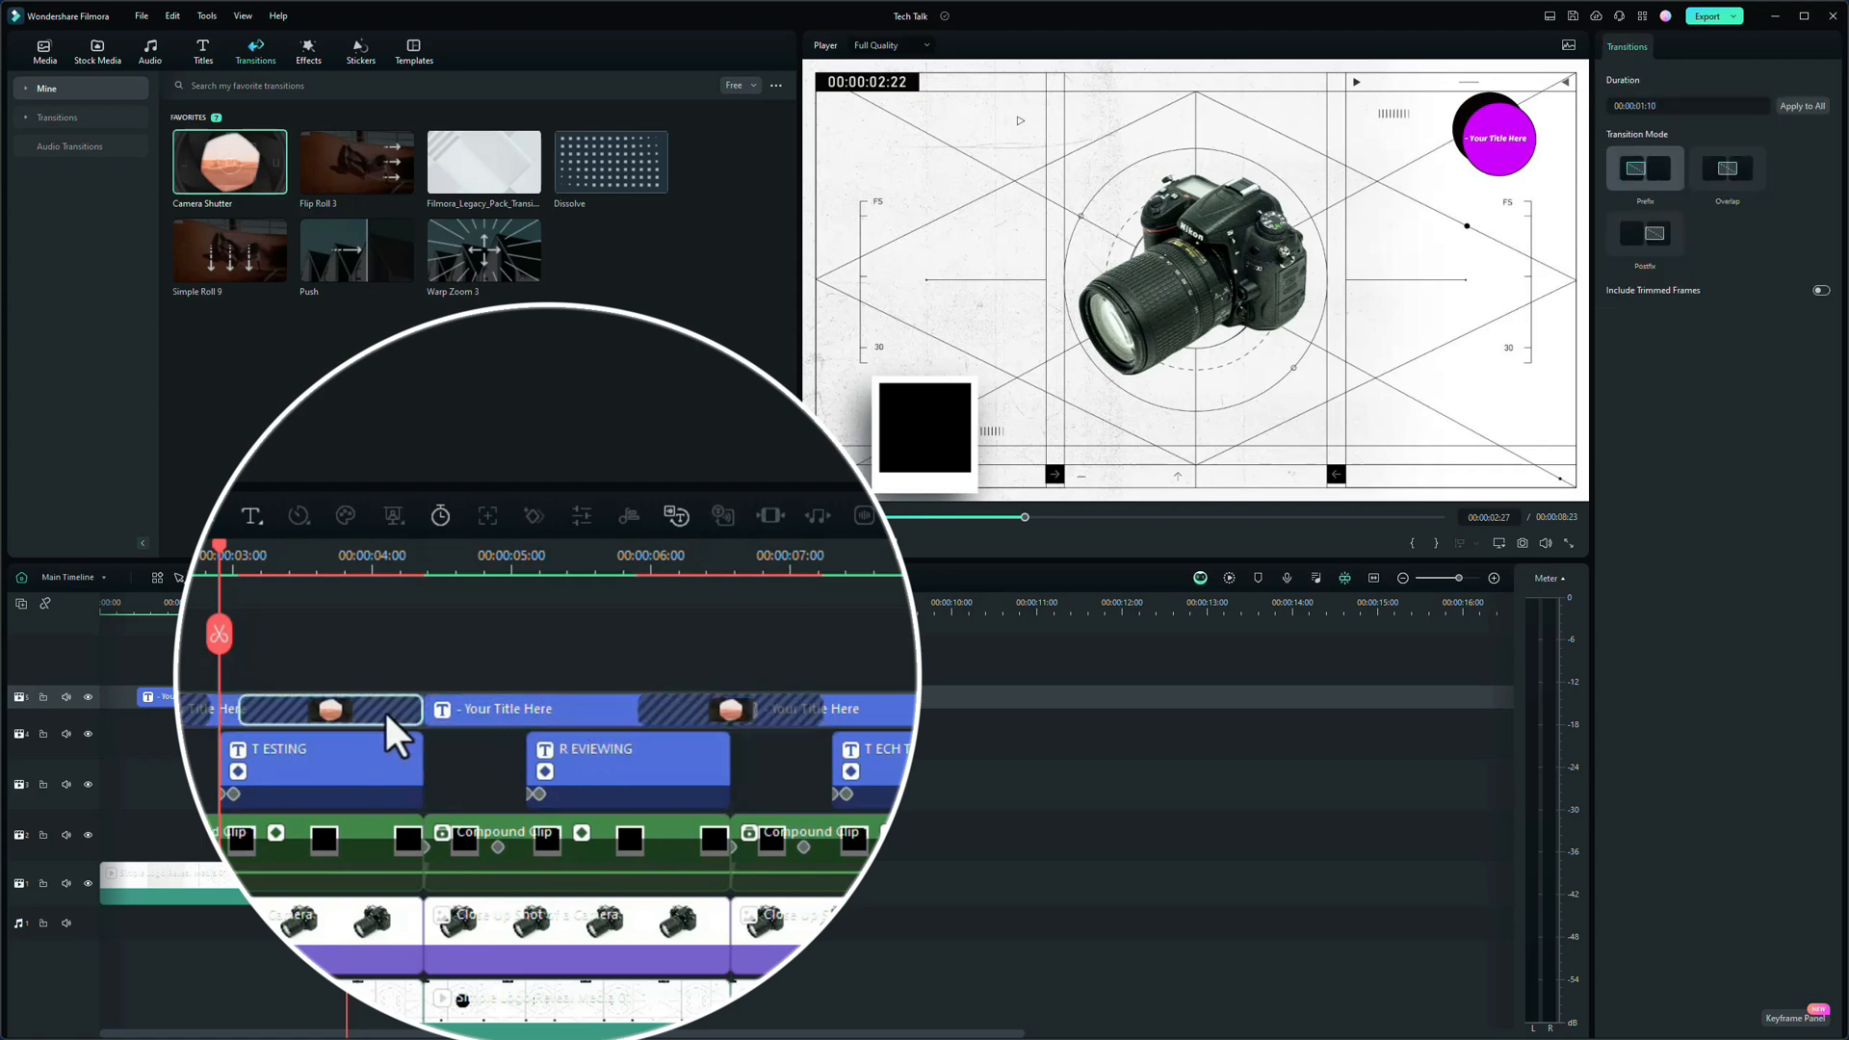
left_click_drag(384, 711, 424, 713)
key("space")
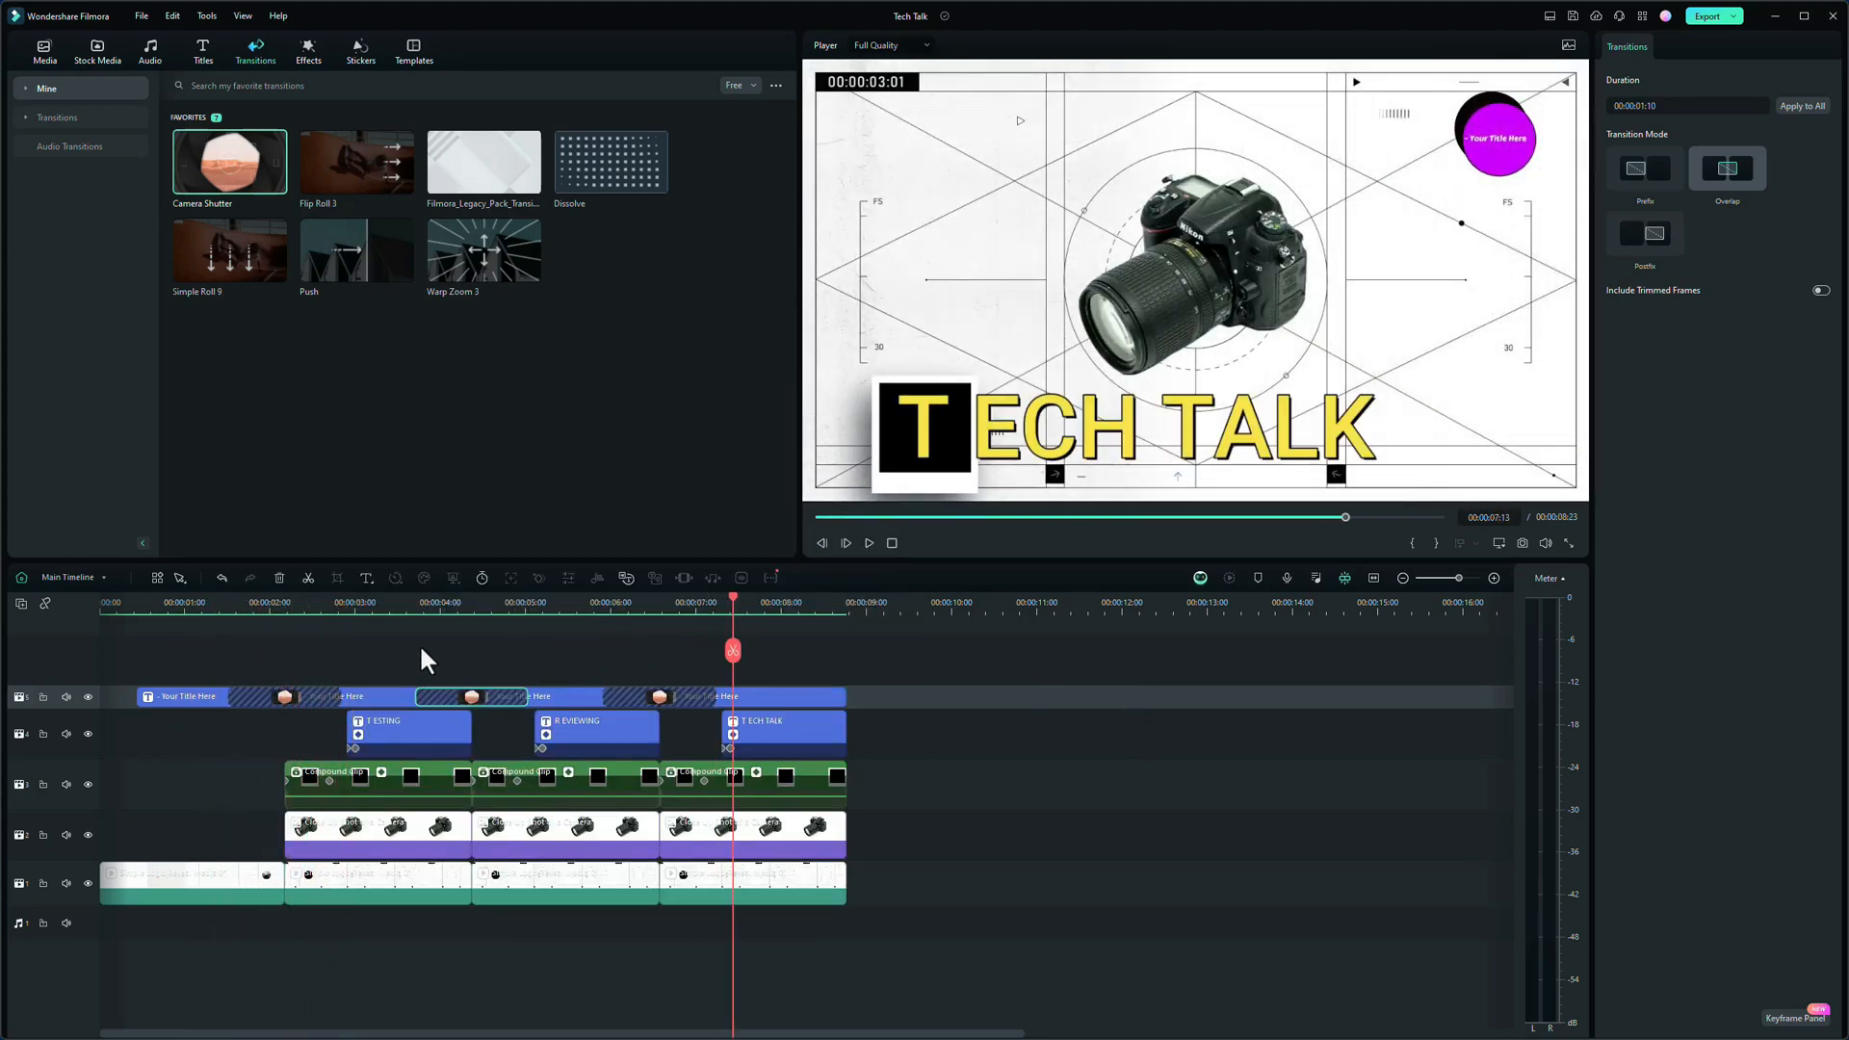
left_click(311, 655)
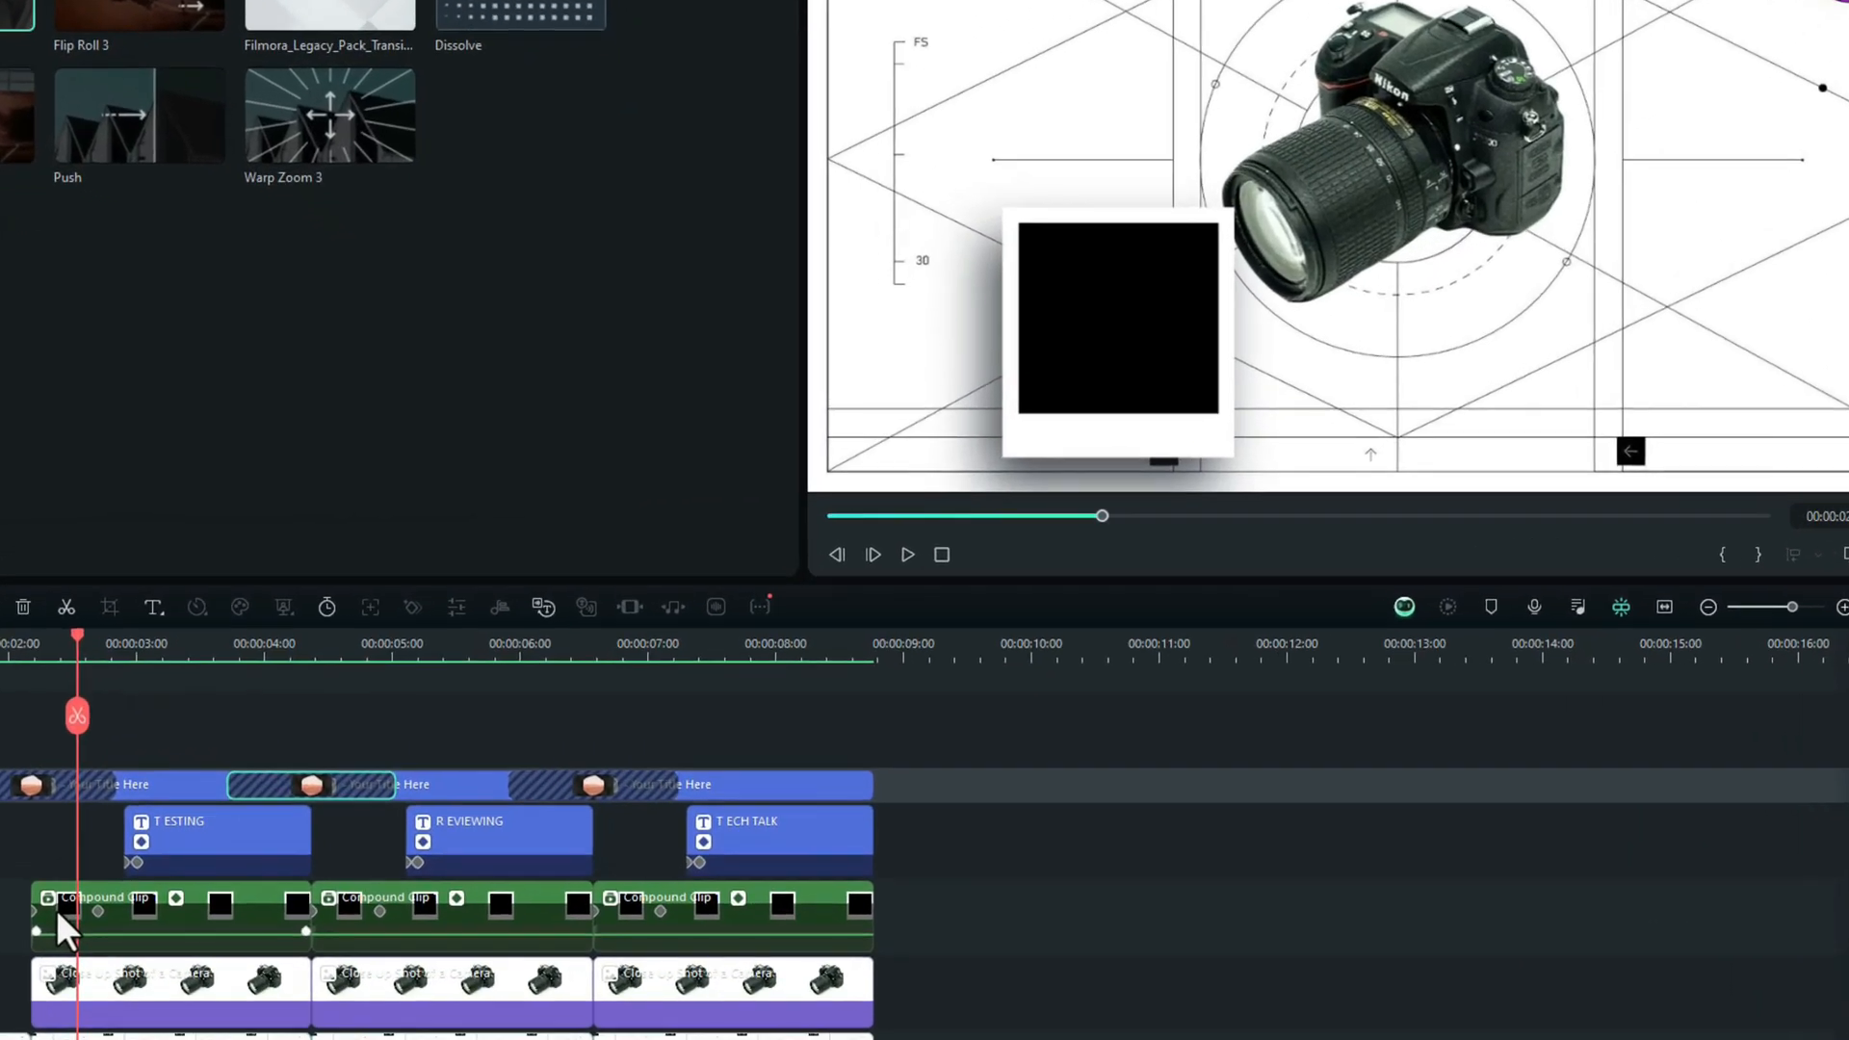
- Shift the first keyframe of the first polaroid compound clip slightly later, playing back the move to check its timing
left_click(56, 909)
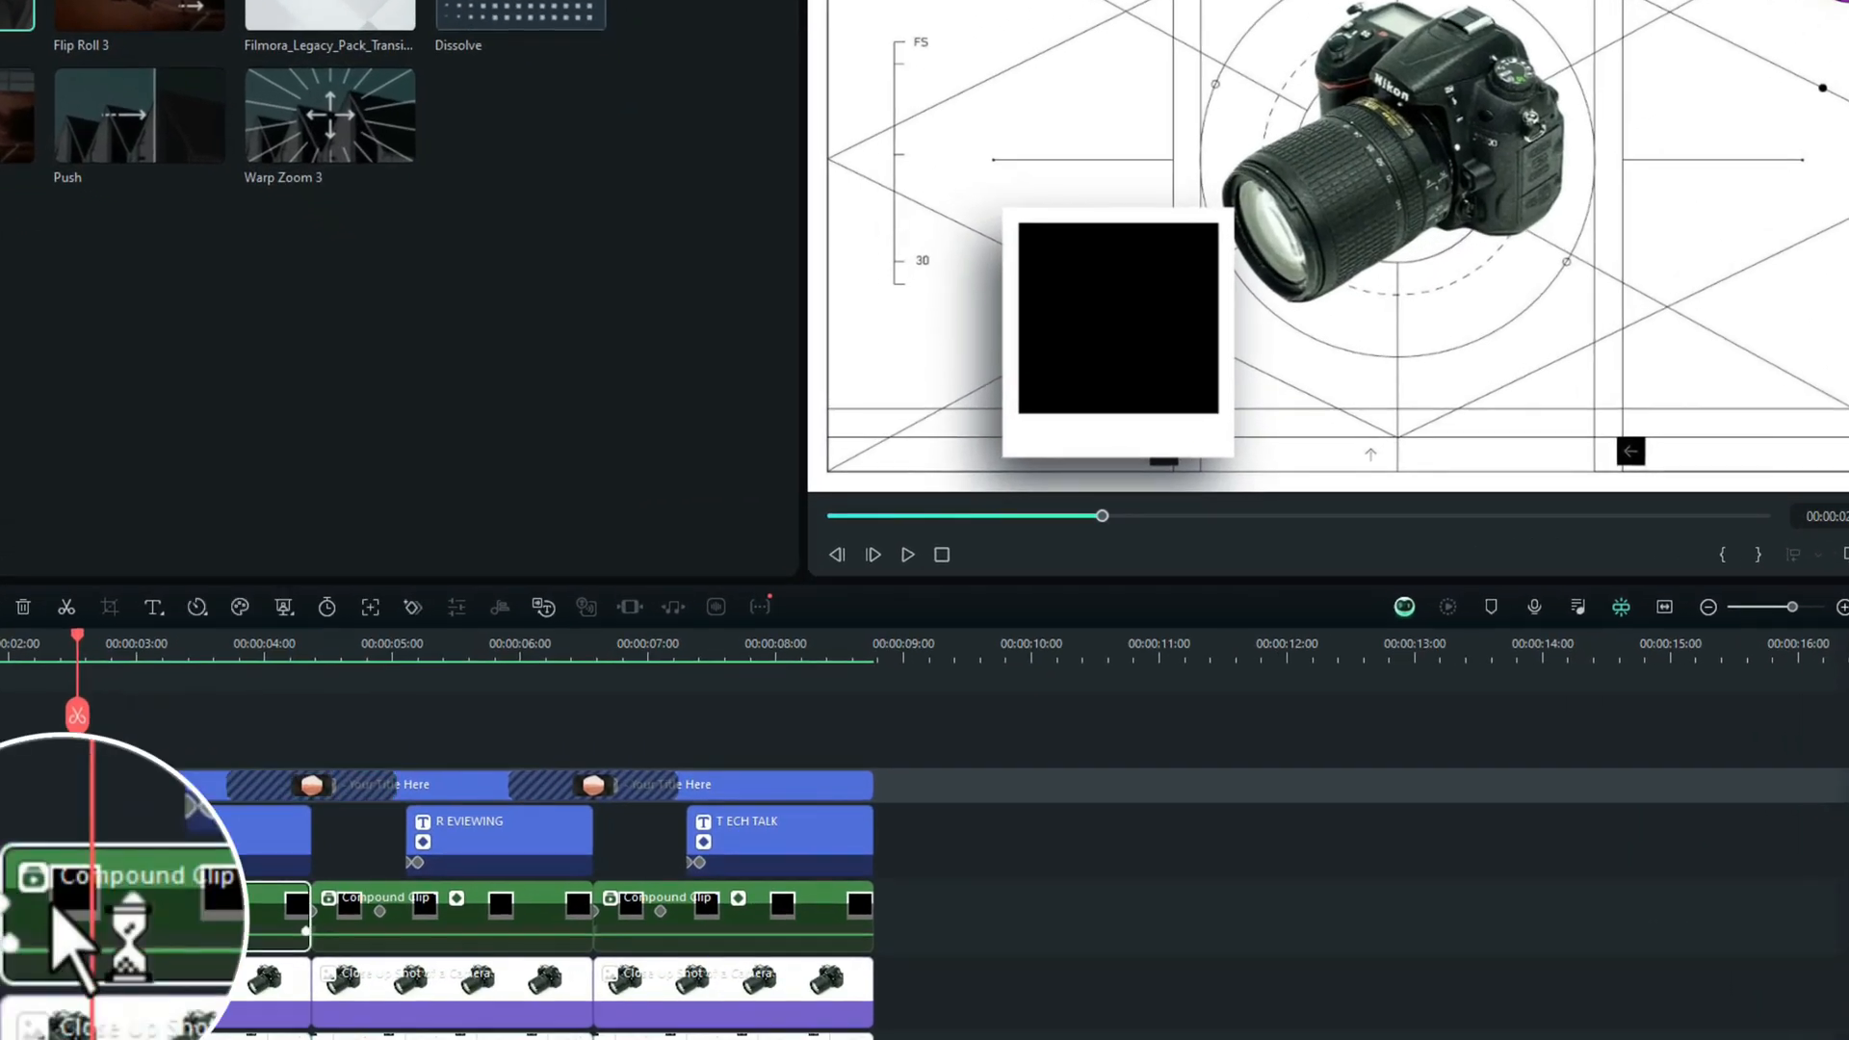
left_click_drag(33, 909, 46, 911)
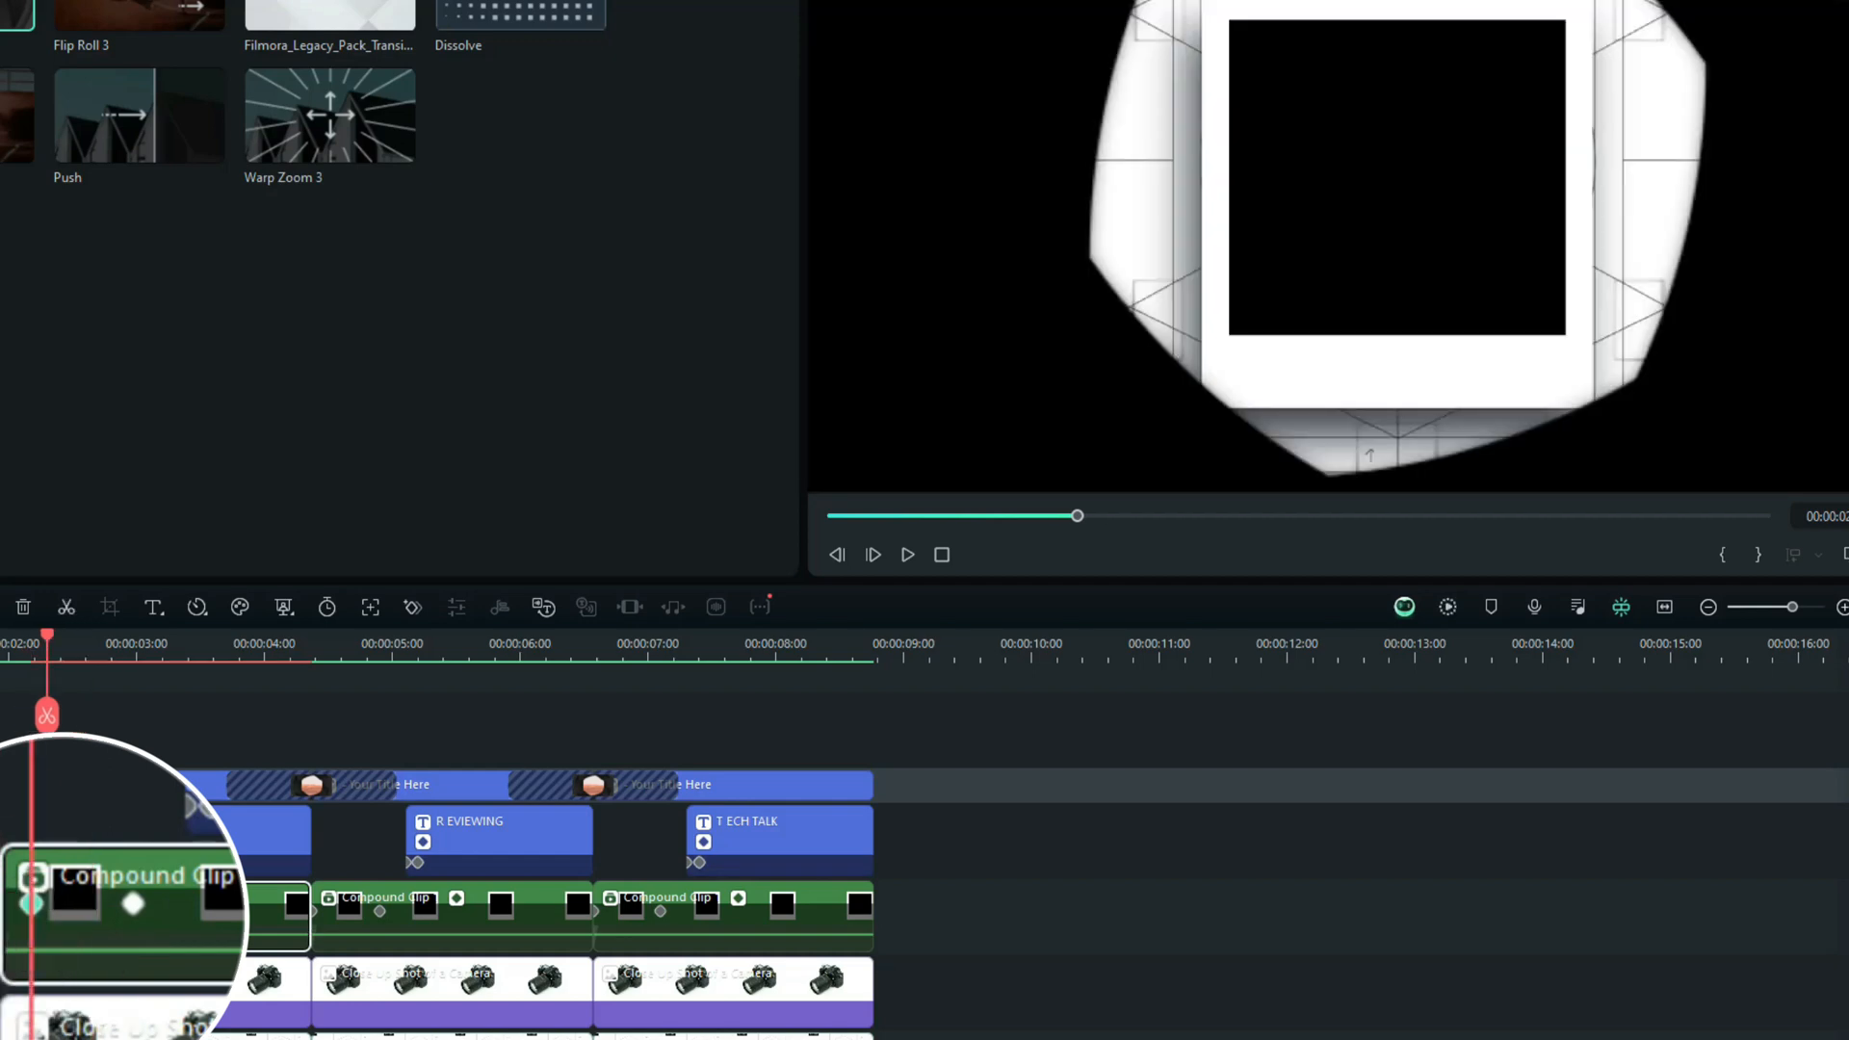
left_click(3, 647)
key("space")
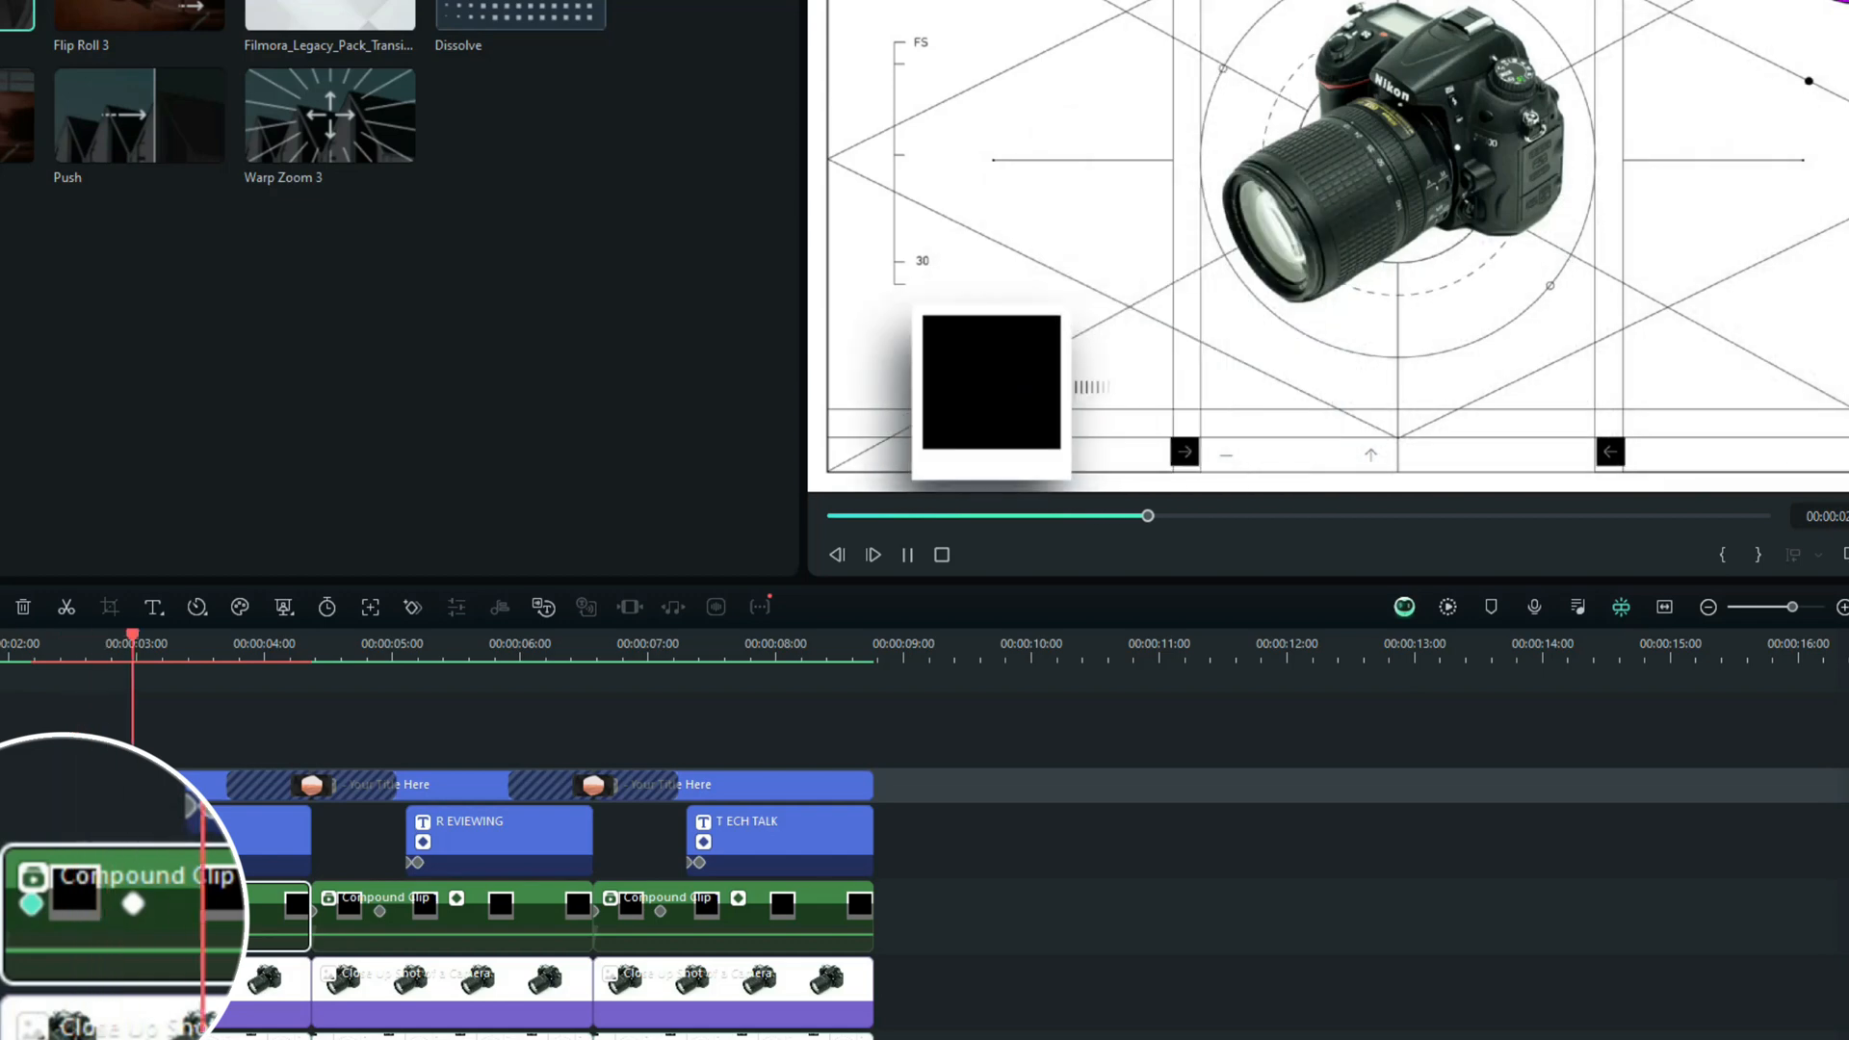
key("space")
left_click(46, 911)
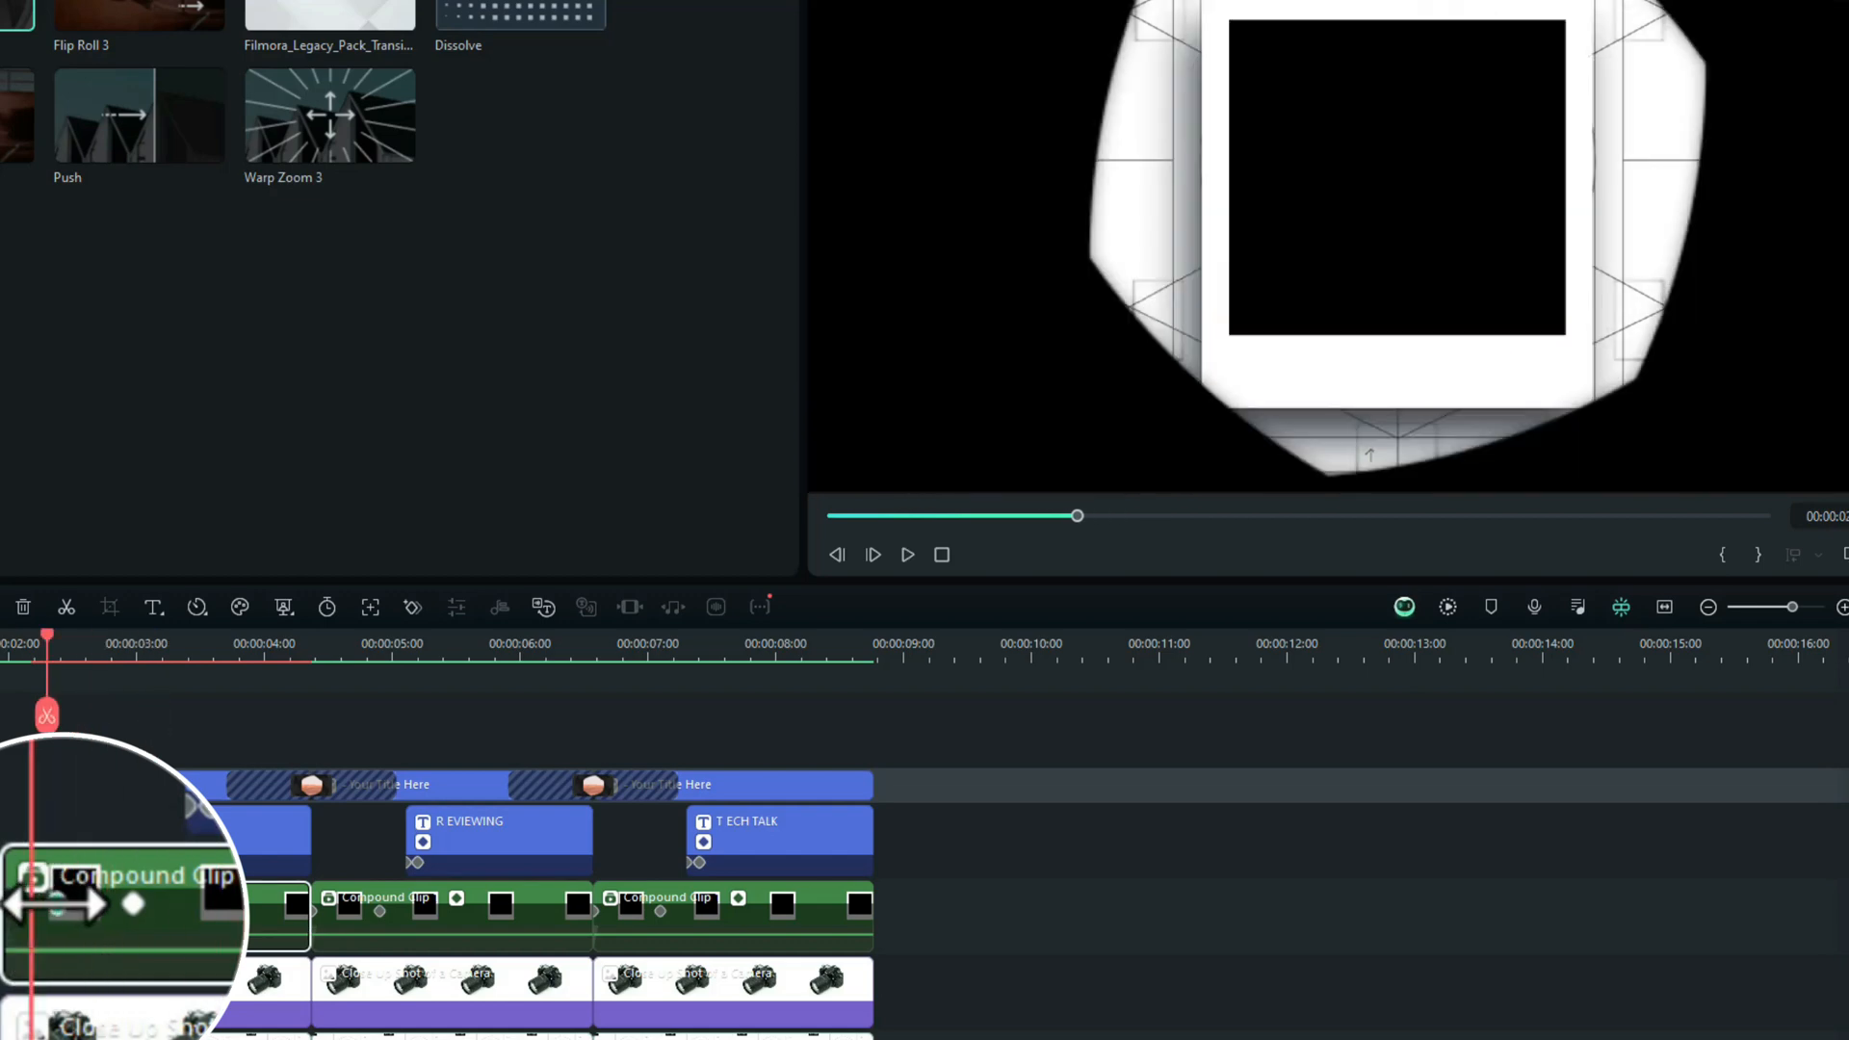
left_click_drag(57, 911, 59, 911)
left_click(3, 653)
key("space")
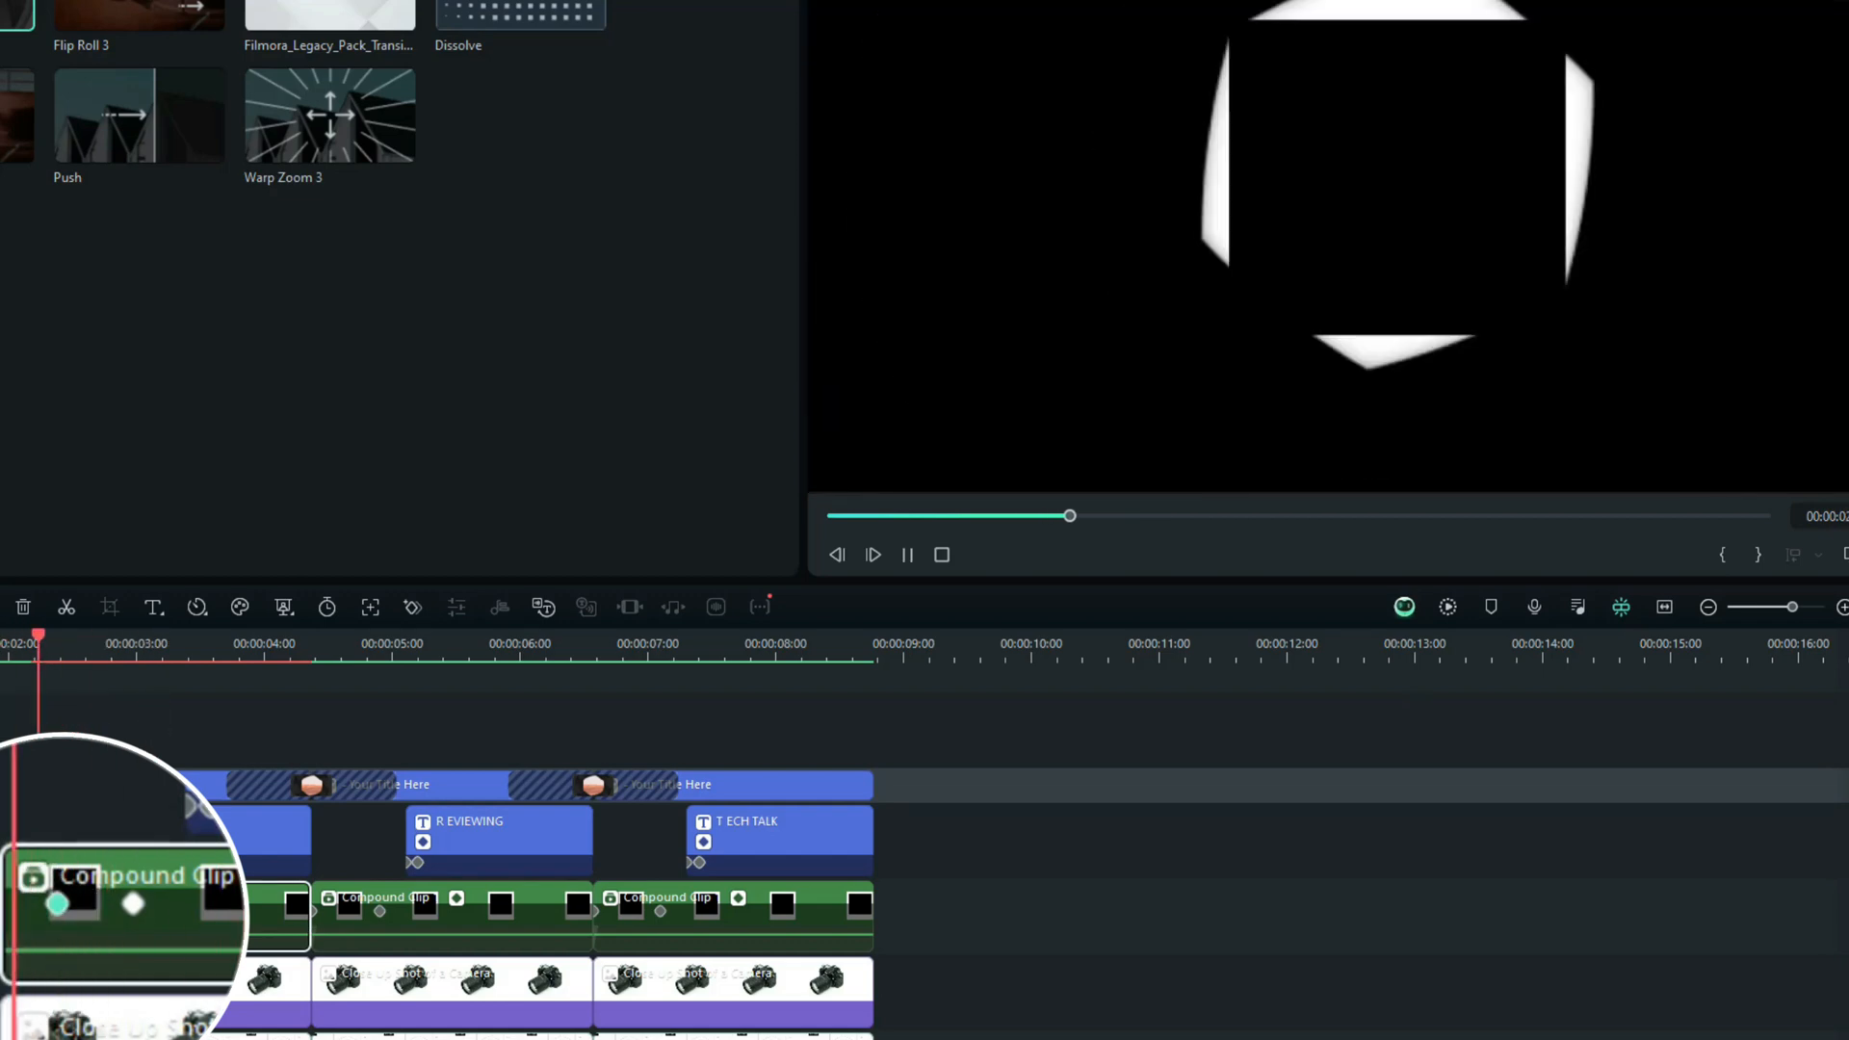
key("space")
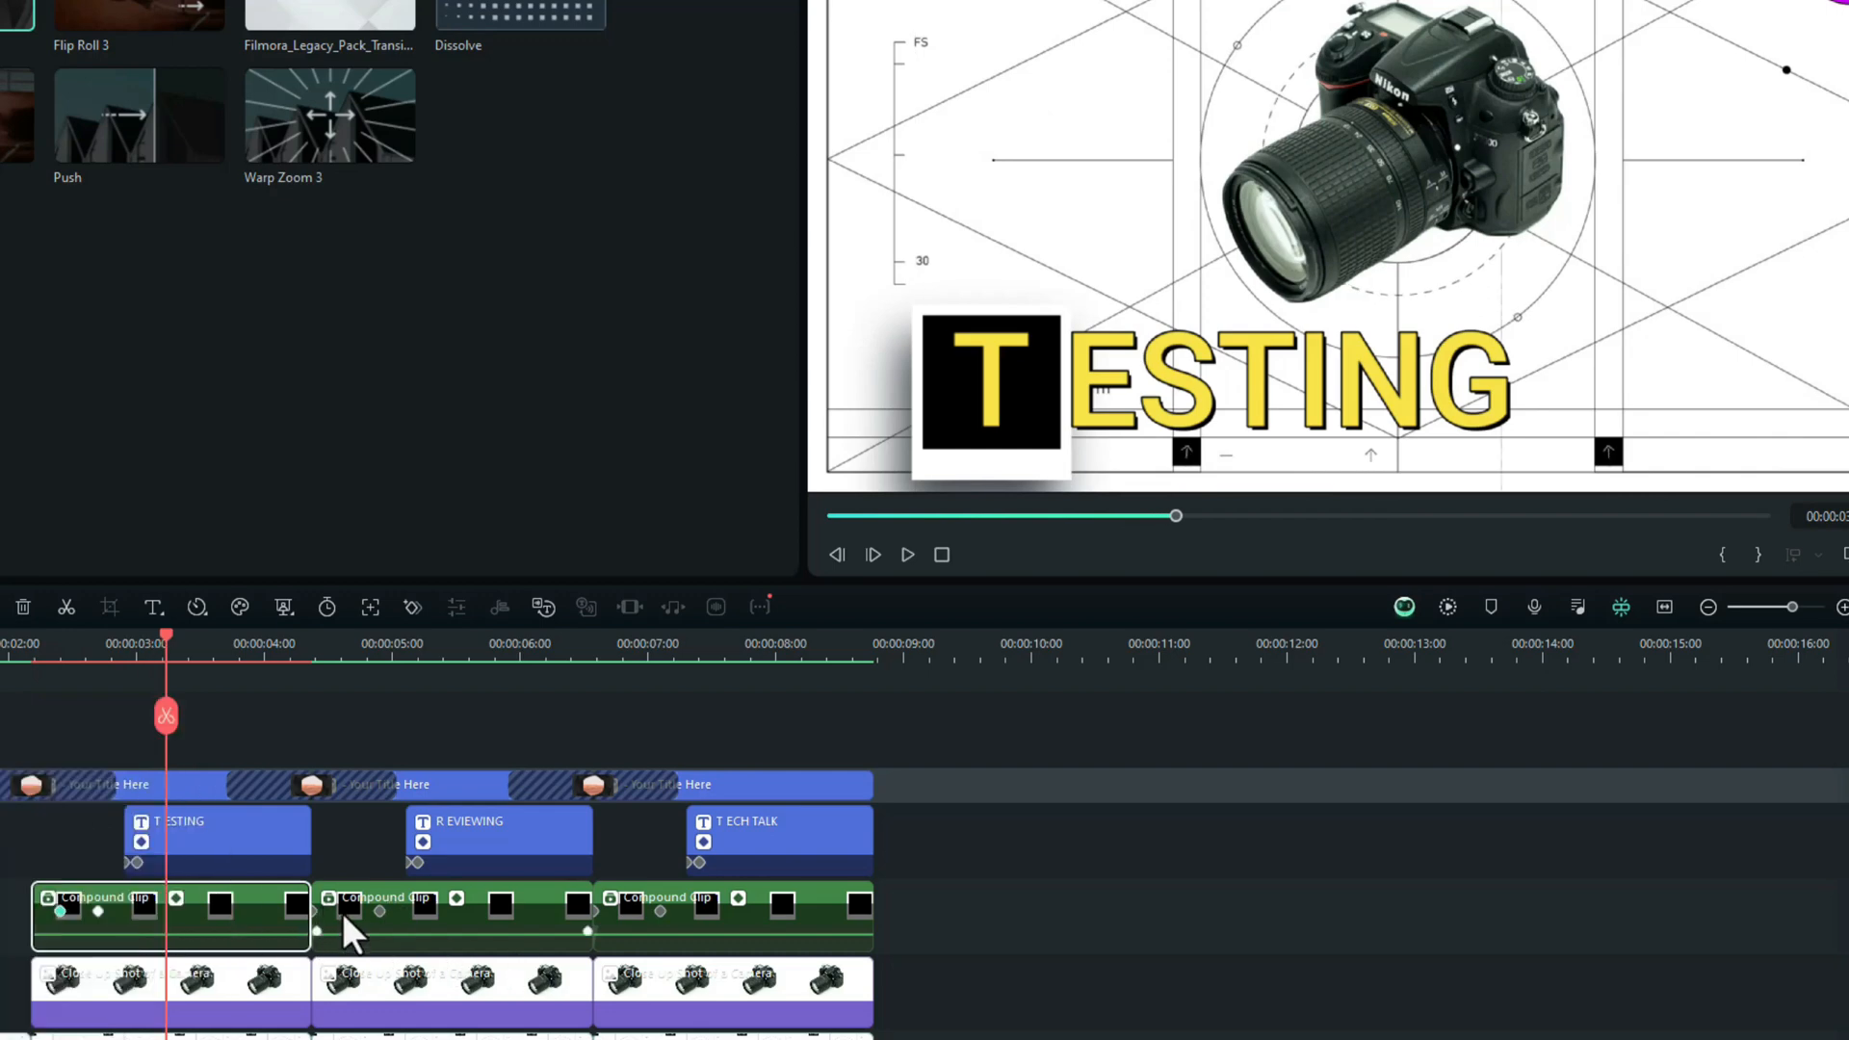
- Shift the first keyframe of the second and third polaroid compound clips later to match the first clip
left_click(342, 911)
key("Down")
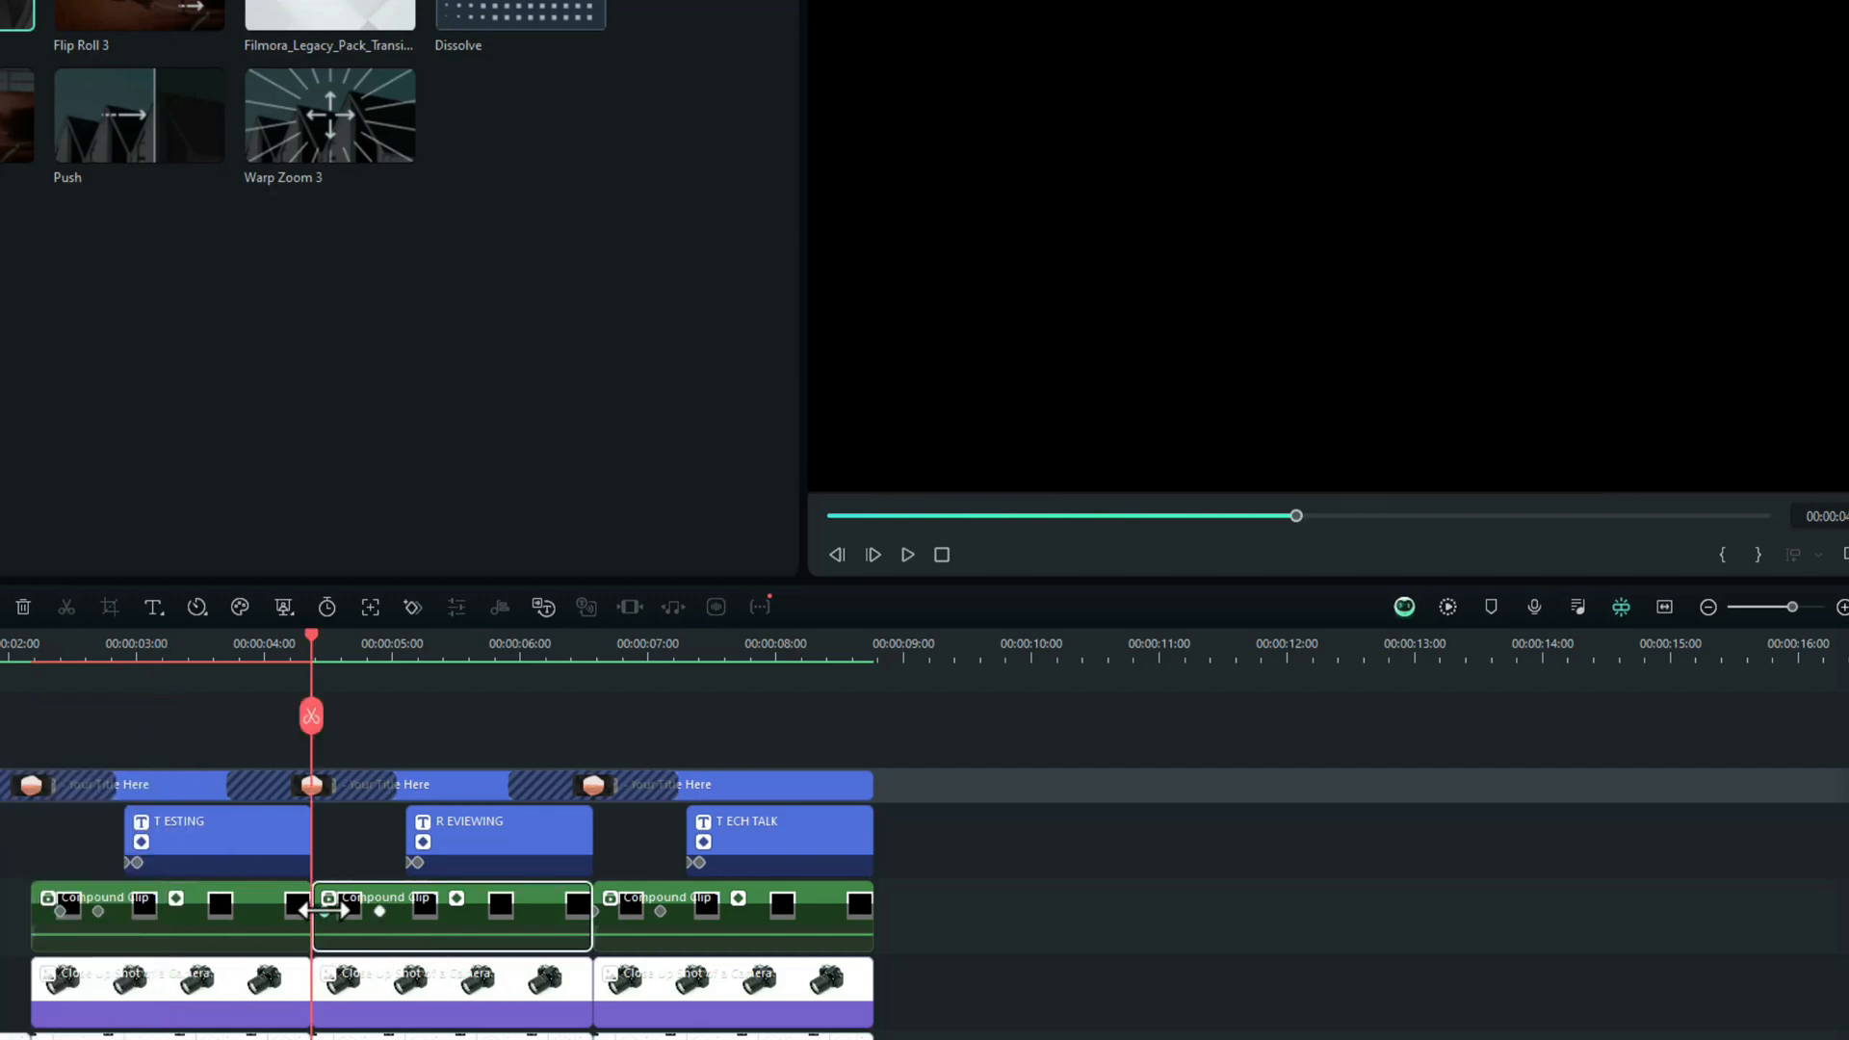
left_click(333, 911)
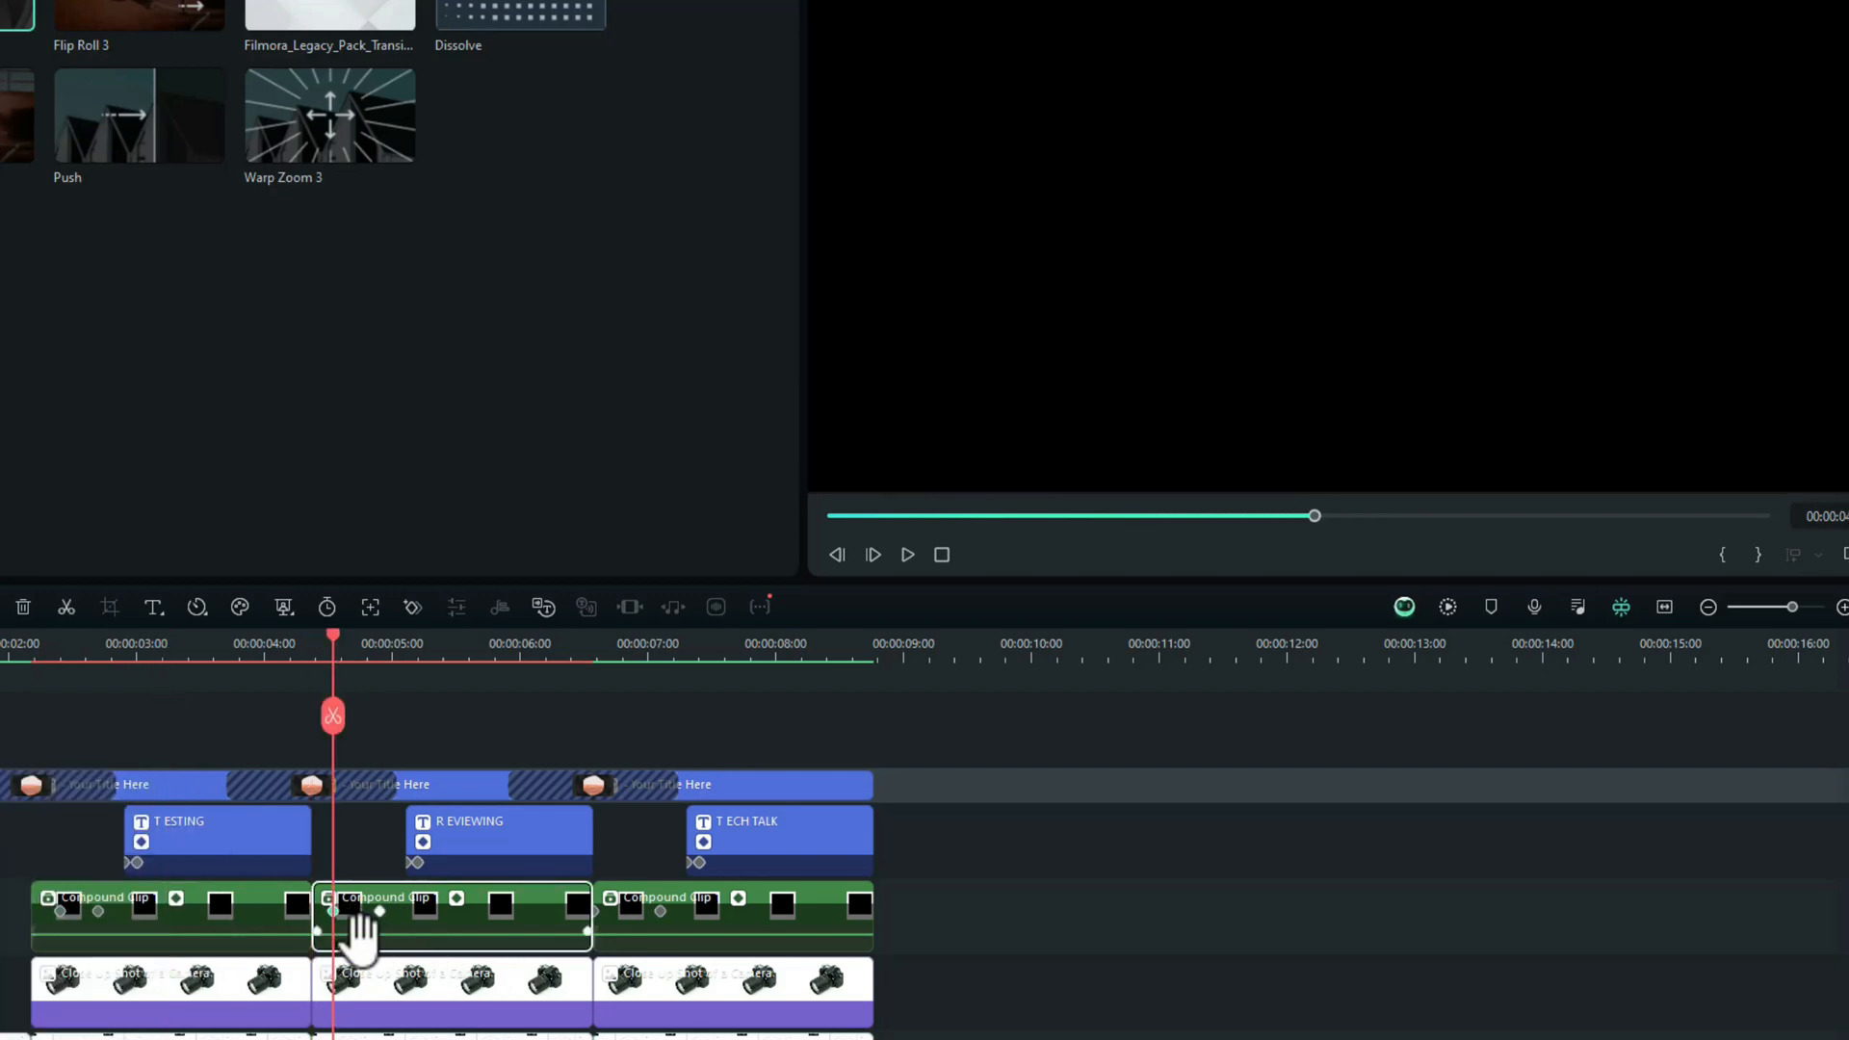
left_click(639, 910)
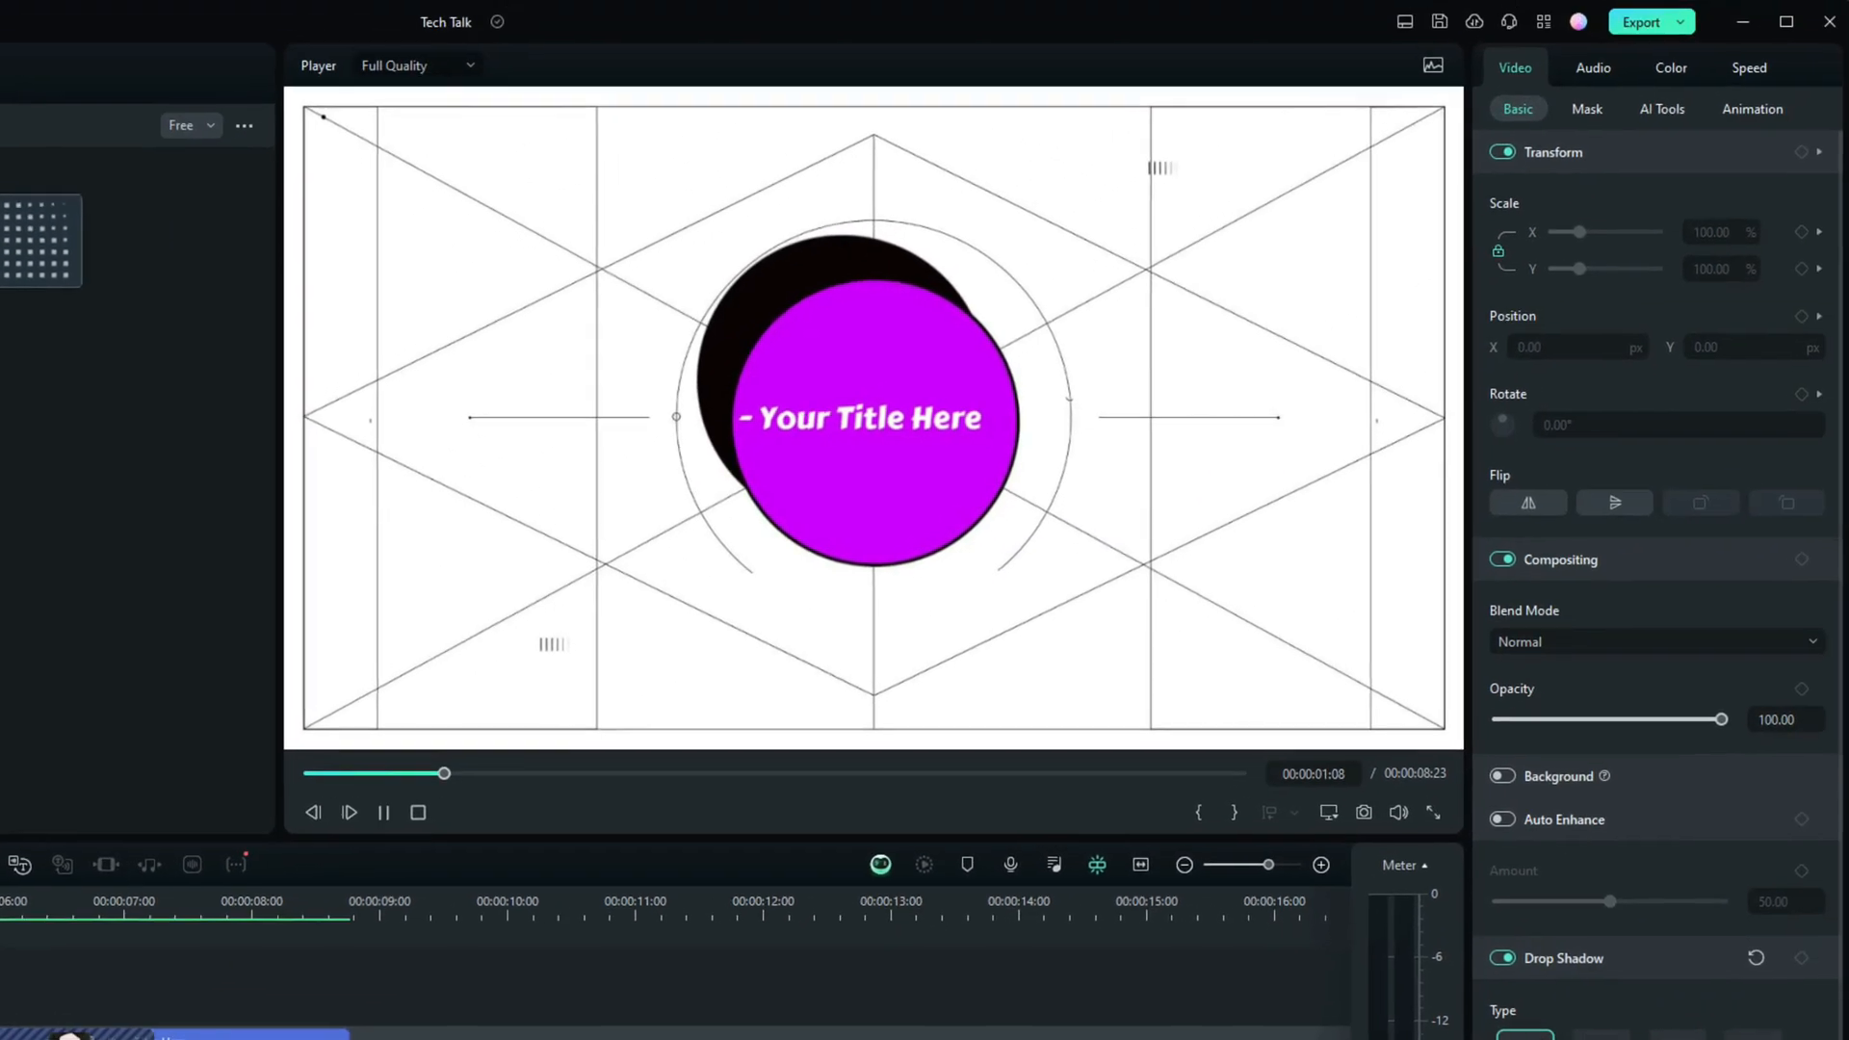
- Play back the whole intro to check the animation timing, and return the playhead to the start
key("space")
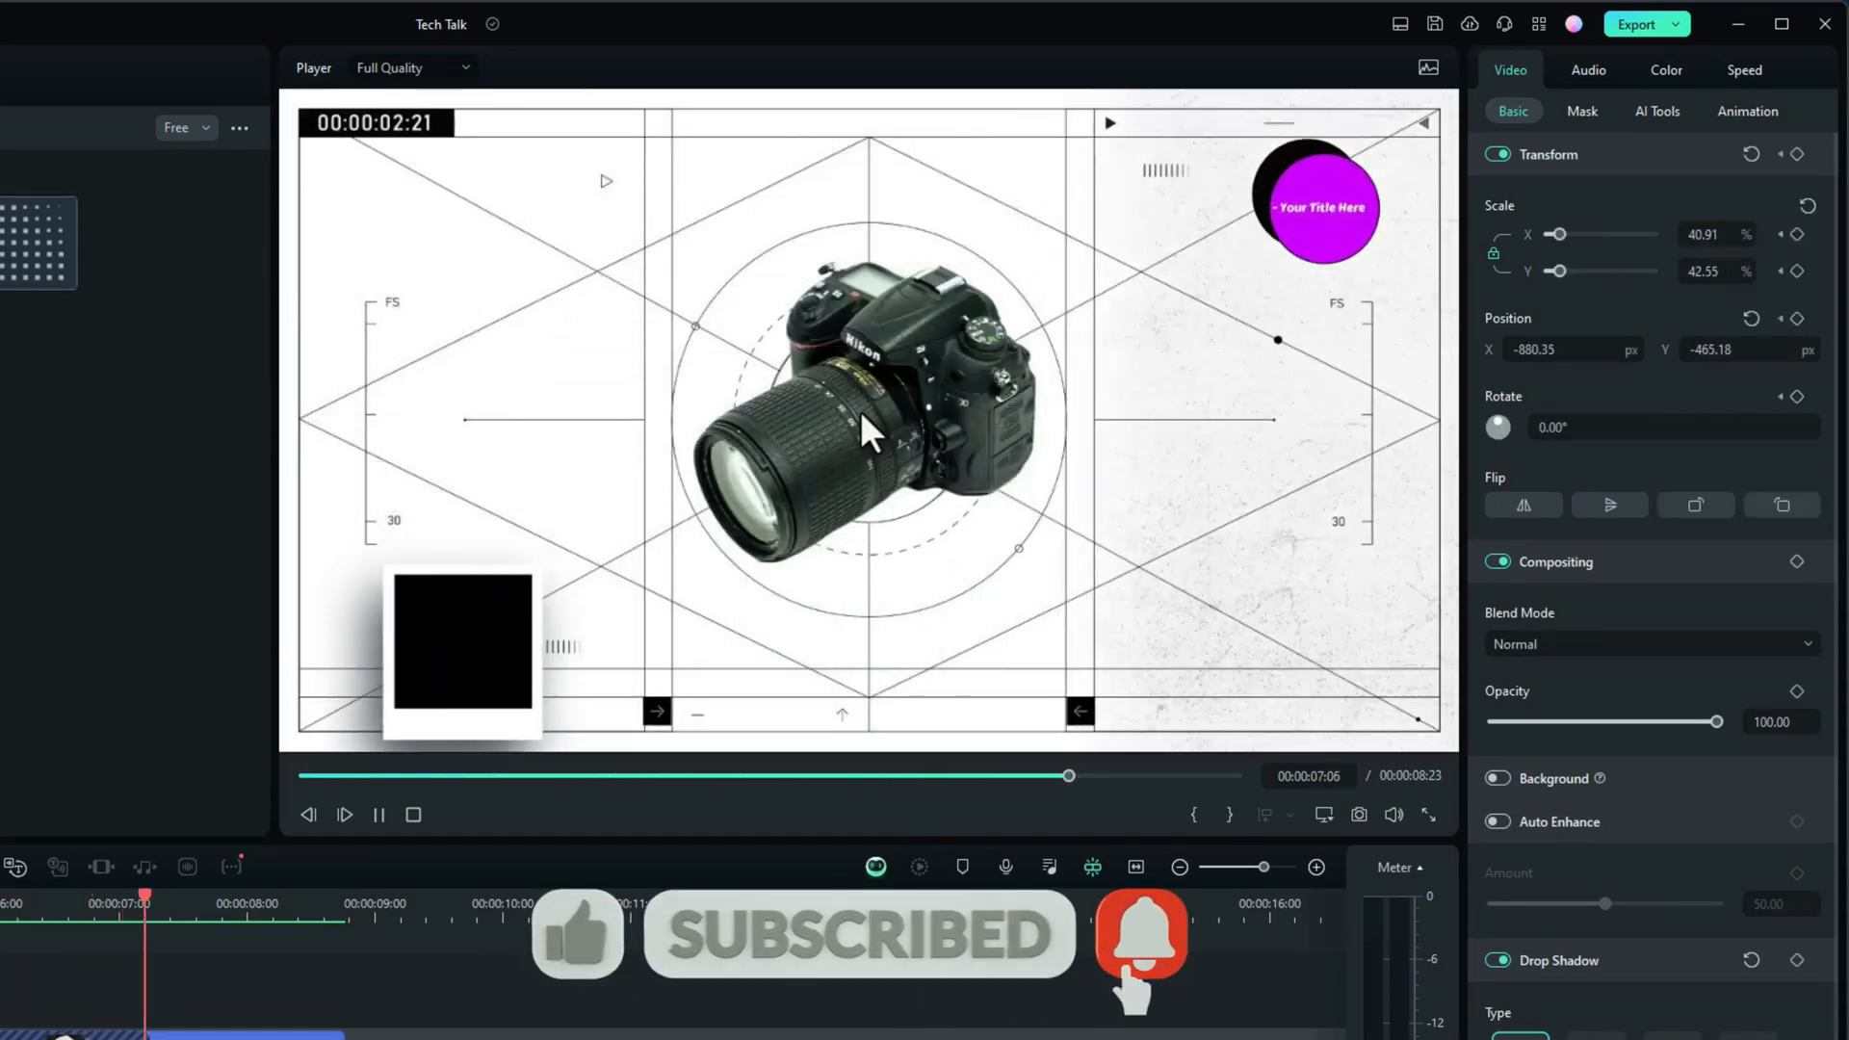
left_click(345, 902)
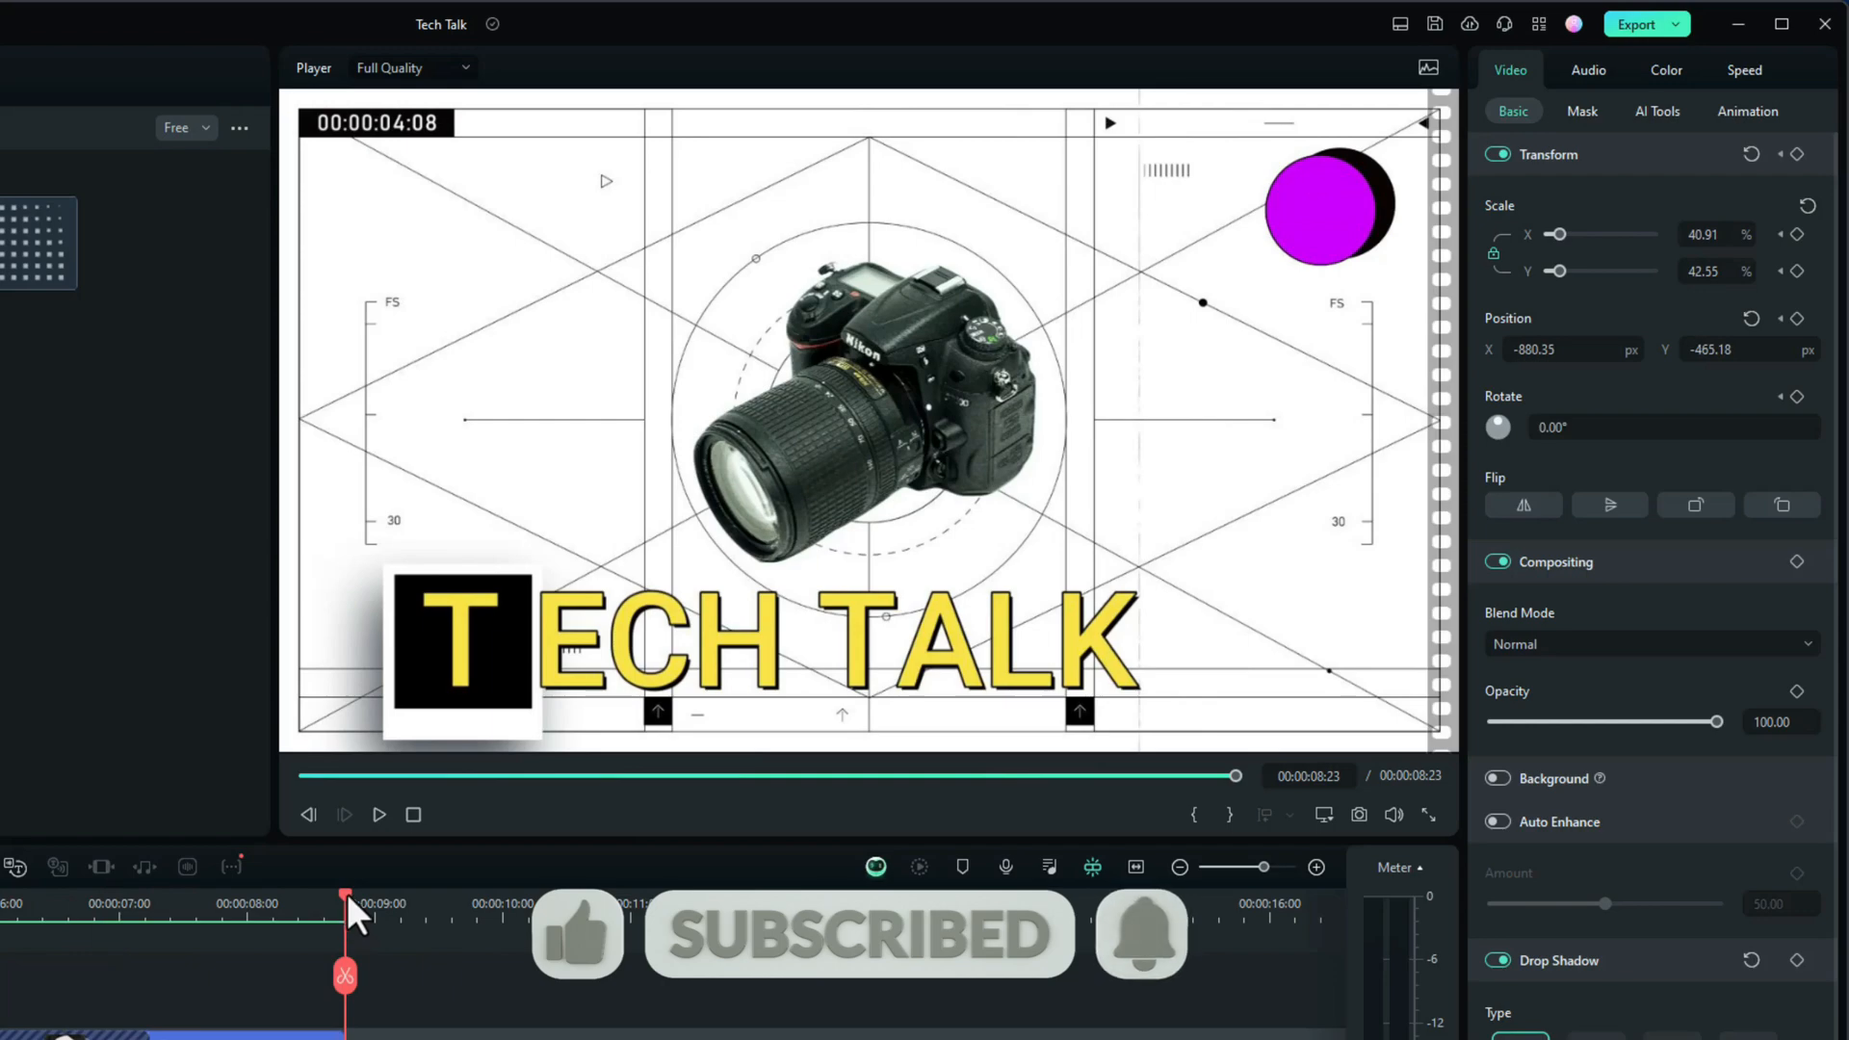
left_click_drag(345, 893, 0, 911)
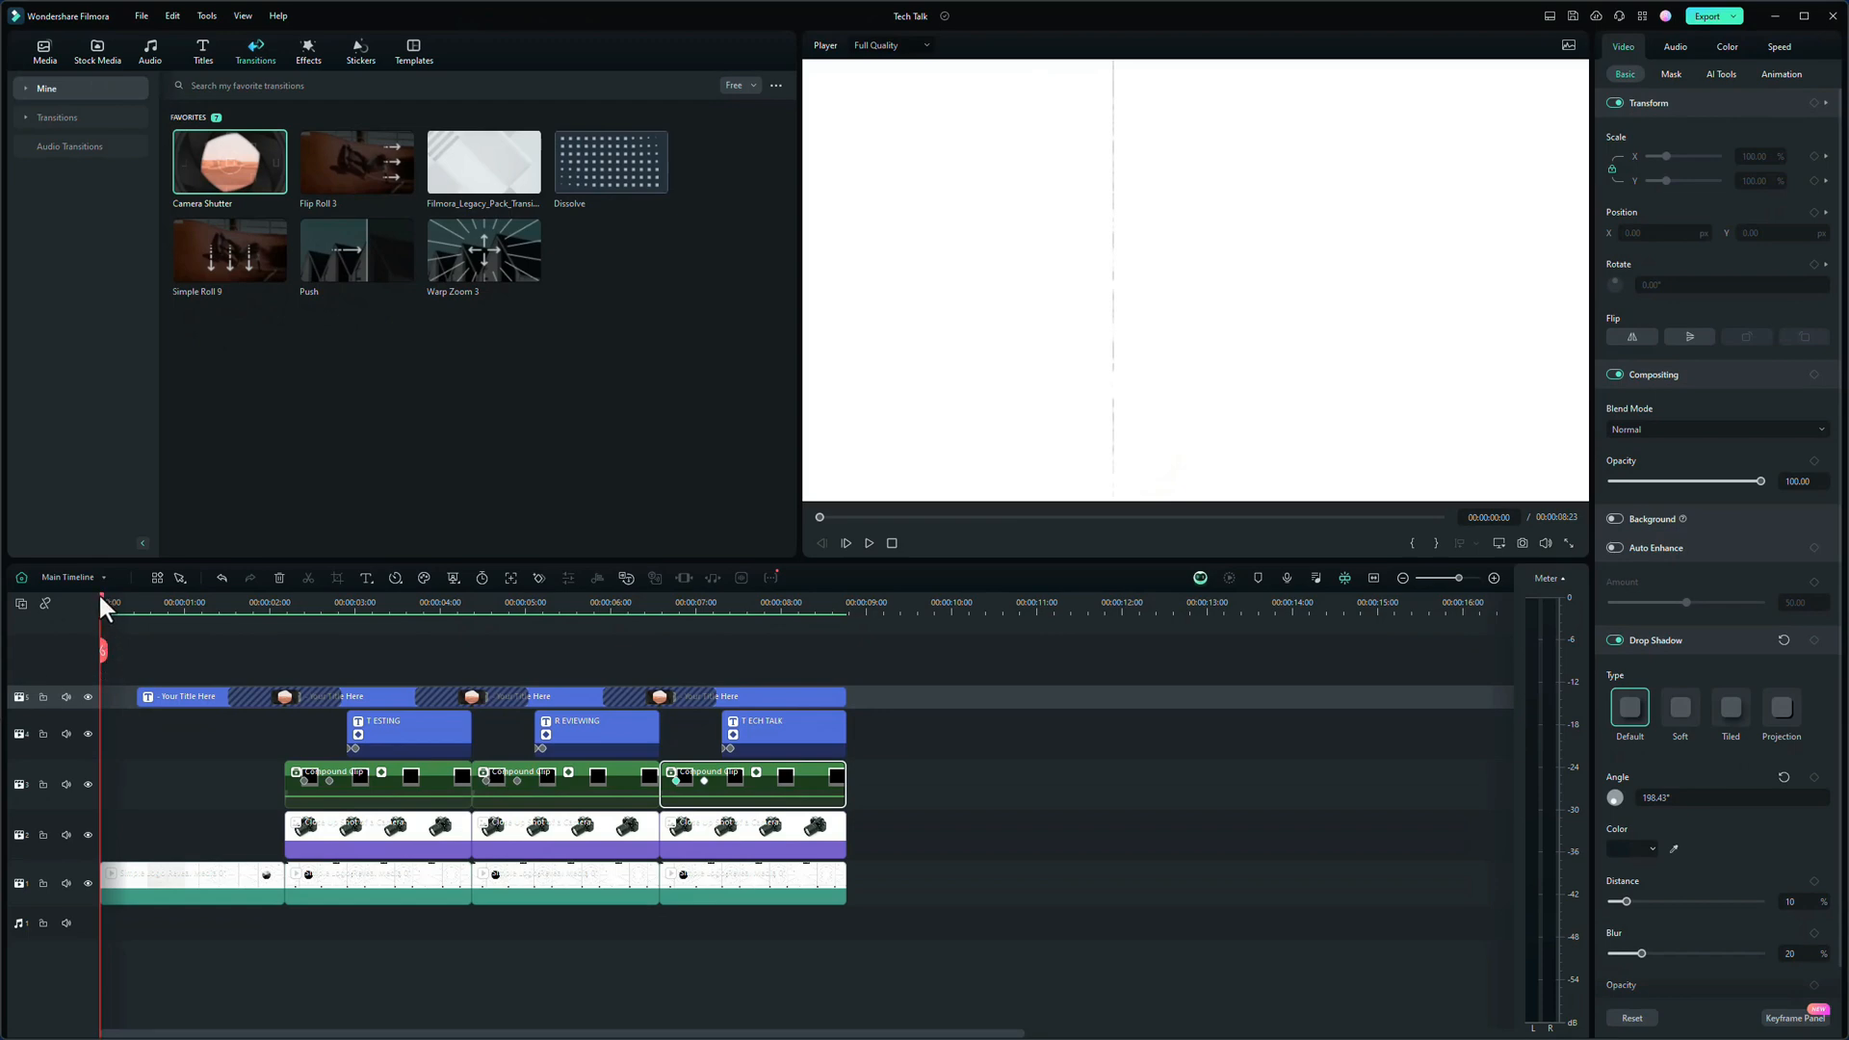
- Place the playhead at 00:00:00:12 and search the sound effects library for TITLE TRANSITION
left_click_drag(97, 592, 133, 598)
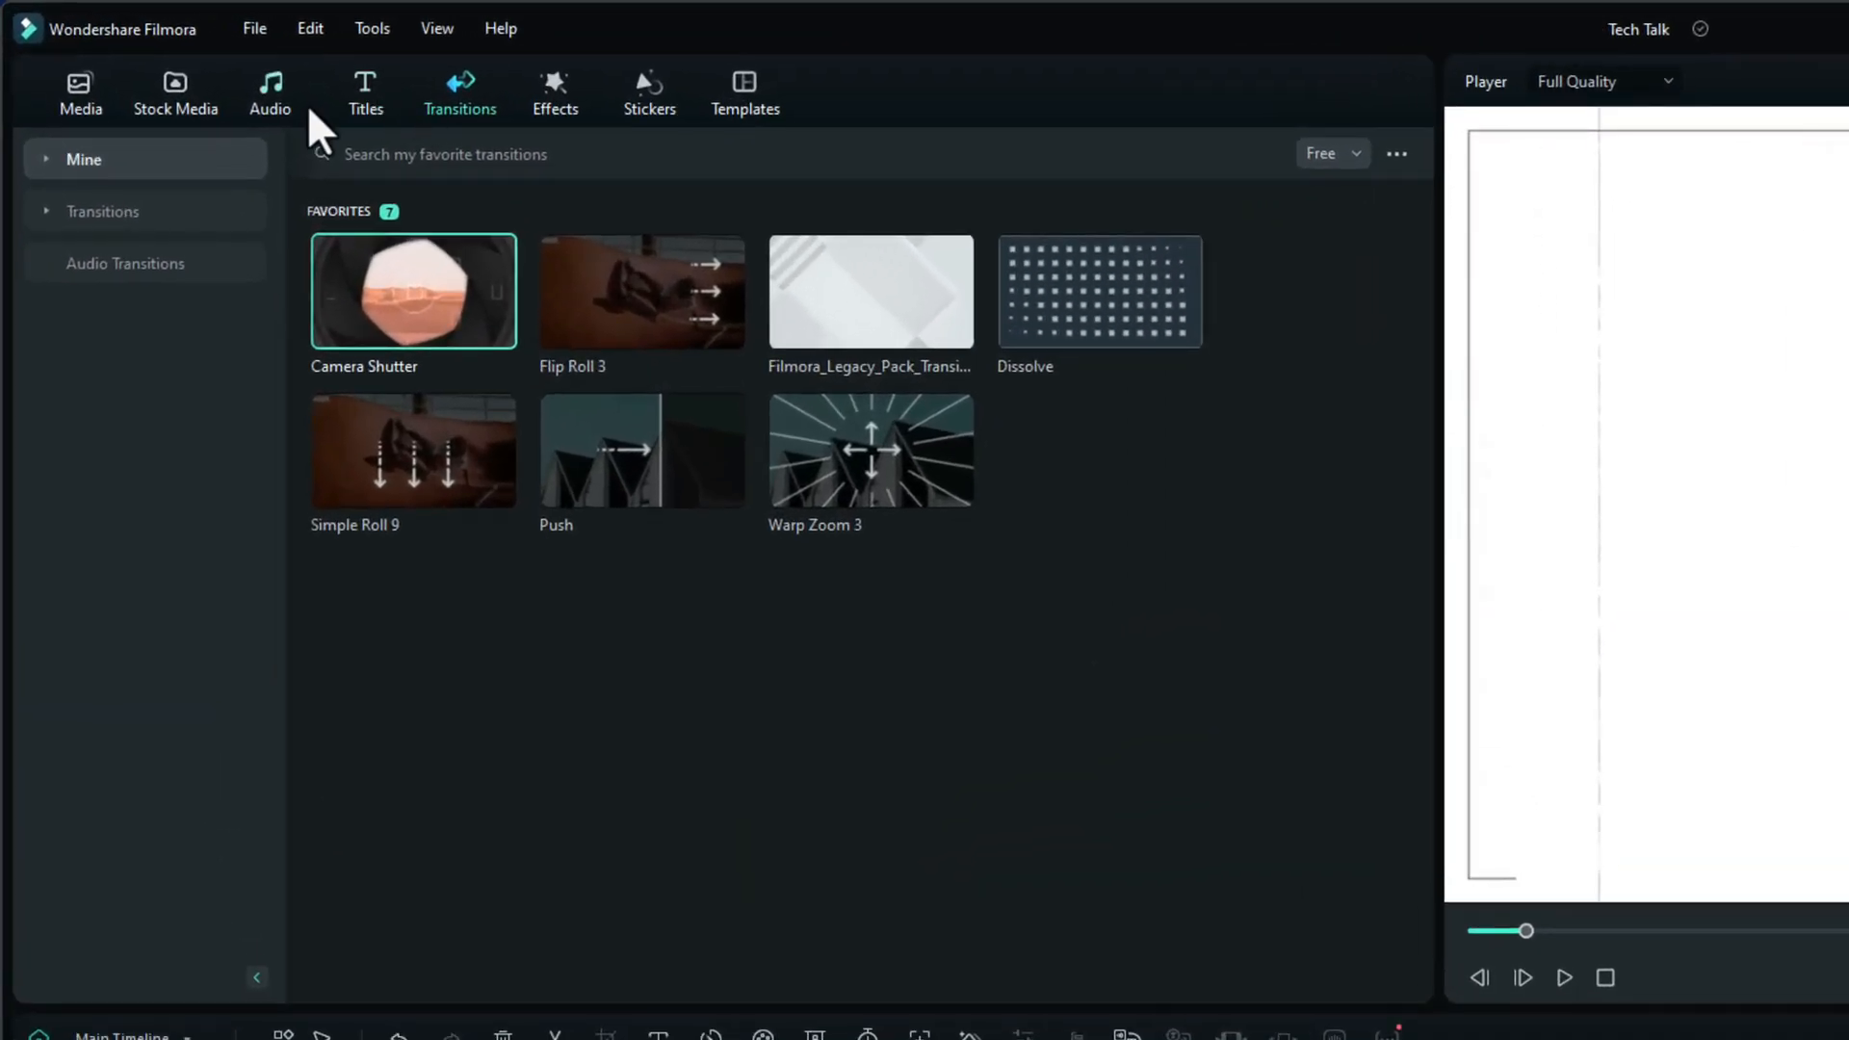
left_click(285, 89)
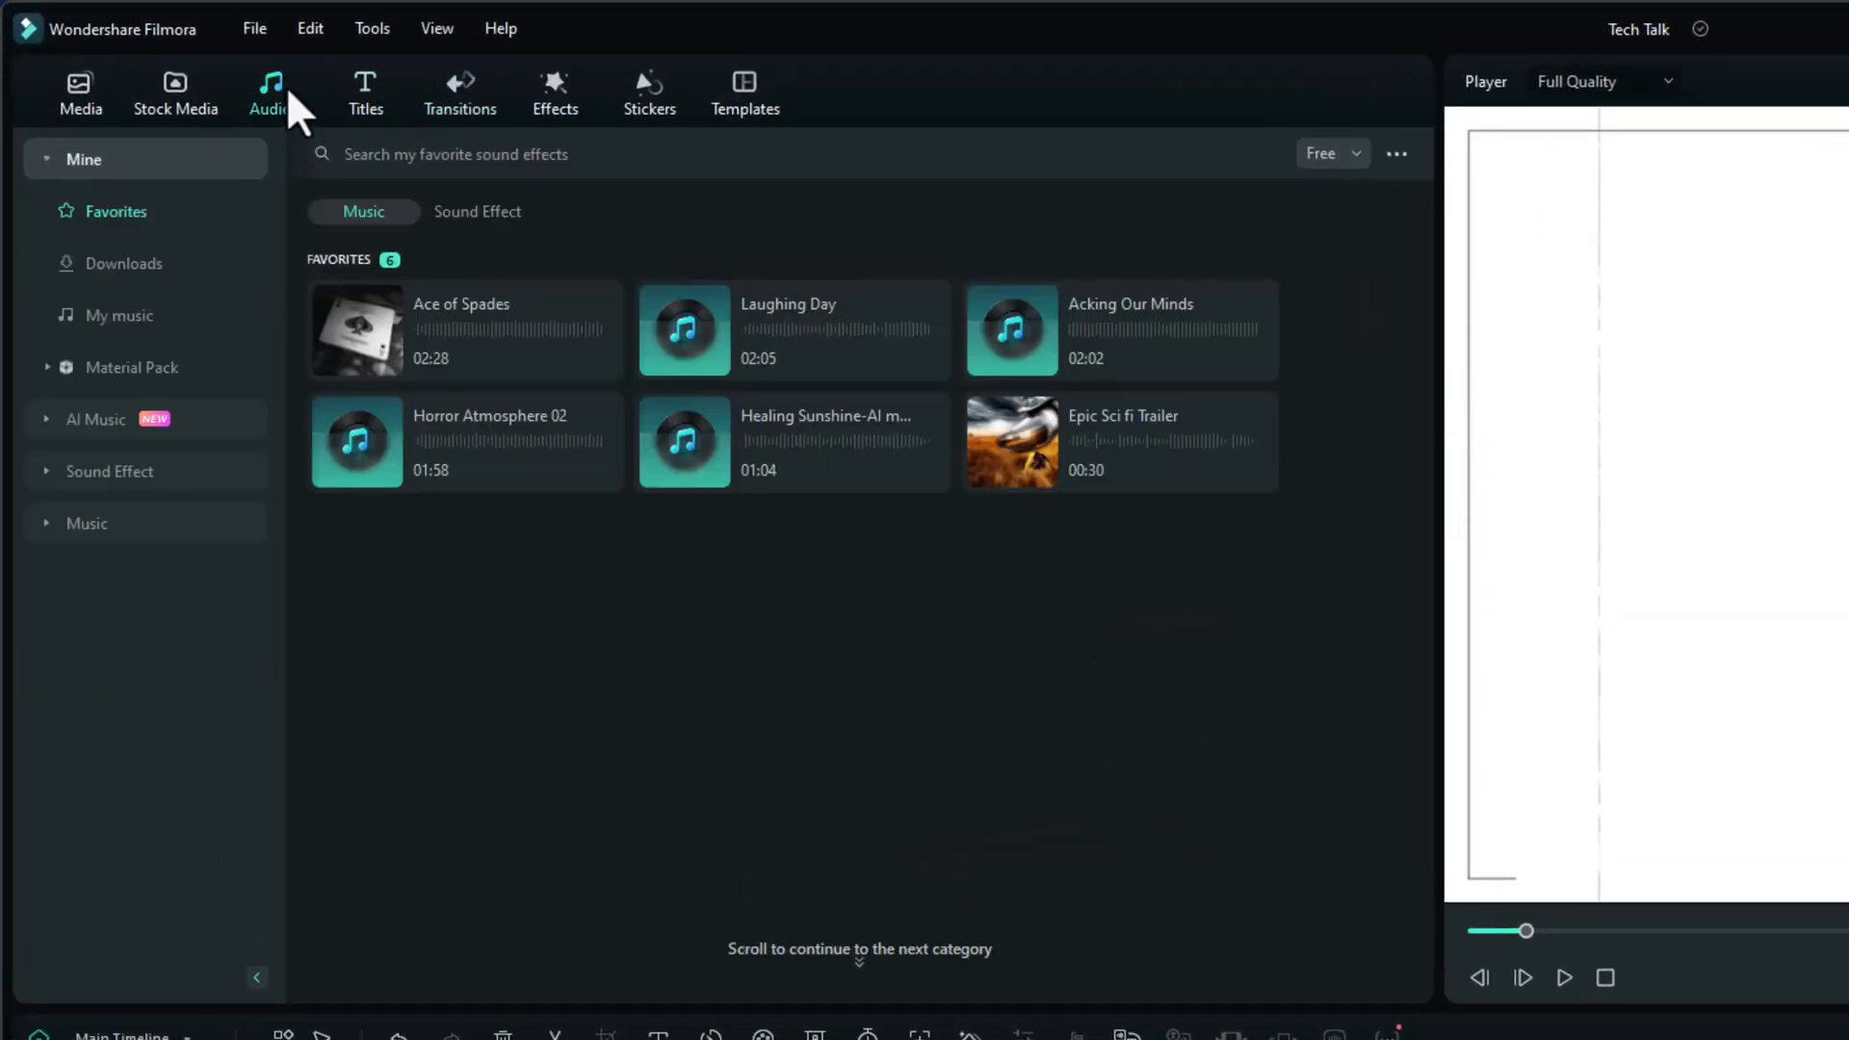
left_click(187, 150)
left_click(130, 263)
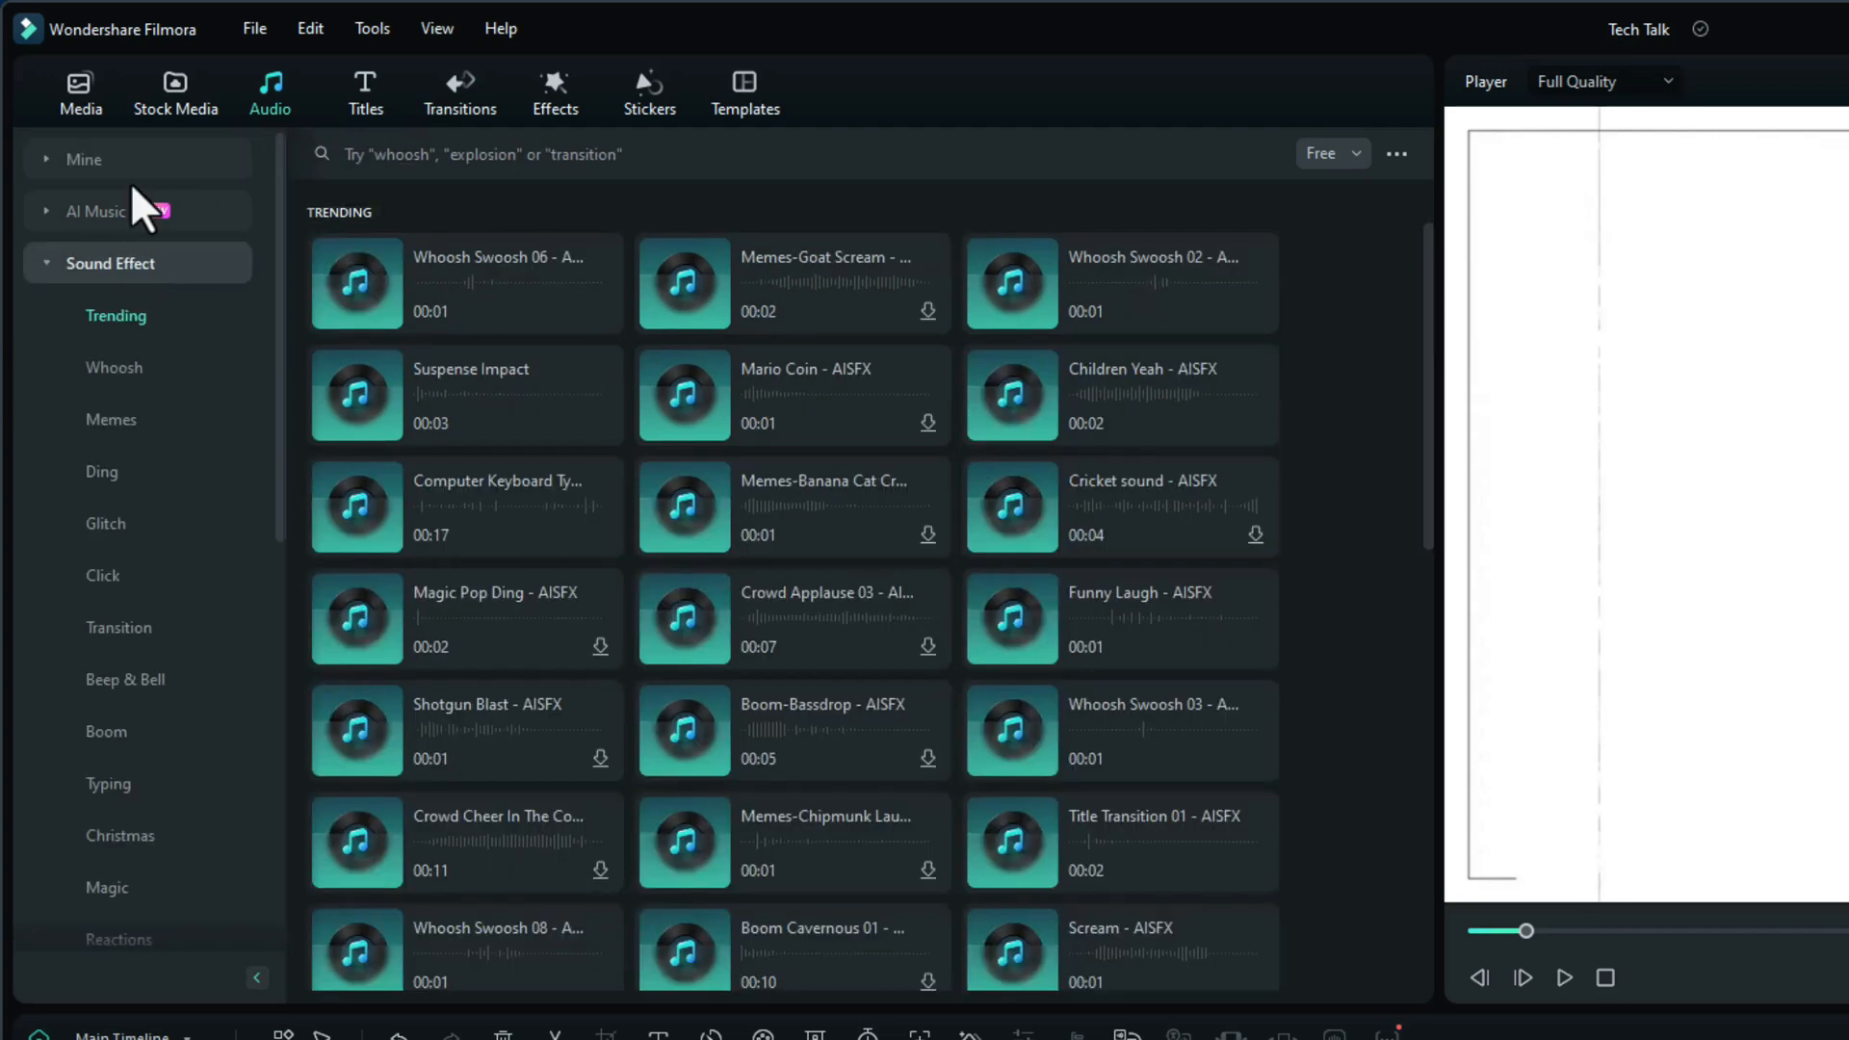
left_click(479, 209)
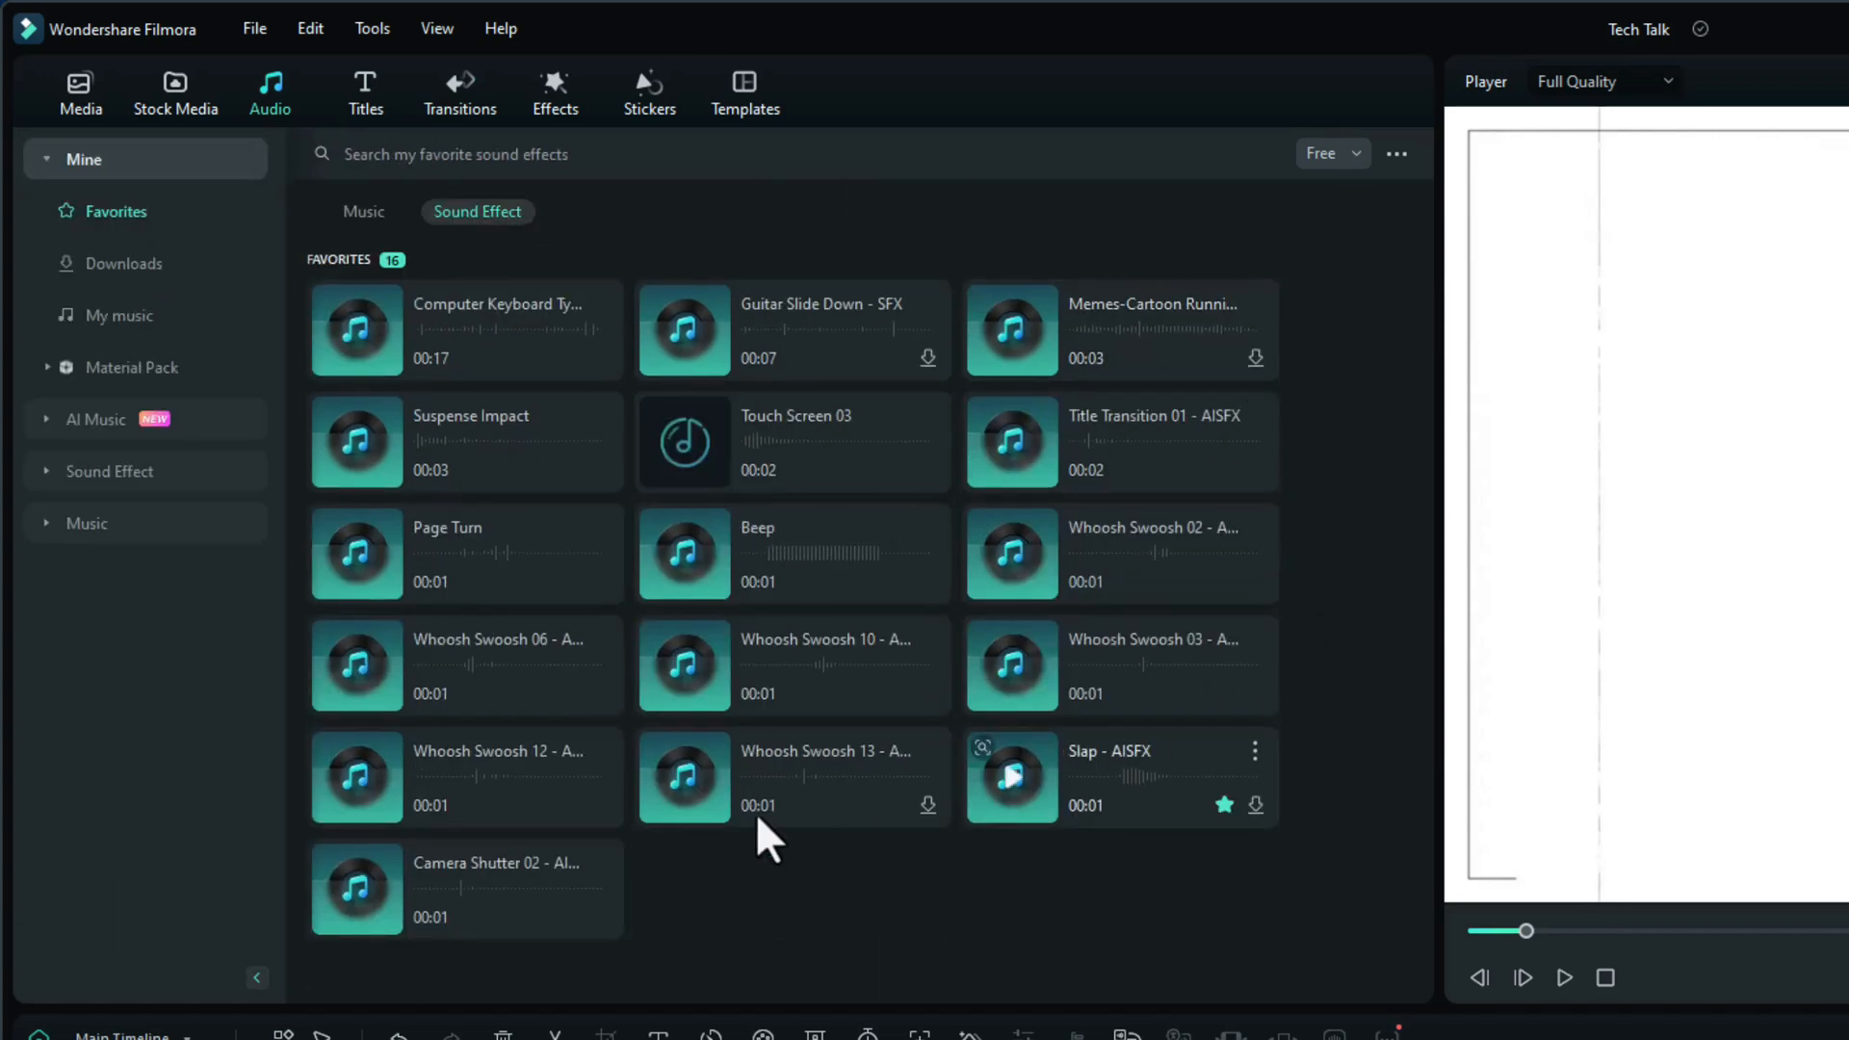
left_click(130, 471)
left_click(425, 157)
type("TITLE TRANSITION")
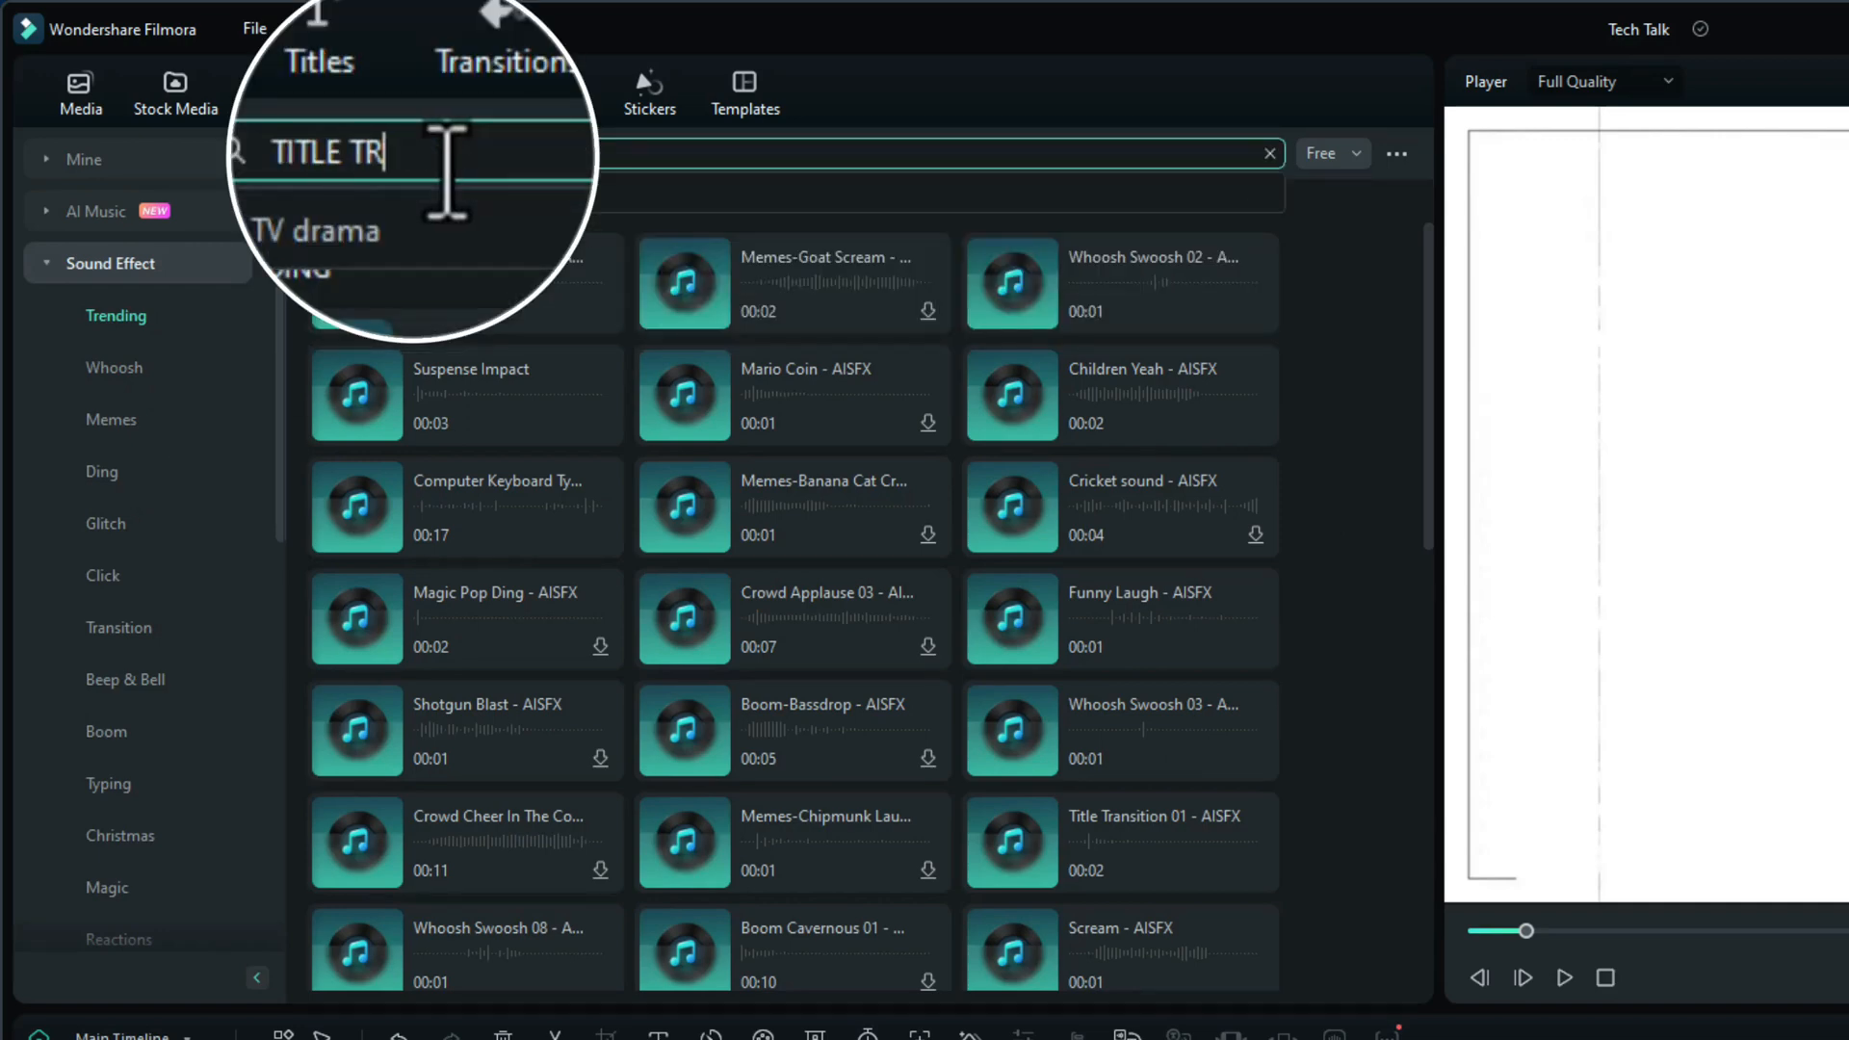
key("Return")
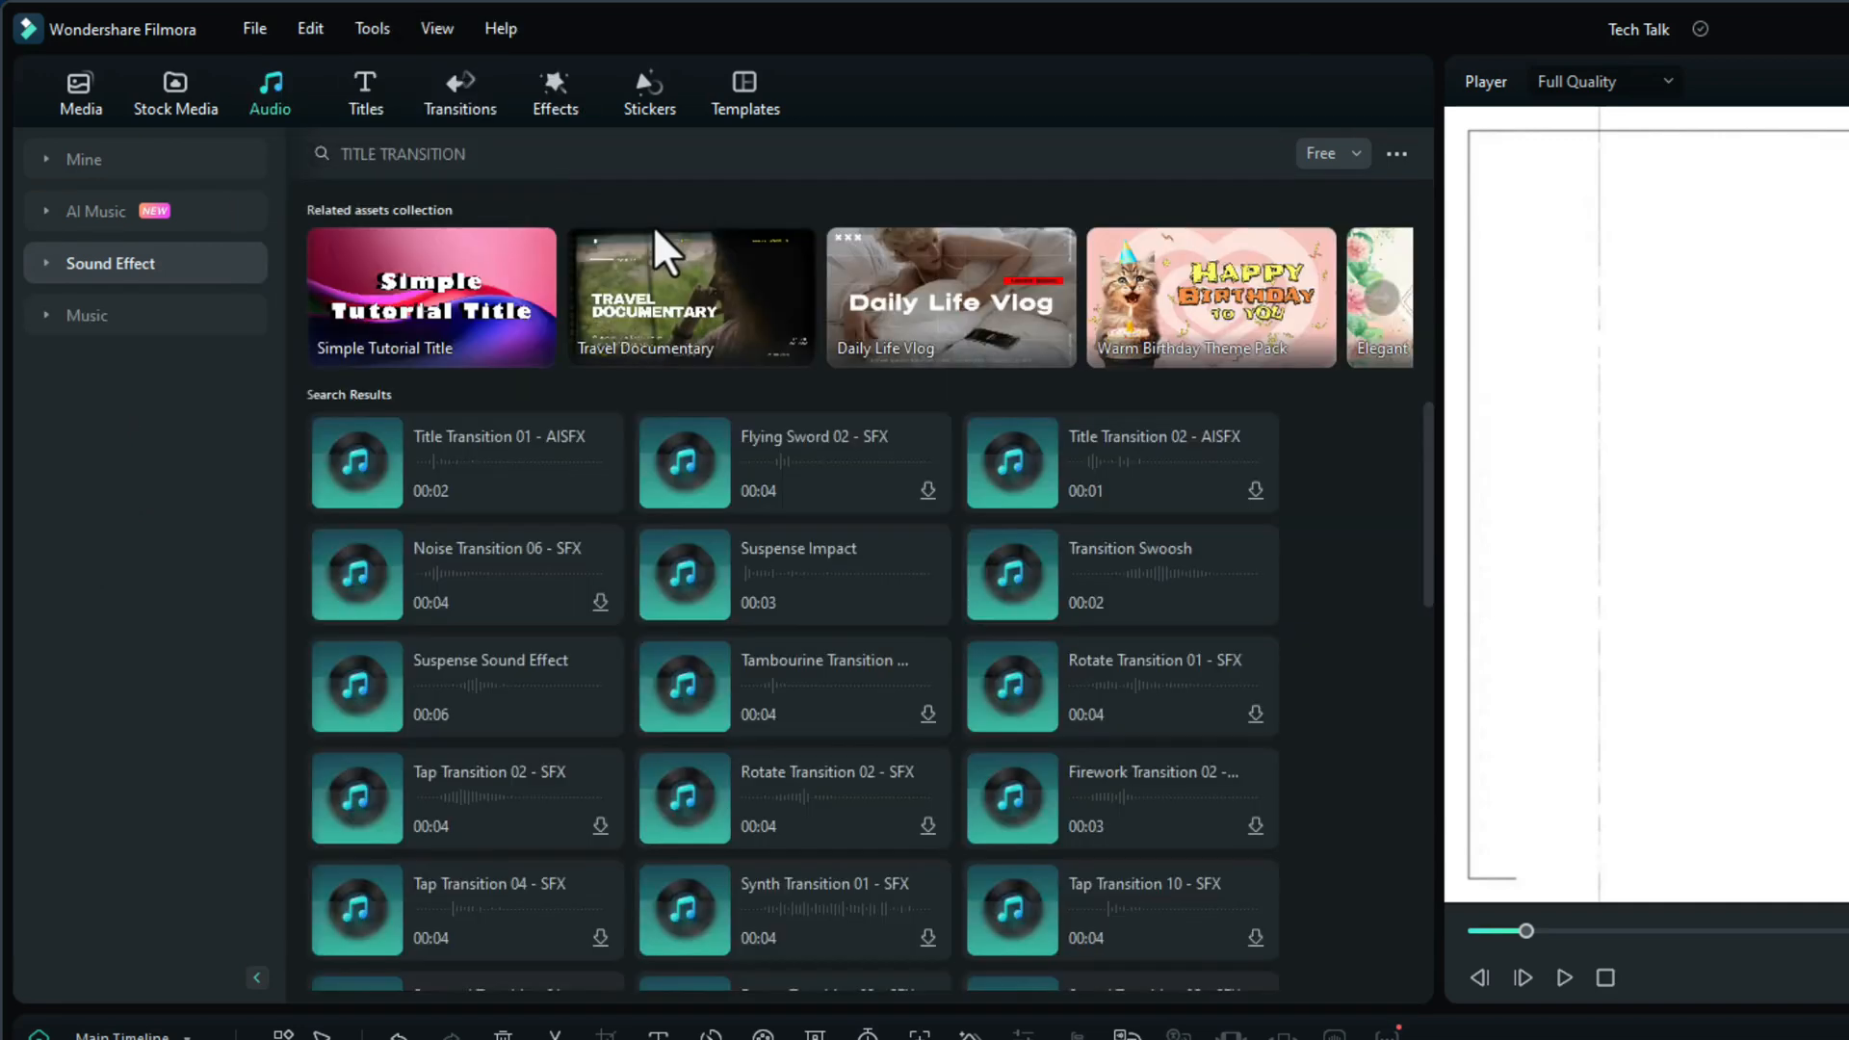
- Add the Title Transition 01 - AISFX sound effect to the audio track, aligned with the start of the first circle title
mouse_move(487, 511)
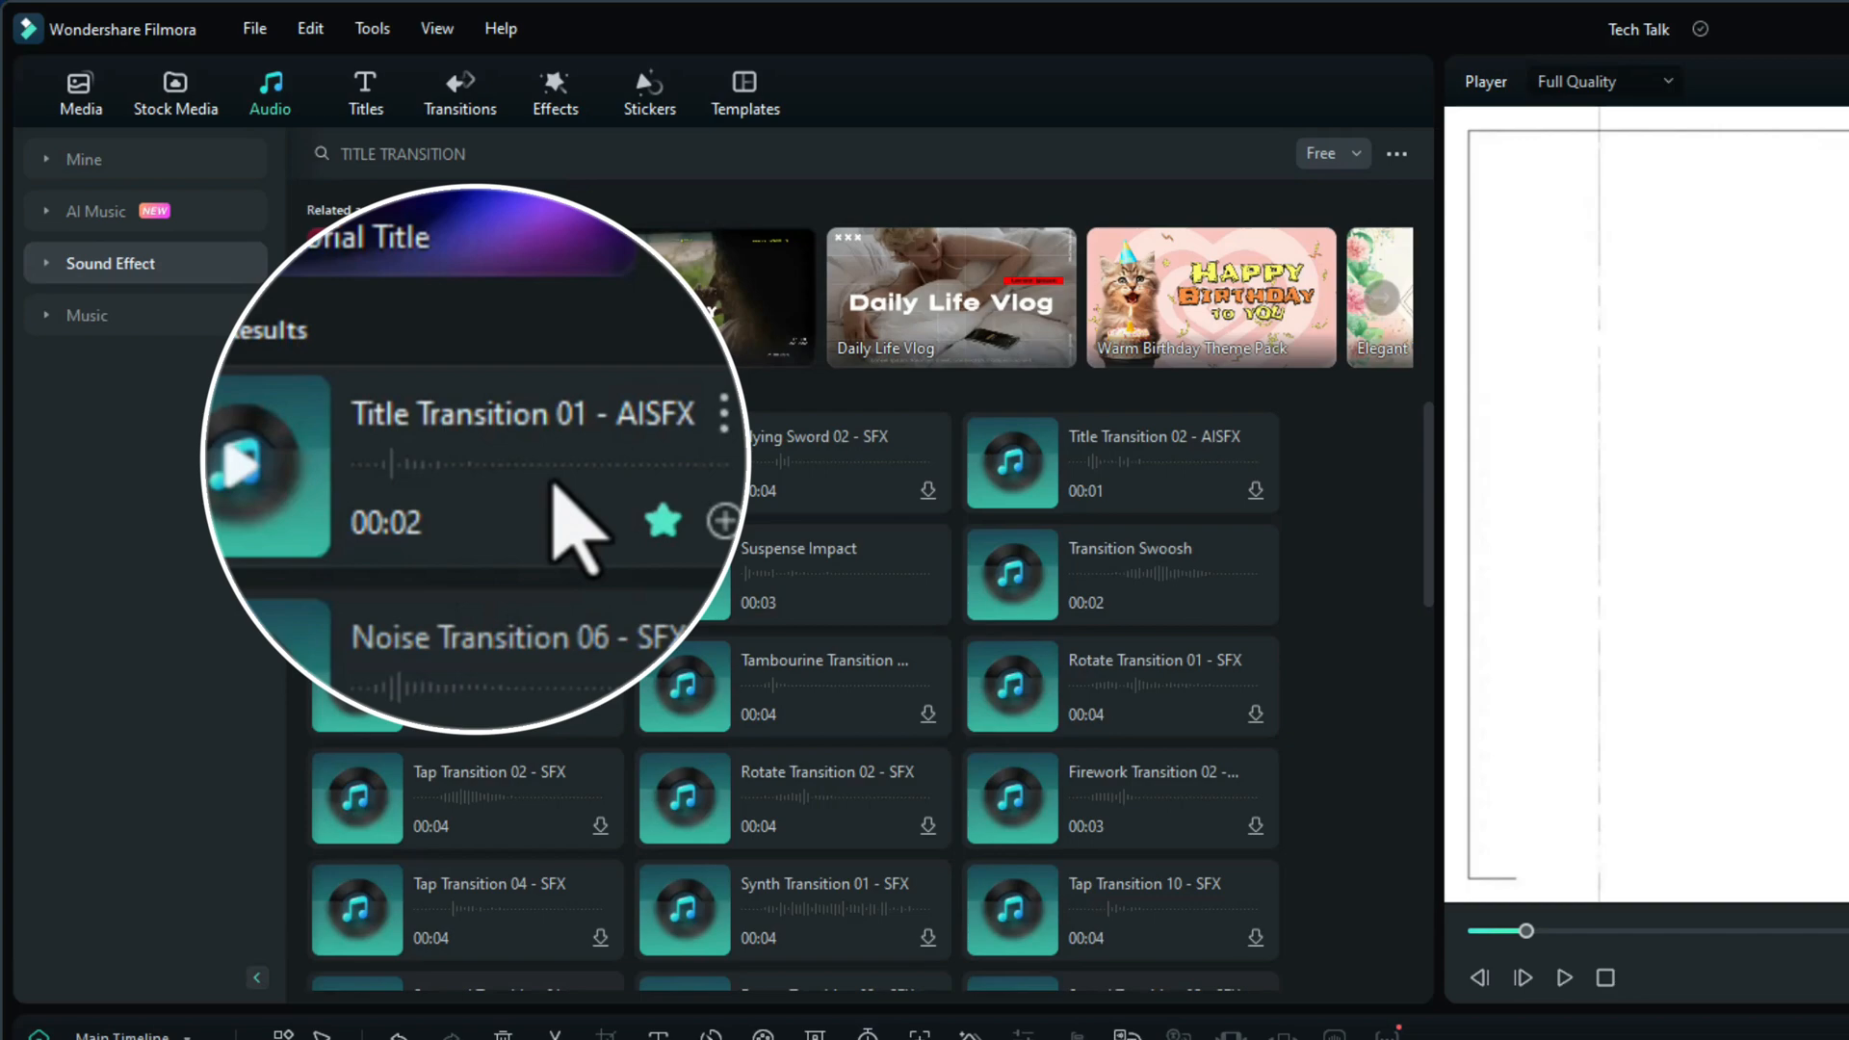
left_click_drag(469, 470, 163, 1039)
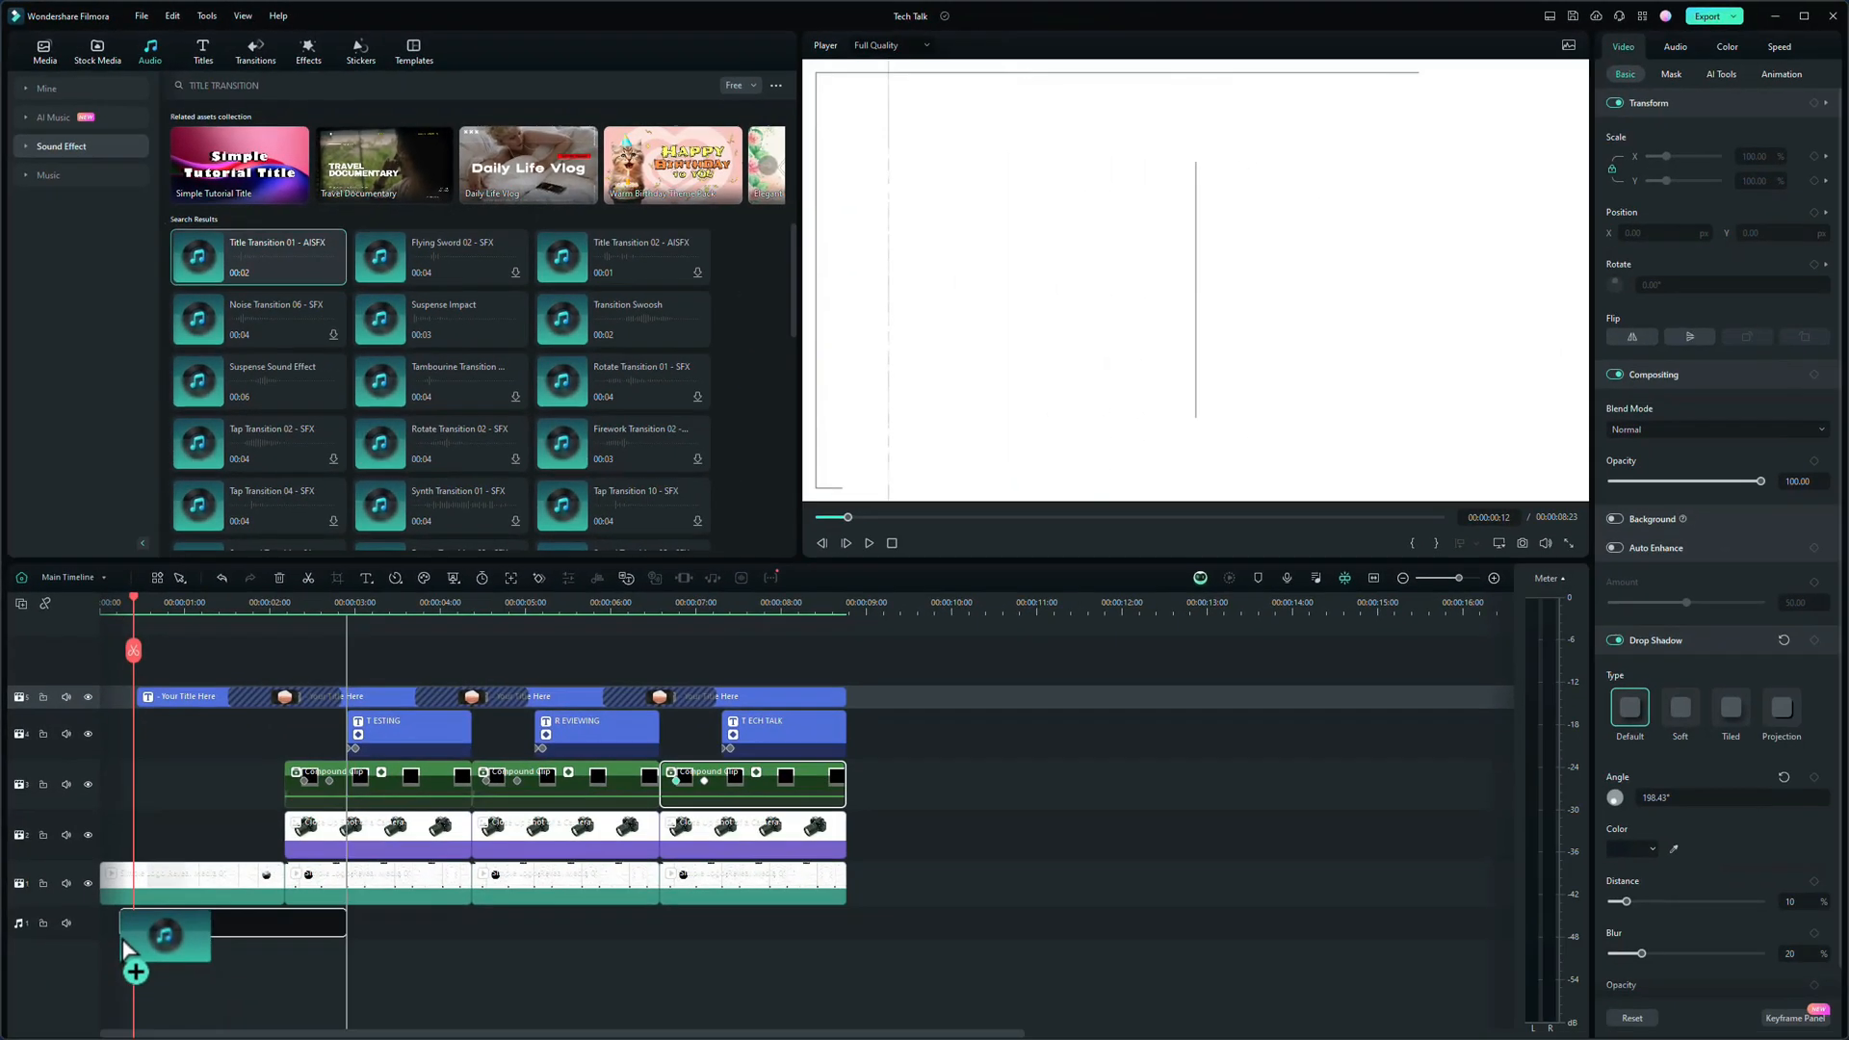
left_click_drag(121, 940, 141, 942)
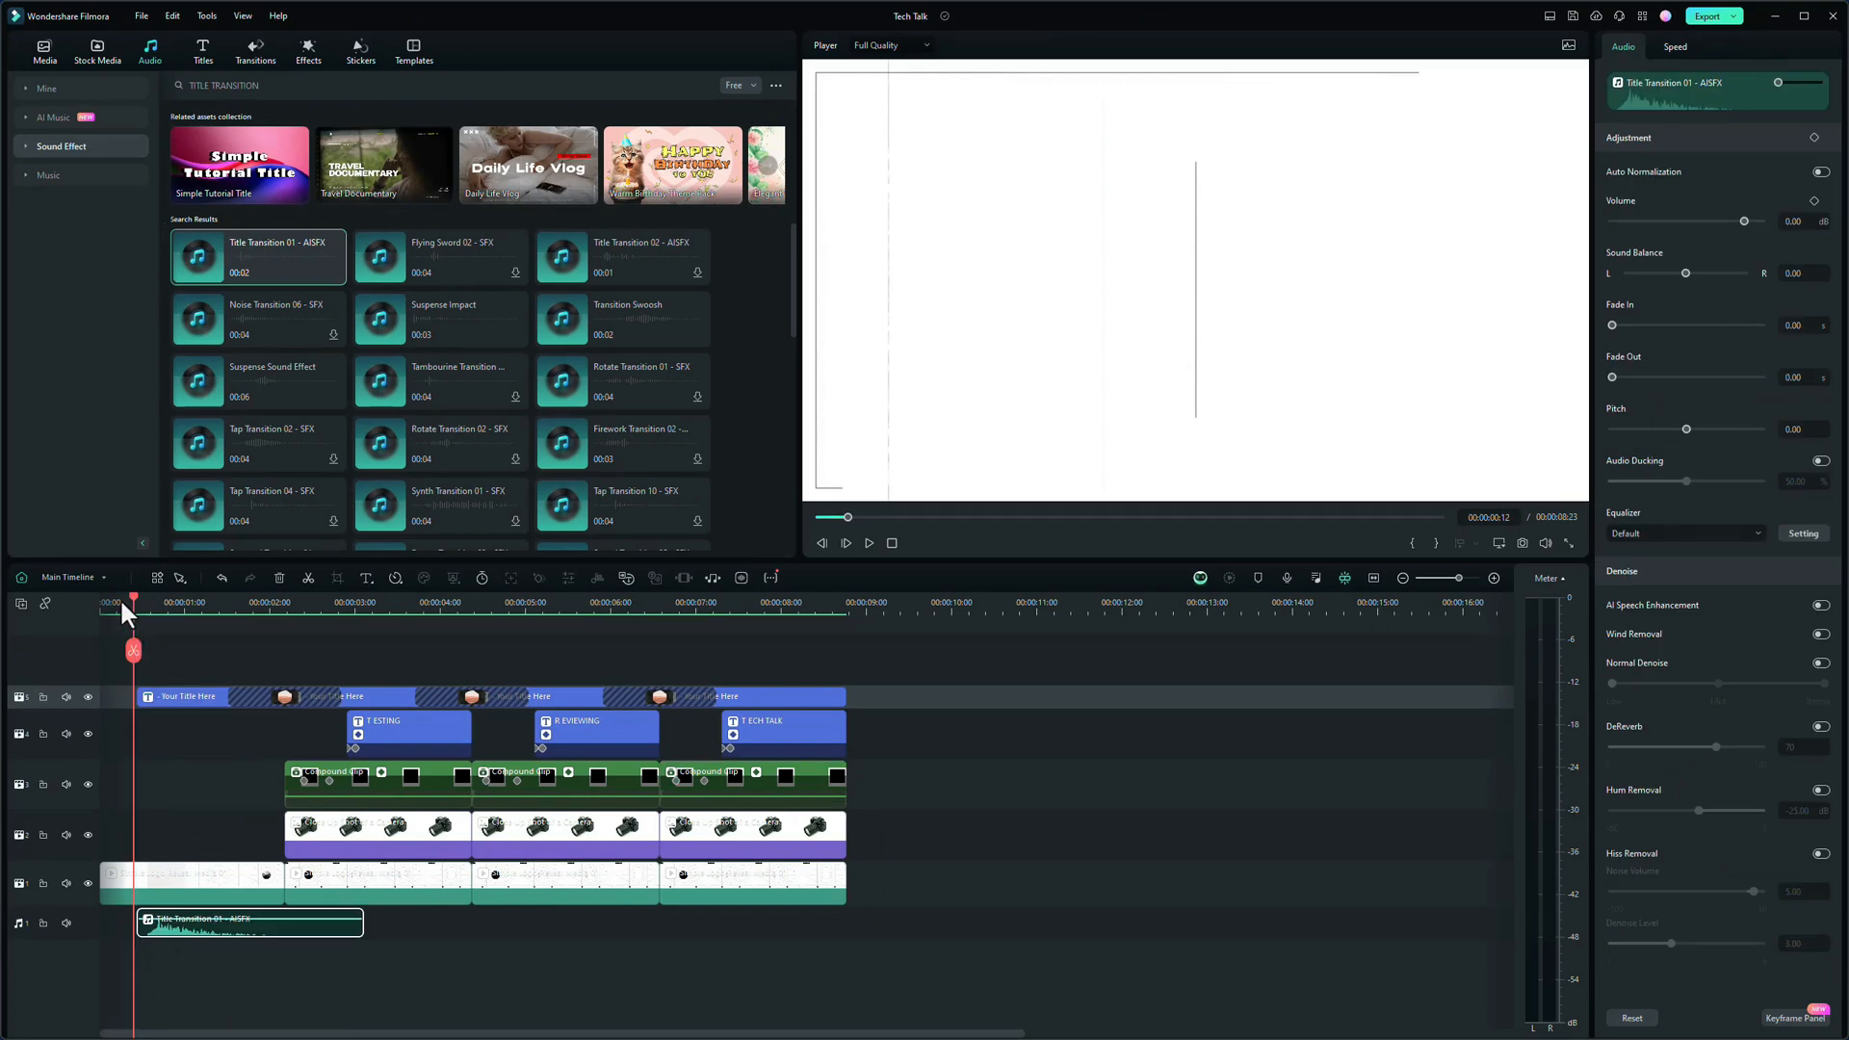
- Play back the opening section to check the title transition sound against the circle title's appearance
left_click_drag(121, 602, 100, 604)
key("space")
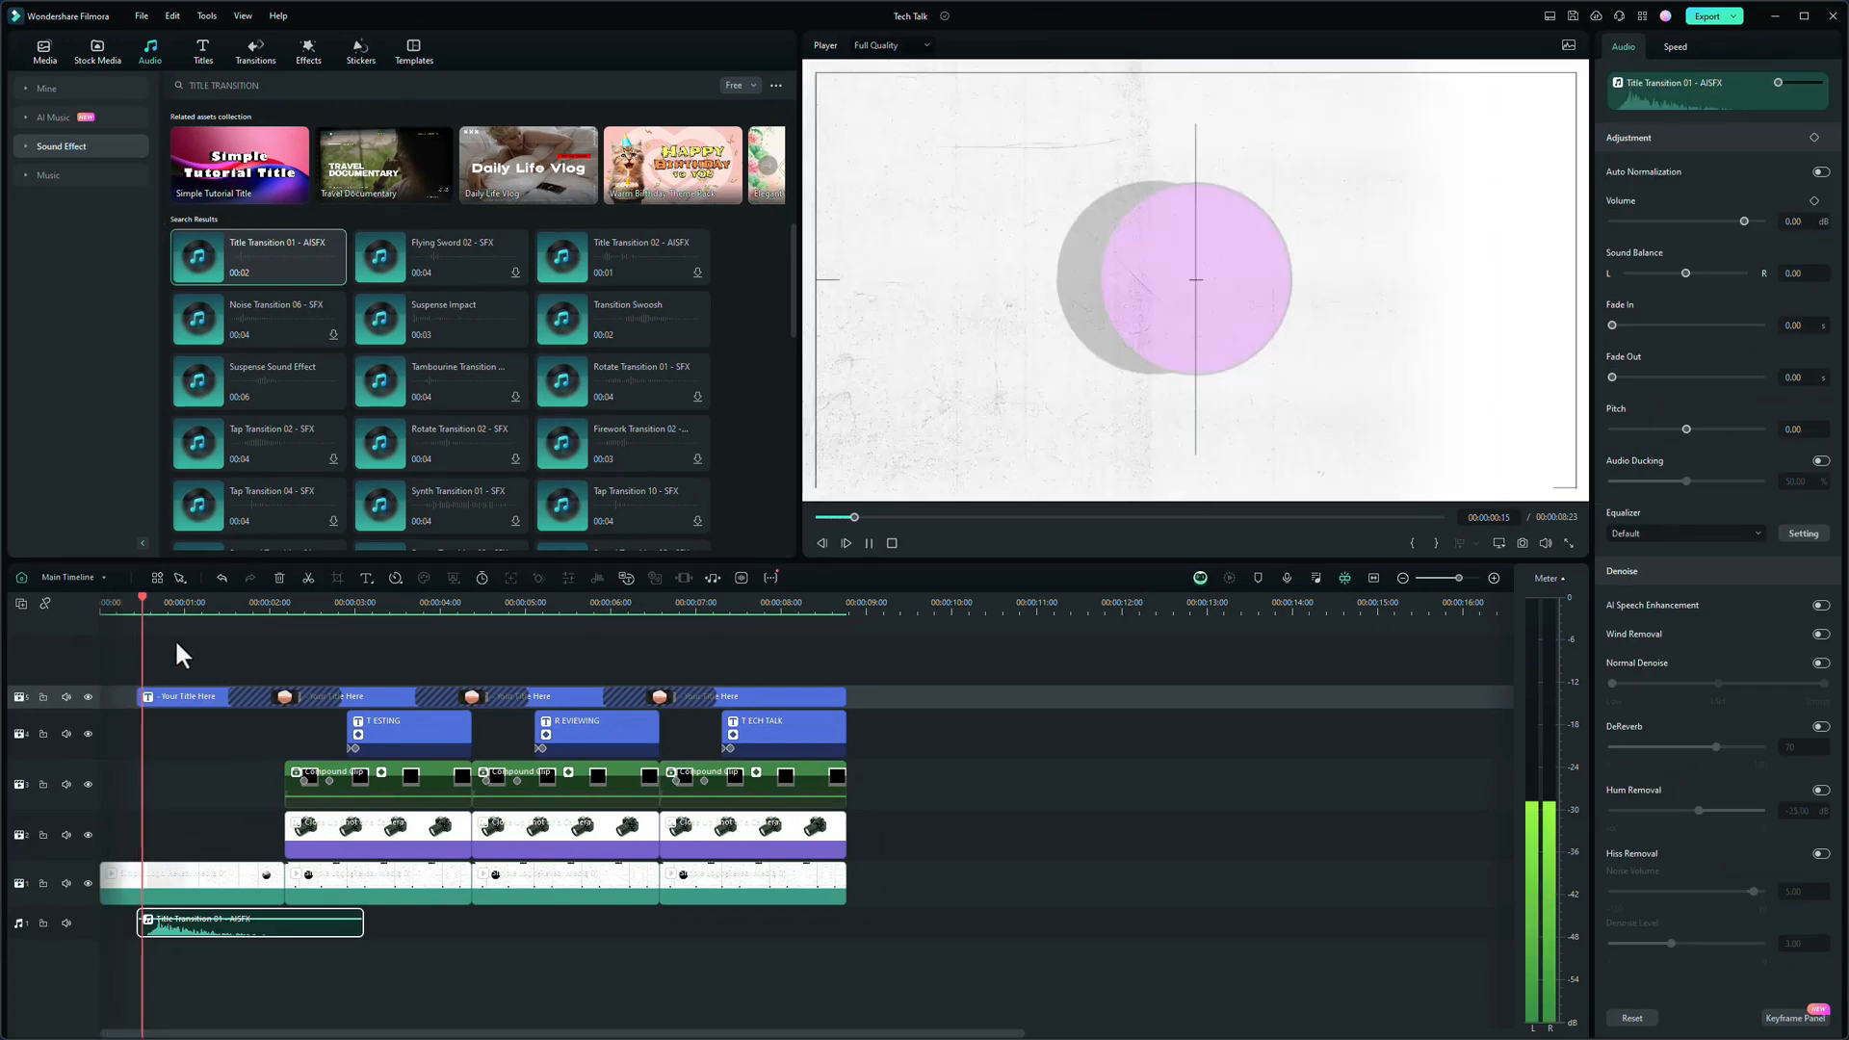
key("space")
left_click(149, 615)
key("space")
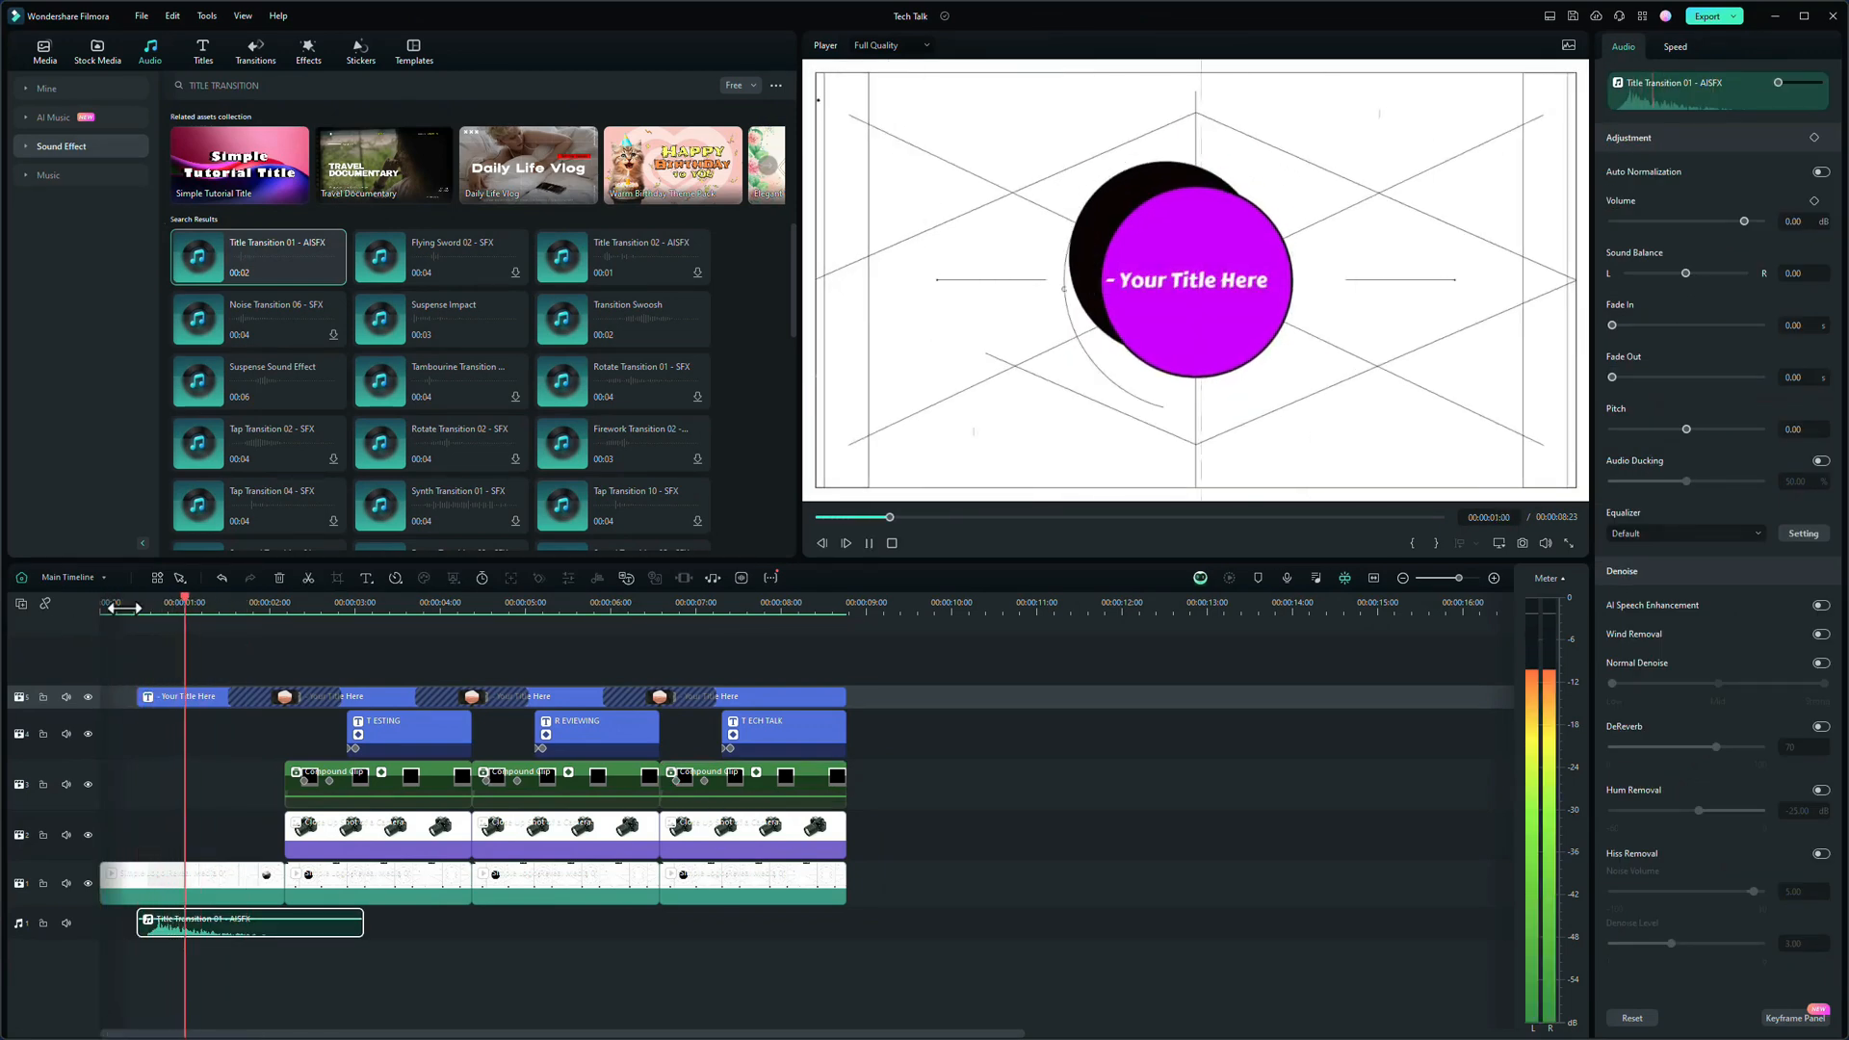
key("space")
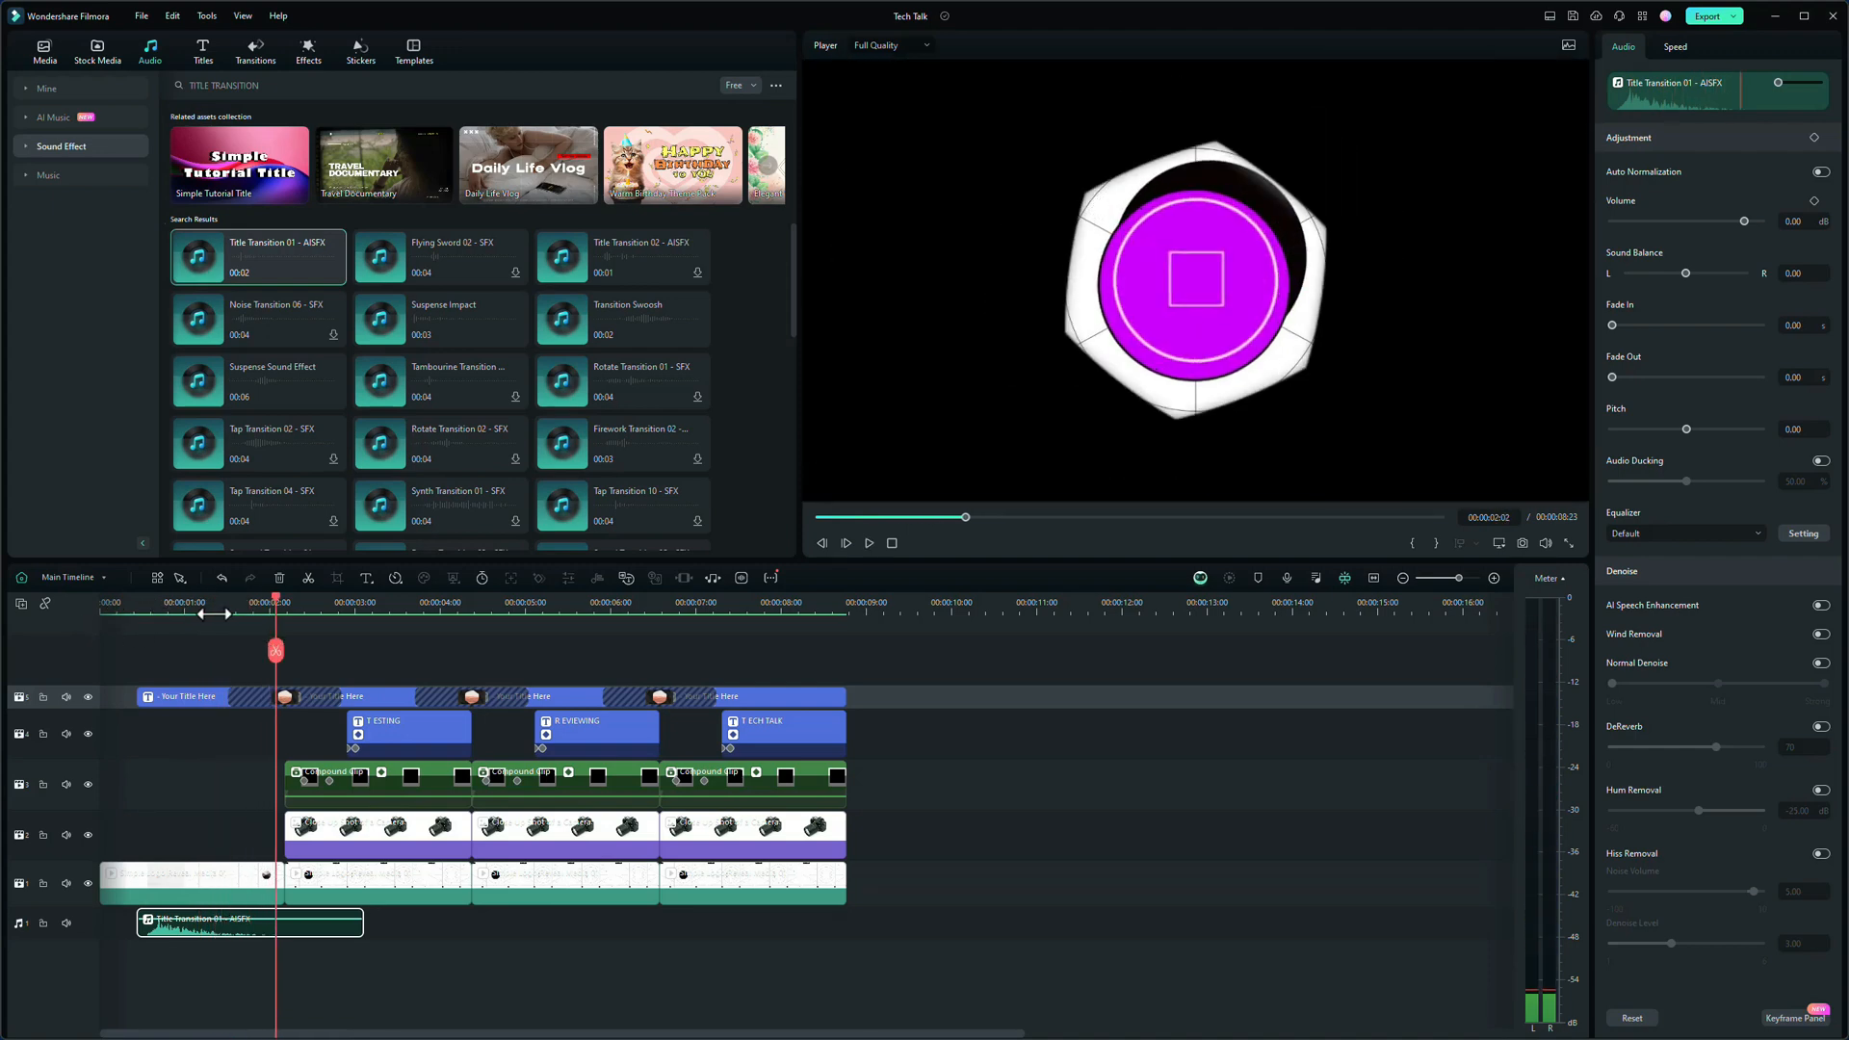
- Place the playhead at 00:00:01:24 and search the sound effects library for CAMERA SHUTTER
left_click(273, 597)
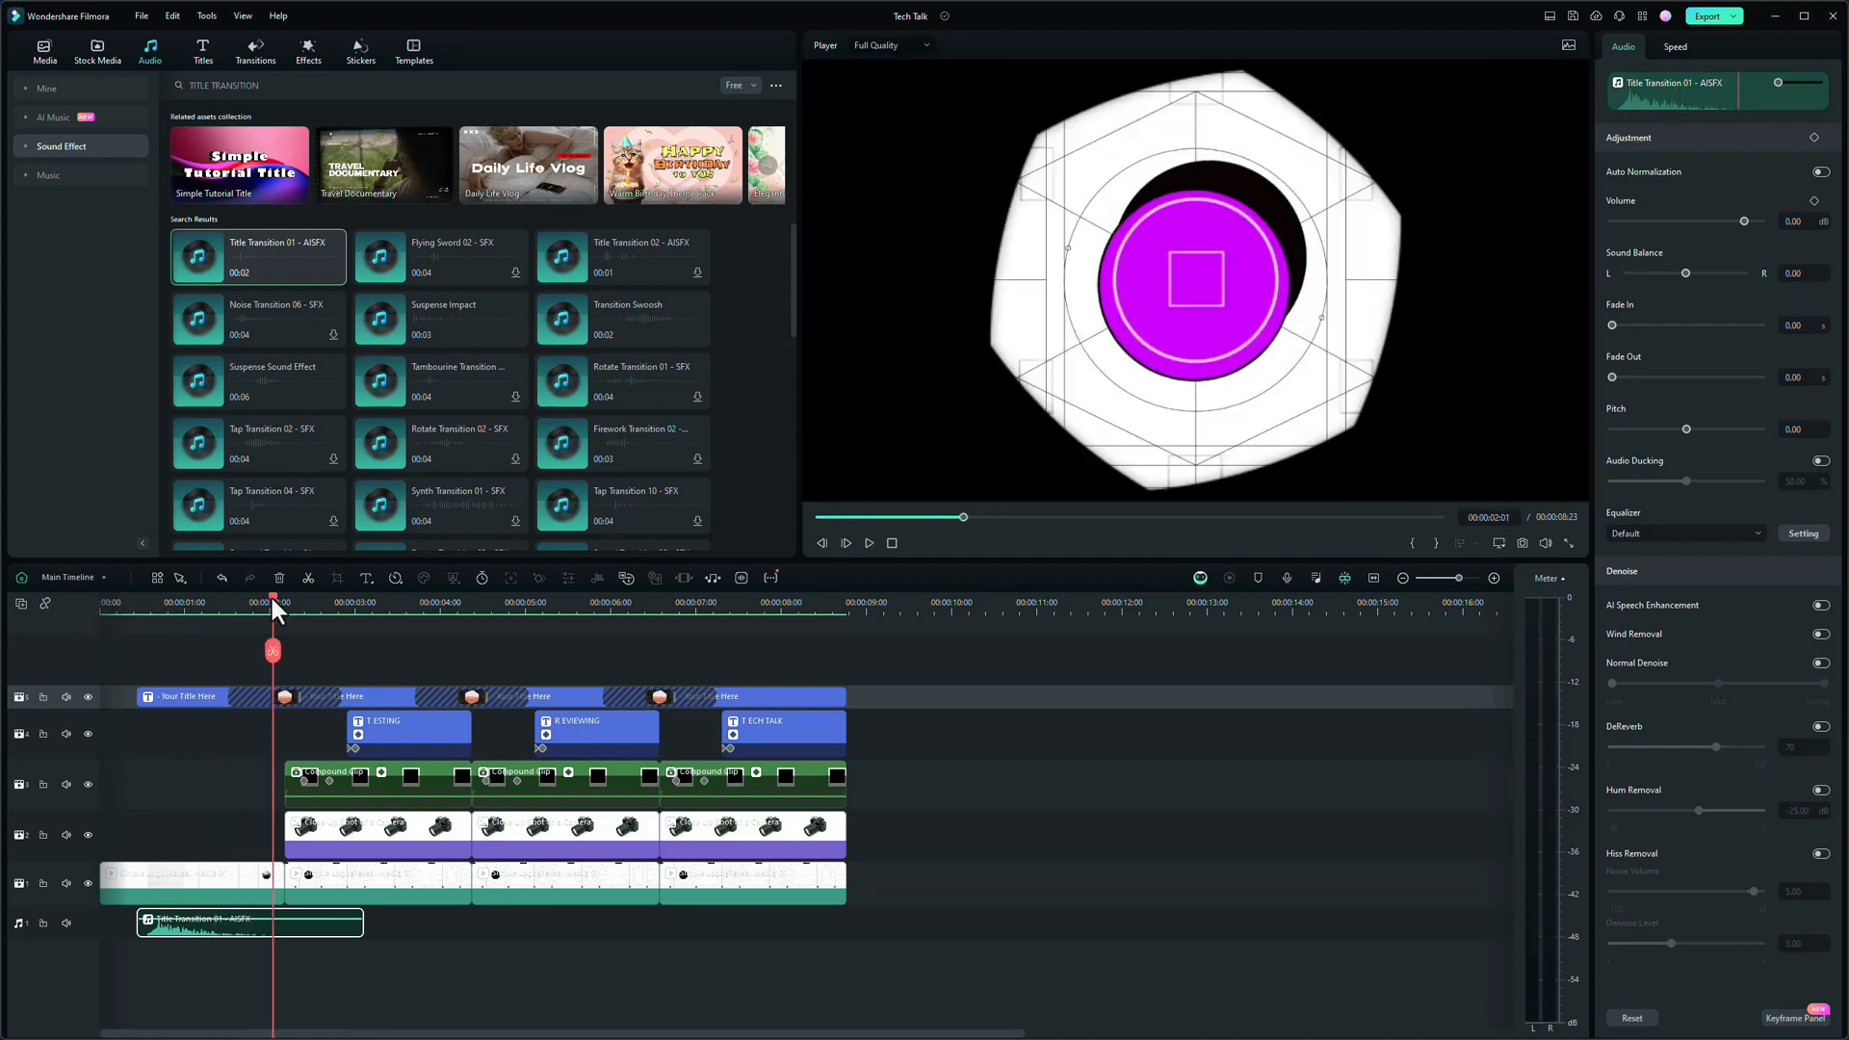
left_click_drag(273, 597, 252, 603)
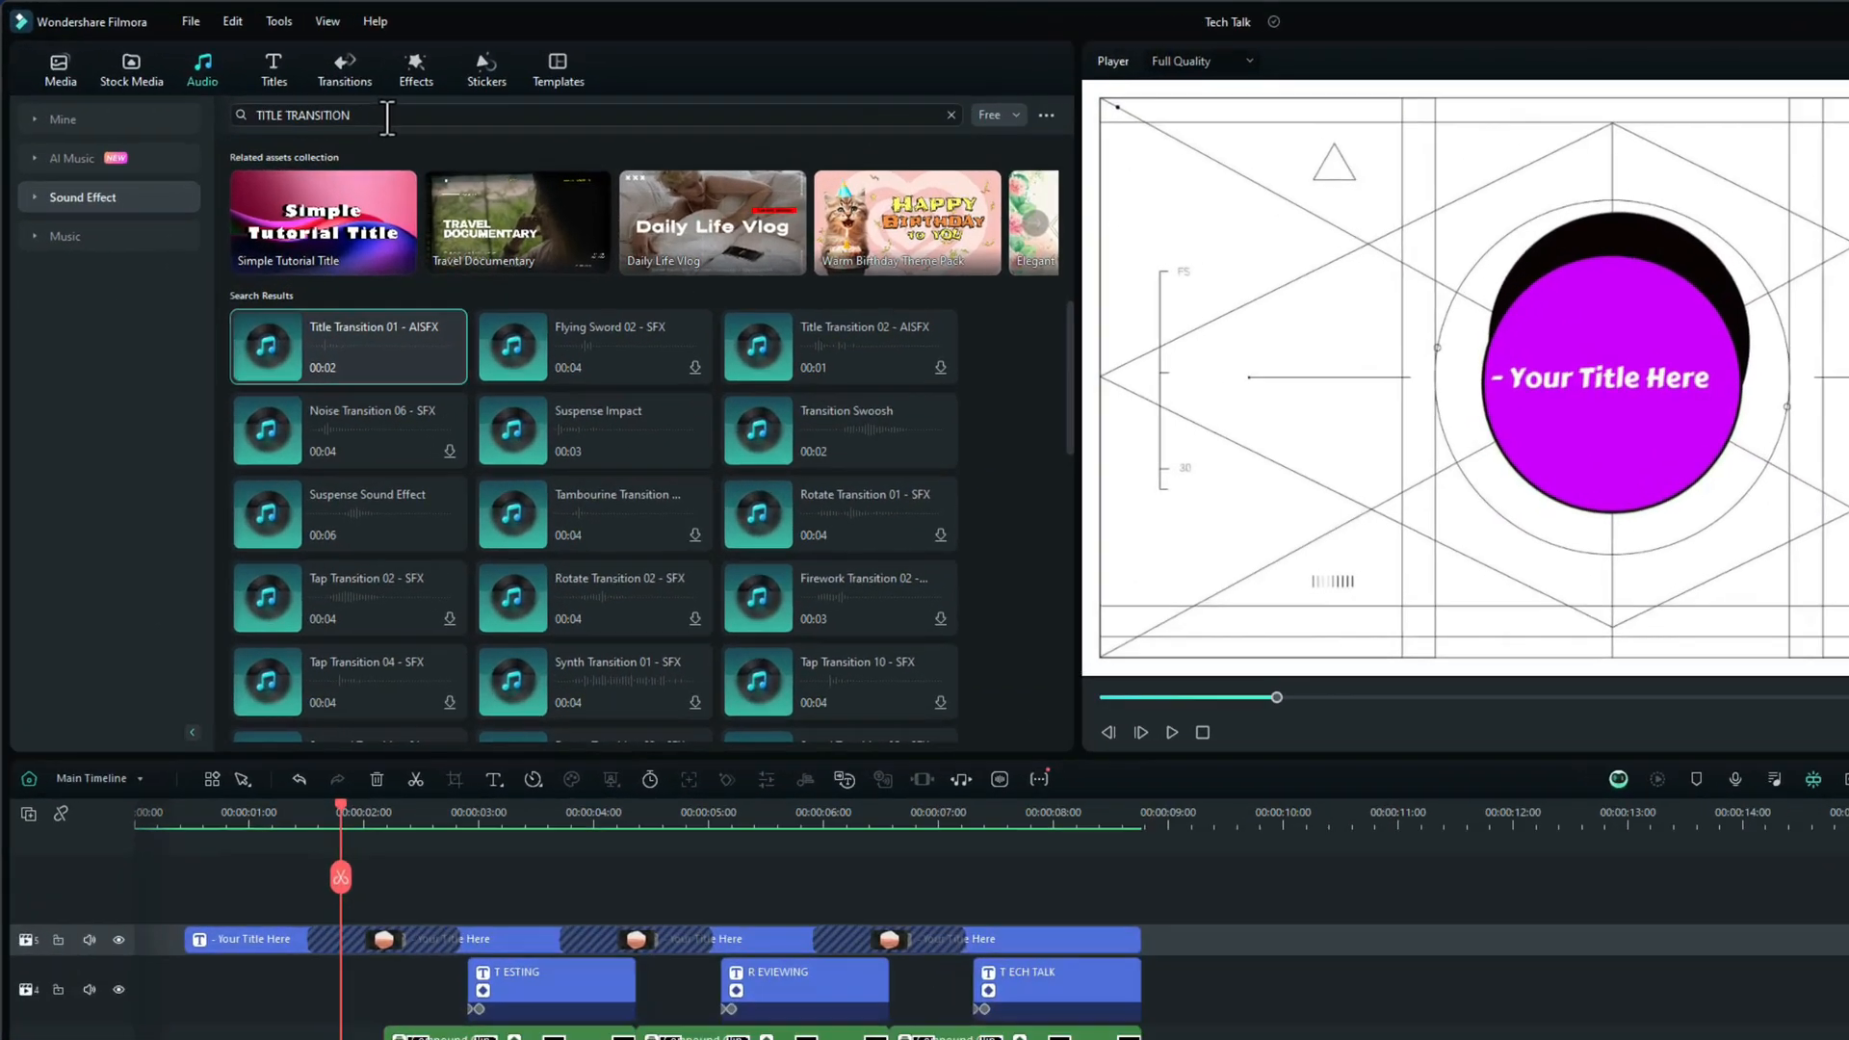
left_click(301, 89)
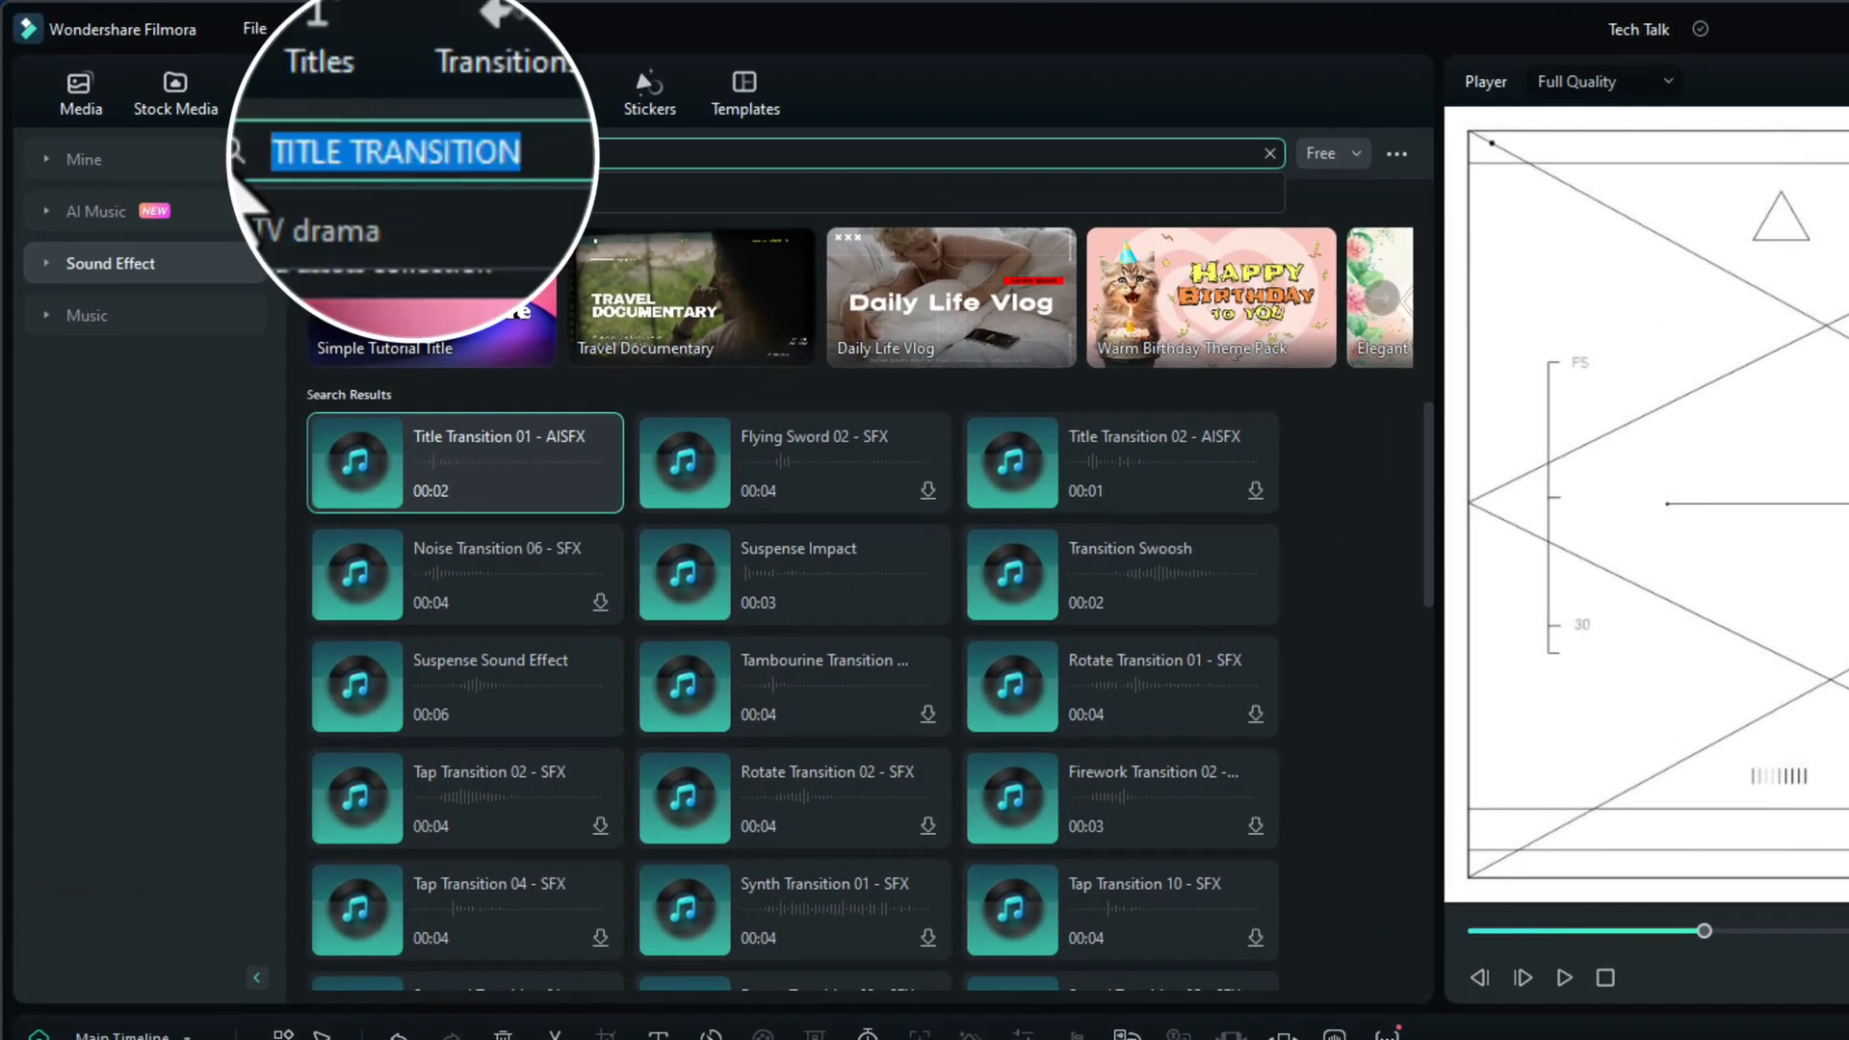
type("CAMERA SHUTTER")
key("Return")
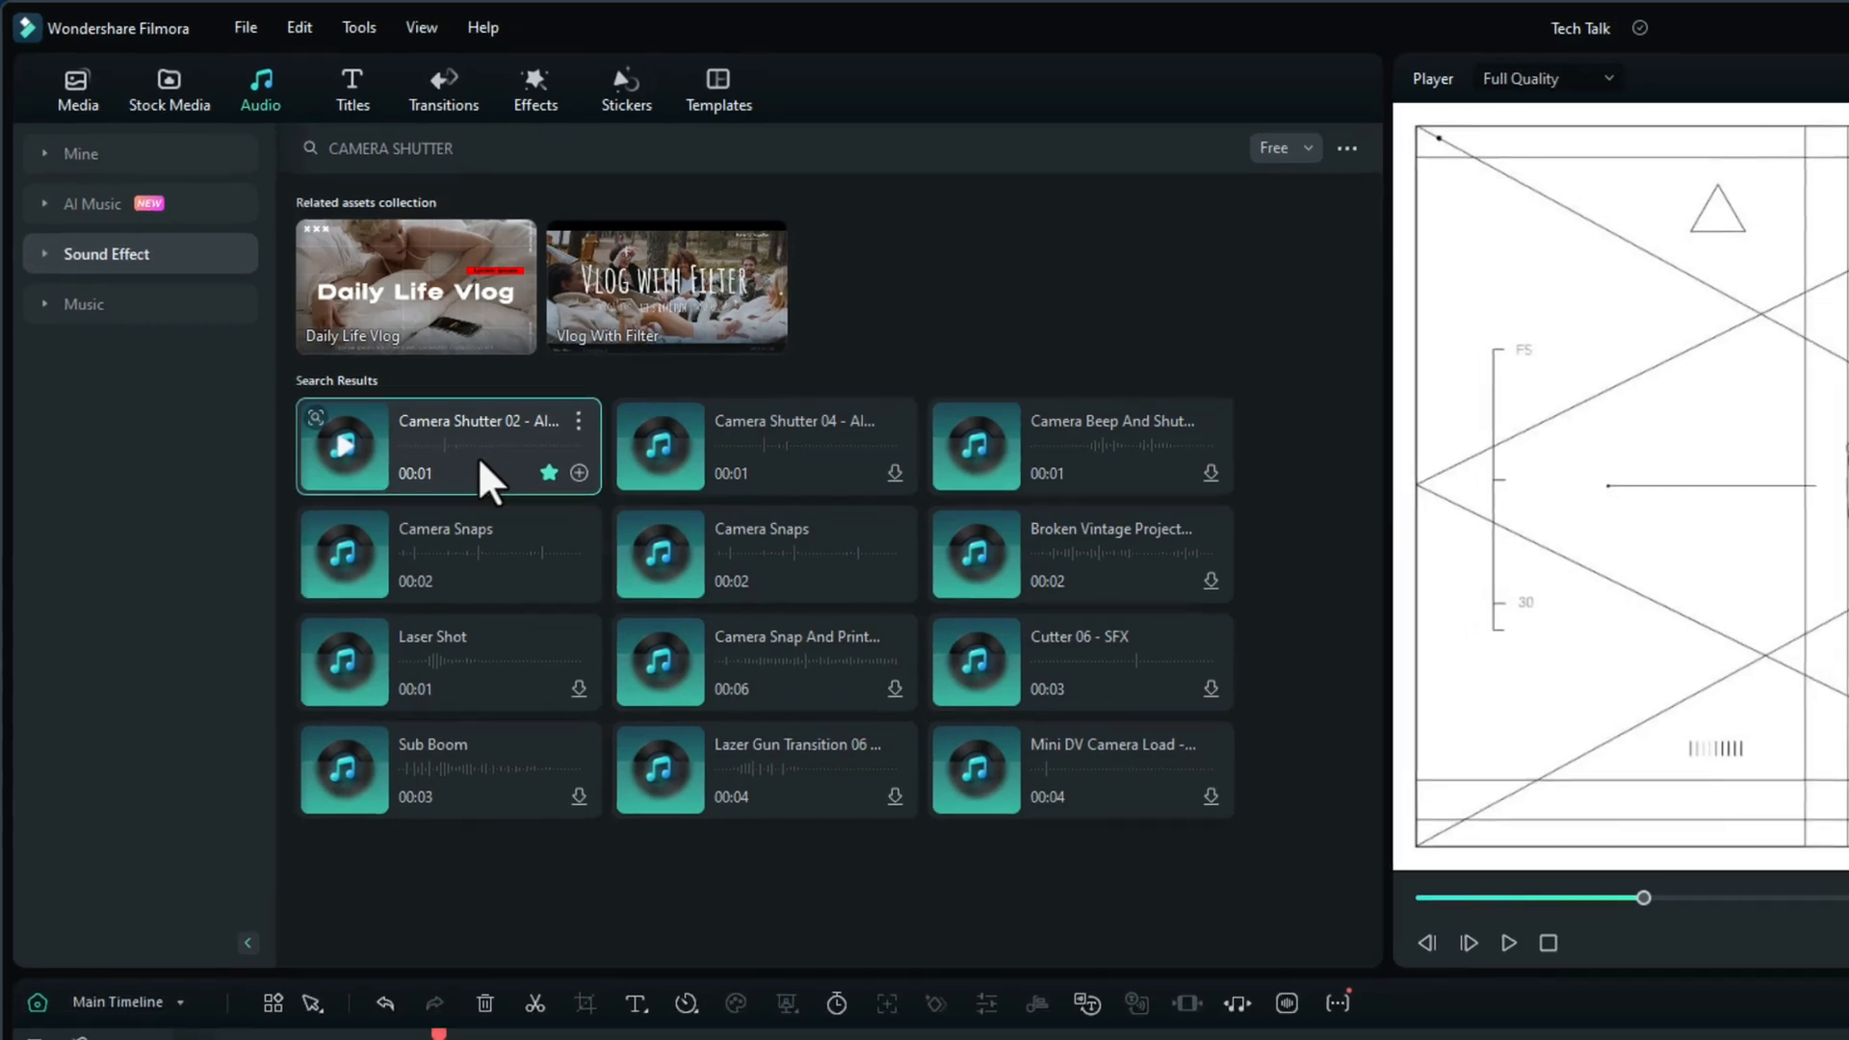
- Add the Camera Shutter 02 sound effect at the playhead on a new audio track and play it back against the first transition
left_click_drag(494, 463, 454, 1039)
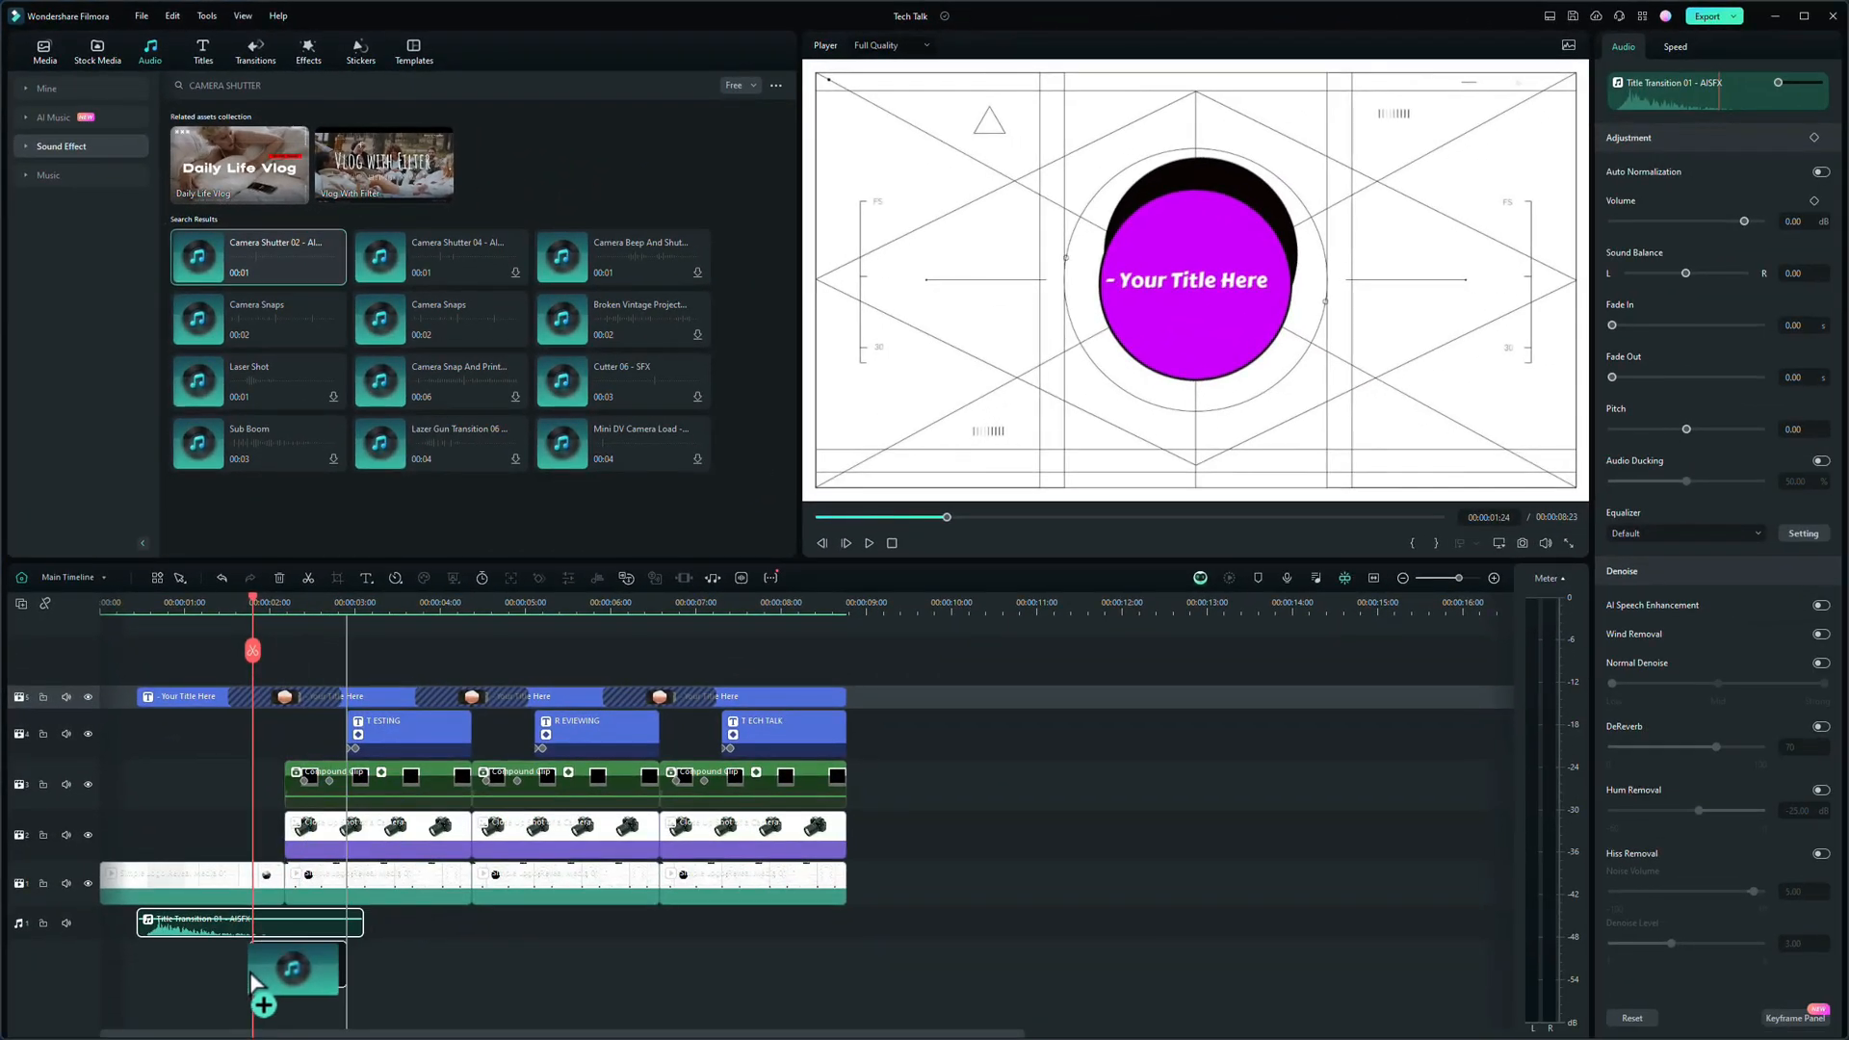
left_click_drag(252, 981, 254, 982)
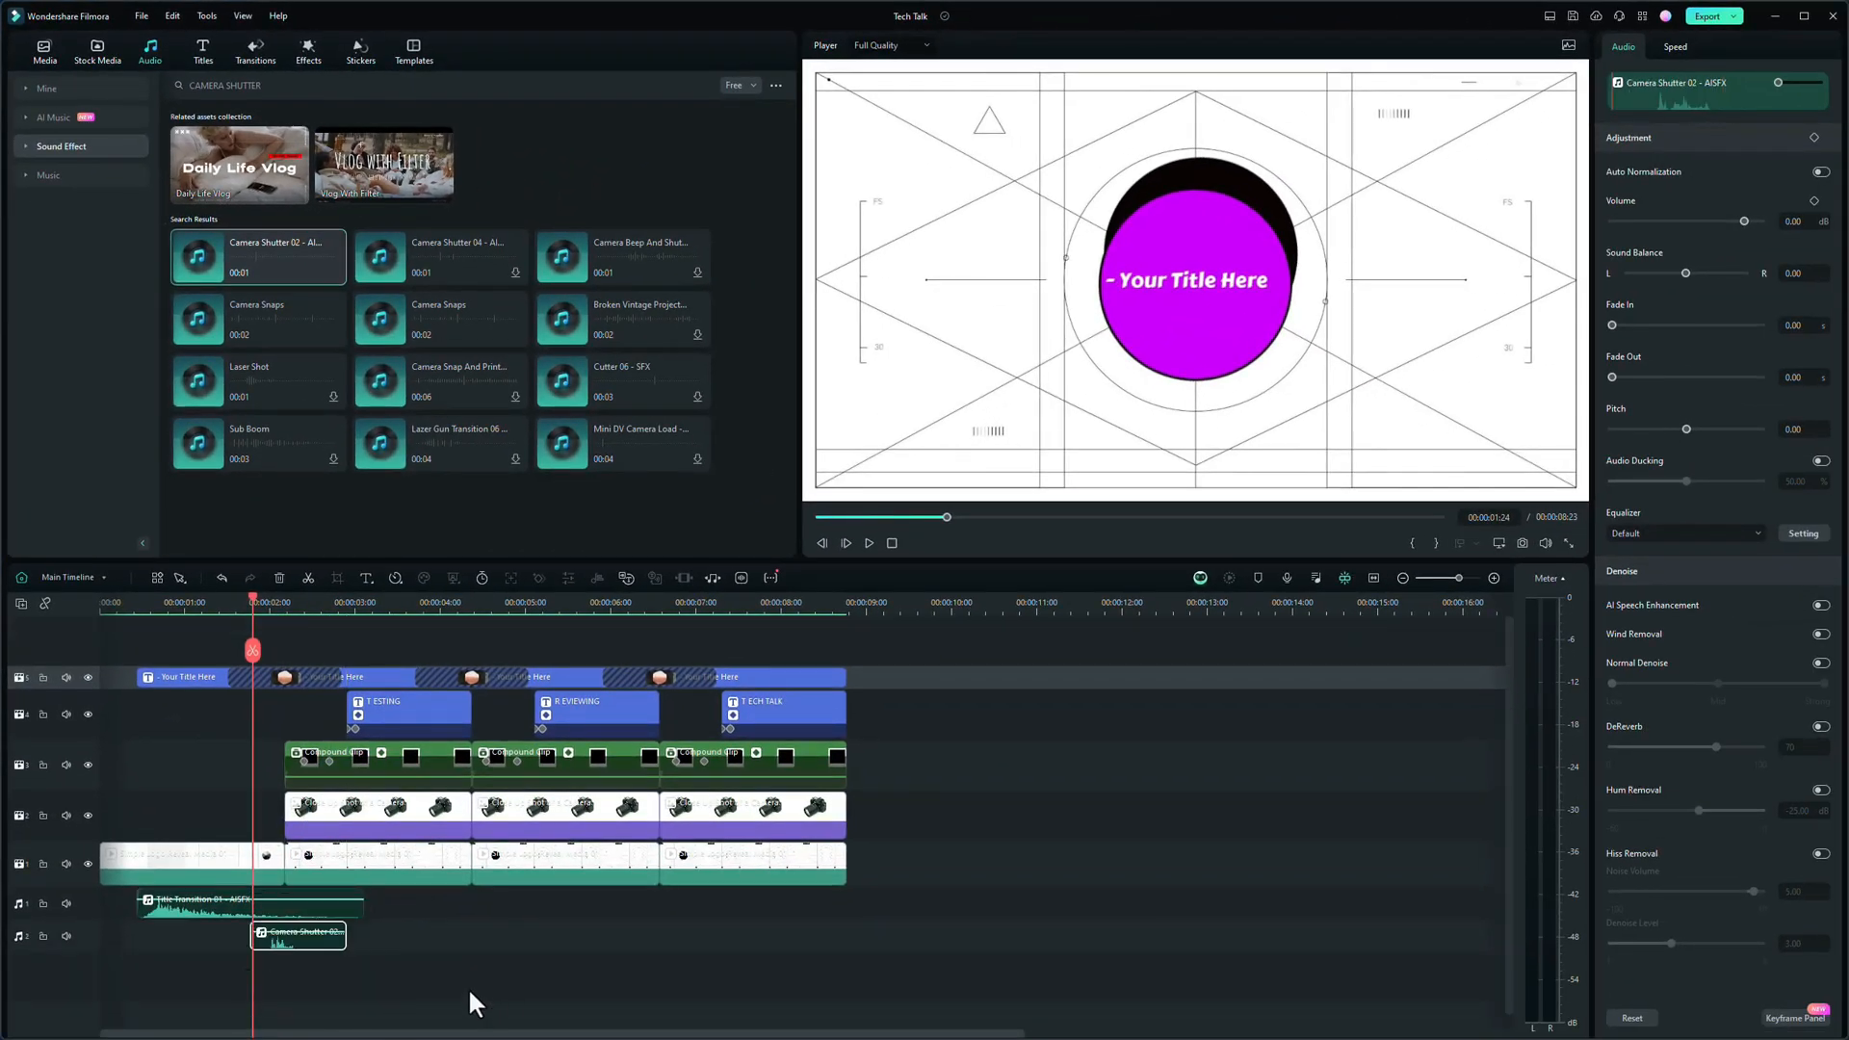
left_click(181, 604)
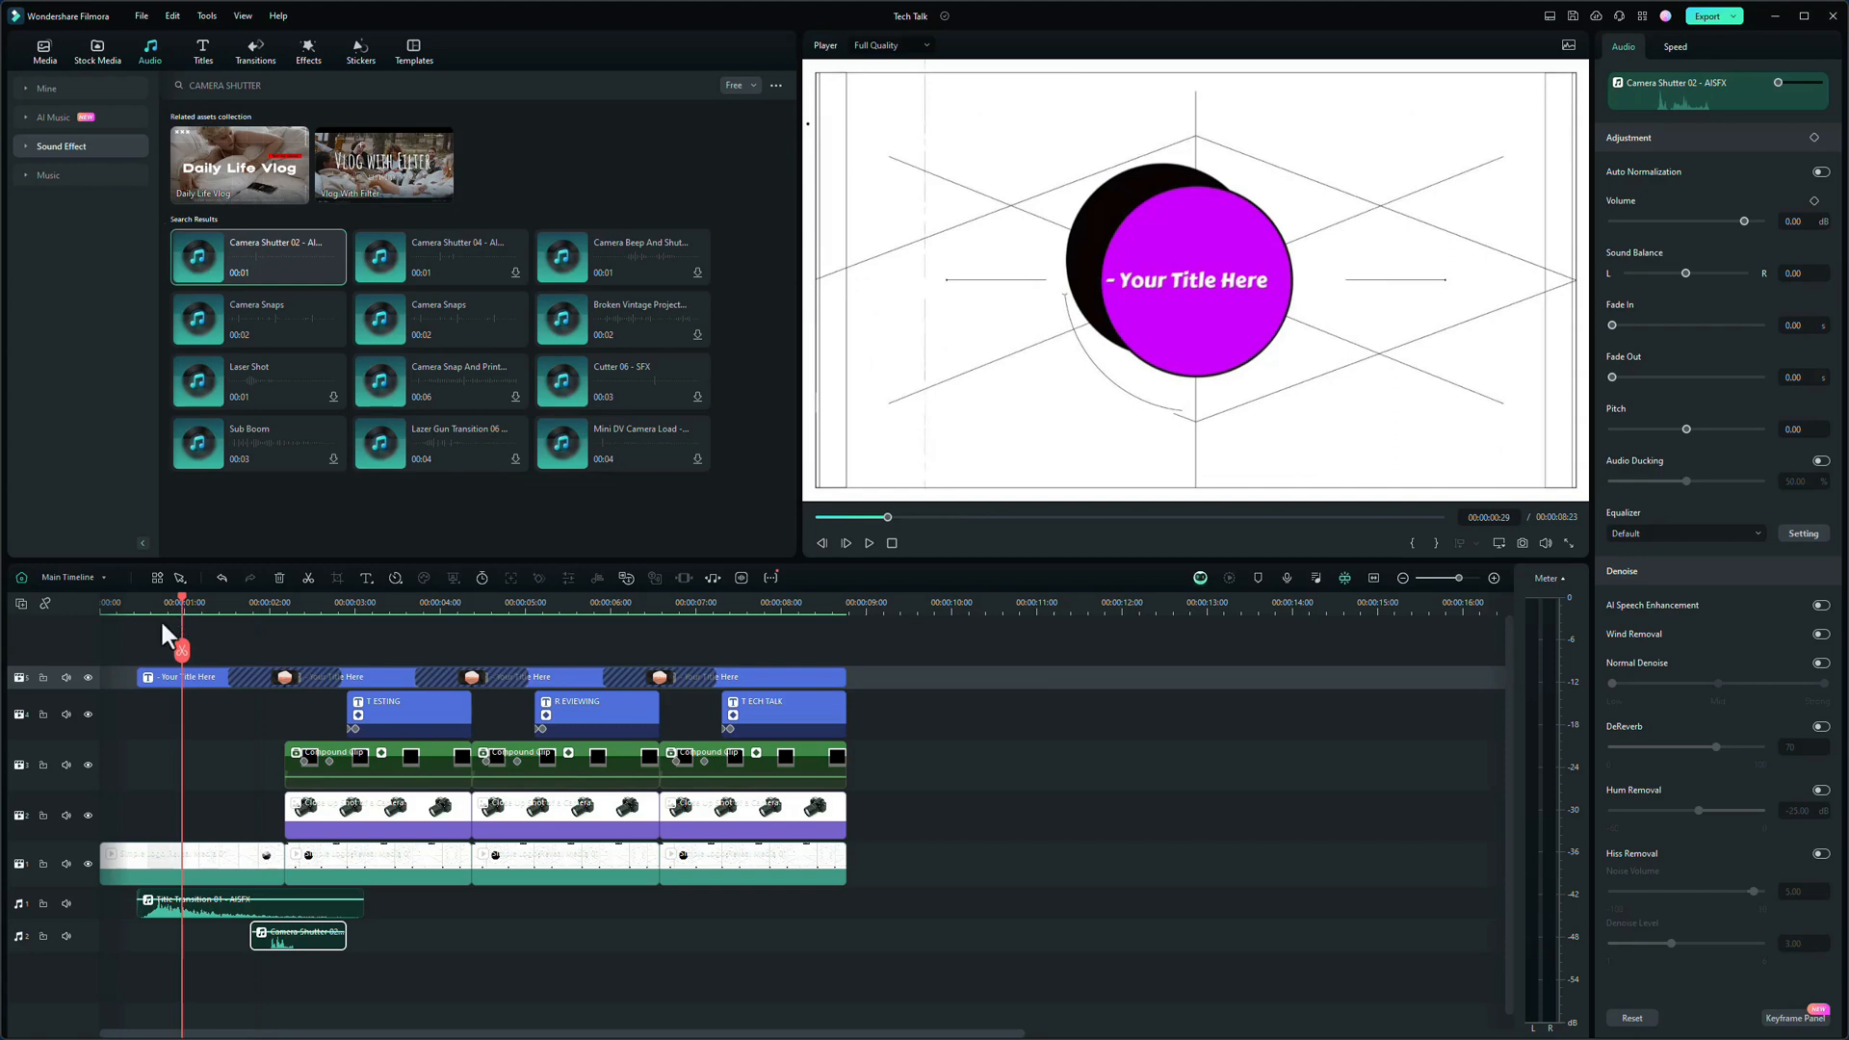
key("space")
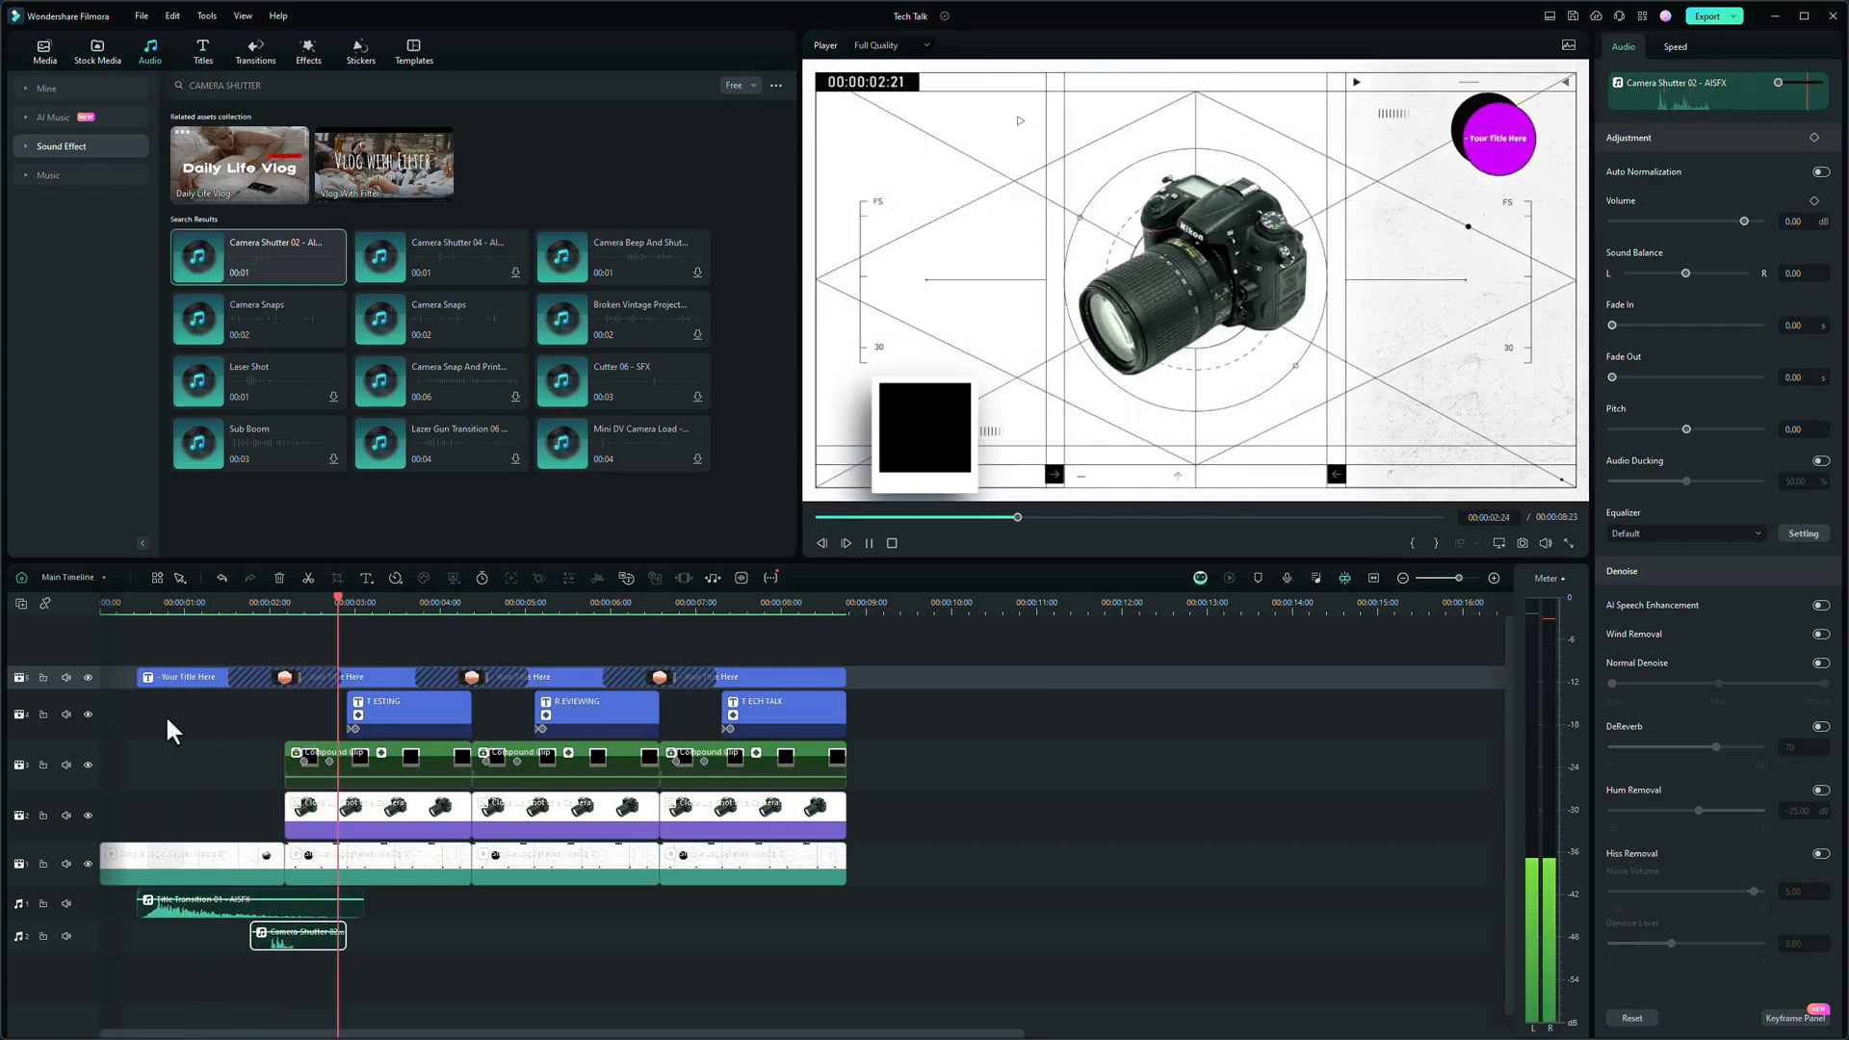
key("space")
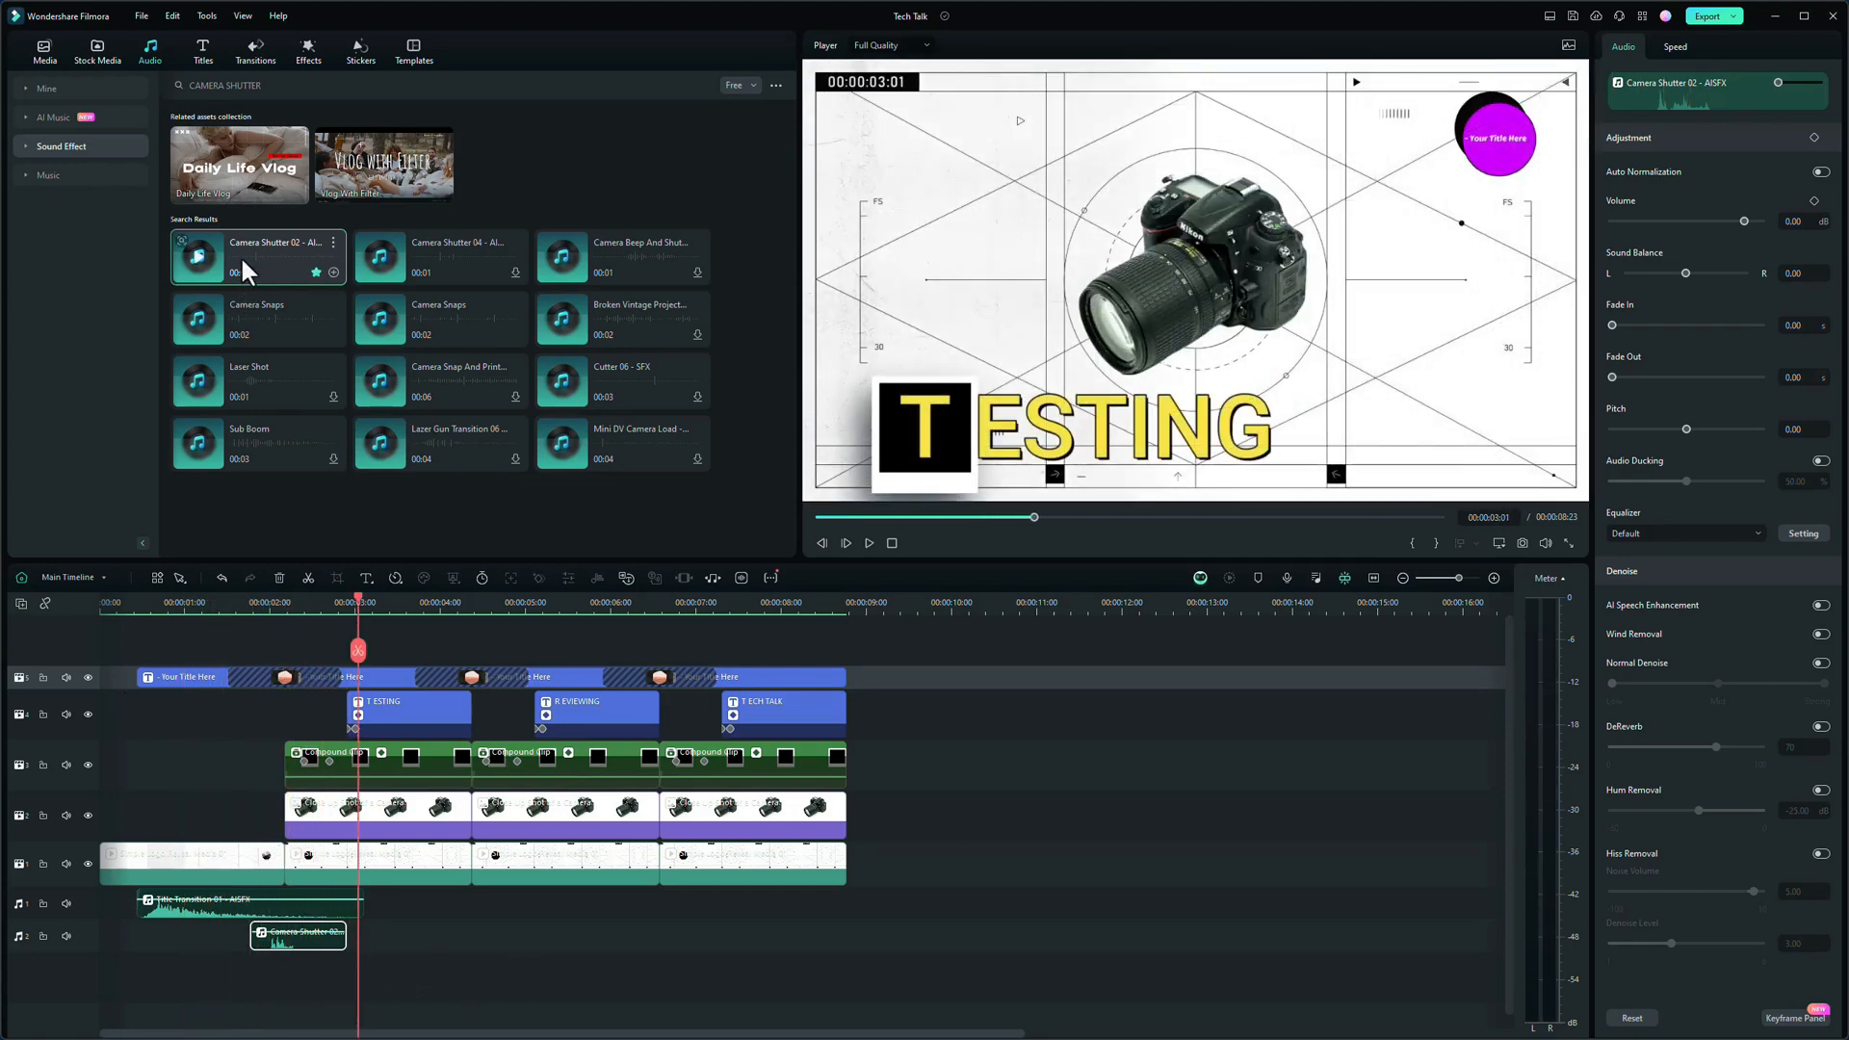
- Add Camera Shutter 02 to the same track at the second and third transitions and play back the intro to check them
left_click_drag(240, 257, 446, 950)
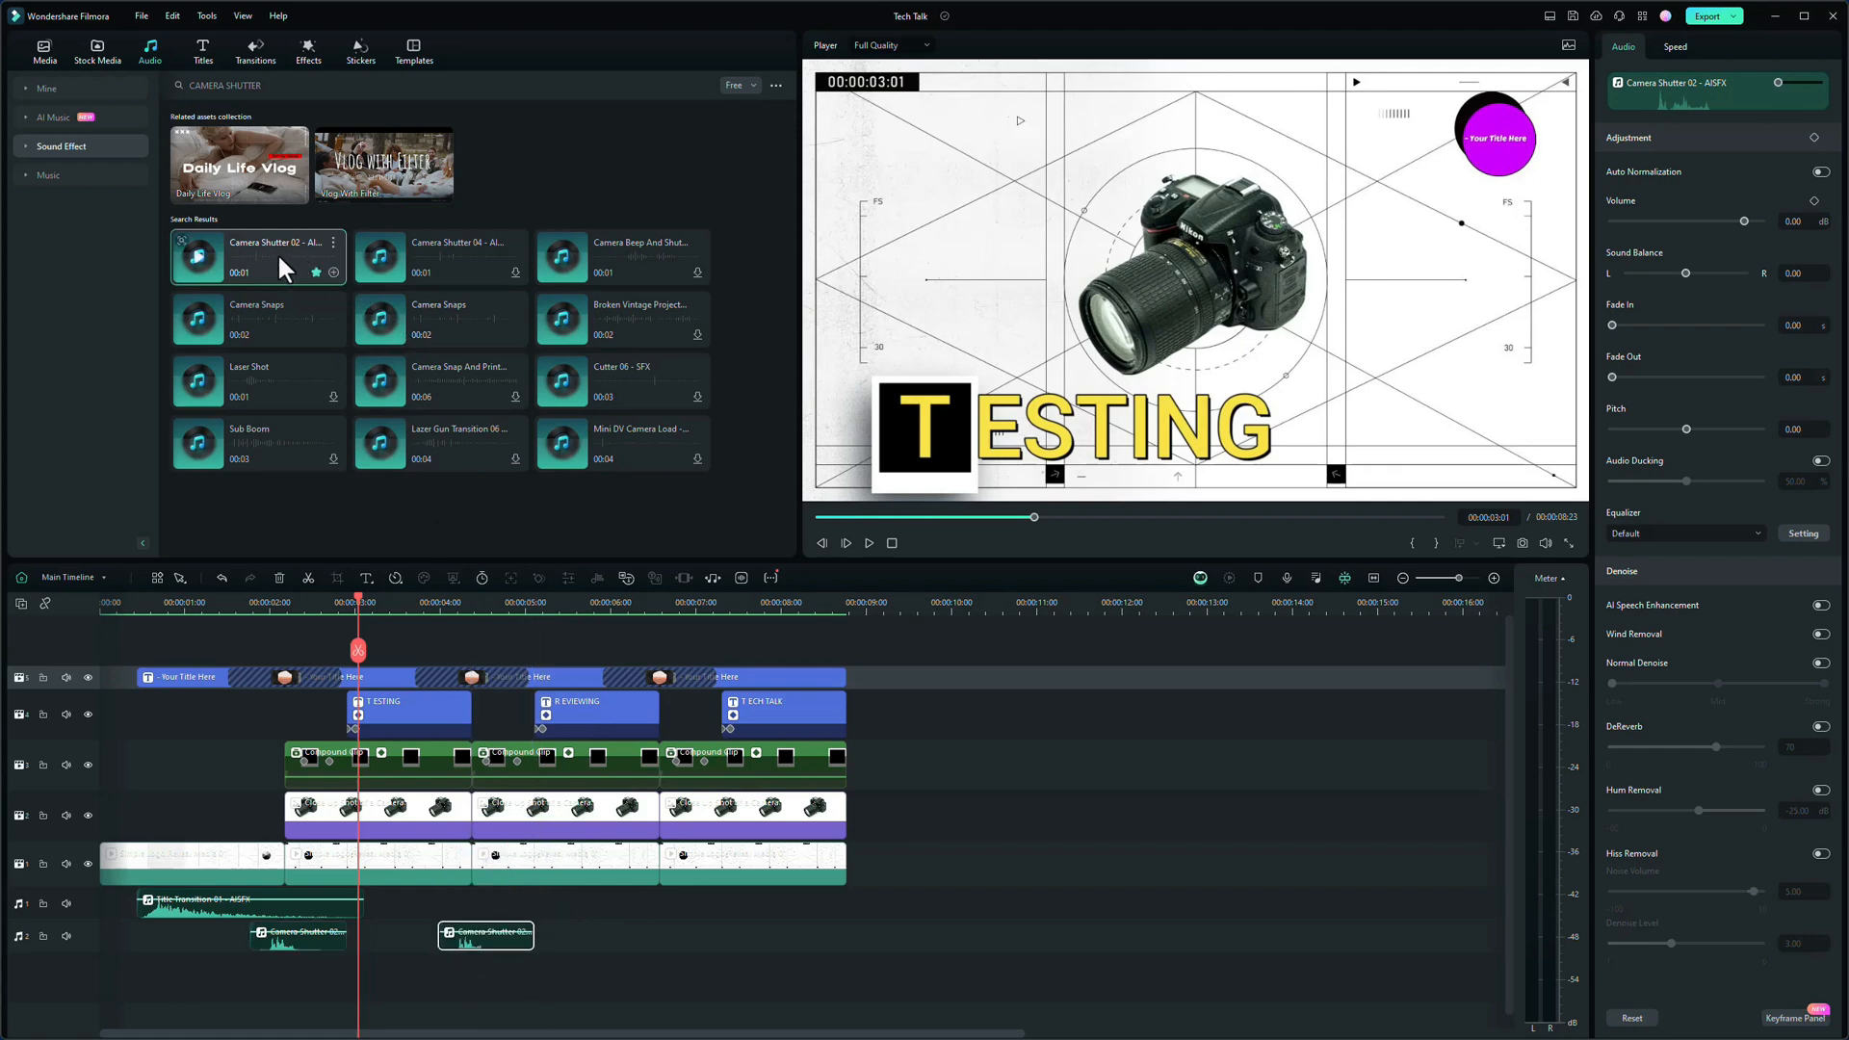
left_click_drag(282, 270, 640, 949)
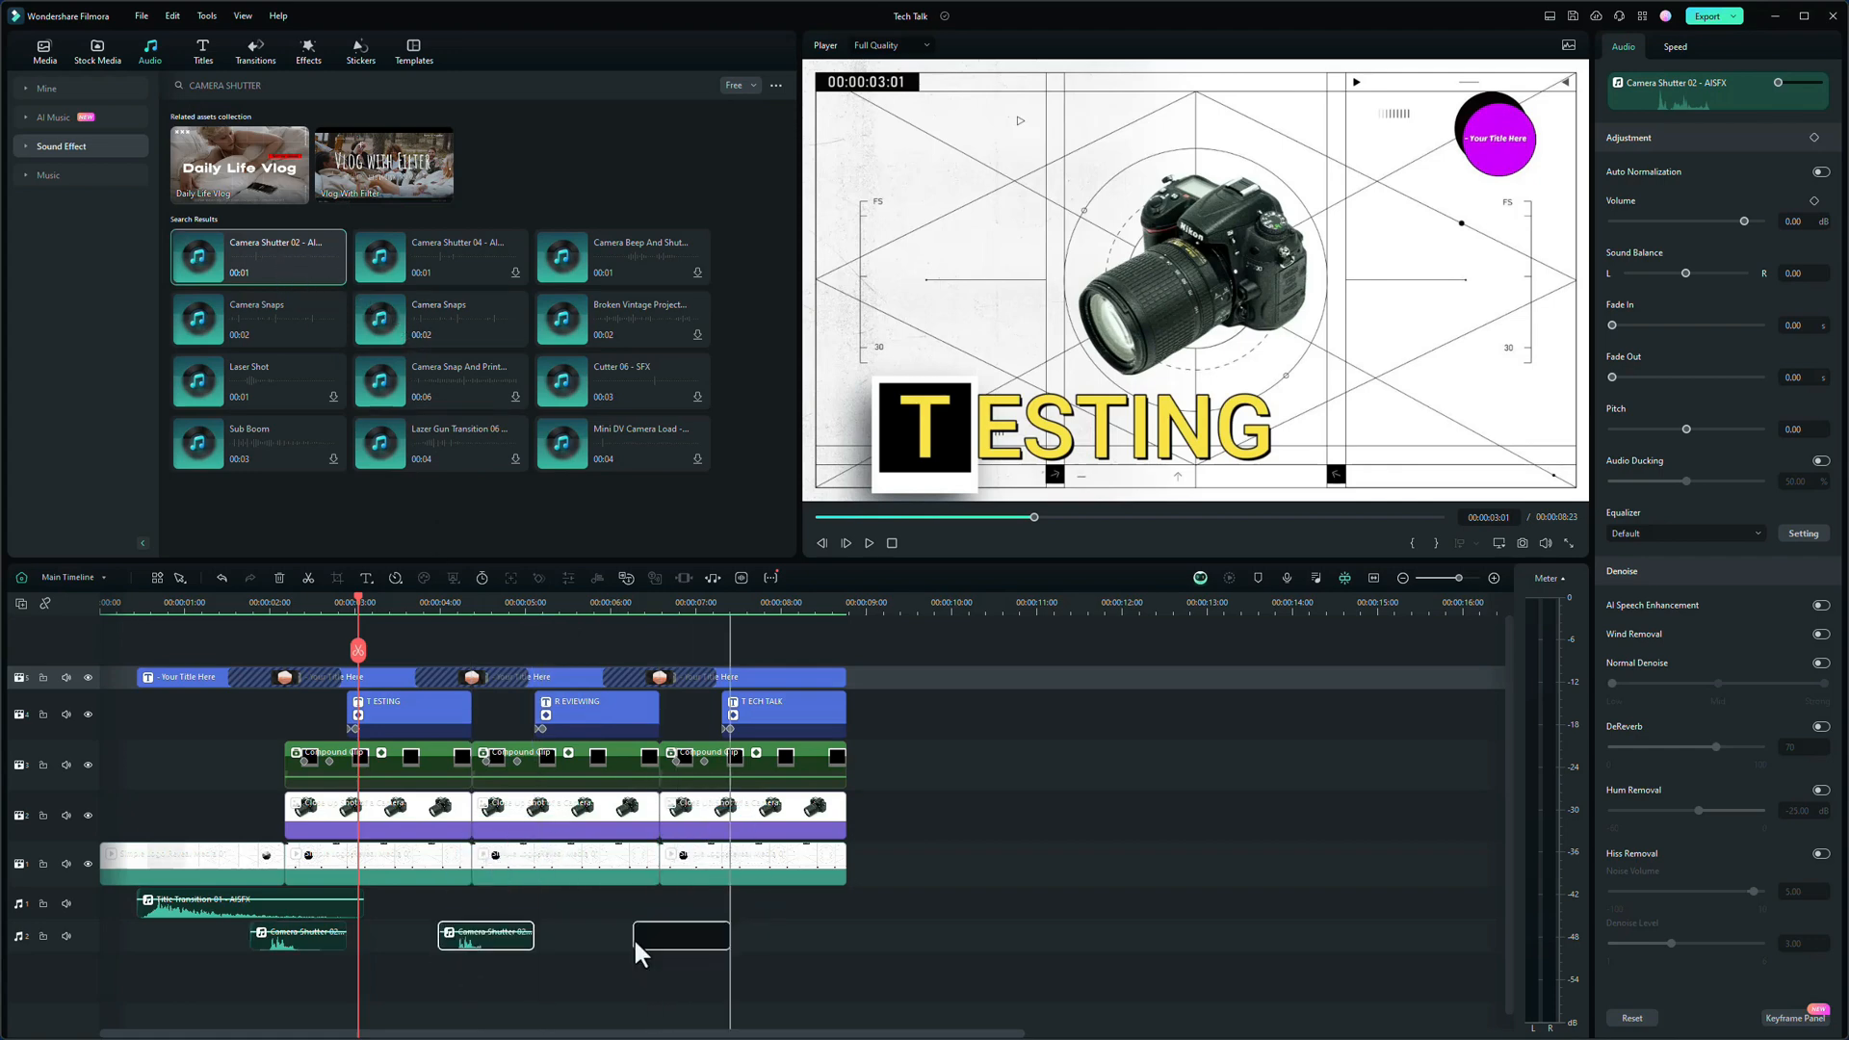
left_click(221, 605)
left_click(184, 607)
key("space")
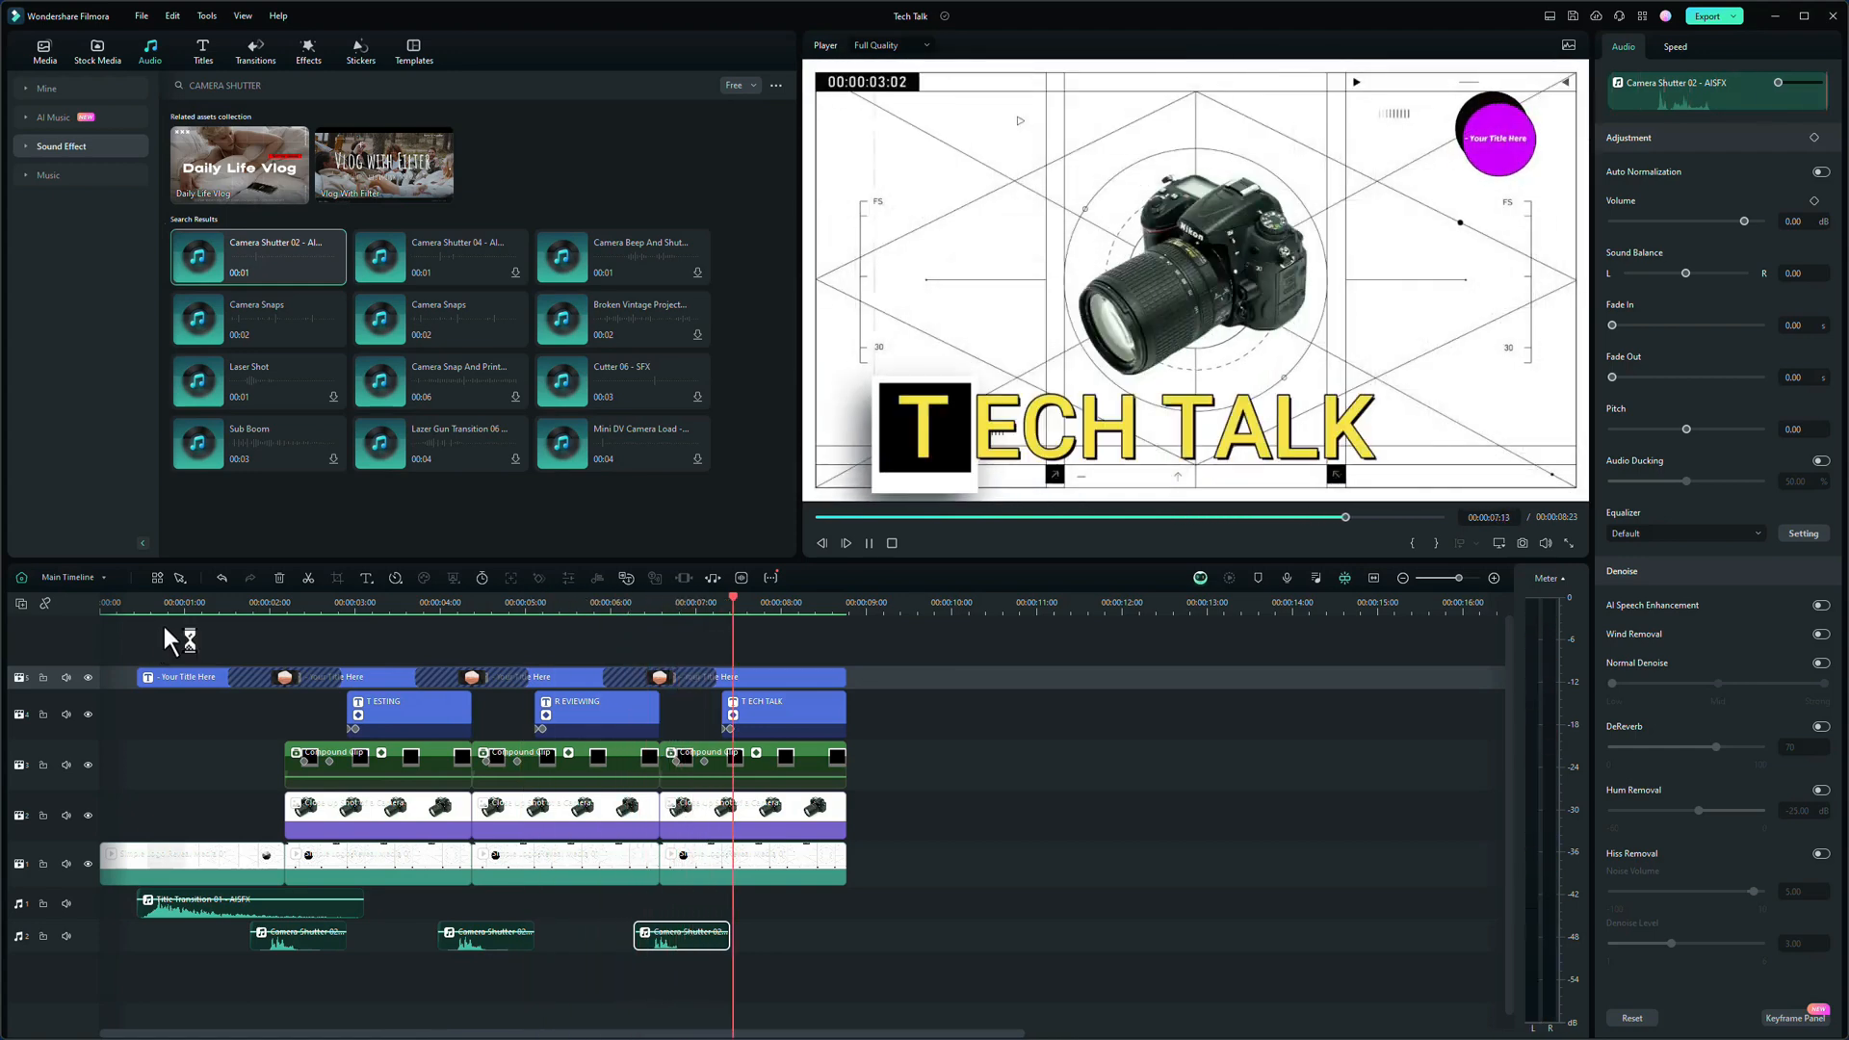
key("space")
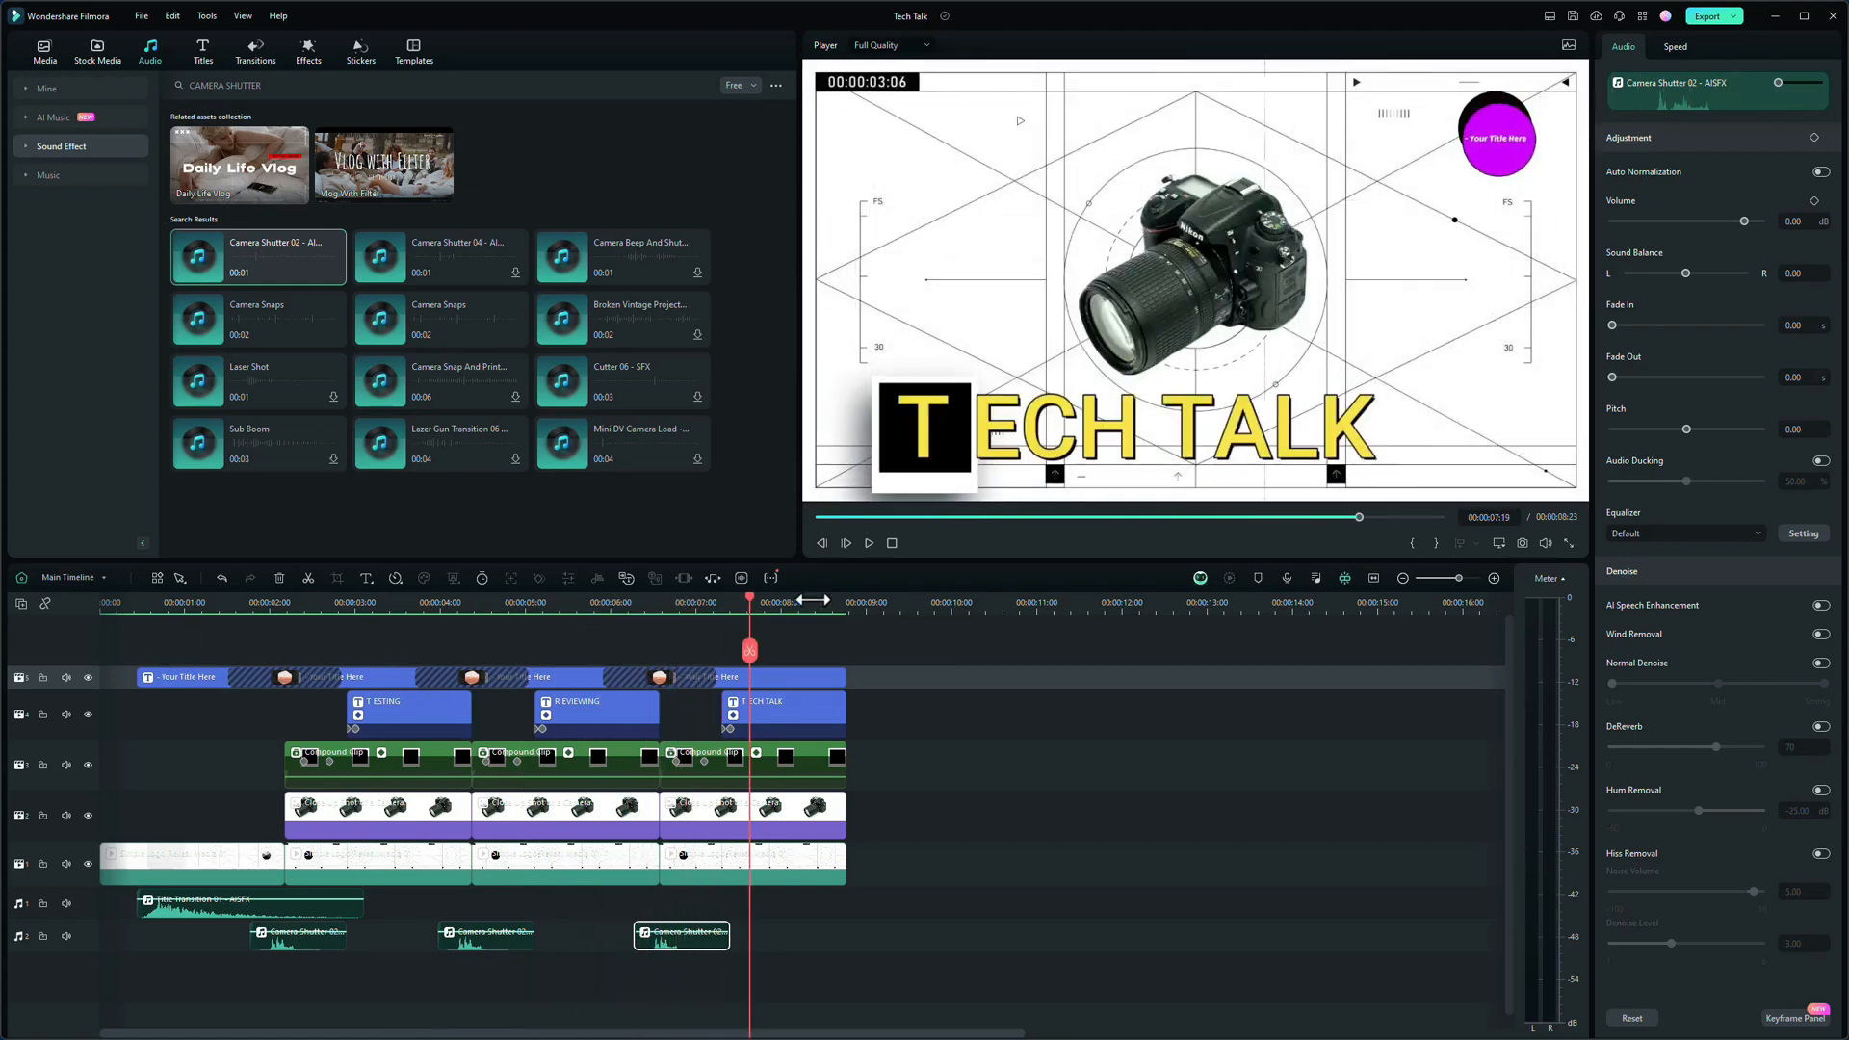
key("Home")
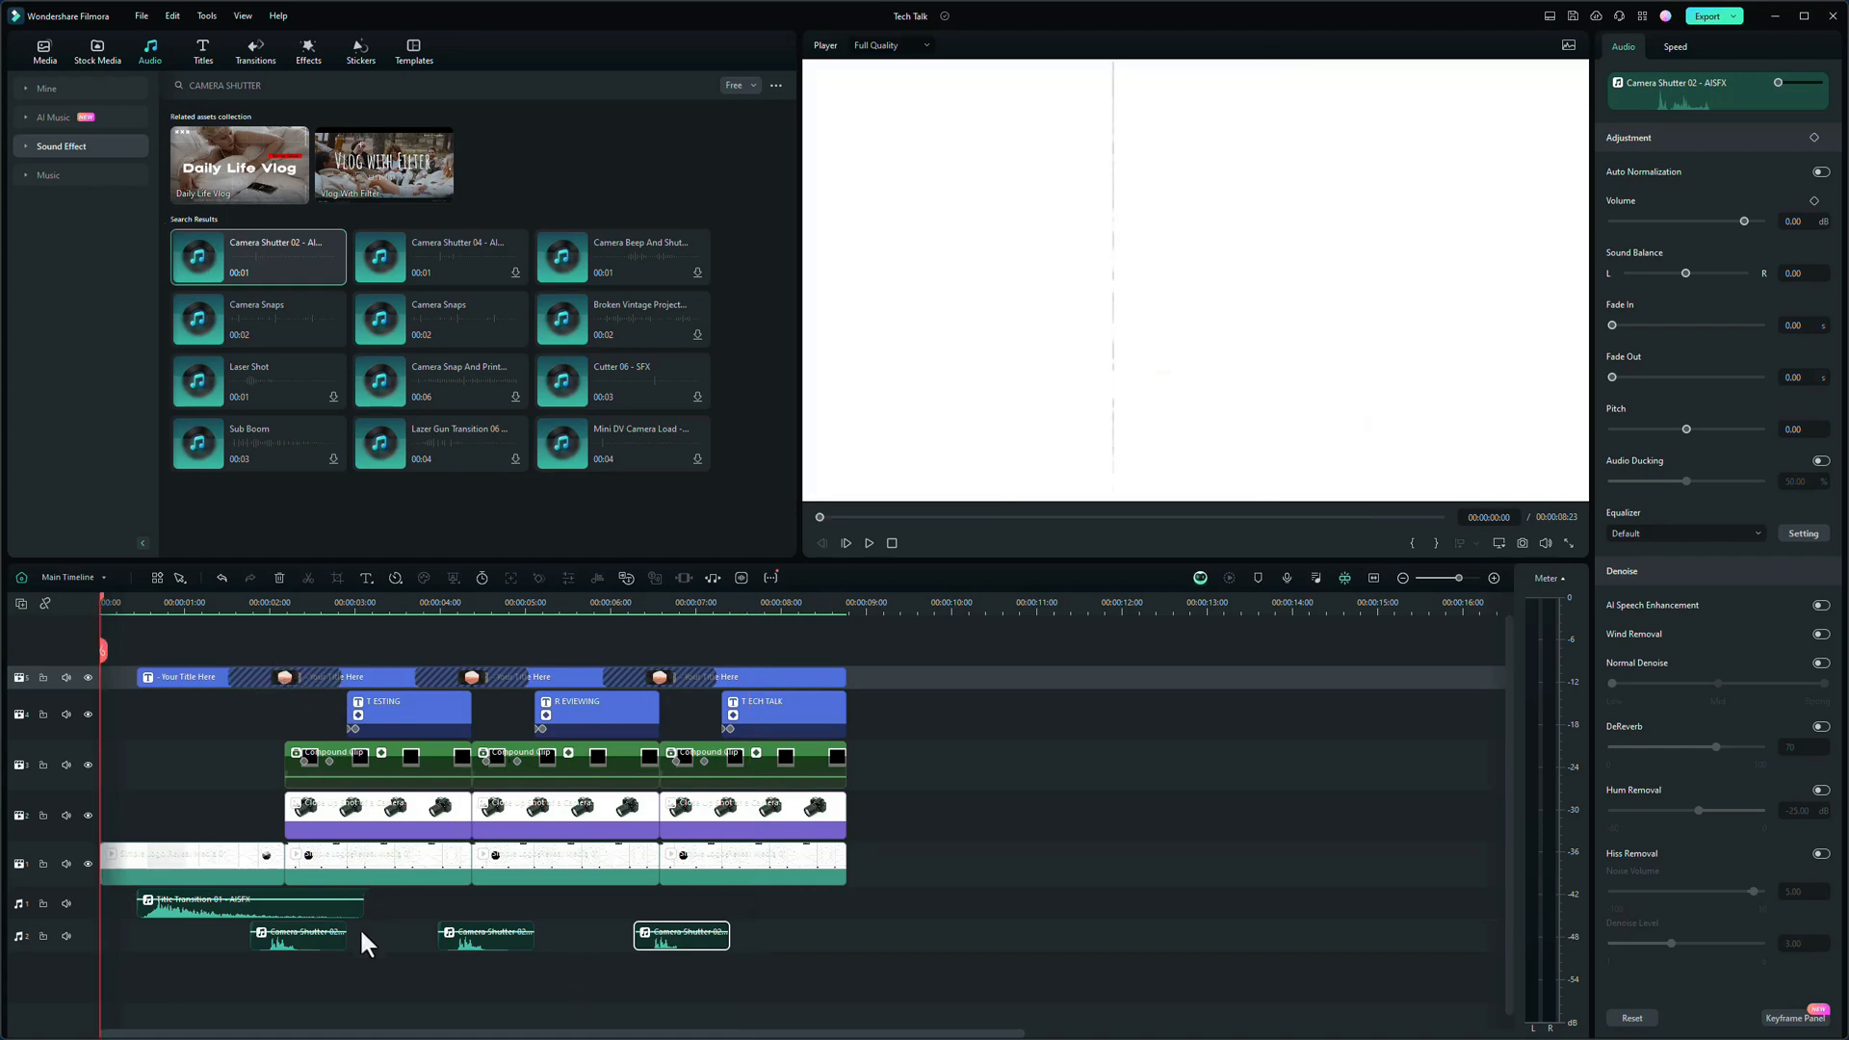
- Place the playhead at 00:00:02:06 and search the sound effects library for CAMERA SNAPS
left_click_drag(296, 601, 297, 599)
left_click_drag(305, 609, 284, 616)
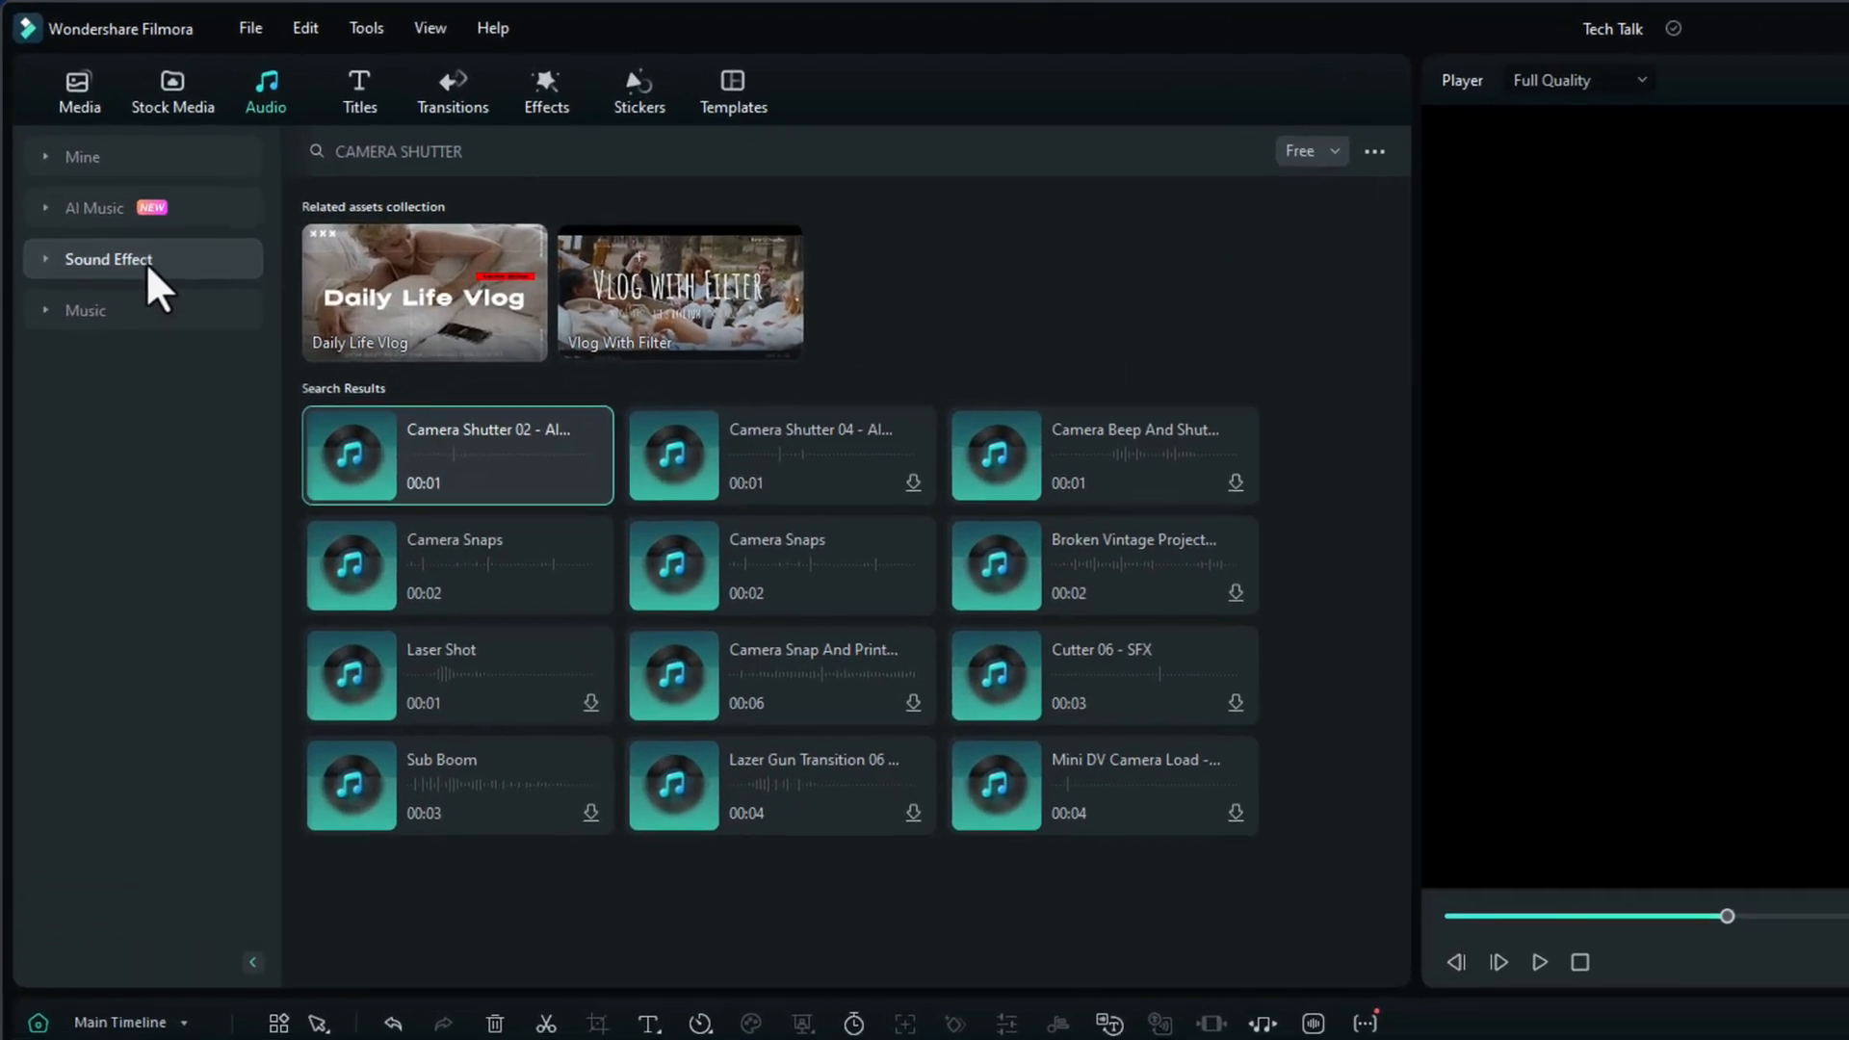
left_click(88, 178)
left_click(417, 157)
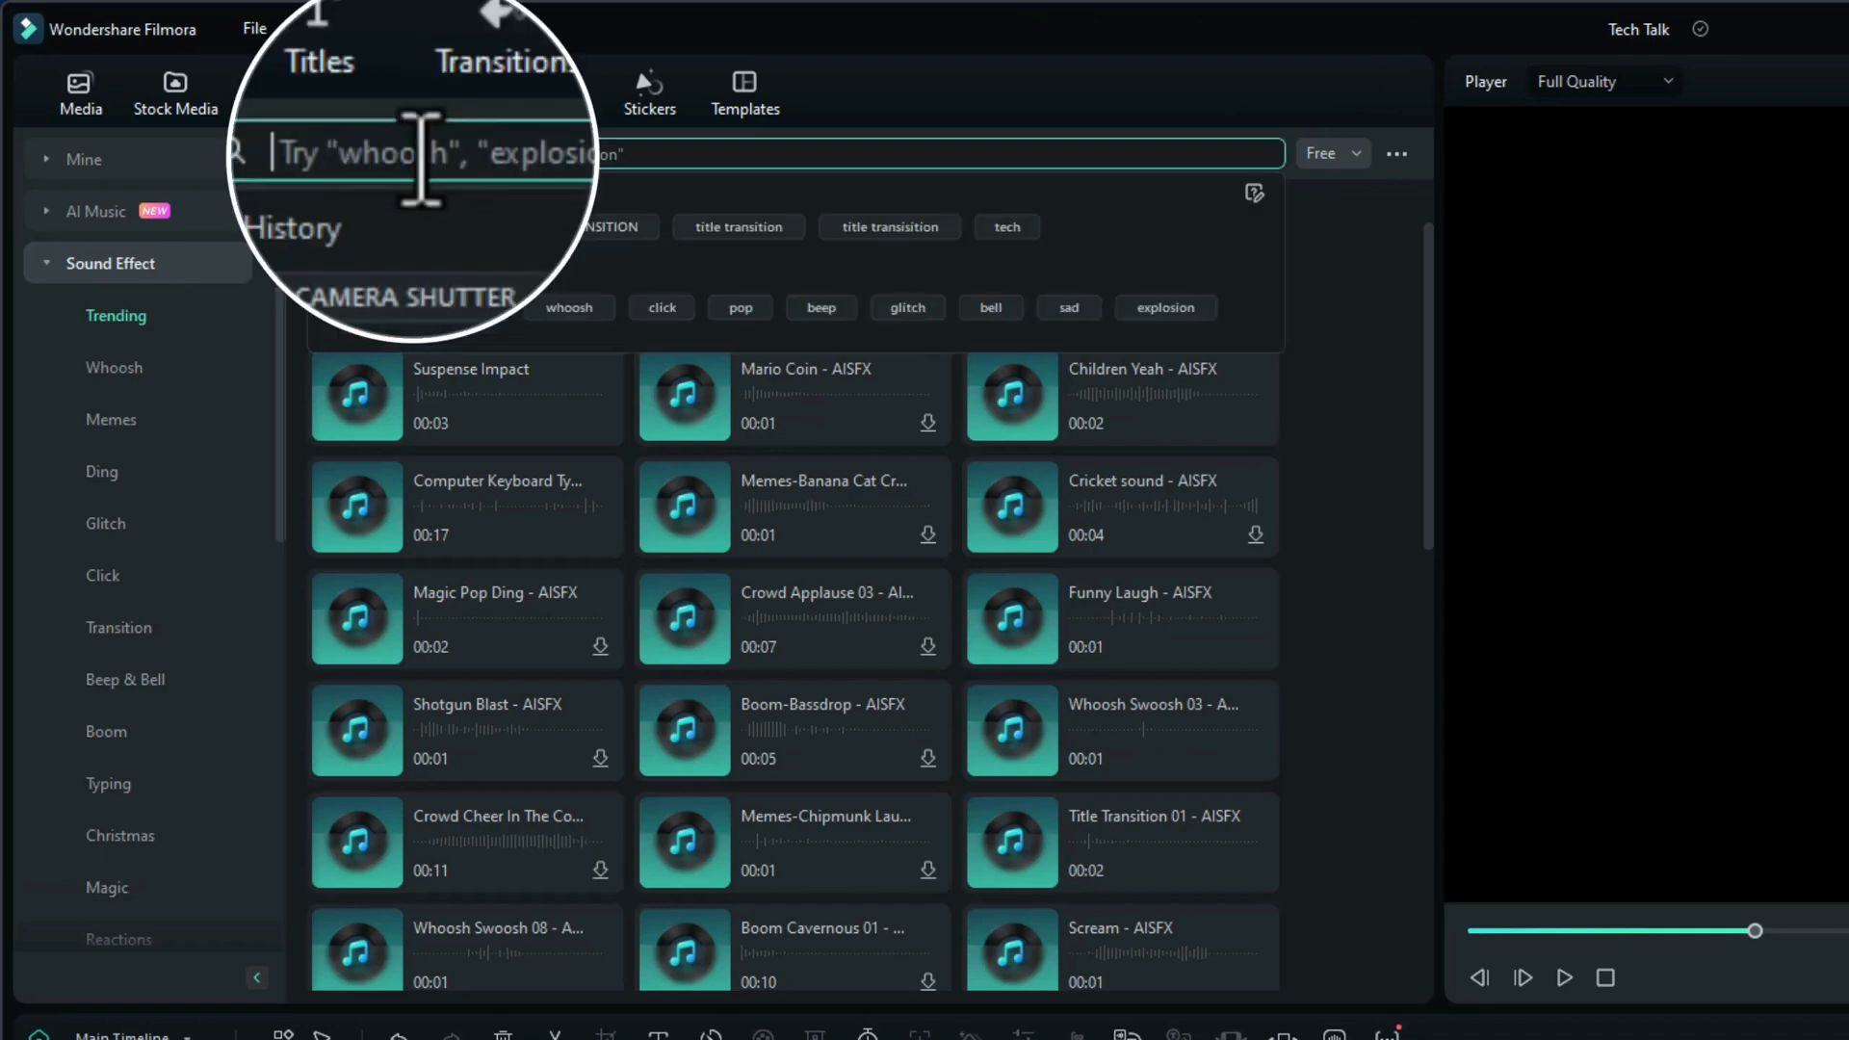
type("CAMERA SNAPS")
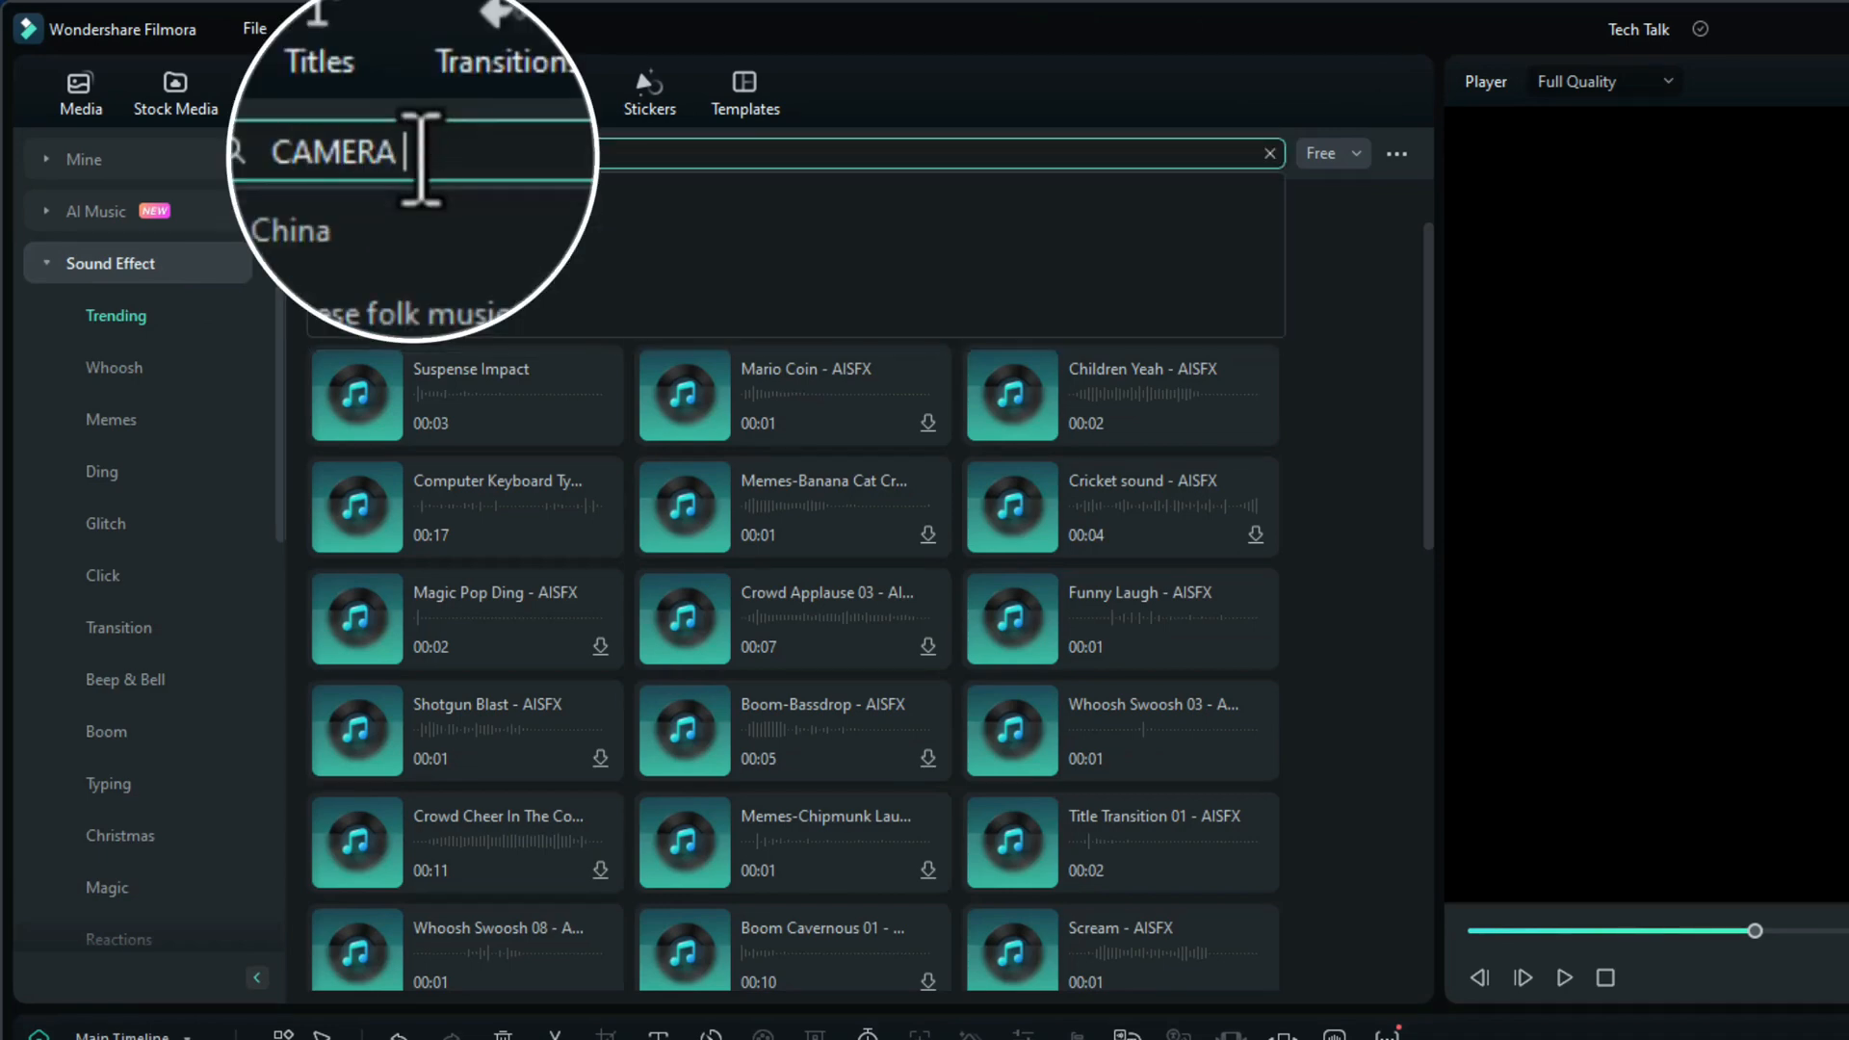
key("Return")
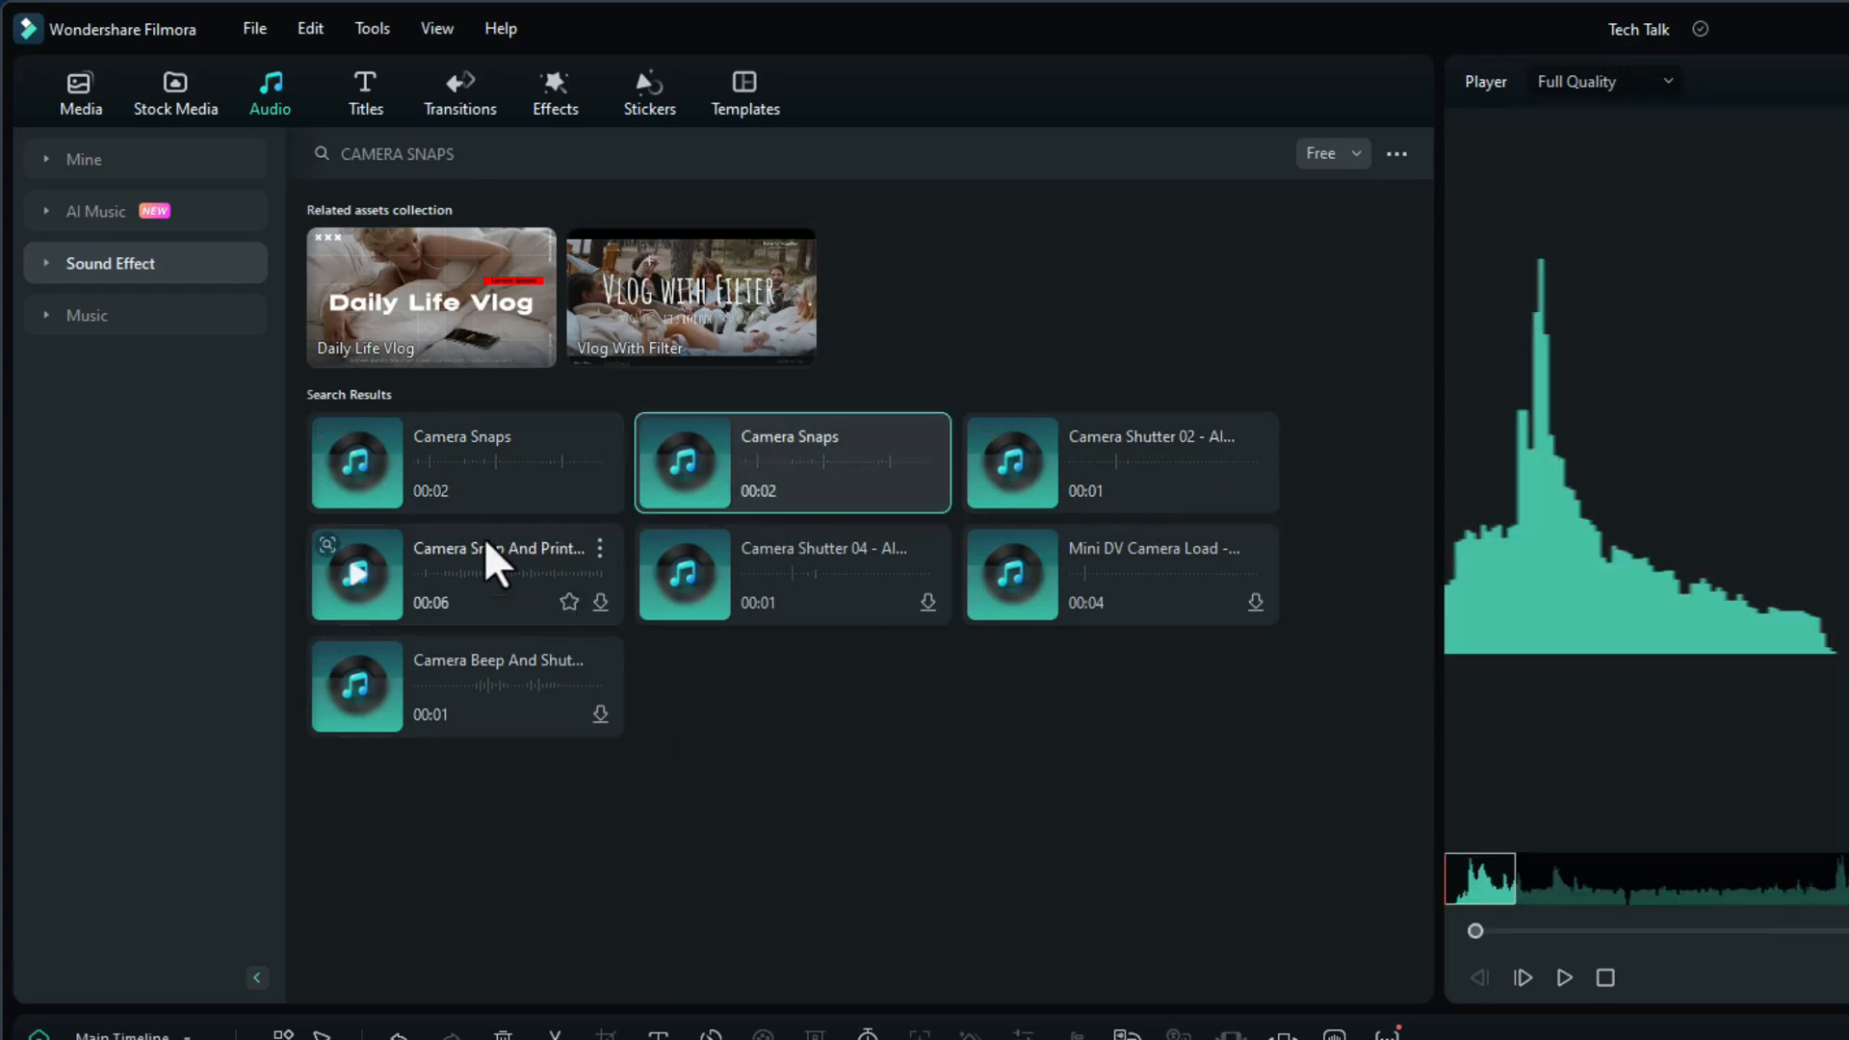
- Add the first Camera Snaps effect at the playhead on a new audio track and trim its end to match the Title Transition clip's end
left_click(482, 472)
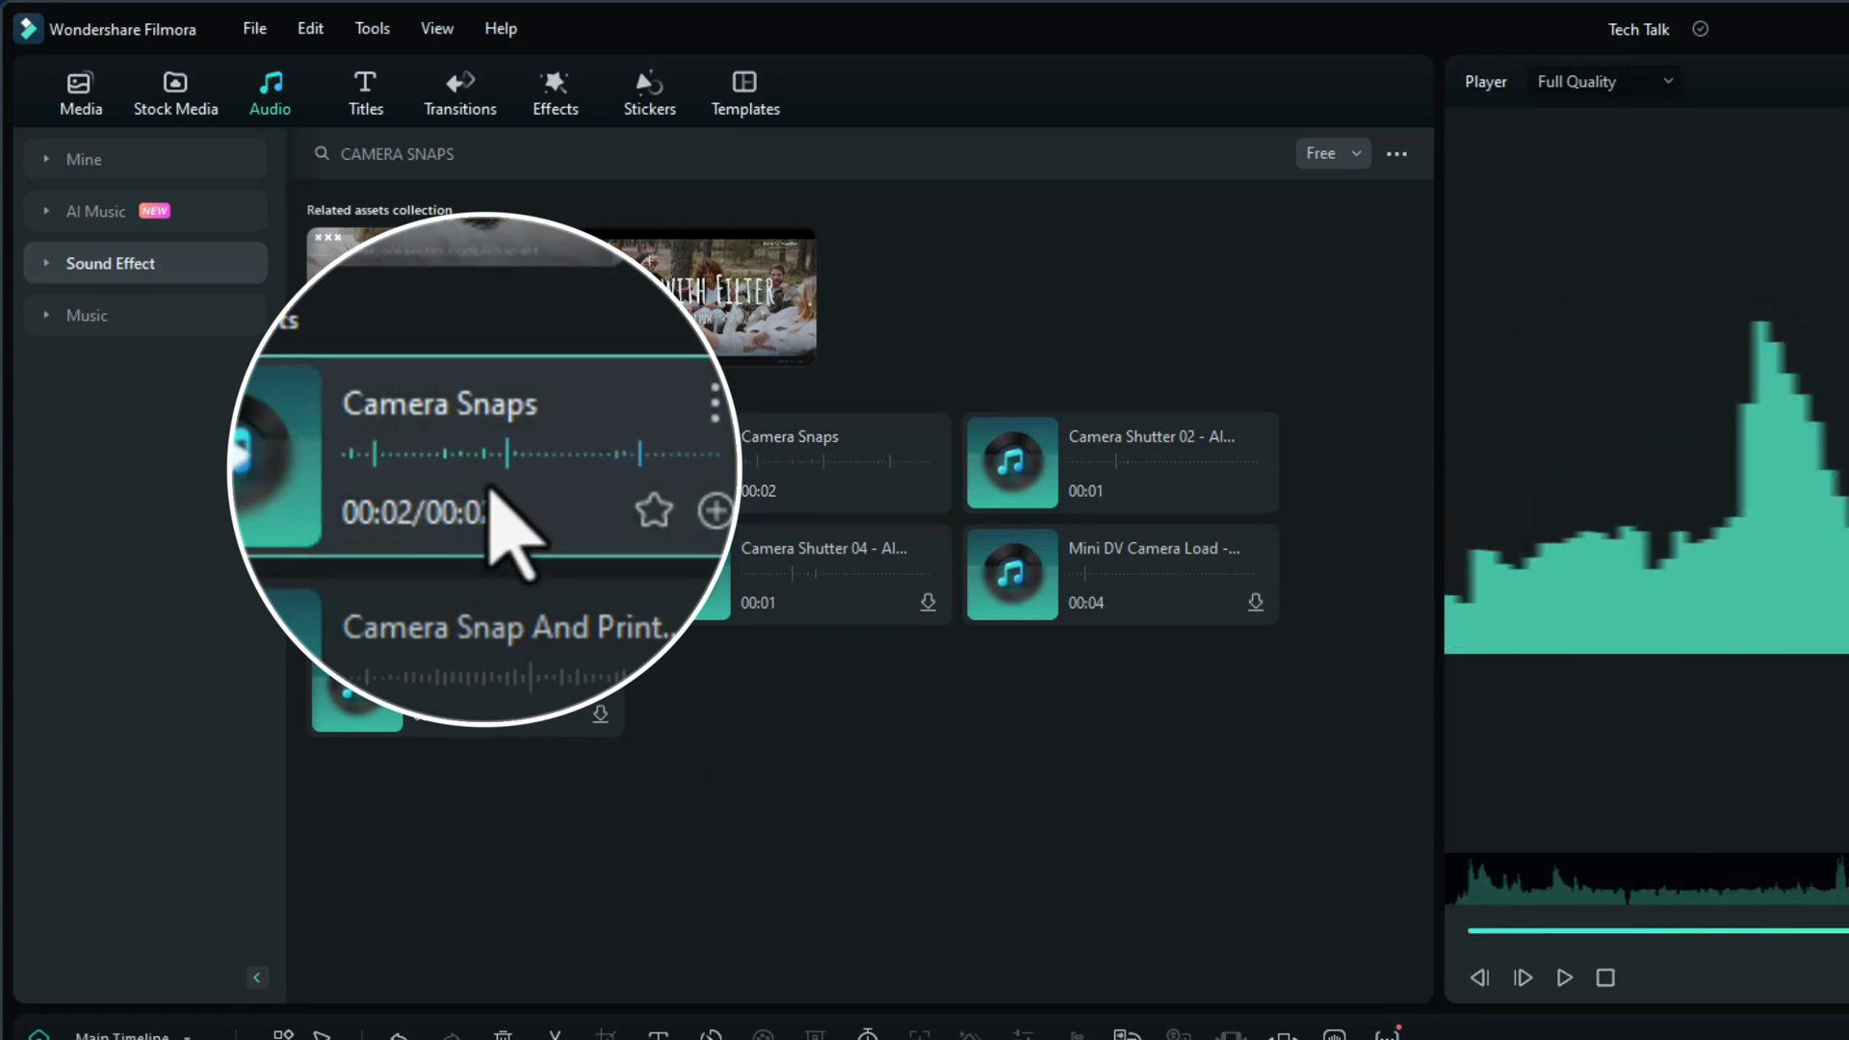
left_click_drag(483, 487, 292, 973)
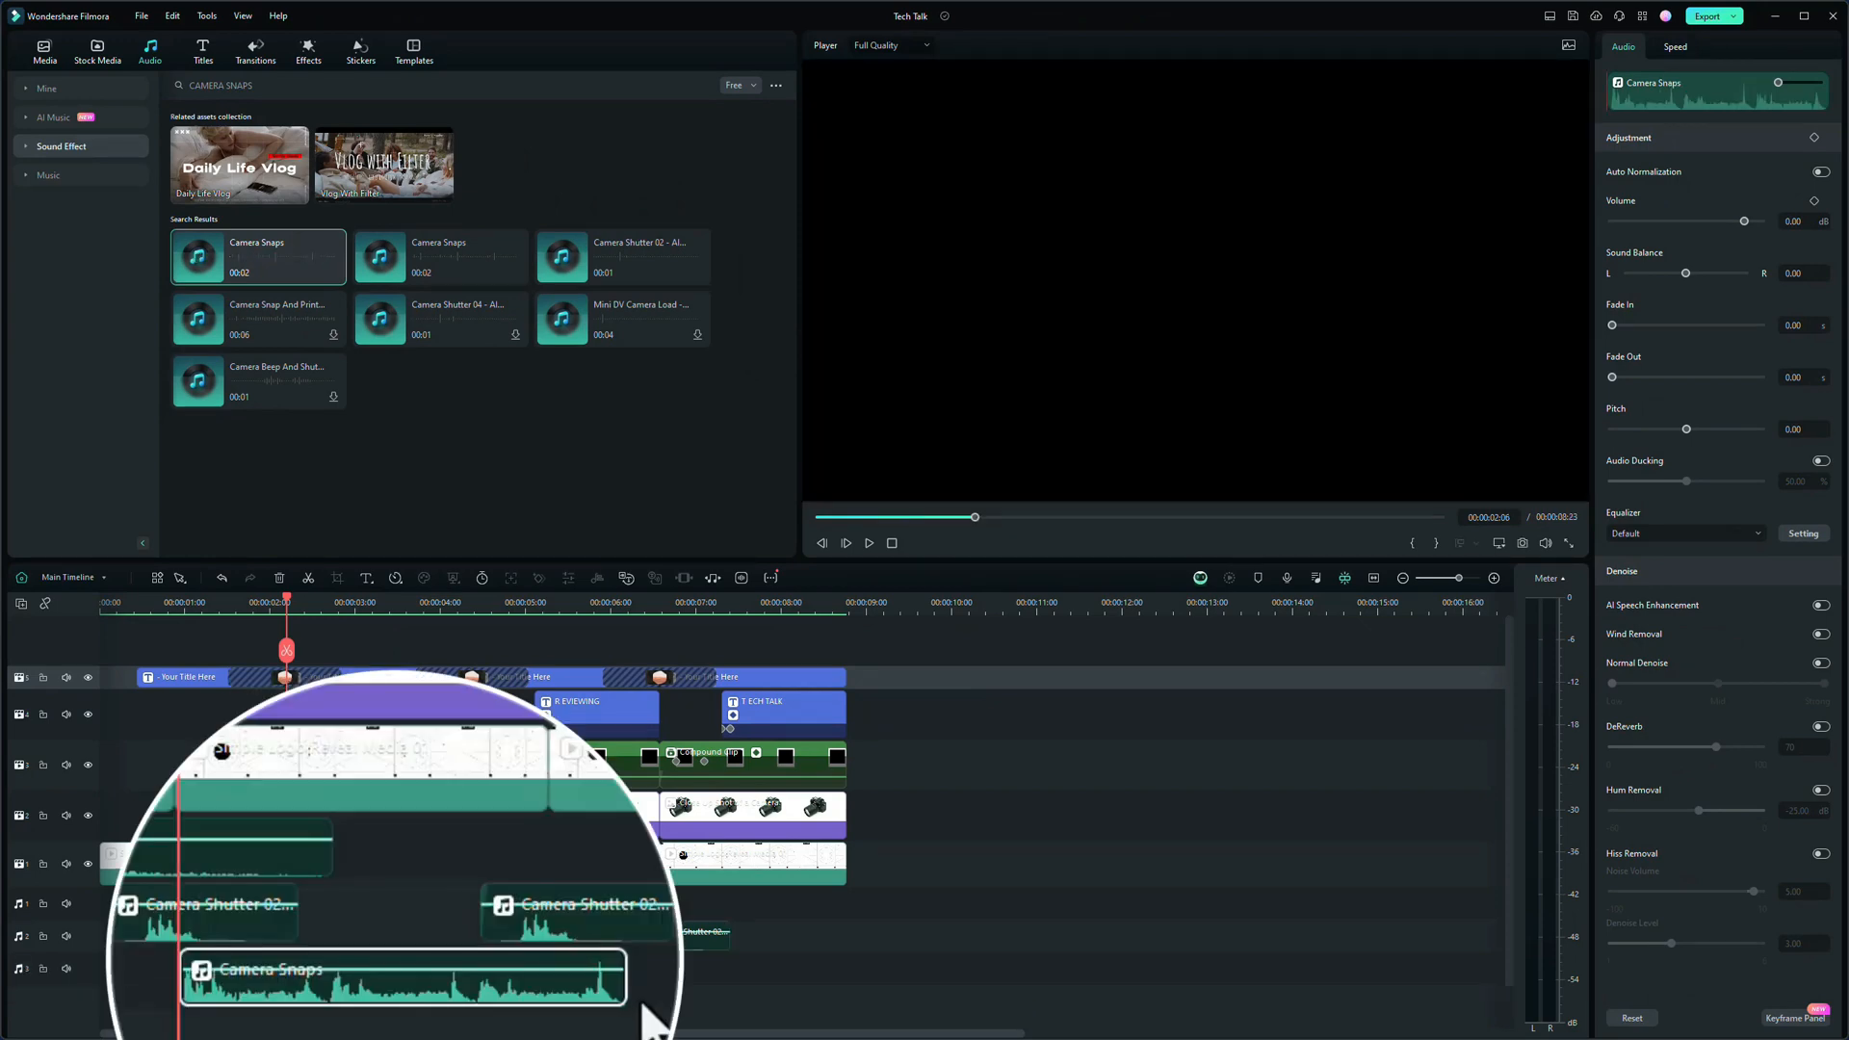
left_click_drag(511, 971, 342, 1035)
- Play back the first title section twice to check the trimmed camera snaps sound against the polaroid and camera animation
left_click(190, 607)
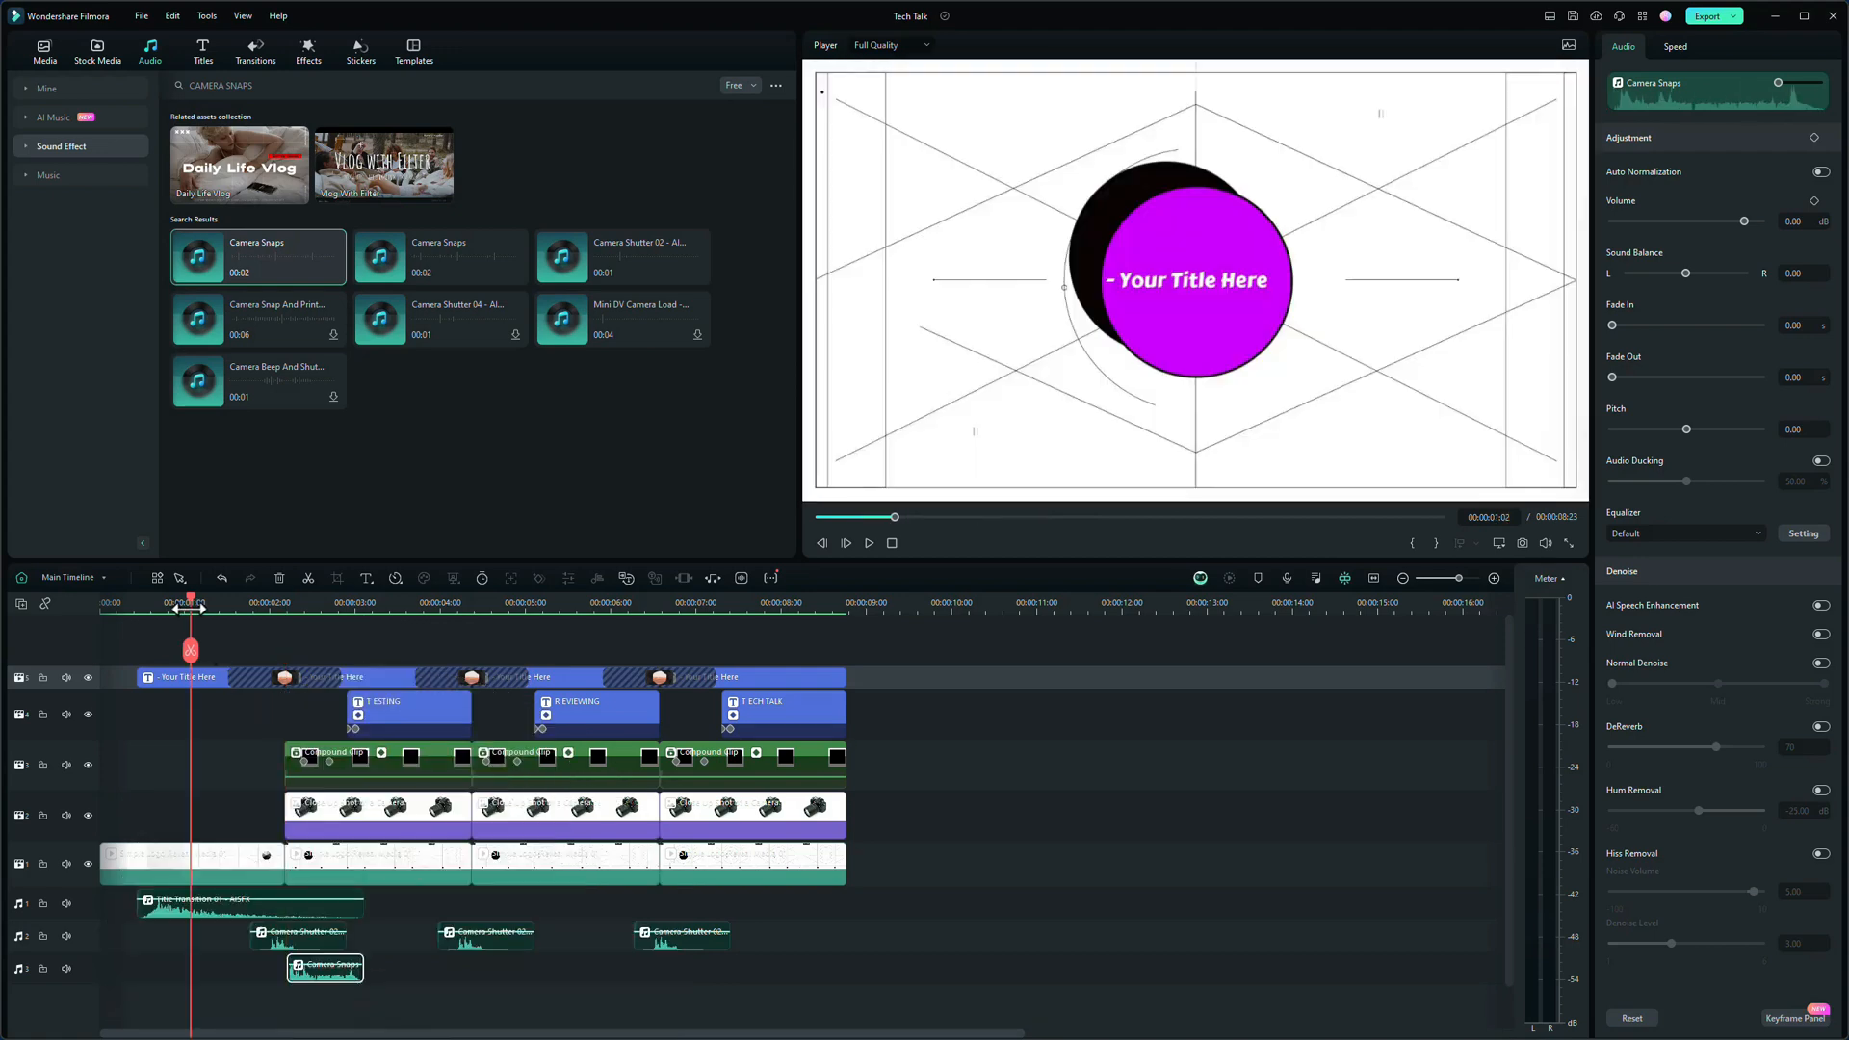
key("space")
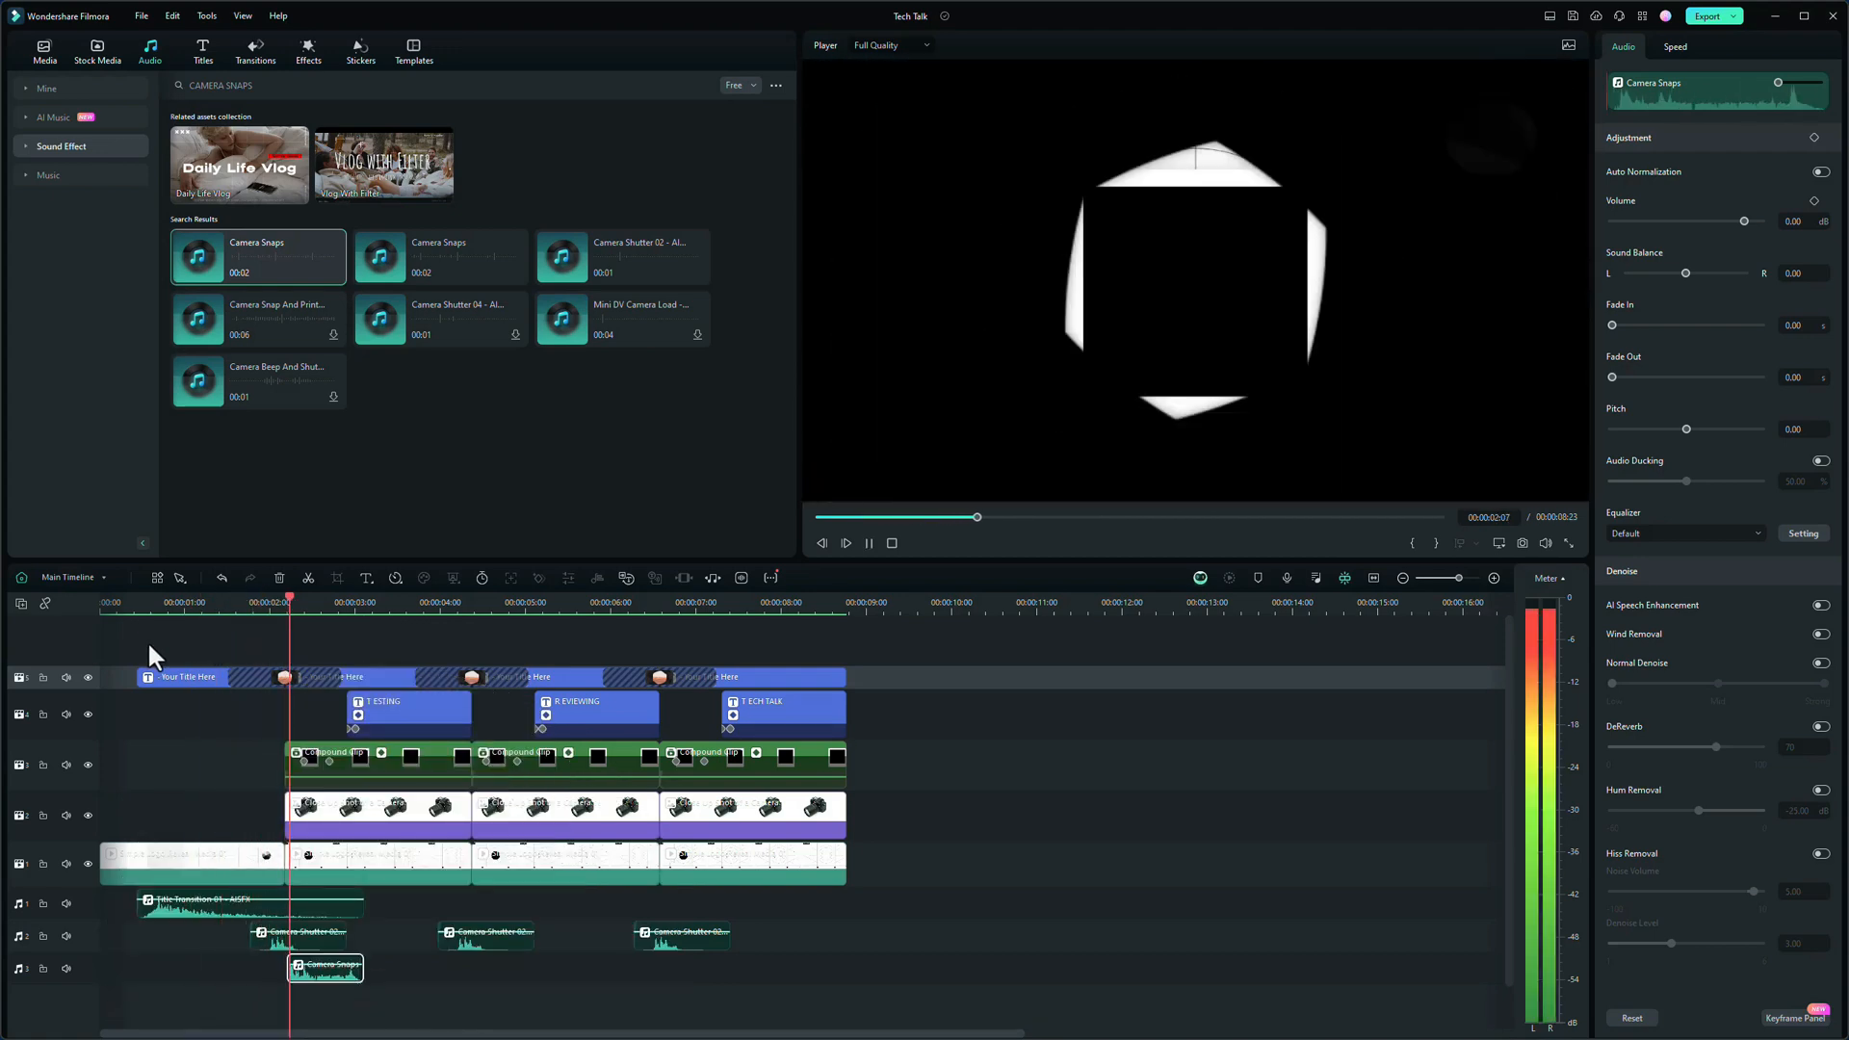
key("space")
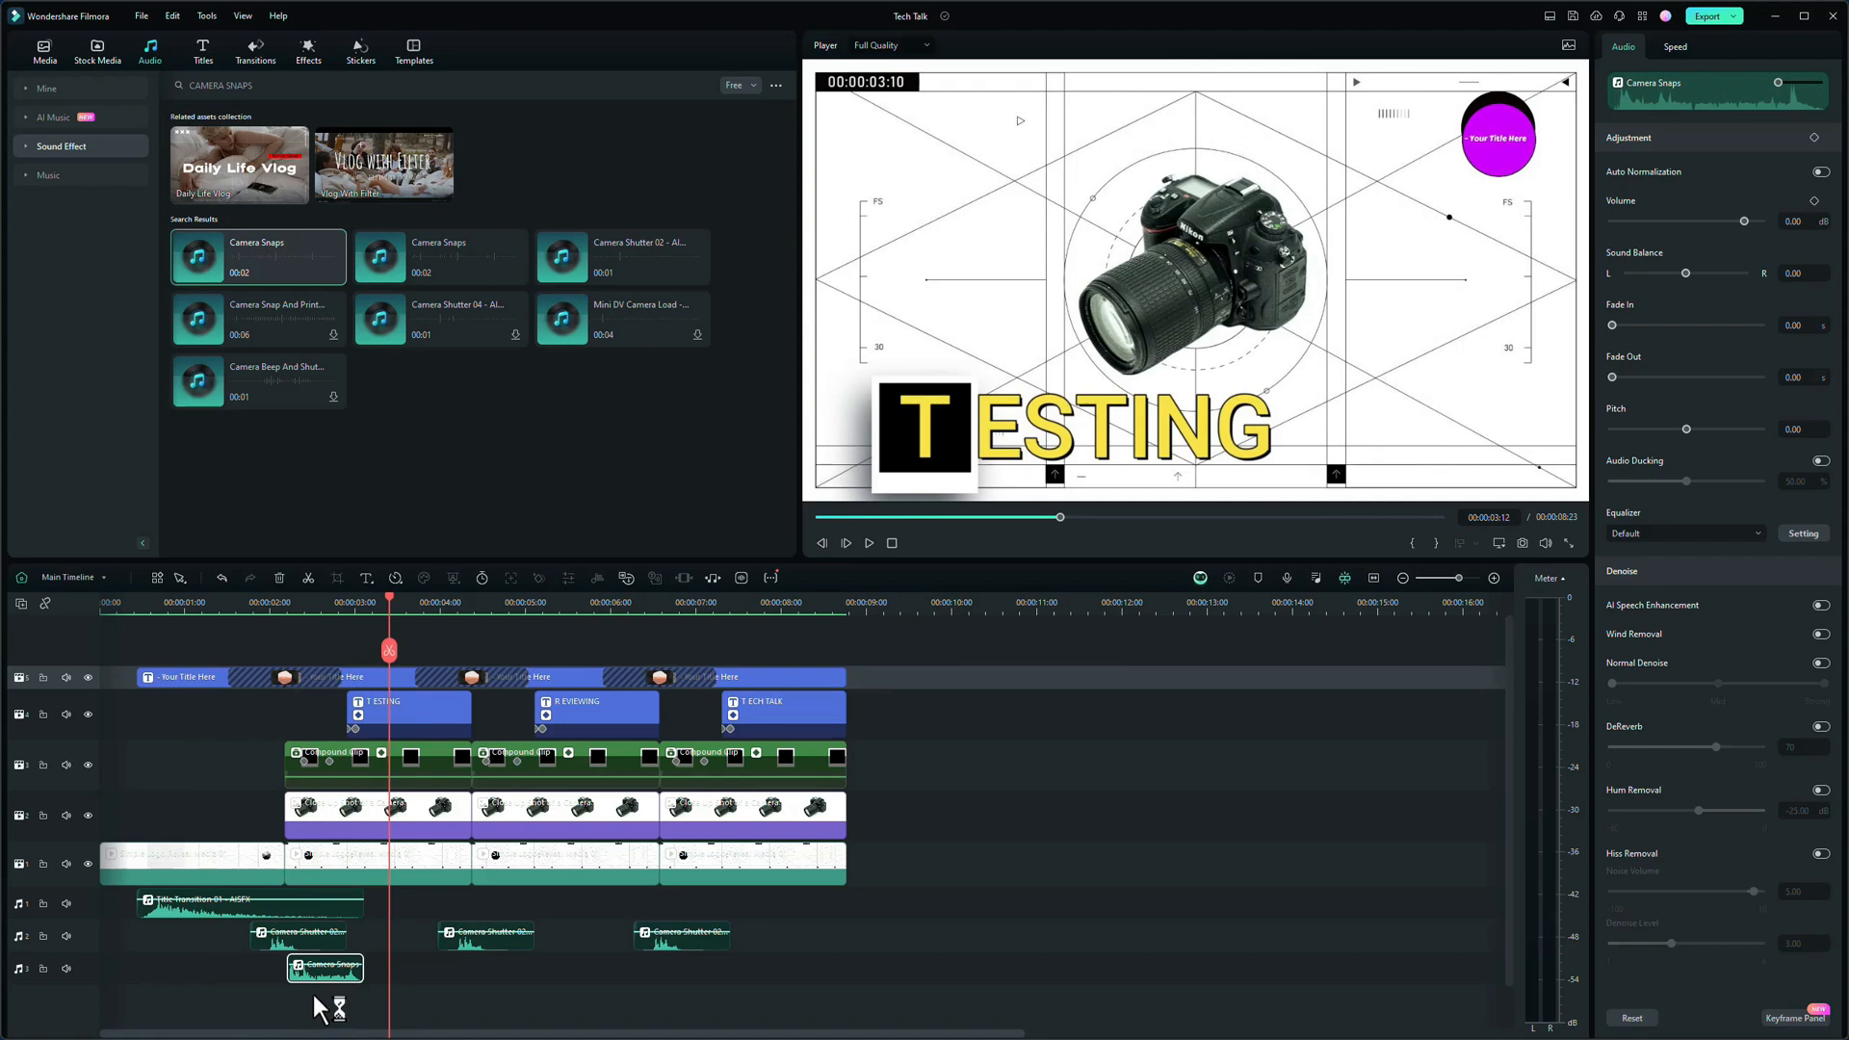
left_click(215, 661)
key("space")
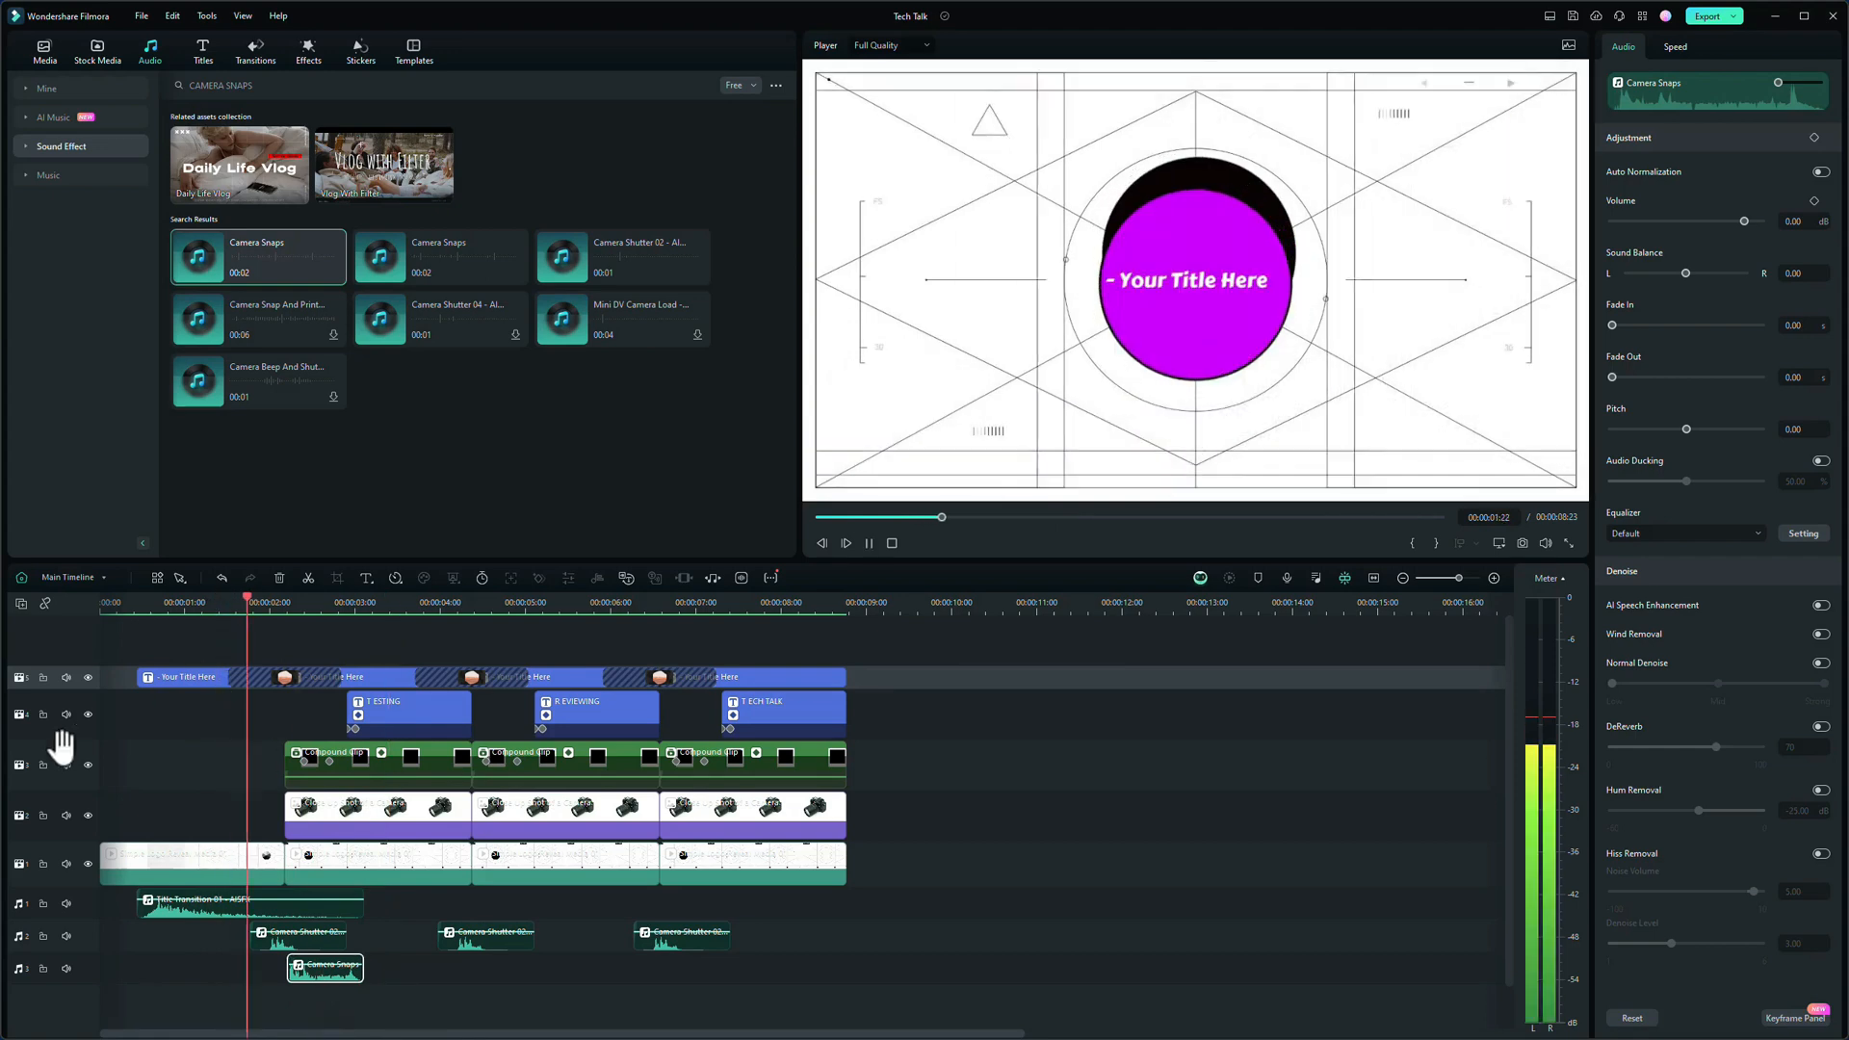
key("space")
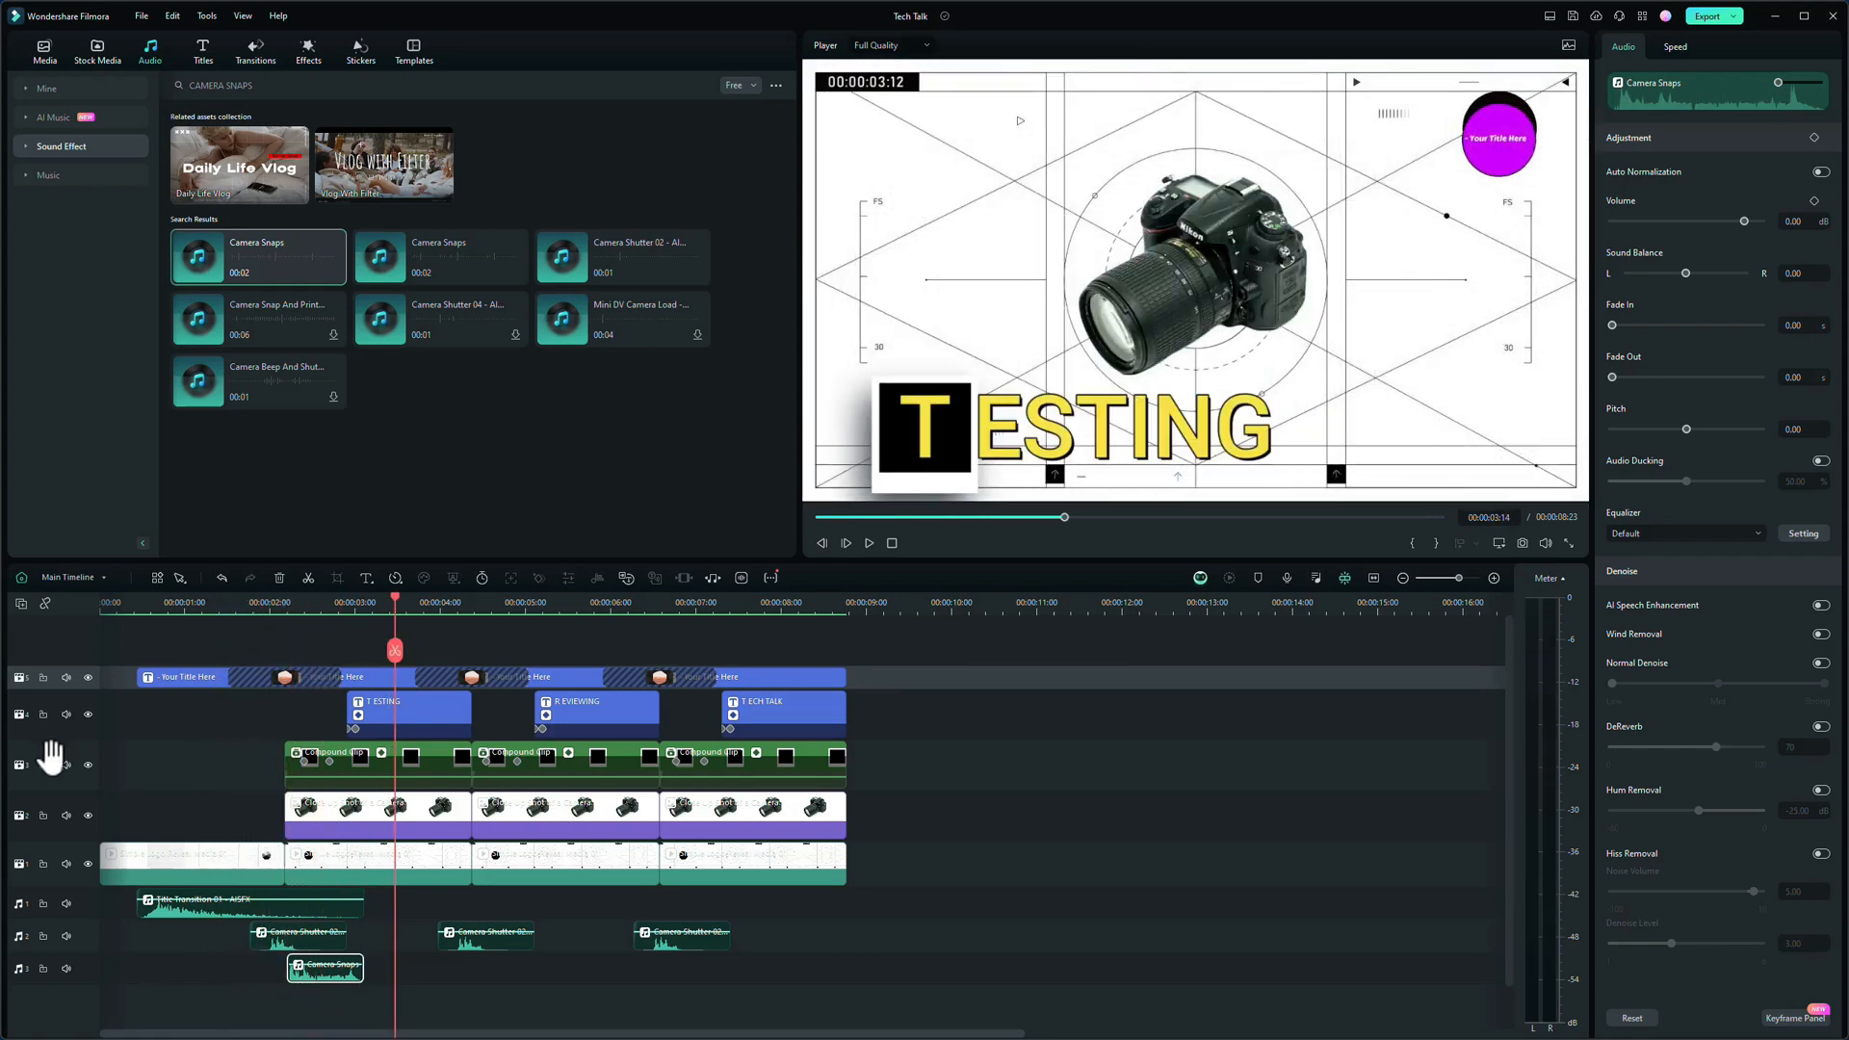
- Copy the trimmed Camera Snaps clip and paste it on the third audio track at 00:00:04:11, where the second section starts
right_click(331, 974)
left_click(409, 643)
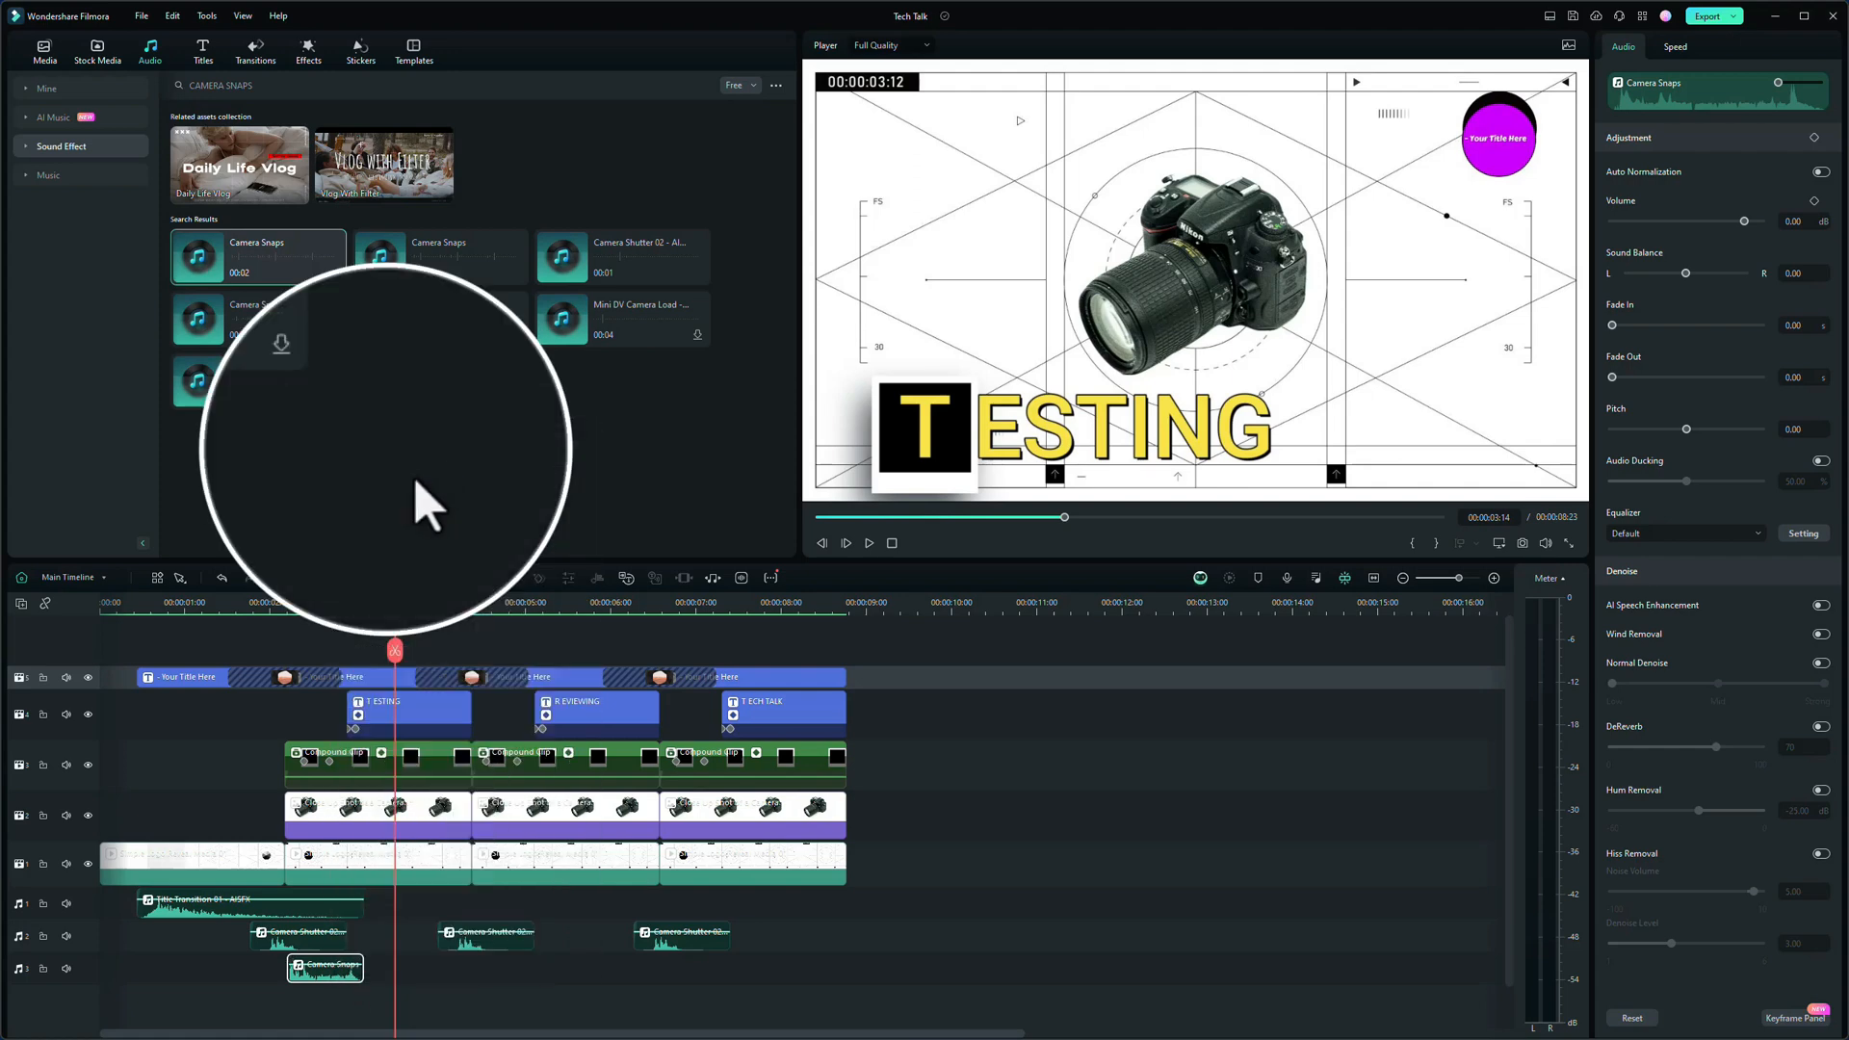
left_click(480, 602)
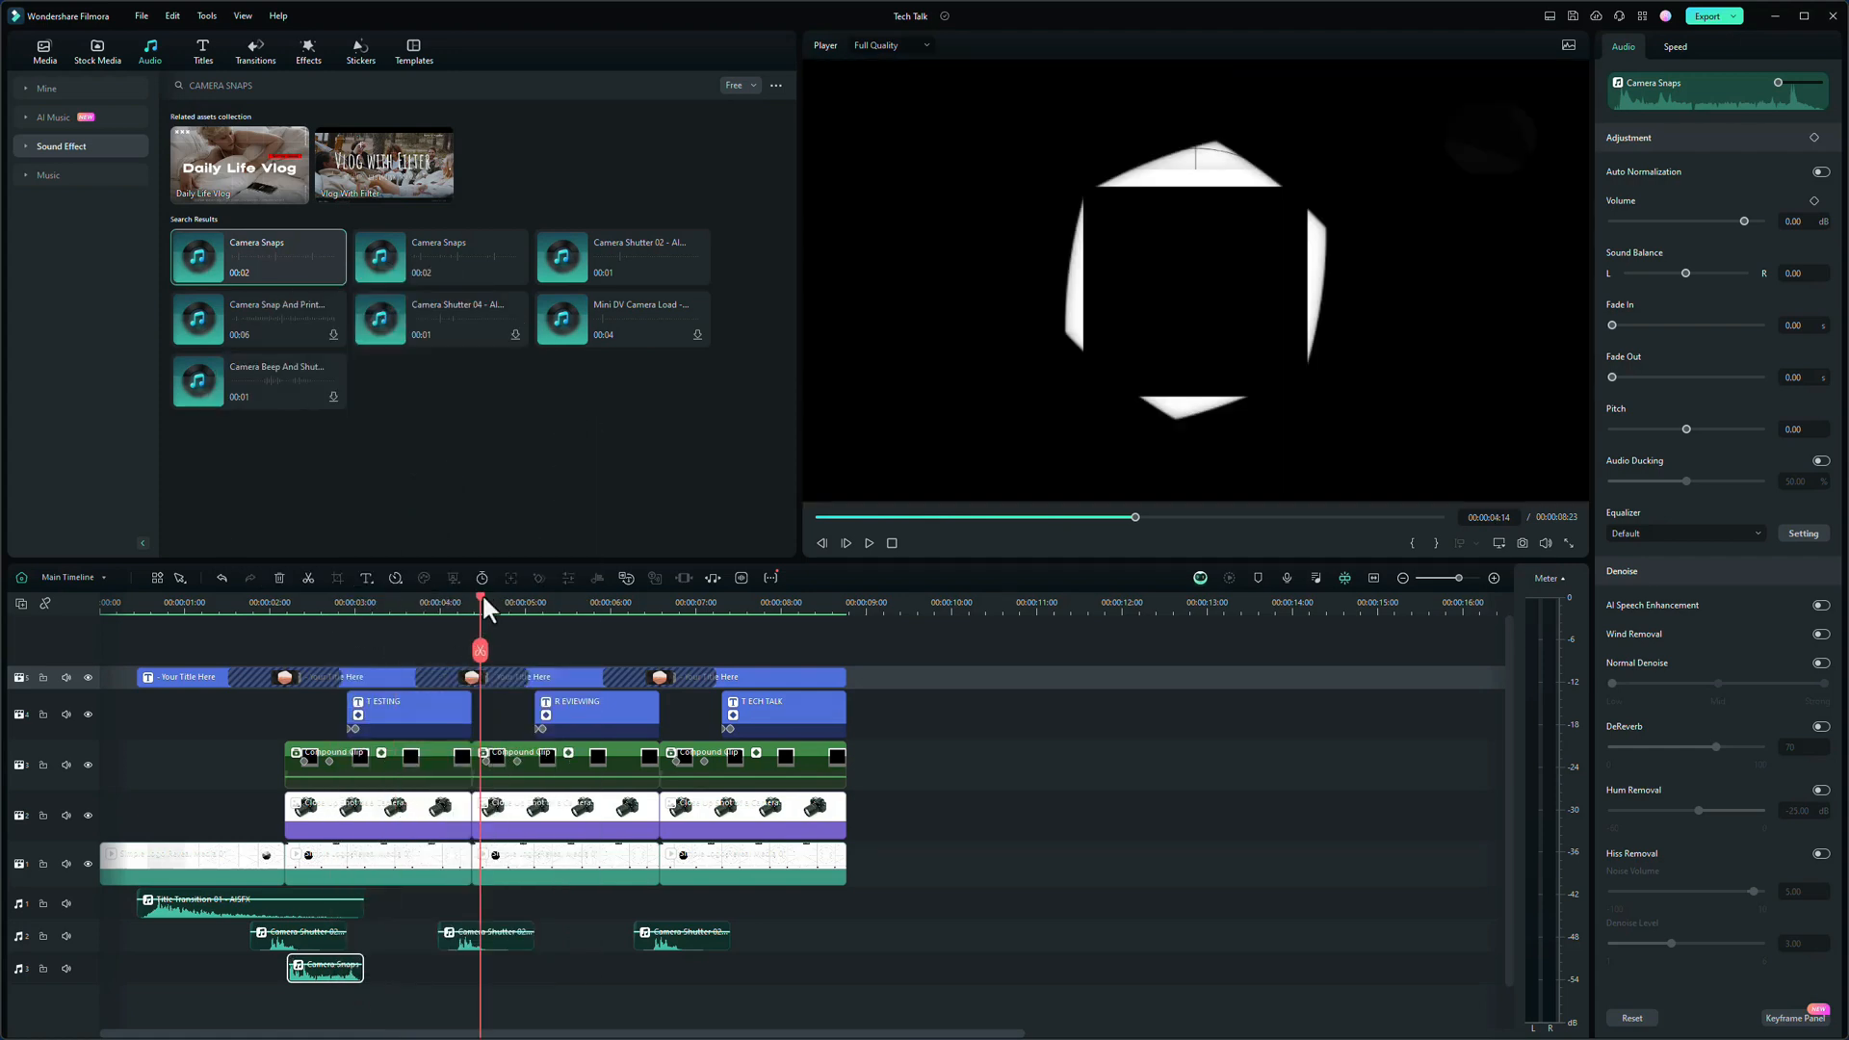
left_click_drag(476, 595, 470, 598)
left_click(82, 973)
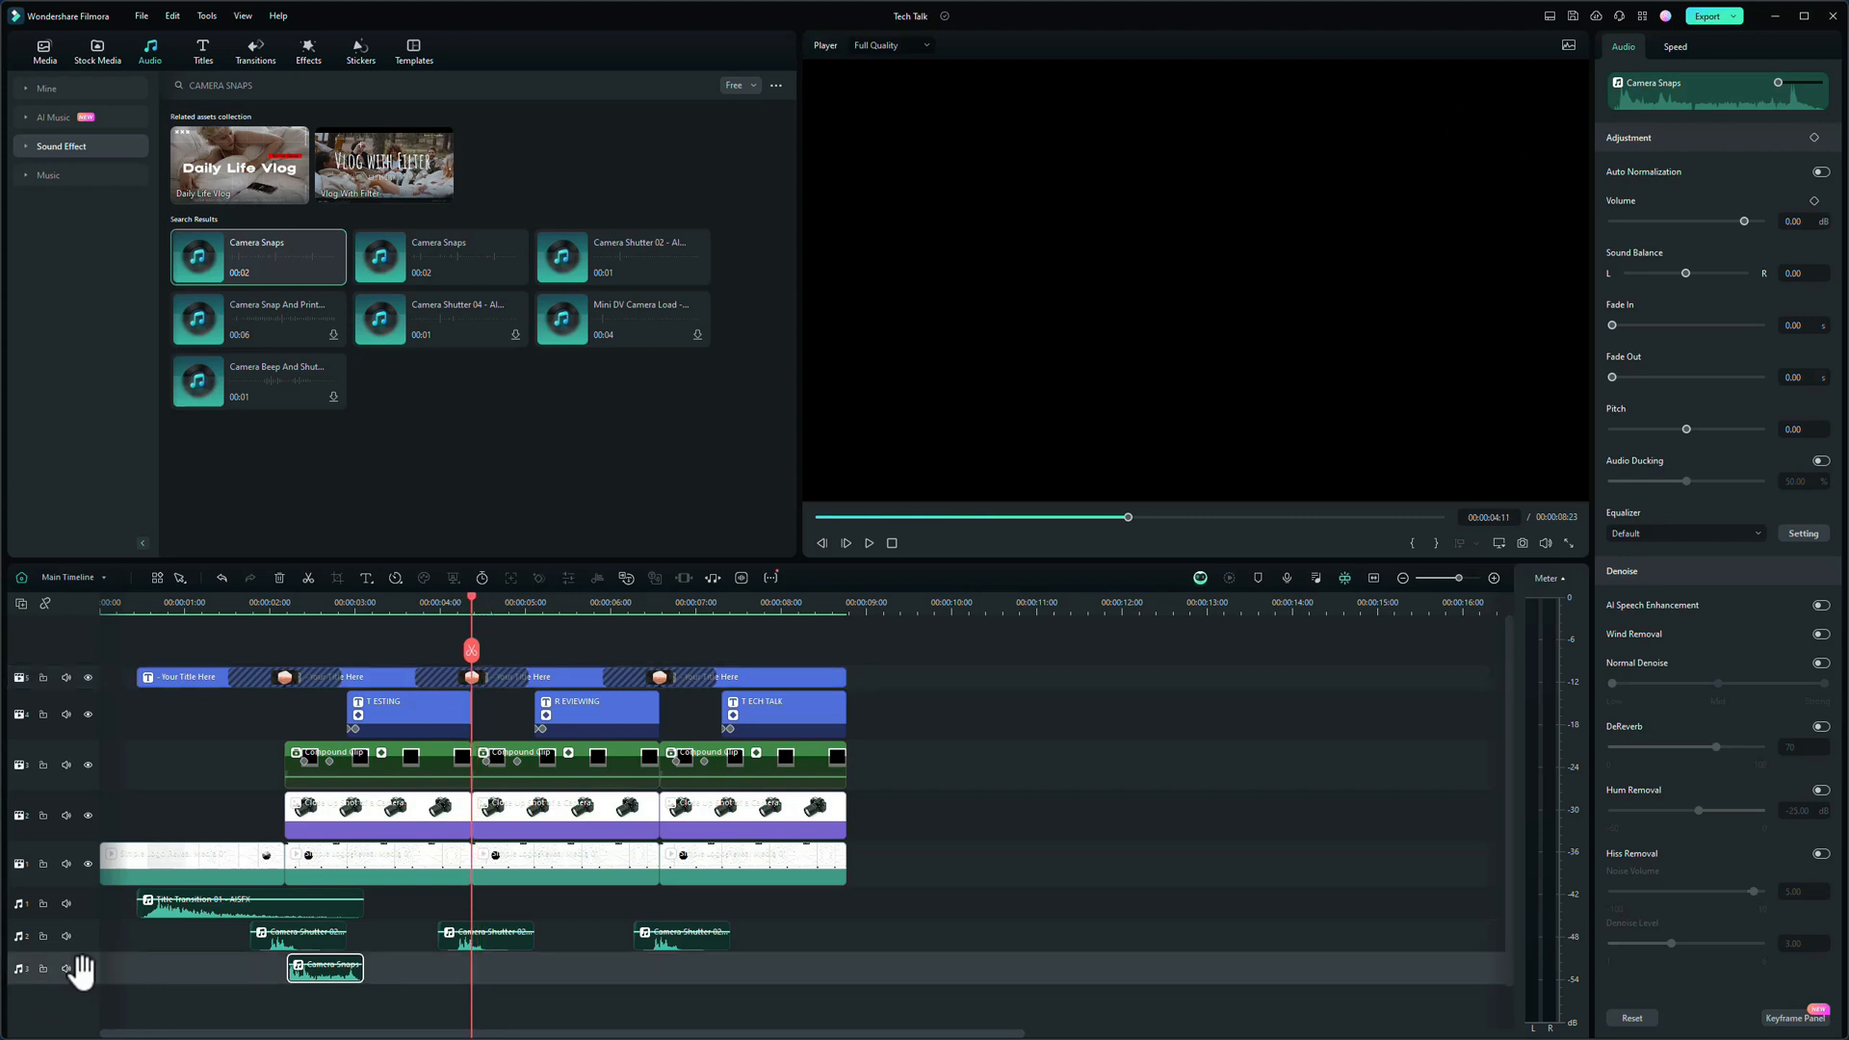
key("ctrl+v")
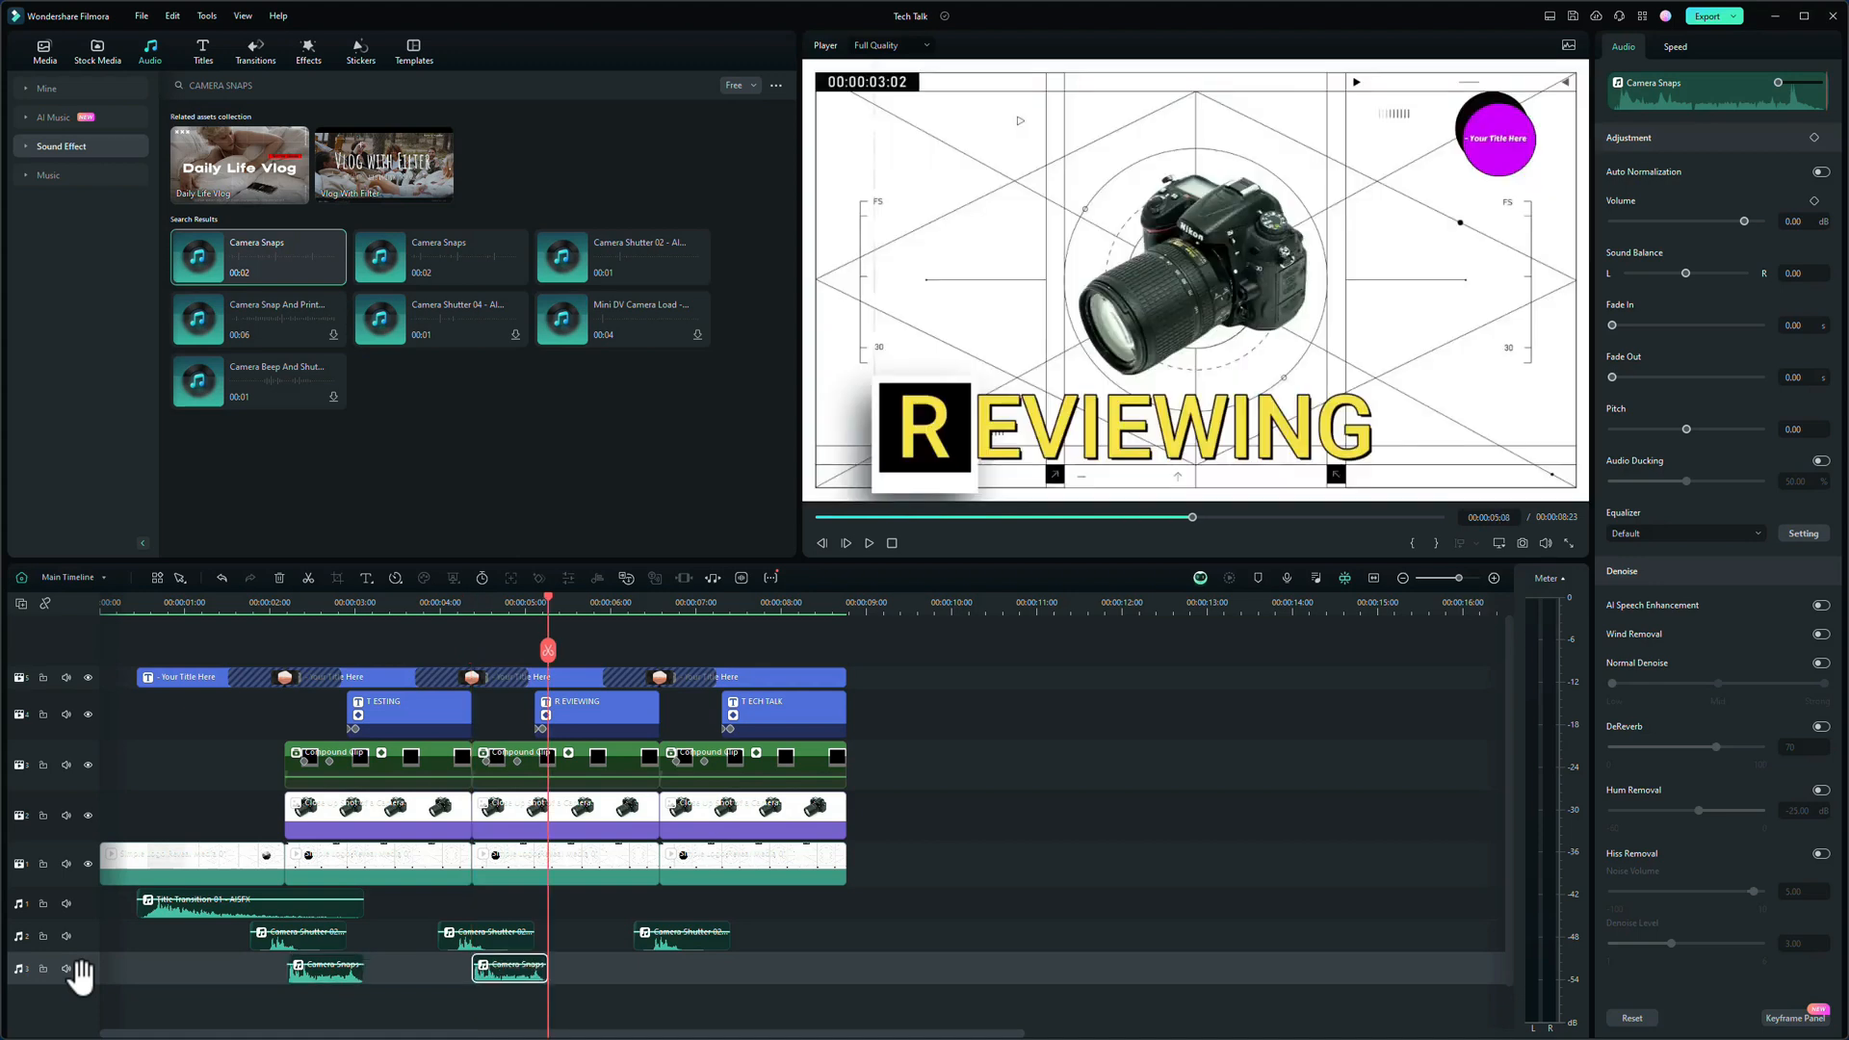
- Paste another Camera Snaps copy on the third audio track at 00:00:06:17, where the third section starts
left_click(661, 603)
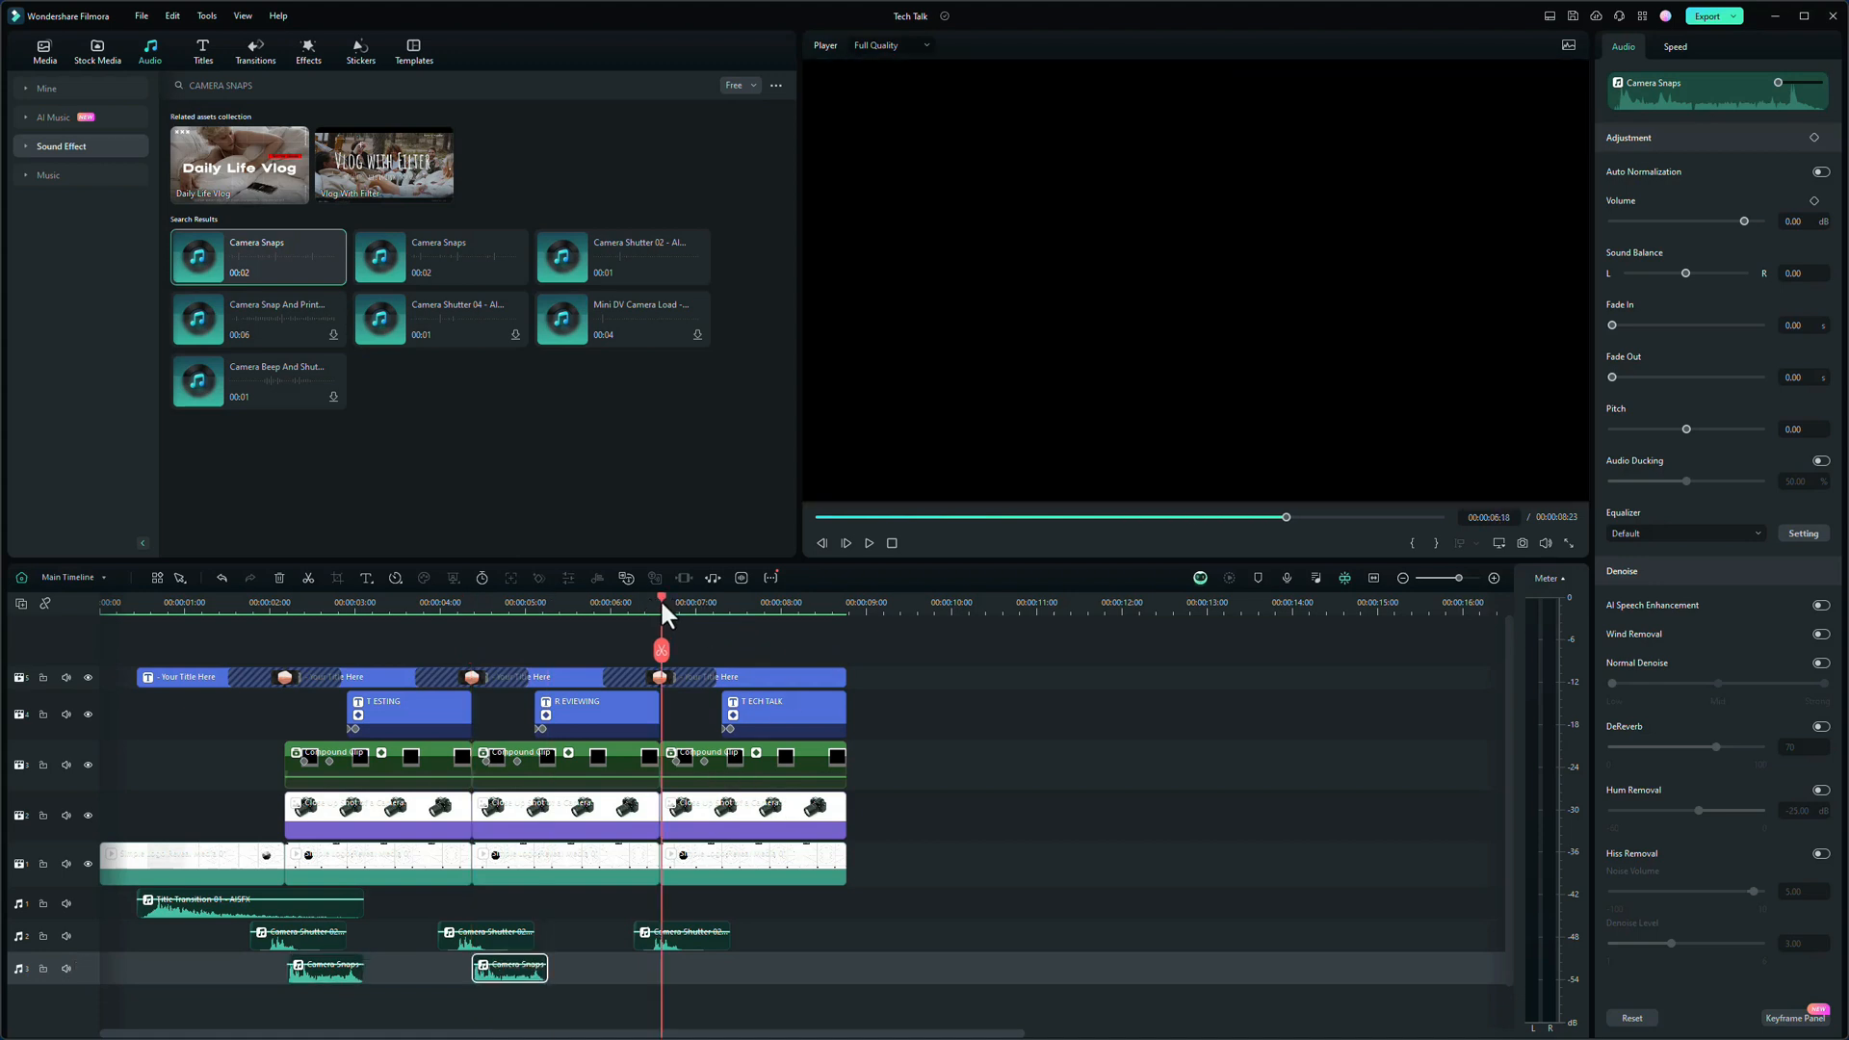
left_click(658, 598)
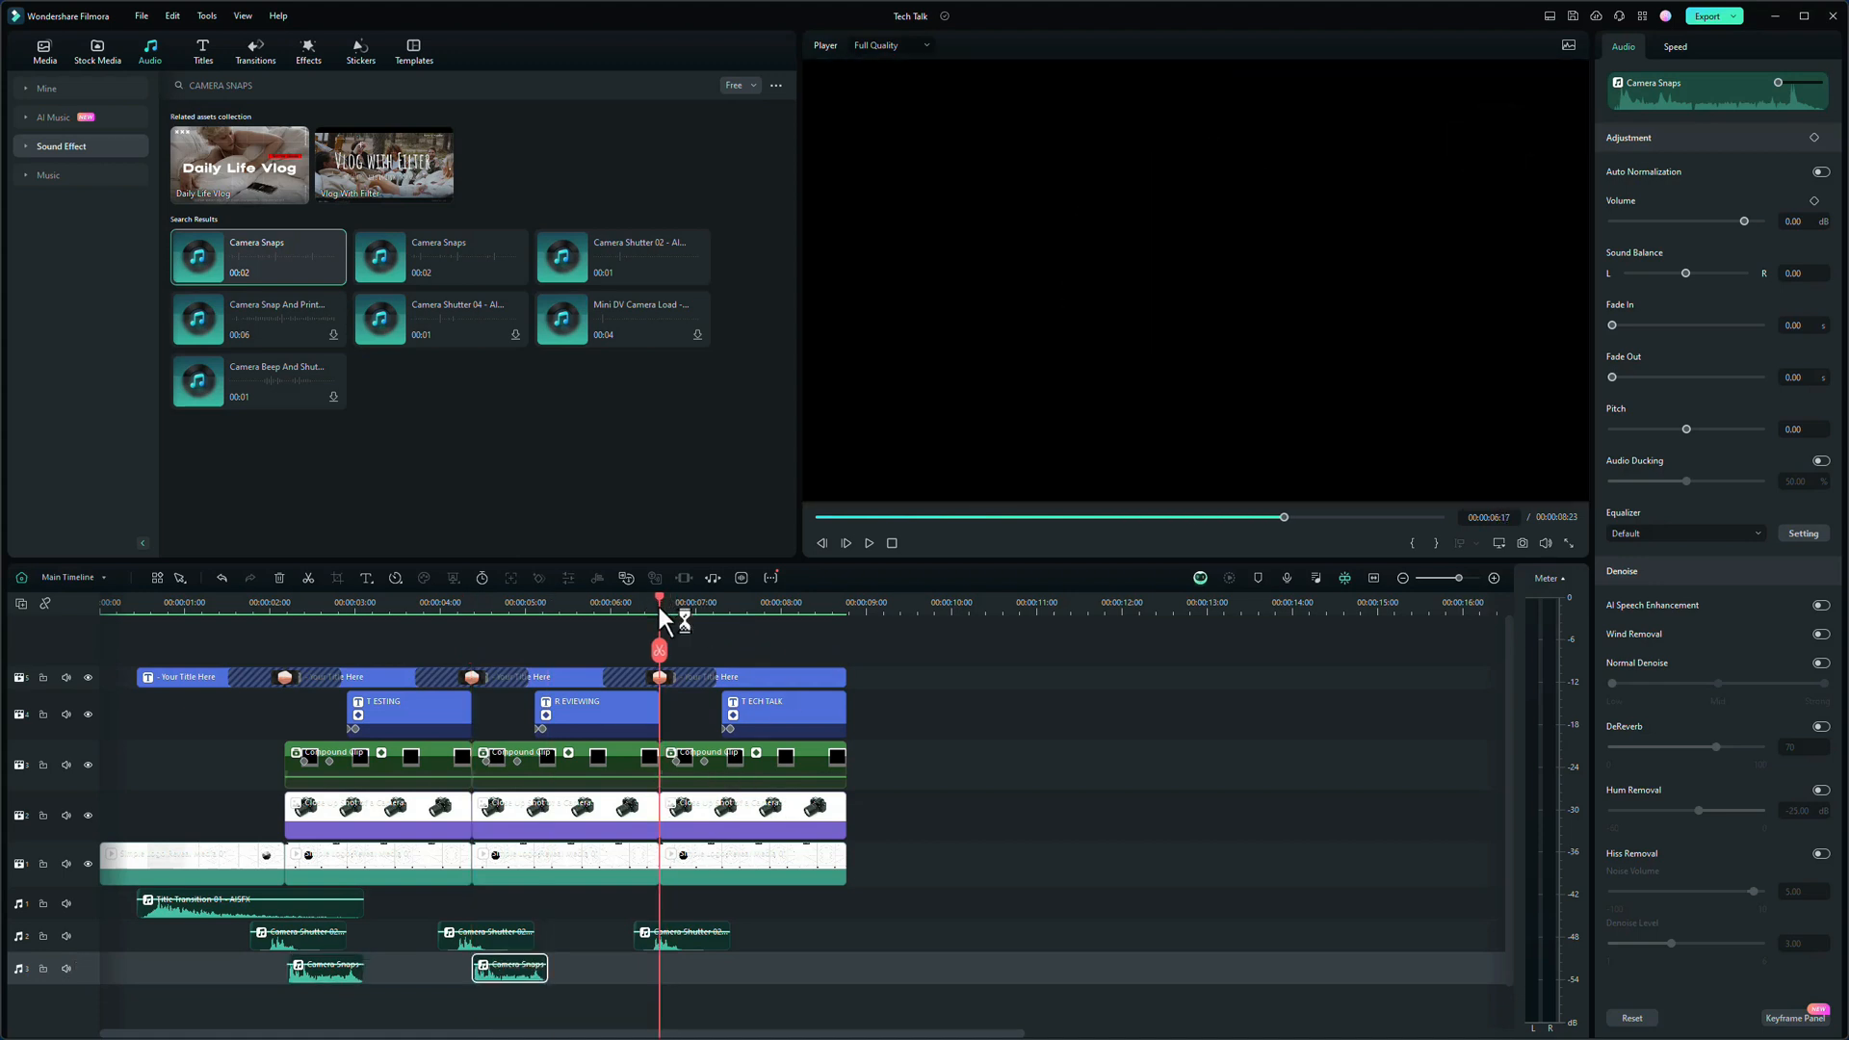
key("ctrl+v")
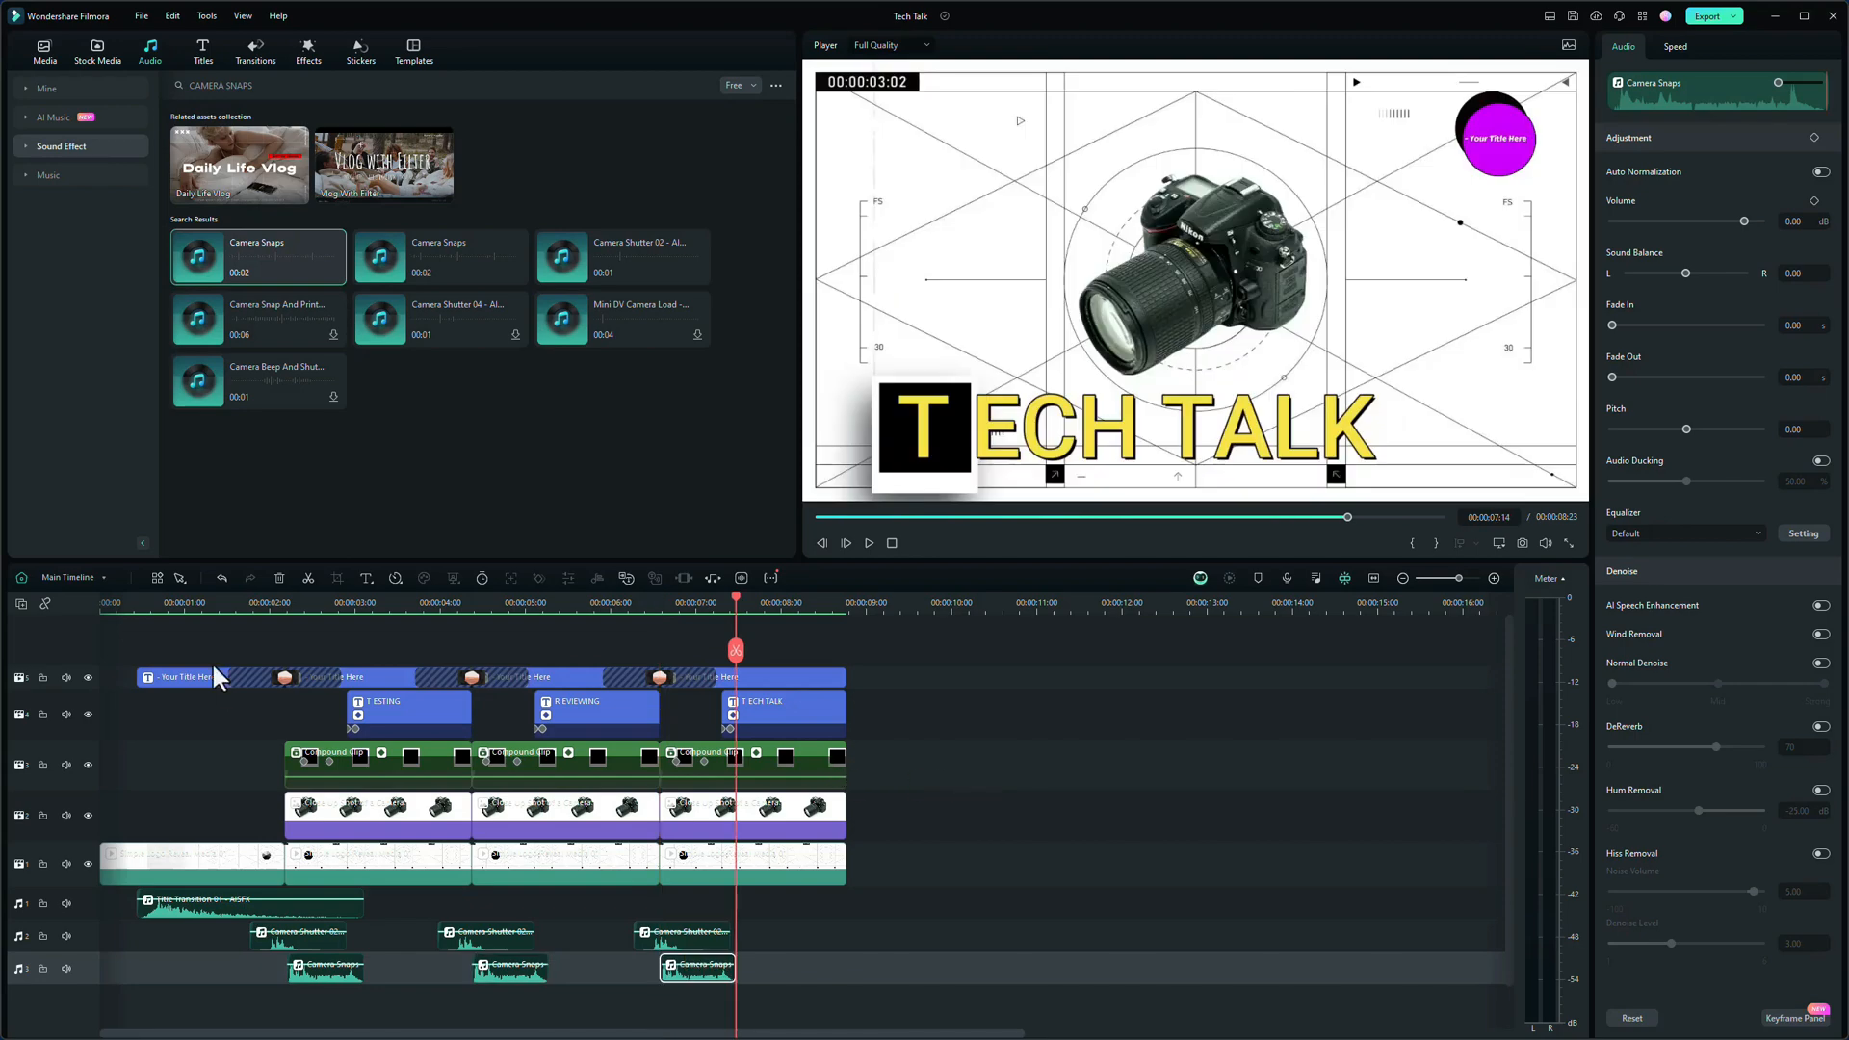
- Play back the intro to check all camera snaps sounds, and return the playhead to the start
left_click(216, 604)
key("space")
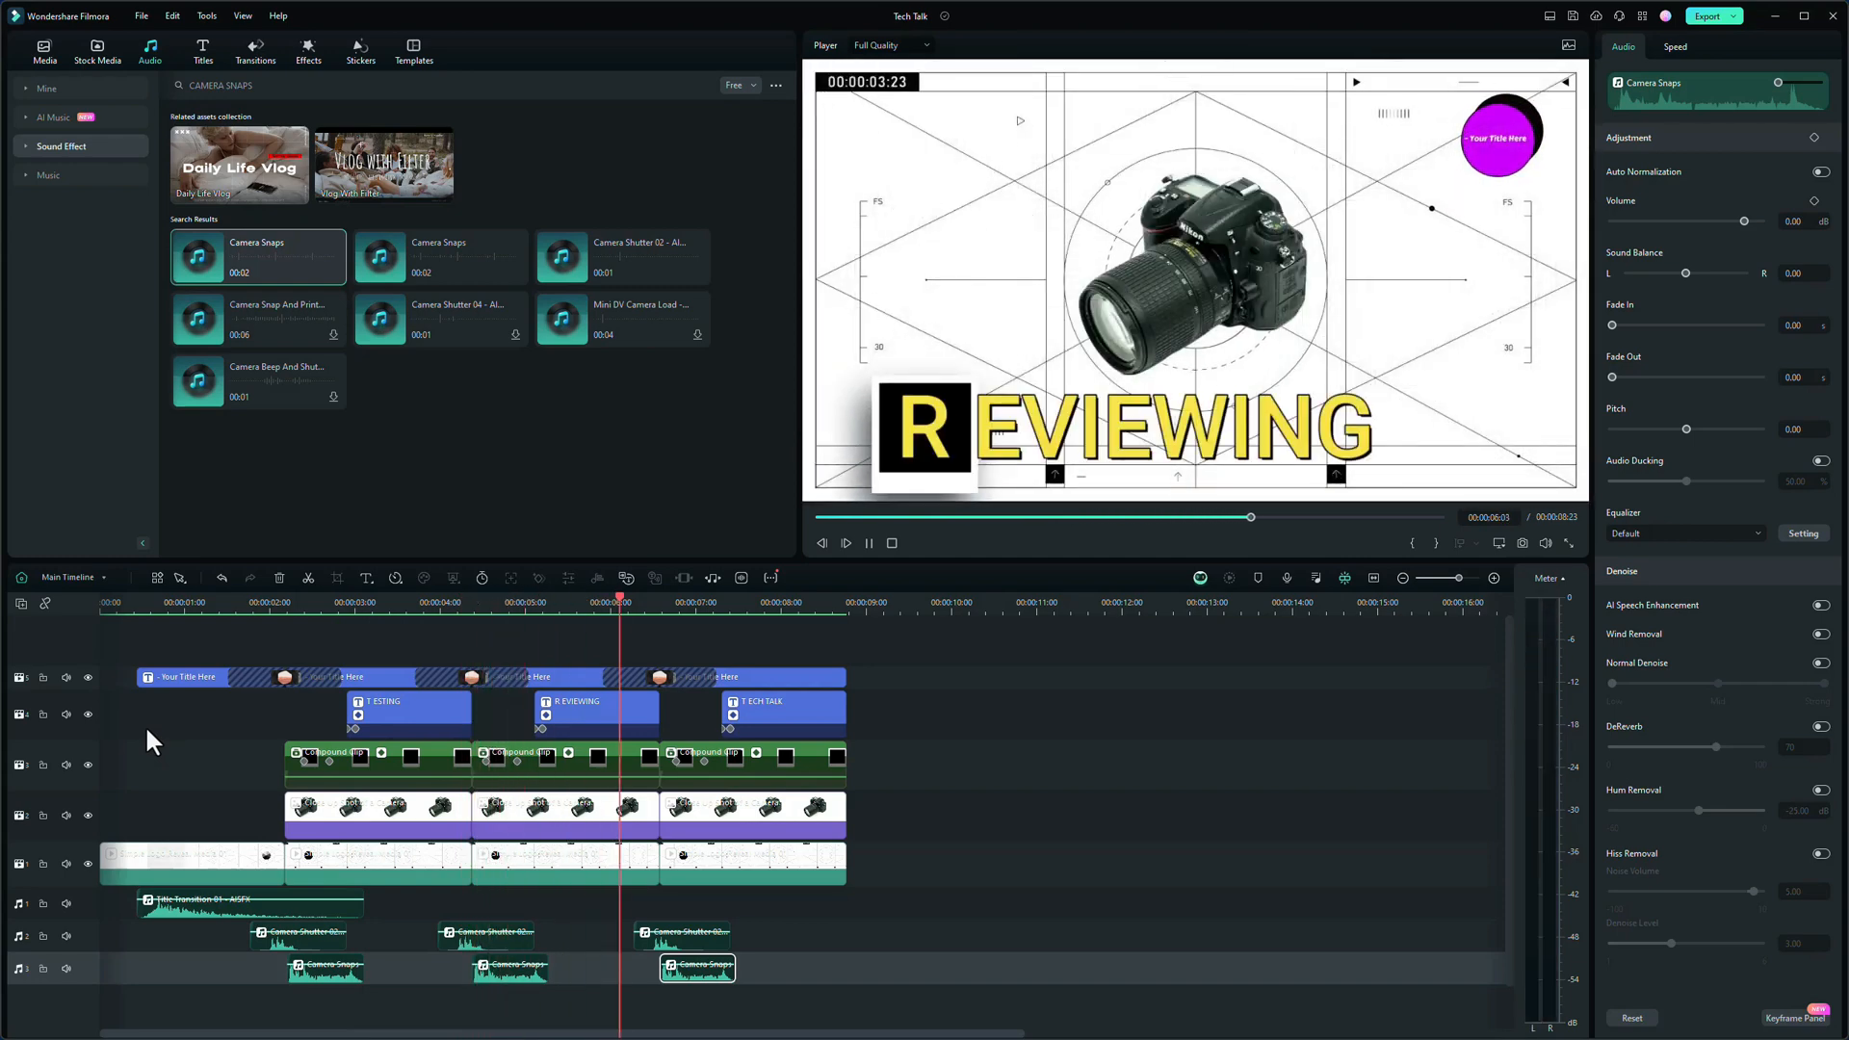
key("space")
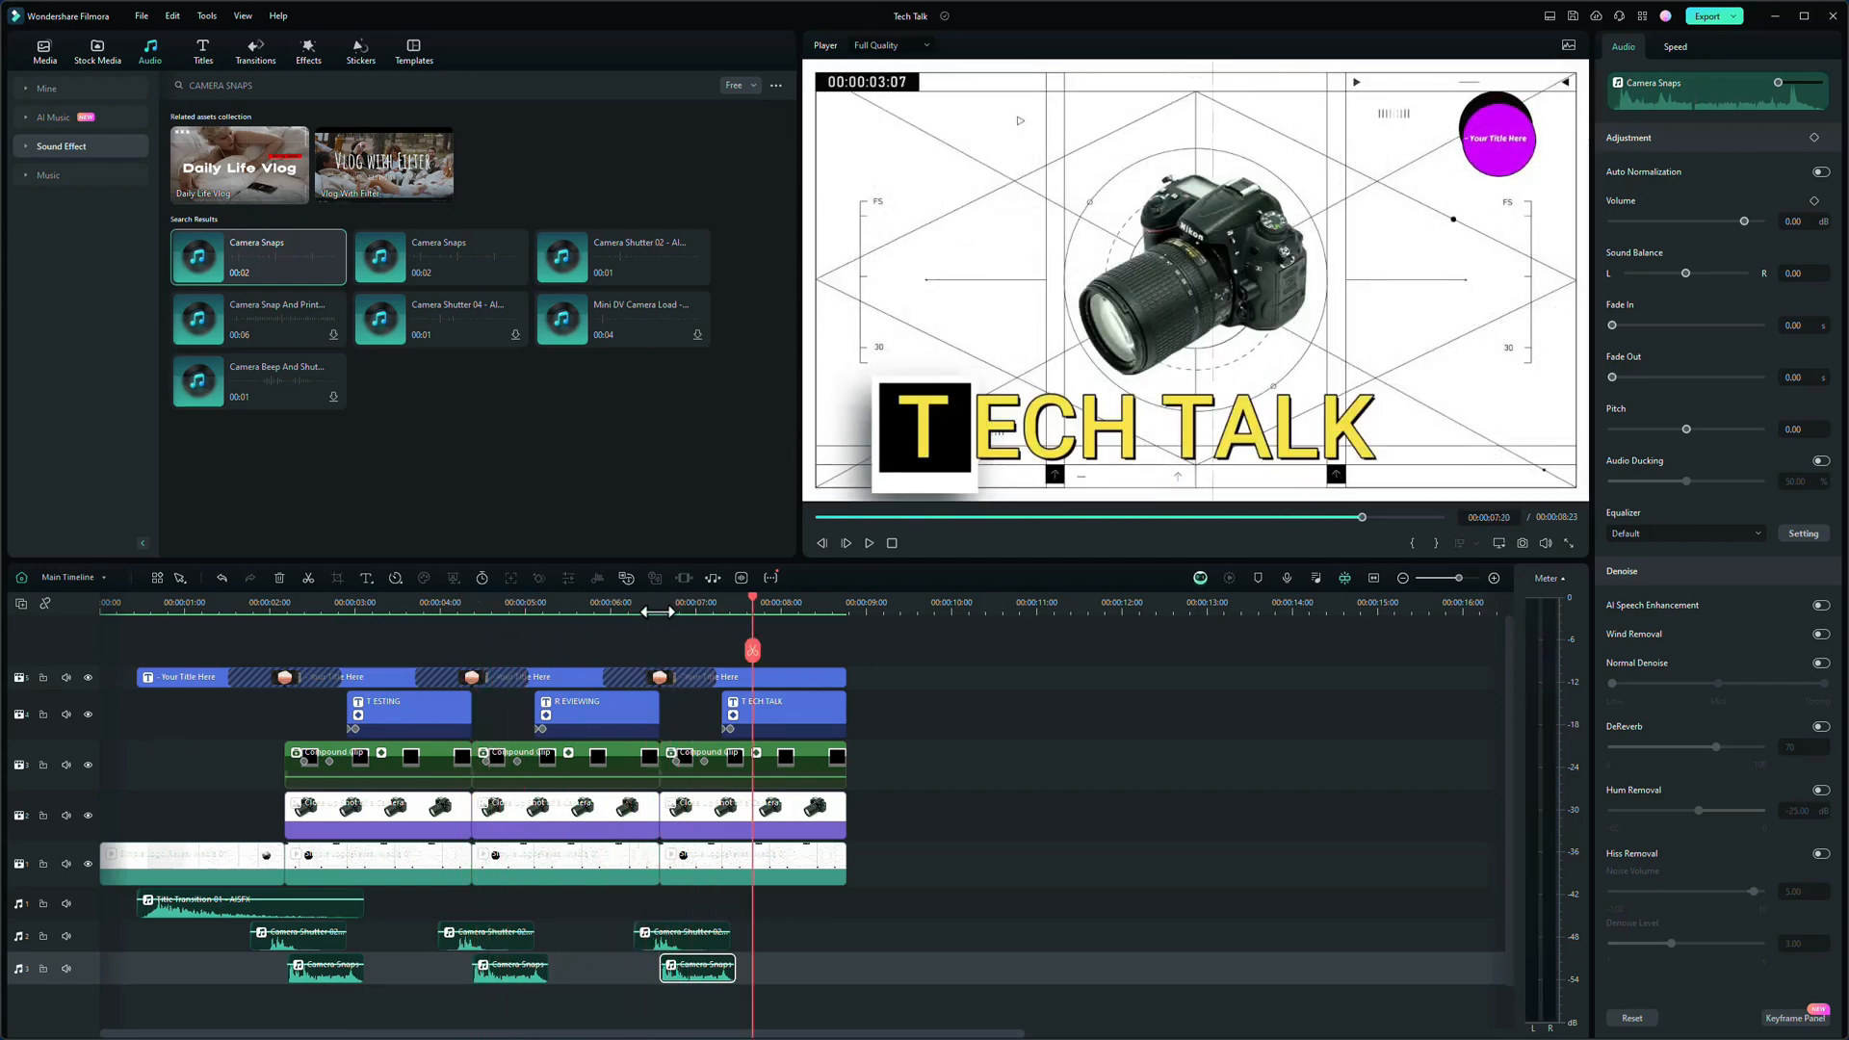
left_click(658, 604)
key("Home")
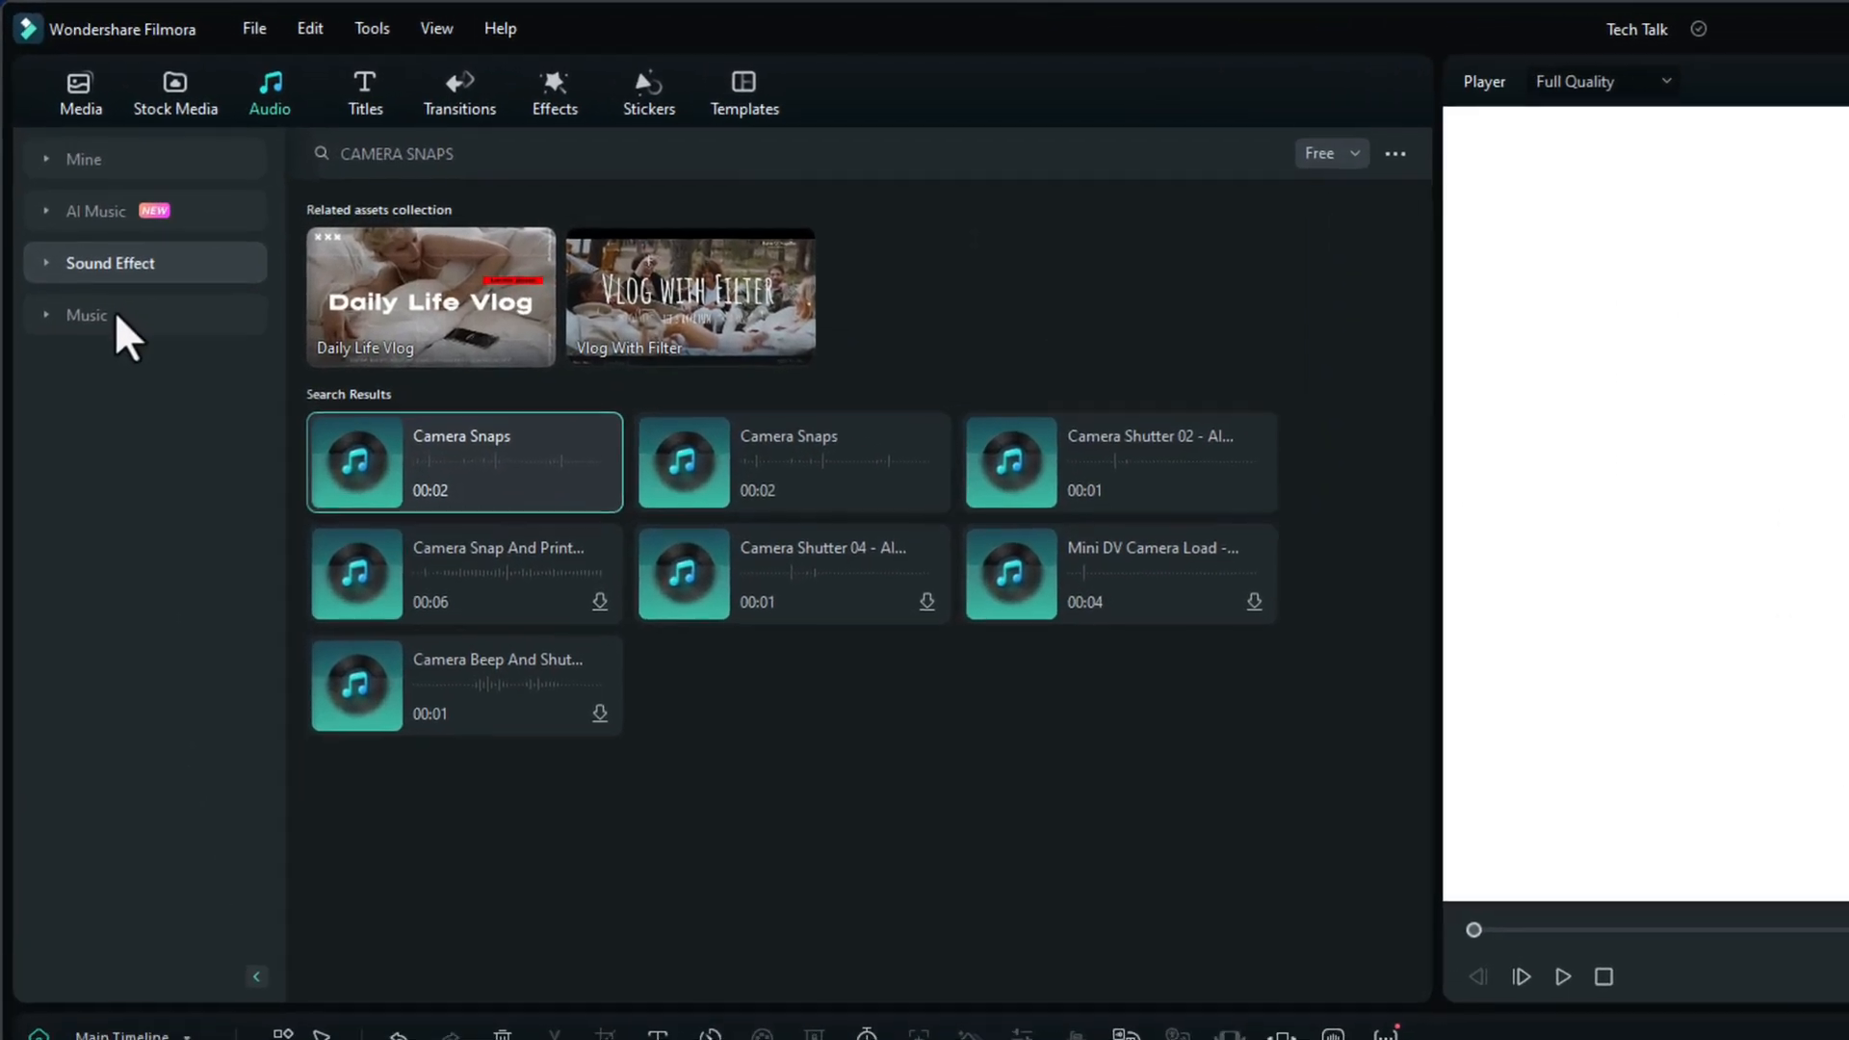
- Add the favorite music Acking Our Minds to the fourth audio track, starting slightly after the beginning of the timeline
left_click(56, 177)
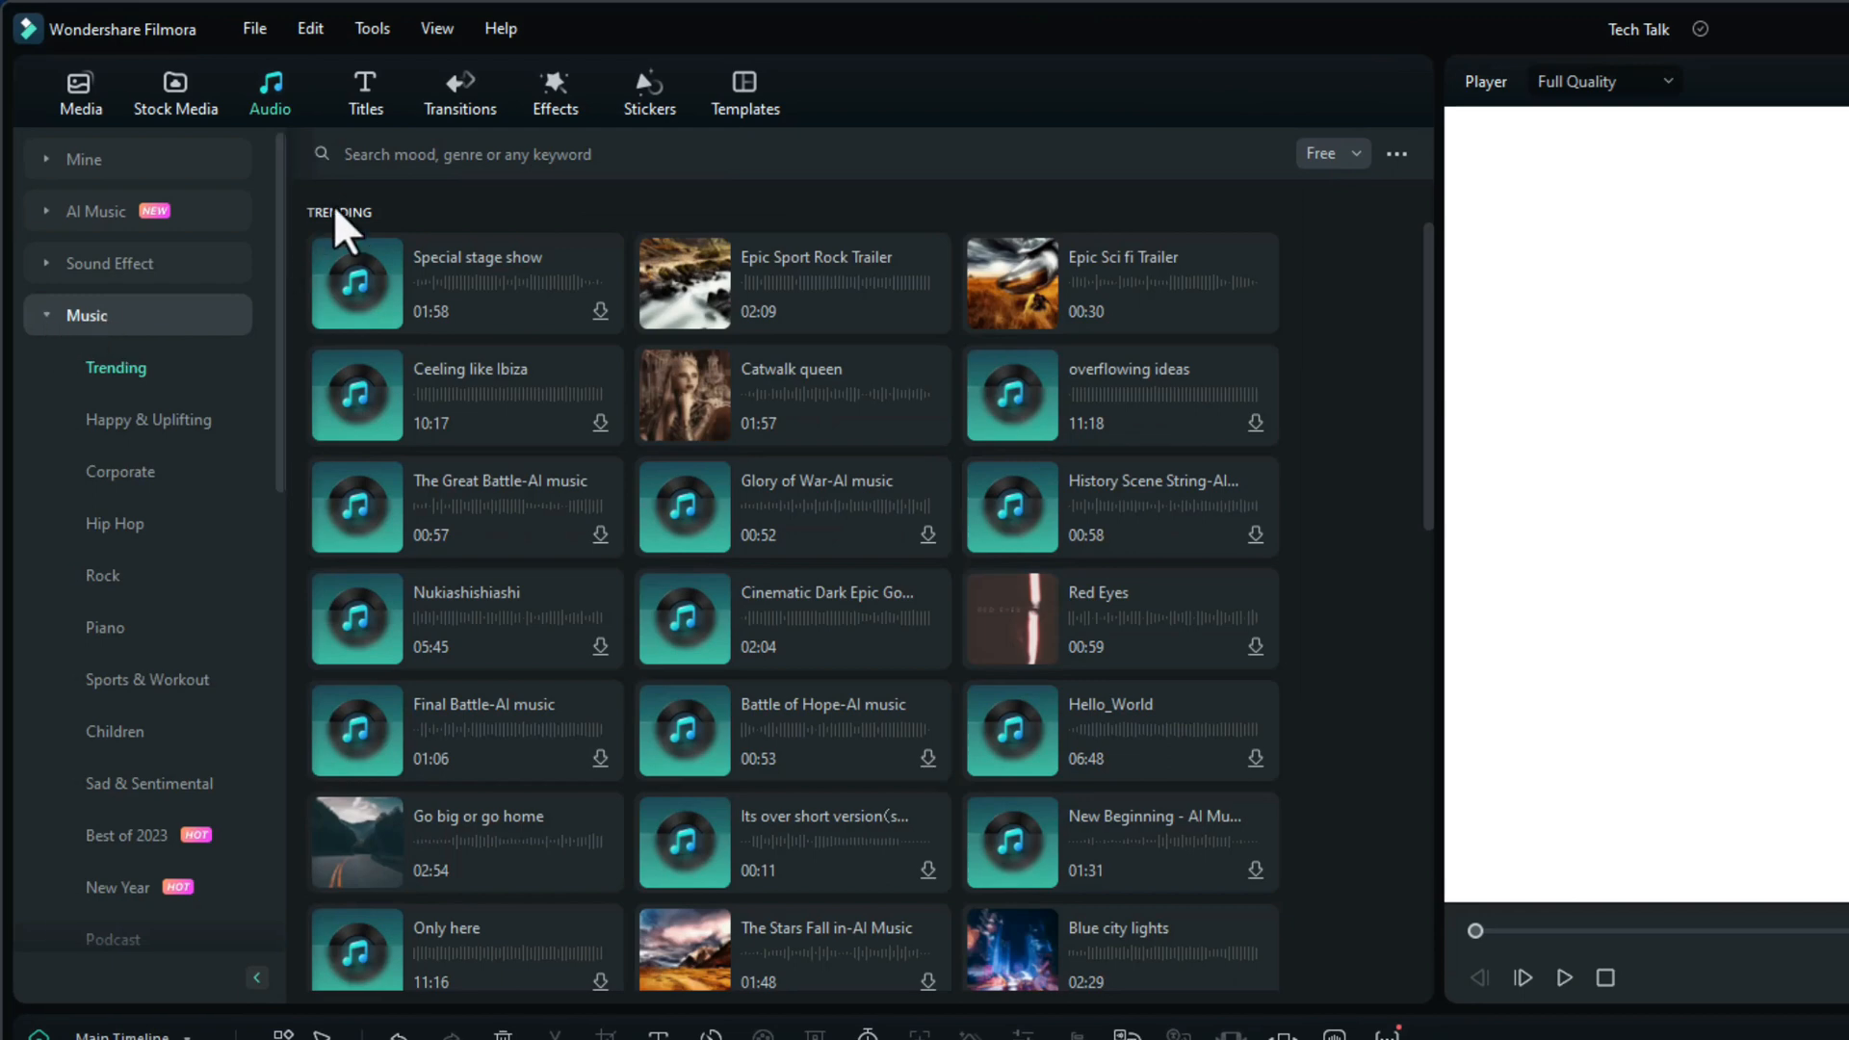
left_click(360, 157)
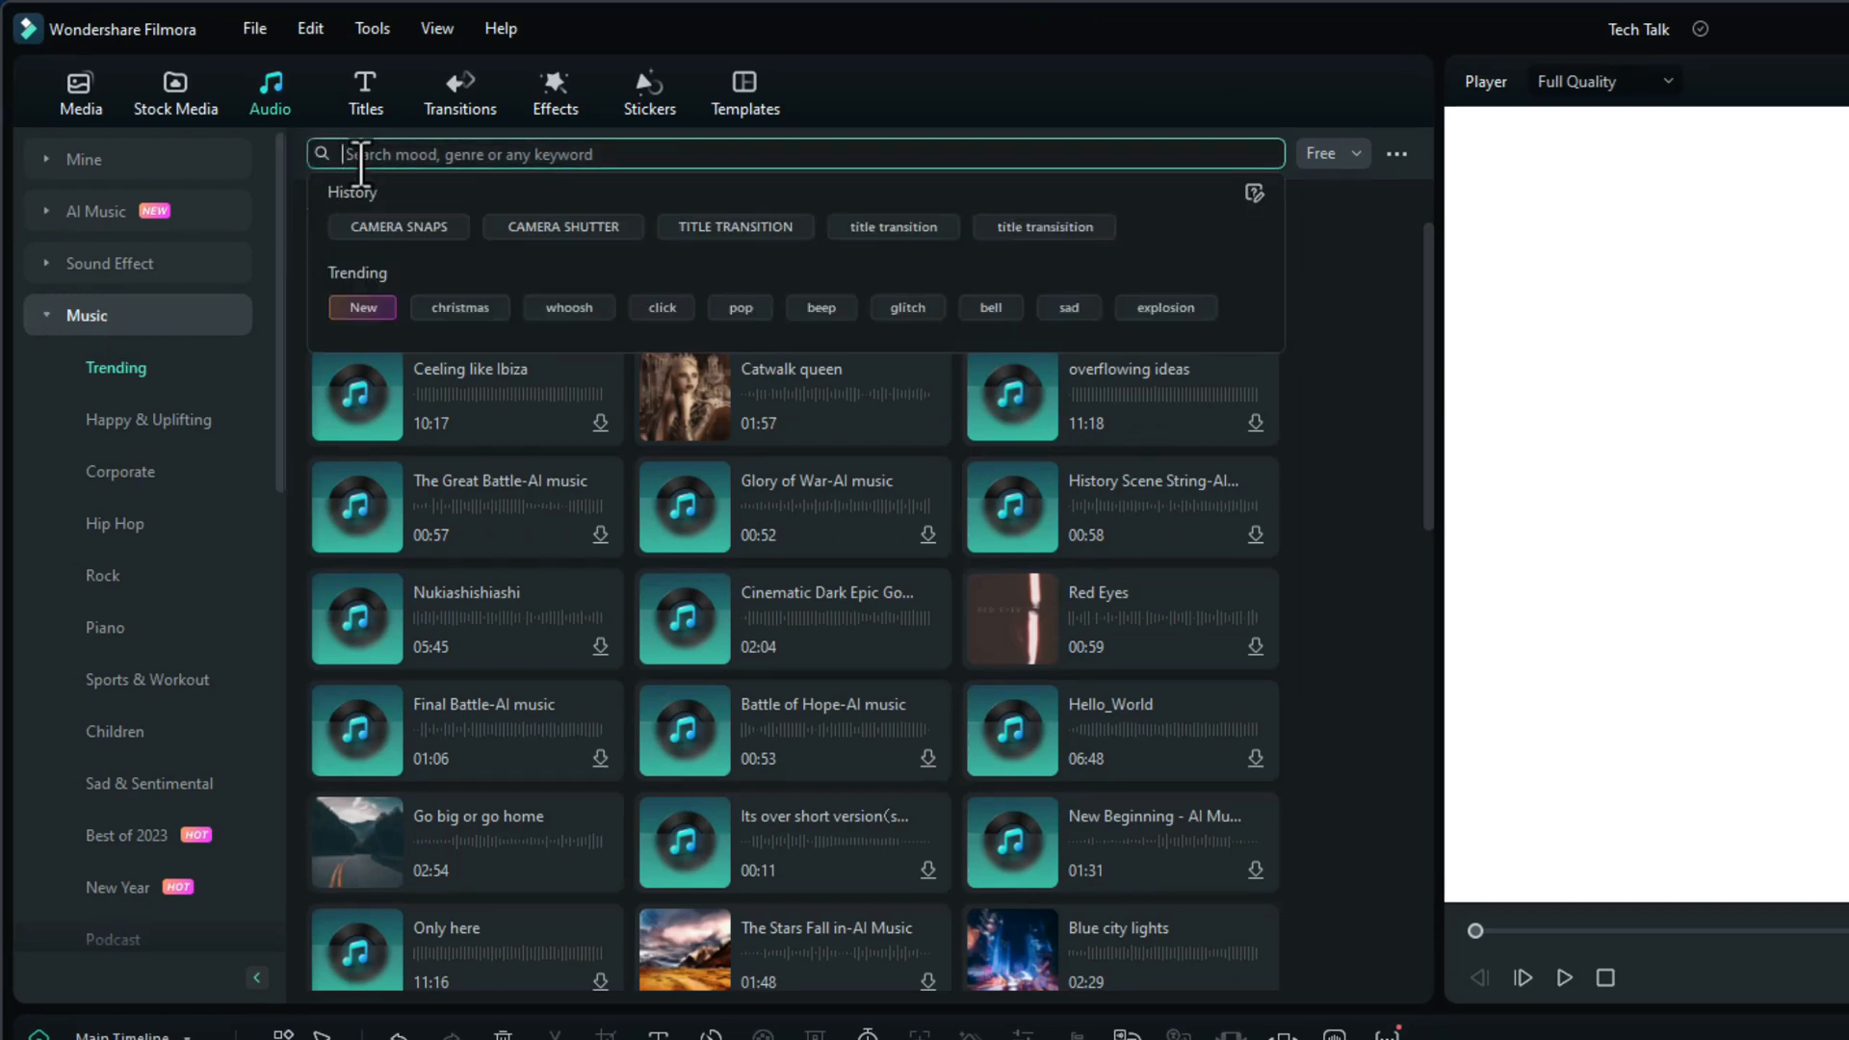
left_click(204, 159)
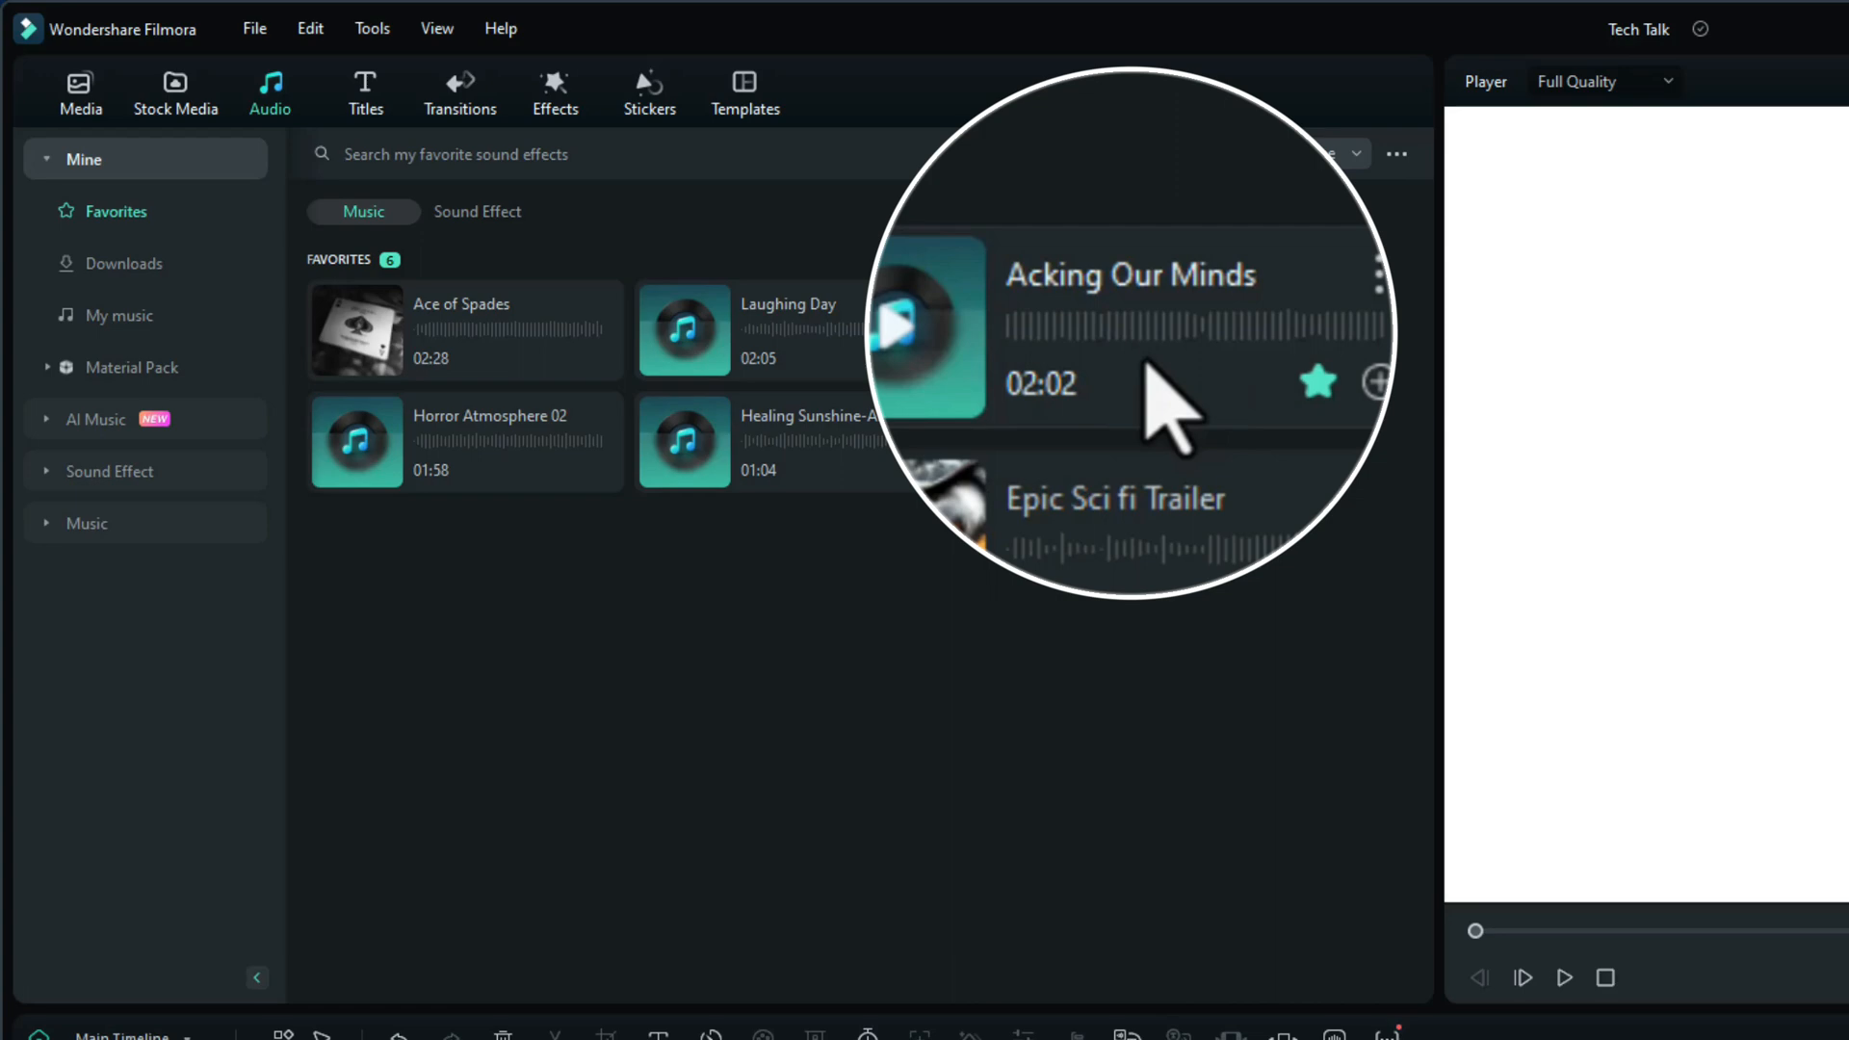
left_click_drag(1138, 351, 106, 1005)
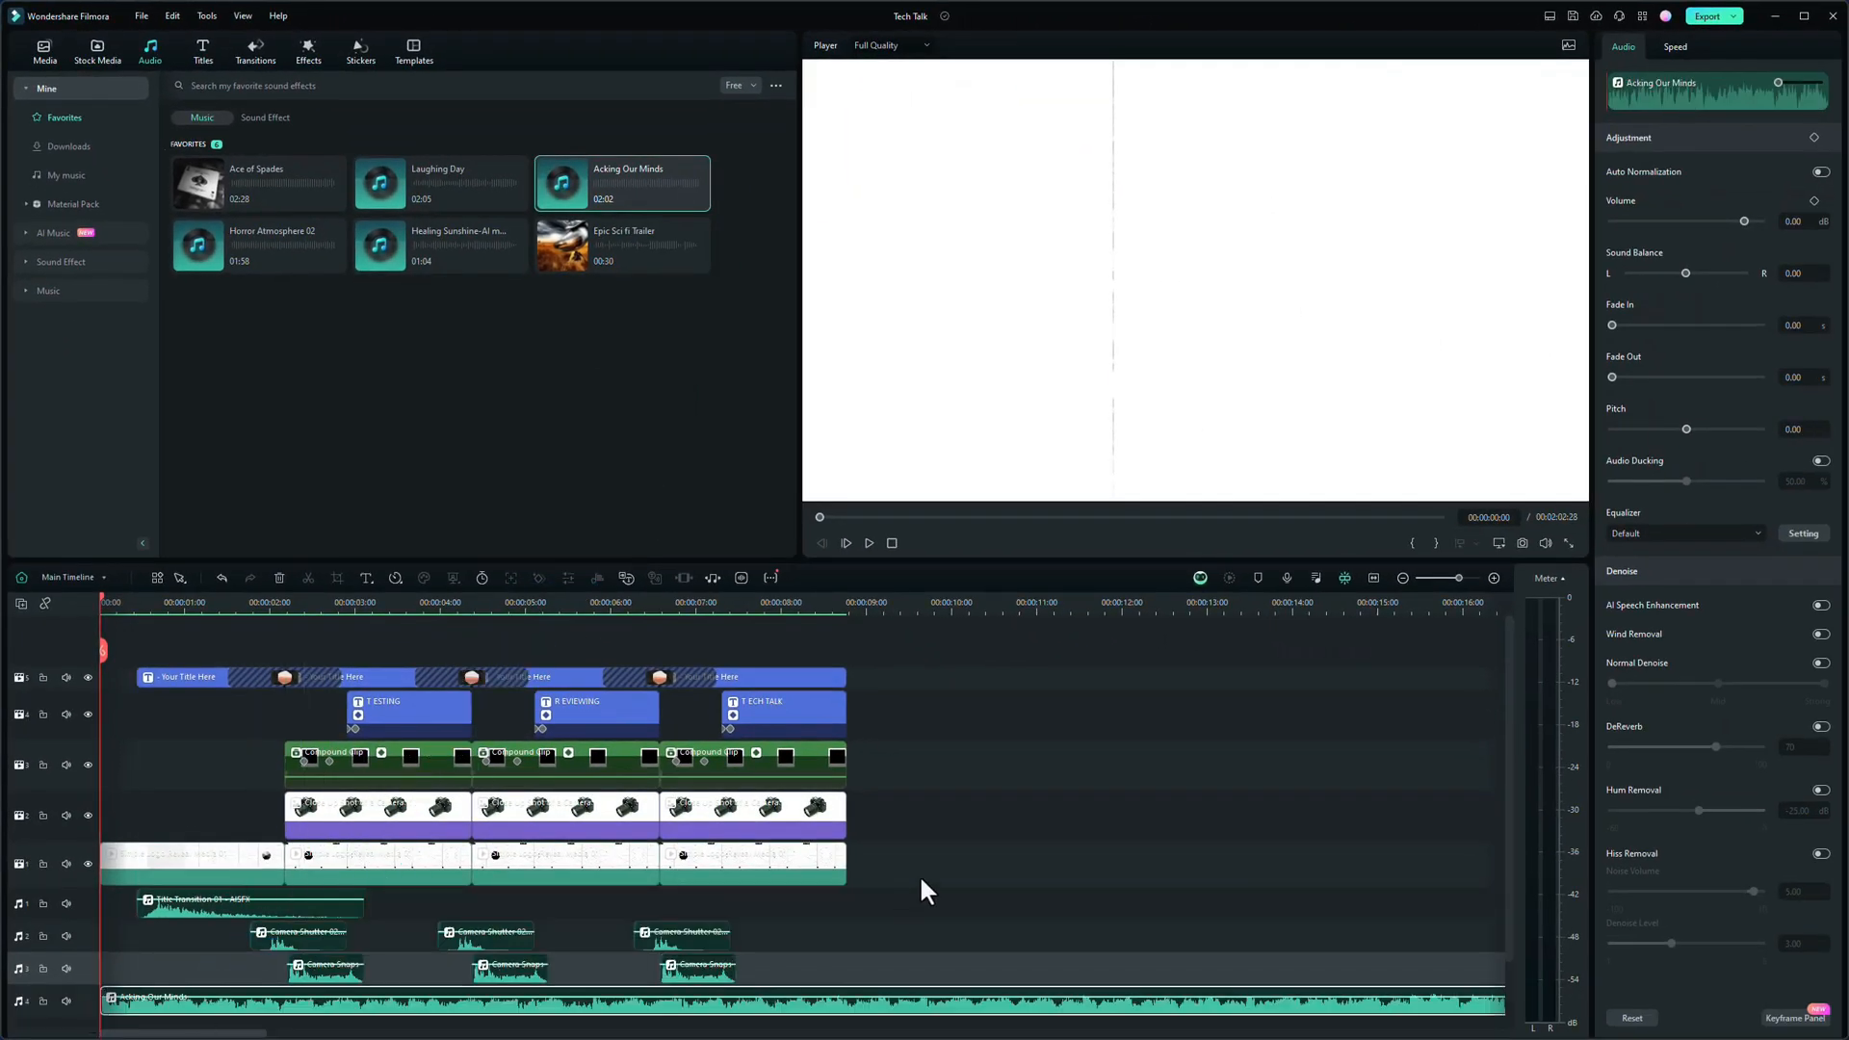
scroll(1151, 795, "down", 1)
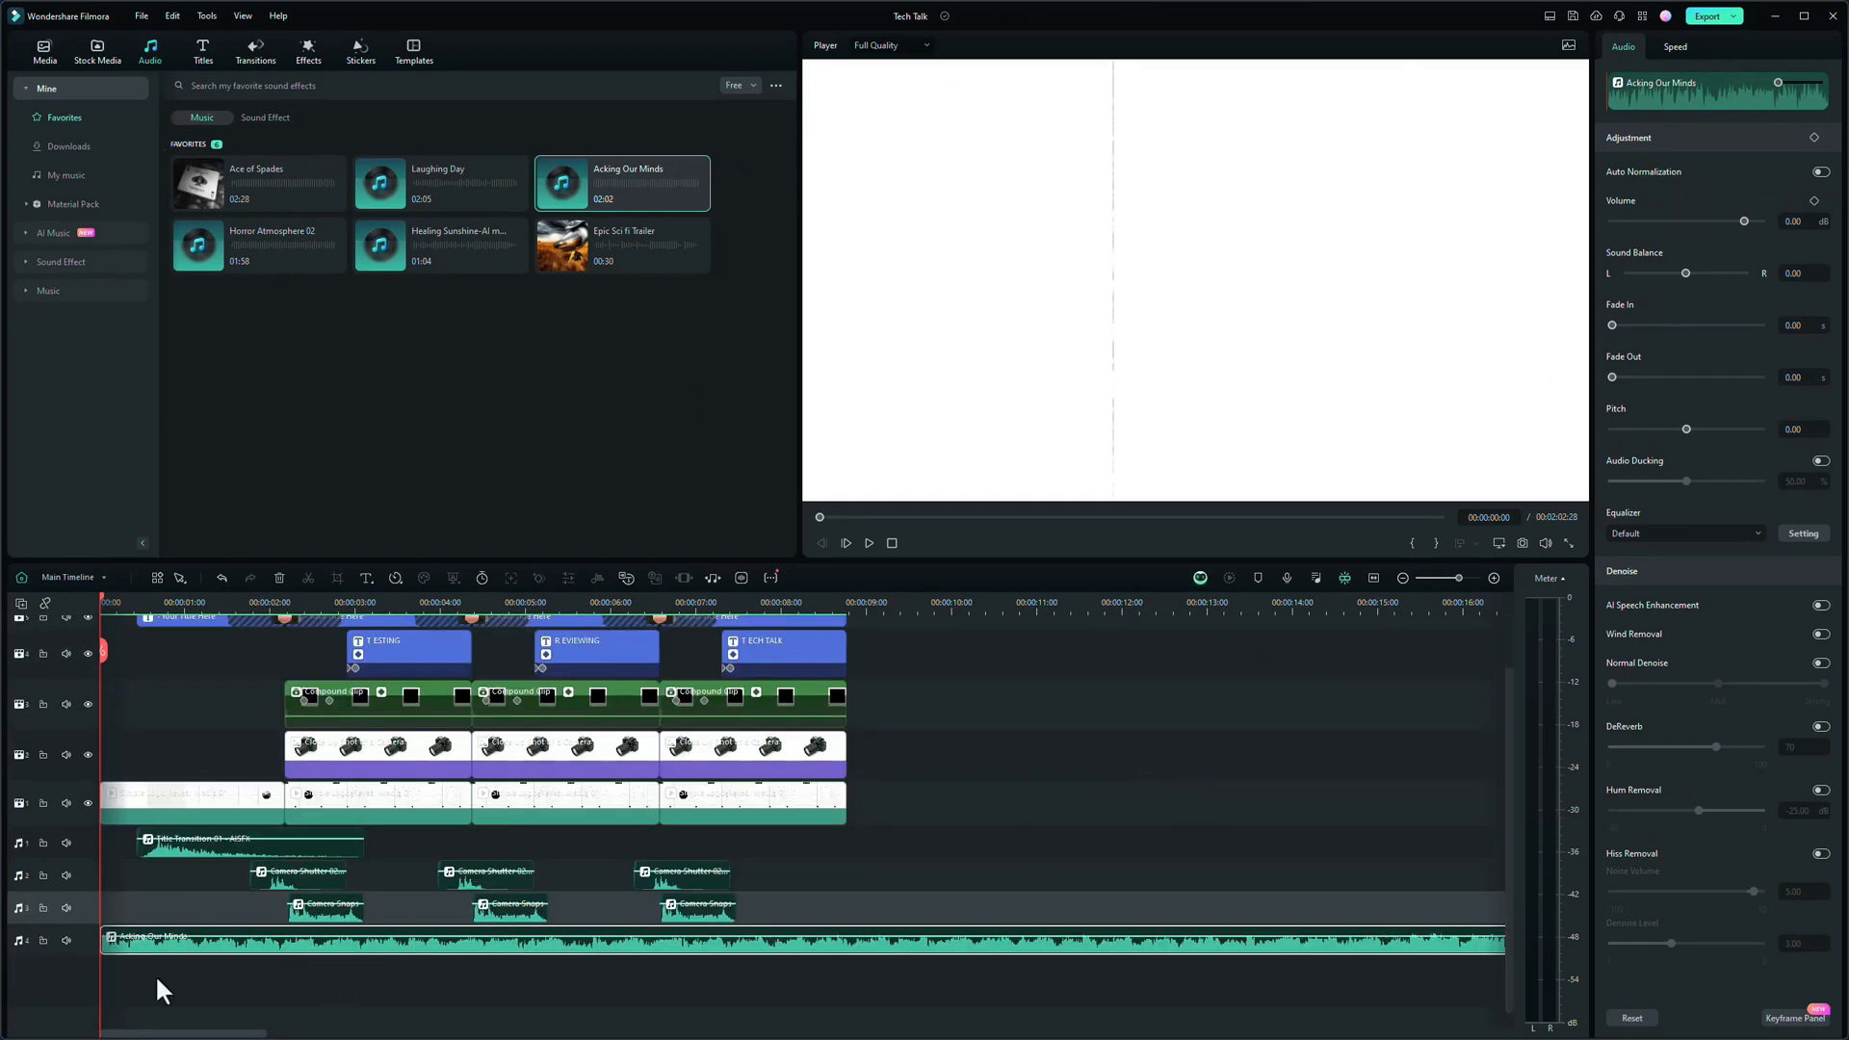
left_click_drag(163, 946, 186, 948)
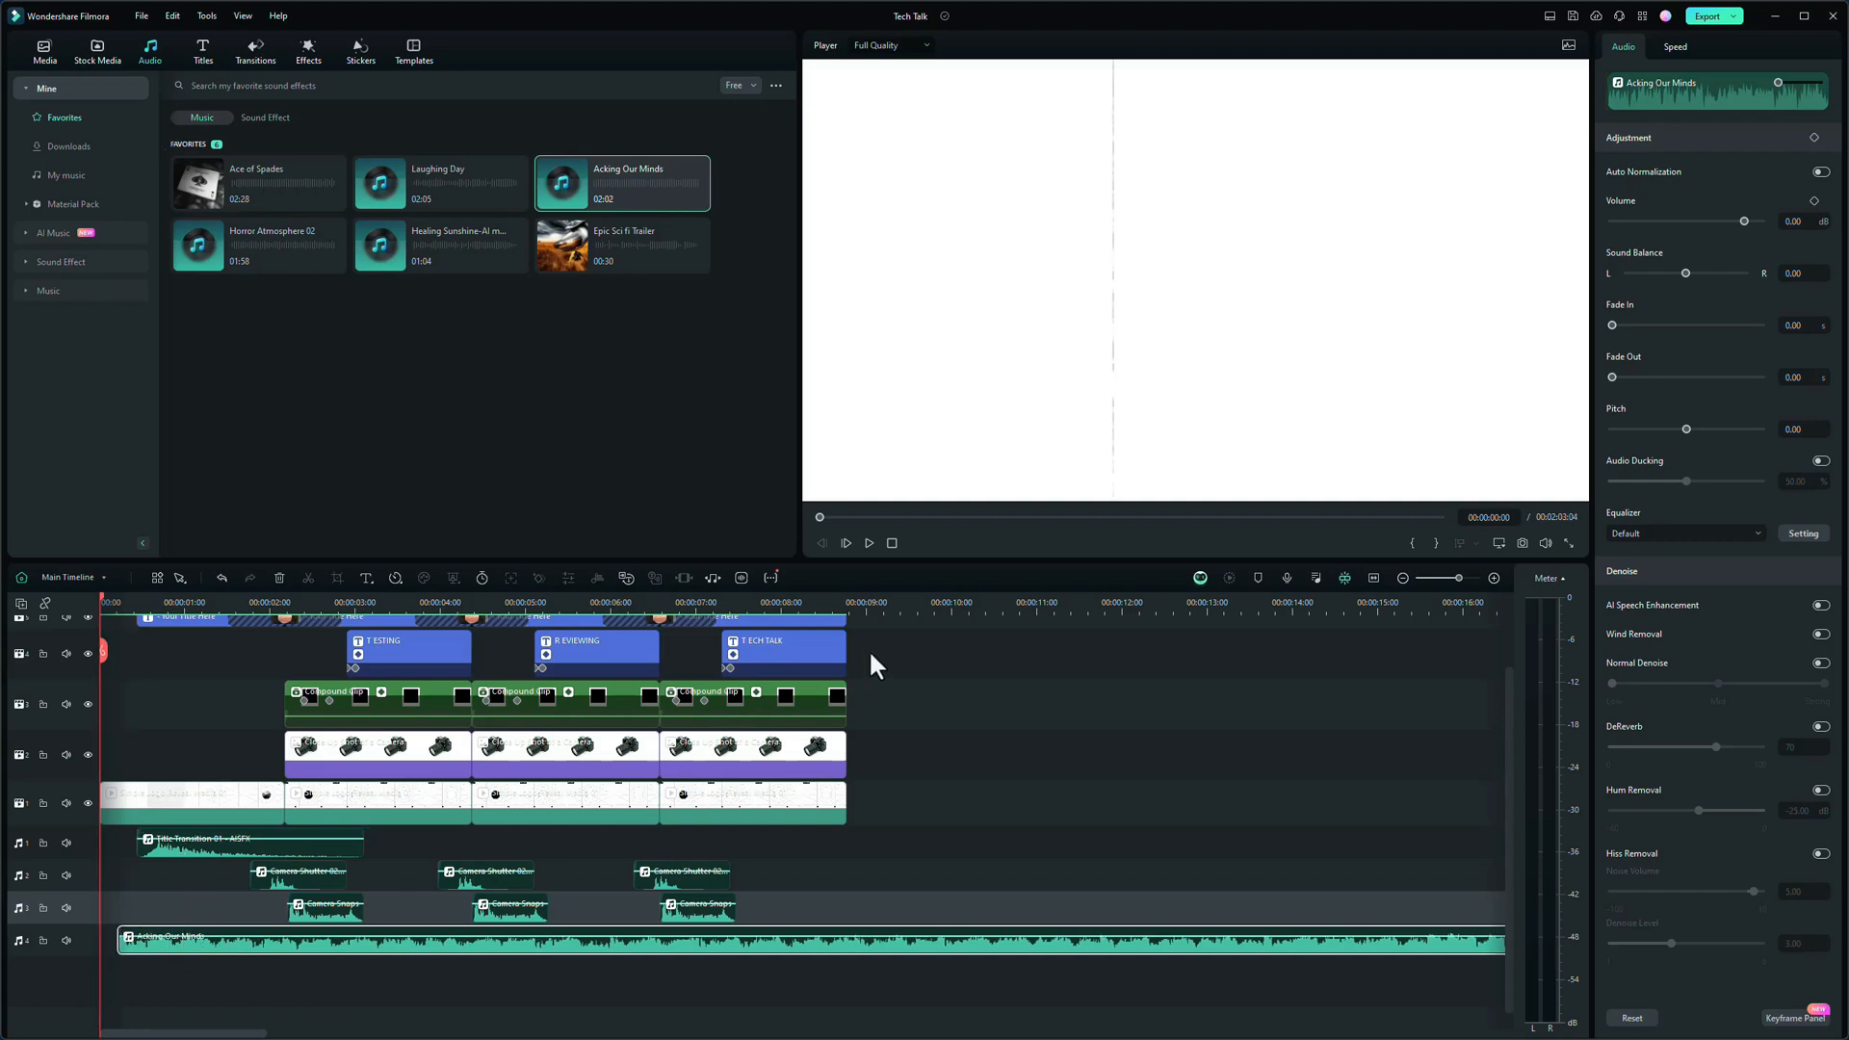
- Split the Acking Our Minds music at 00:00:08:23, where the last video section ends, and delete the remainder
left_click(827, 603)
left_click_drag(825, 596, 838, 601)
left_click(823, 813)
key("Up")
key("Down")
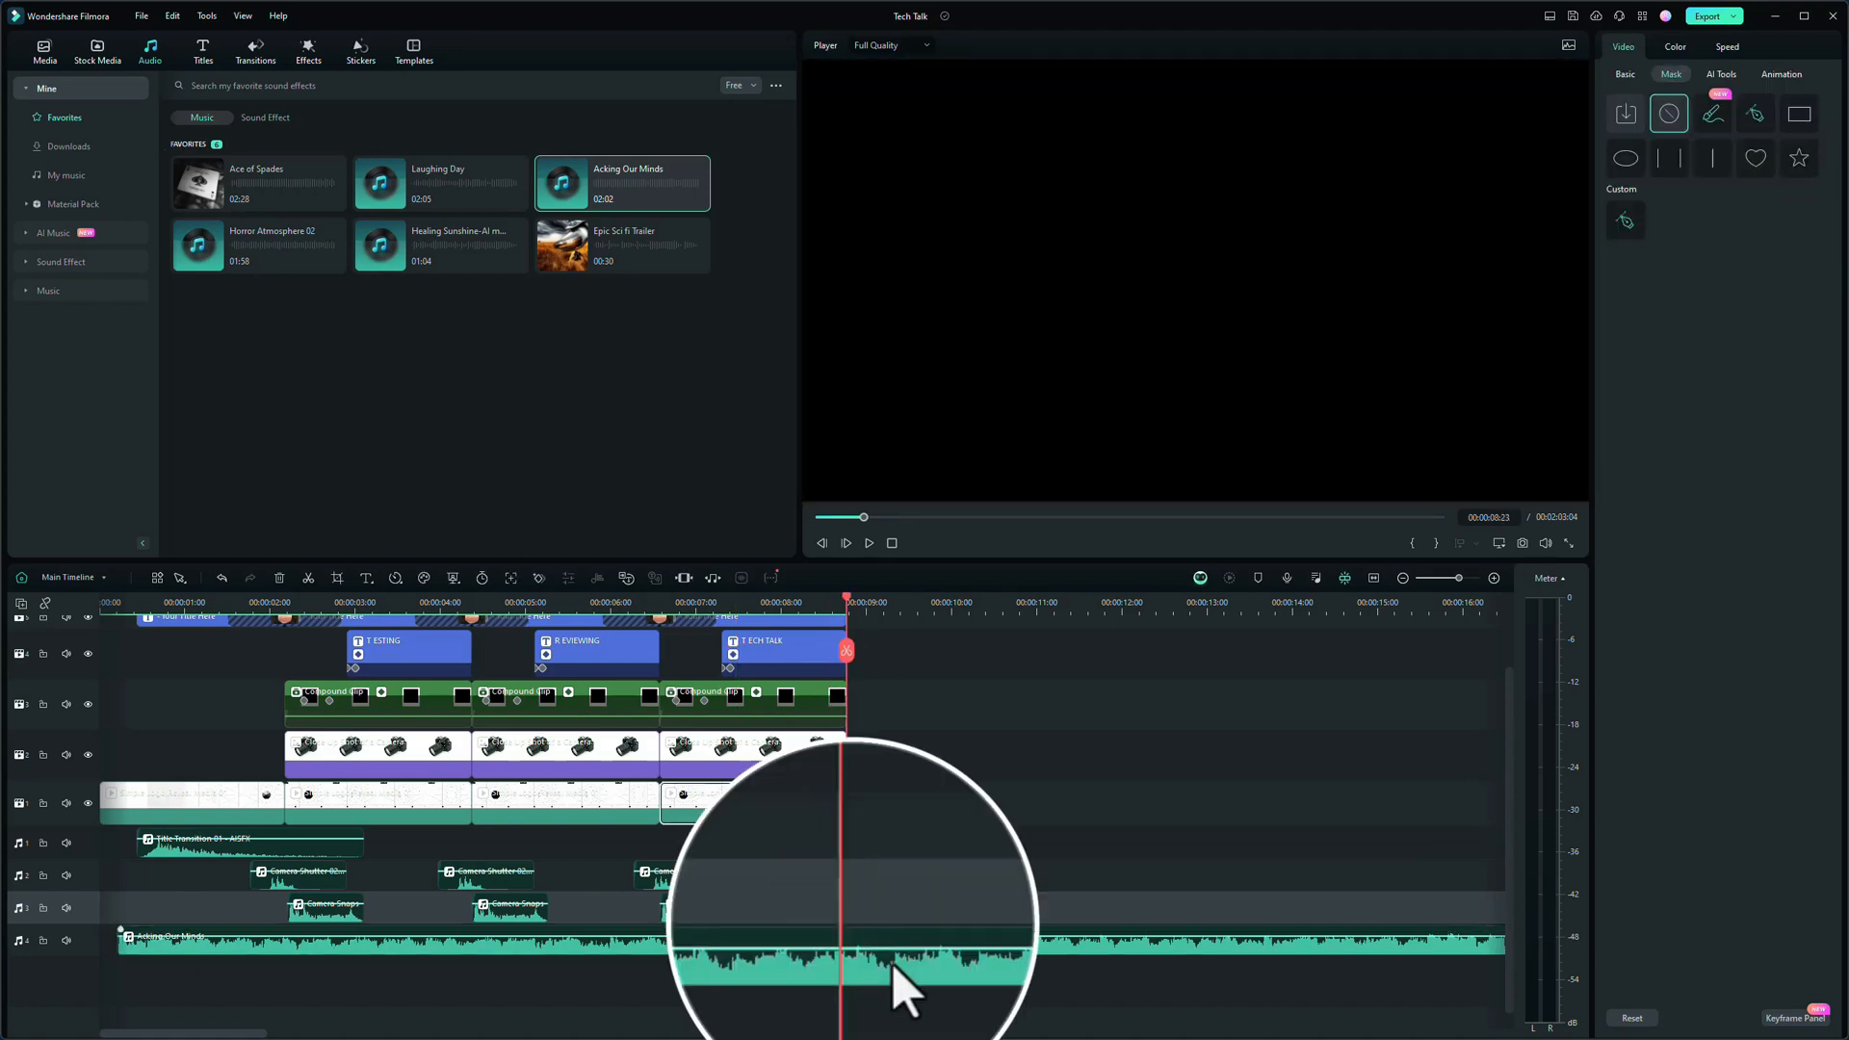
left_click(863, 942)
left_click(846, 650)
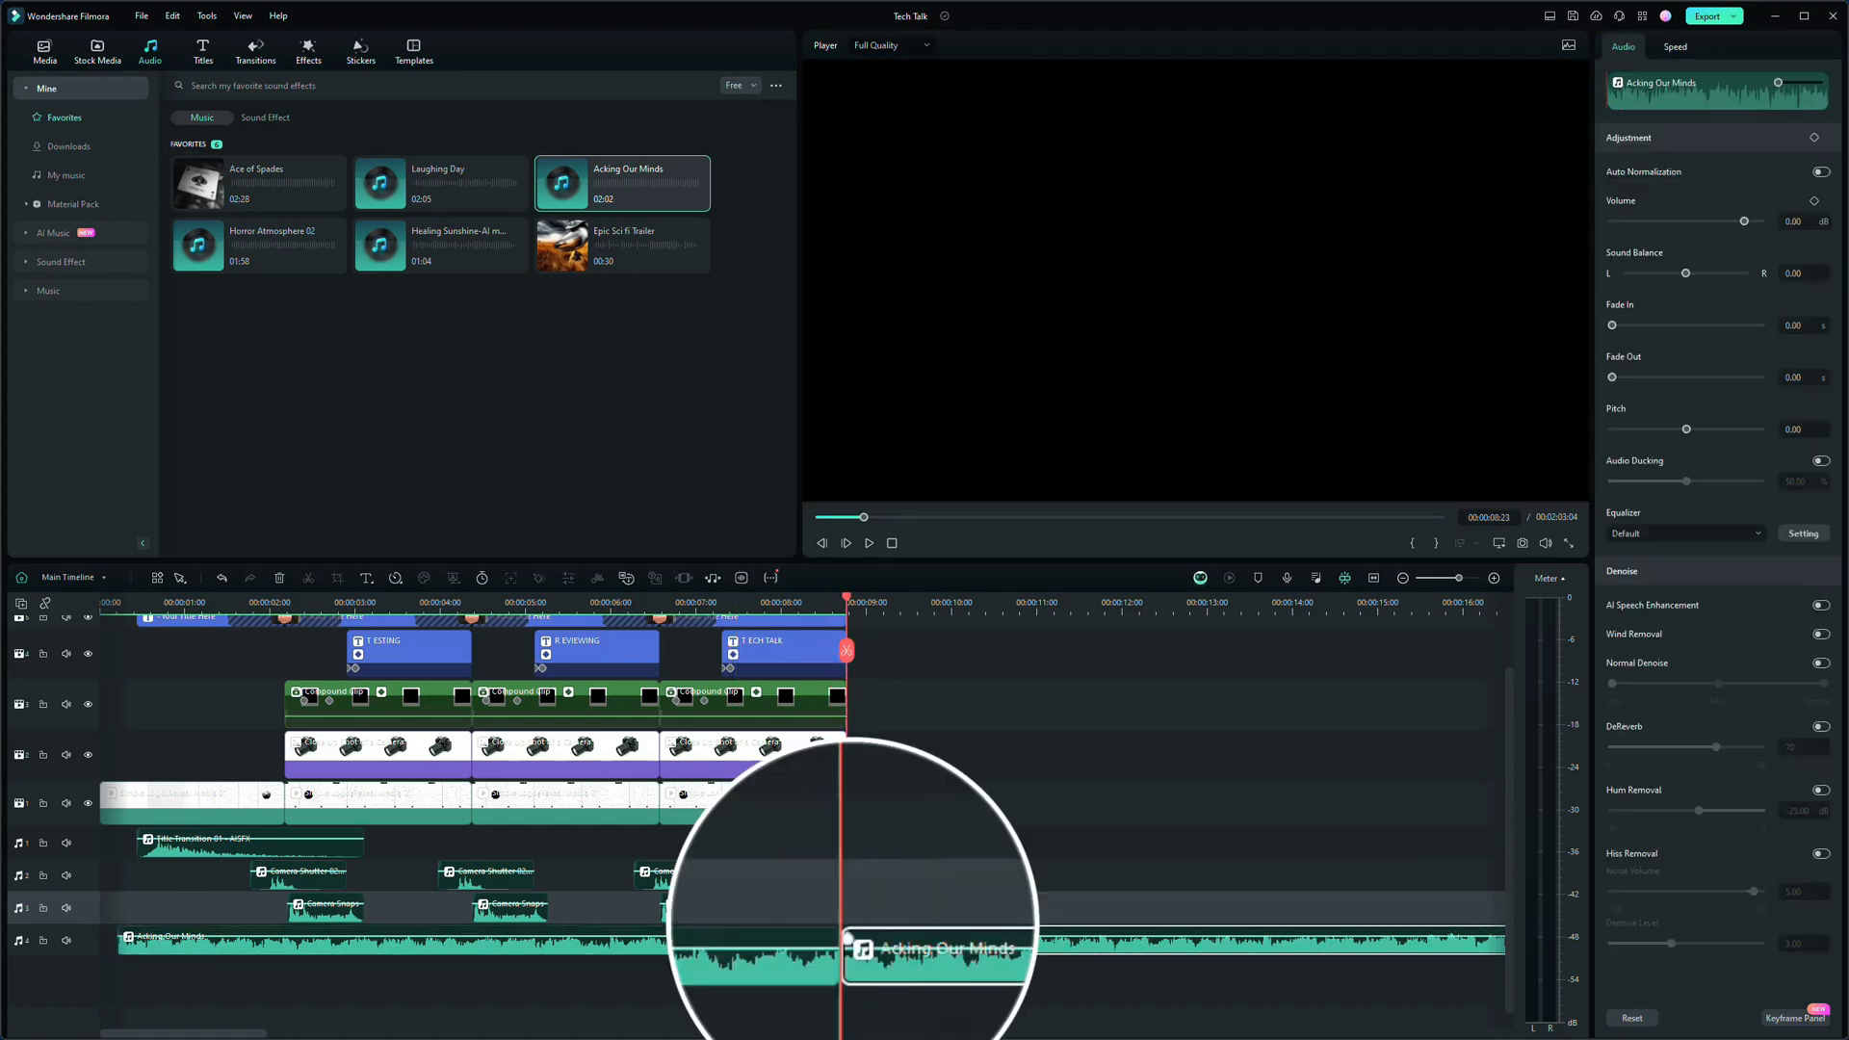
key("Delete")
- Set the volume of the trimmed Acking Our Minds music clip to -5 dB
left_click(561, 958)
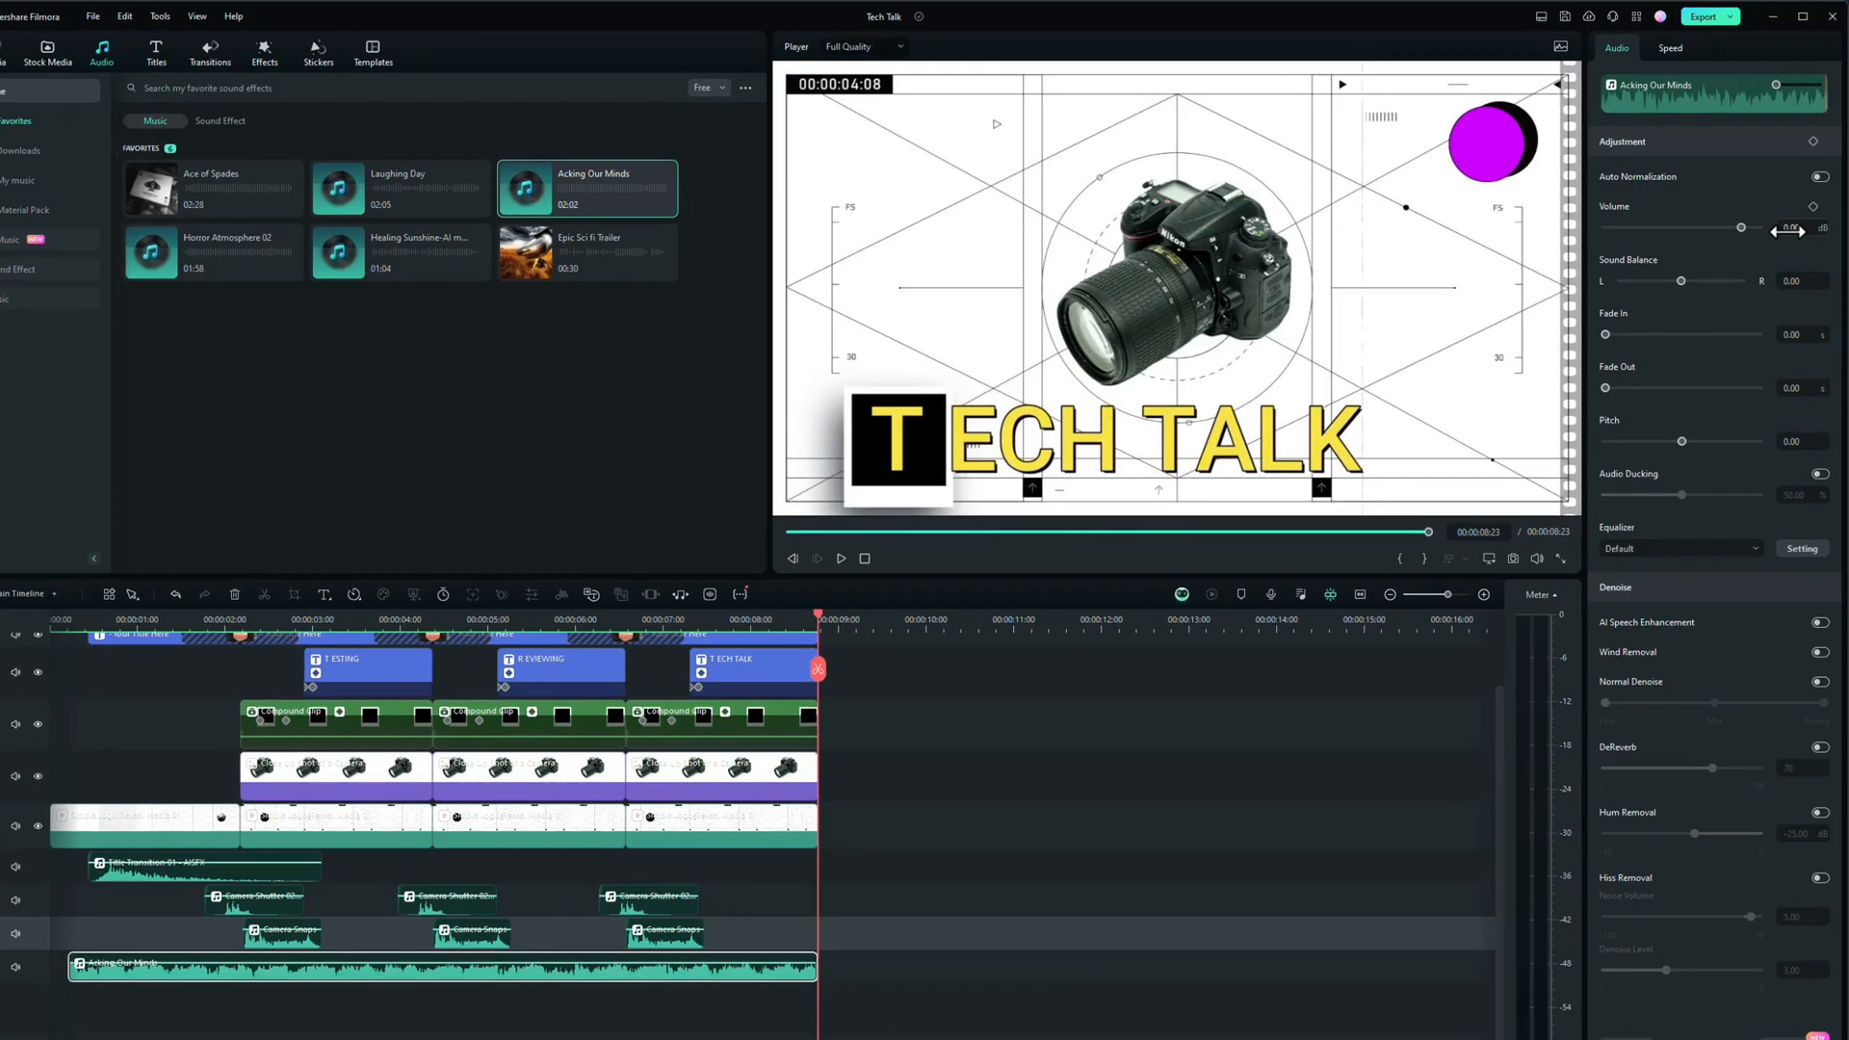
left_click(1793, 222)
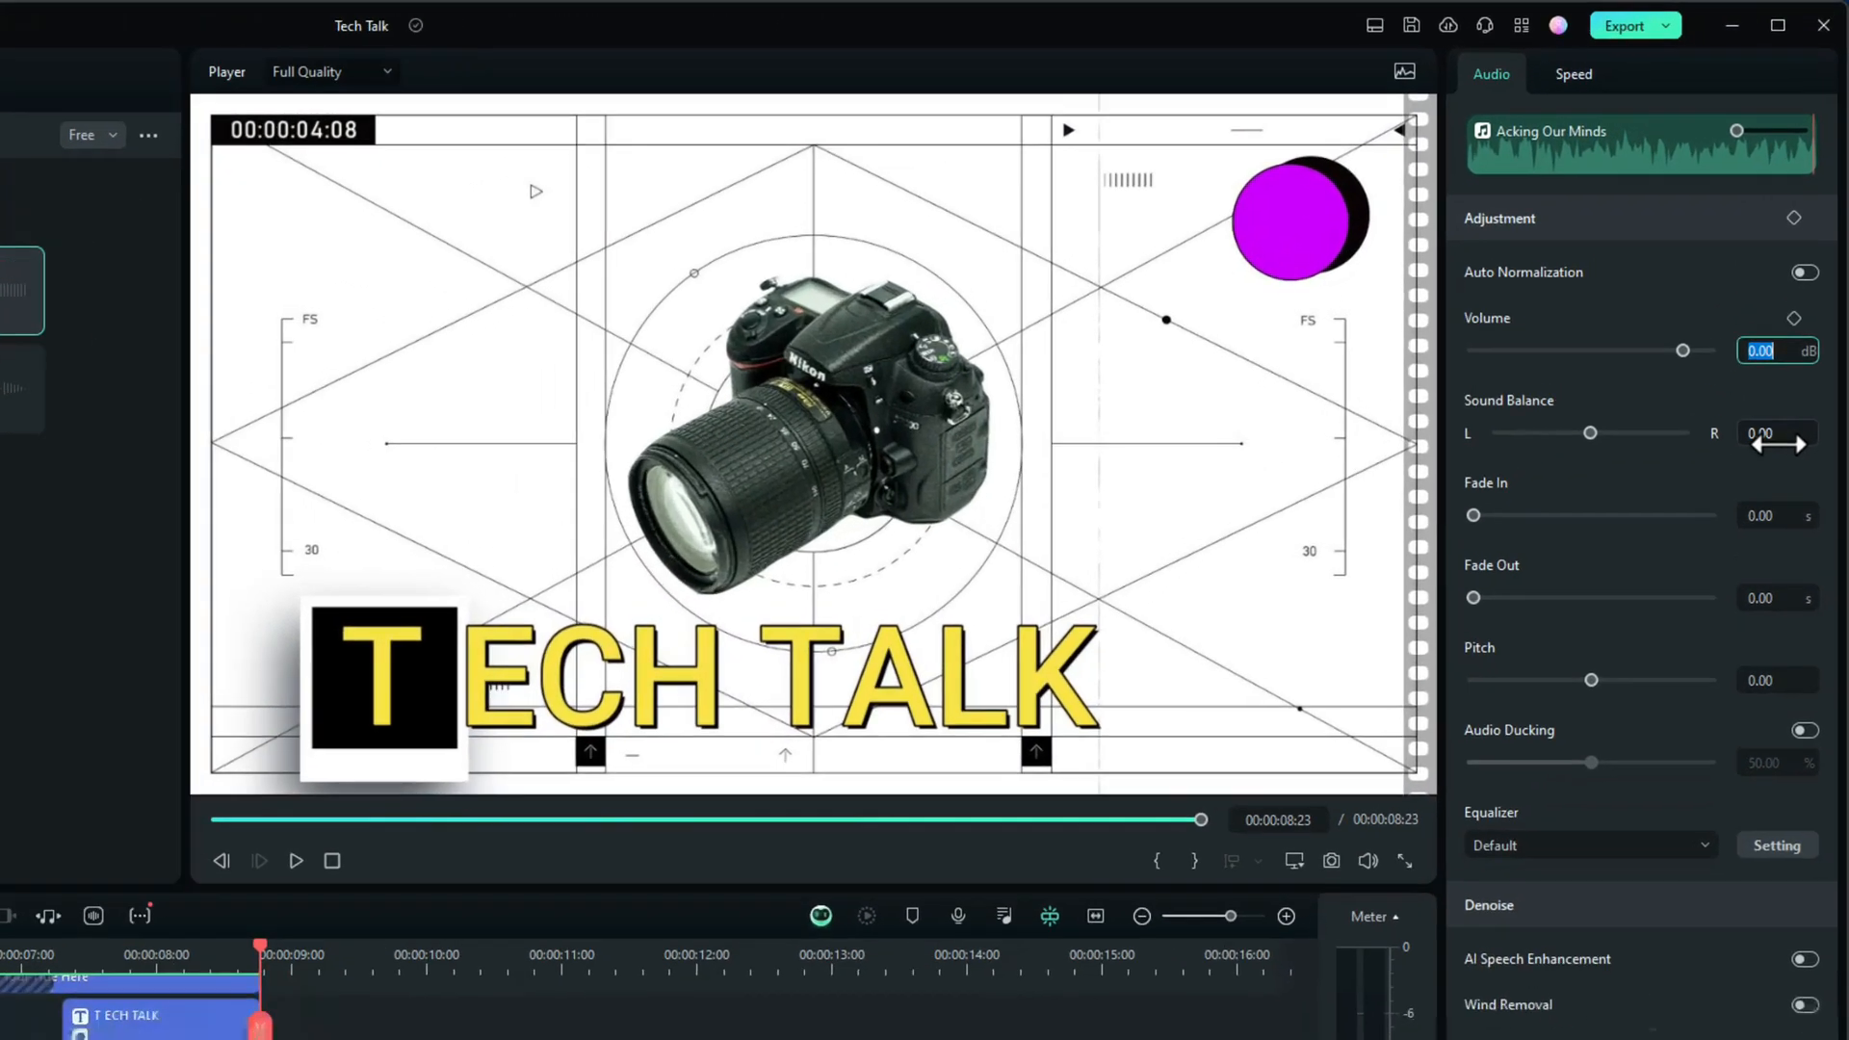
type("-5")
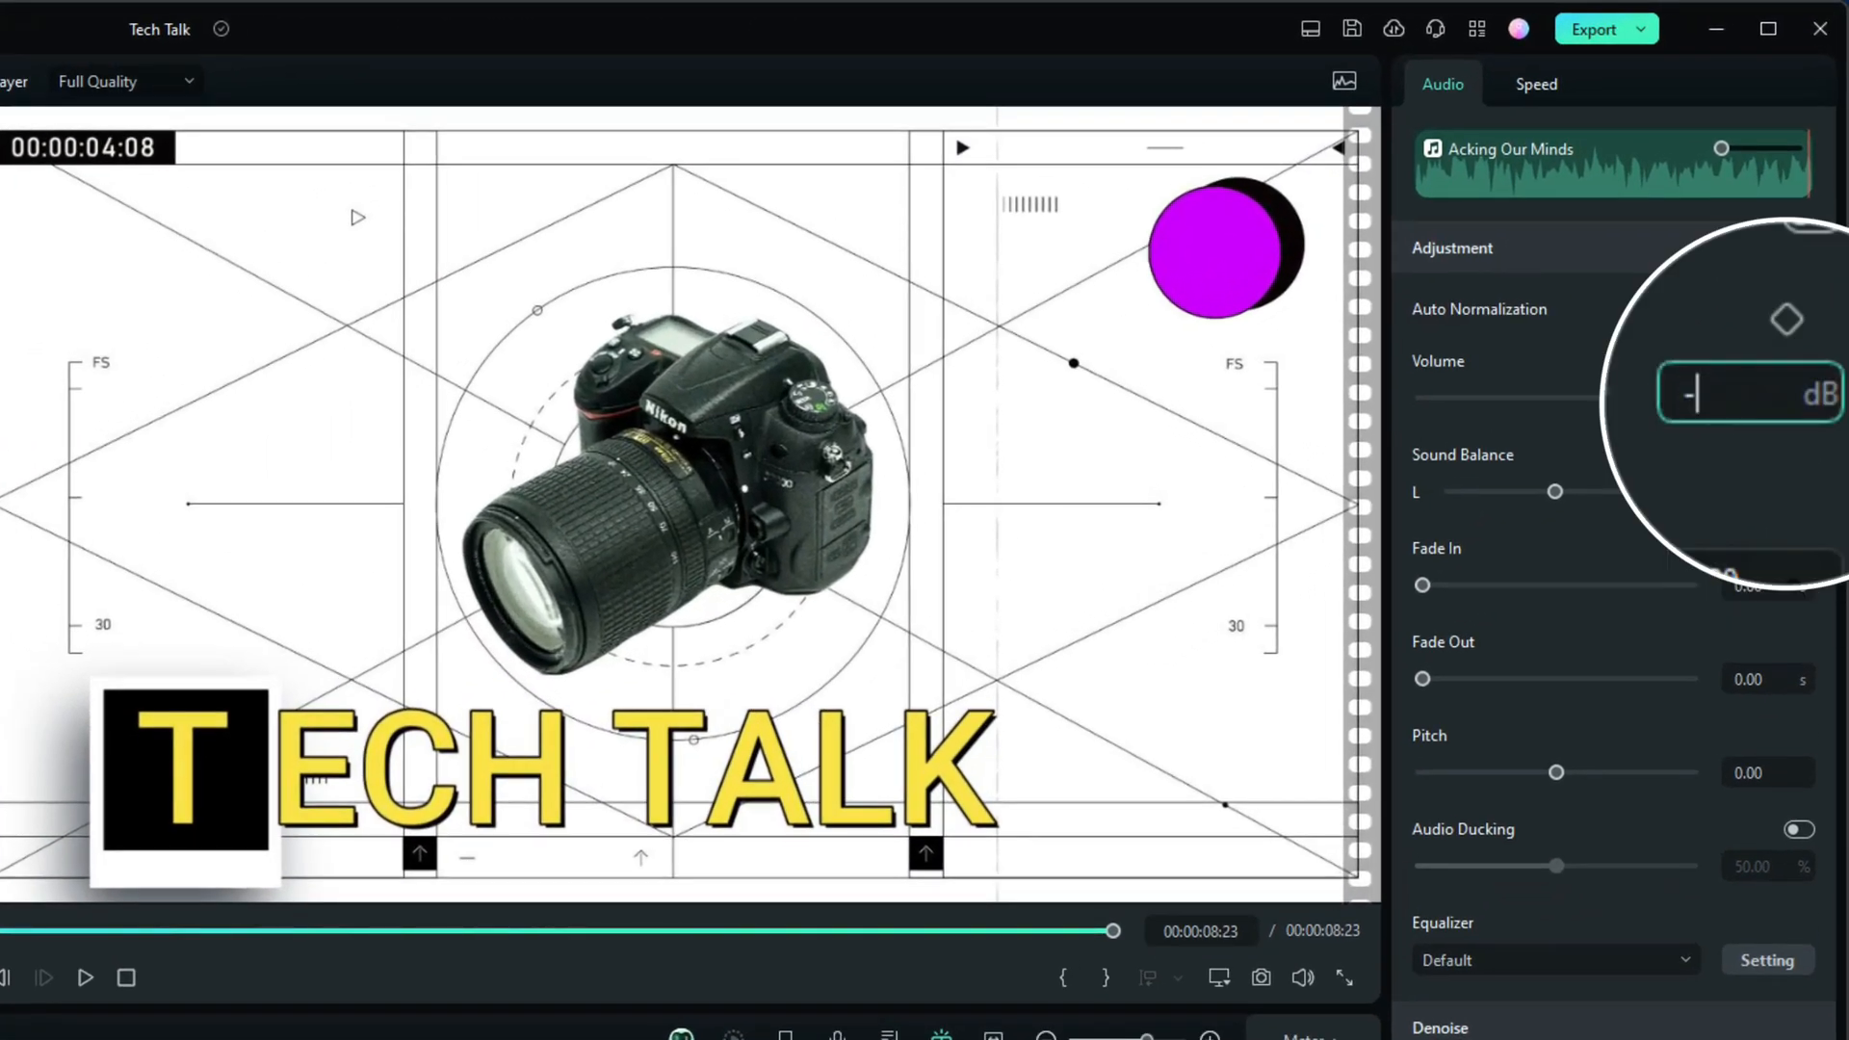
key("Return")
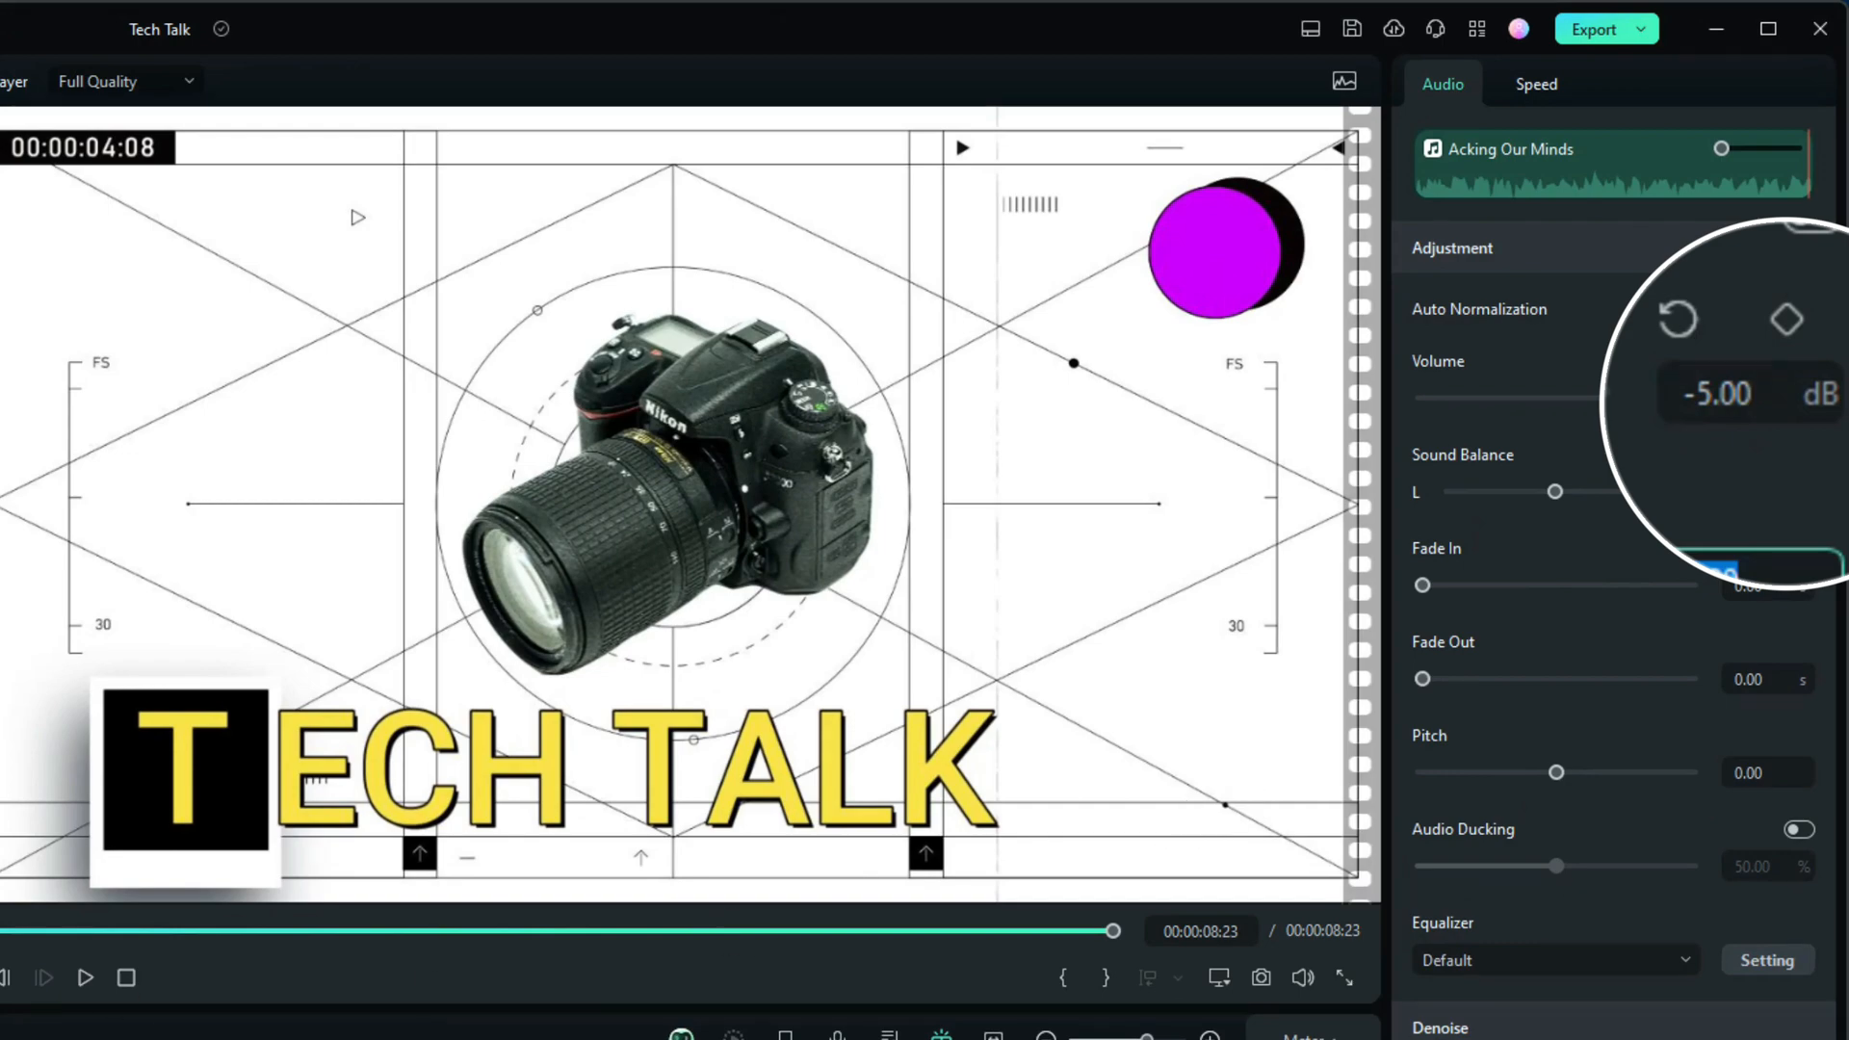
- Play back the whole intro from the start to check the music together with the sound effects
left_click(128, 978)
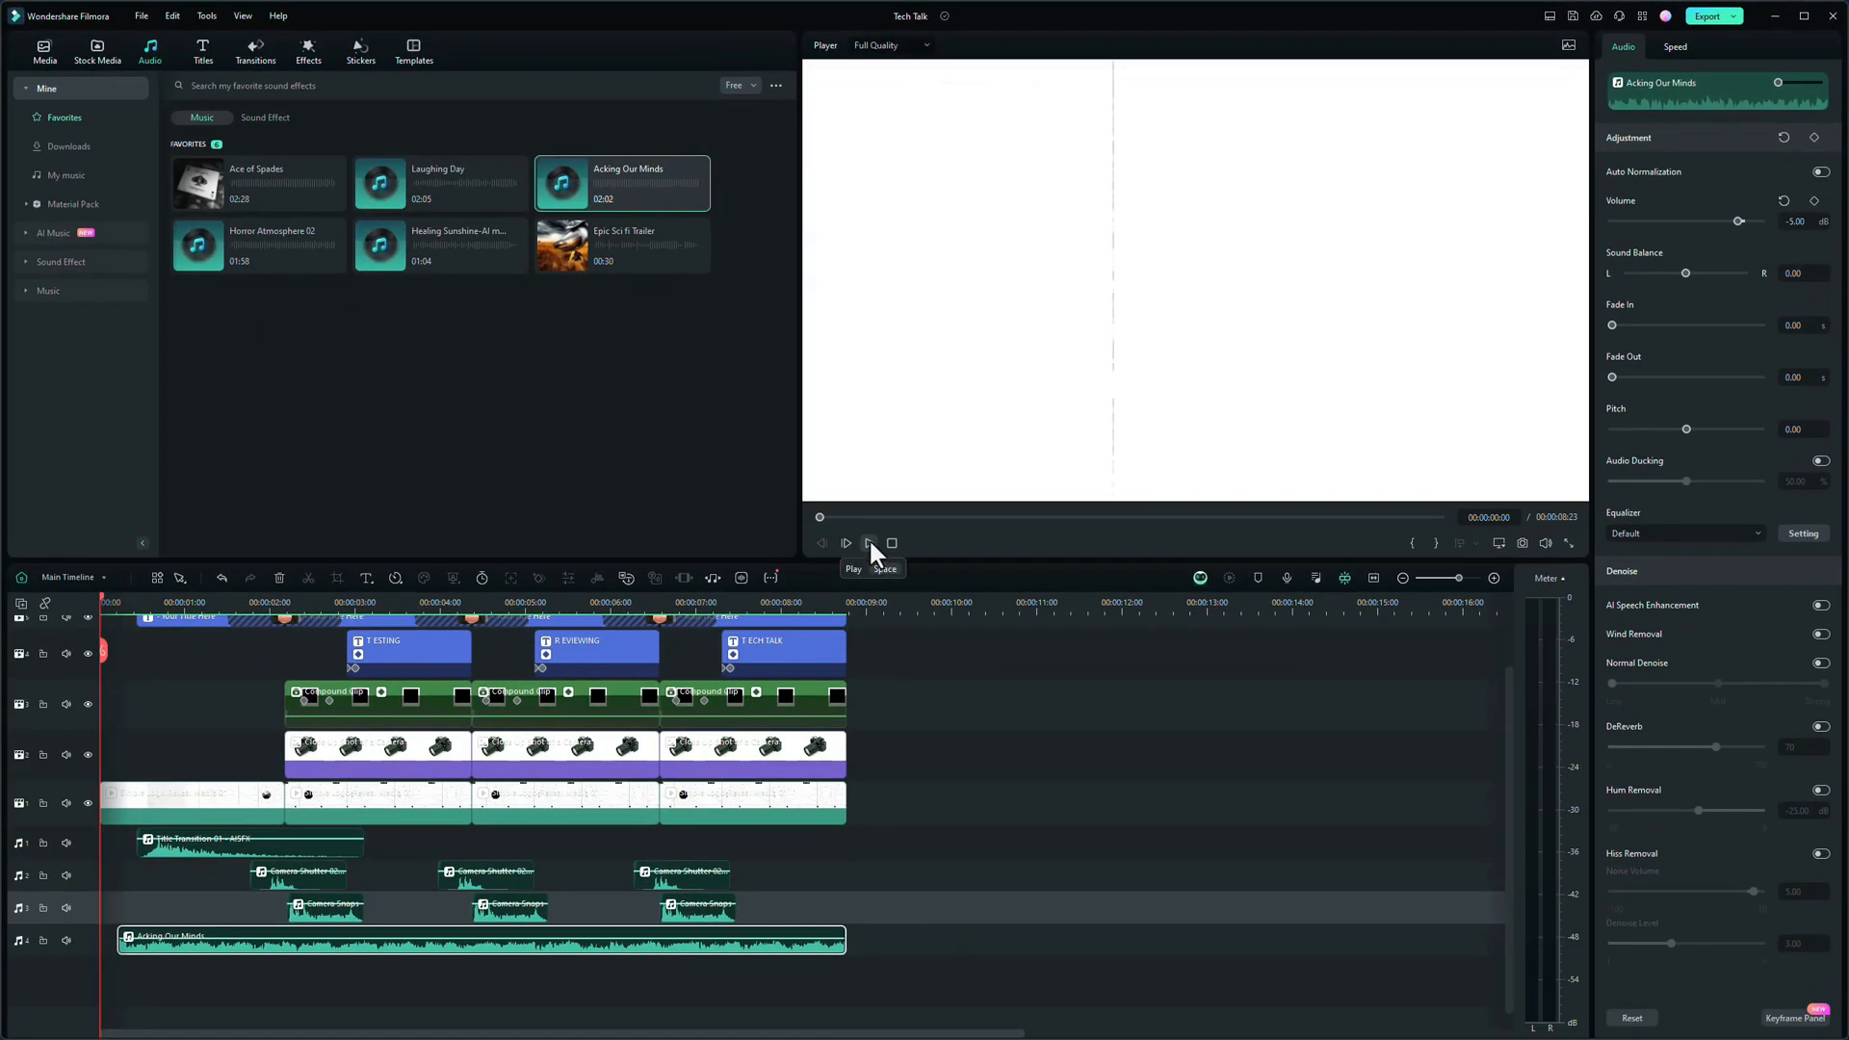
left_click(869, 543)
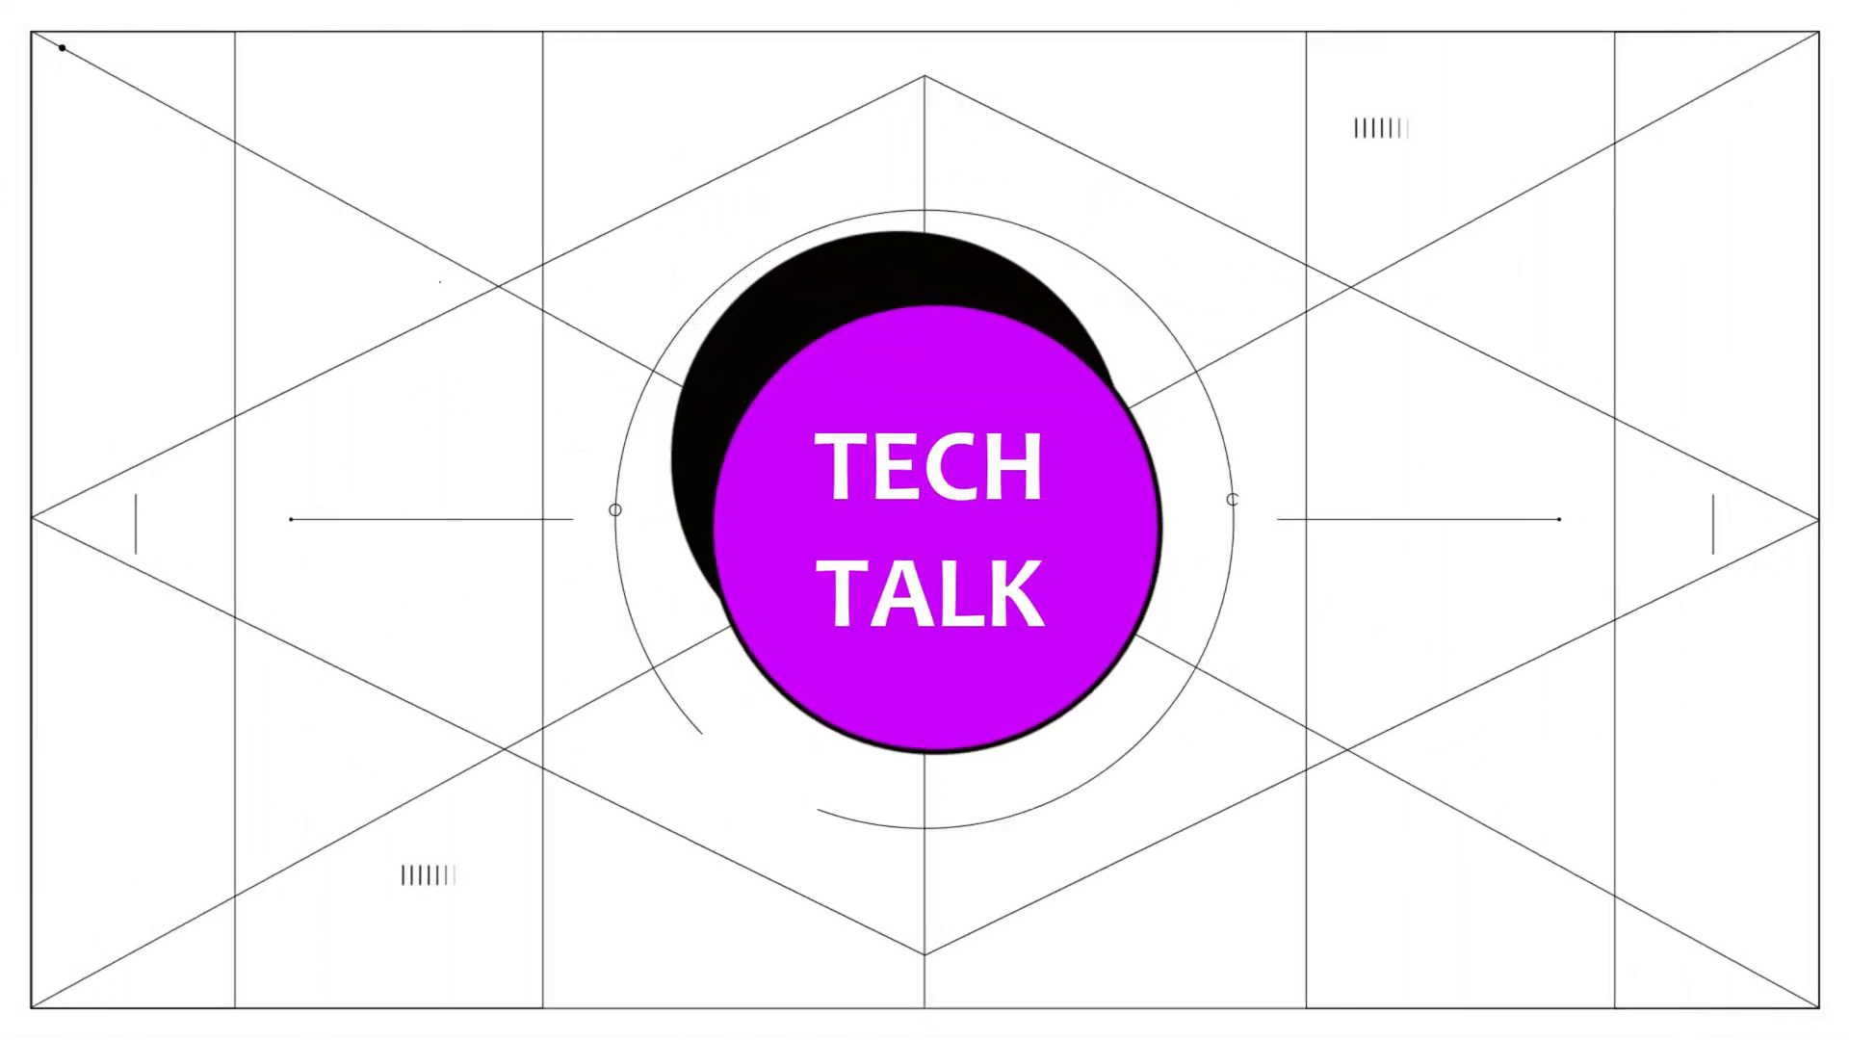